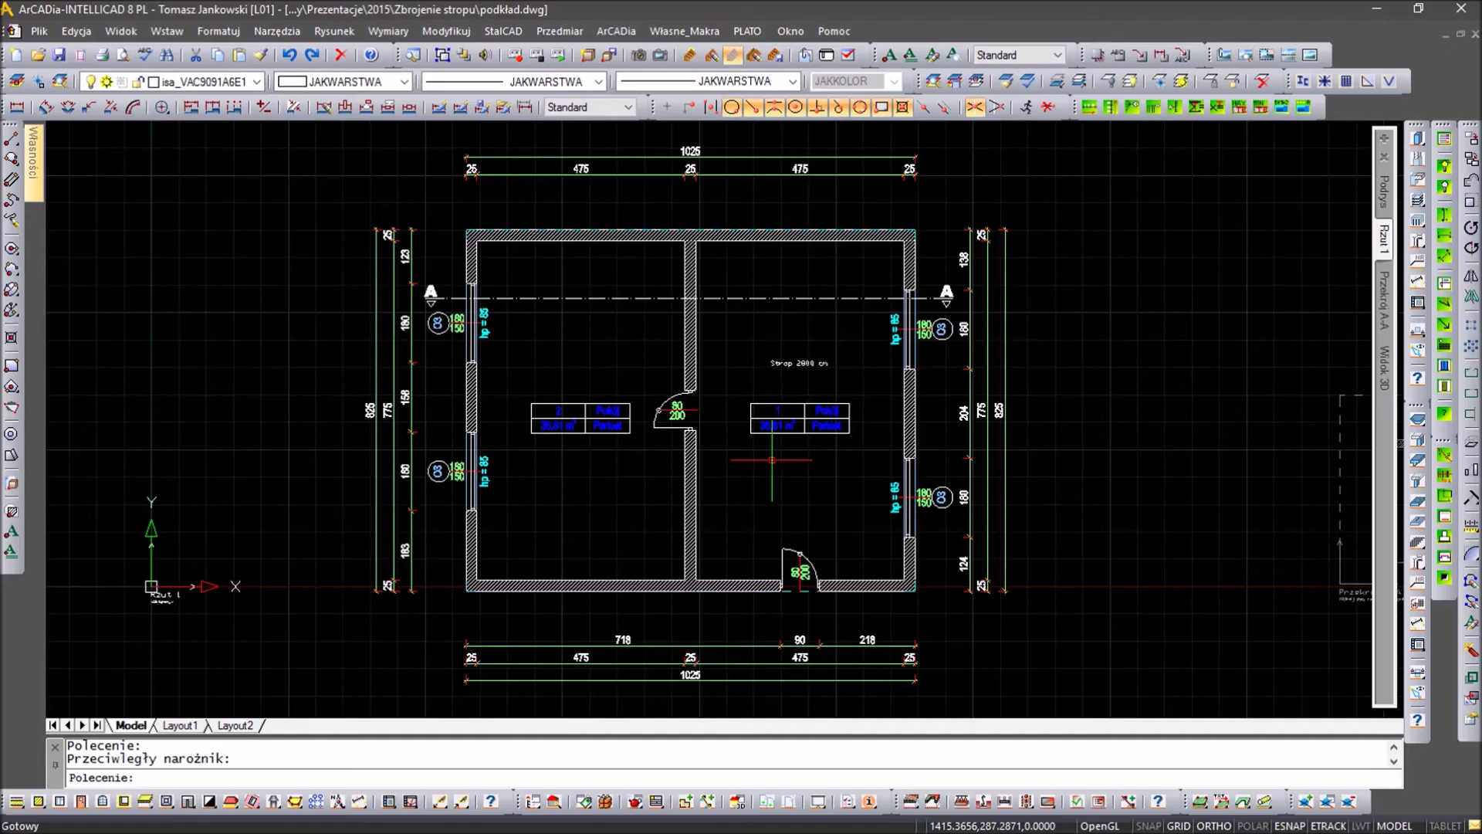
Step: Pan and zoom the drawing to bring the plan and A-A section into view
middle_drag(801, 473, 409, 446)
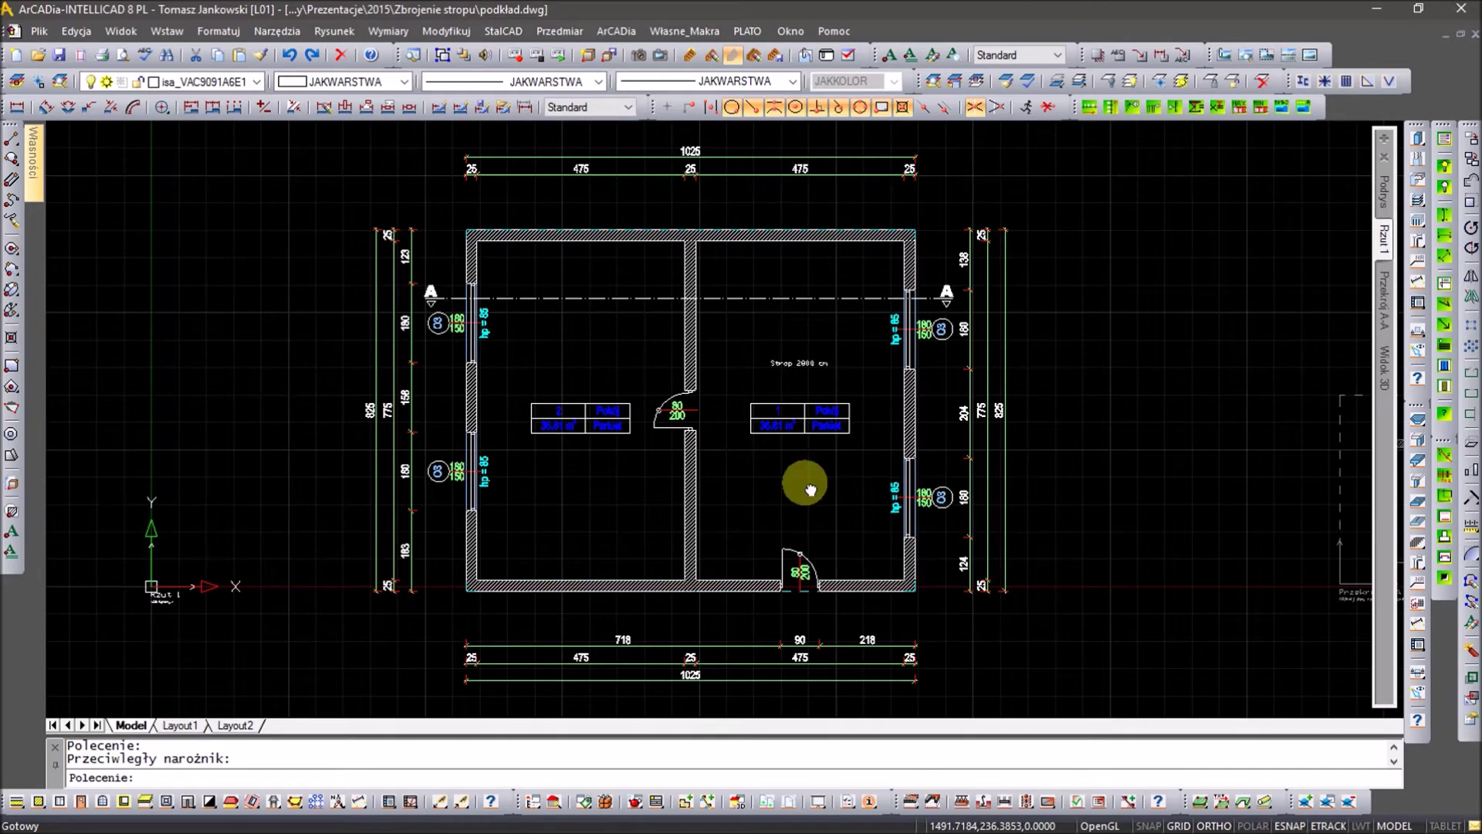
scroll(950, 486, up, 3)
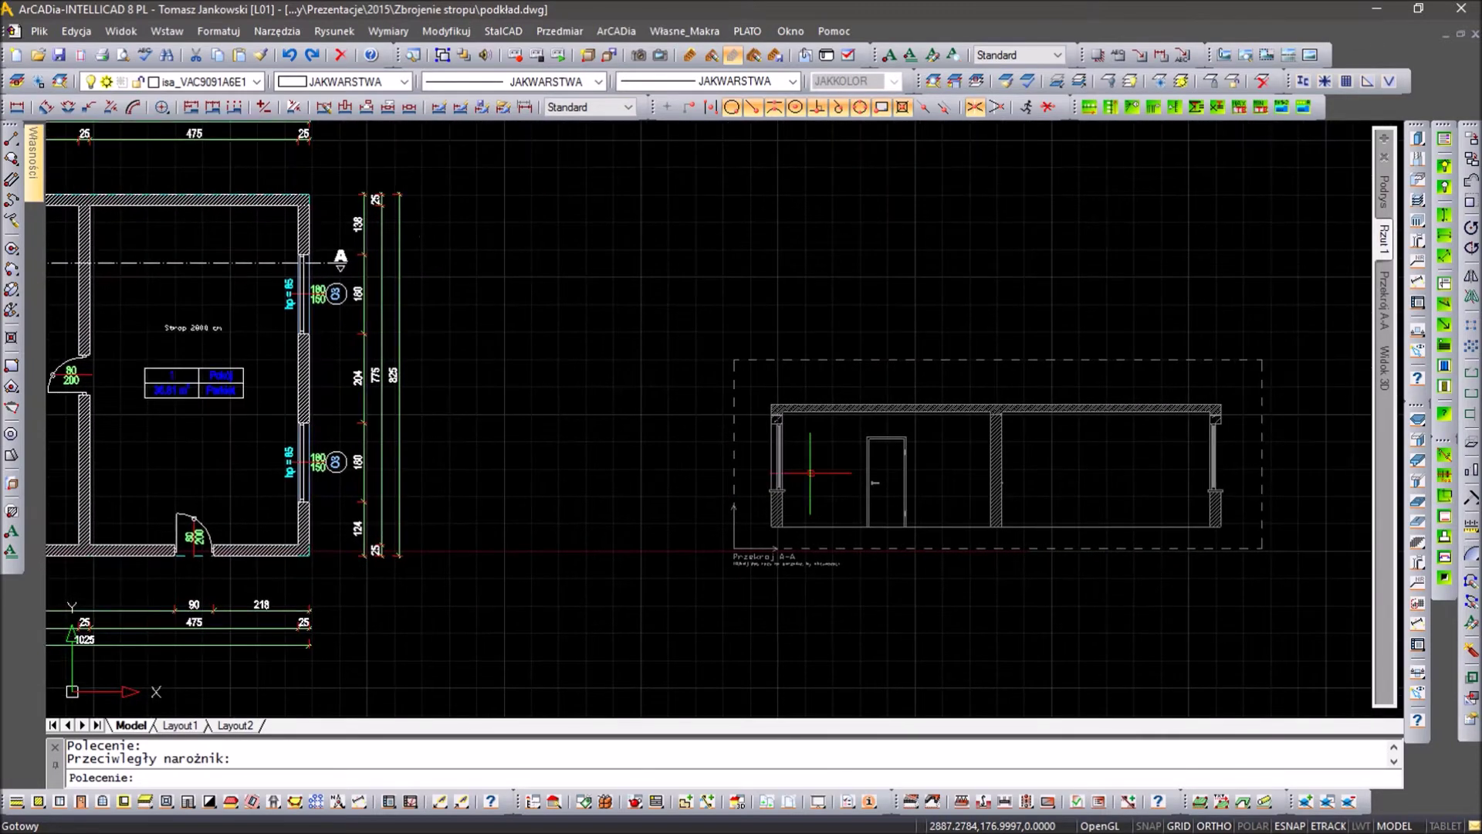
scroll(1096, 423, up, 2)
mouse_move(1096, 424)
middle_down()
mouse_move(850, 437)
mouse_move(797, 414)
middle_up()
scroll(807, 397, down, 3)
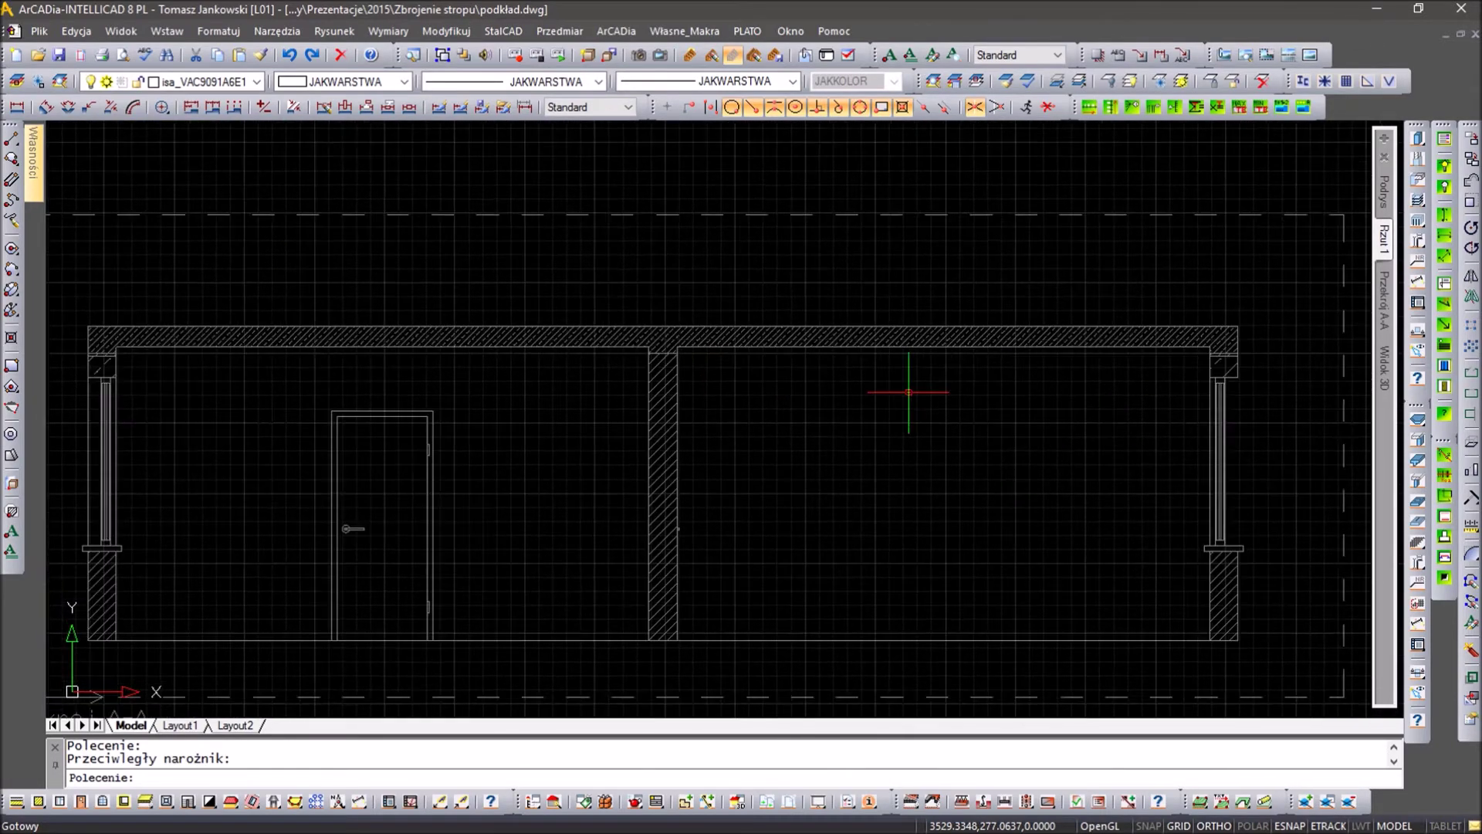
middle_drag(610, 373, 732, 386)
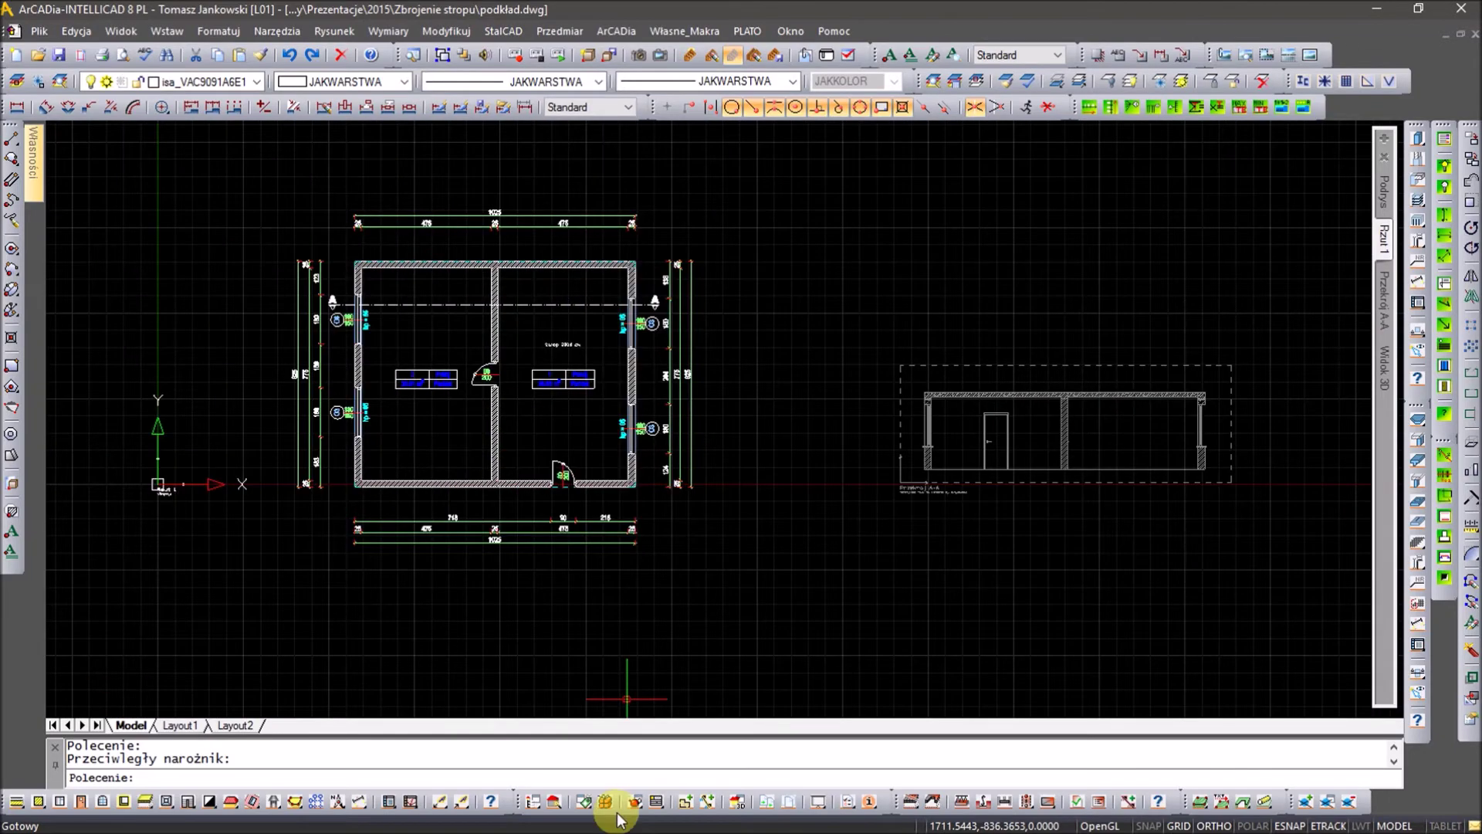
Step: Preview the house as a textured 3D render, orbit to the window wall, and close it
click(739, 801)
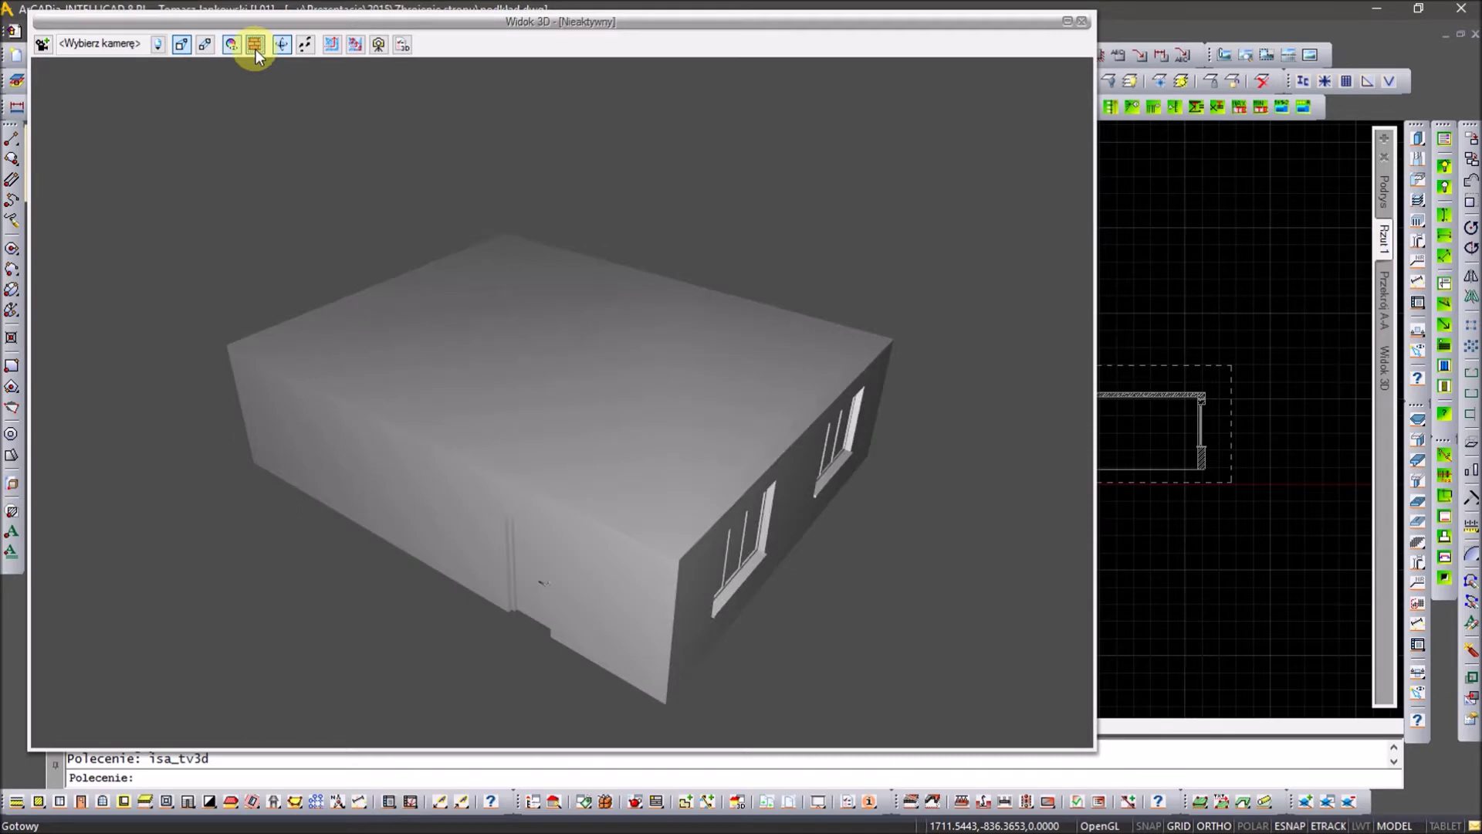
click(255, 45)
drag(693, 423, 693, 424)
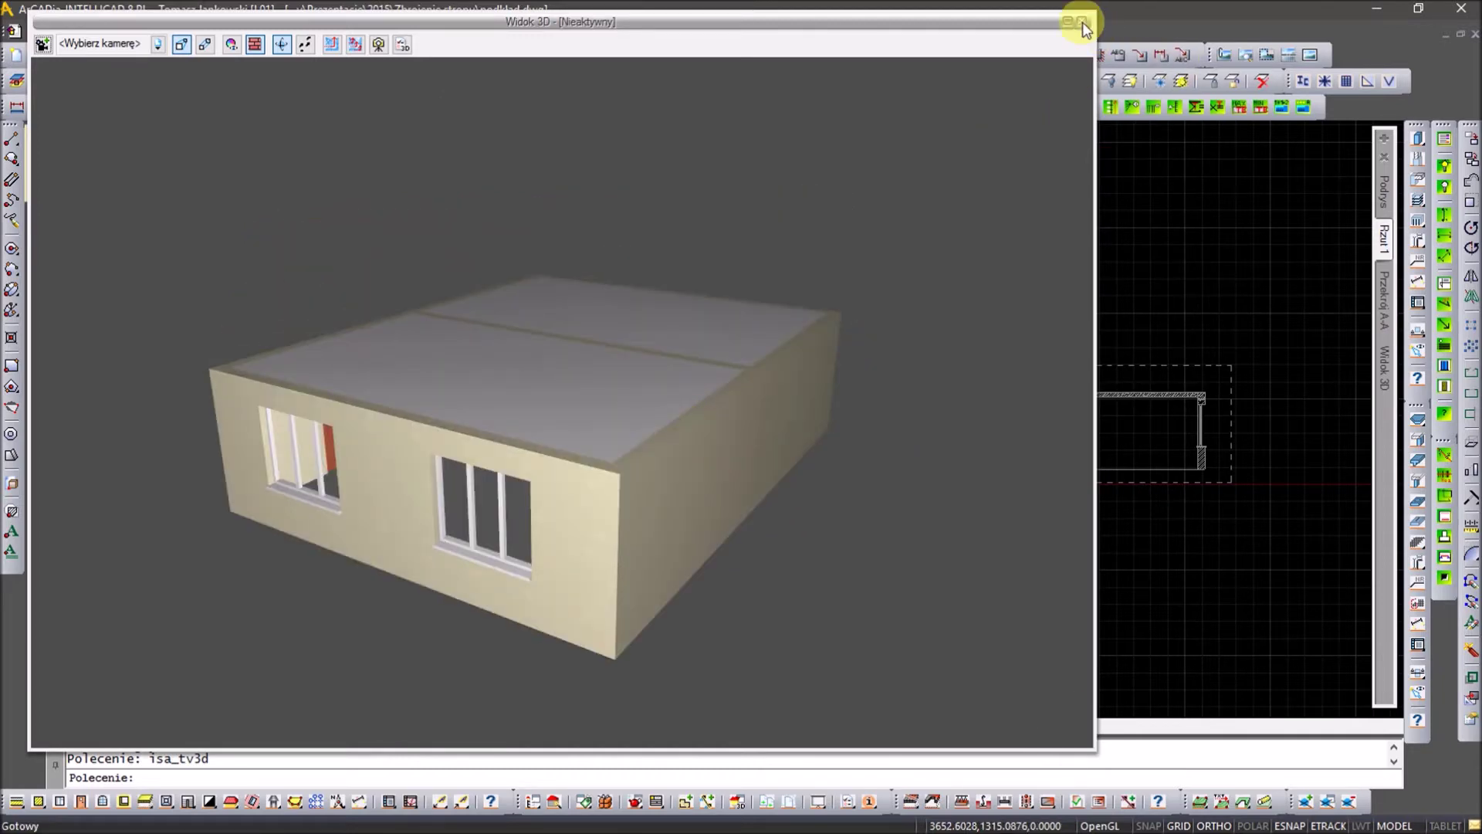
click(1083, 22)
Step: Zoom in and select the Strop 280.0 cm ceiling slab for editing
scroll(550, 338, up, 3)
scroll(545, 442, up, 2)
click(544, 441)
click(479, 365)
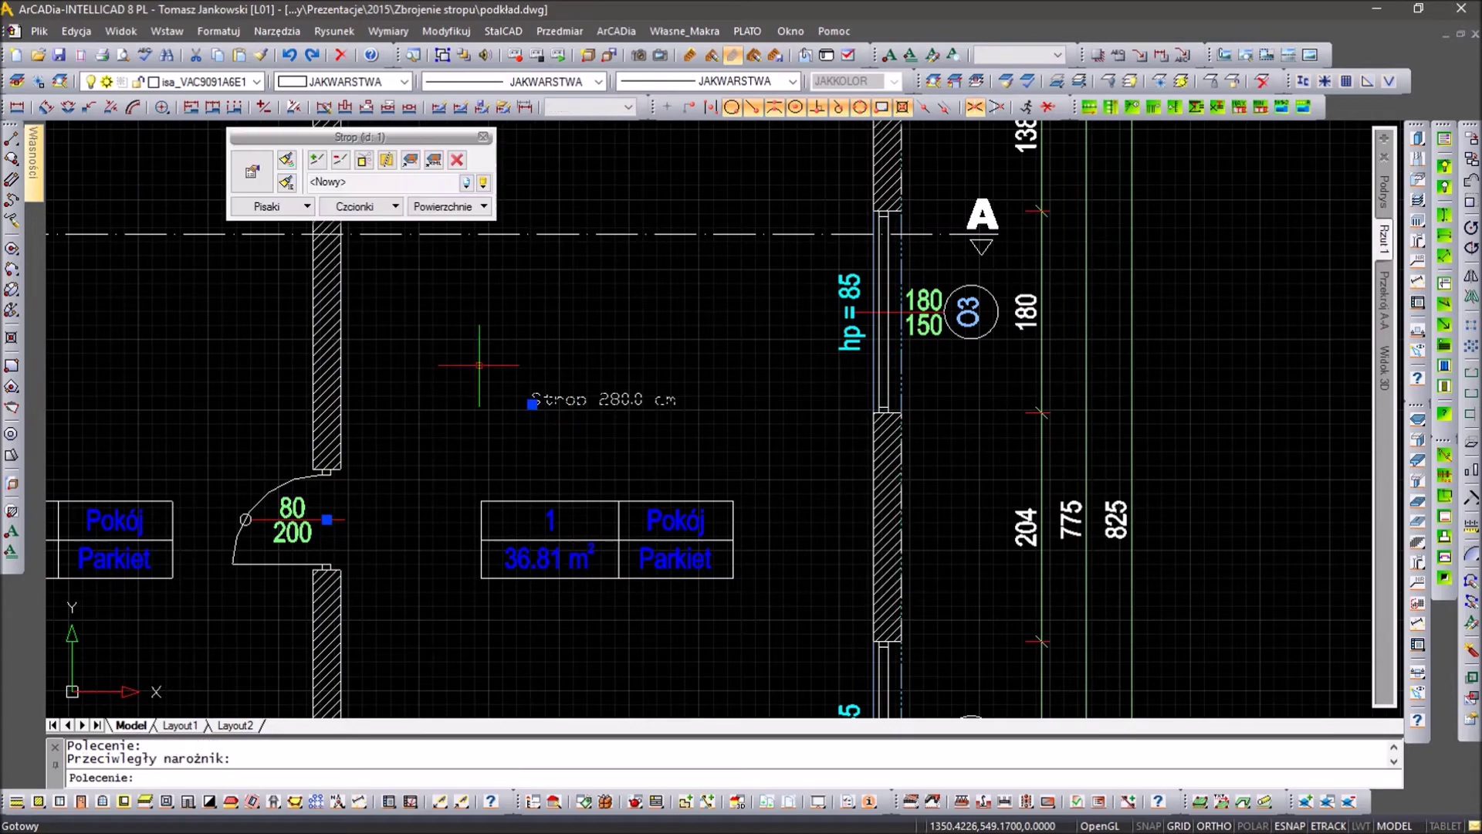
Step: Create the slab-reinforcement drawing and place its views at the origin
click(409, 166)
click(398, 160)
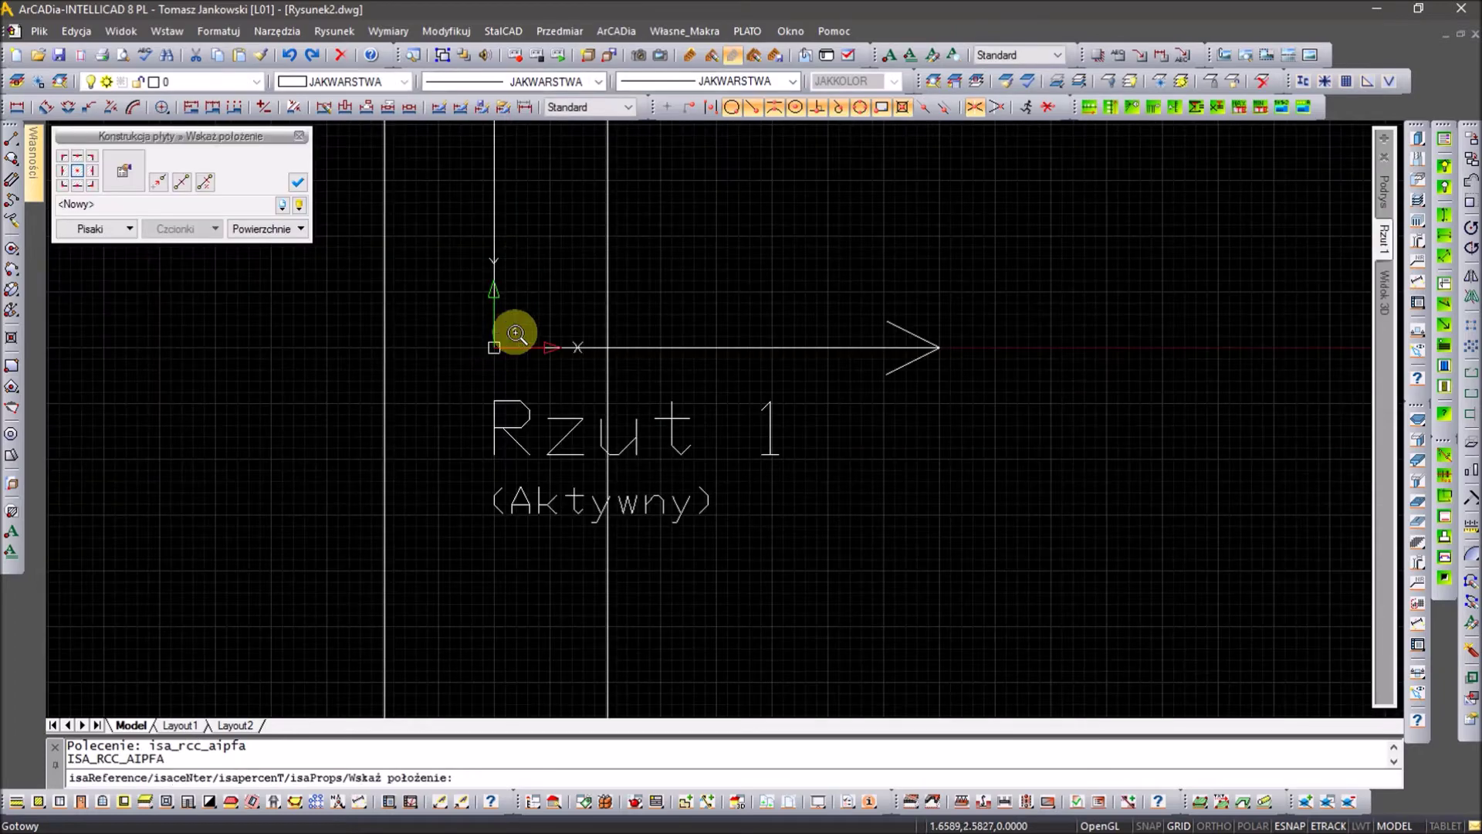
scroll(515, 334, down, 2)
scroll(516, 333, down, 3)
scroll(529, 349, up, 5)
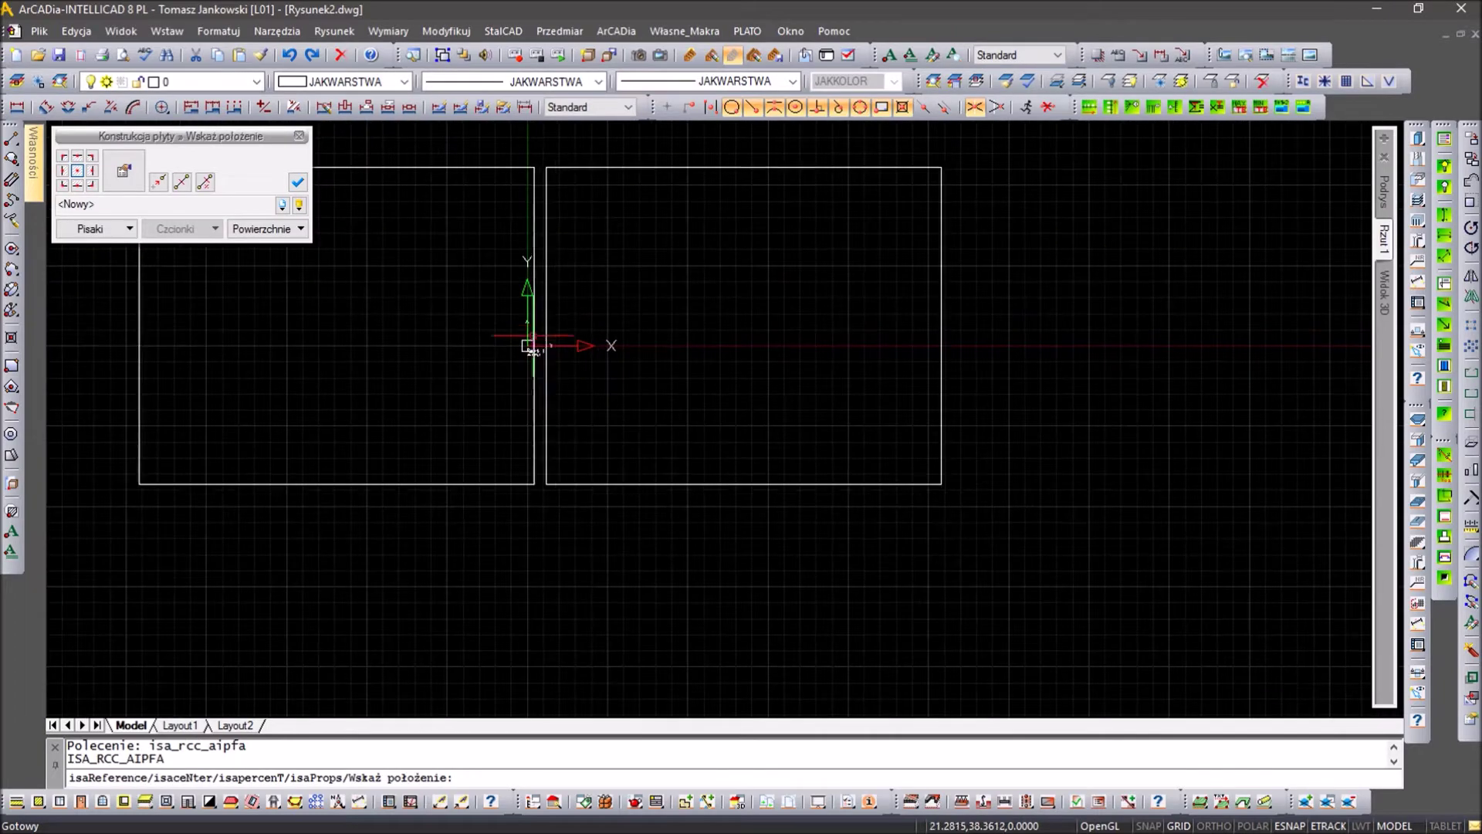
click(528, 346)
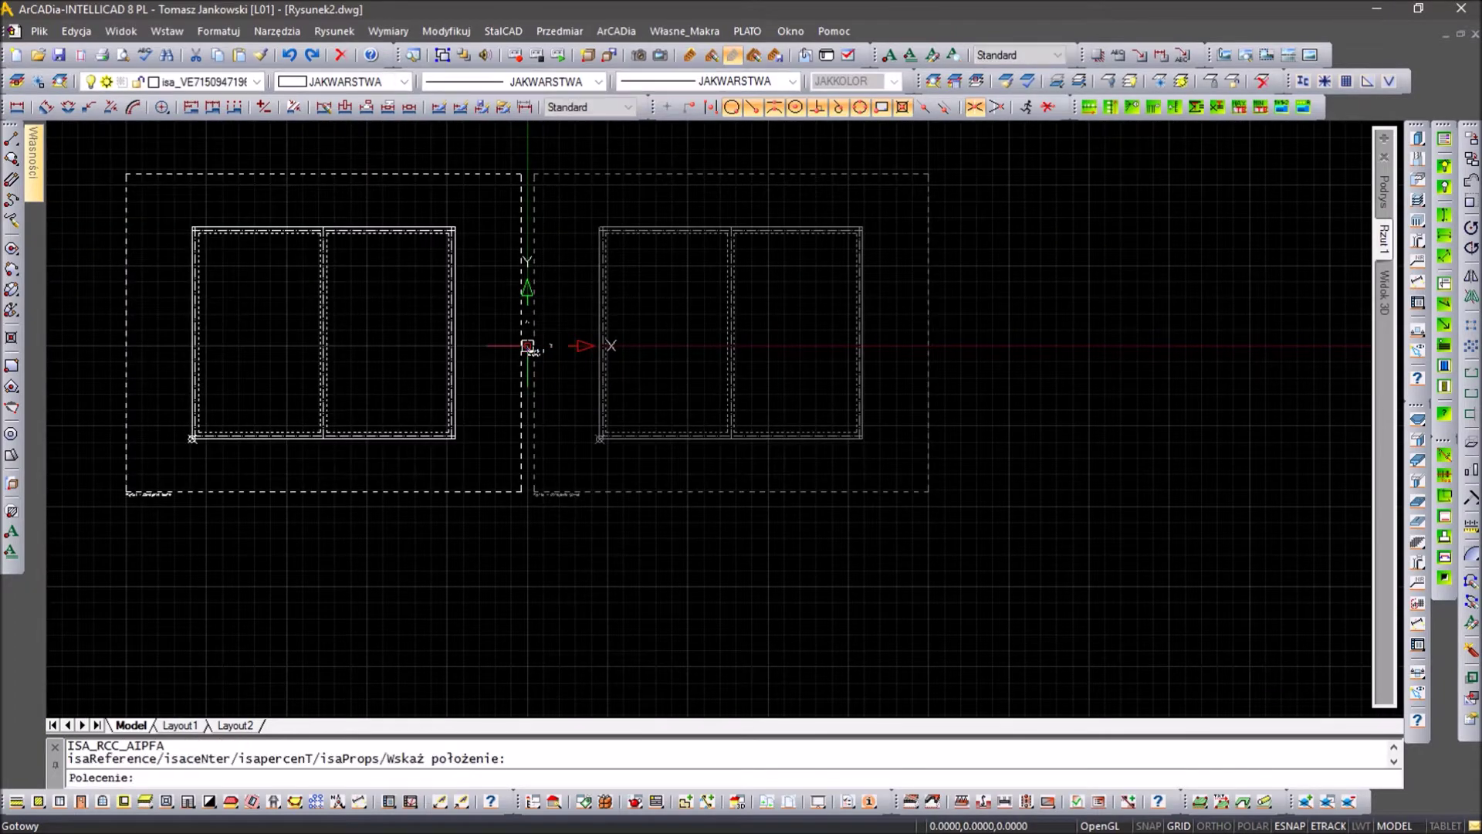
middle_drag(528, 346, 589, 356)
Step: Zoom to the slab outline and select the slab construction object at its corner
scroll(325, 503, up, 5)
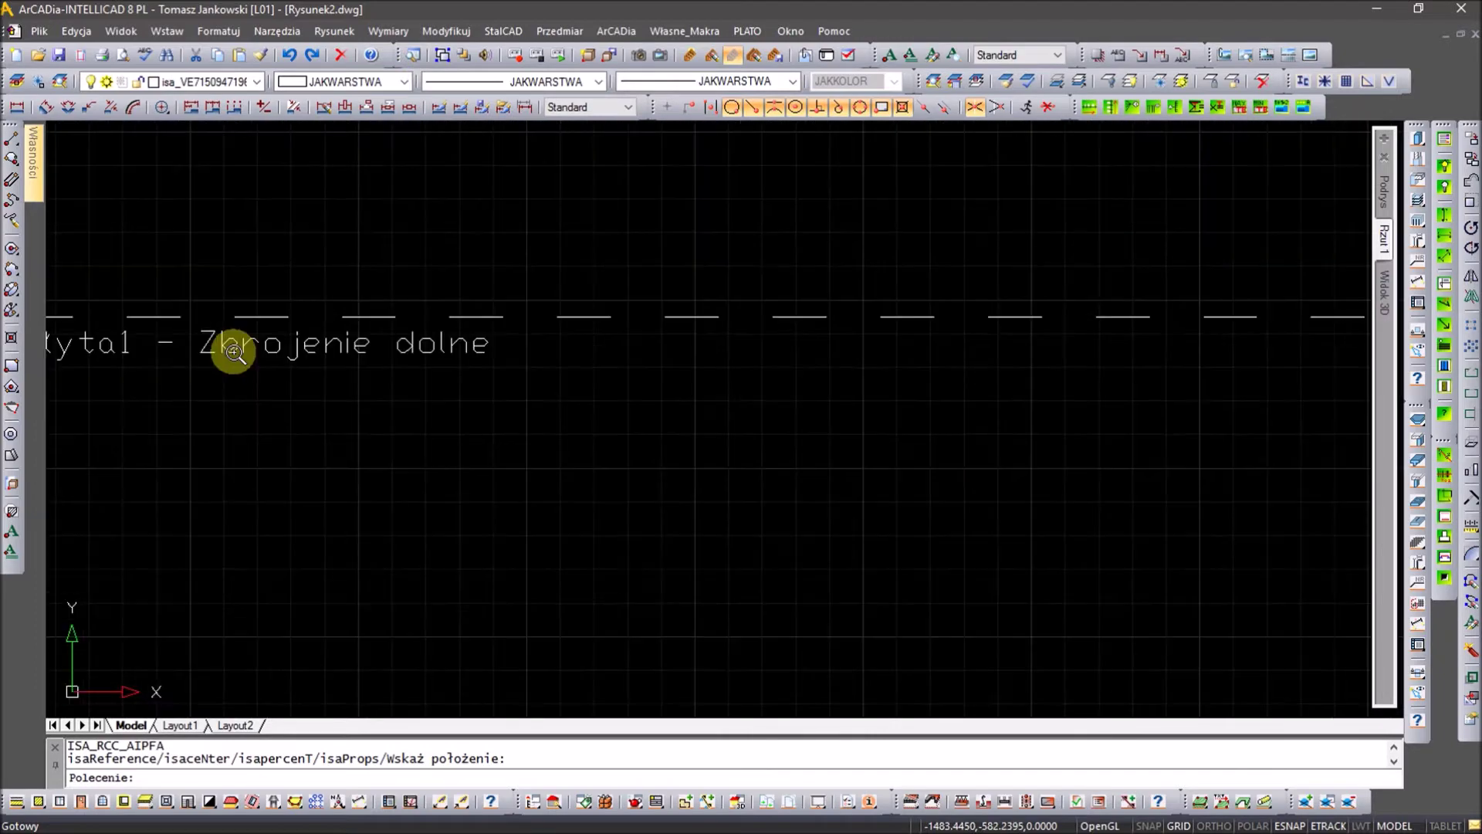
scroll(646, 538, down, 5)
scroll(639, 529, down, 2)
mouse_move(811, 381)
middle_down()
mouse_move(615, 543)
mouse_move(612, 497)
middle_up()
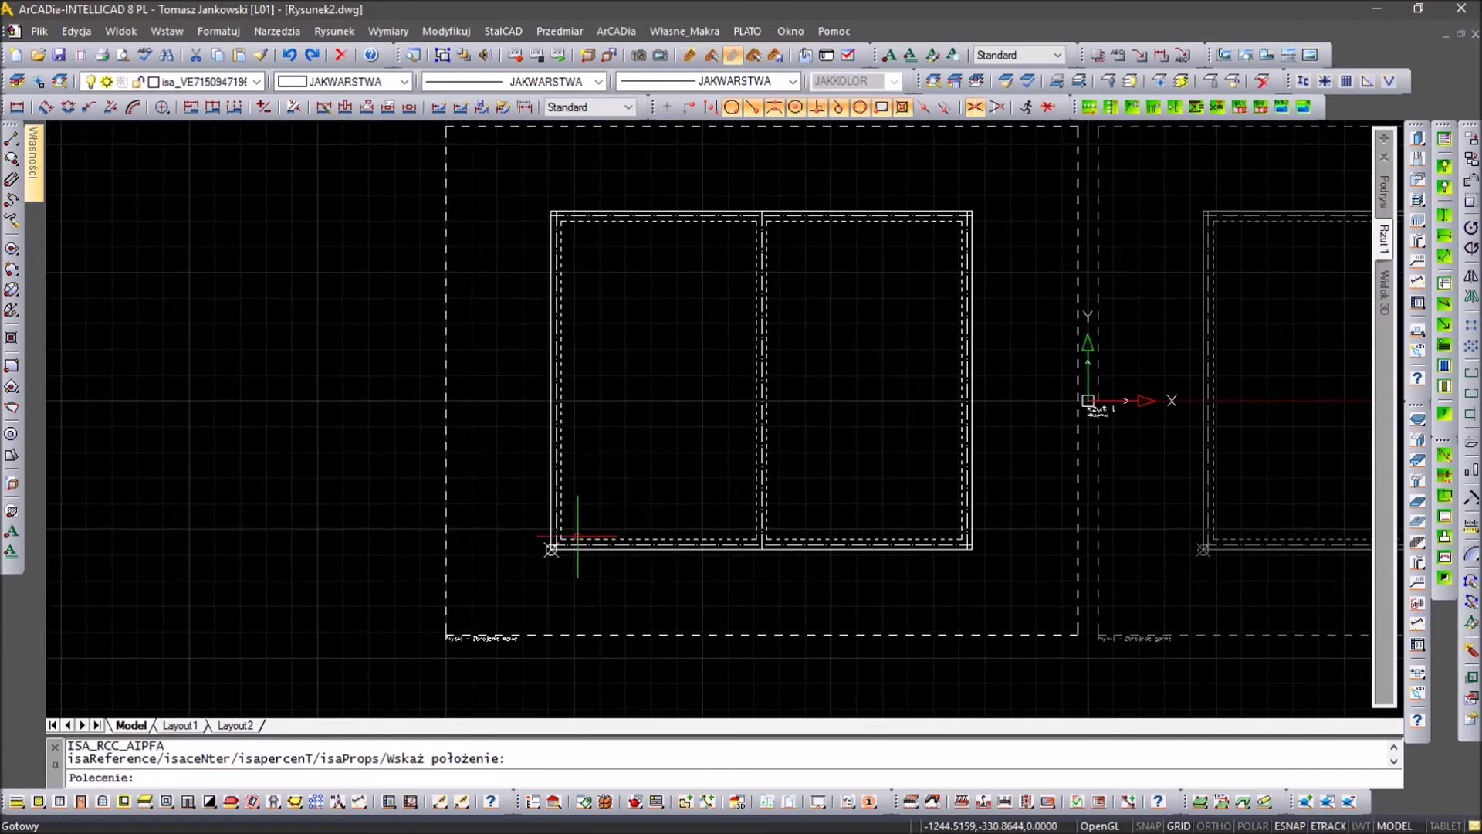
scroll(556, 546, up, 4)
scroll(560, 558, up, 3)
click(527, 541)
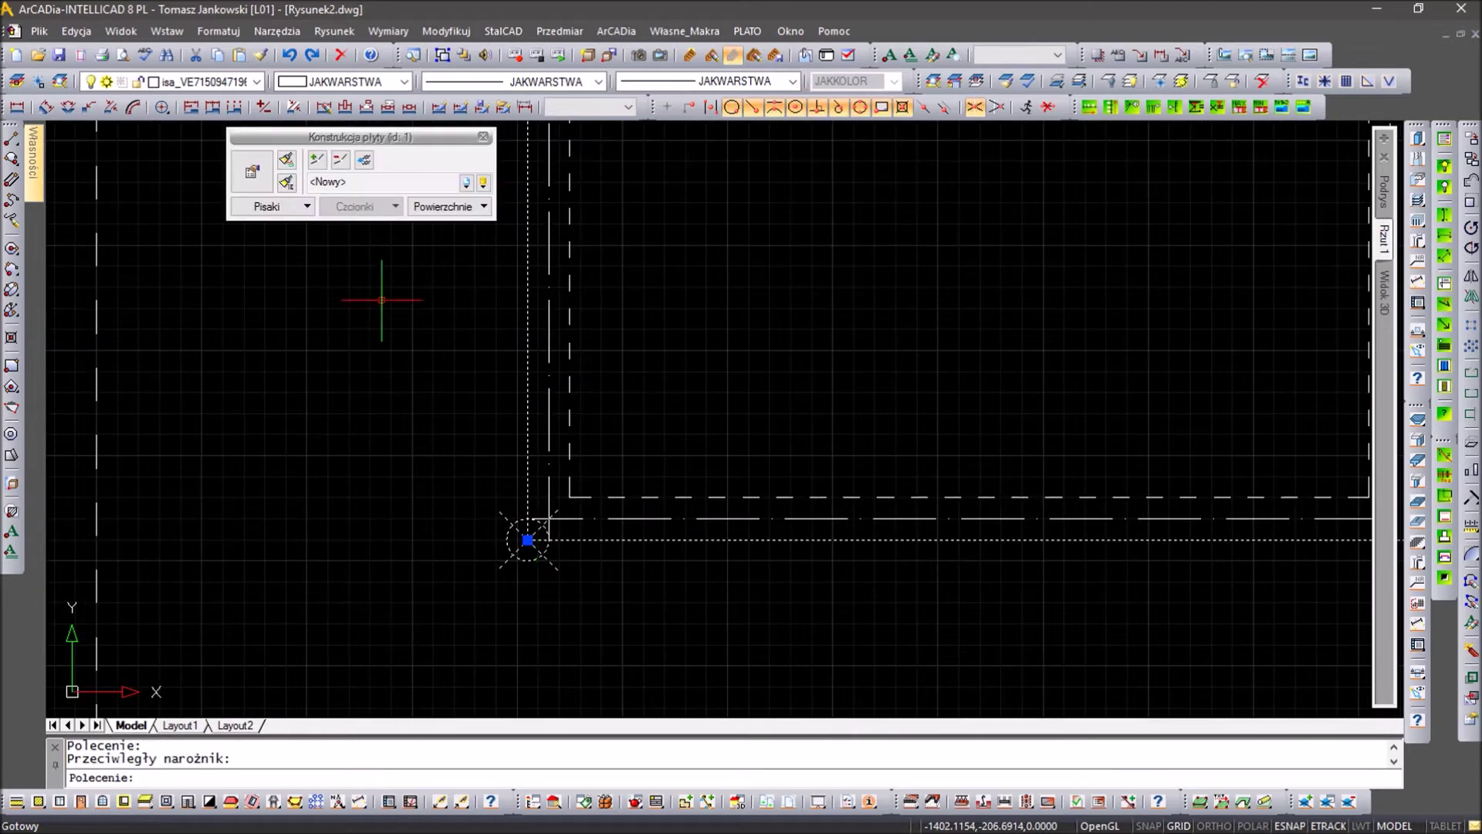
Step: Set the slab's top, bottom and side concrete cover to 2.5 cm
click(255, 174)
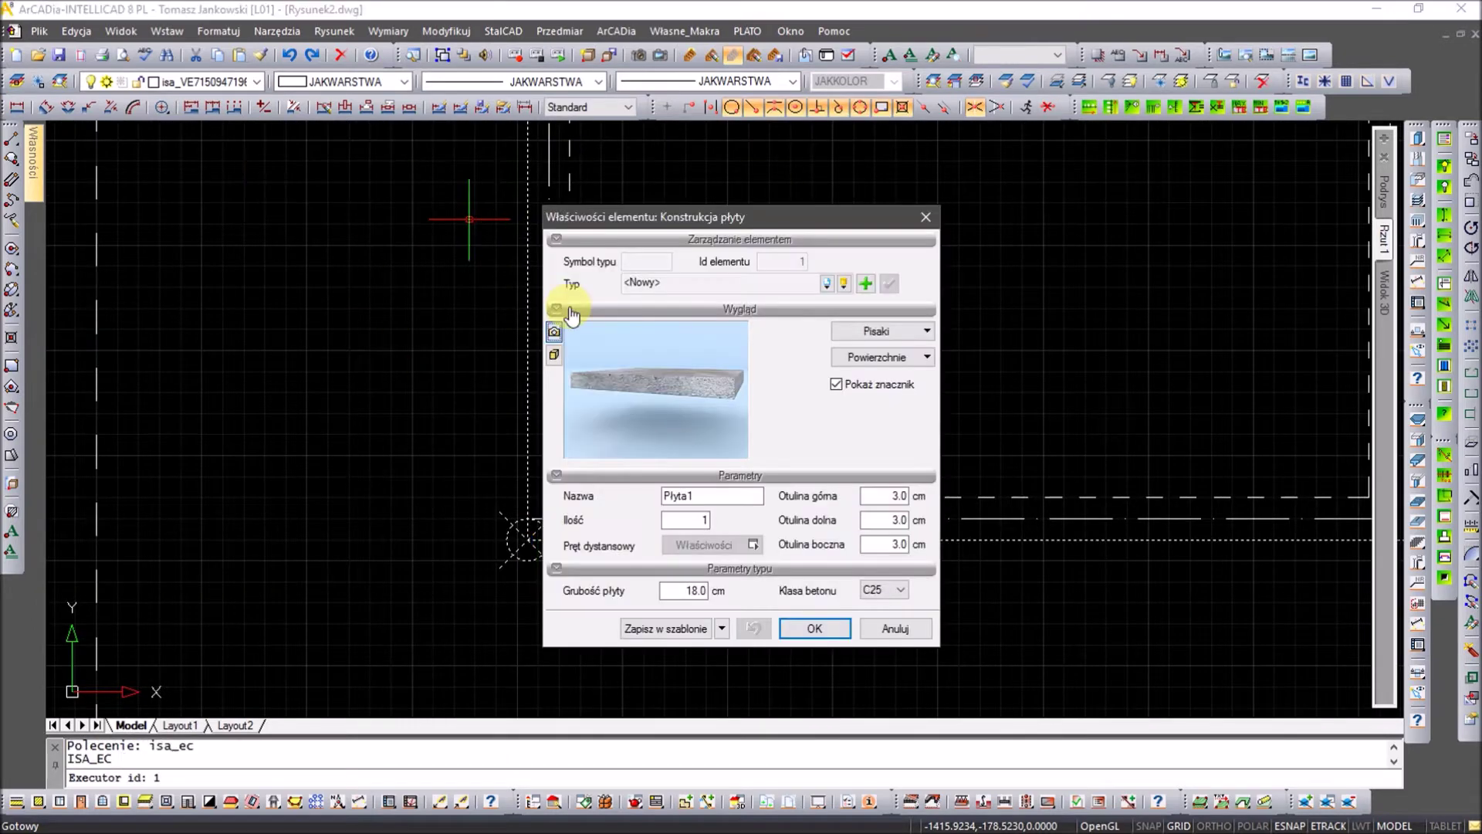
key(Tab)
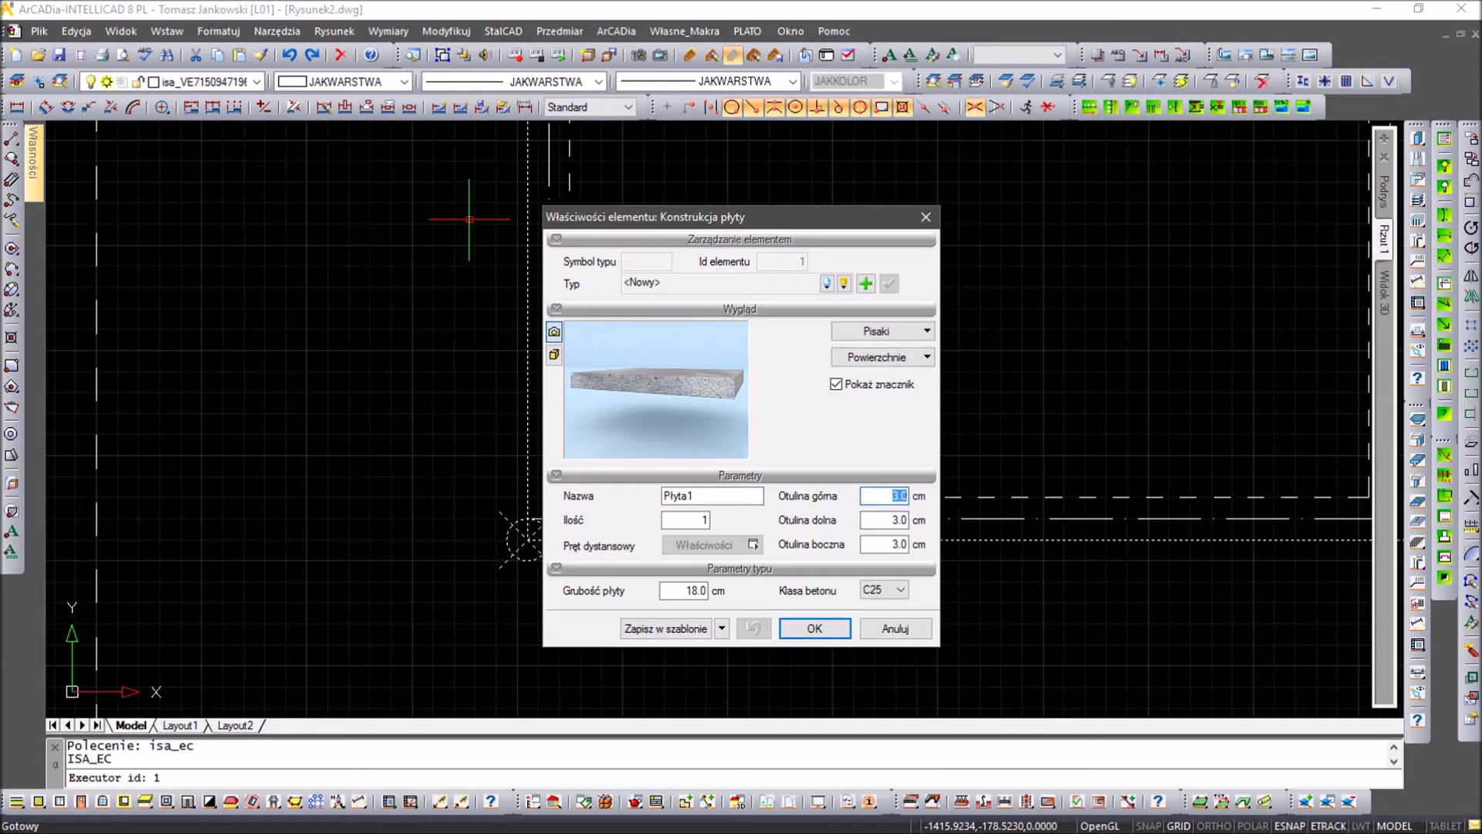
double_click(896, 523)
text(2.5)
key(Tab)
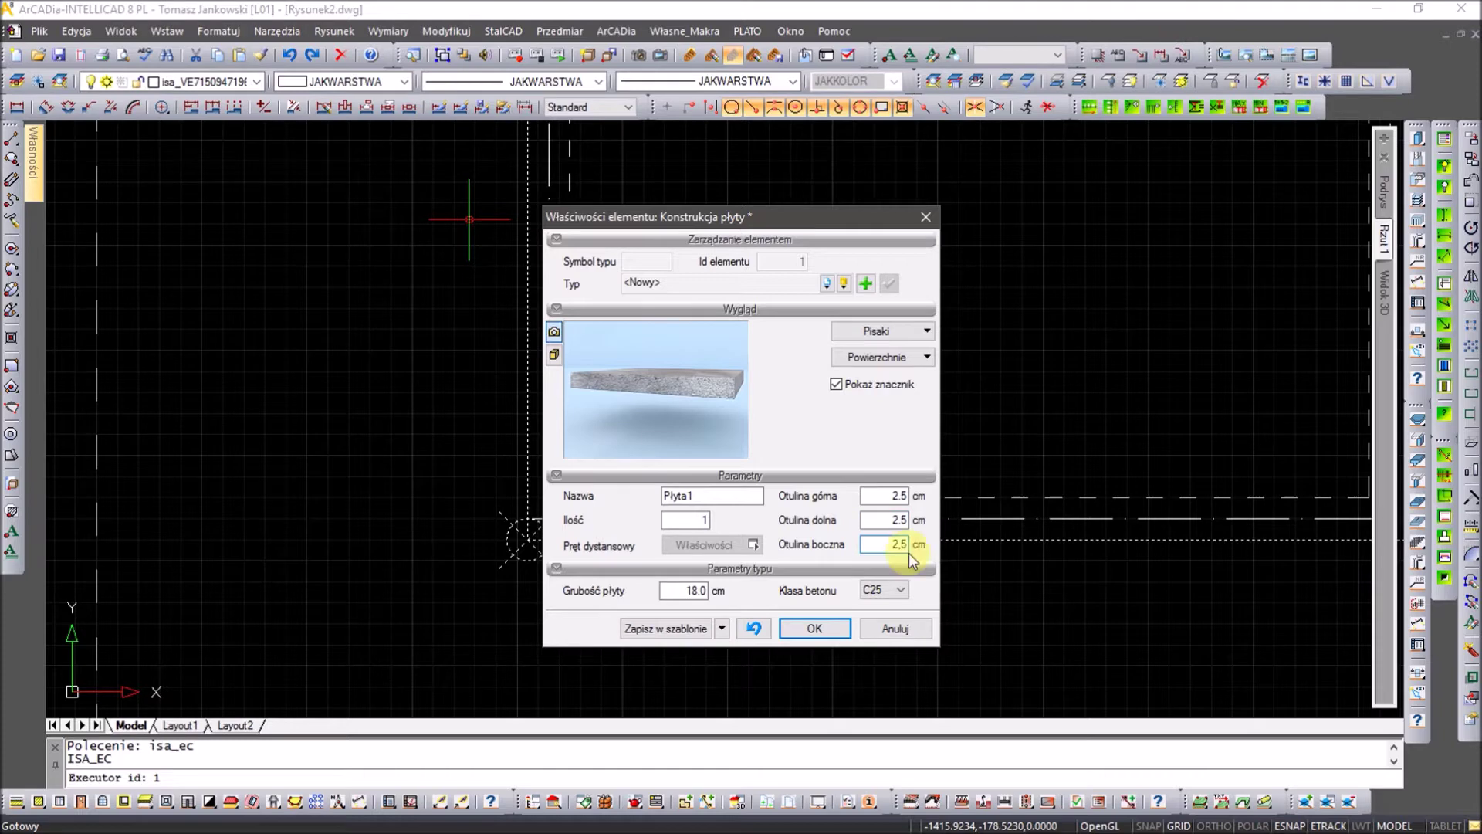
Step: Choose the slab's Klasa betonu and confirm the slab construction properties
click(889, 593)
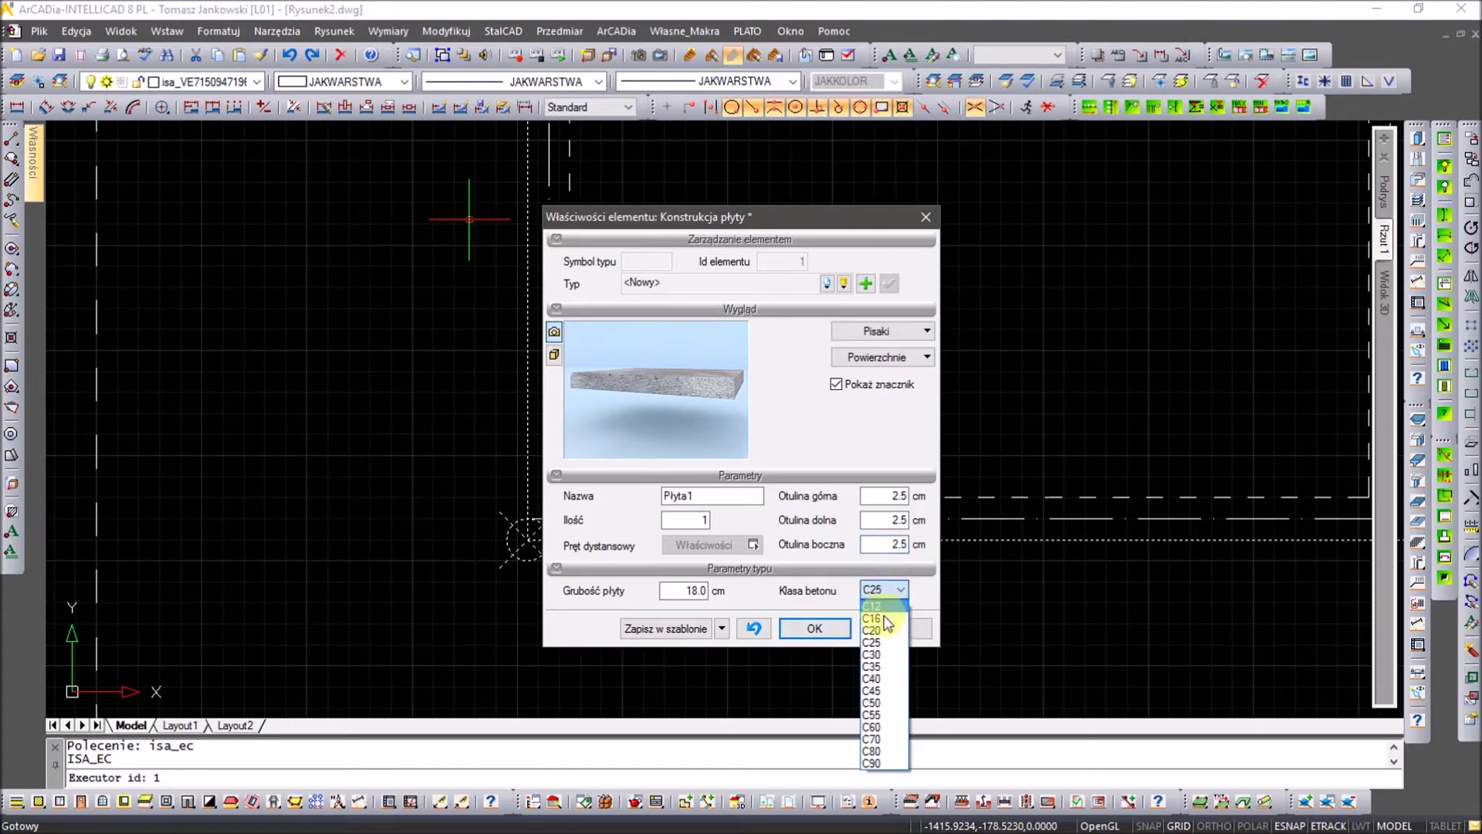
click(887, 607)
click(842, 626)
scroll(825, 422, down, 3)
scroll(943, 338, up, 2)
scroll(705, 371, up, 2)
scroll(704, 321, up, 2)
scroll(718, 289, up, 3)
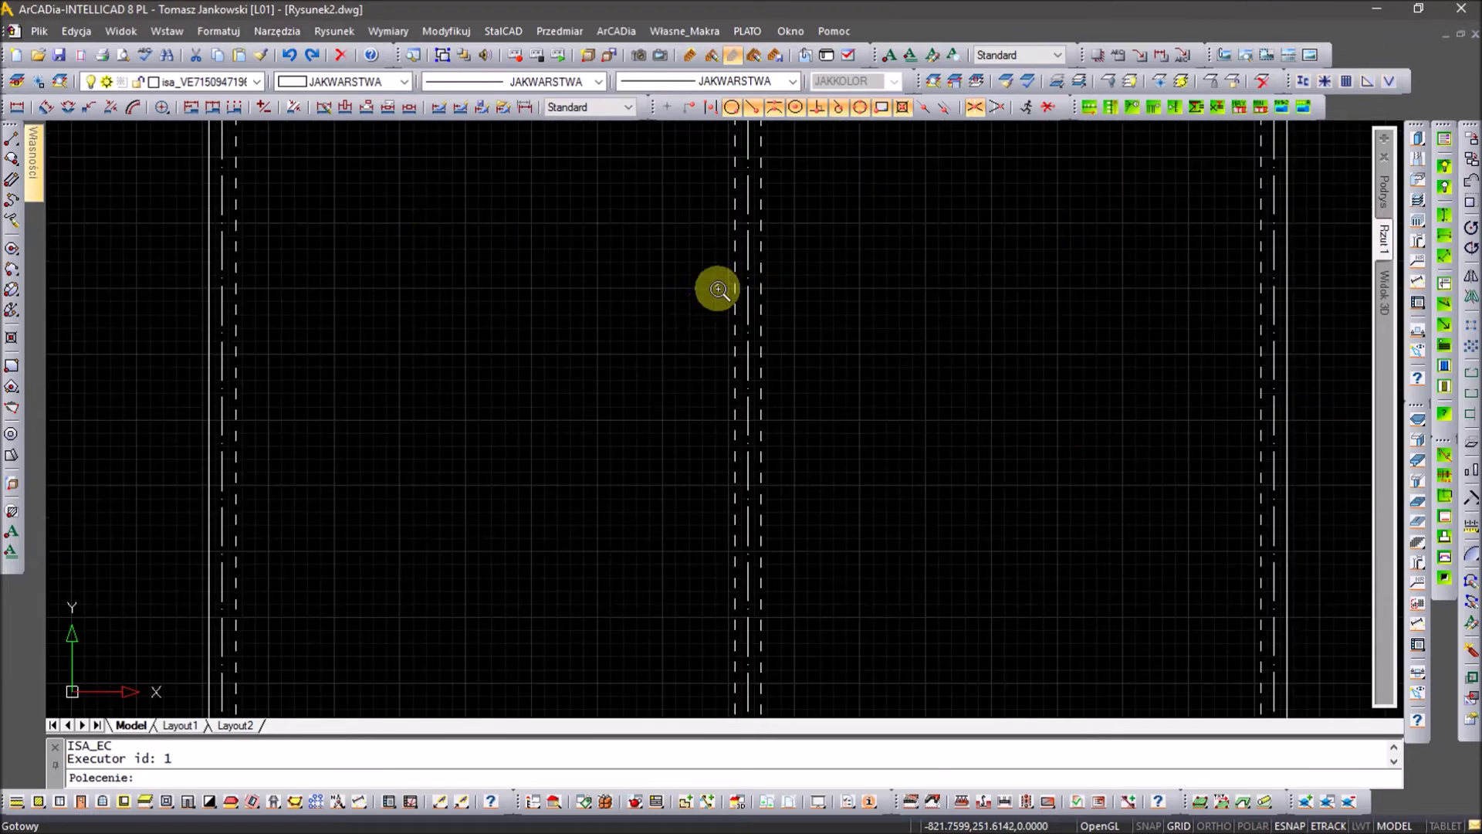
Step: Show Płyta1's project tree with Zbrojenie dolne expanded and start a Siatka zbrojeniowa mesh
scroll(695, 307, down, 3)
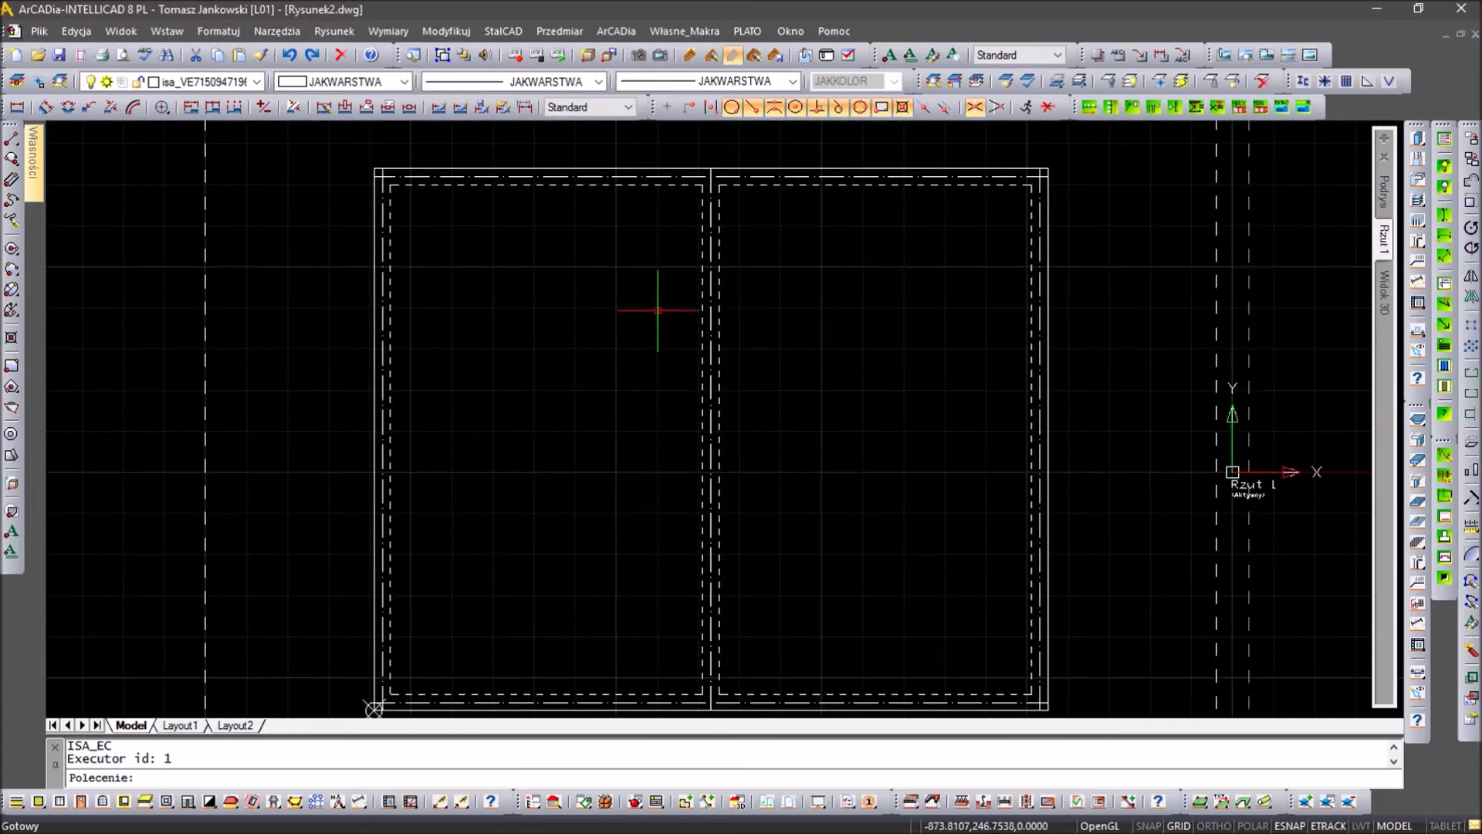
middle_drag(697, 368, 670, 331)
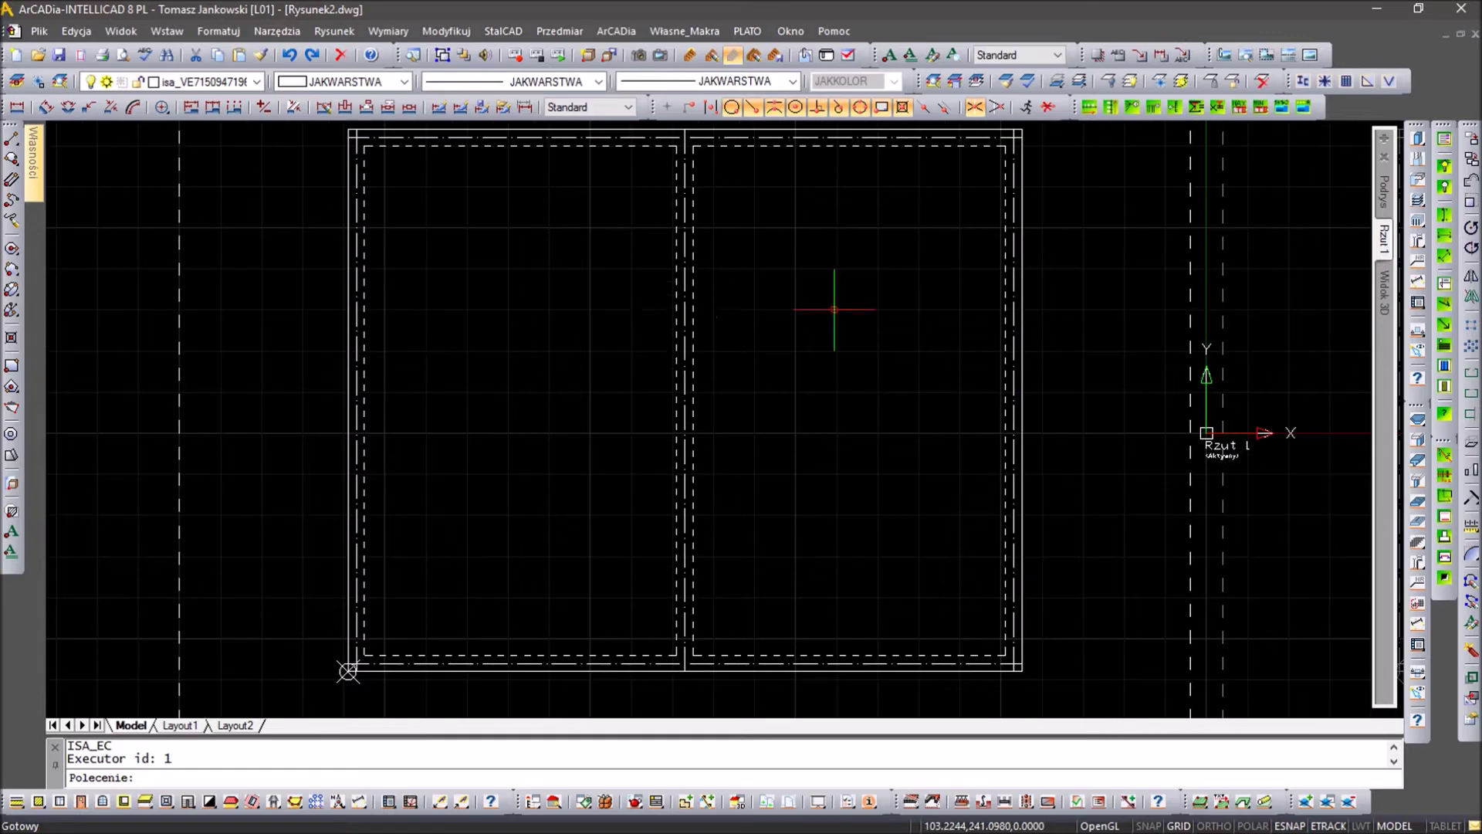
click(1384, 248)
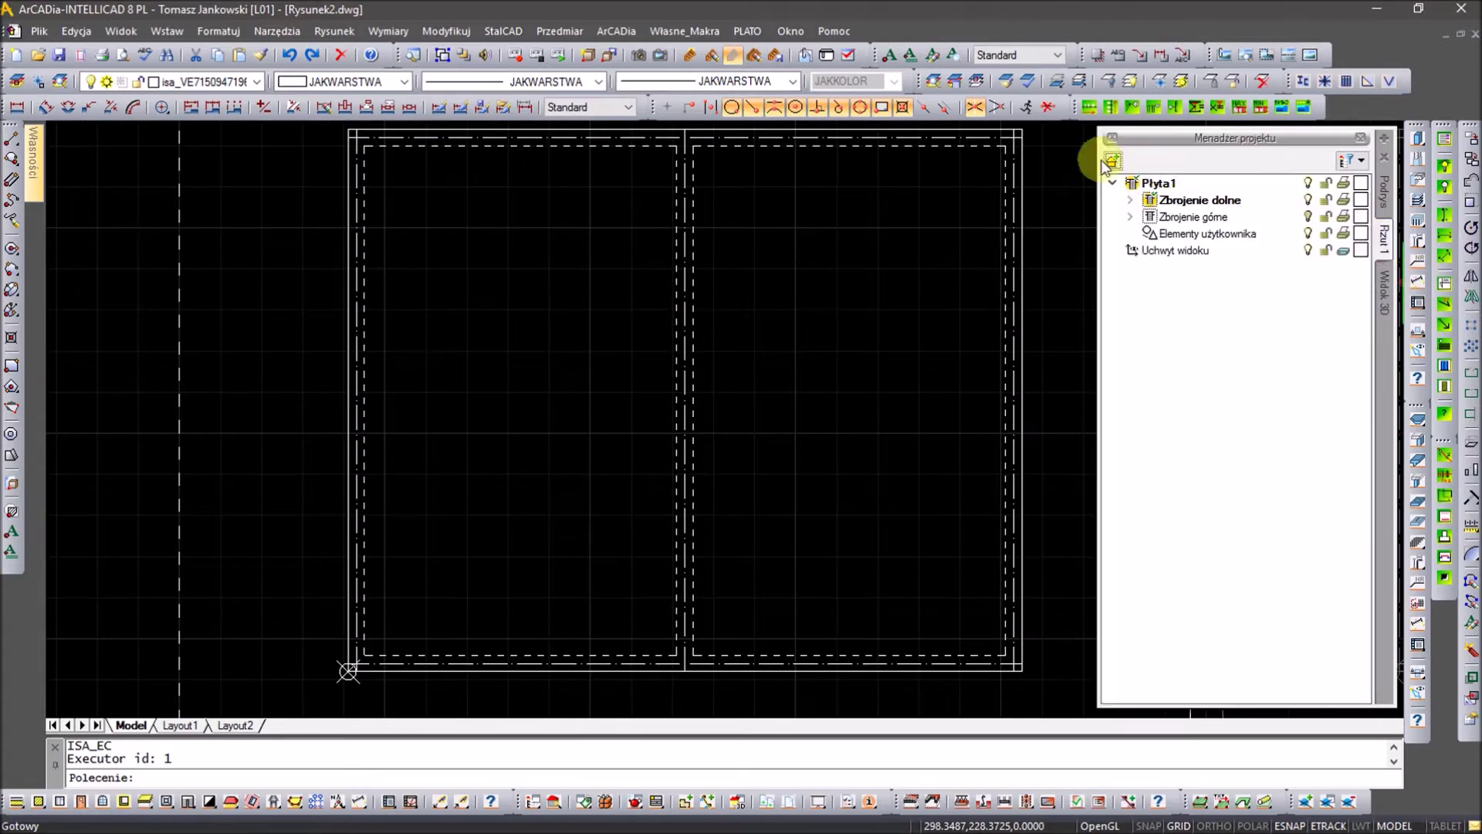
click(1130, 200)
click(757, 364)
click(994, 338)
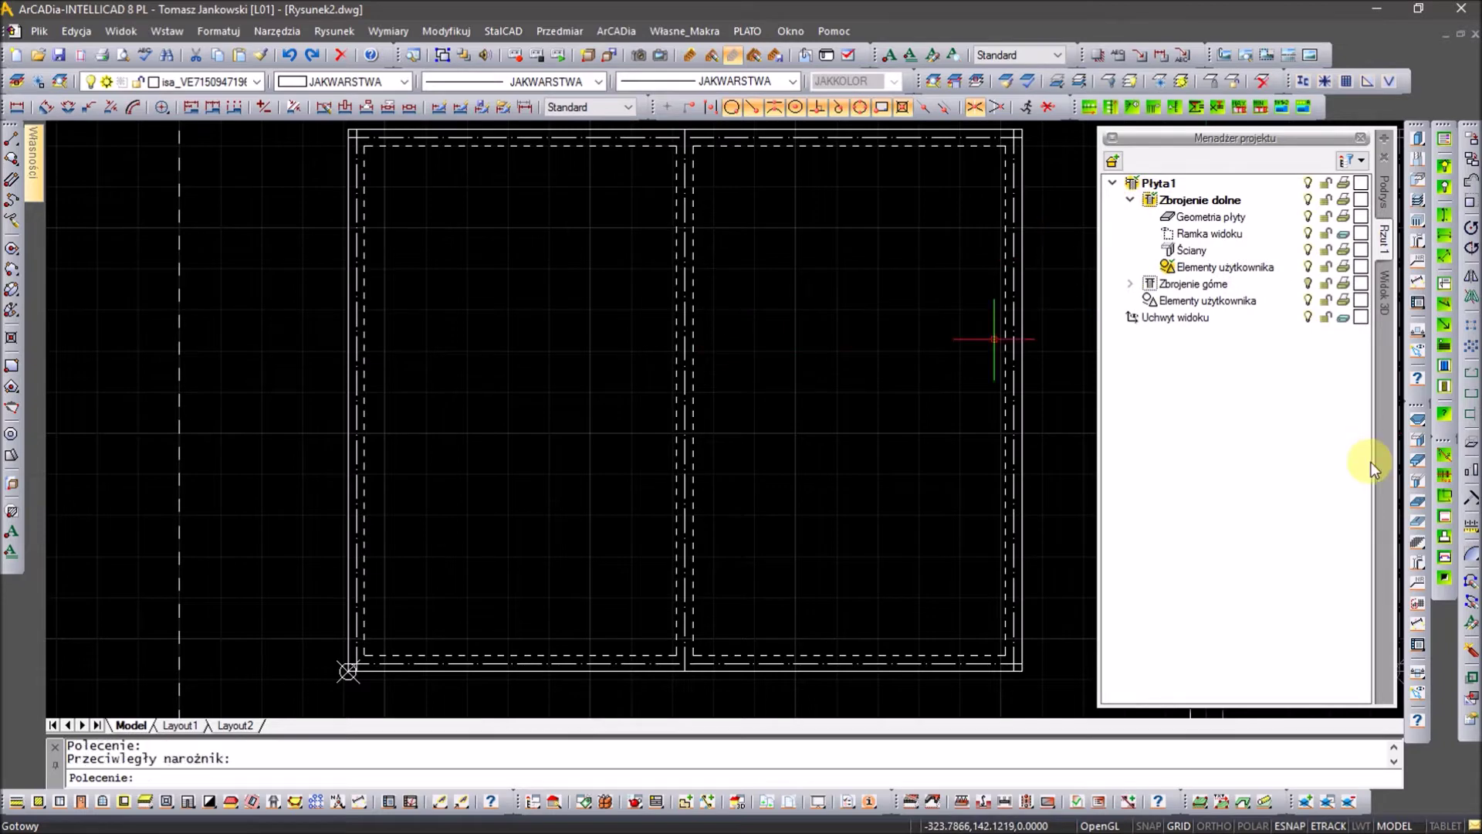
click(1417, 540)
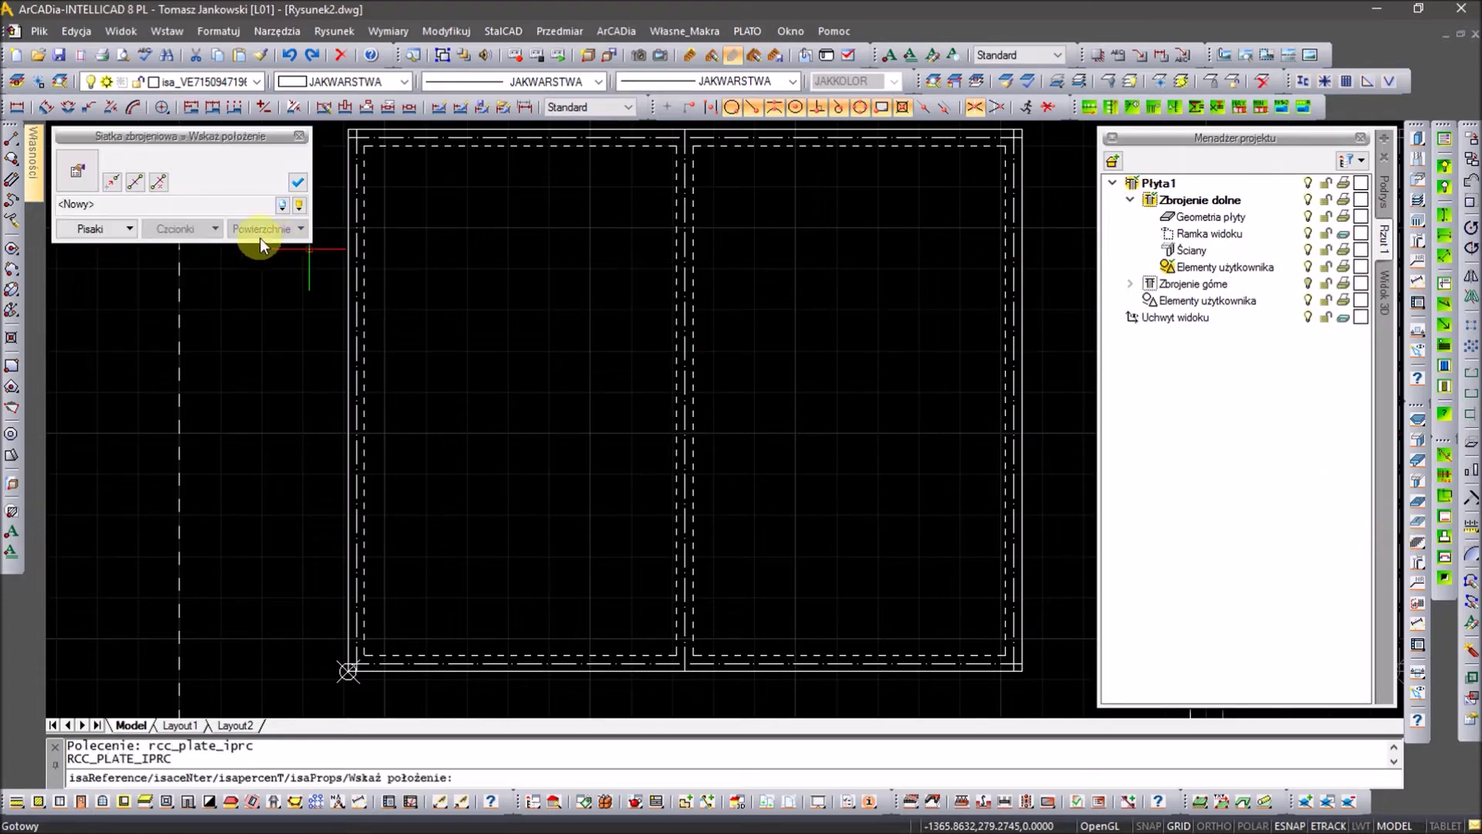
Step: Review the mesh type library and edit the secondary bar spacing in the mesh properties
click(280, 206)
click(279, 207)
click(79, 173)
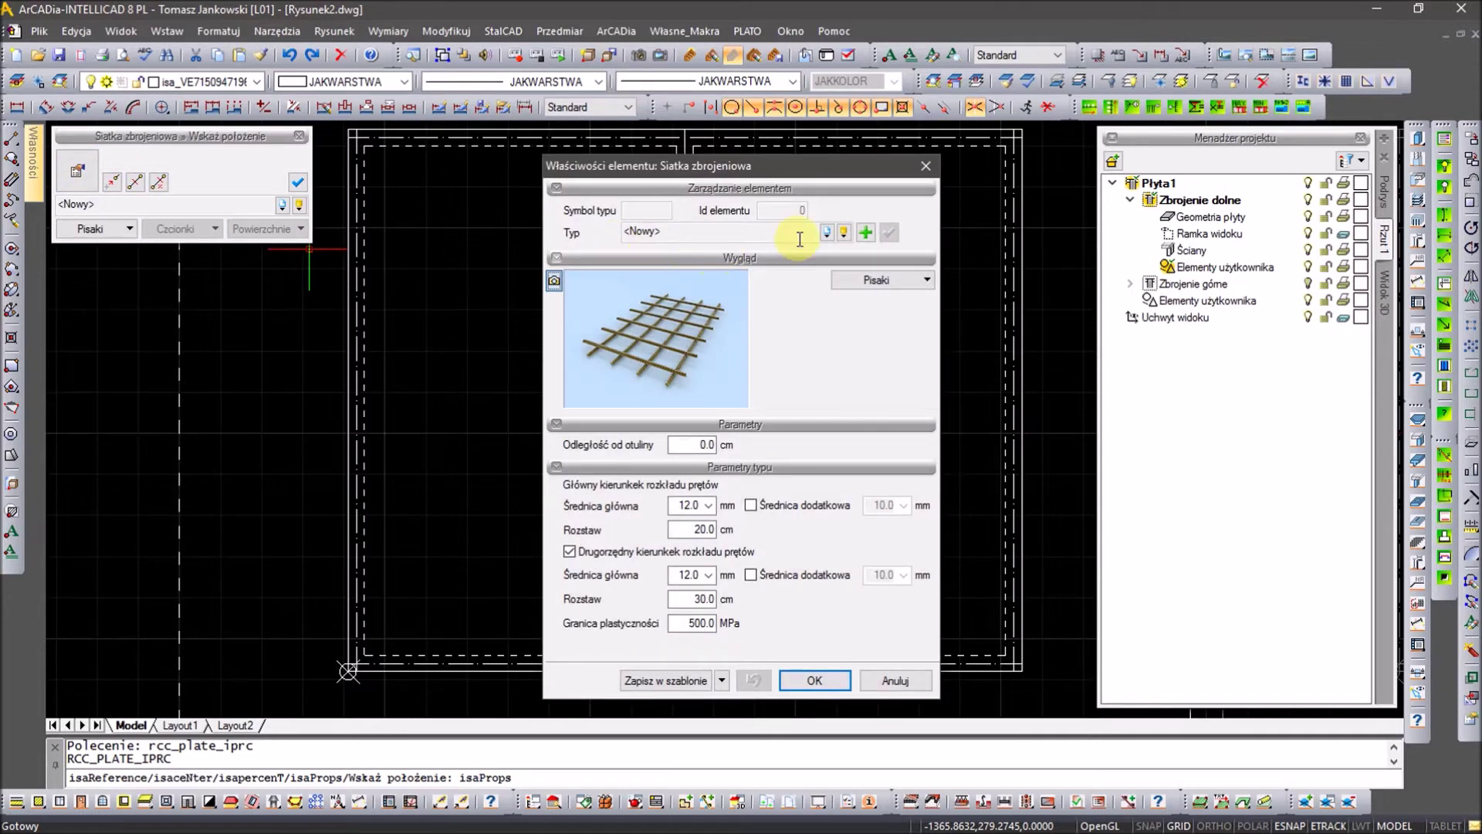
click(844, 233)
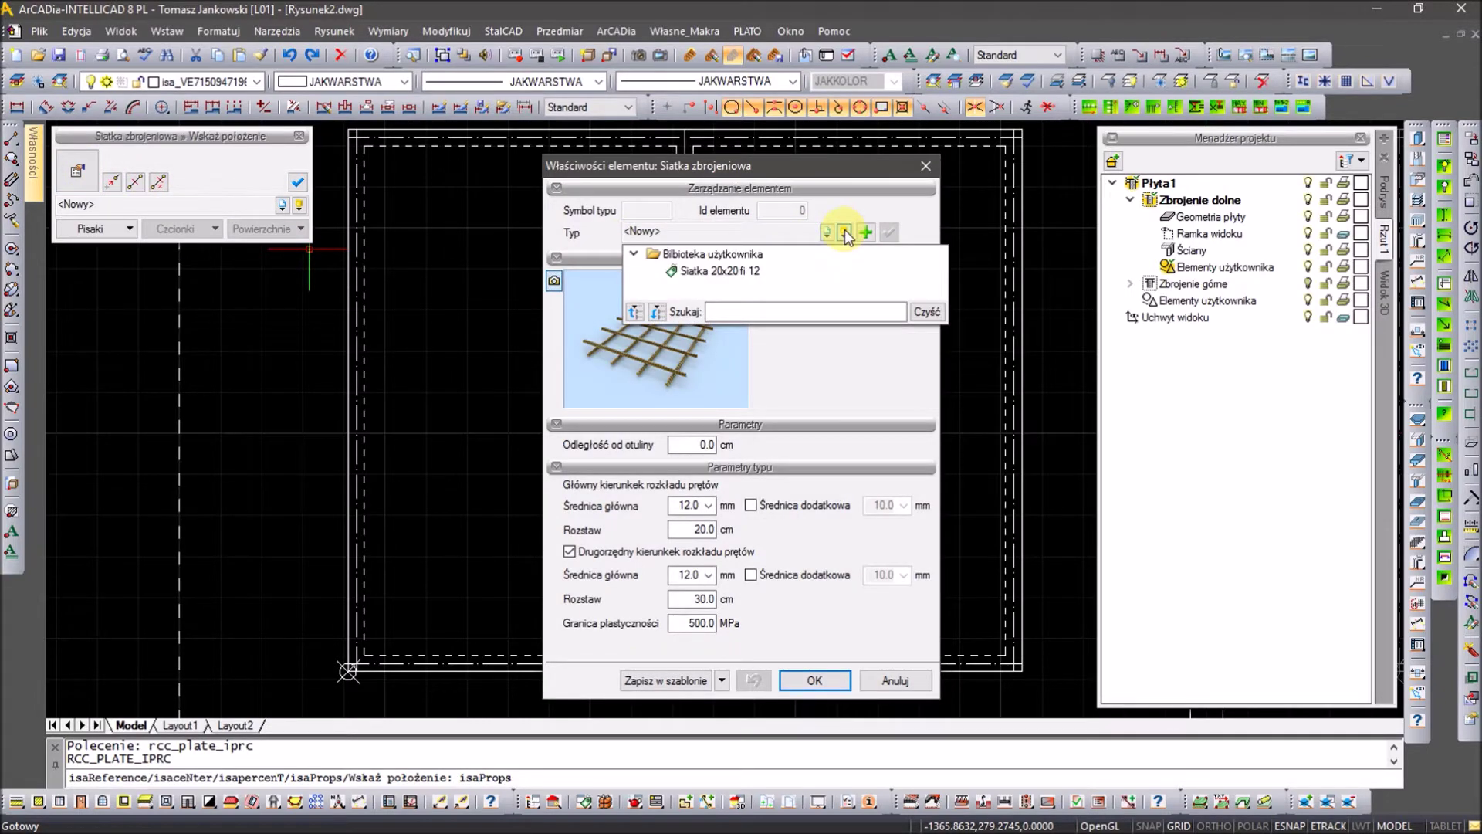
click(827, 233)
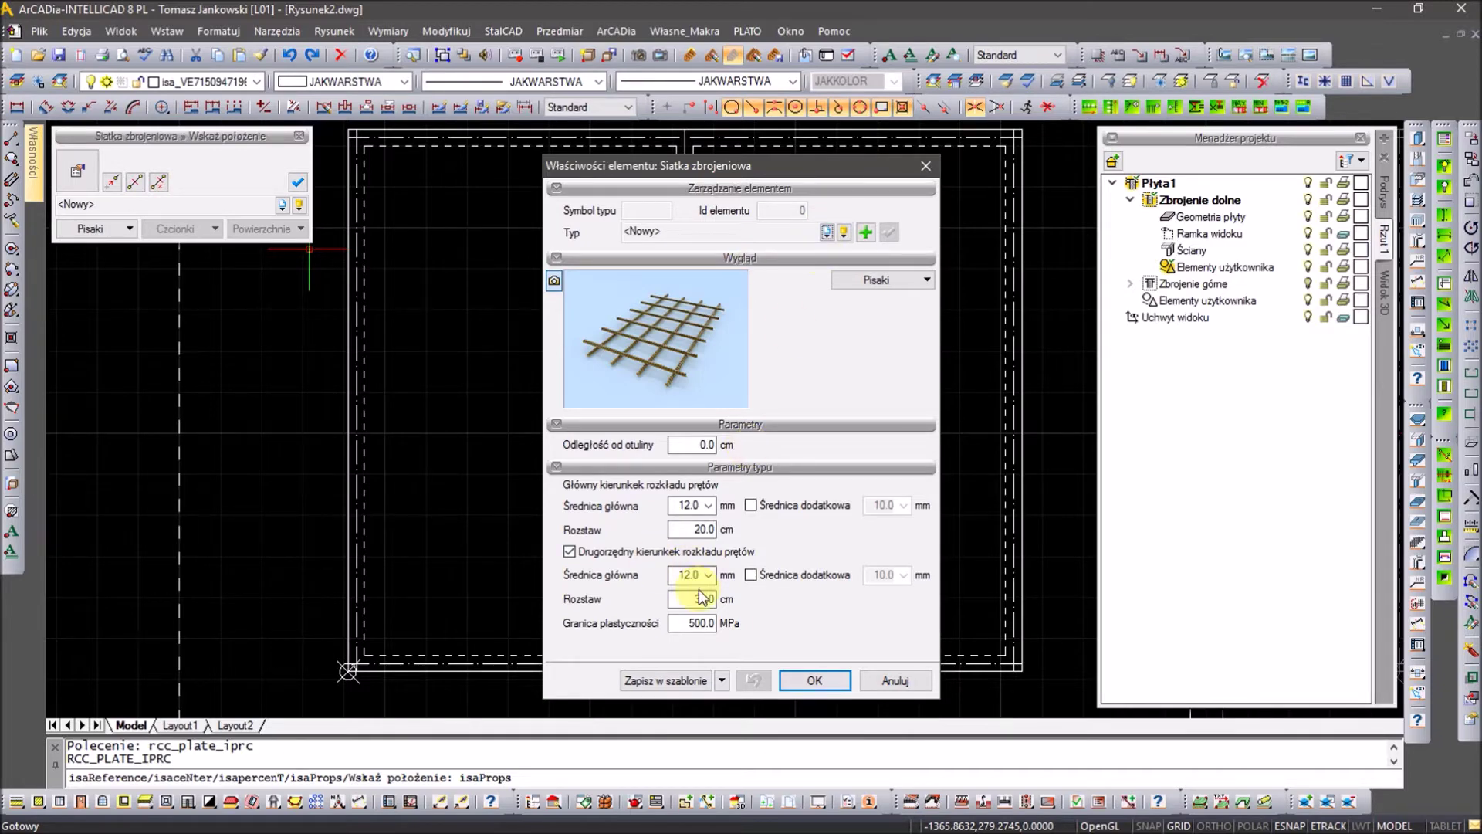
drag(682, 599, 745, 605)
text(20)
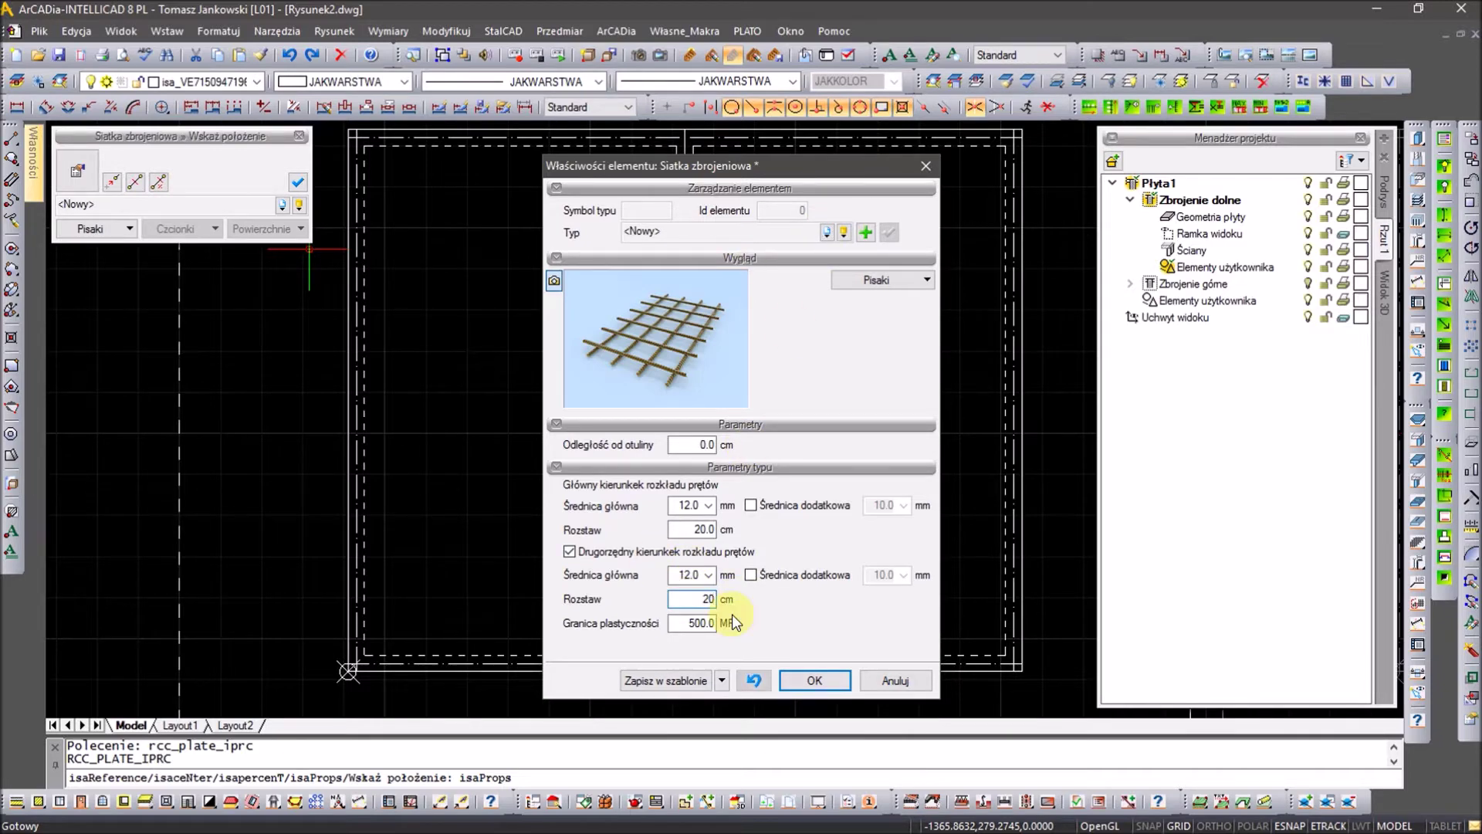
key(Tab)
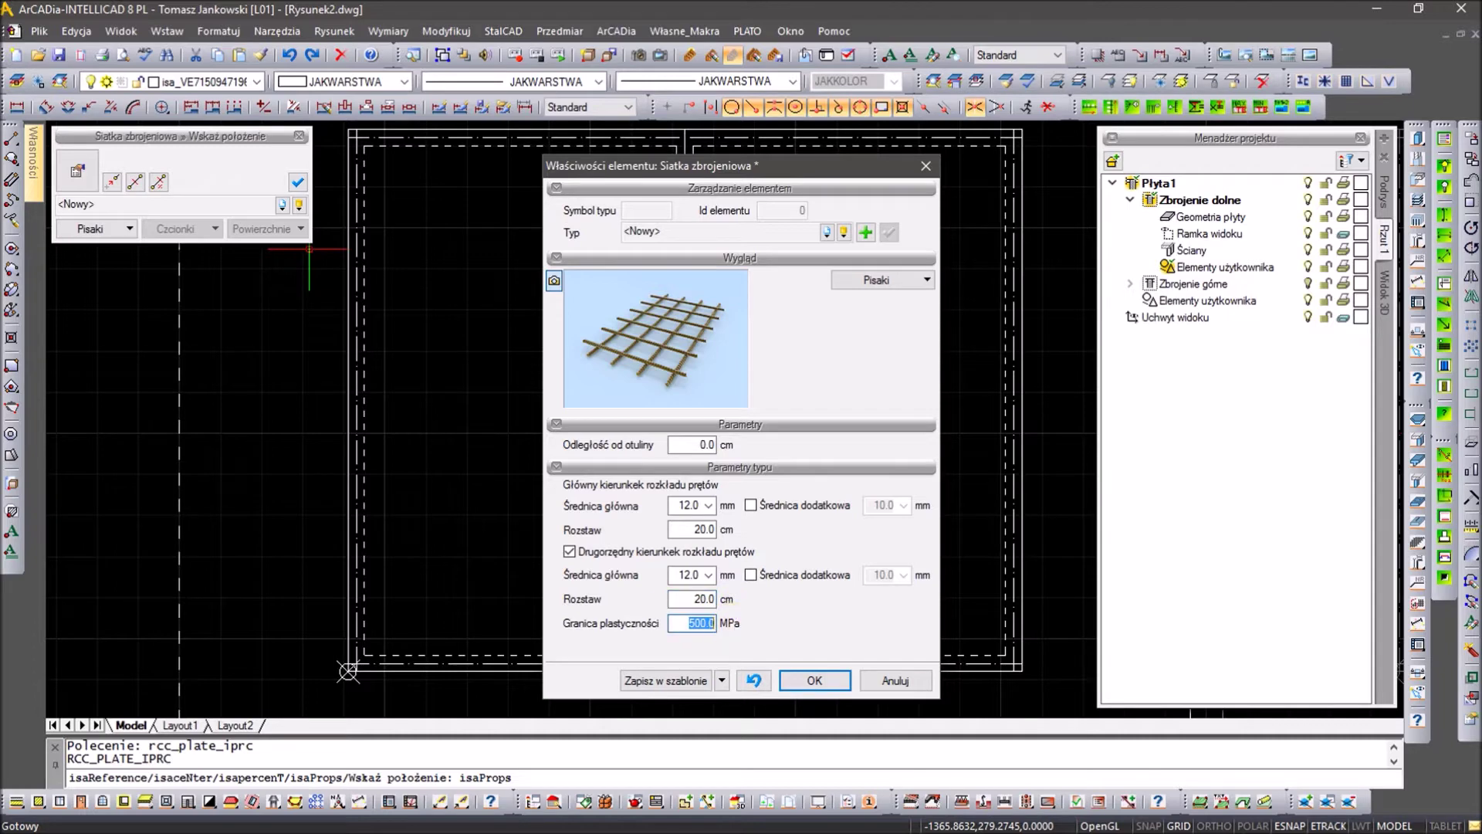
text(410)
Step: Save the settings as new mesh type Siatka 20x20 fi 12mm and fix the first slab corner
click(865, 233)
text(Siatka 20x20 fi 12mm)
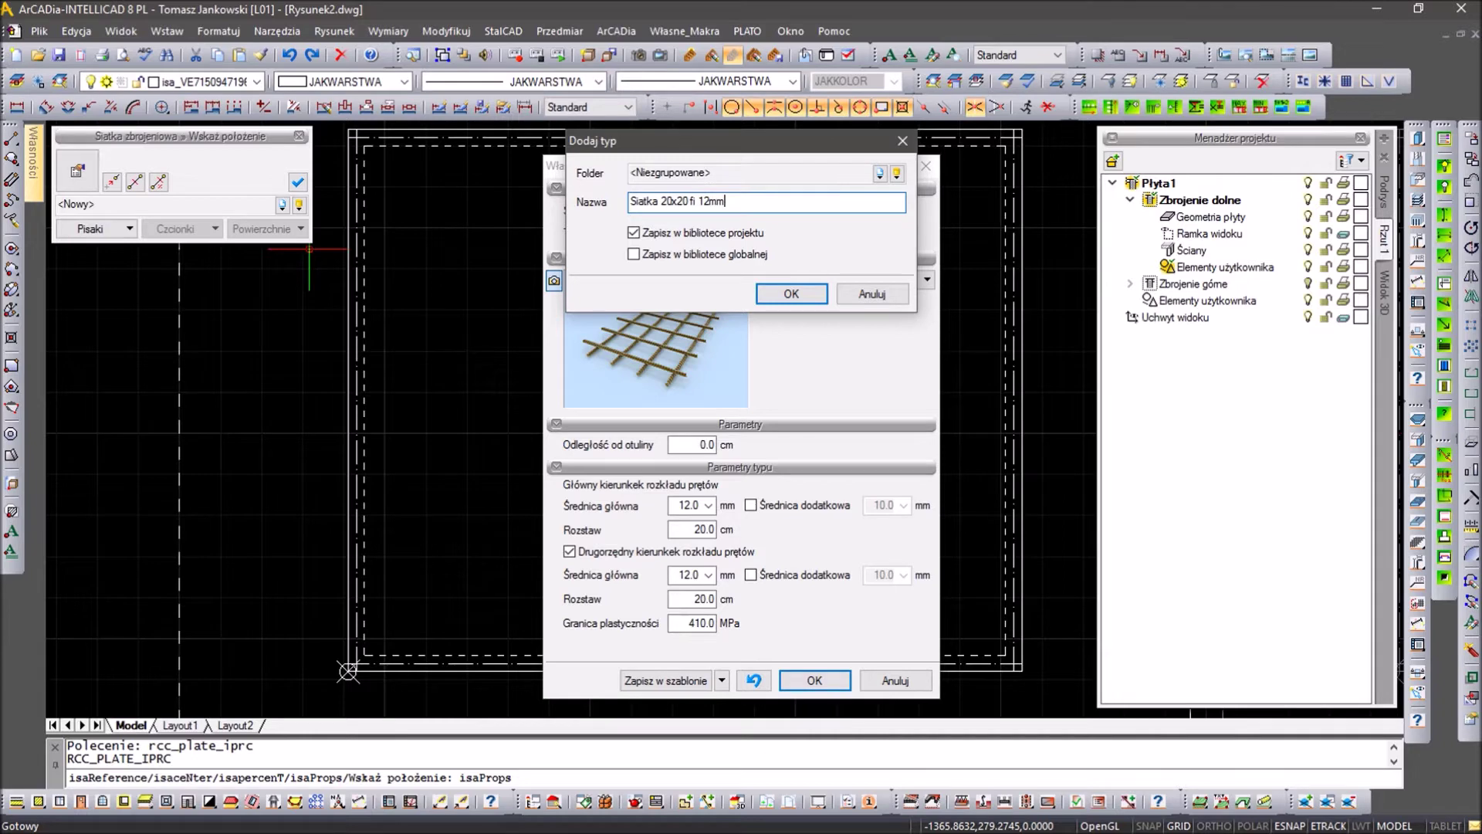
click(795, 299)
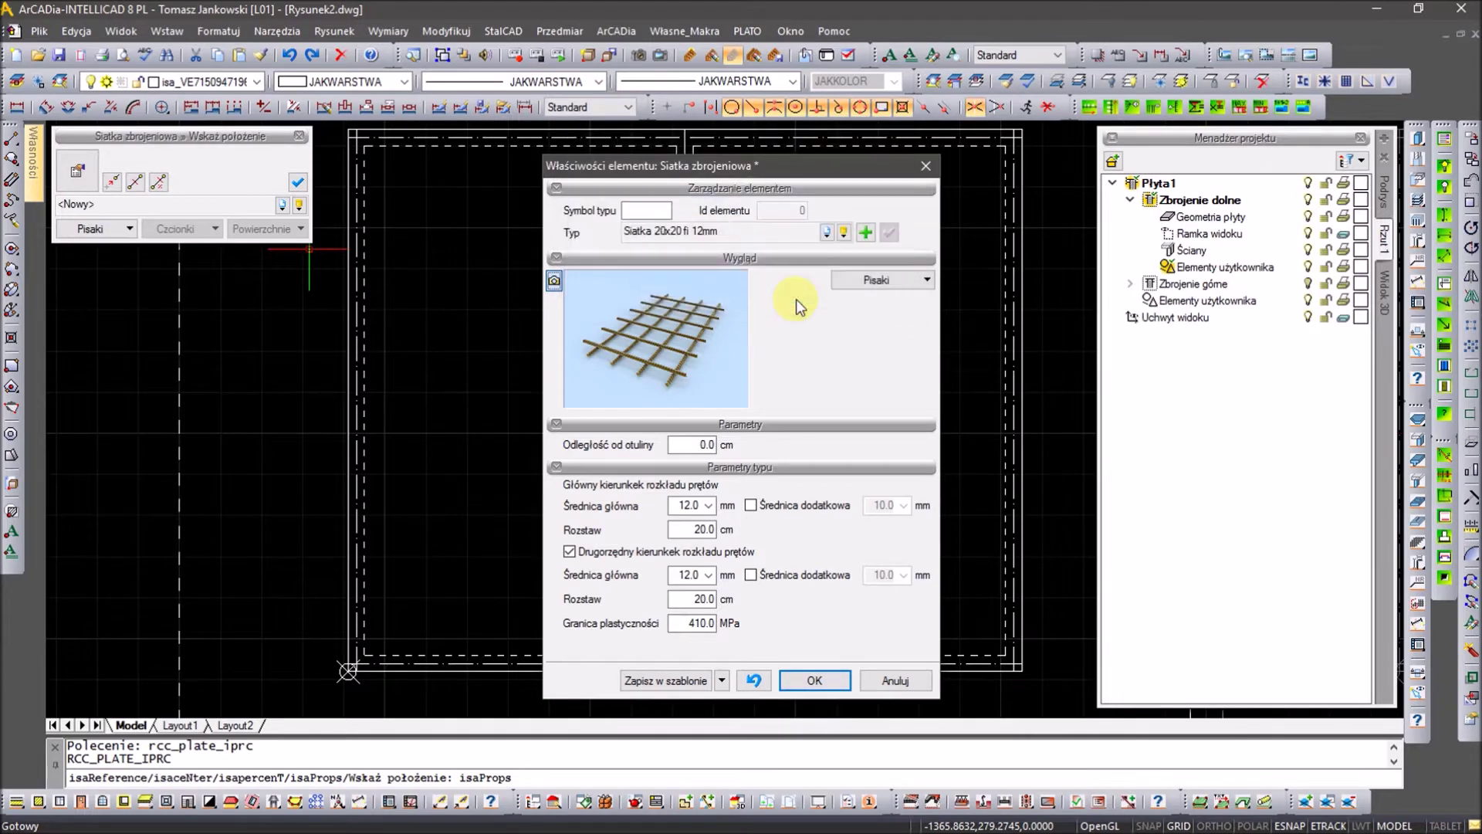
click(811, 682)
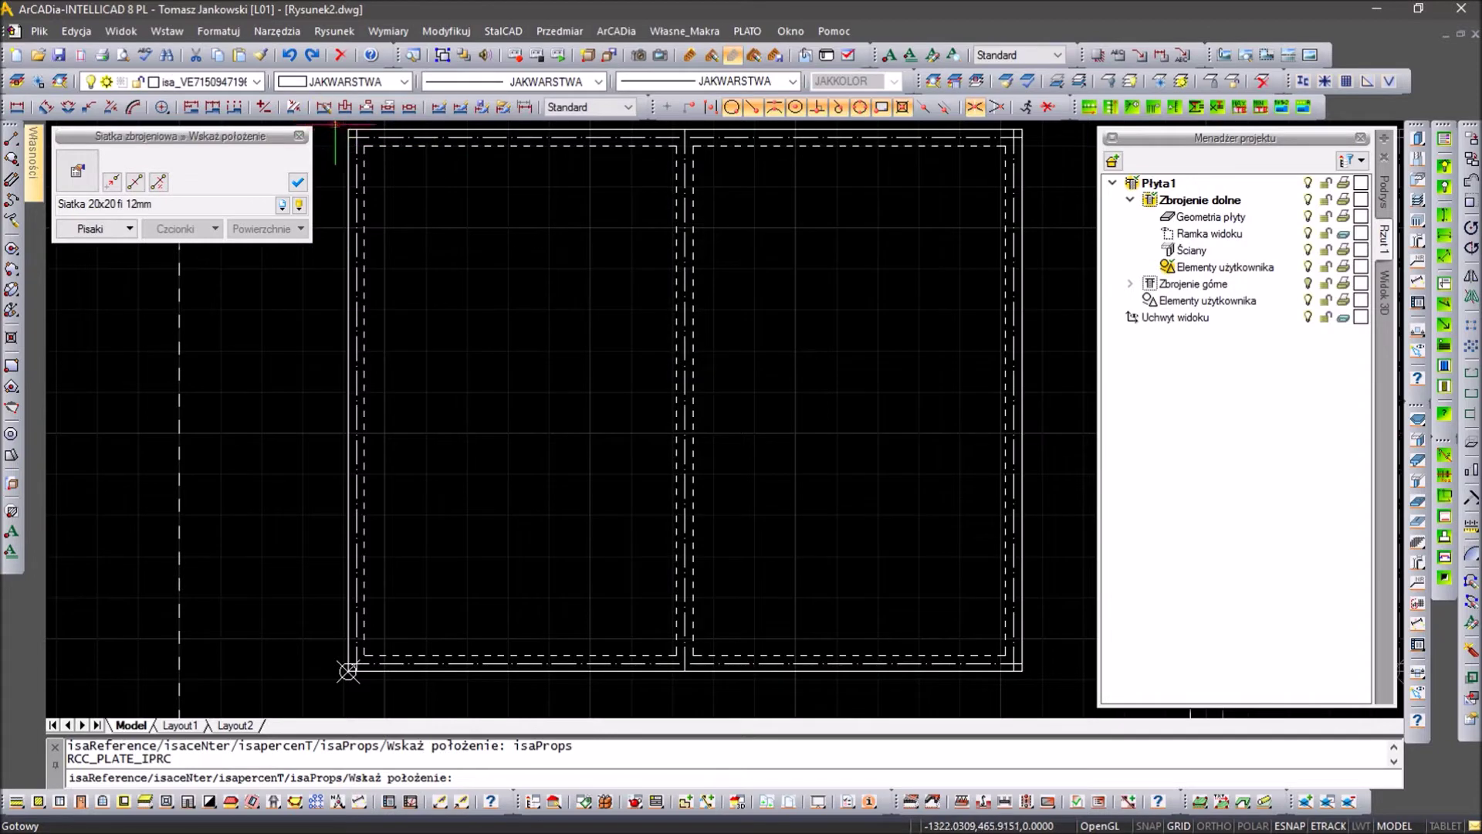
click(349, 129)
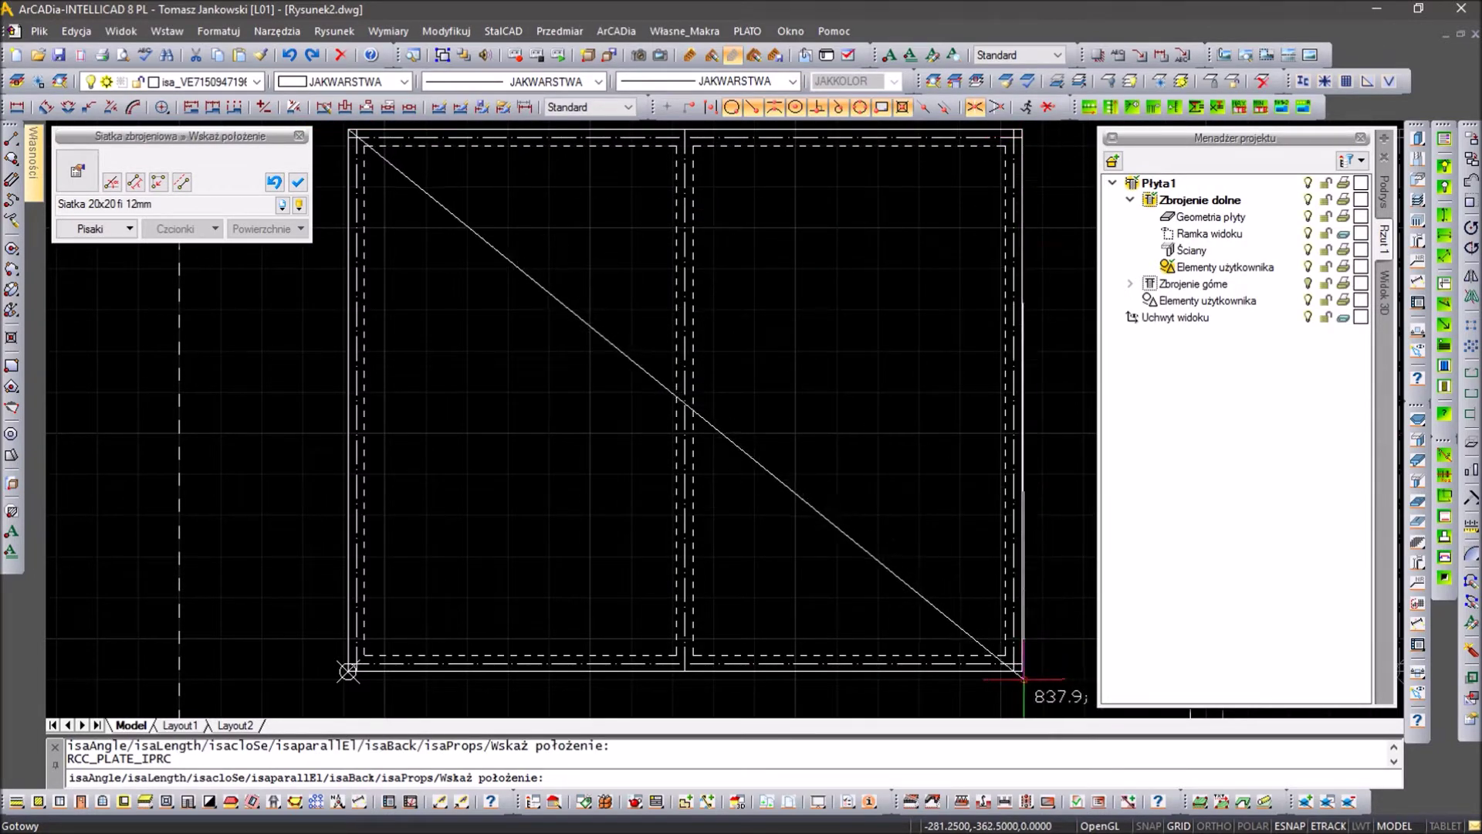
Step: Lay the mesh over the slab via the bottom-left corner and the end point
click(349, 671)
click(455, 432)
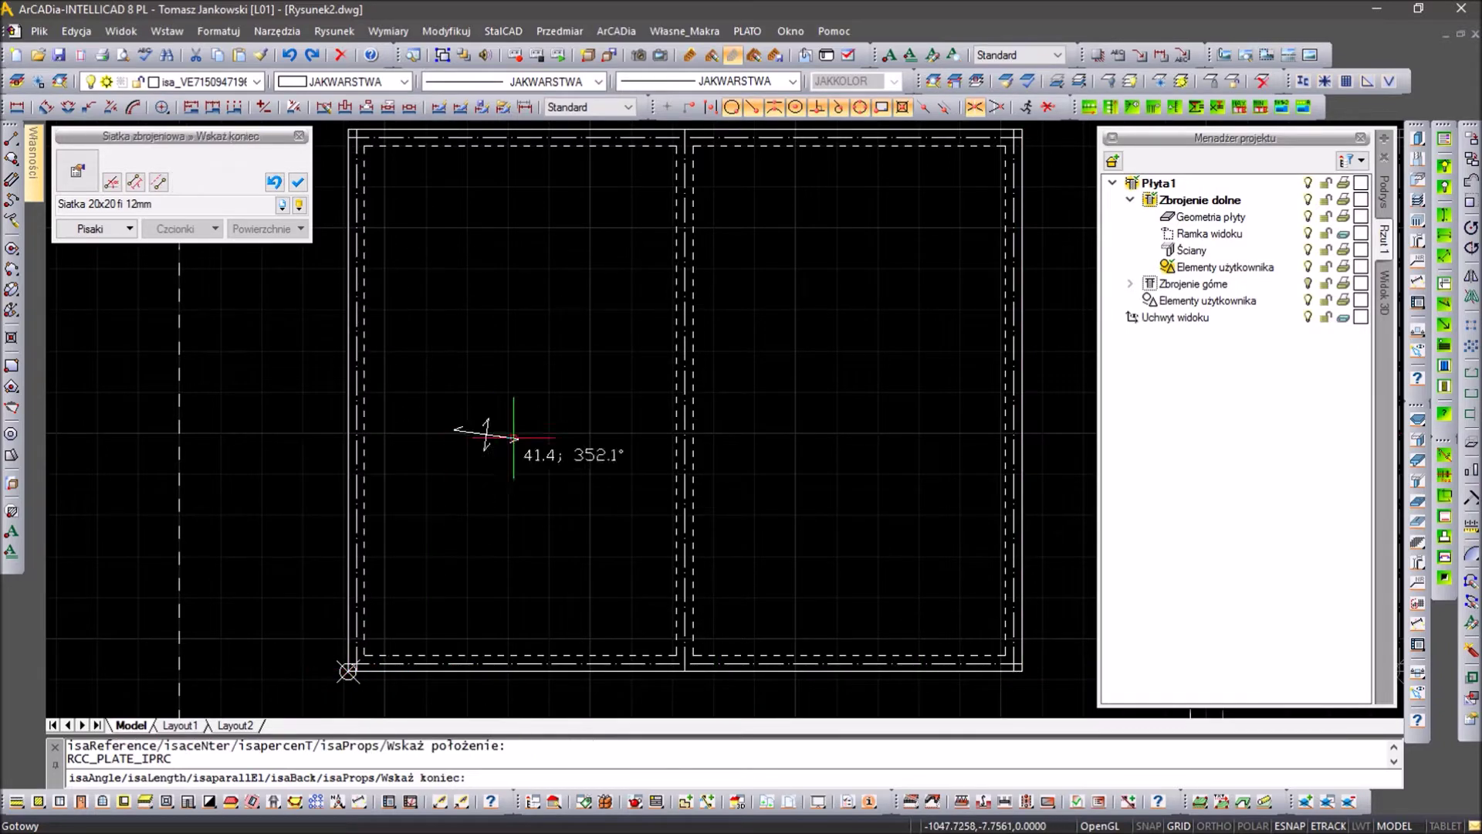
click(635, 429)
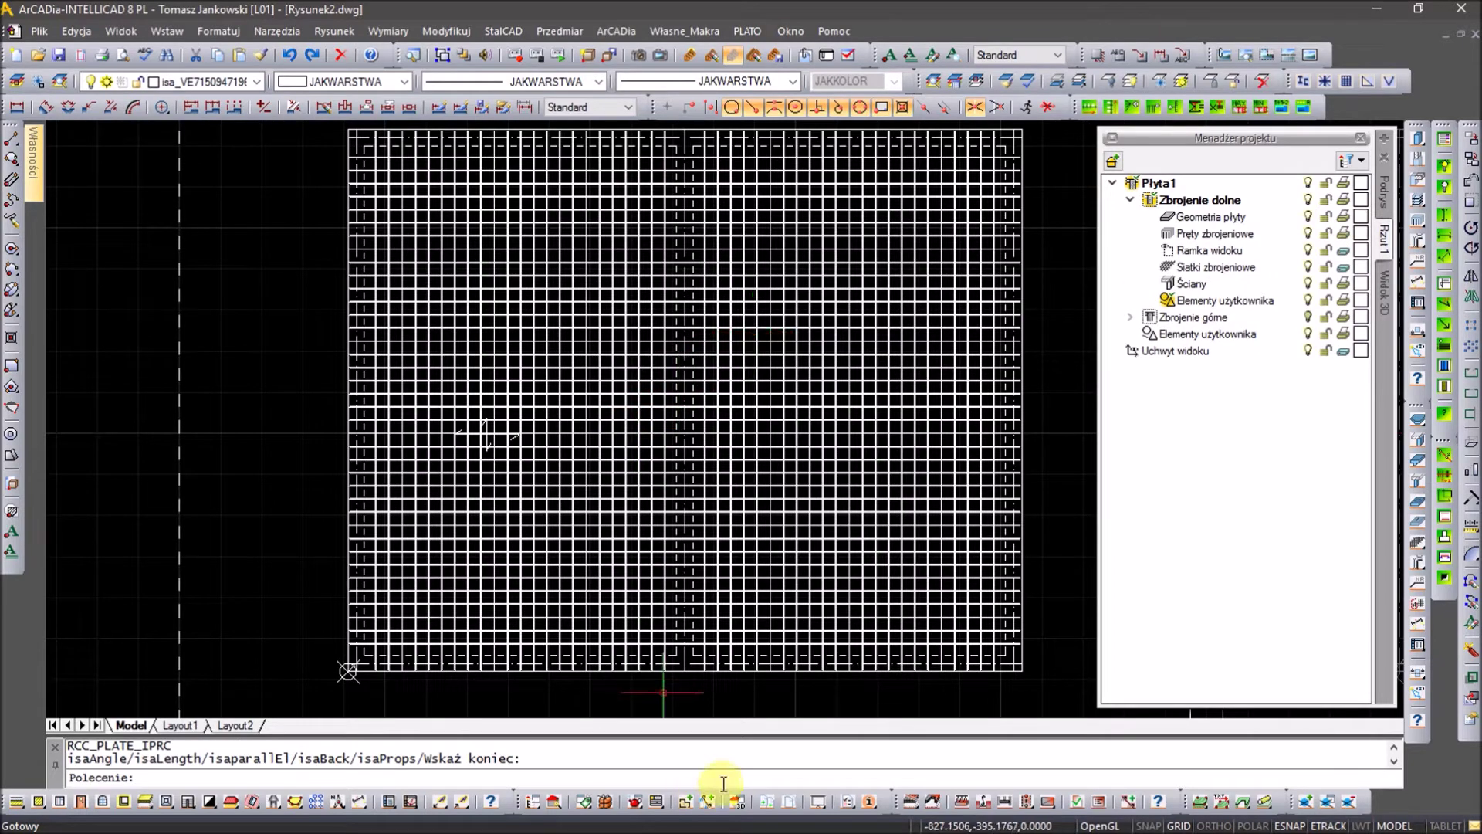
click(1242, 218)
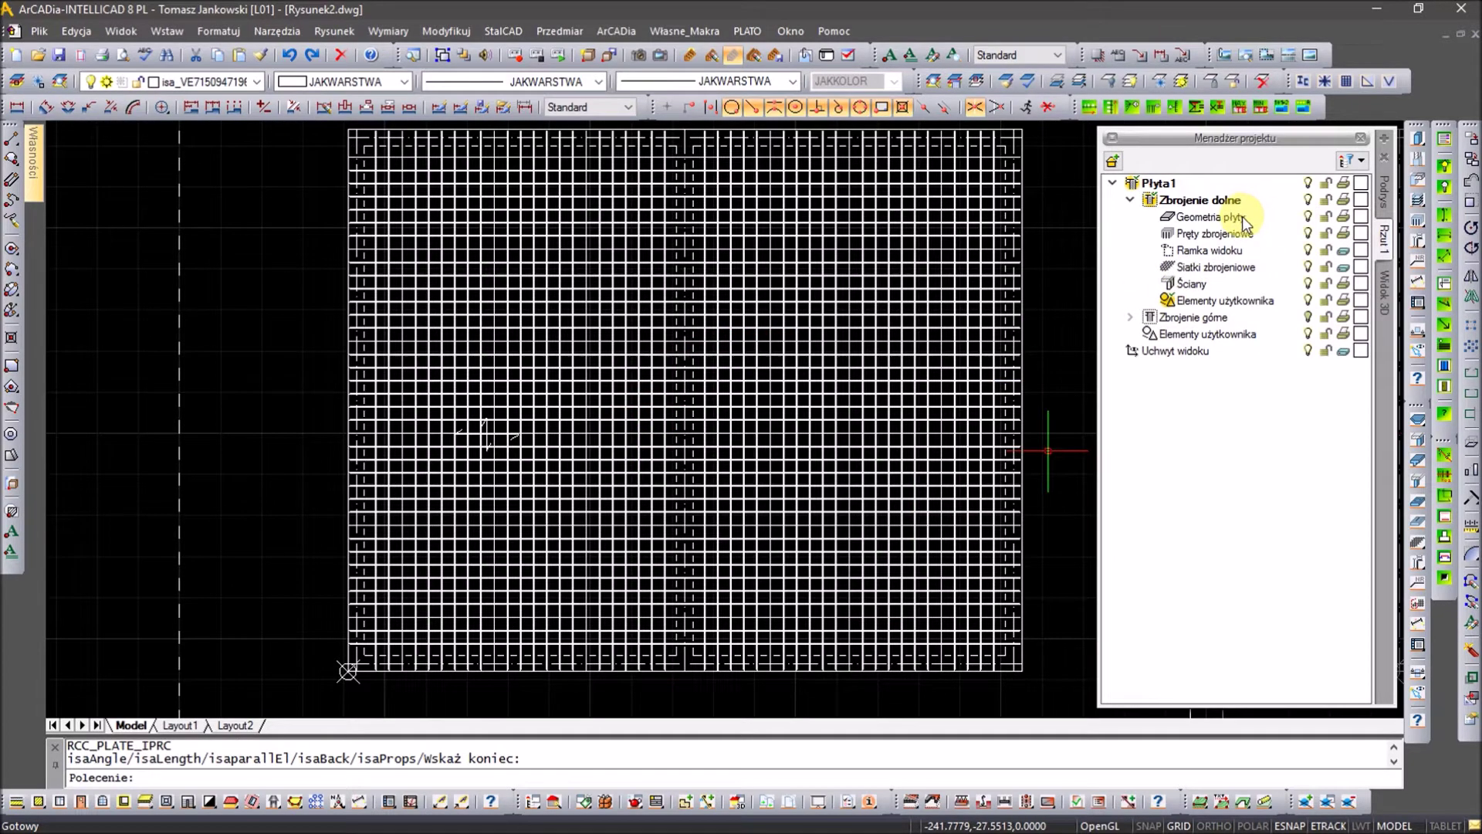
Step: Add Widoczne and Ukryte groups under Pręty zbrojeniowe
click(1175, 236)
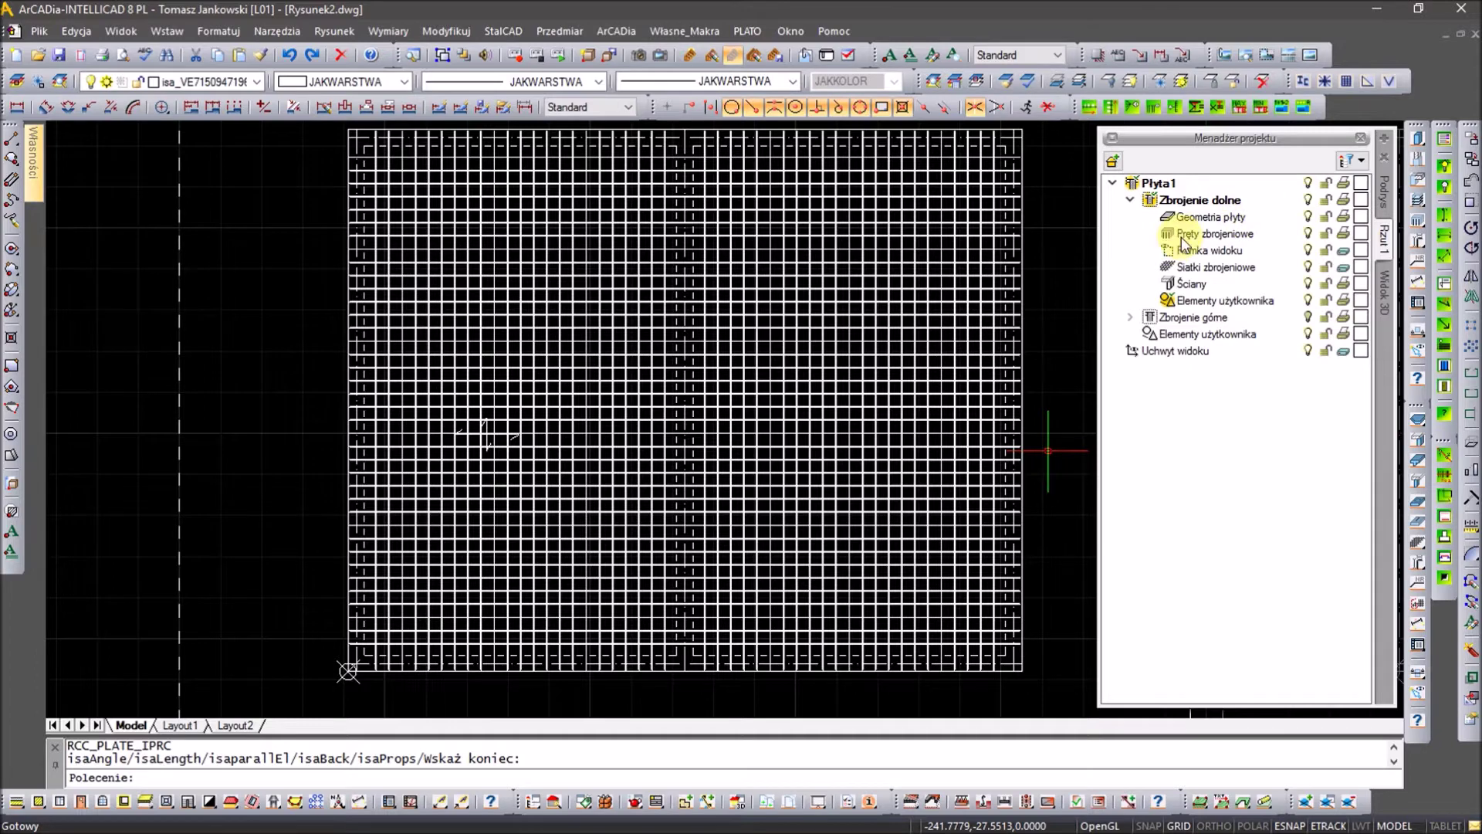
click(1113, 161)
text(Widoczne)
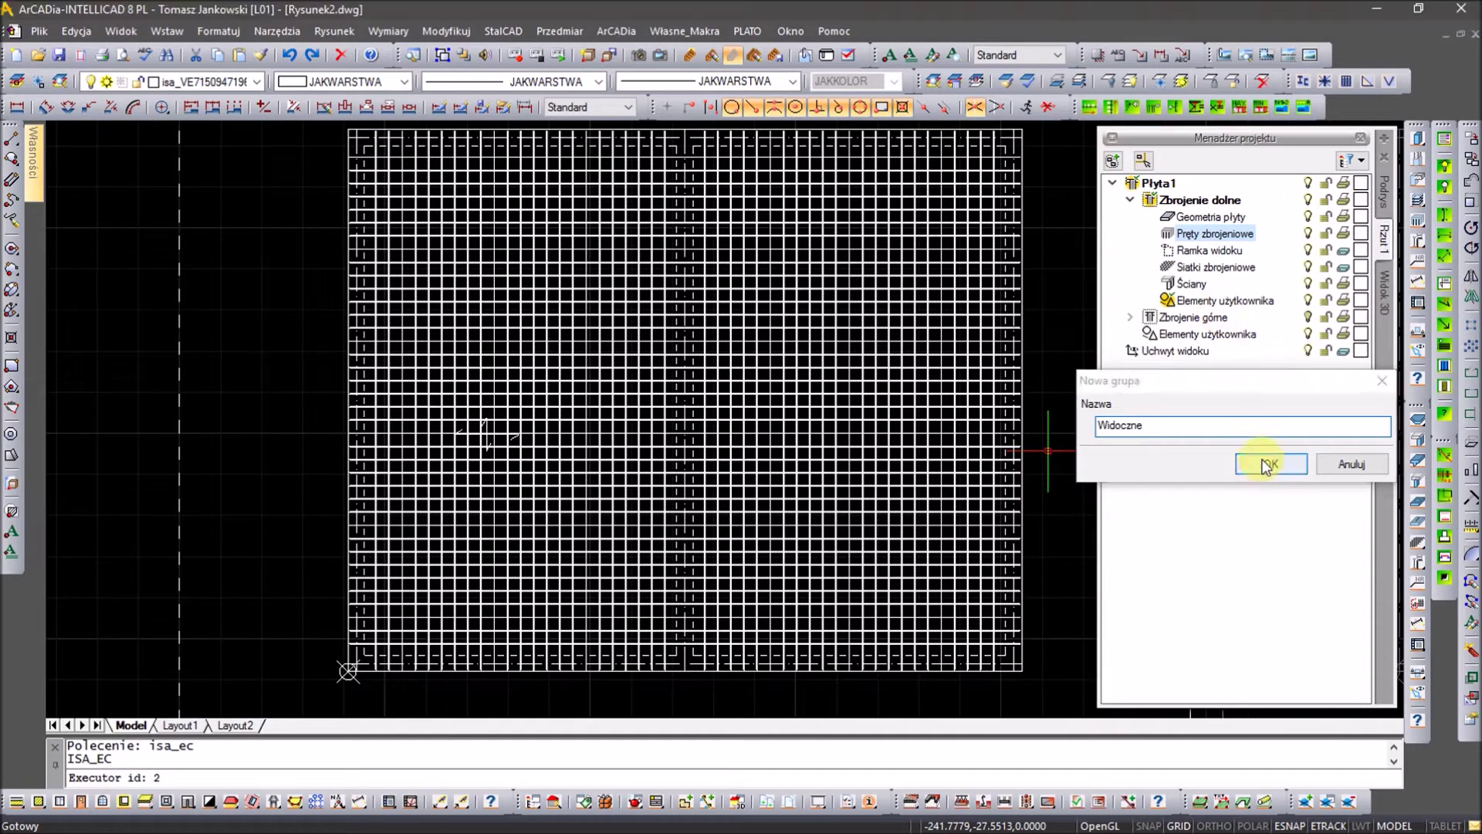
click(1259, 462)
click(1113, 160)
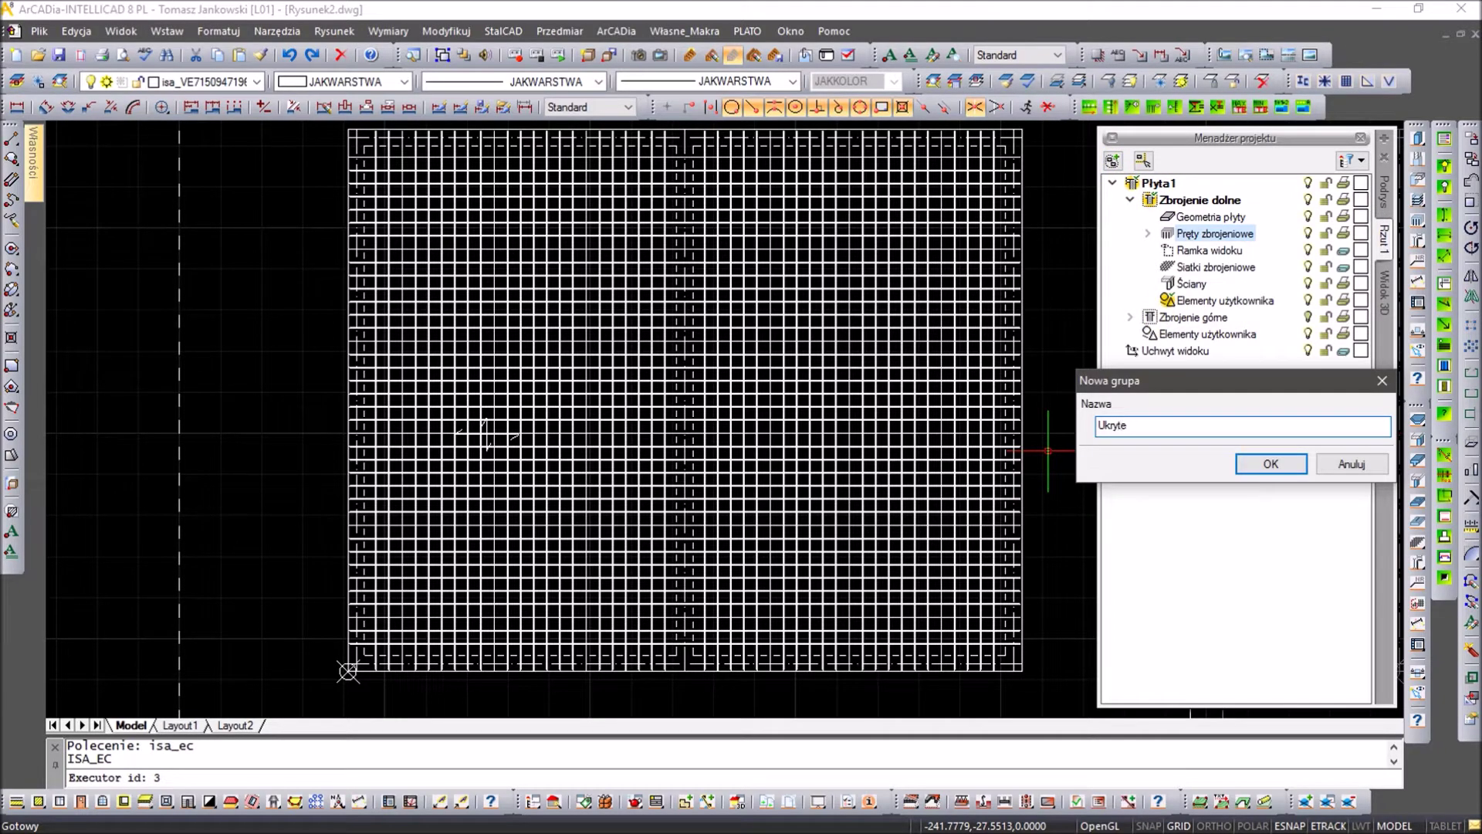
click(1271, 463)
click(1148, 234)
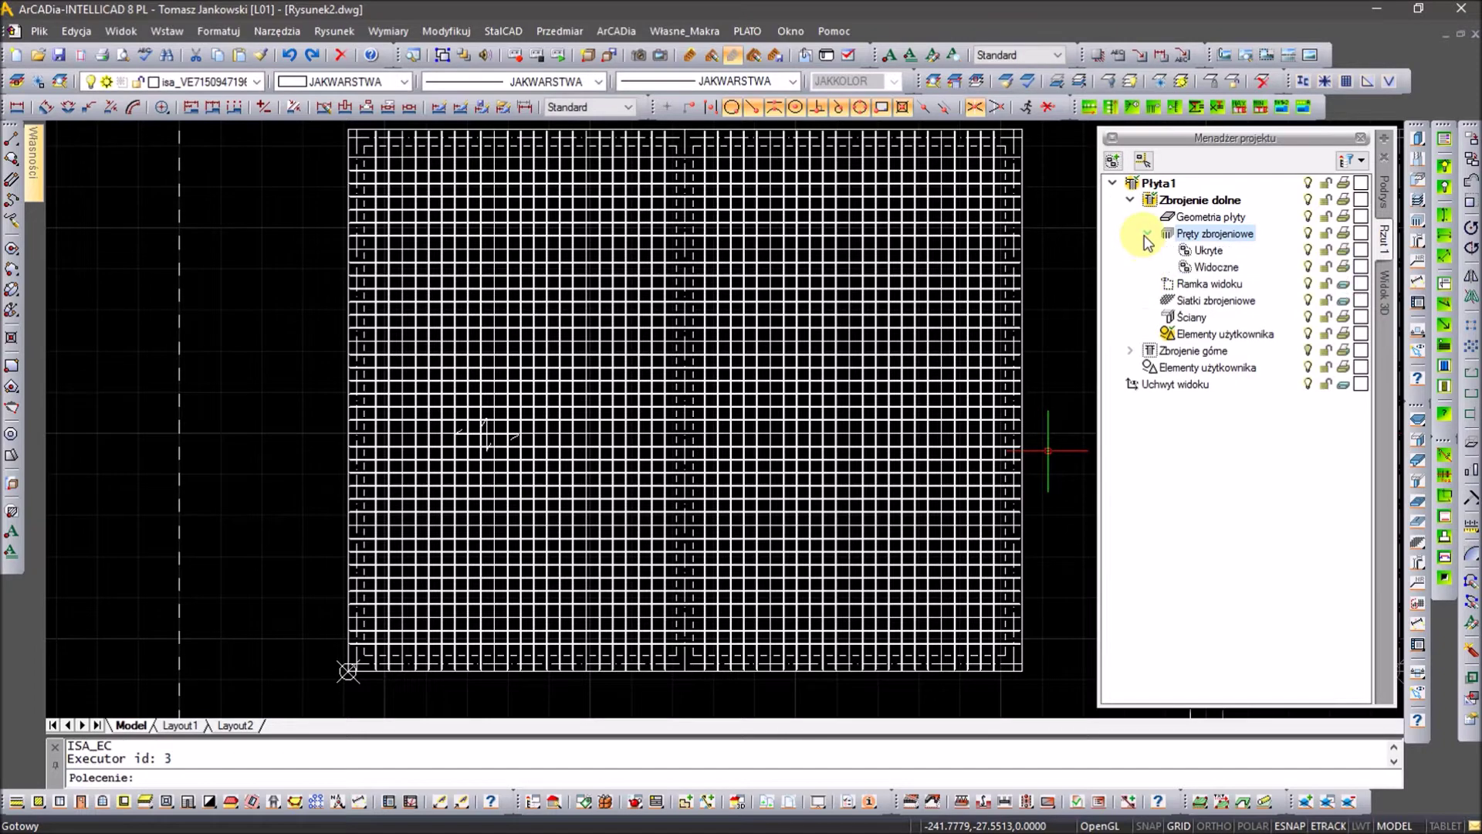
Step: Colour Ukryte magenta and hide it, and colour Widoczne green
click(1361, 250)
click(1457, 270)
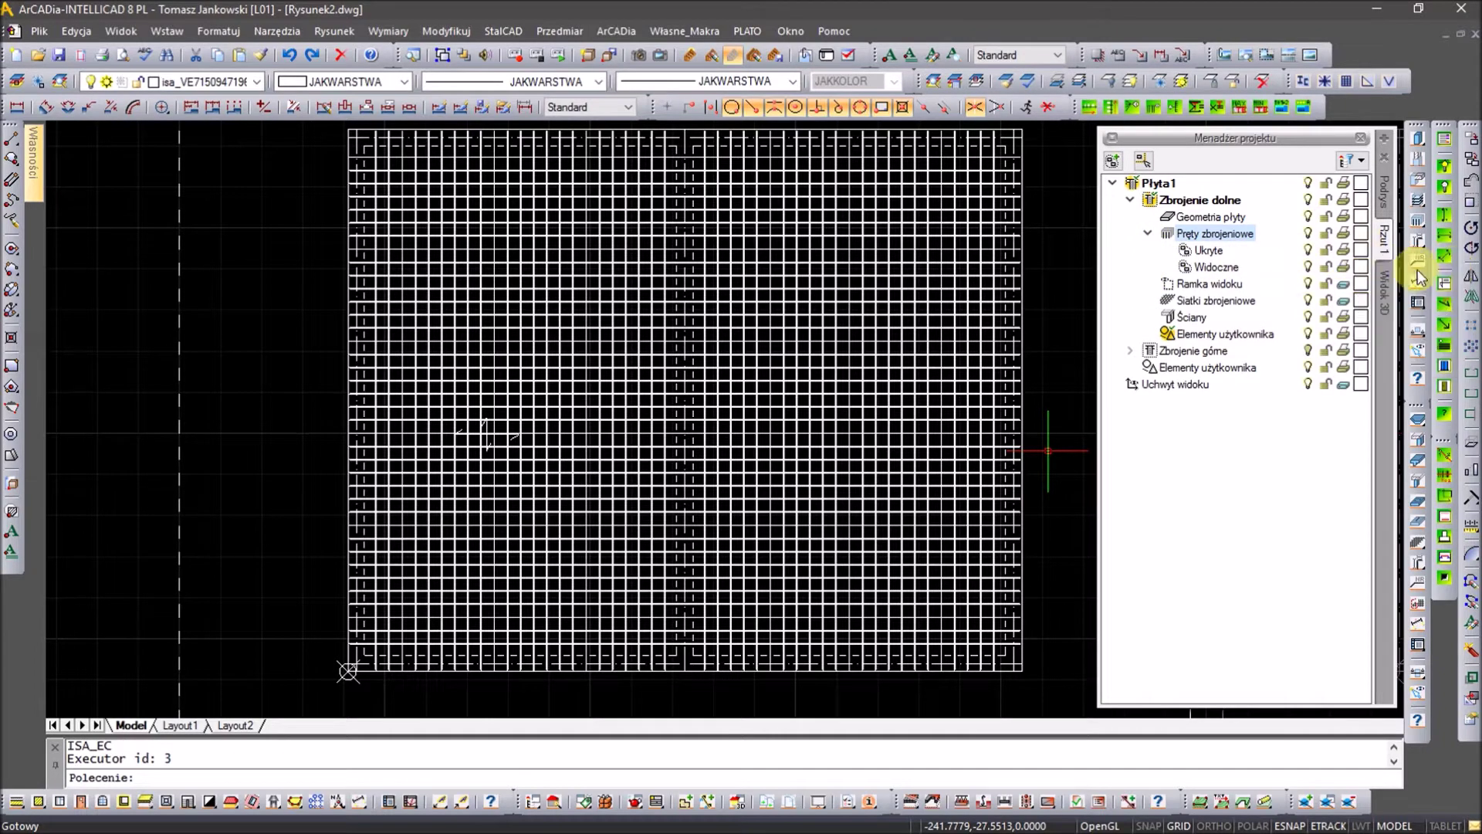
click(1308, 249)
click(1360, 267)
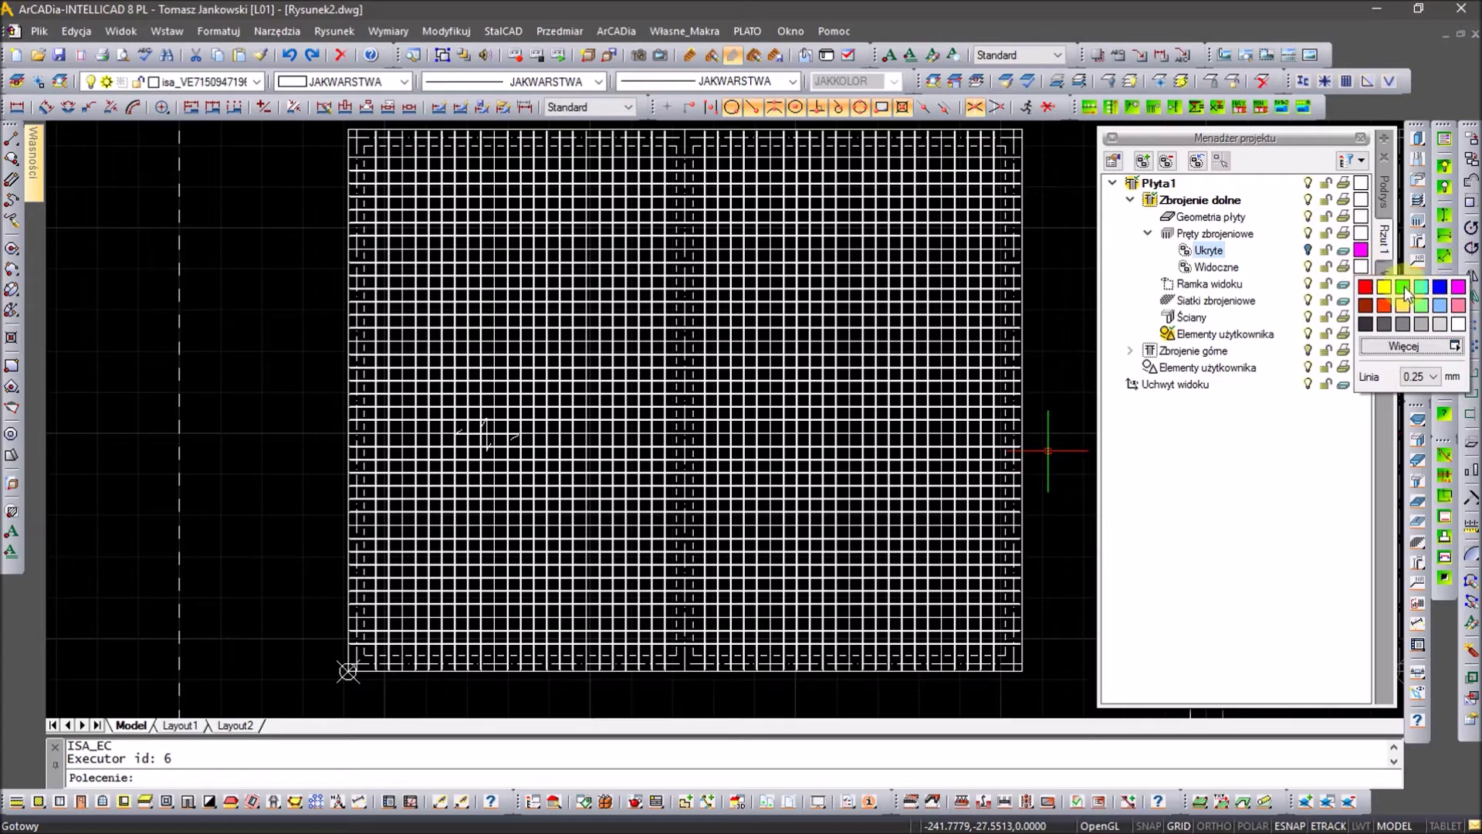
click(1404, 287)
click(997, 150)
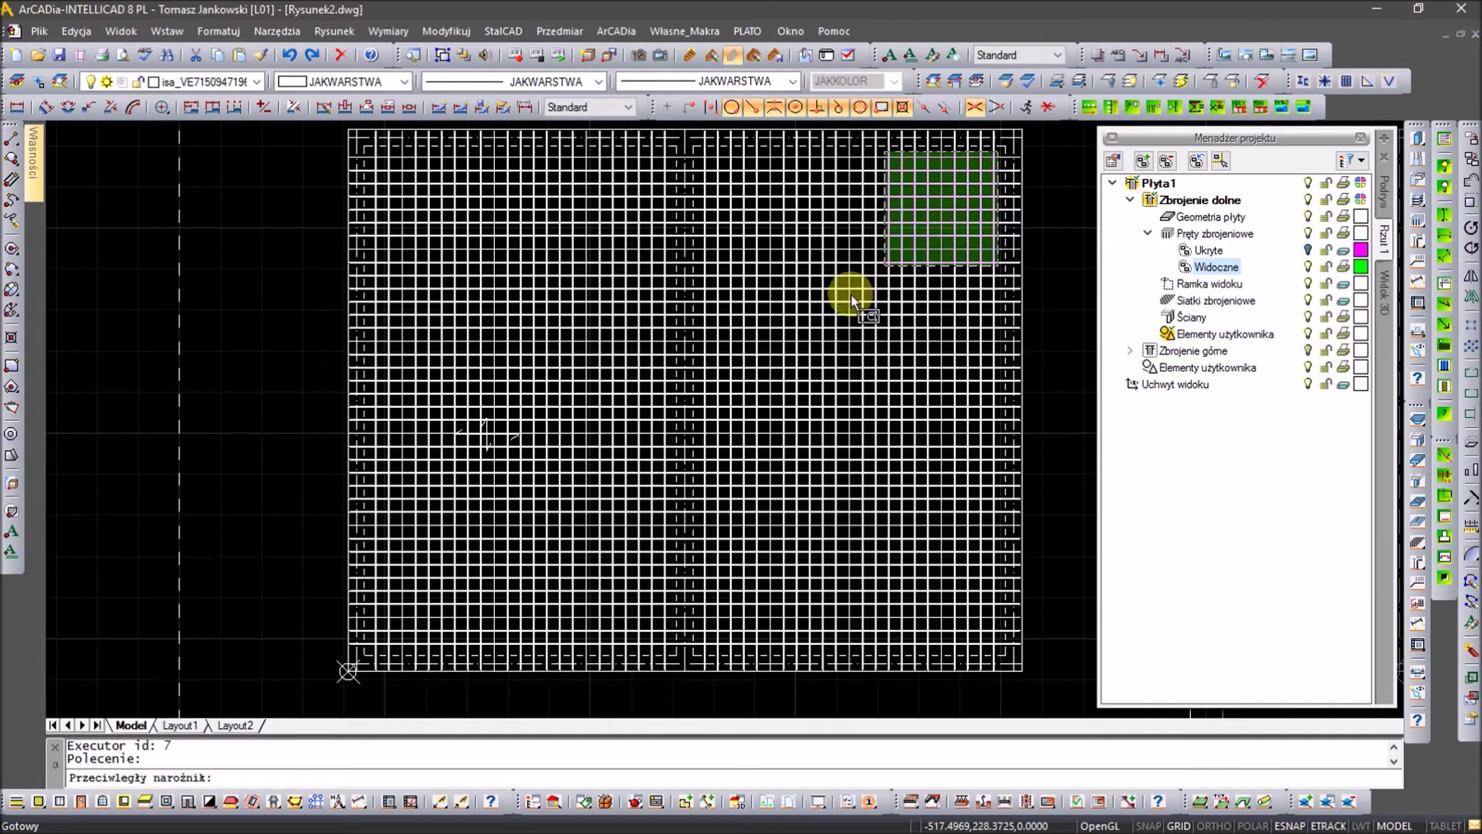
Step: Move the top-right and lower-right mesh bars into the hidden Ukryte group
click(820, 324)
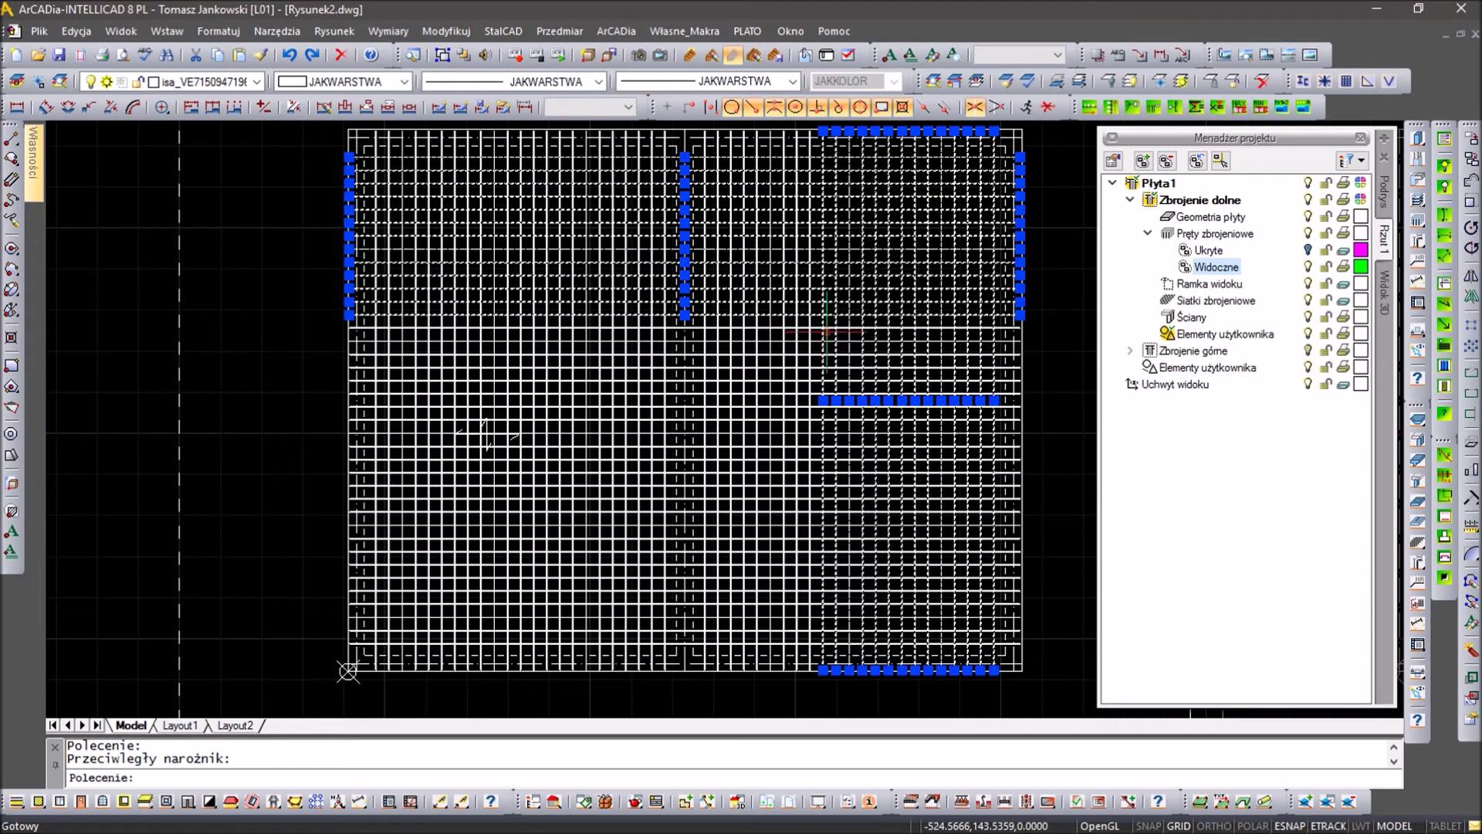
click(999, 337)
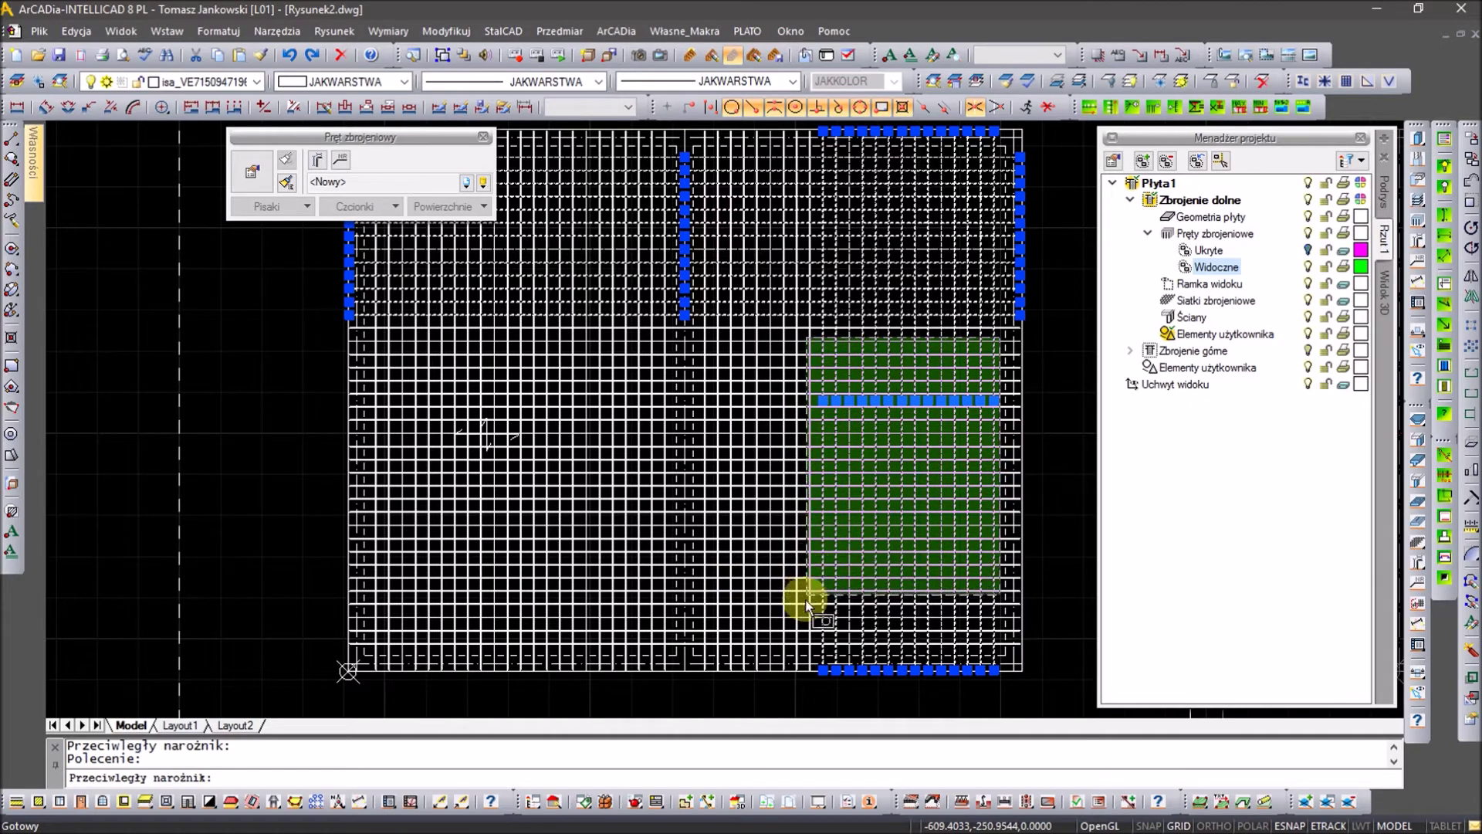
click(803, 650)
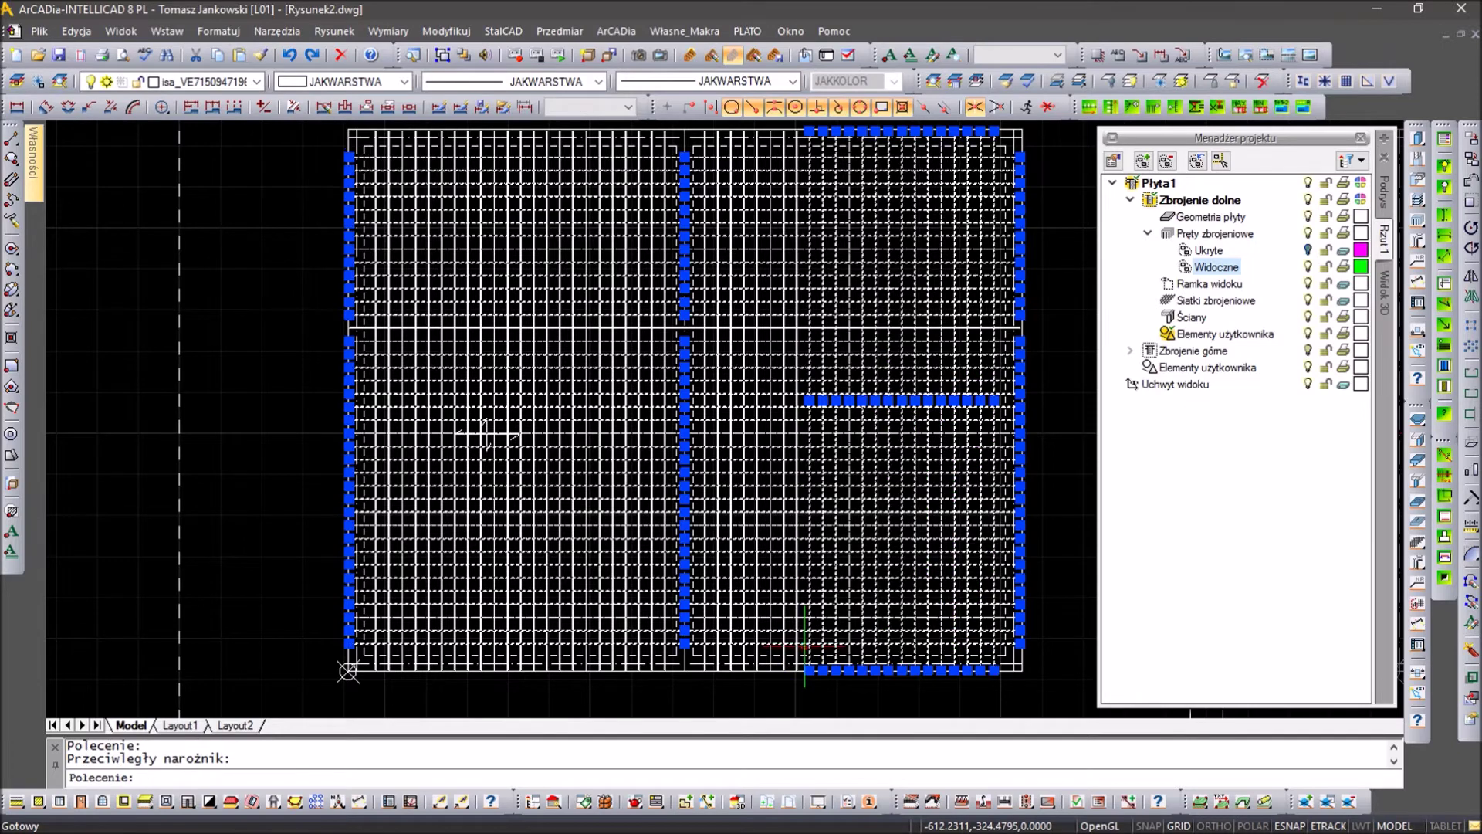
click(1208, 251)
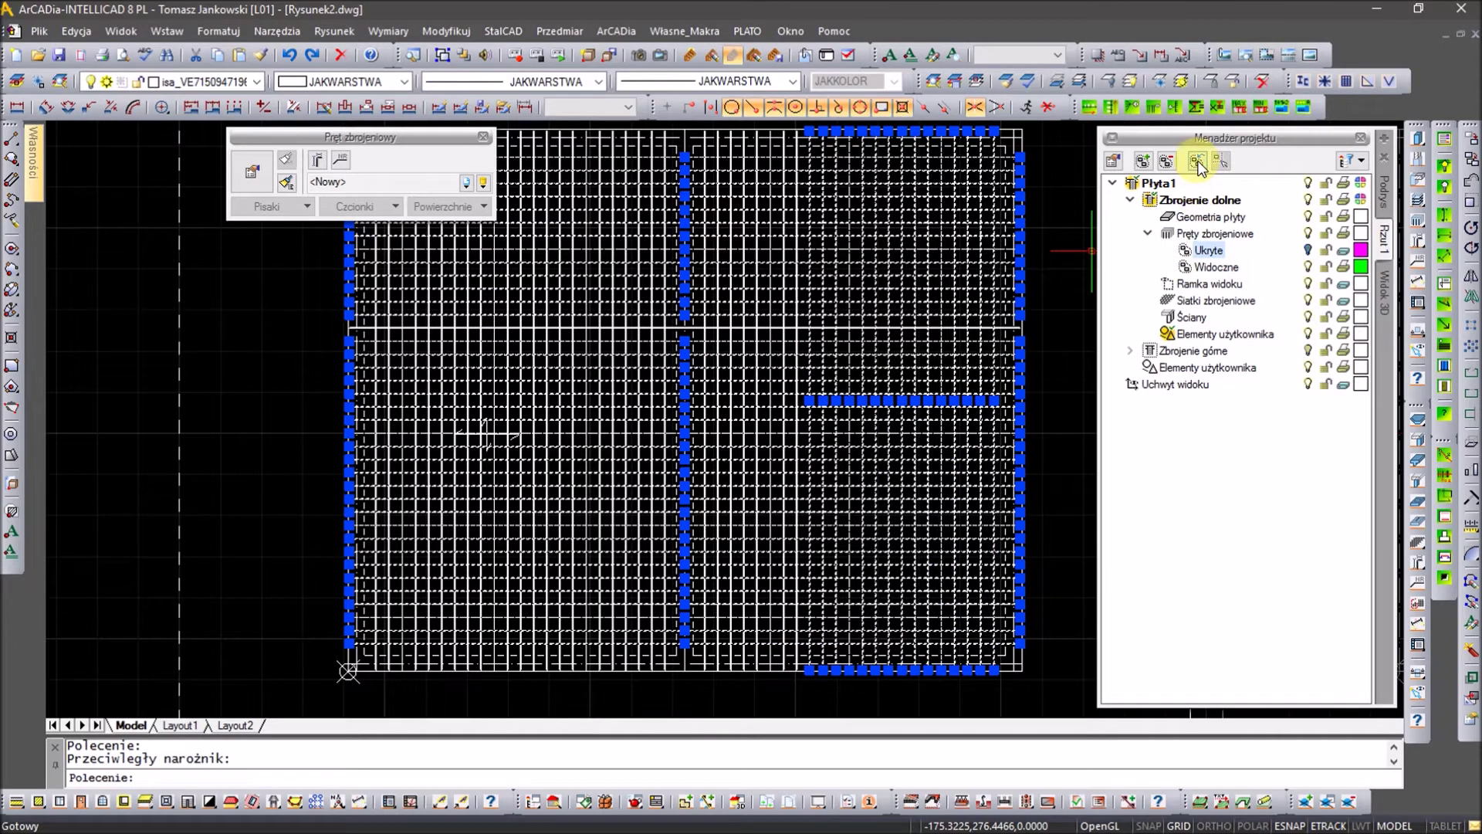
click(1196, 160)
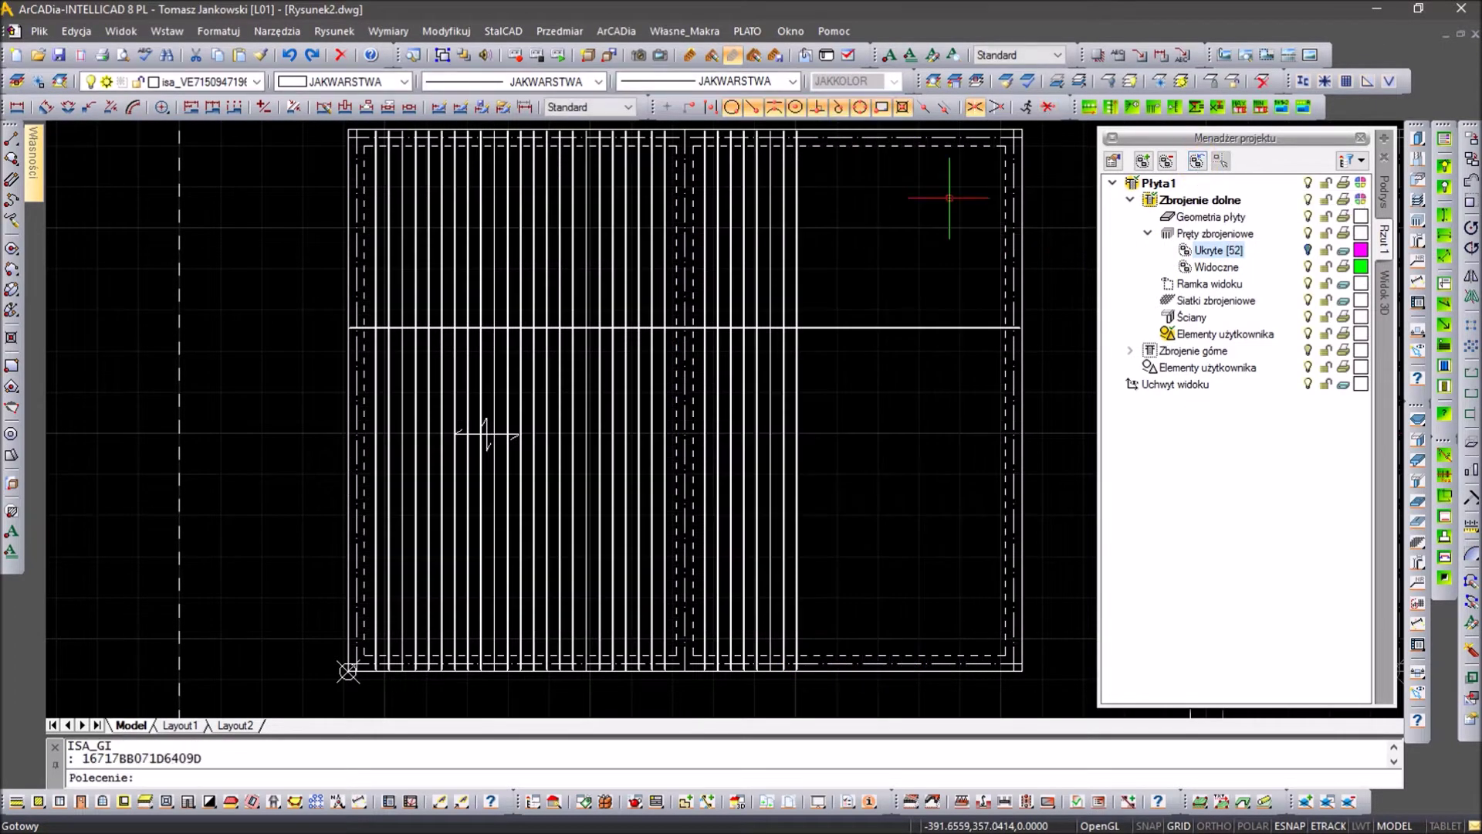
Step: Move the bars by the middle support and in the side panels into Ukryte
click(758, 264)
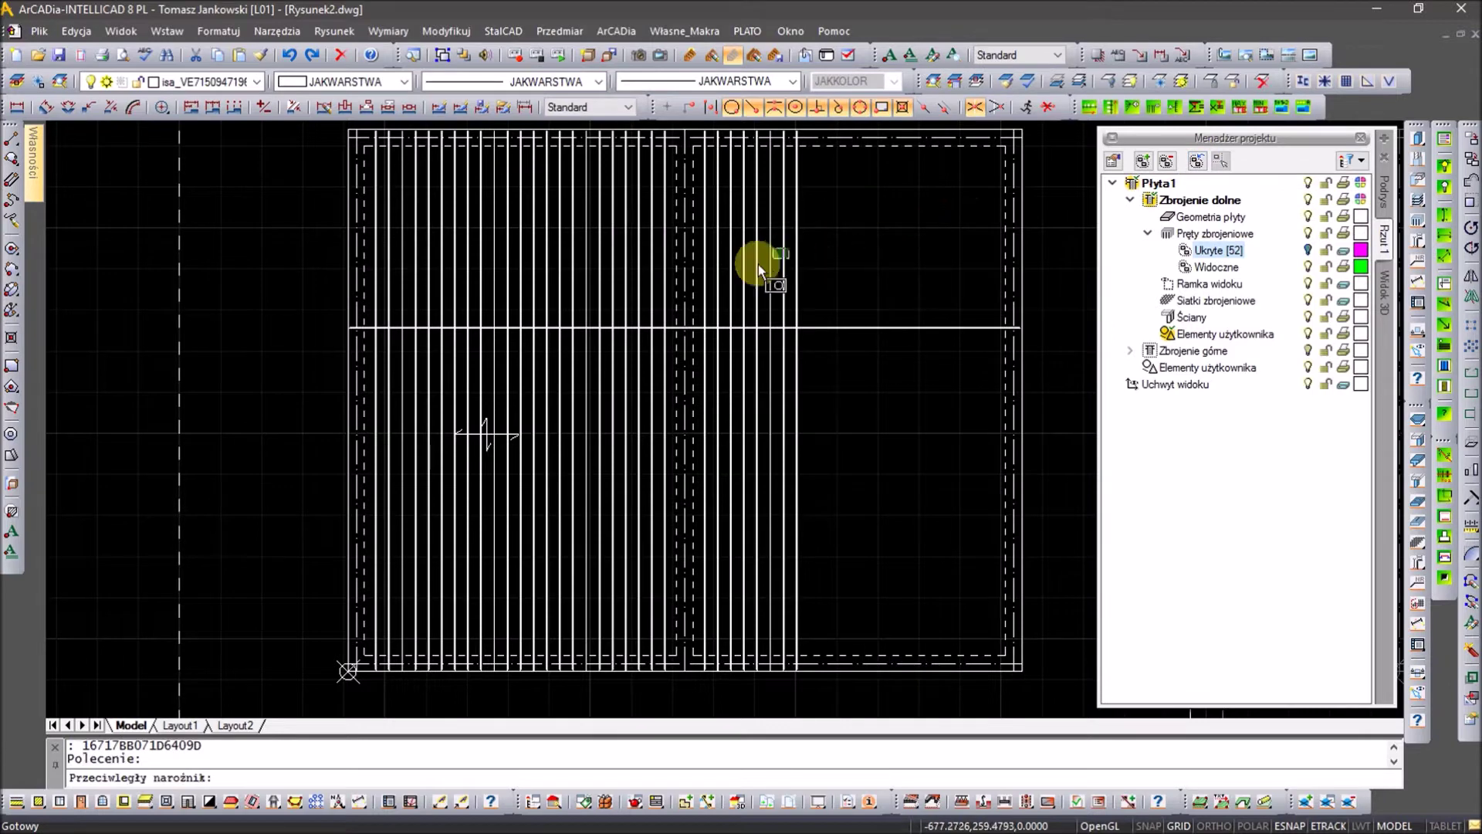
click(705, 271)
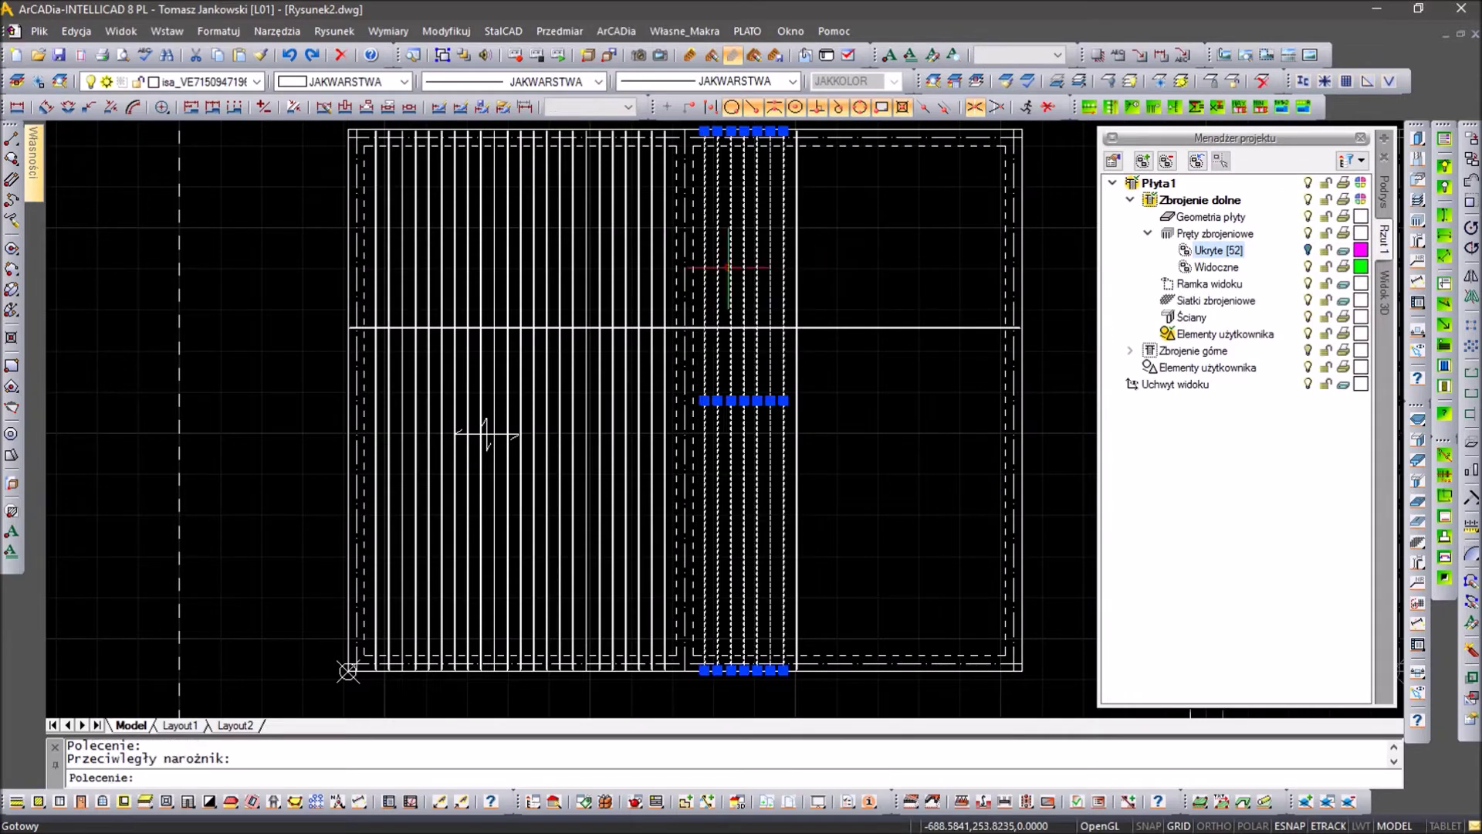
click(1199, 163)
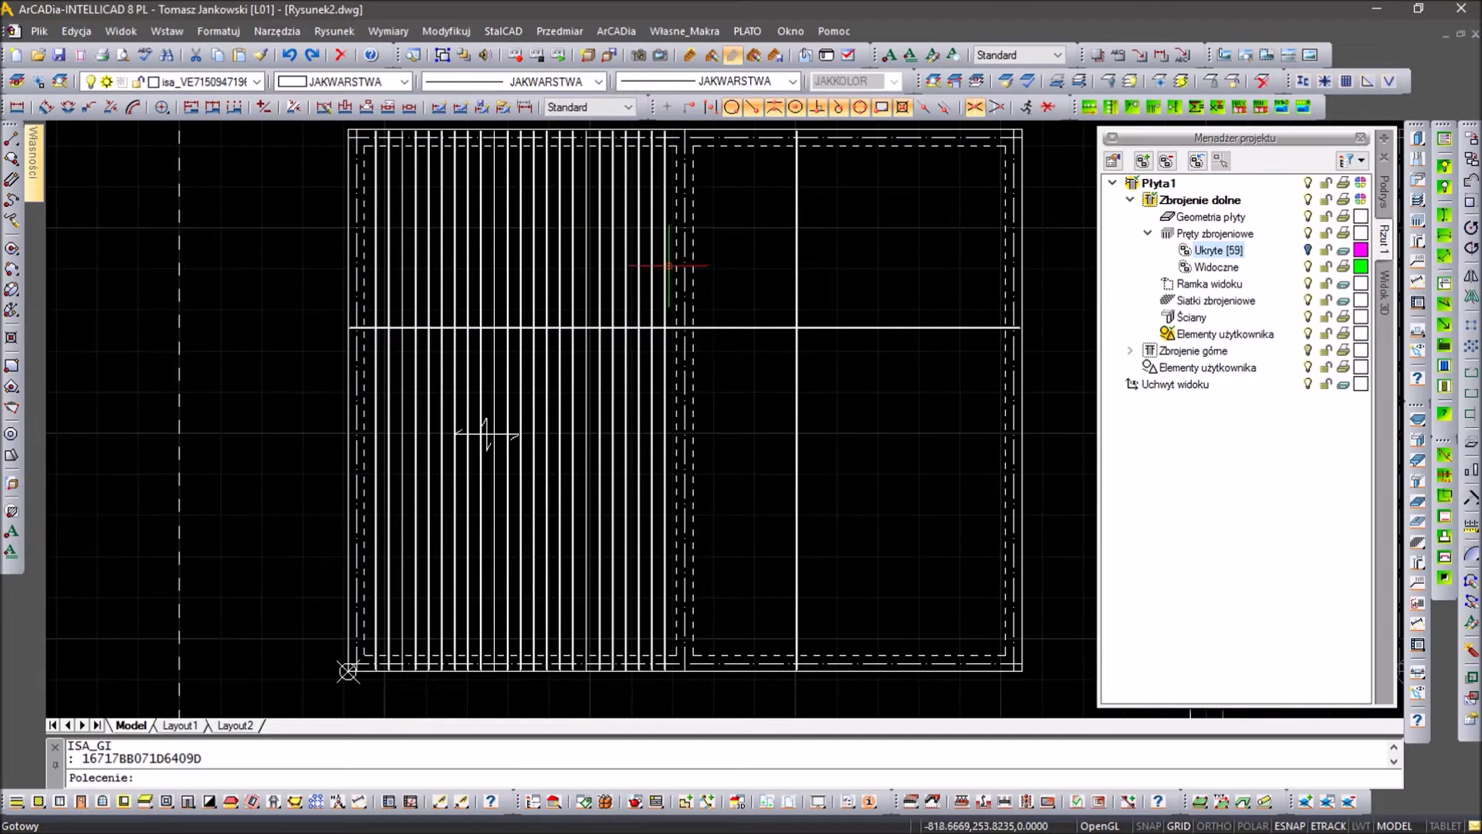
click(585, 285)
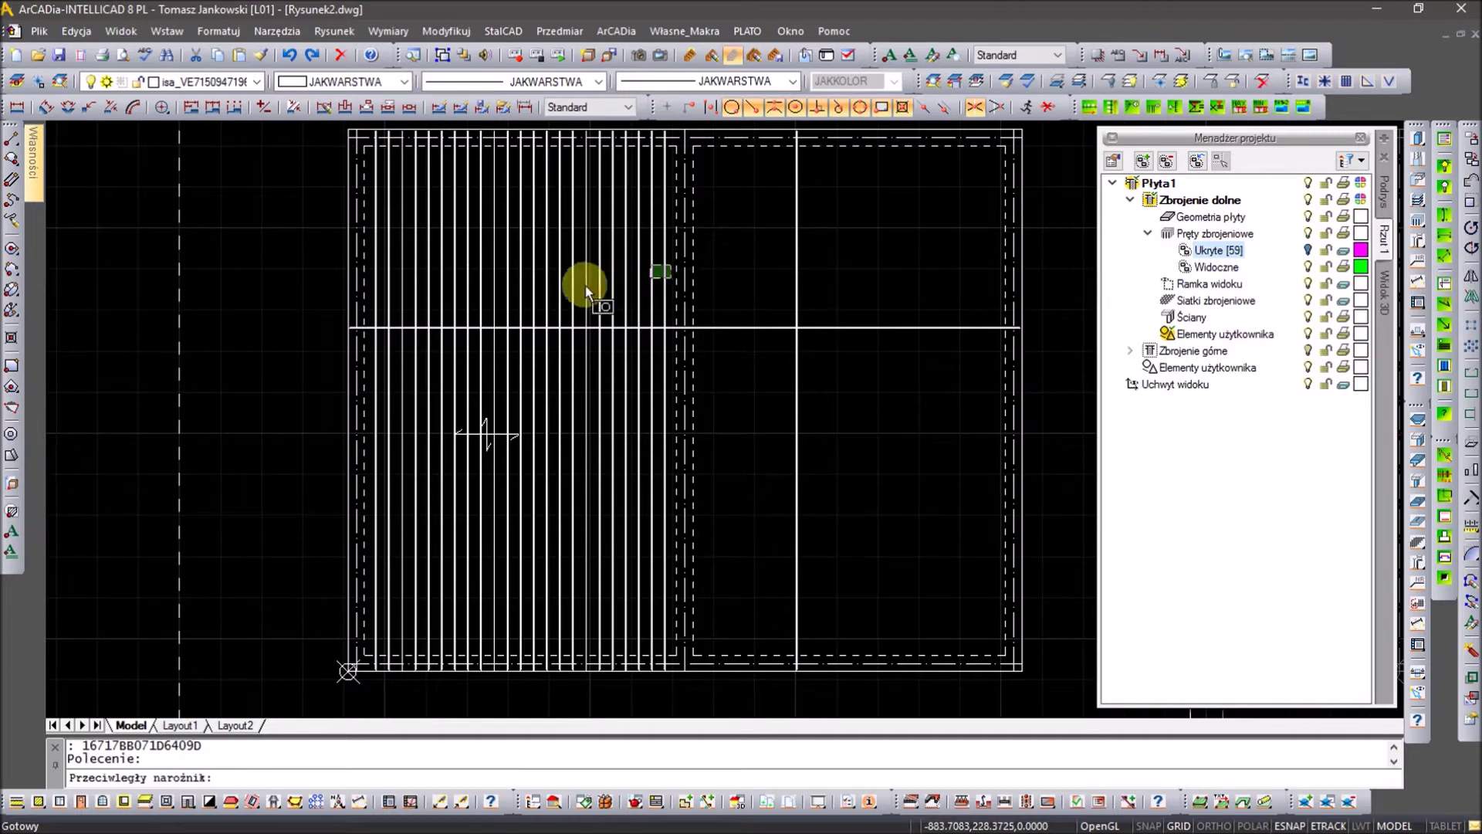
click(544, 284)
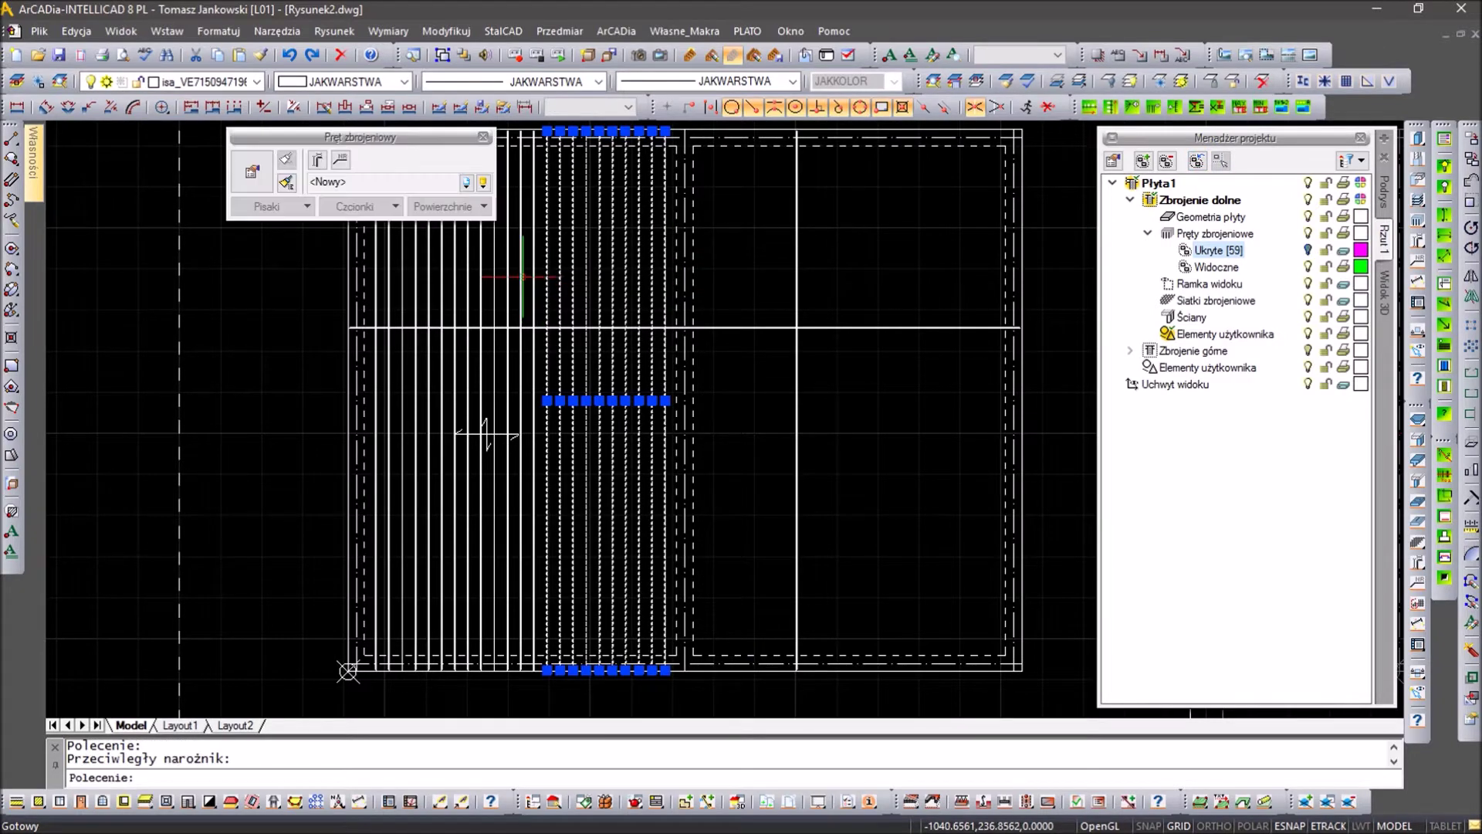
click(529, 285)
click(382, 300)
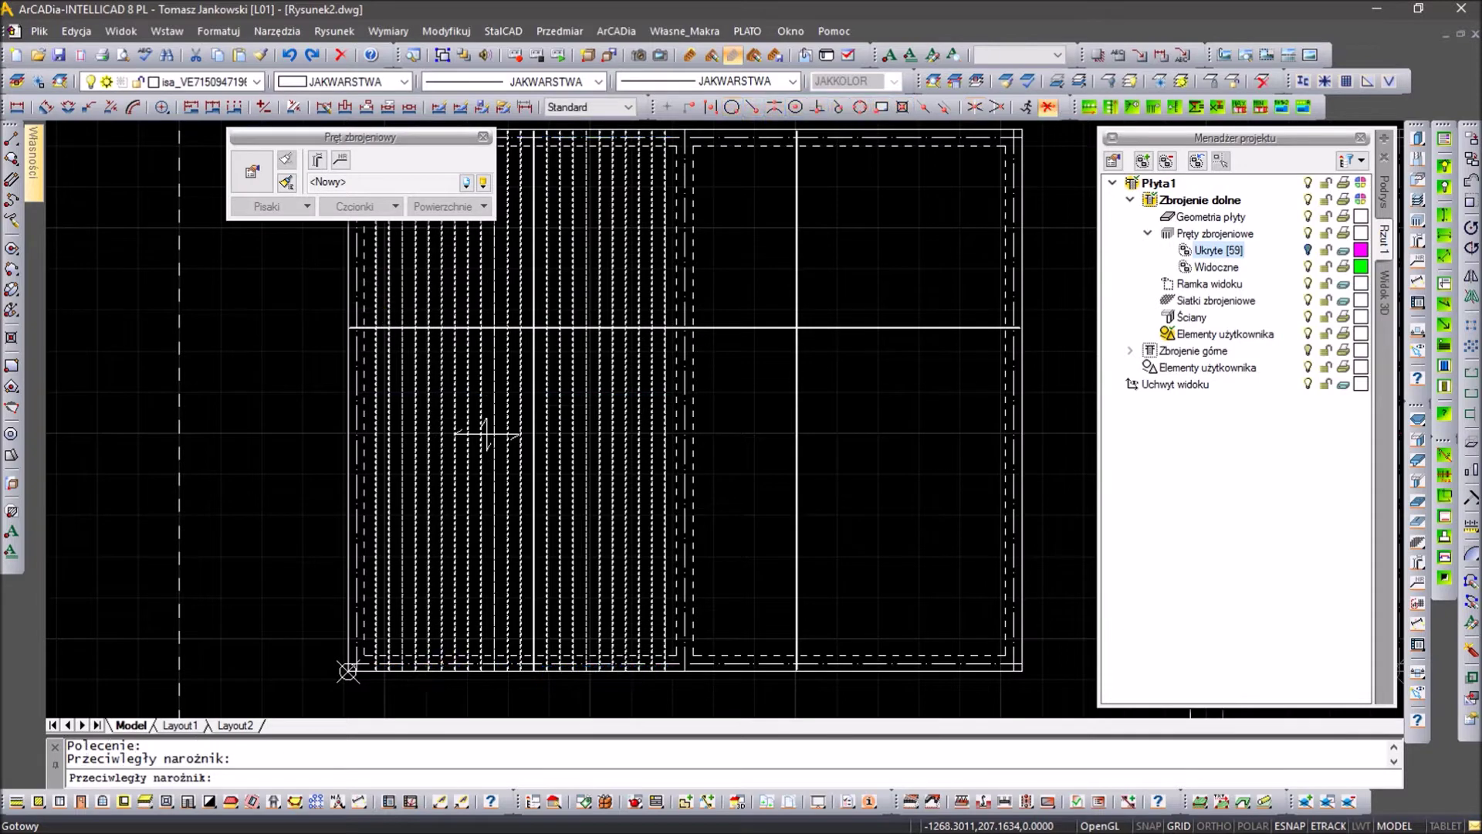
click(1197, 161)
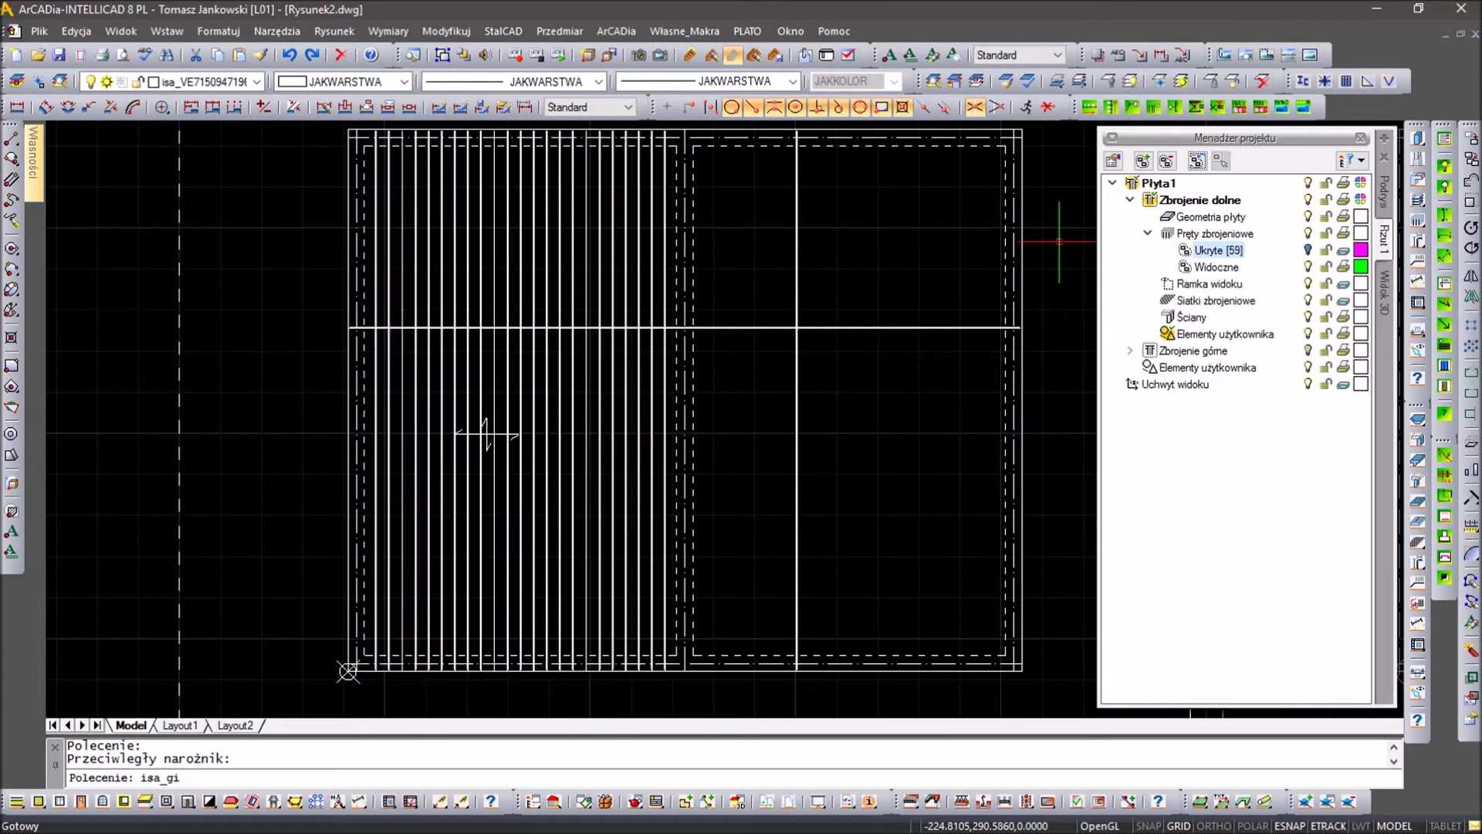
Step: Select the three remaining crossing bars with Widoczne as the target group
click(788, 362)
click(820, 266)
click(533, 346)
click(1213, 267)
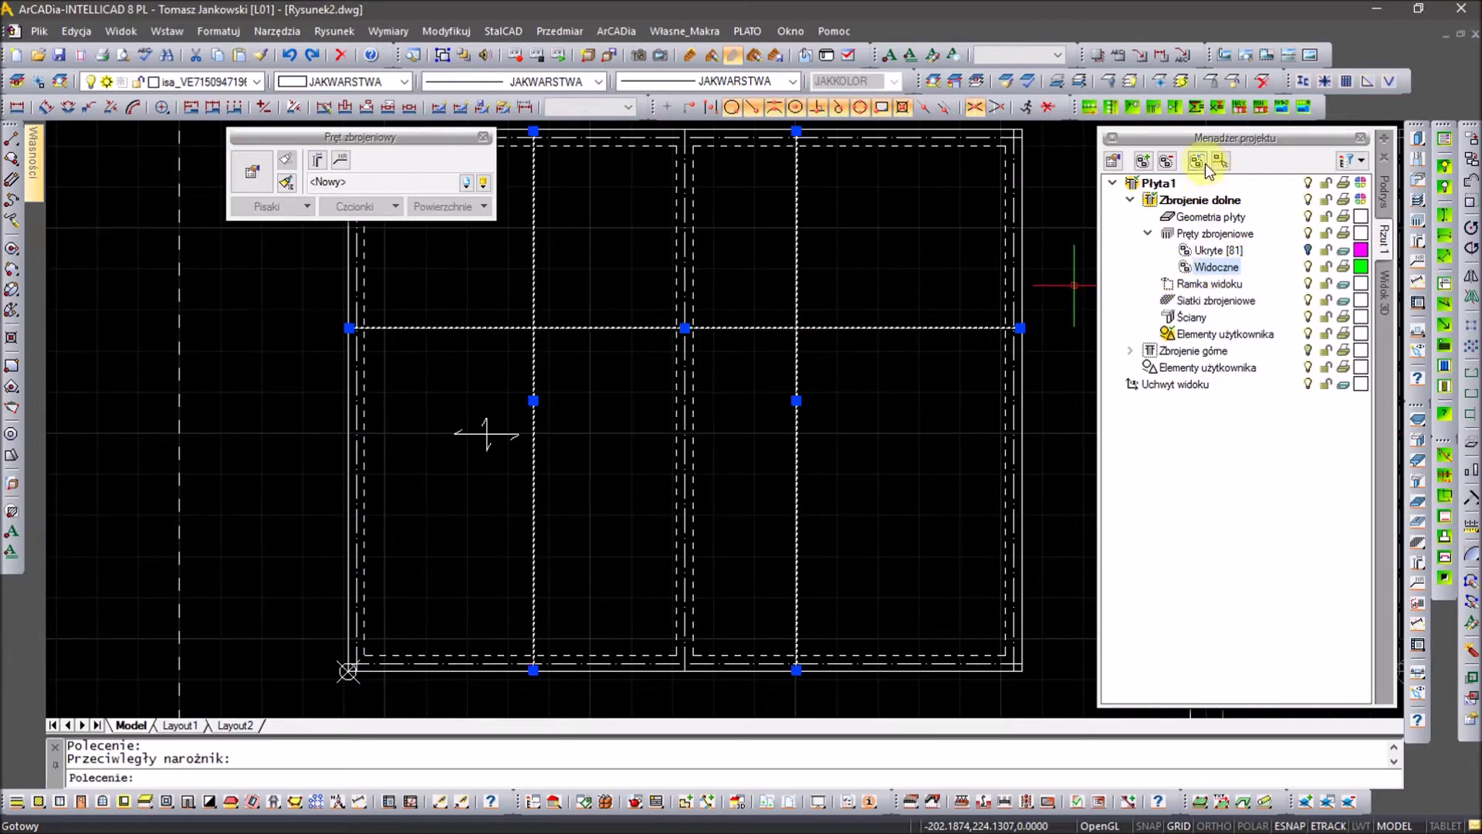
Step: Move the three bars into green Widoczne and colour the reinforcement meshes blue
click(1196, 161)
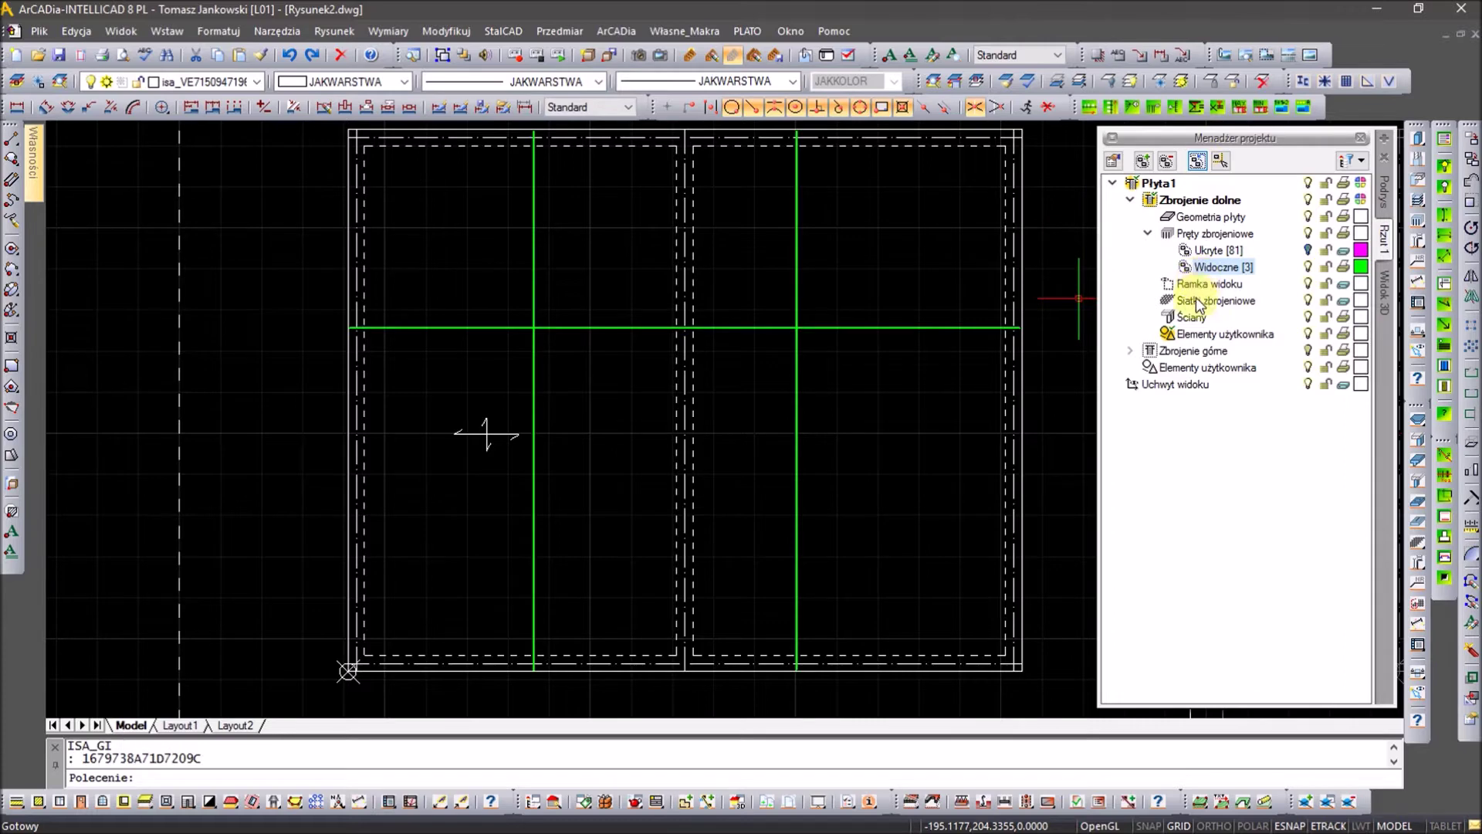
click(1359, 302)
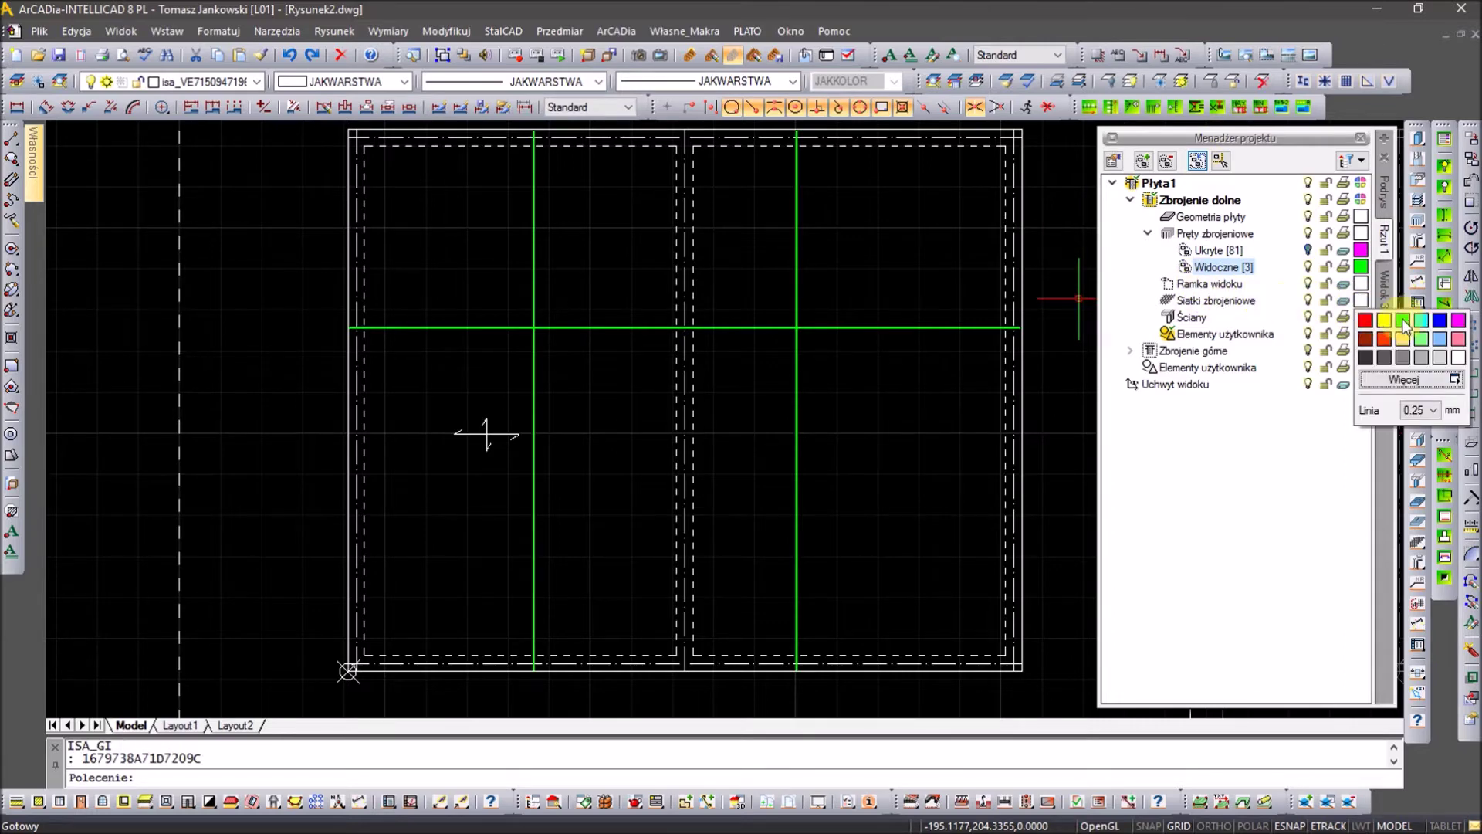
click(1436, 317)
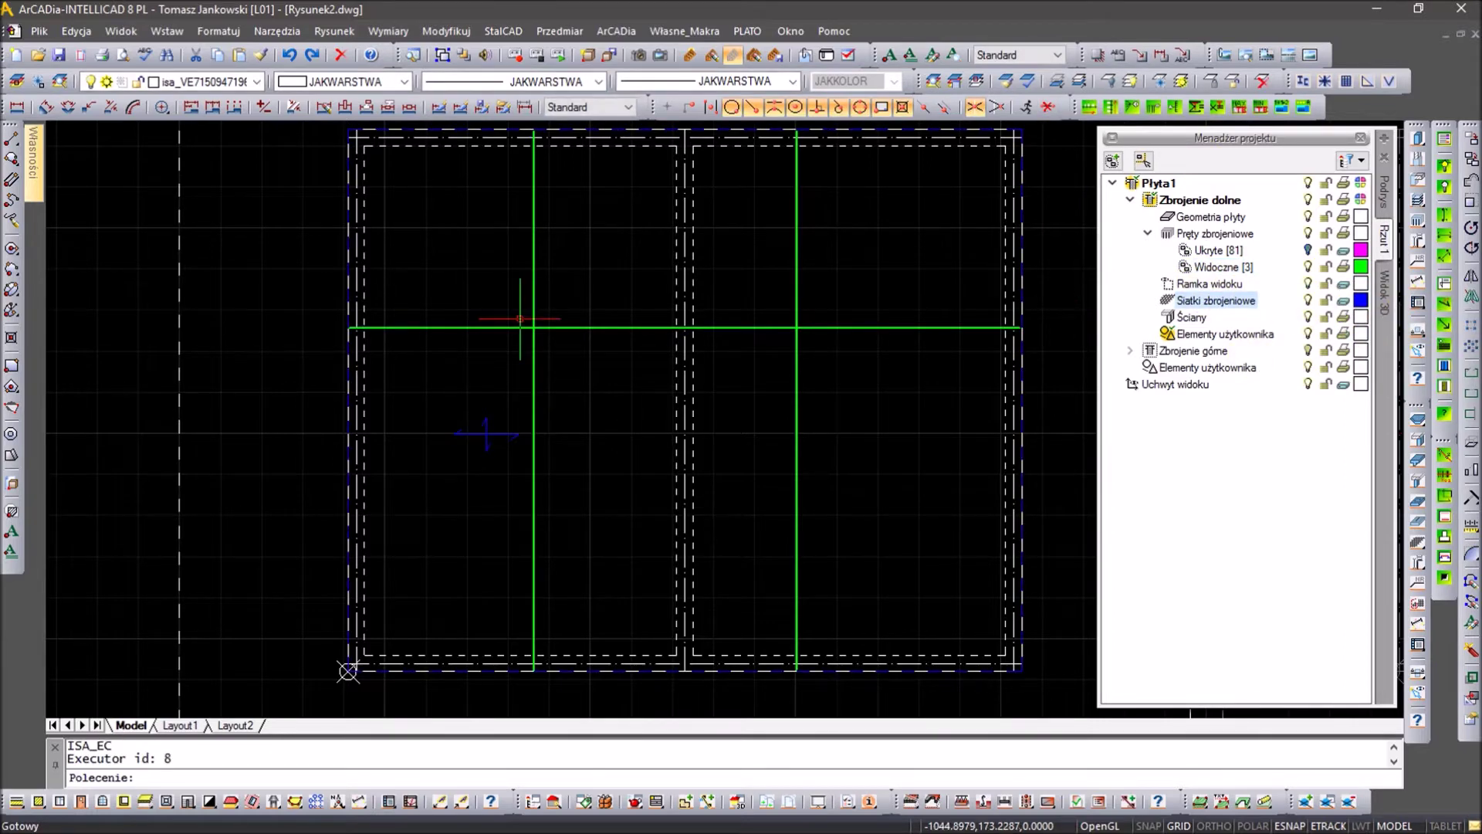
middle_drag(529, 330, 526, 338)
scroll(526, 337, down, 5)
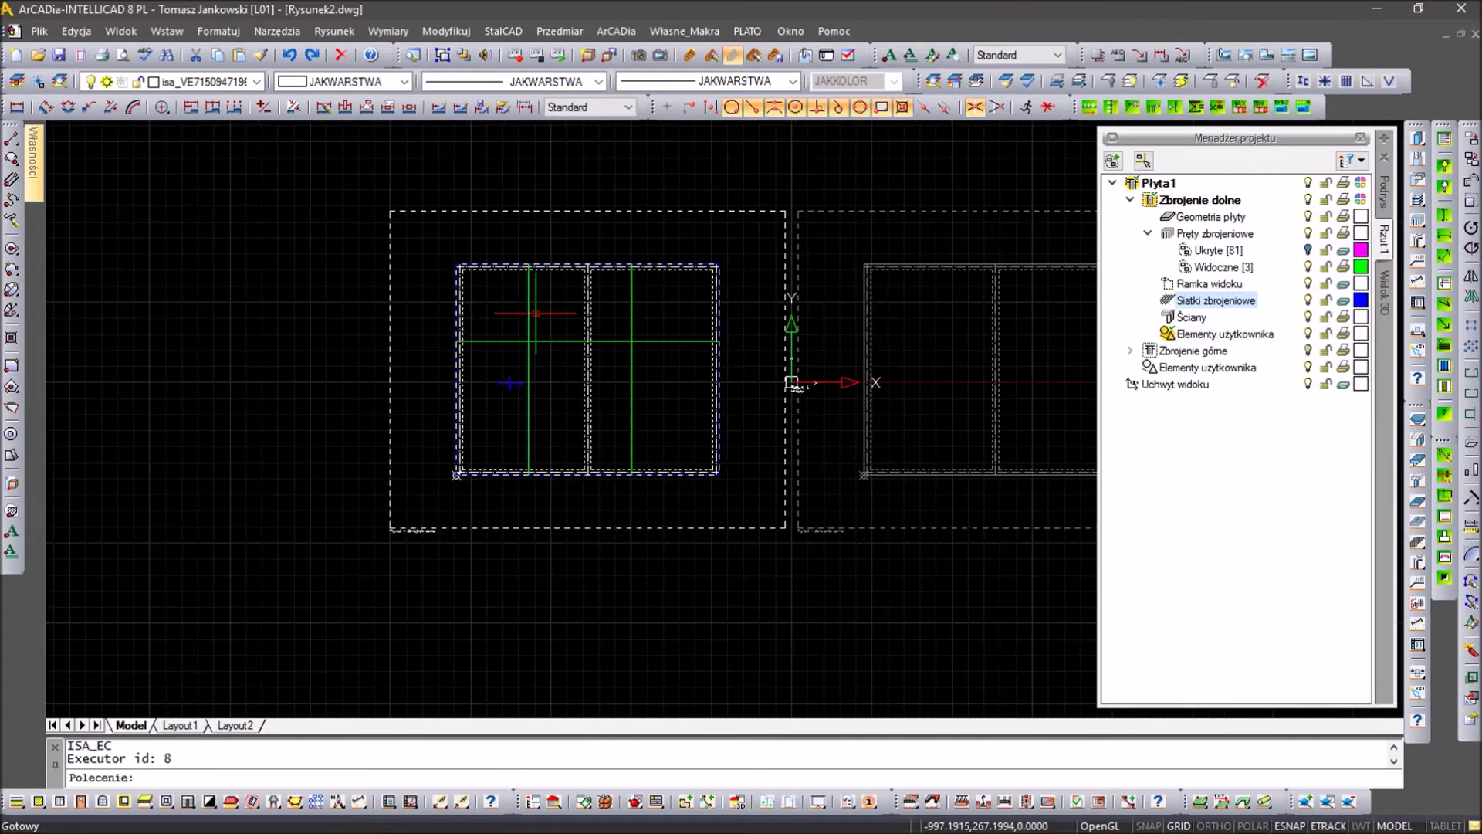
scroll(531, 316, up, 3)
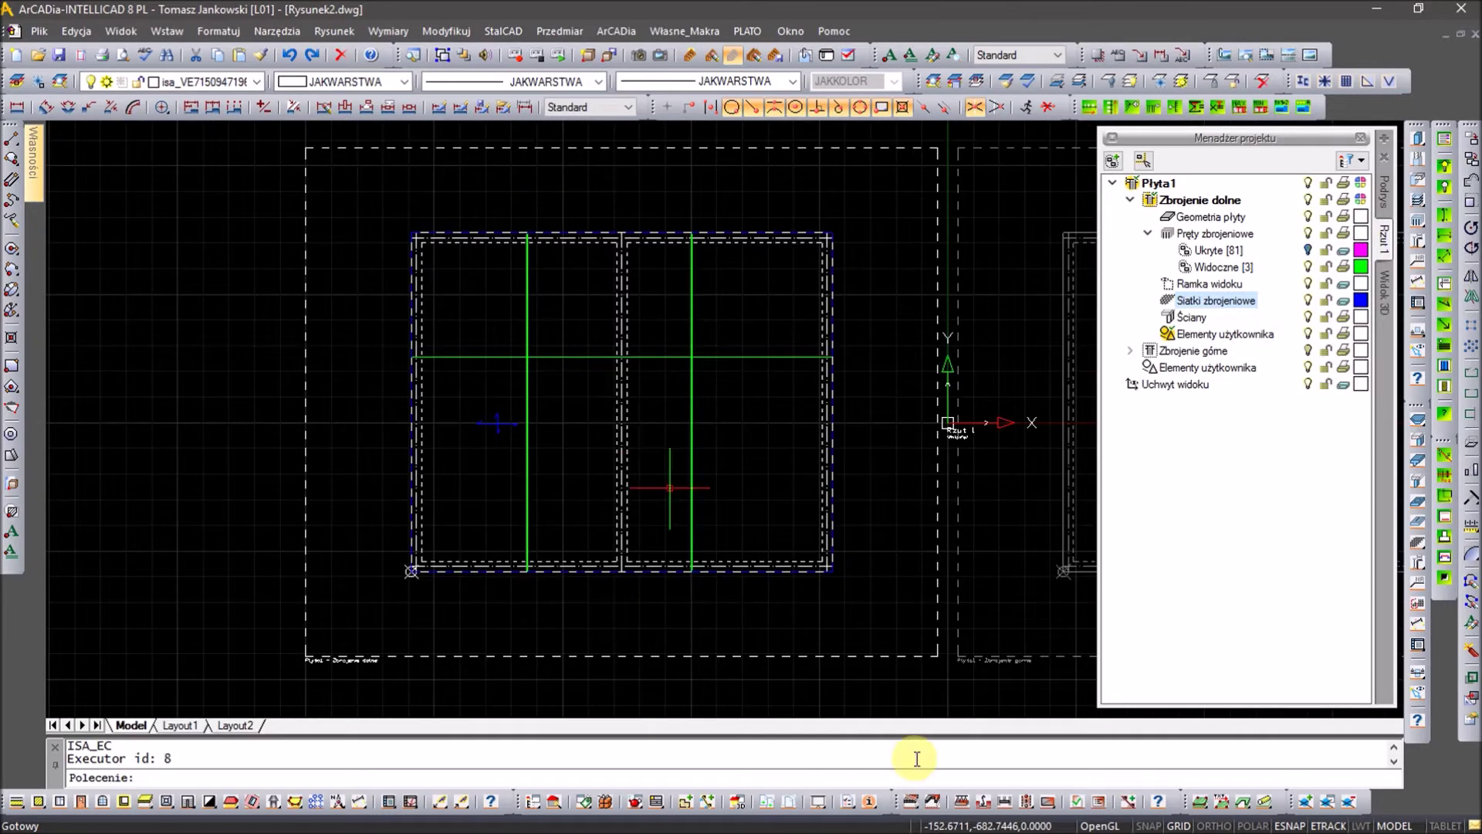
click(738, 803)
Step: Hide the Konstrukcja płyty concrete to inspect the mesh in 3D, then close the preview
mouse_move(692, 558)
mouse_down()
mouse_move(629, 520)
mouse_move(543, 544)
mouse_up()
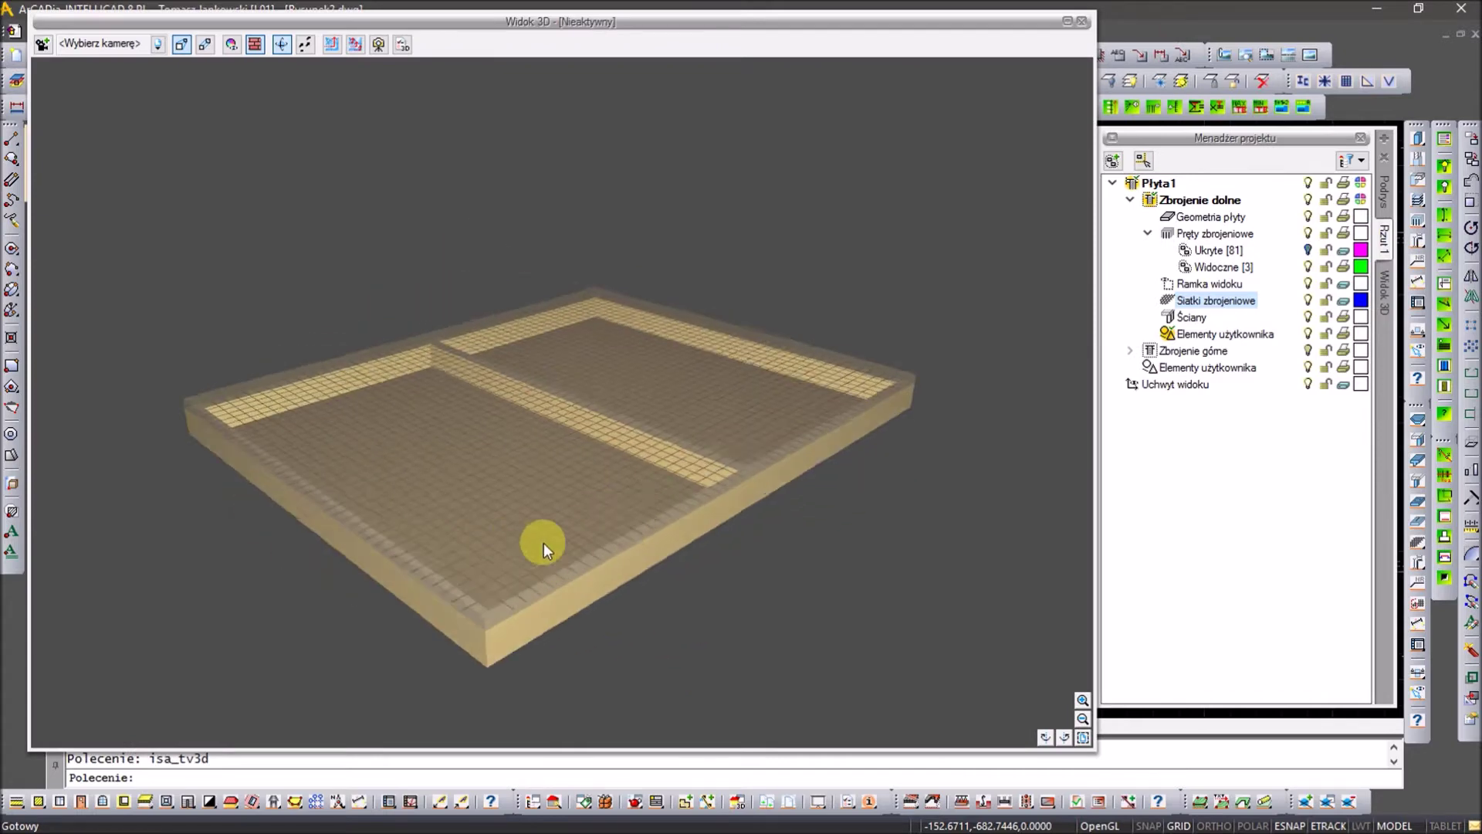
scroll(543, 543, up, 5)
click(1386, 280)
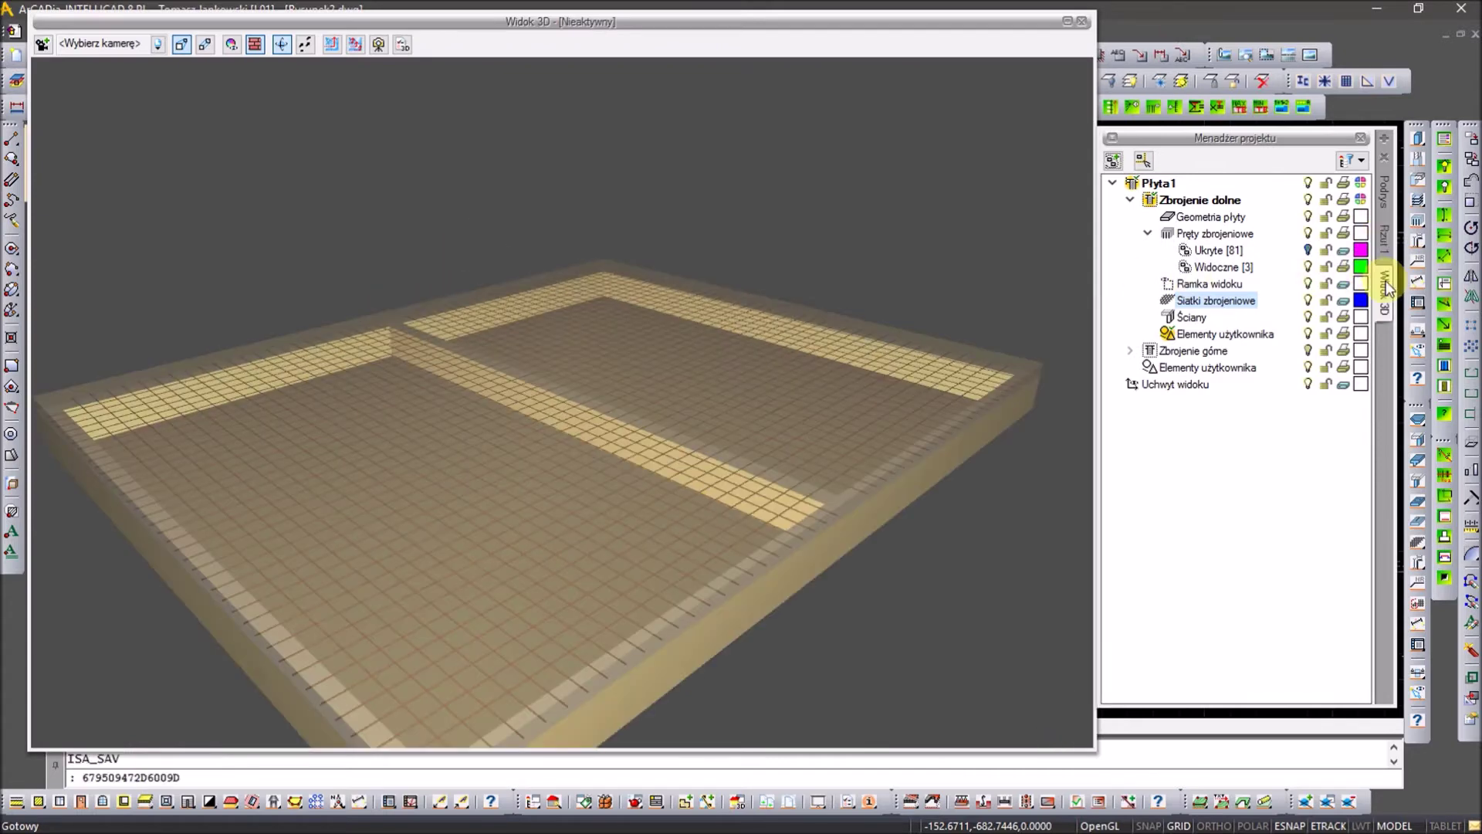
click(1307, 200)
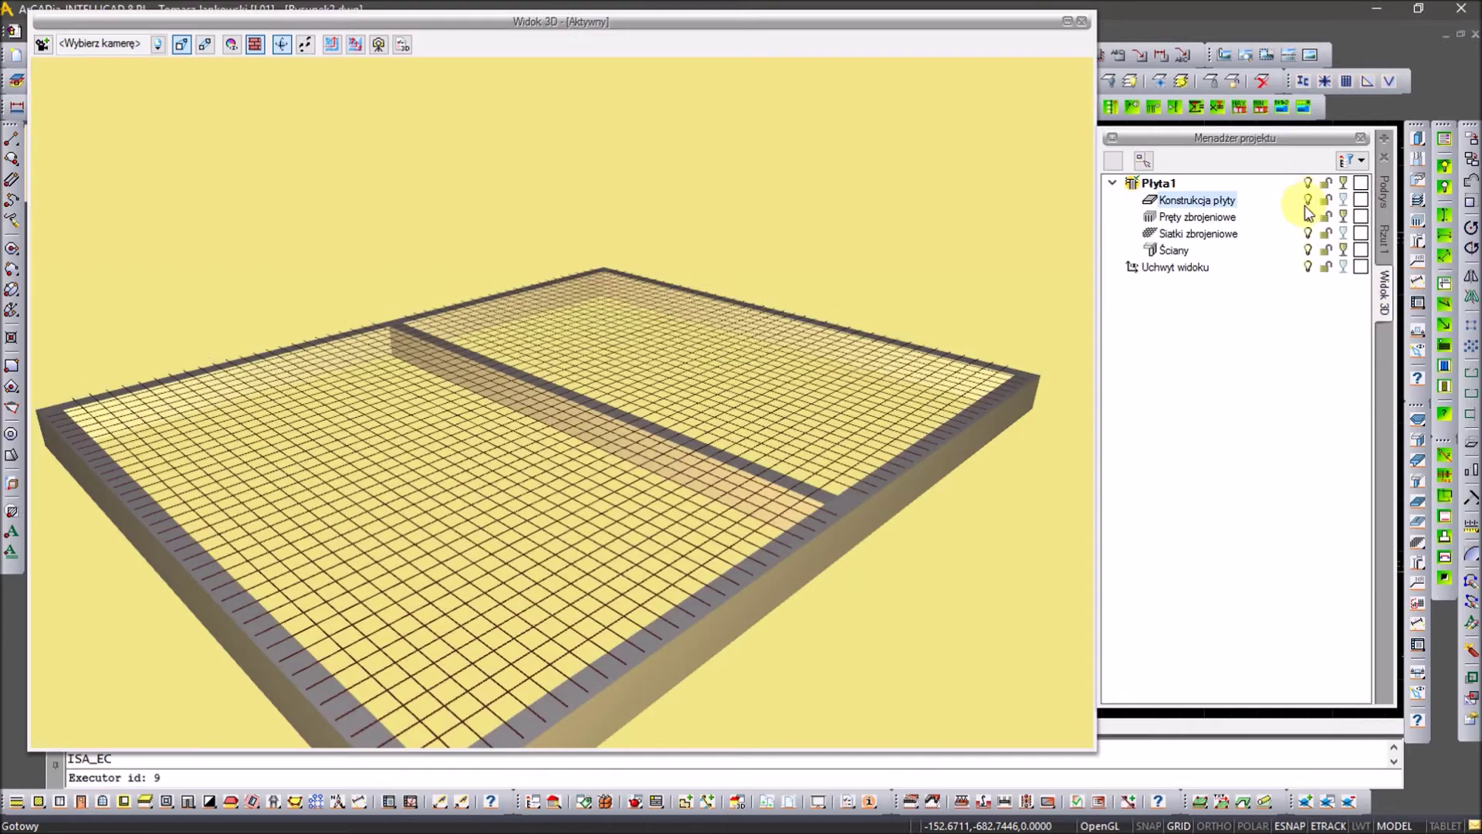
click(1382, 239)
drag(497, 473, 501, 483)
click(1083, 21)
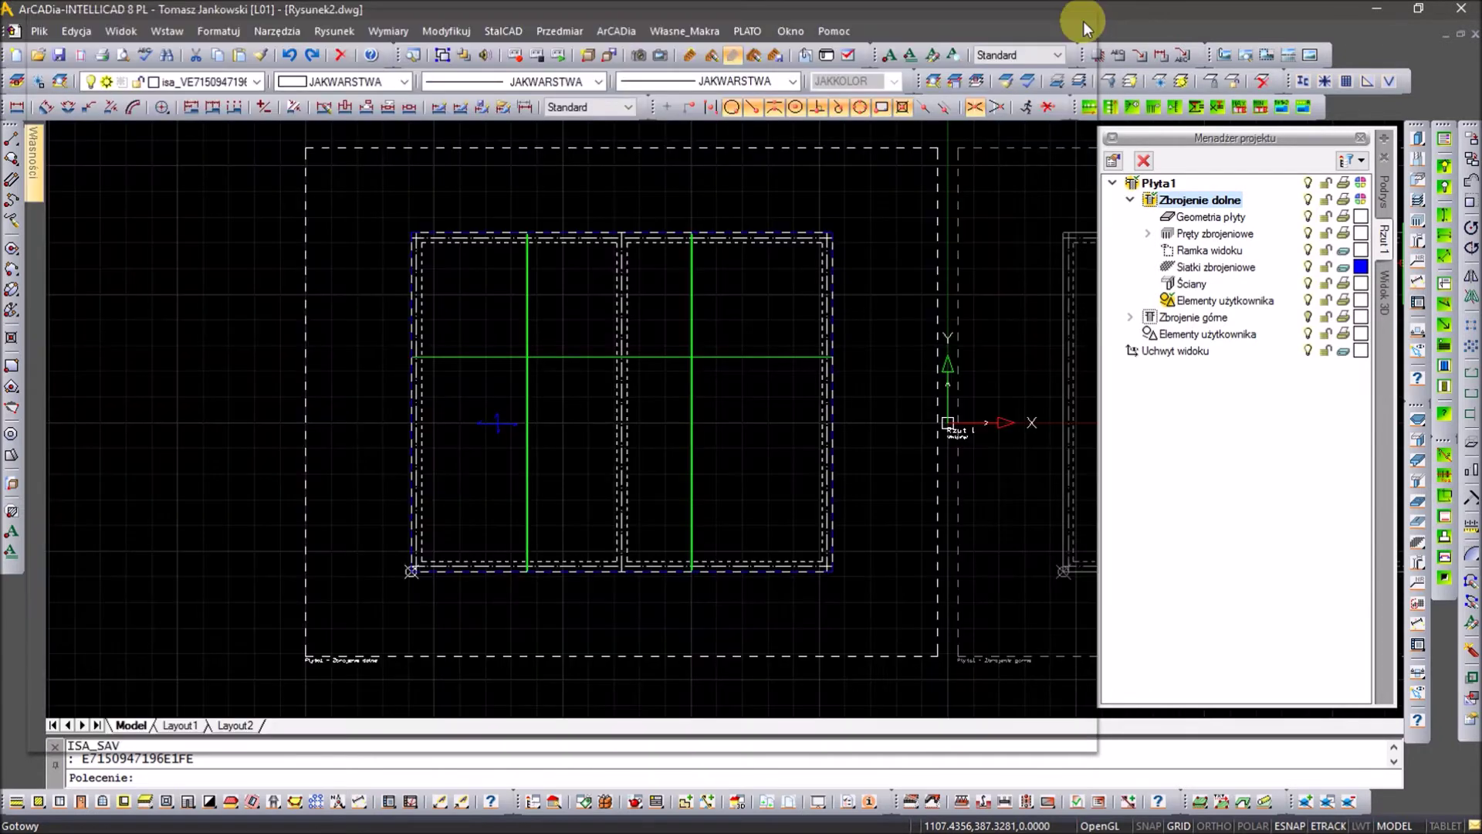
Step: Place section view Przekrój A-A above the slab plan and reactivate Zbrojenie dolne
click(1419, 671)
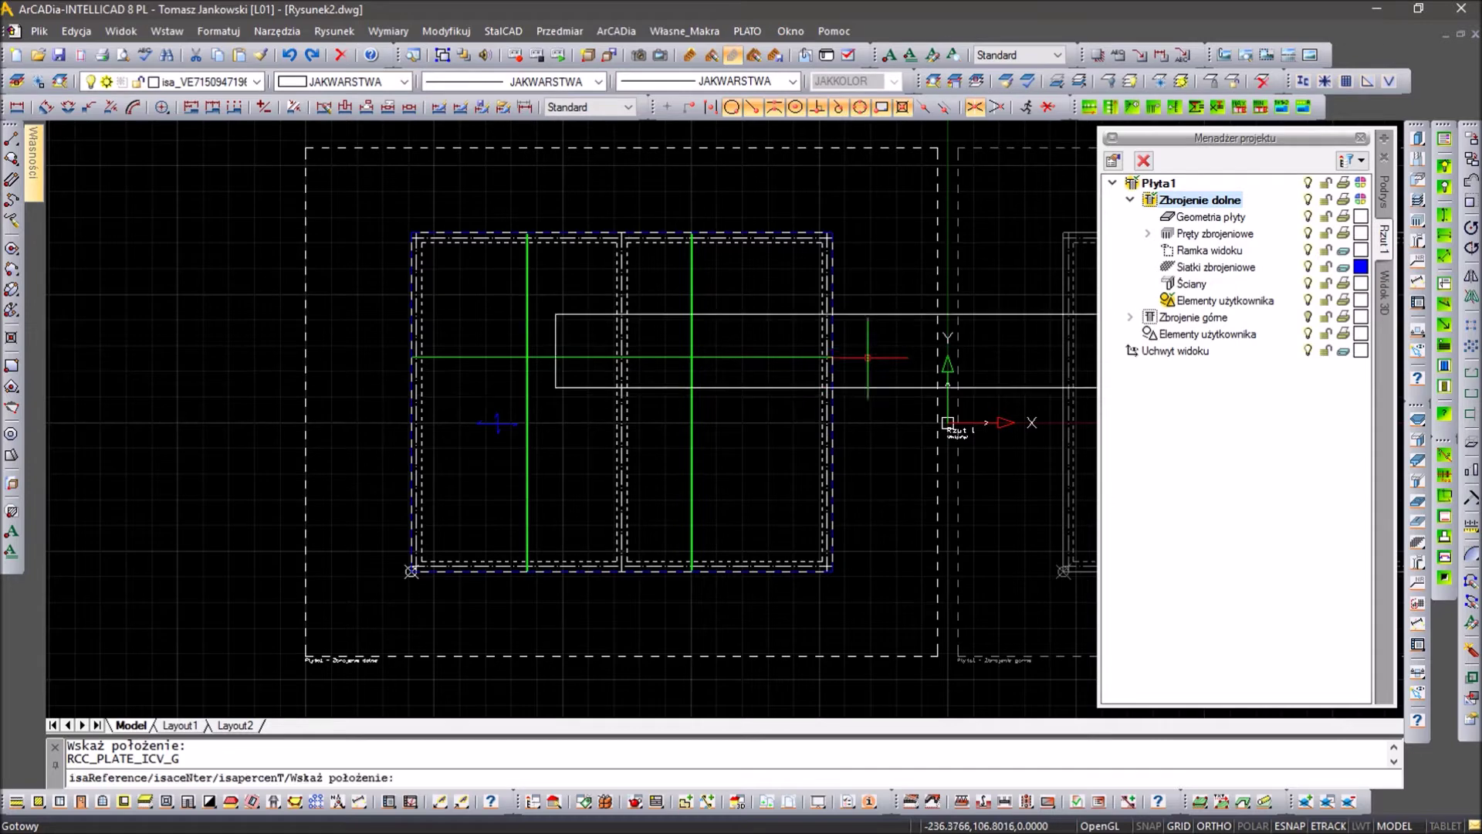
middle_drag(662, 287, 673, 465)
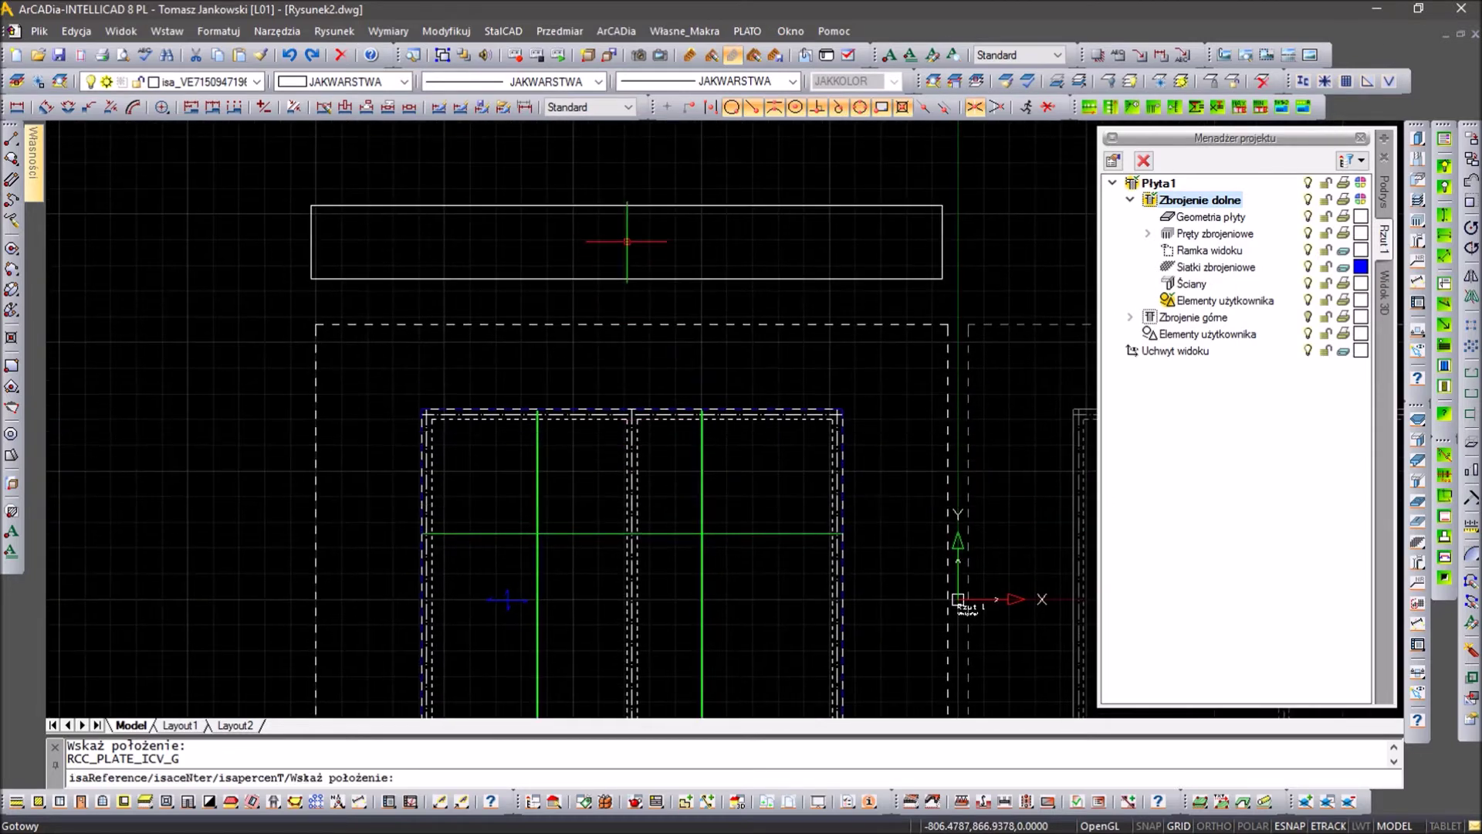
click(626, 242)
scroll(440, 225, up, 3)
scroll(355, 331, up, 2)
scroll(355, 338, up, 2)
scroll(355, 341, down, 5)
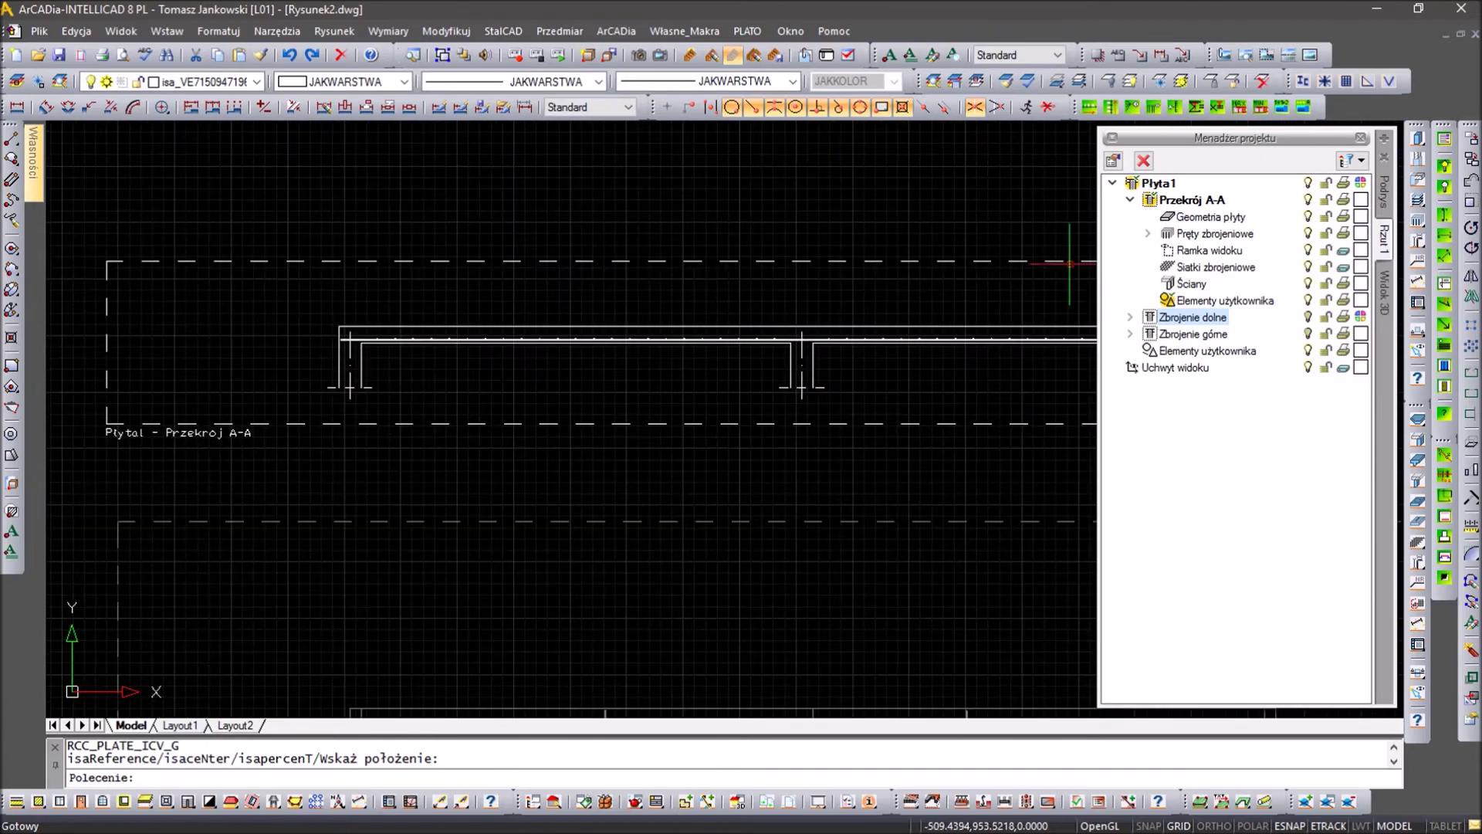
double_click(1158, 318)
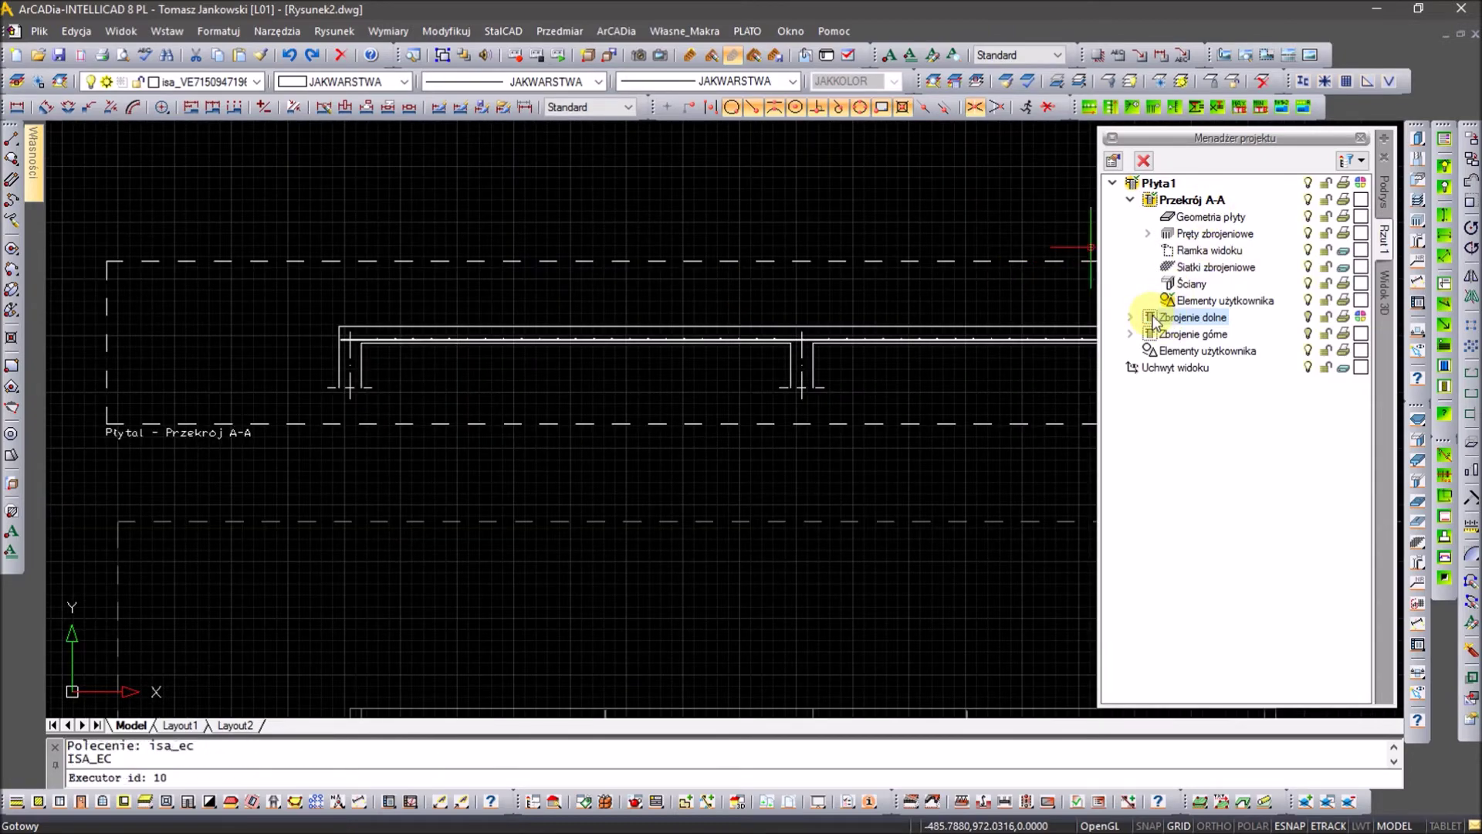
scroll(681, 582, up, 4)
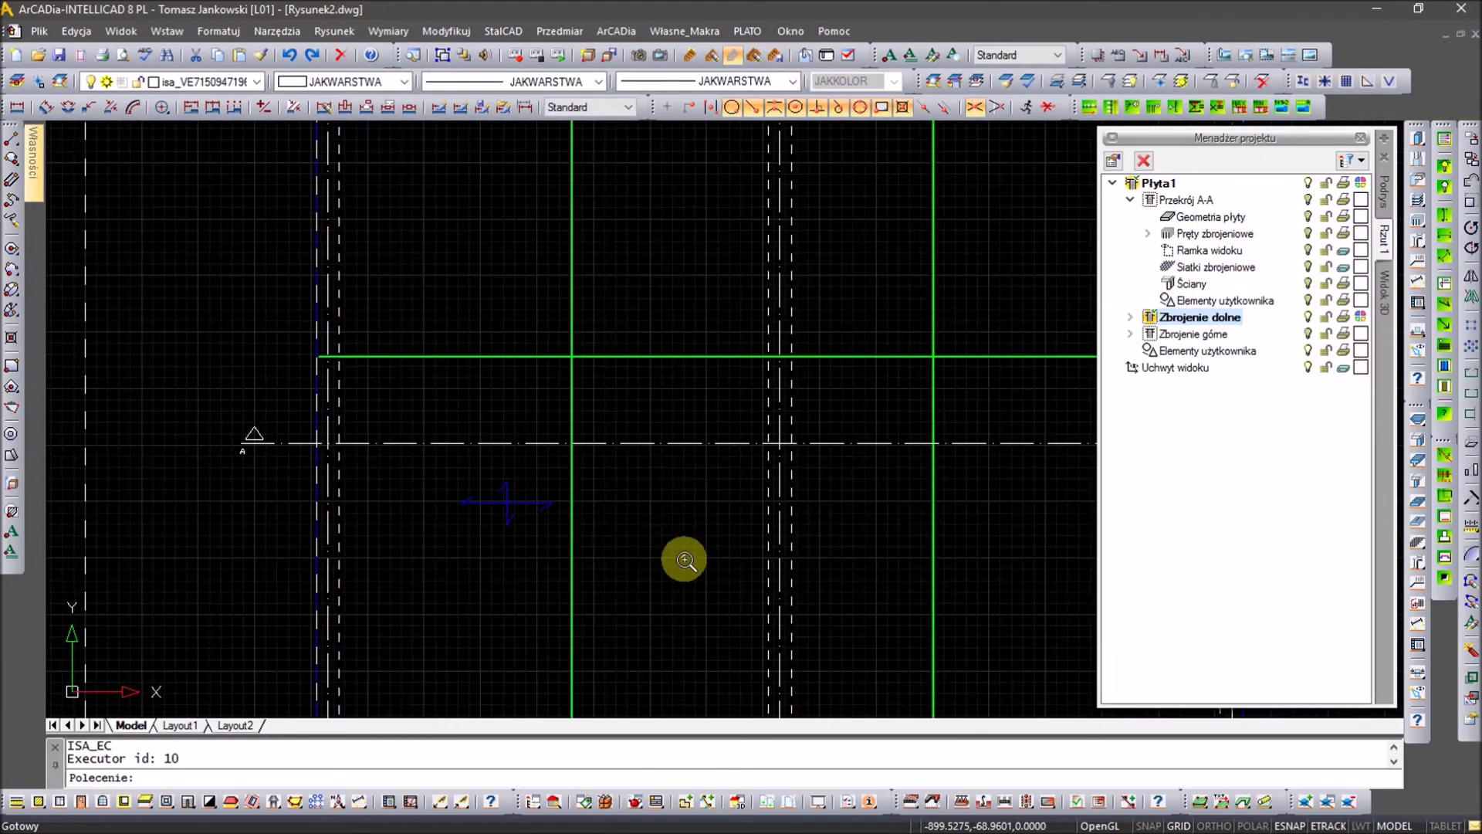
Step: Make the Przekrój A-A user elements red and the active group
scroll(685, 560, down, 3)
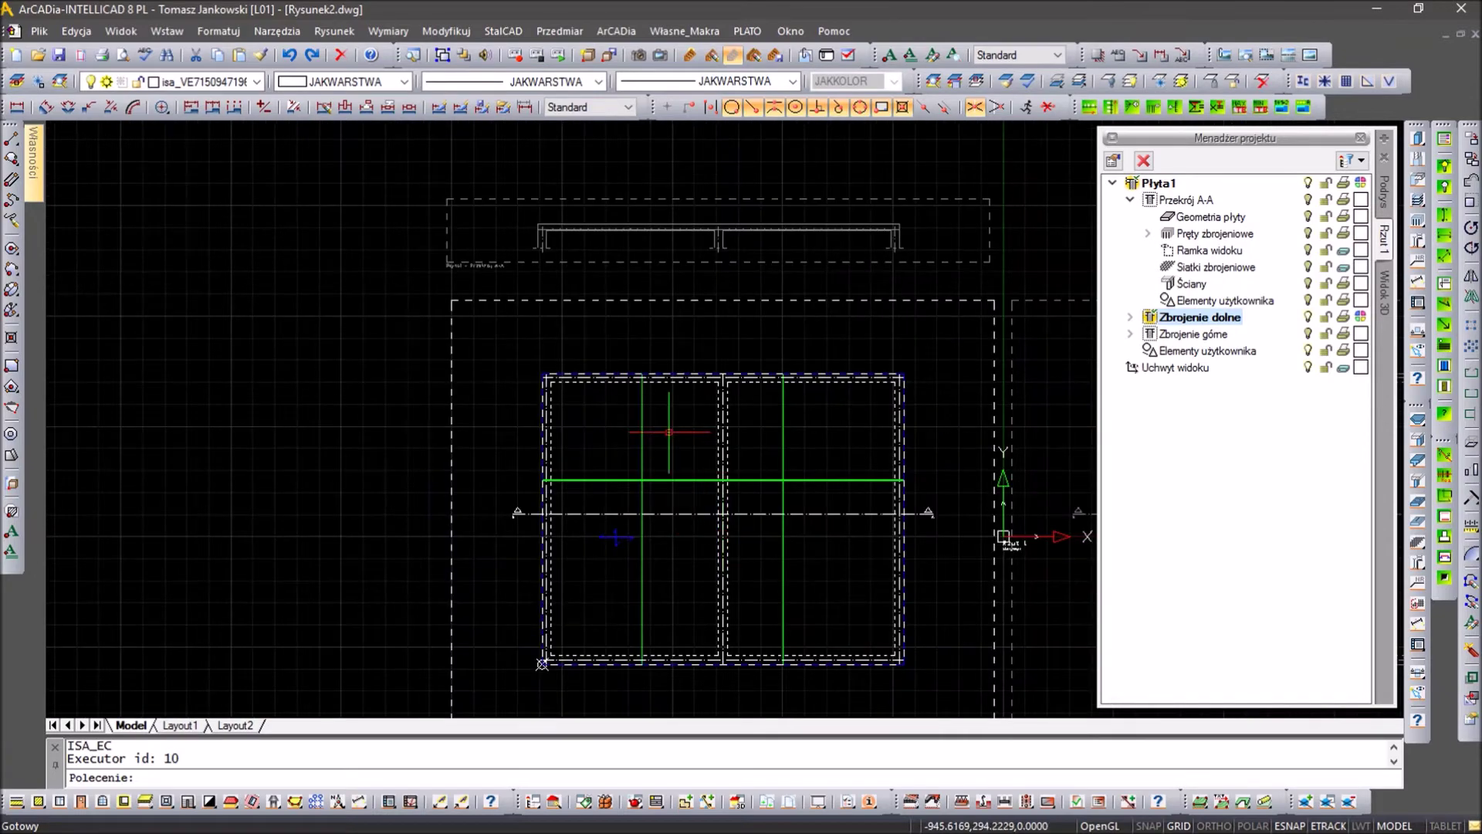
scroll(595, 427, up, 2)
key(Escape)
key(Escape)
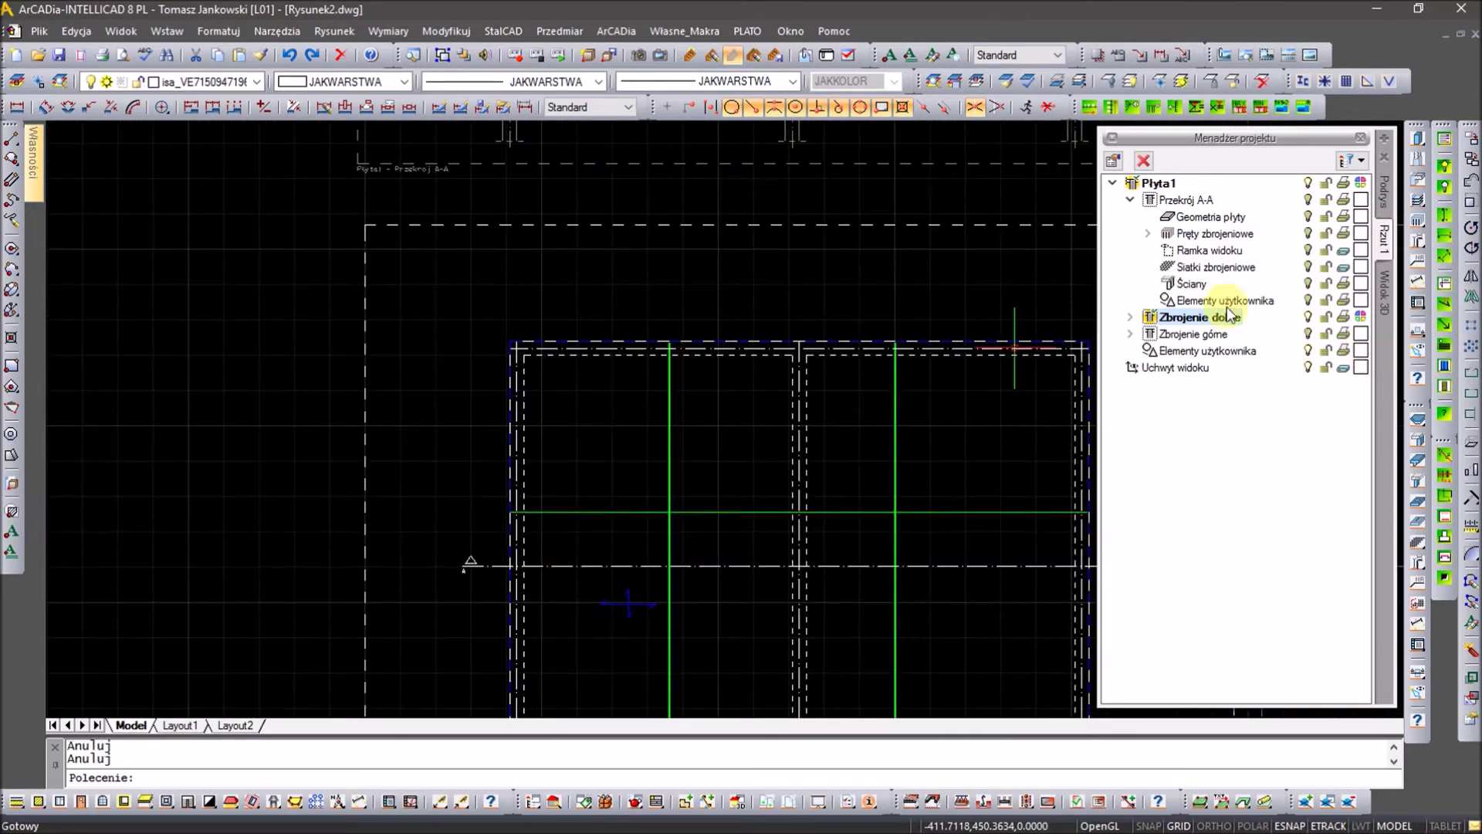
click(1361, 301)
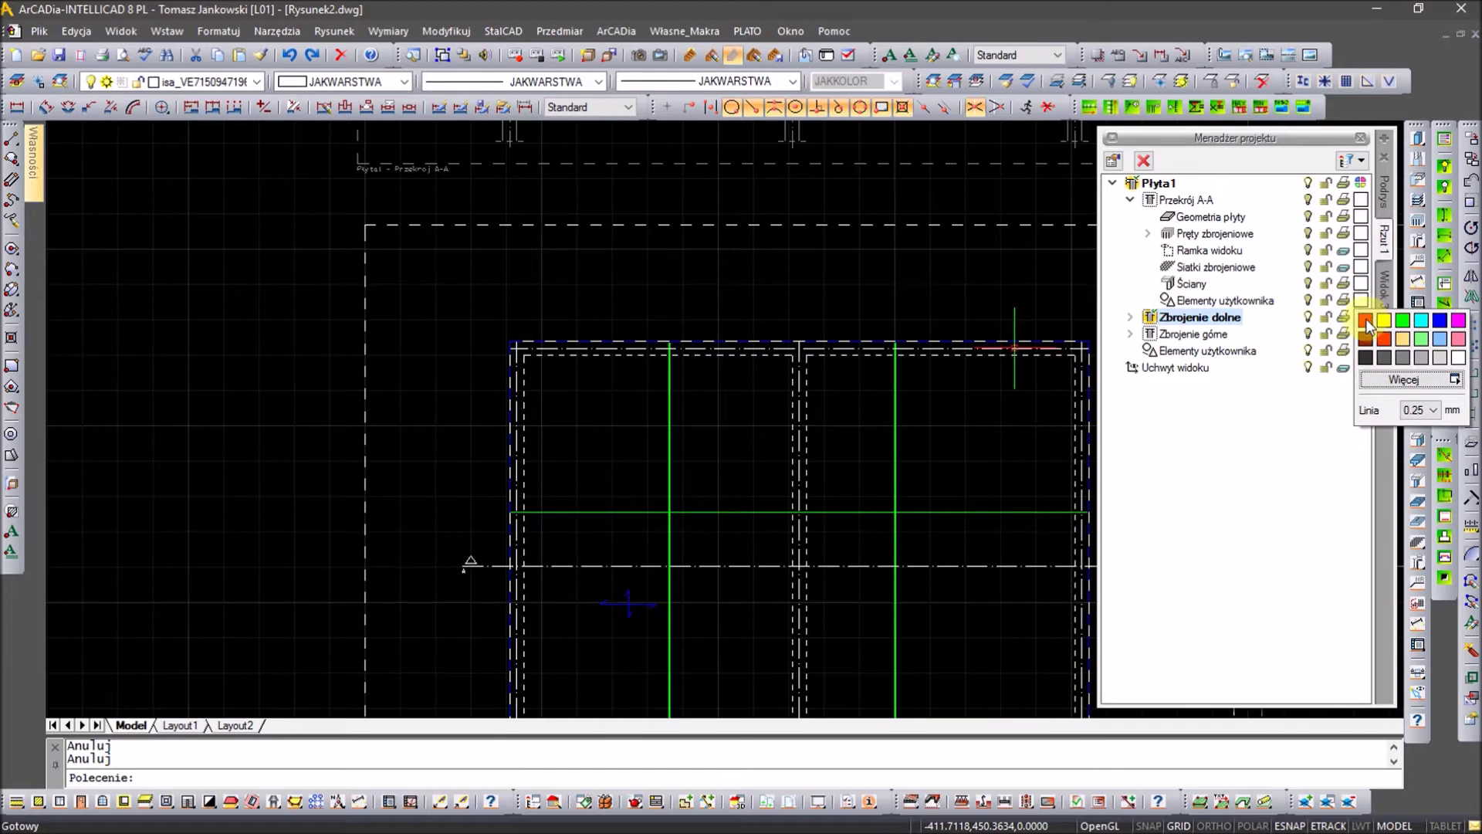
click(1366, 320)
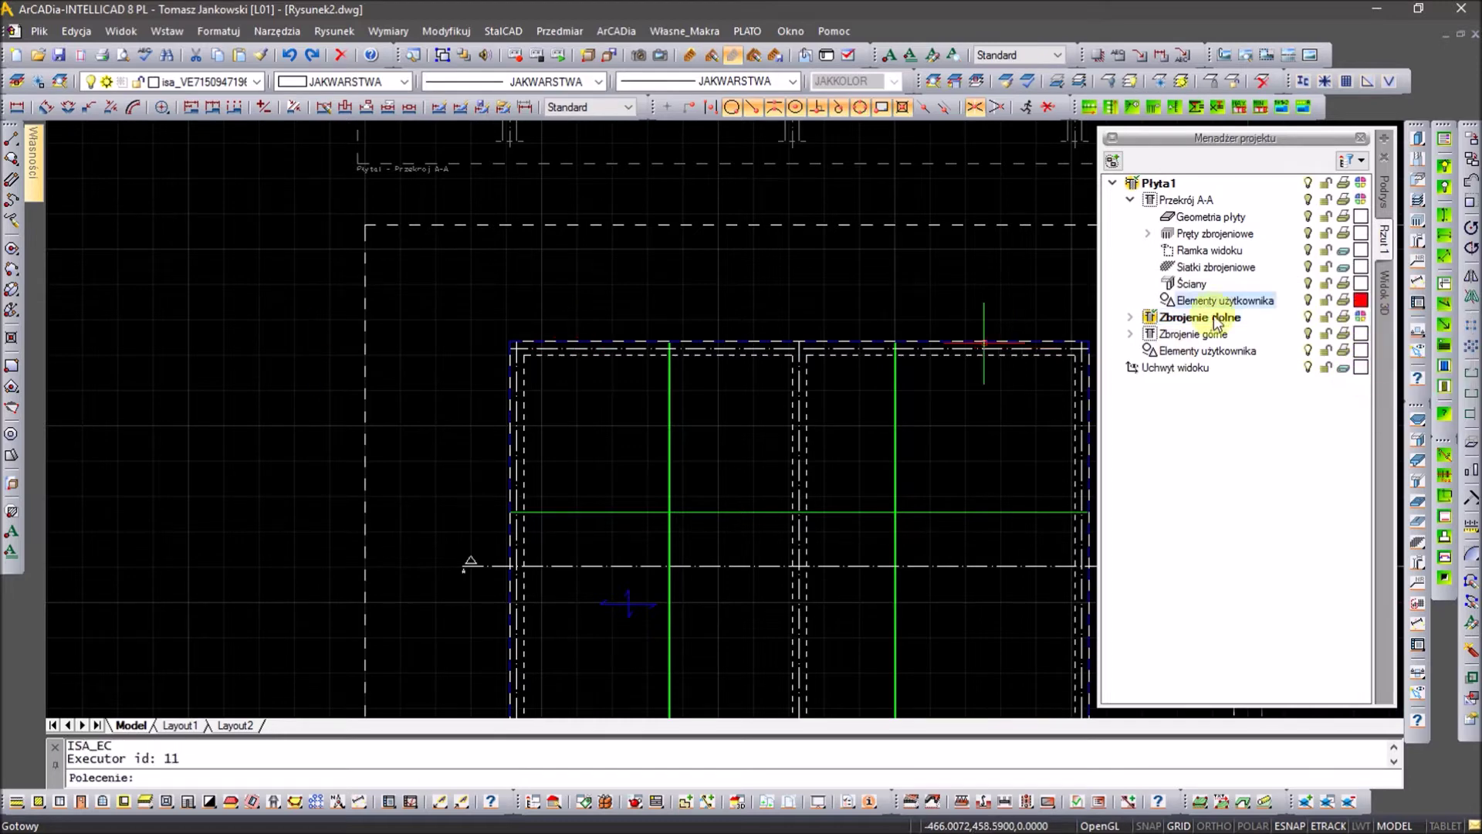
double_click(1168, 299)
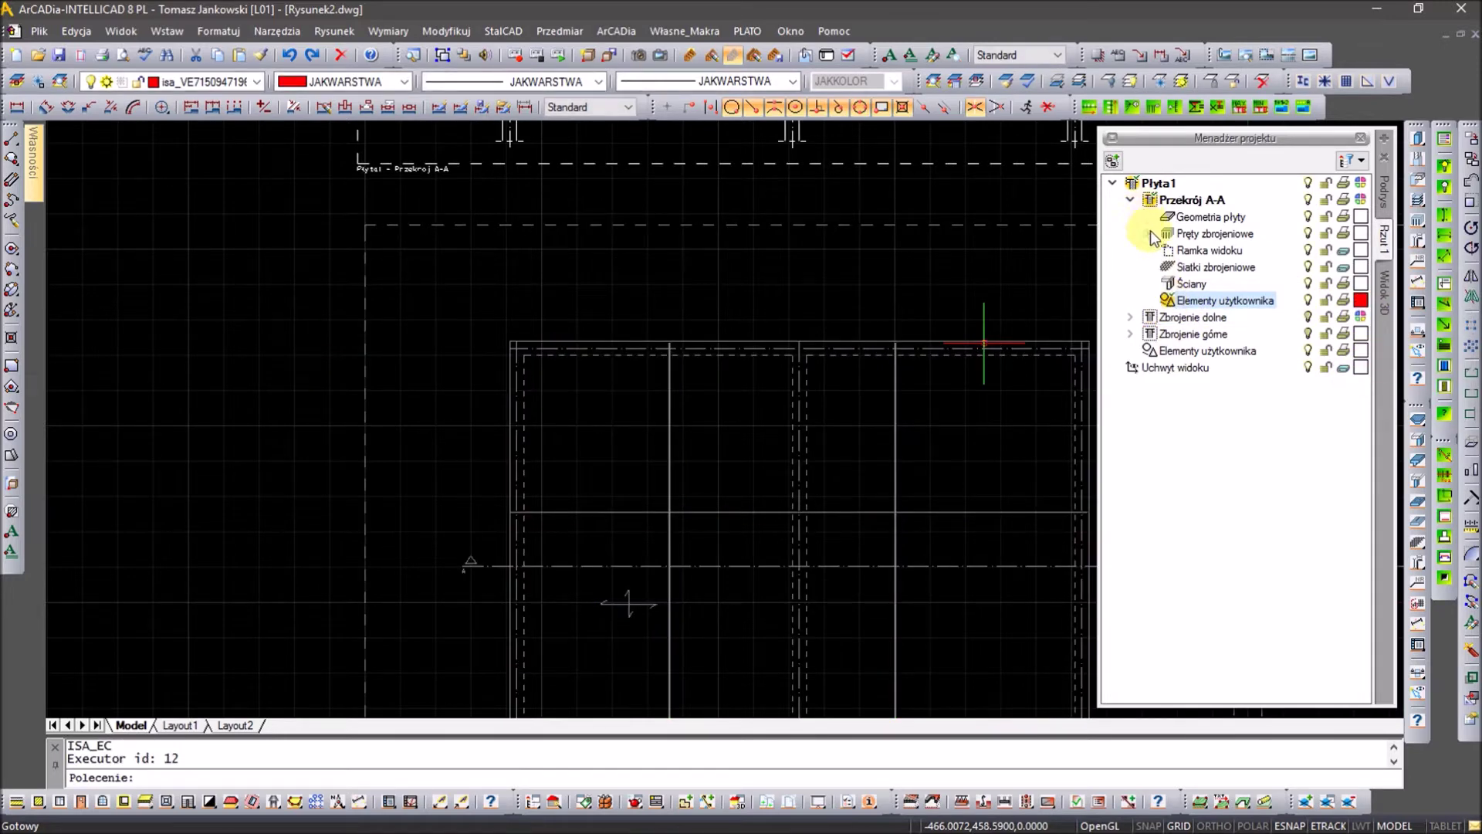
Step: Make the Zbrojenie dolne user elements red, then start a polyline left of the slab
click(1130, 199)
double_click(1150, 217)
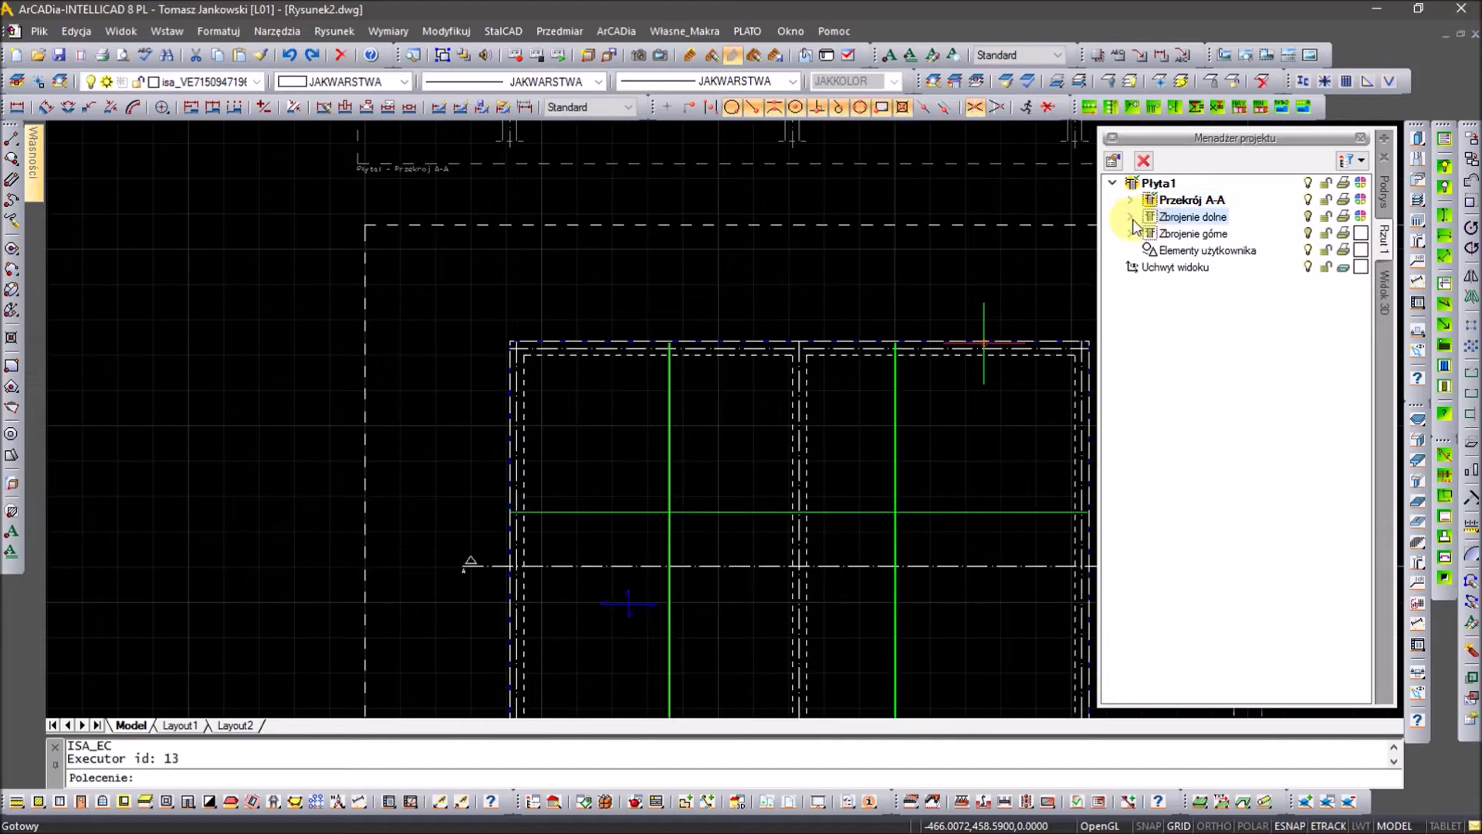
click(1129, 217)
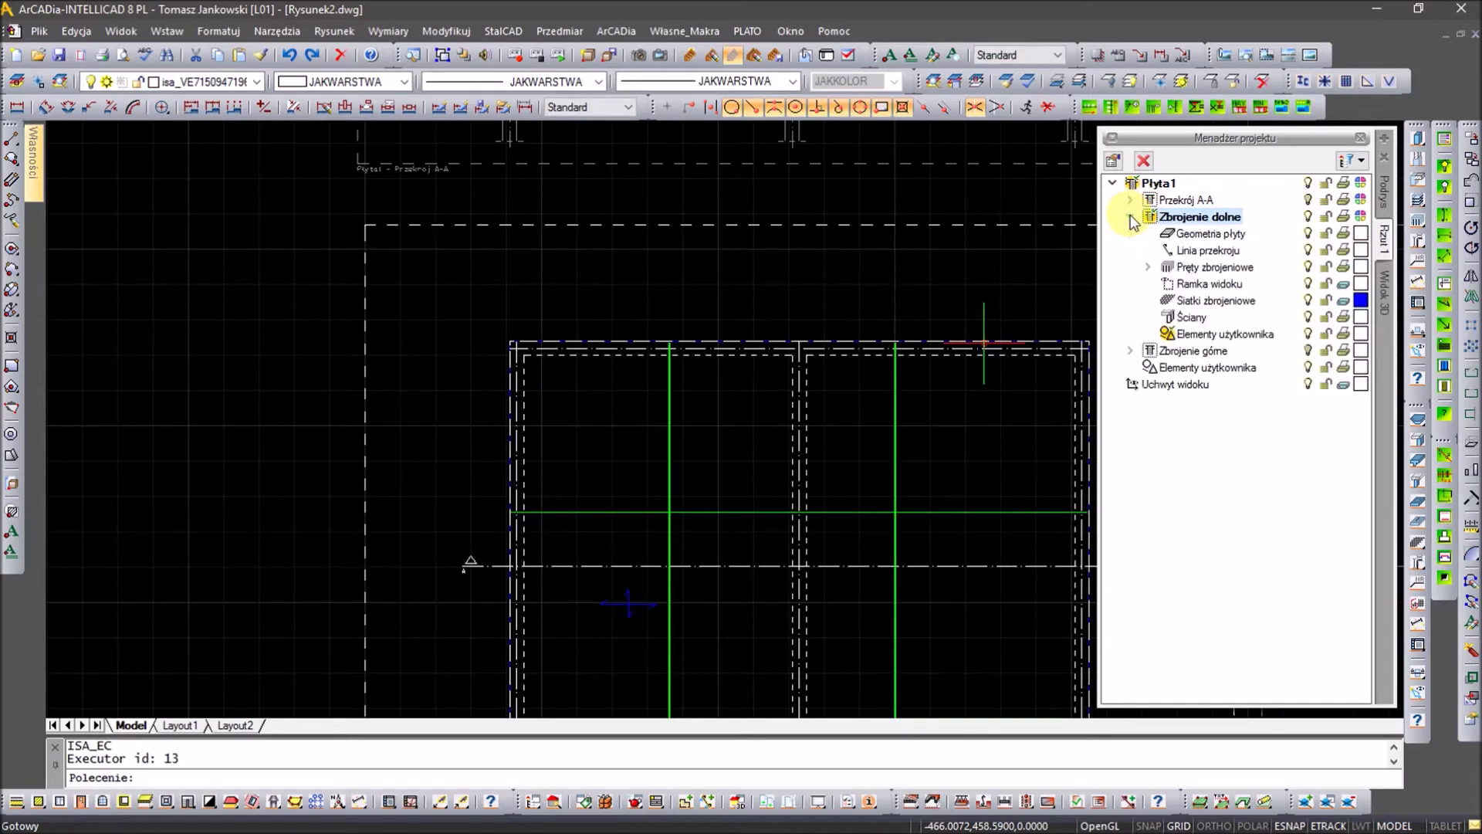
click(1360, 336)
click(1368, 356)
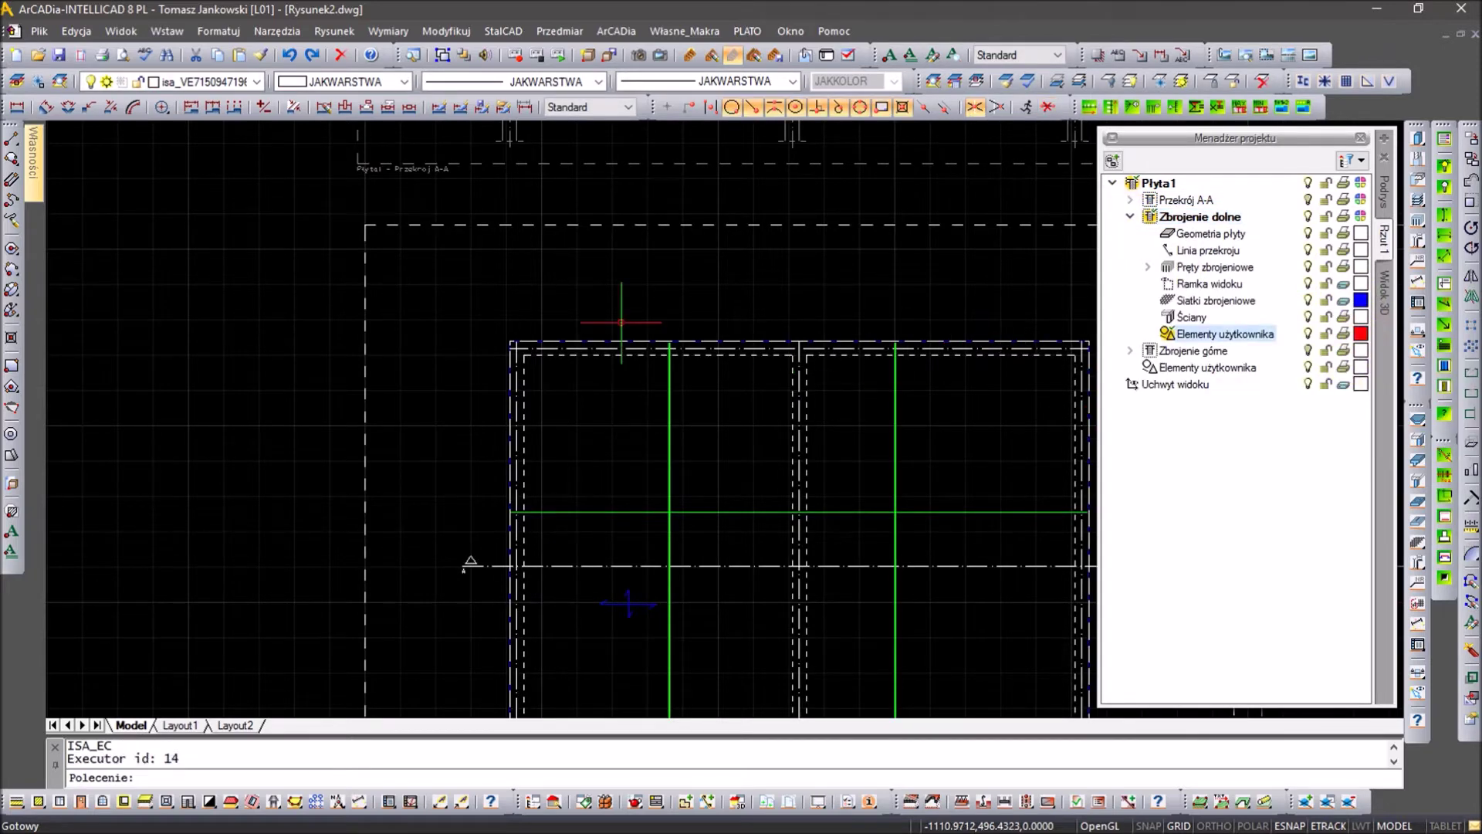
text(pl)
key(Return)
click(243, 458)
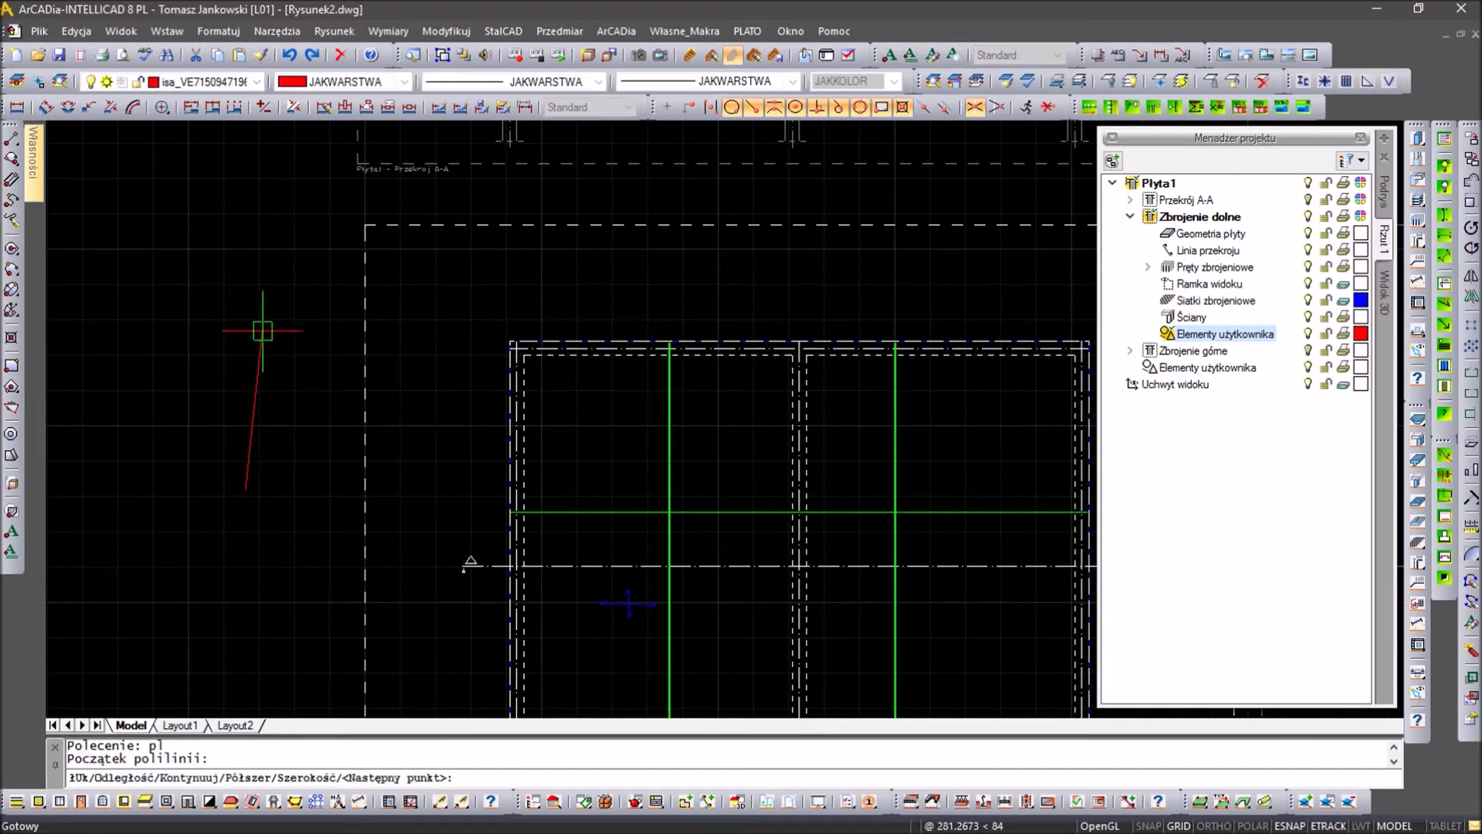
Step: Draw a closed right triangle with 150-long legs using ORTHO
key(F8)
text(150)
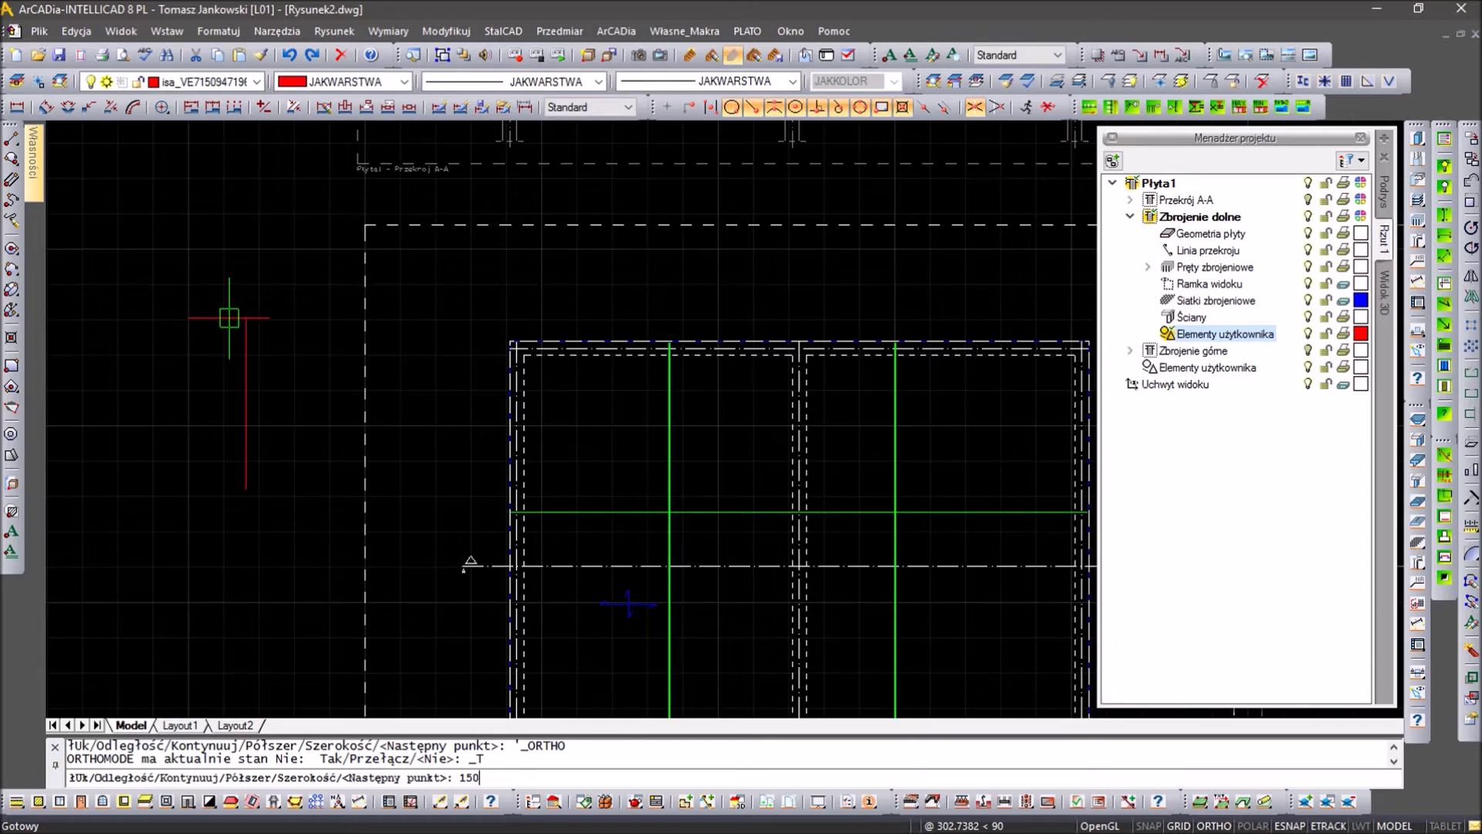
key(Return)
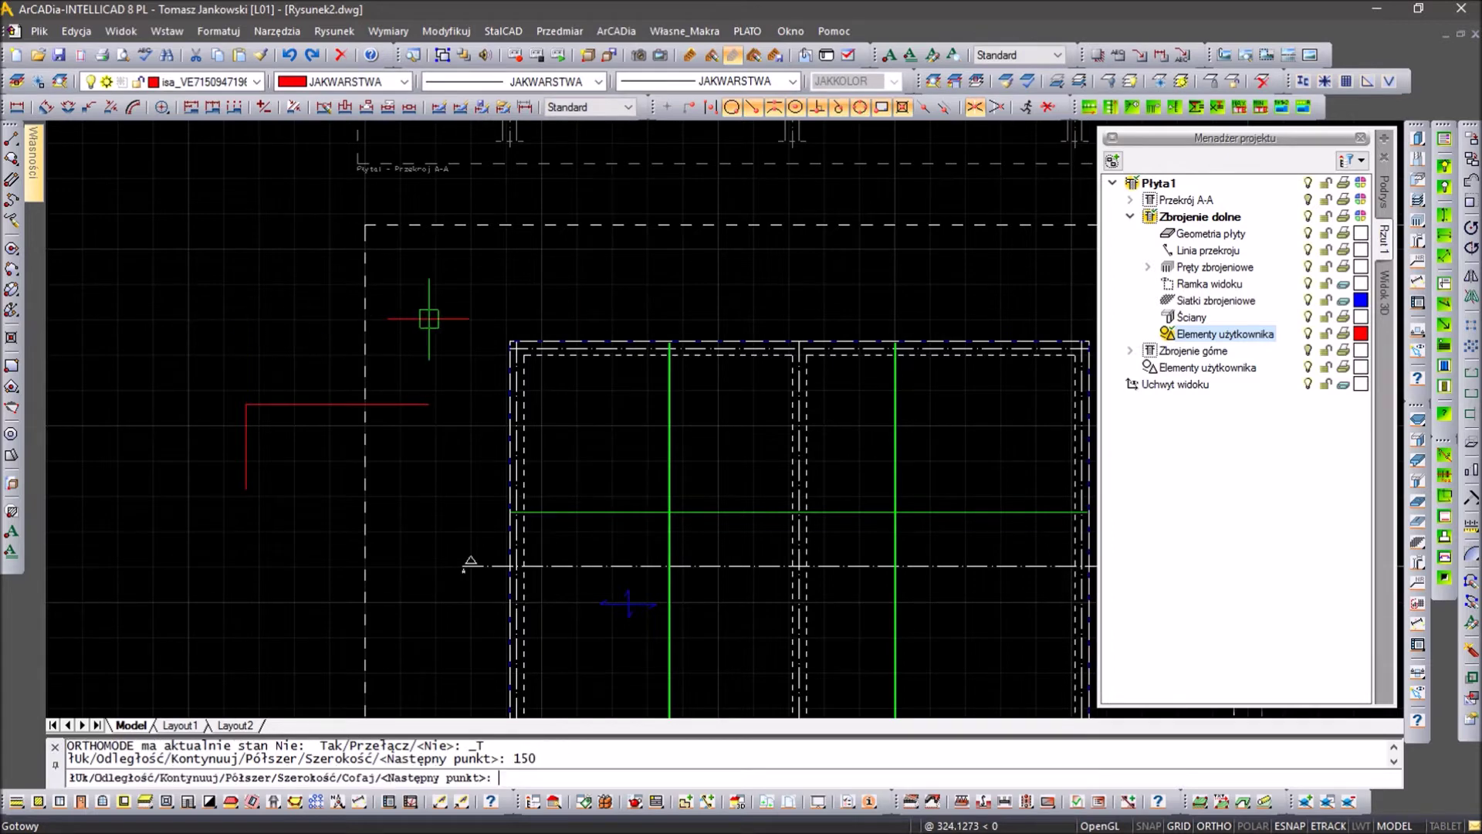
key(Return)
text(z)
key(Return)
key(Escape)
key(Escape)
Step: Mirror the triangle across a vertical axis, keeping the original
text(mi)
key(Return)
drag(330, 353, 206, 430)
key(Return)
click(210, 417)
click(212, 295)
key(Return)
key(Escape)
key(Escape)
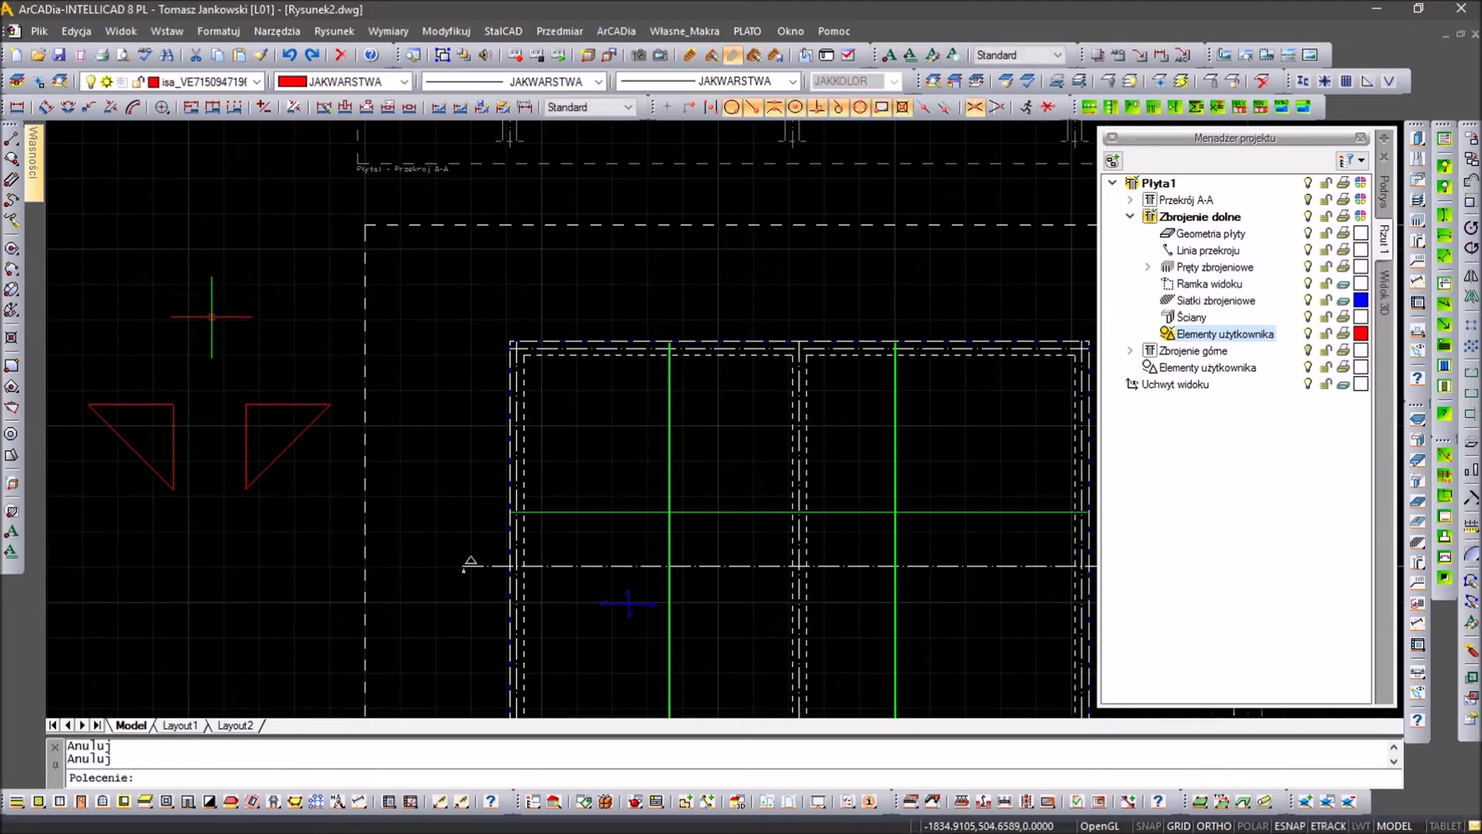
Step: Mirror both triangles across a horizontal axis to get four triangles
text(mi)
key(Return)
drag(263, 336, 131, 483)
key(Return)
click(199, 361)
click(247, 353)
key(Return)
key(Escape)
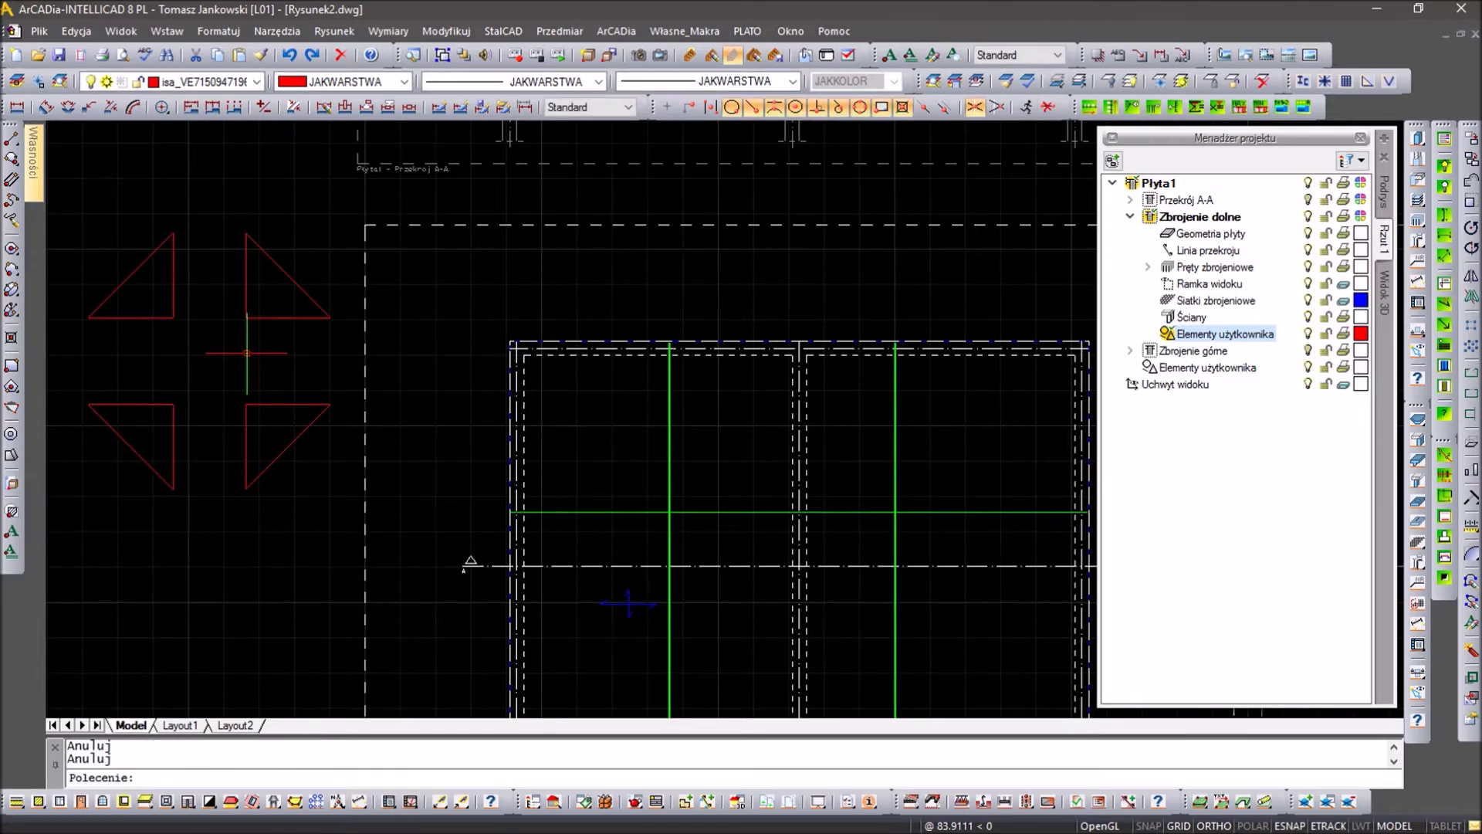
Step: Move two triangles into the slab's top-left and top-right corners
text(m)
key(Return)
click(245, 447)
key(Return)
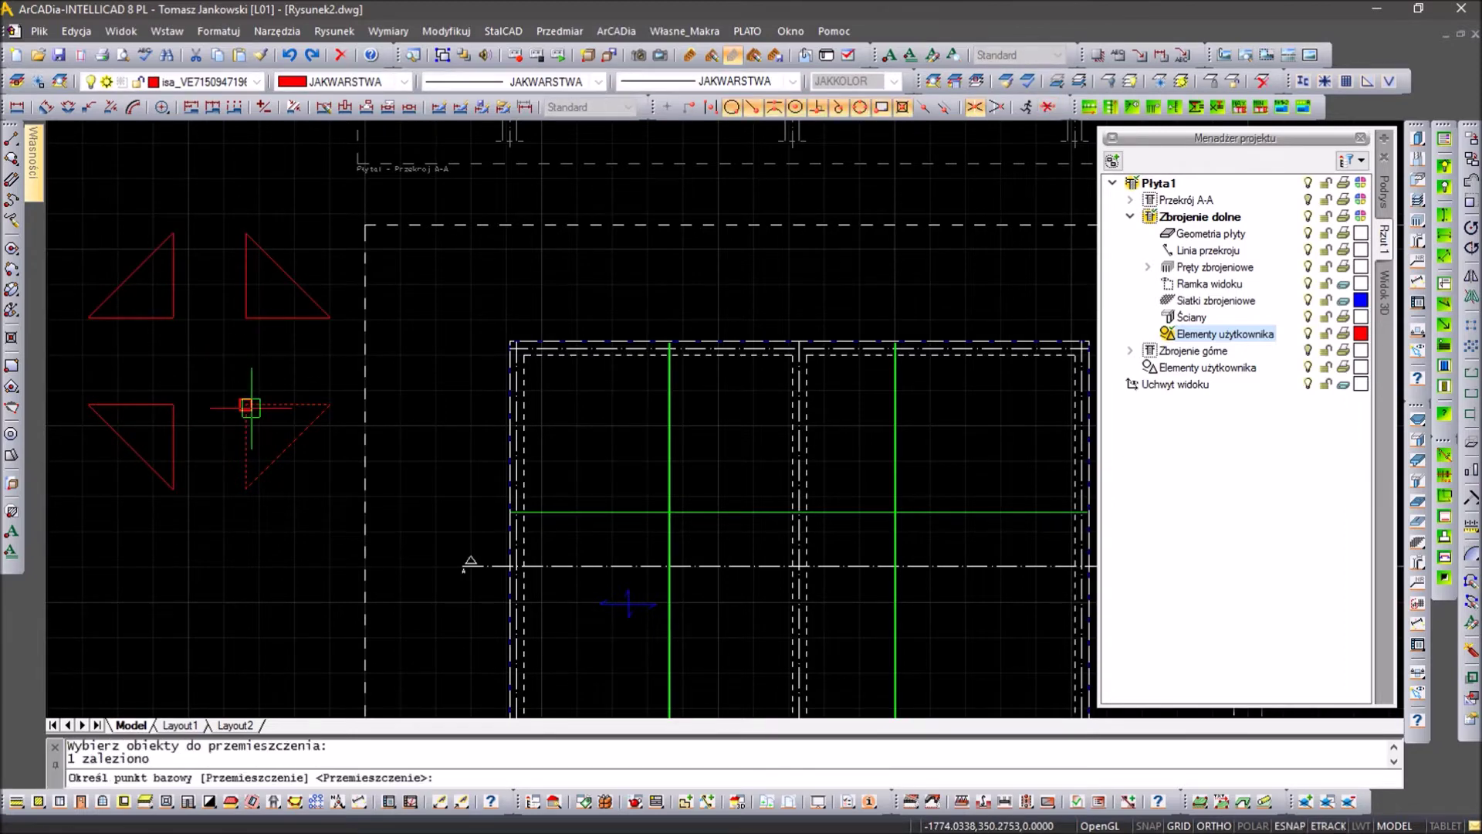
click(245, 404)
click(509, 342)
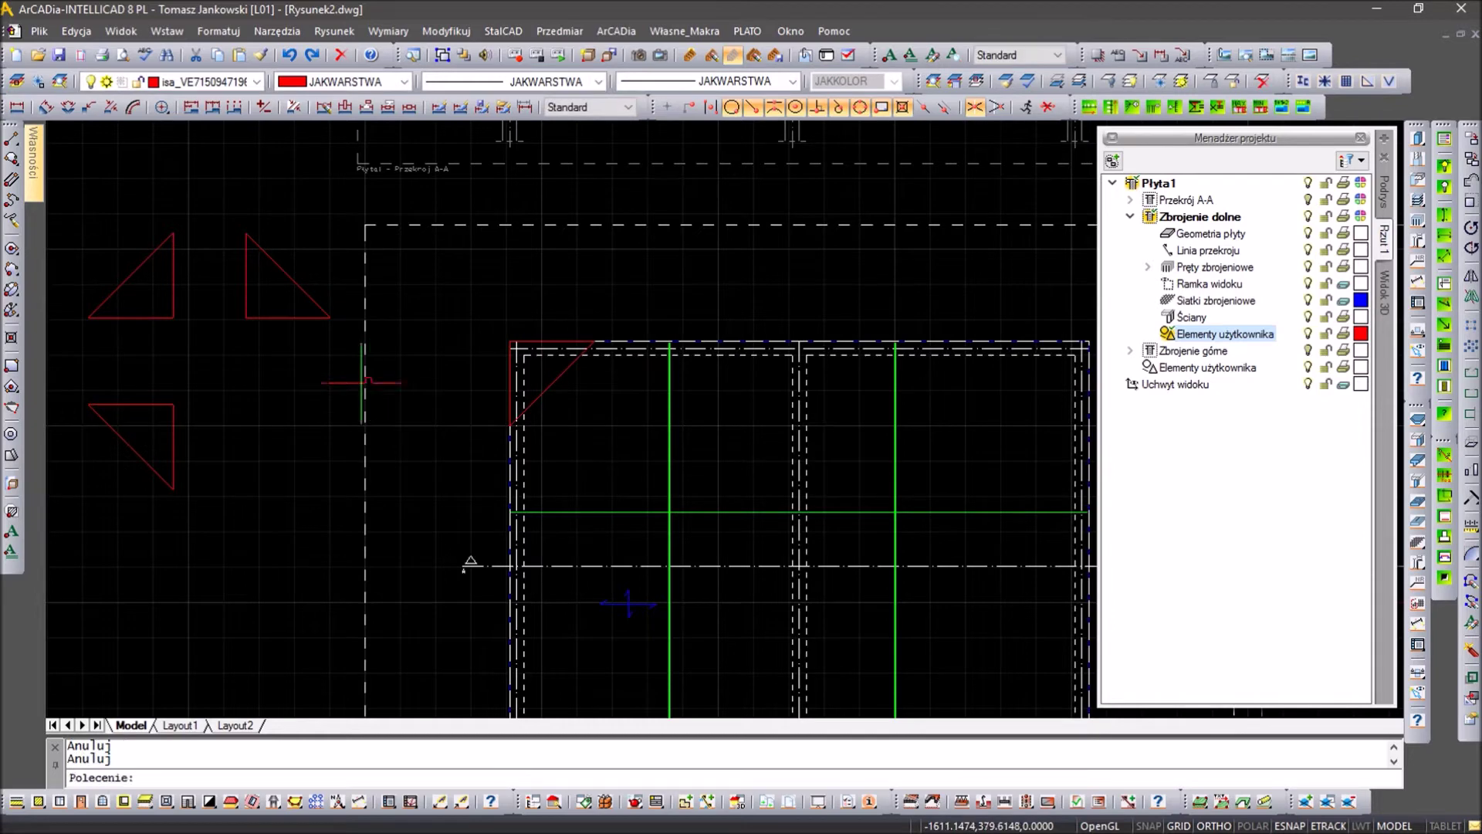
key(Return)
click(173, 421)
key(Return)
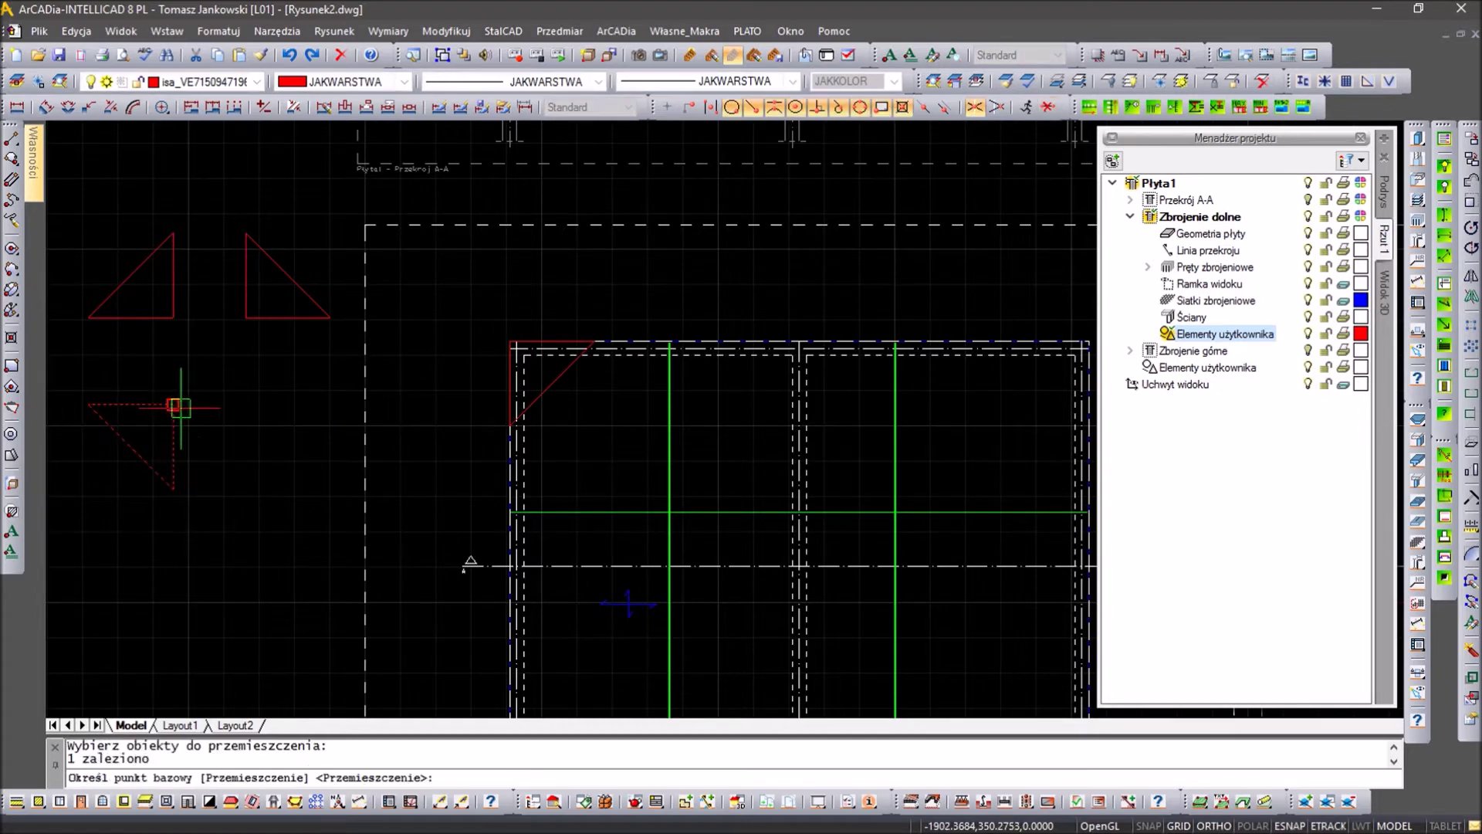
click(174, 404)
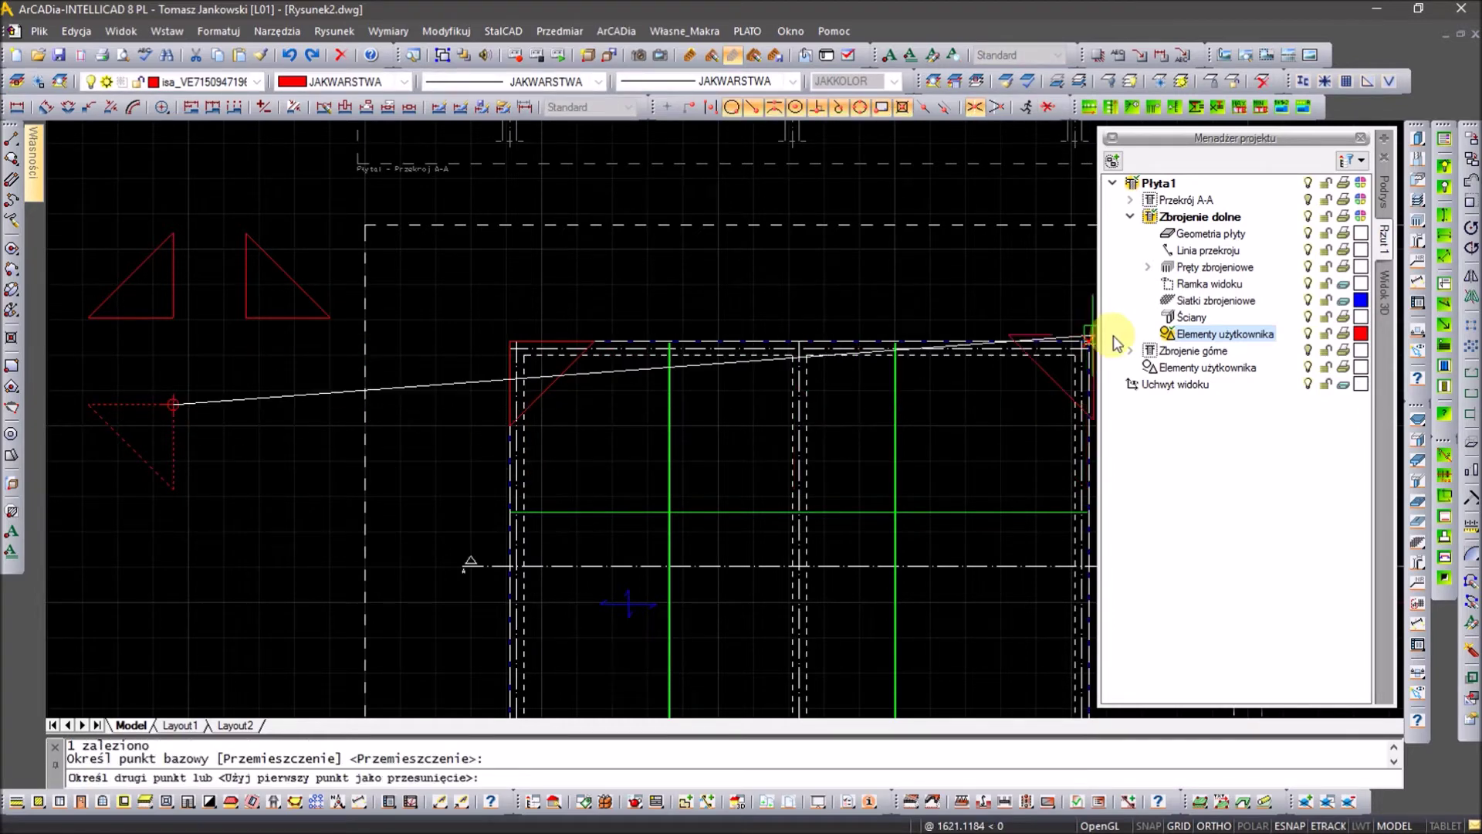
click(1081, 342)
Step: Move another triangle into the slab's lower-left corner
key(Return)
click(268, 315)
key(Return)
scroll(246, 313, down, 3)
scroll(355, 511, up, 5)
scroll(355, 511, up, 2)
click(589, 521)
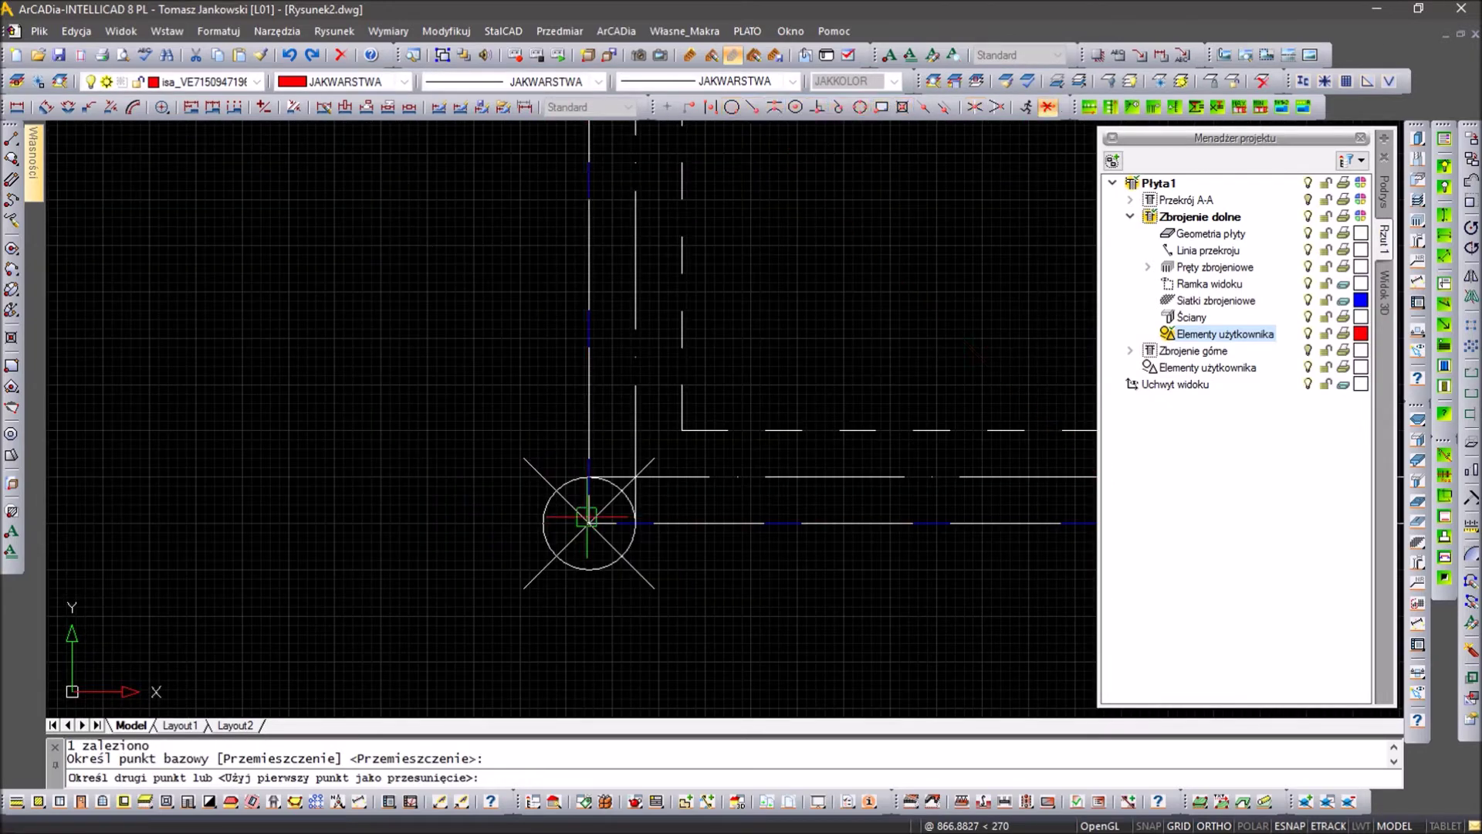
key(Escape)
scroll(512, 493, down, 3)
text(m)
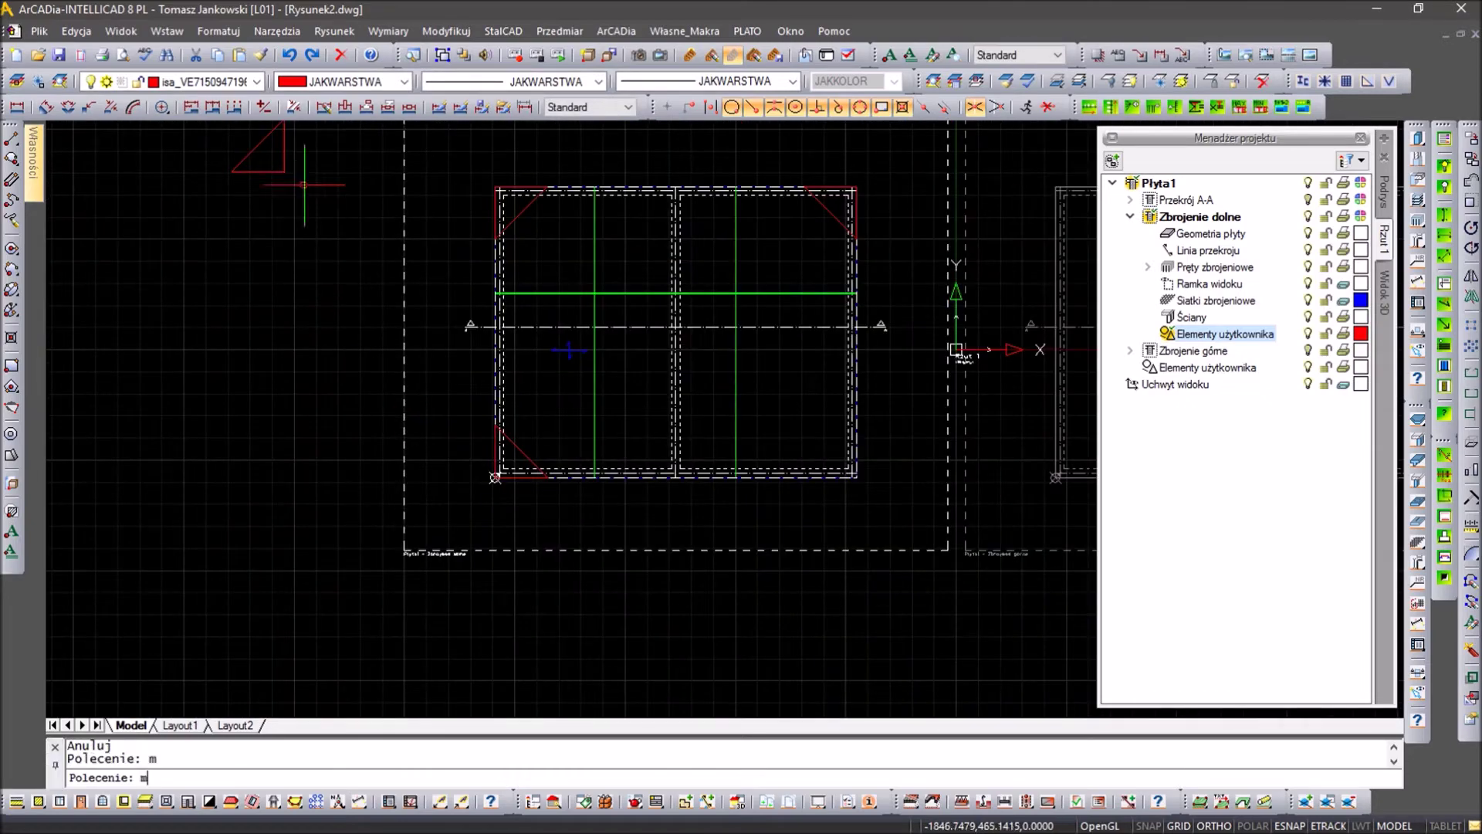
key(Return)
click(279, 171)
key(Return)
click(284, 172)
key(F8)
scroll(963, 517, up, 2)
scroll(756, 451, up, 1)
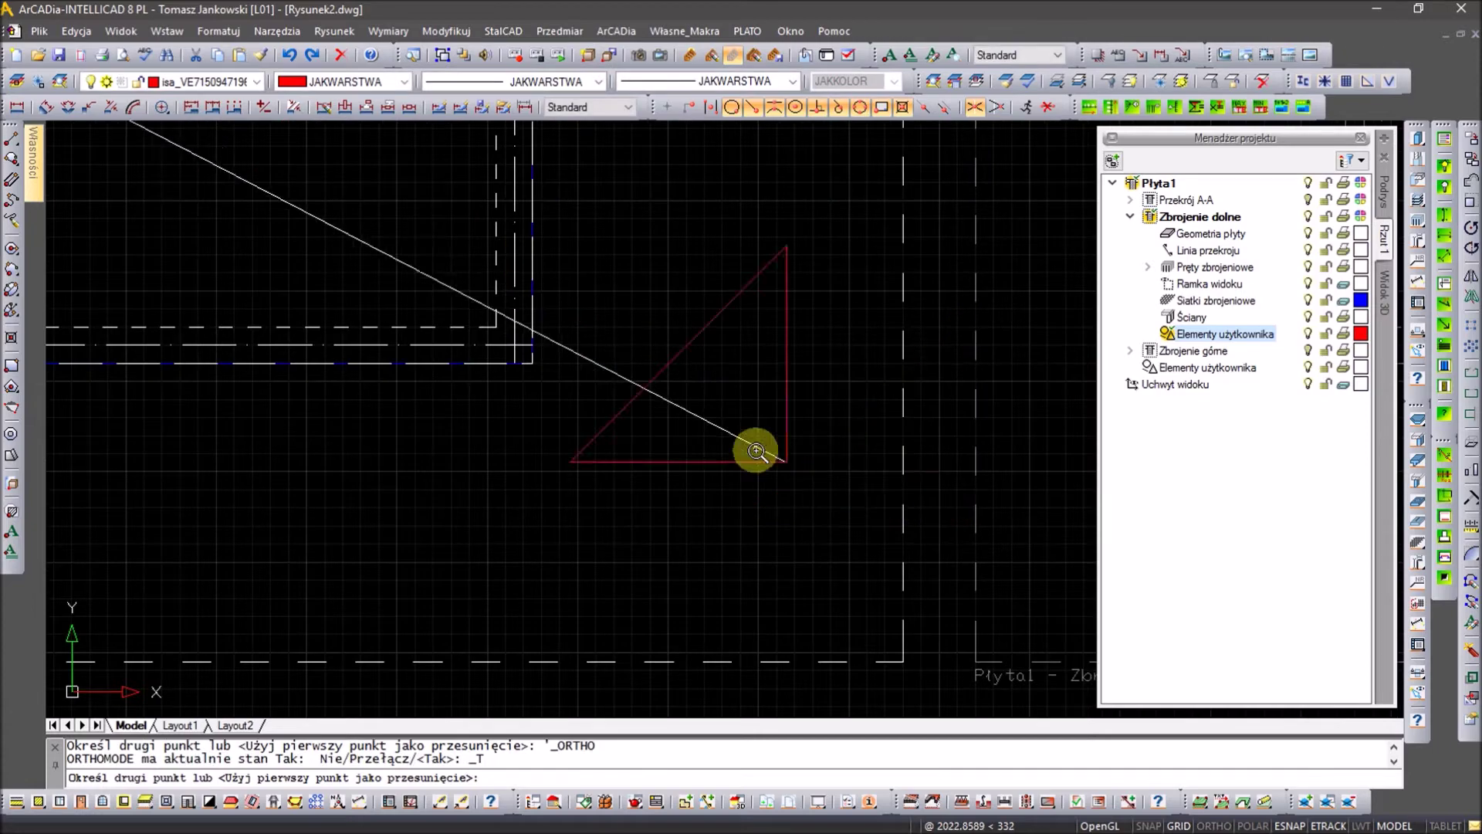
key(Escape)
scroll(629, 442, down, 3)
scroll(438, 326, up, 1)
scroll(530, 457, down, 1)
scroll(425, 280, up, 3)
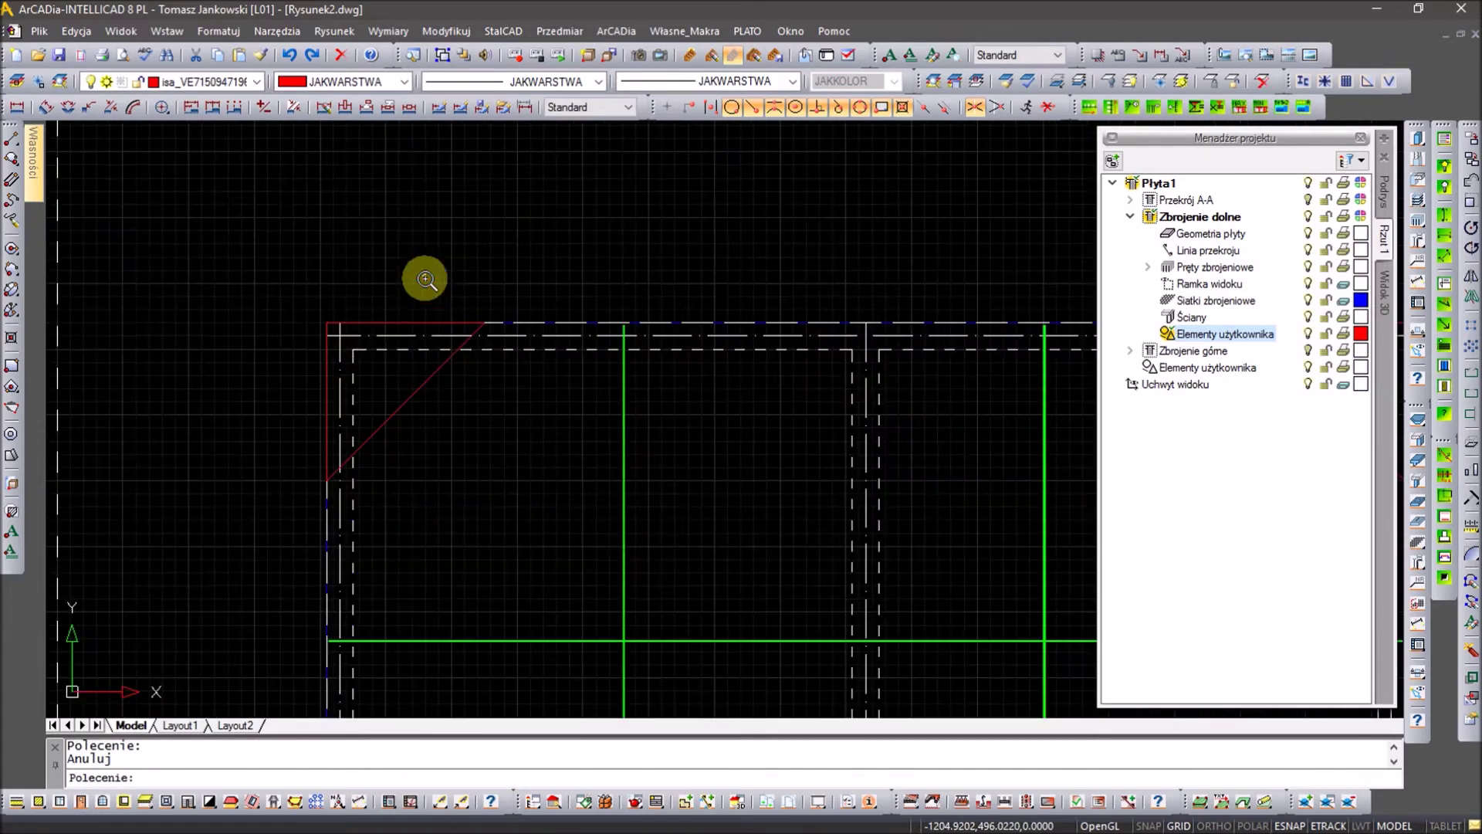
scroll(540, 324, up, 1)
scroll(540, 339, up, 1)
scroll(552, 340, up, 1)
middle_drag(586, 404, 645, 382)
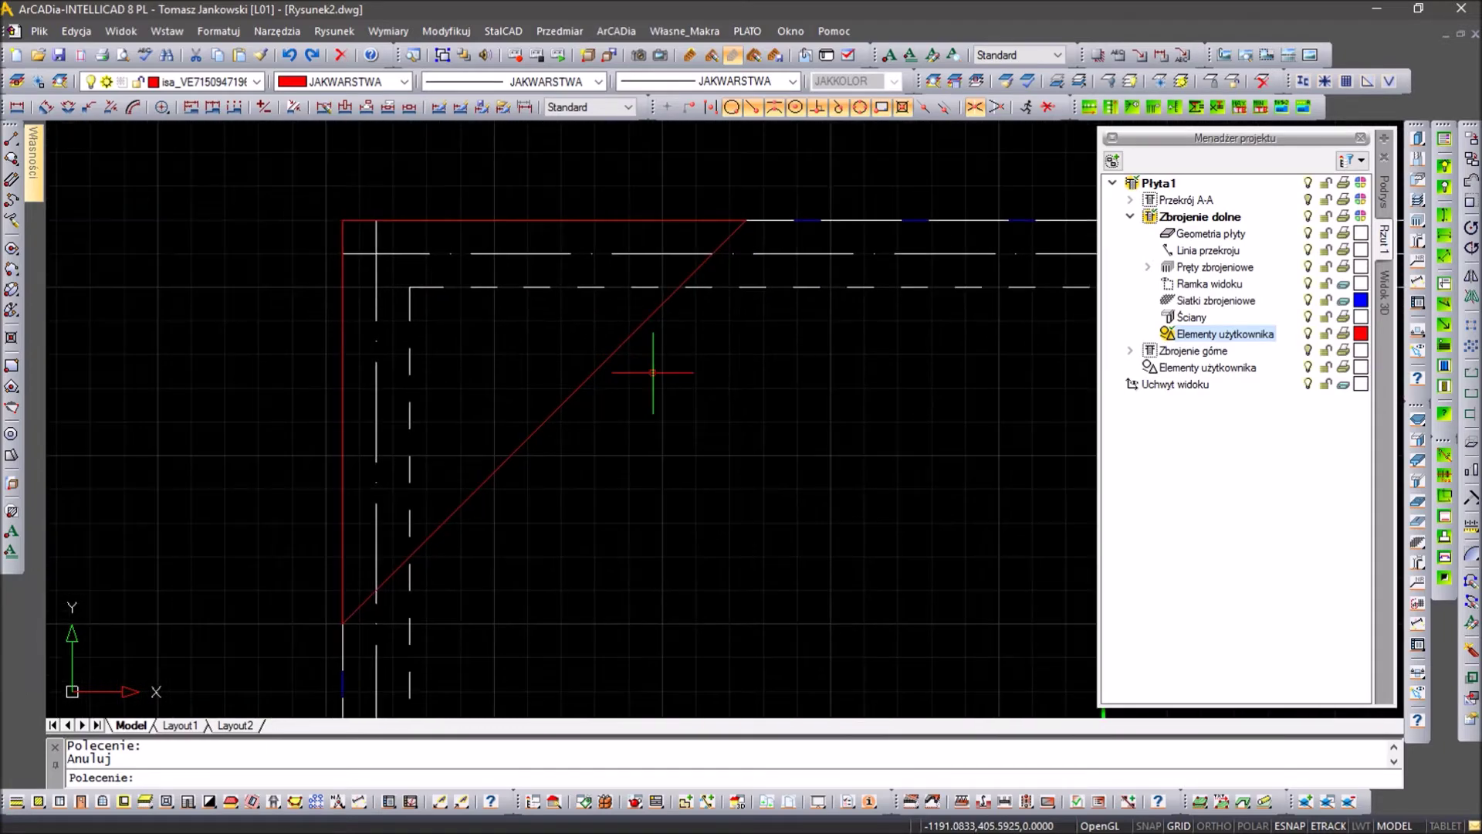
click(1419, 542)
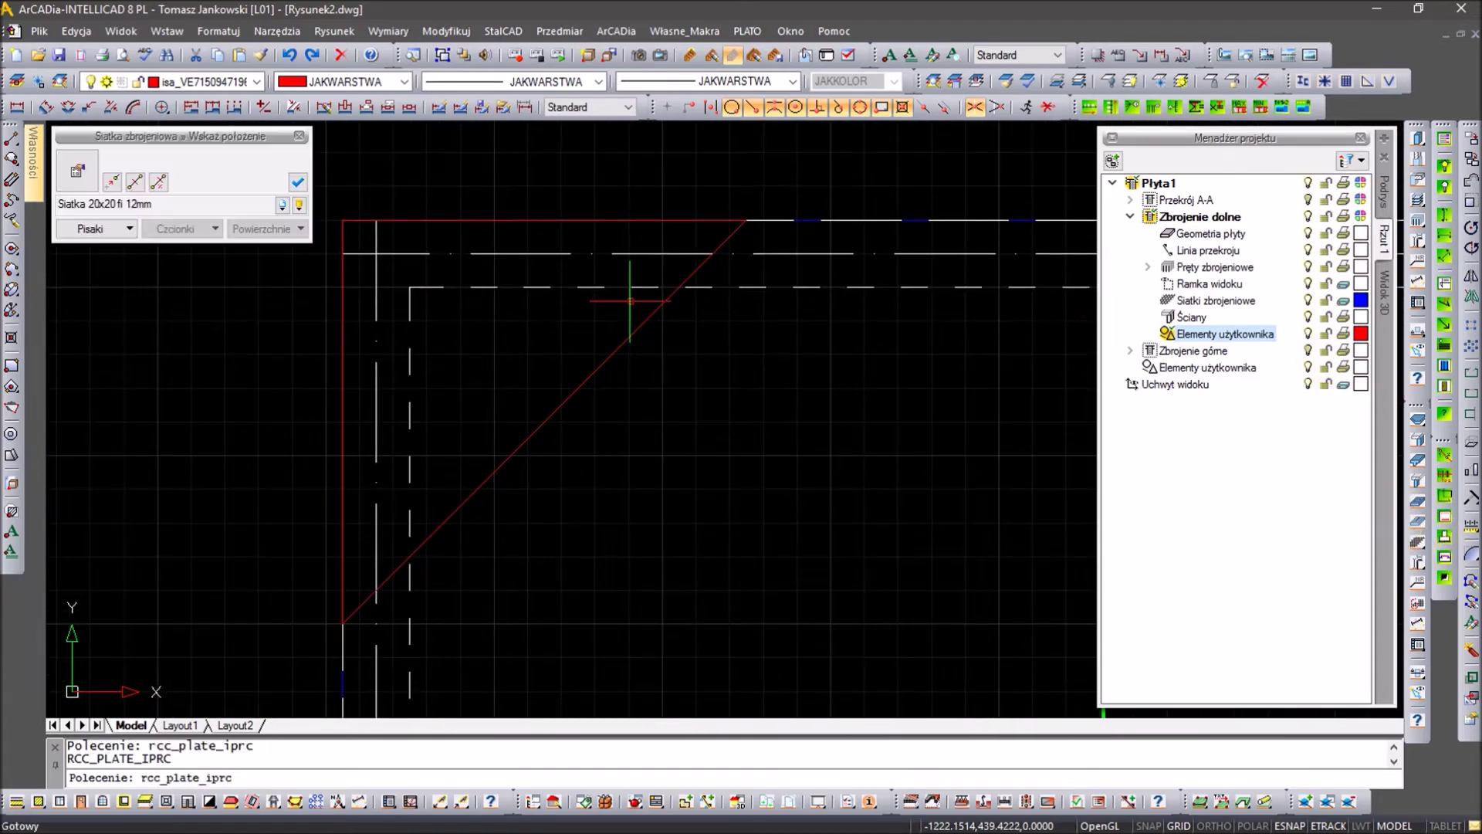
Step: Save mesh type 'Naroże fi 12 co 10cm' without secondary bars and 2.4 cover offset
click(90, 184)
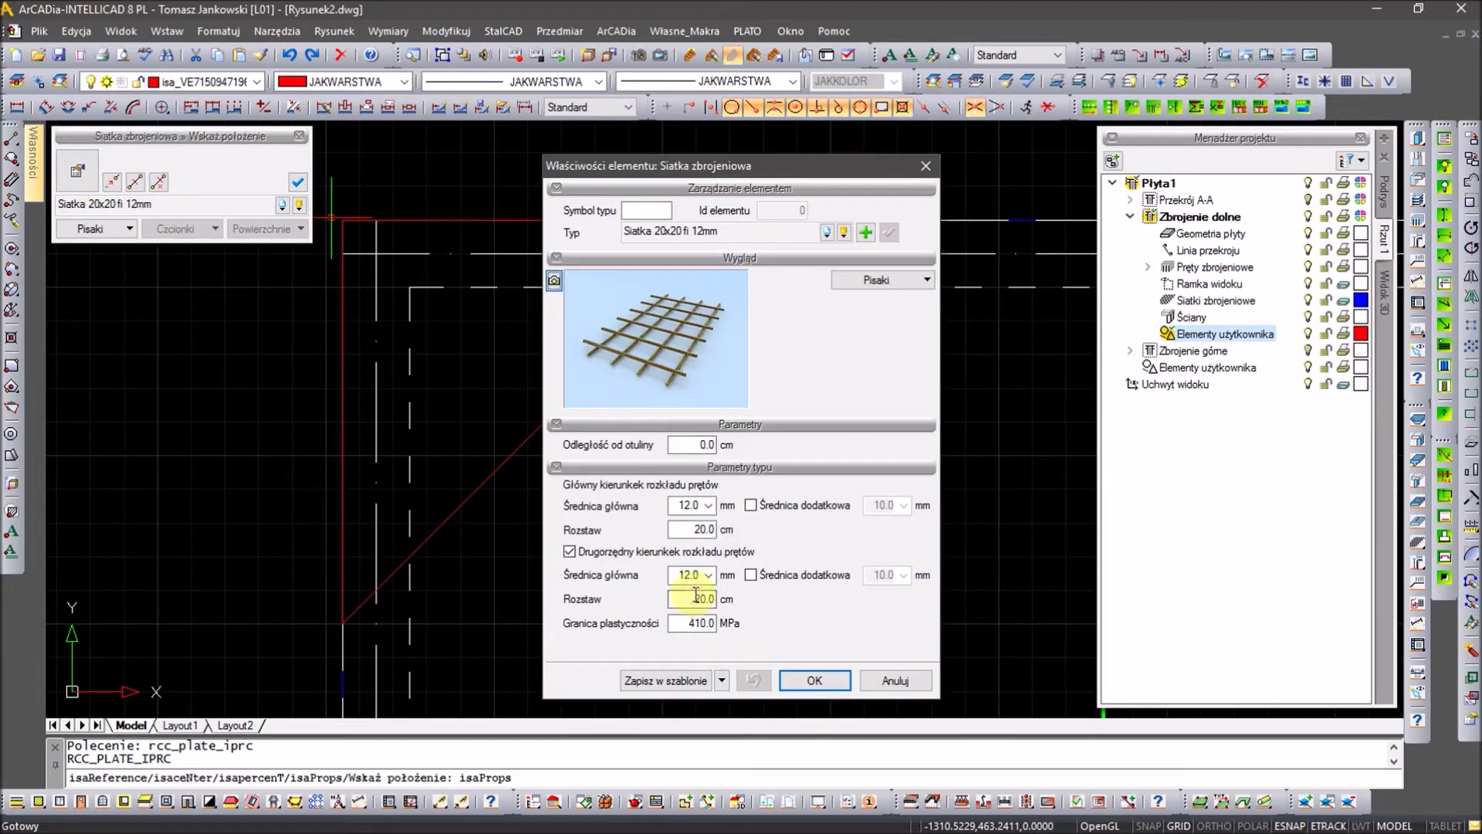
click(656, 551)
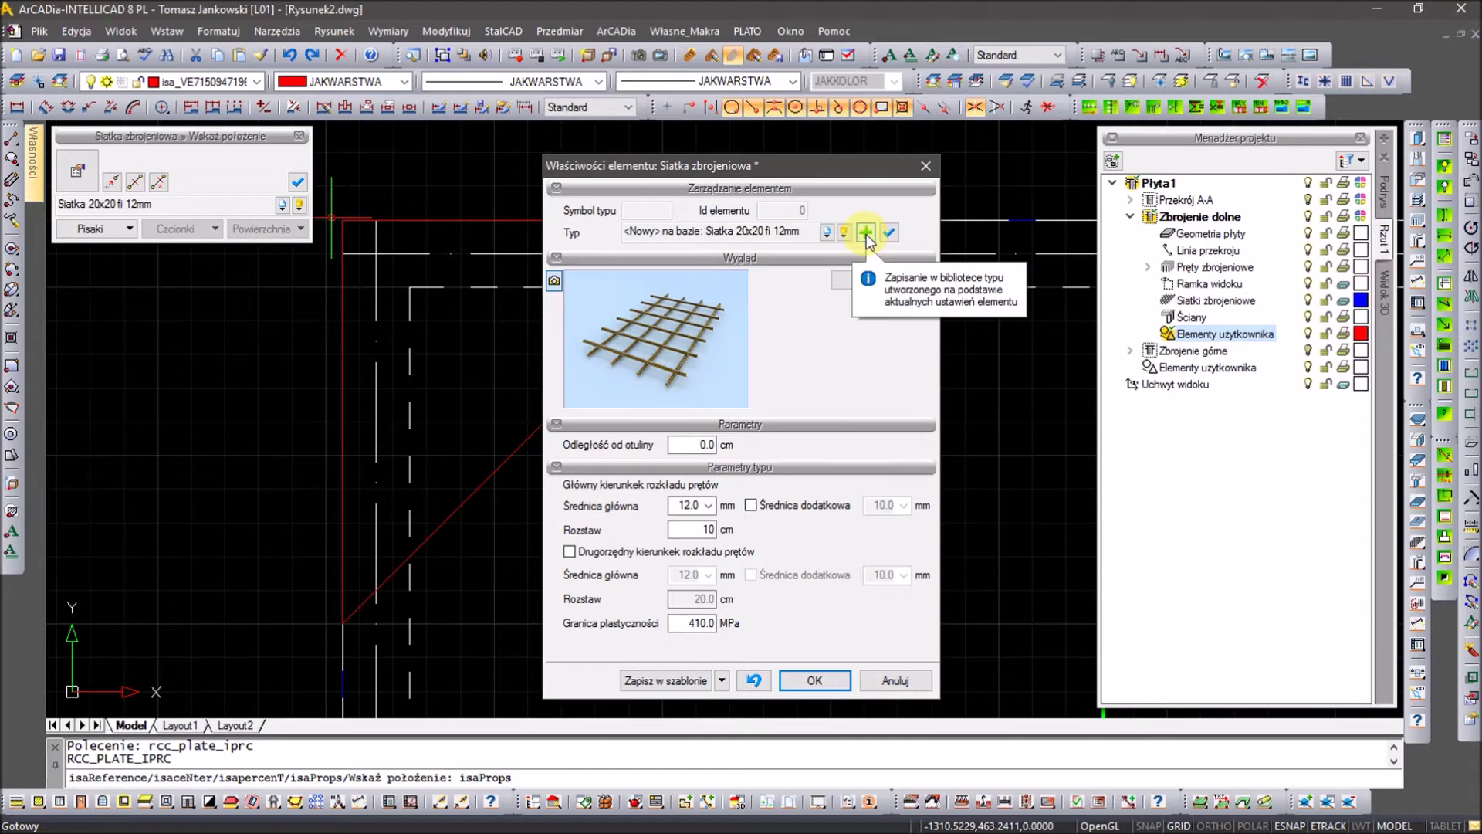
click(866, 233)
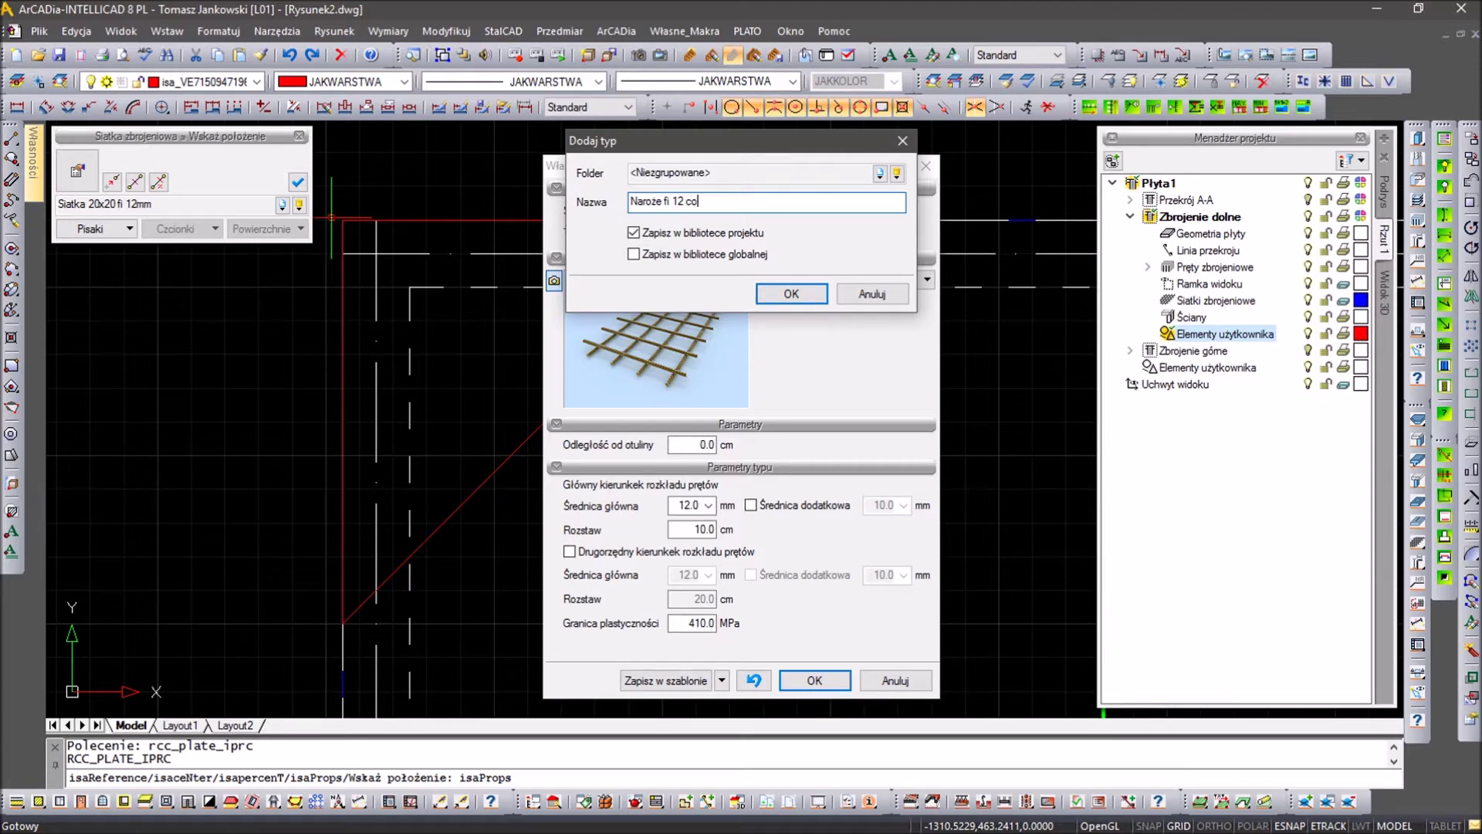
text(Naroże fi 12 co 10cm)
click(787, 292)
double_click(729, 444)
text(2.4)
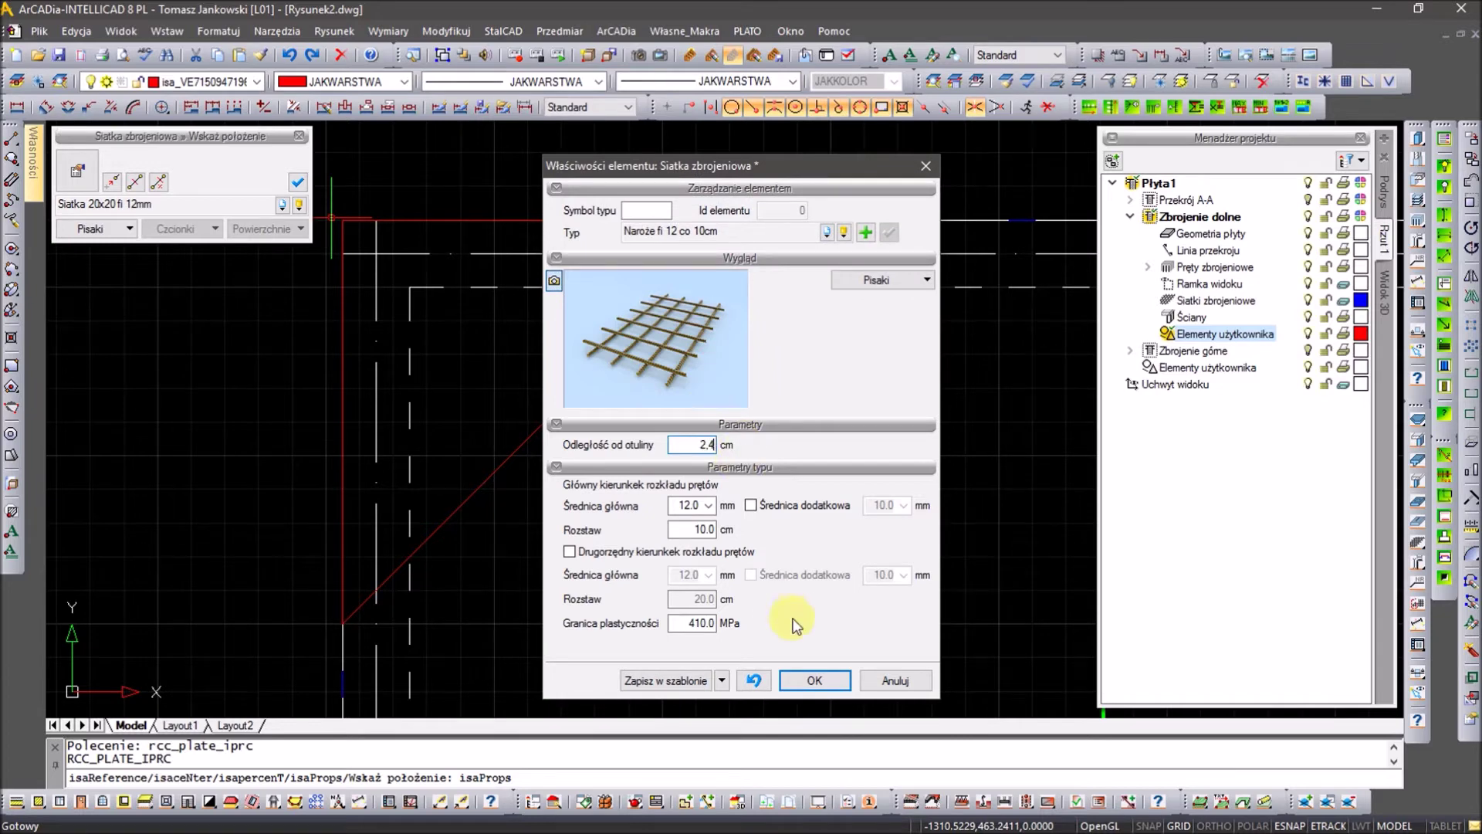
click(816, 681)
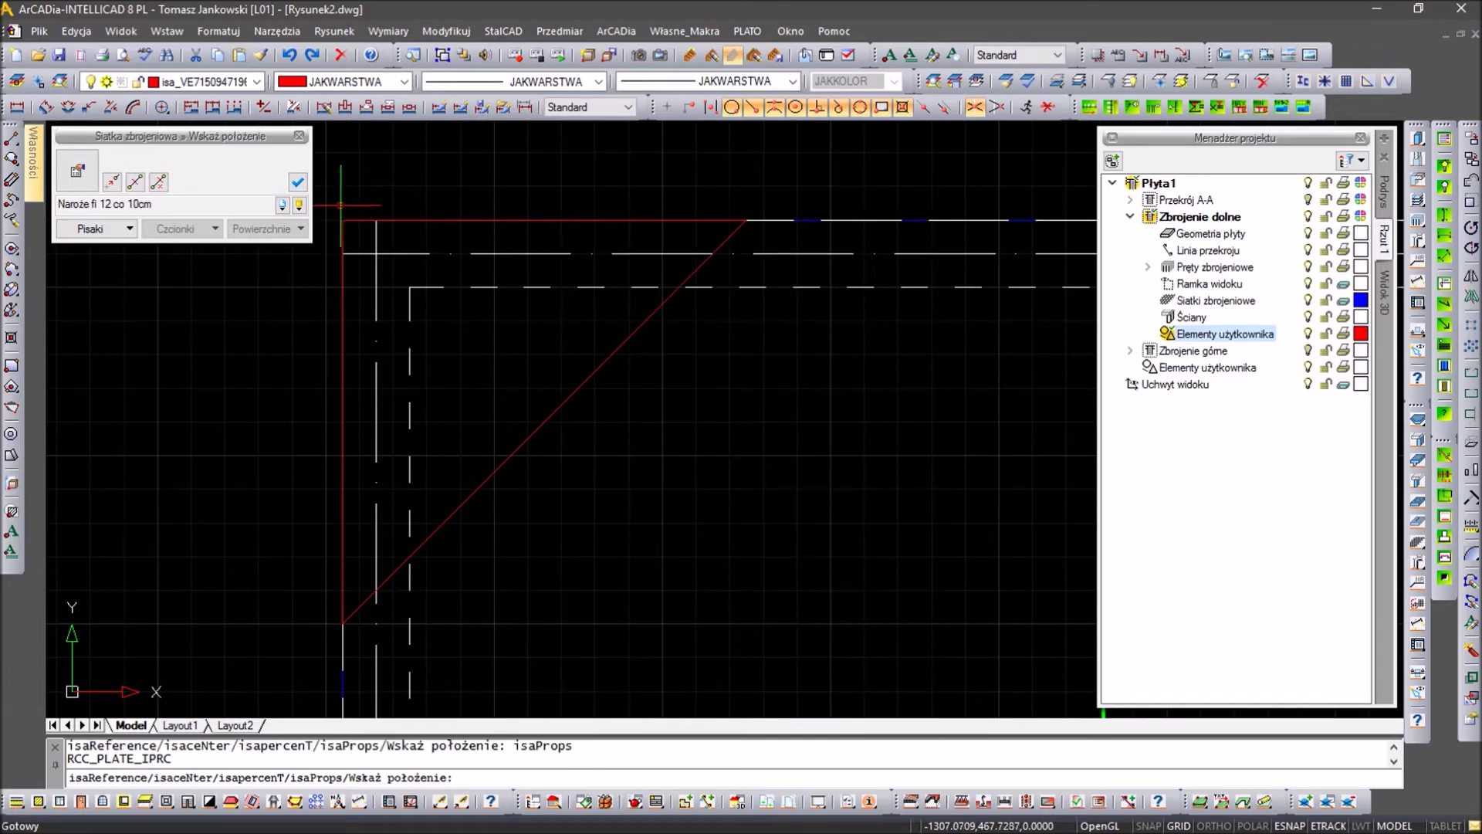
Step: Outline a first trial mesh along the top-left diagonal, then restart mesh placement
click(745, 220)
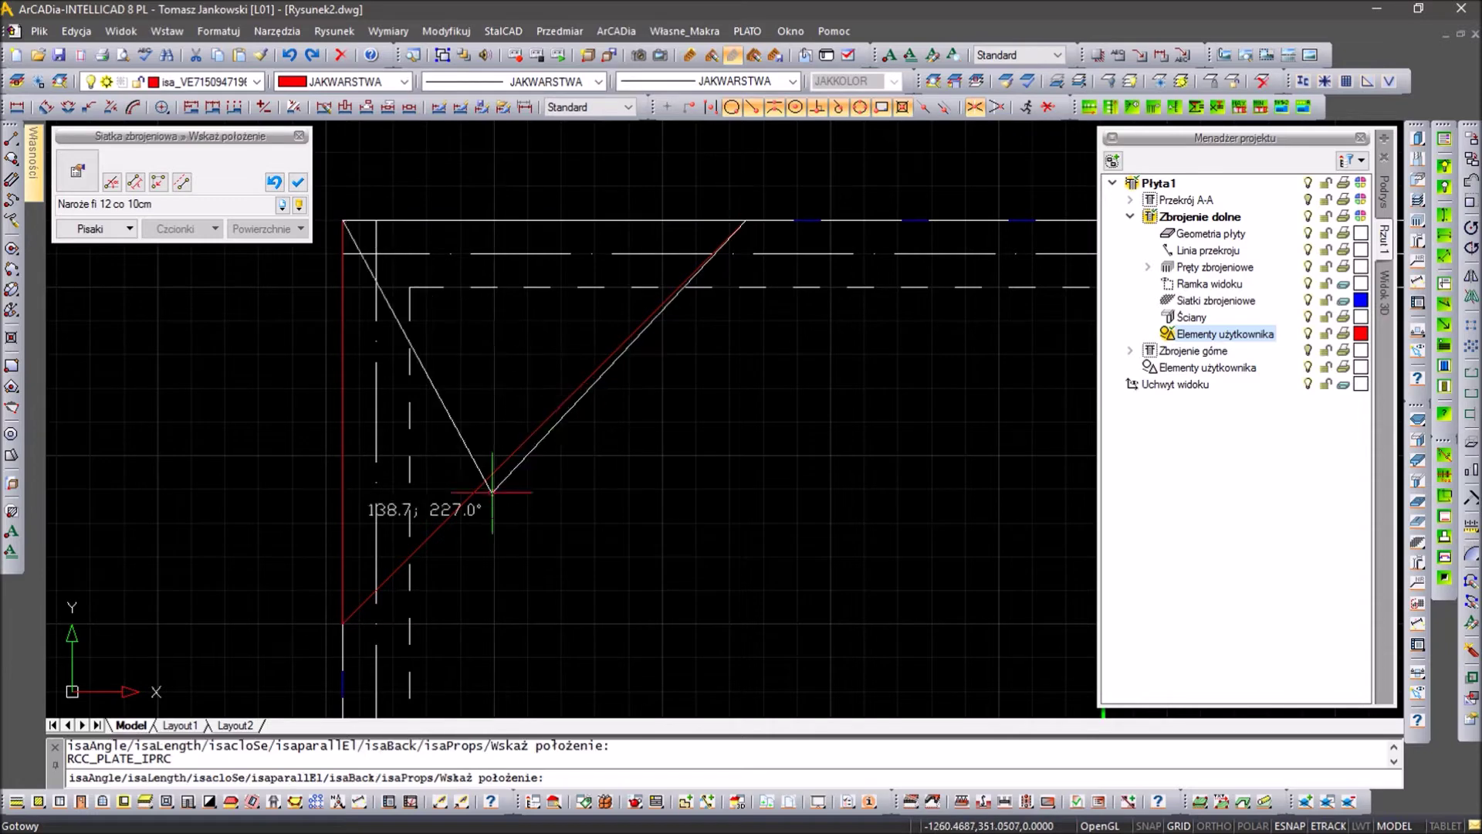
click(342, 622)
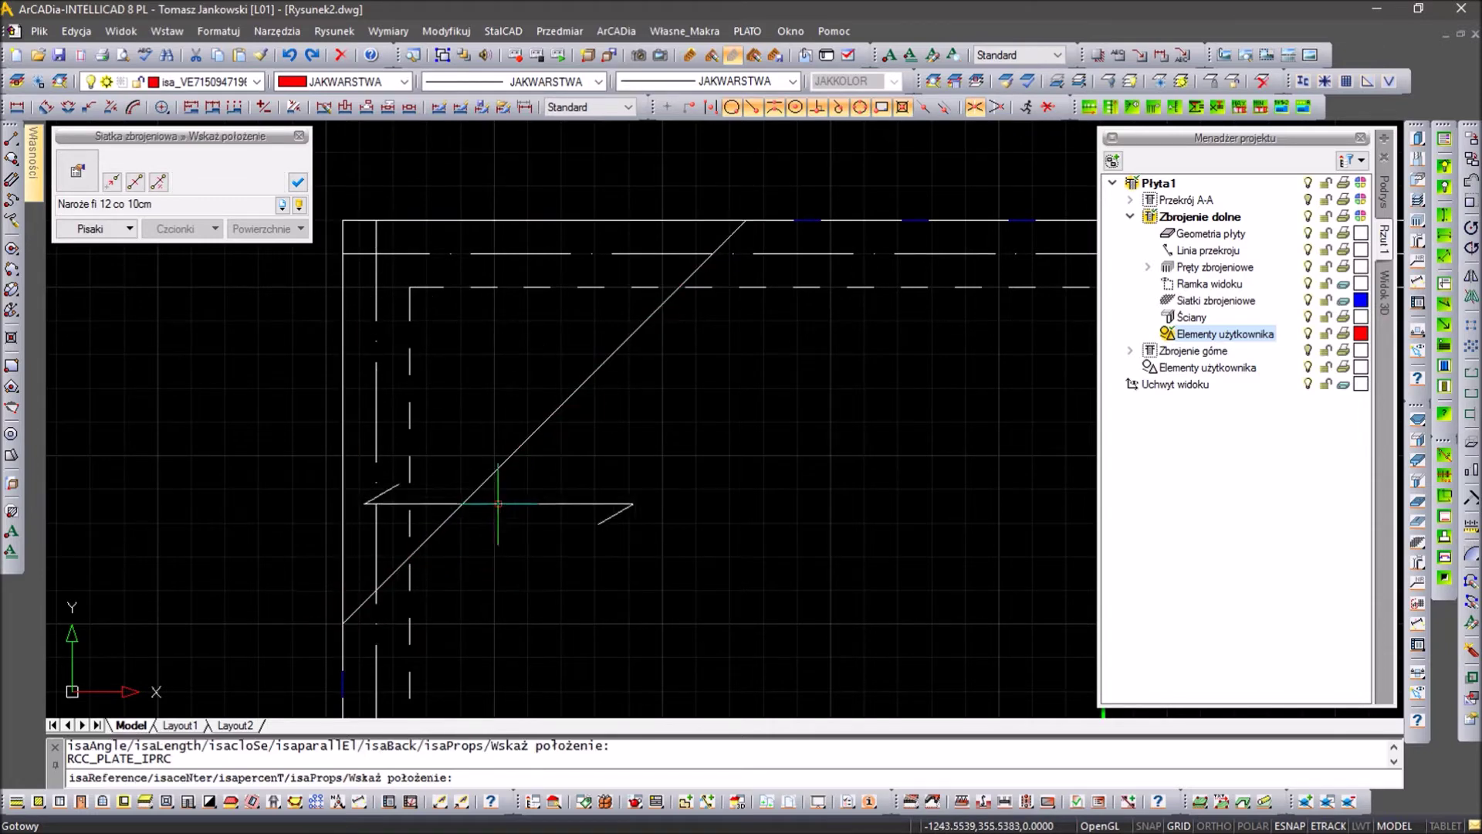
click(469, 498)
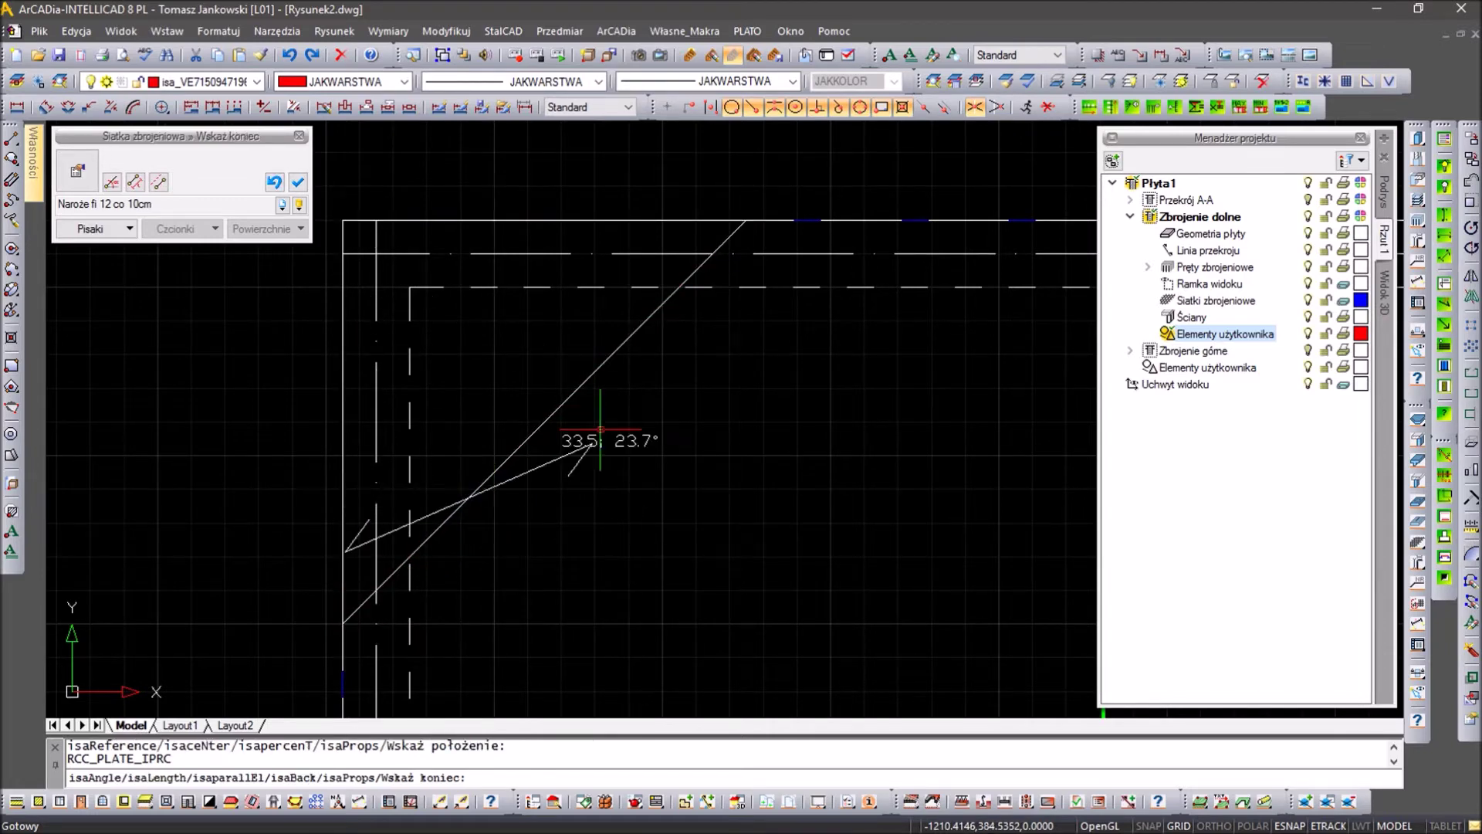
click(640, 327)
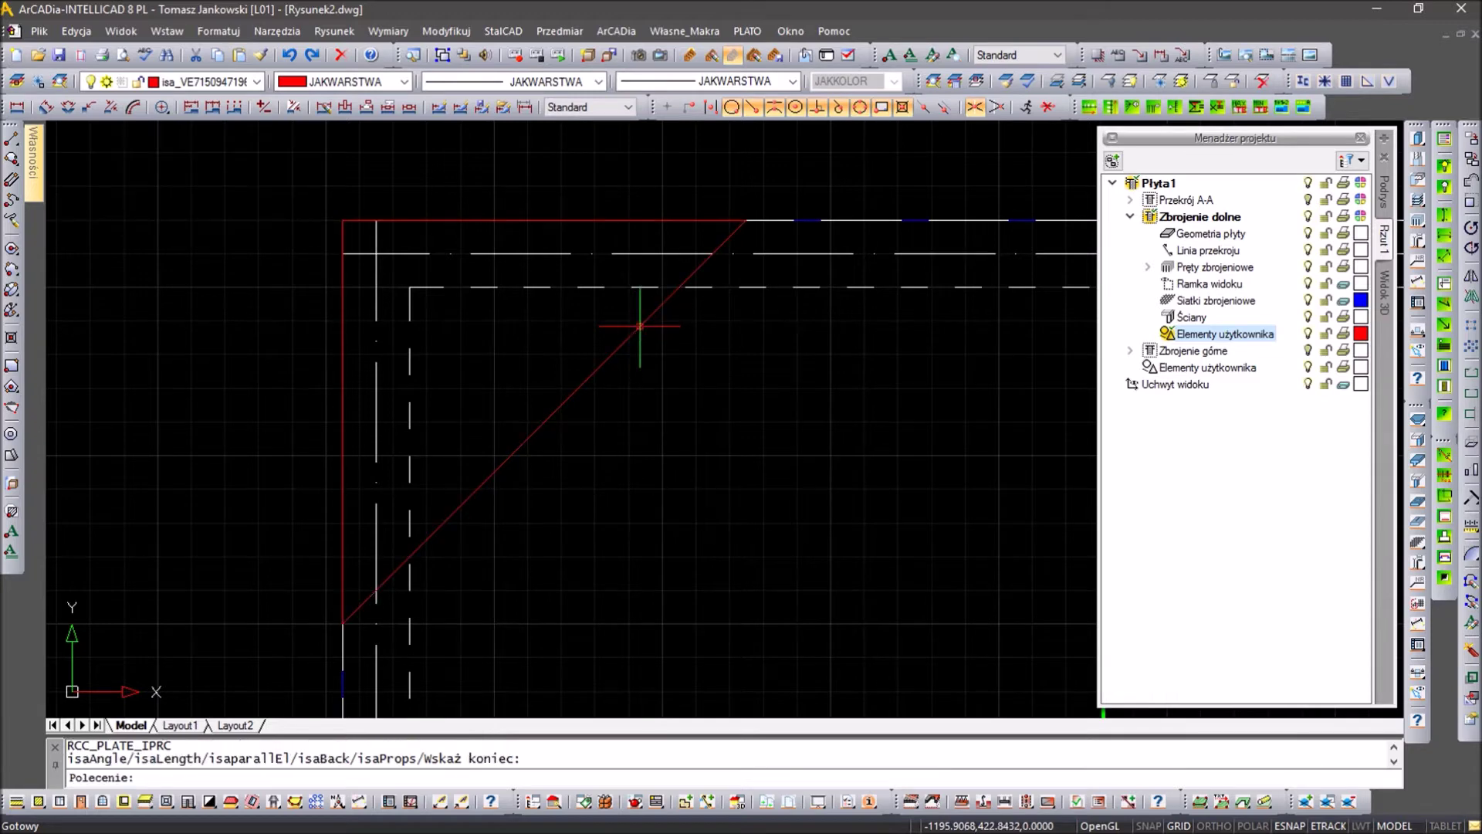
key(Return)
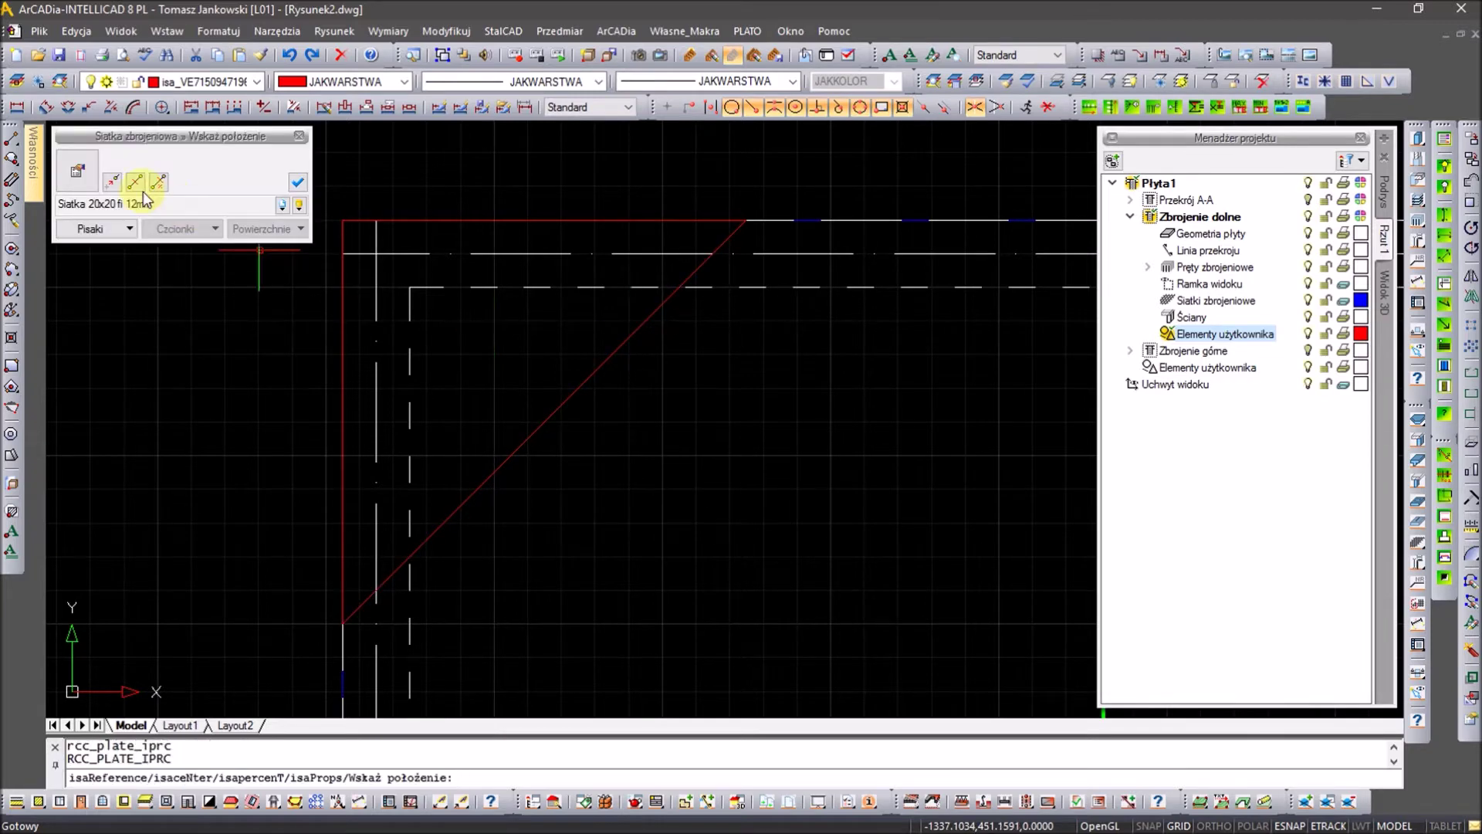
Step: Choose the Naroże fi 12 co 10cm mesh type with 2.4 cover offset
click(78, 173)
click(826, 234)
click(741, 243)
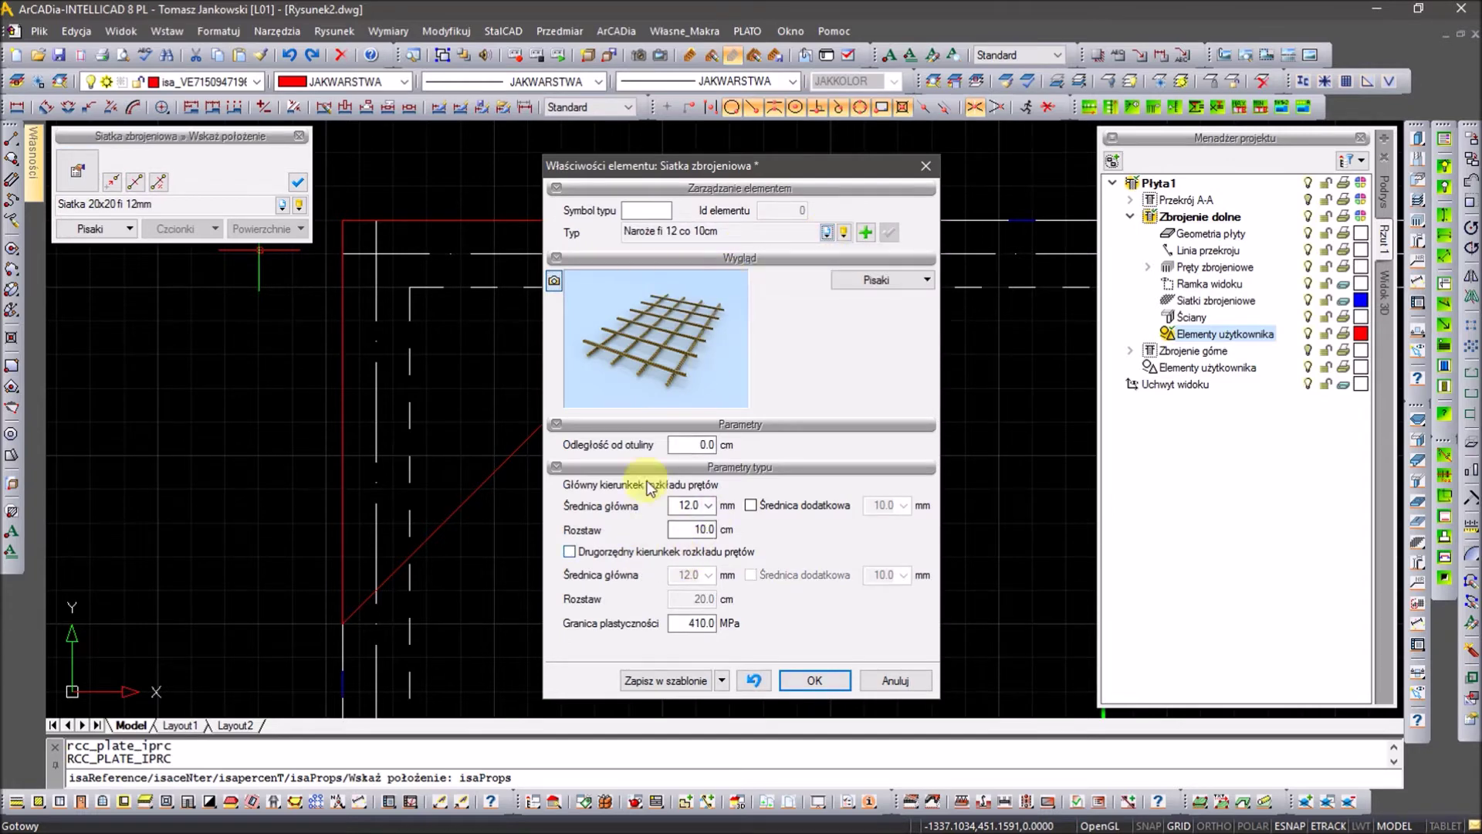
double_click(691, 445)
click(810, 678)
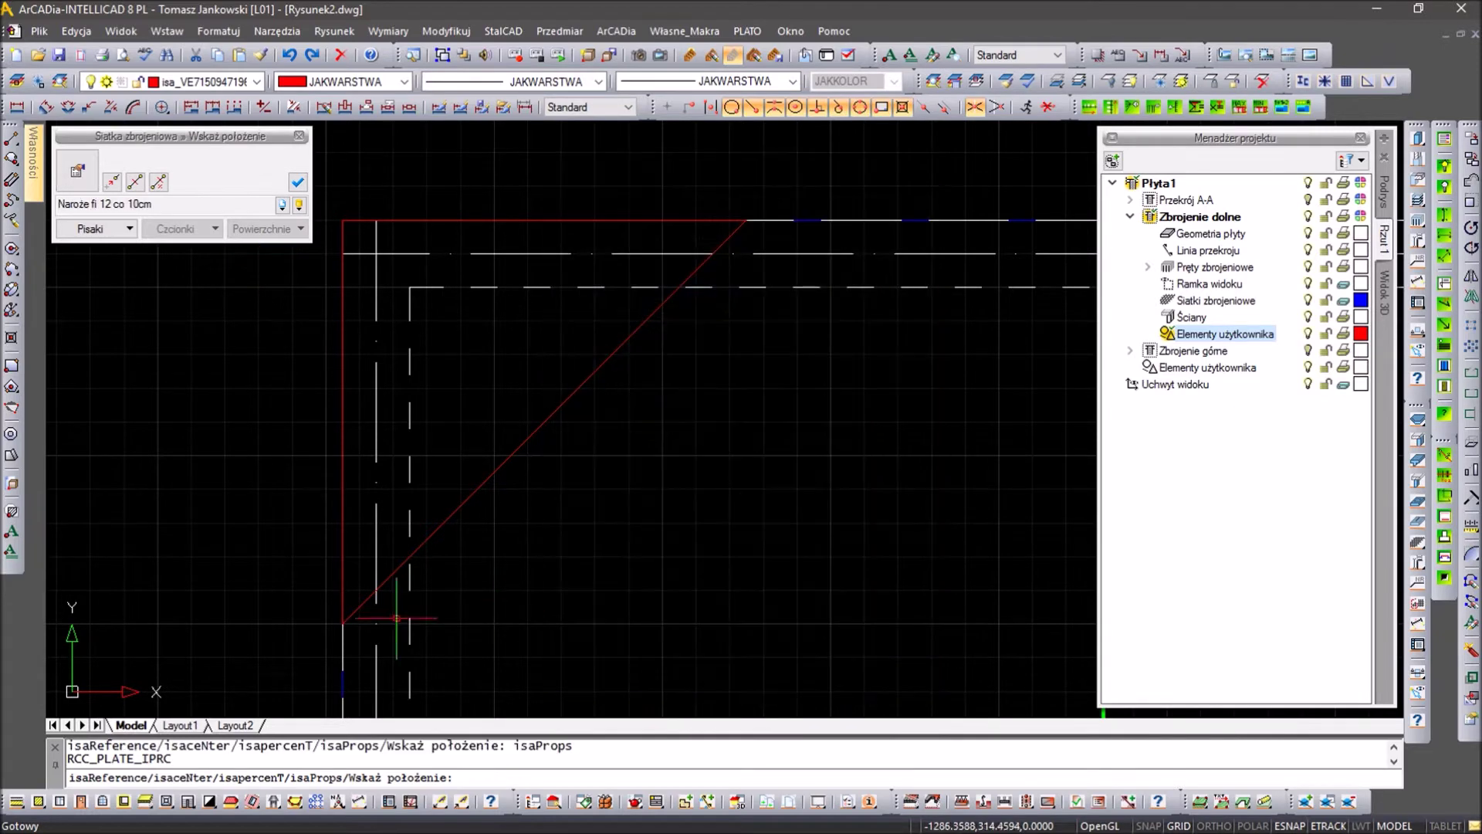
Step: Fill the top-left corner triangle with the diagonal corner-mesh bars
click(342, 623)
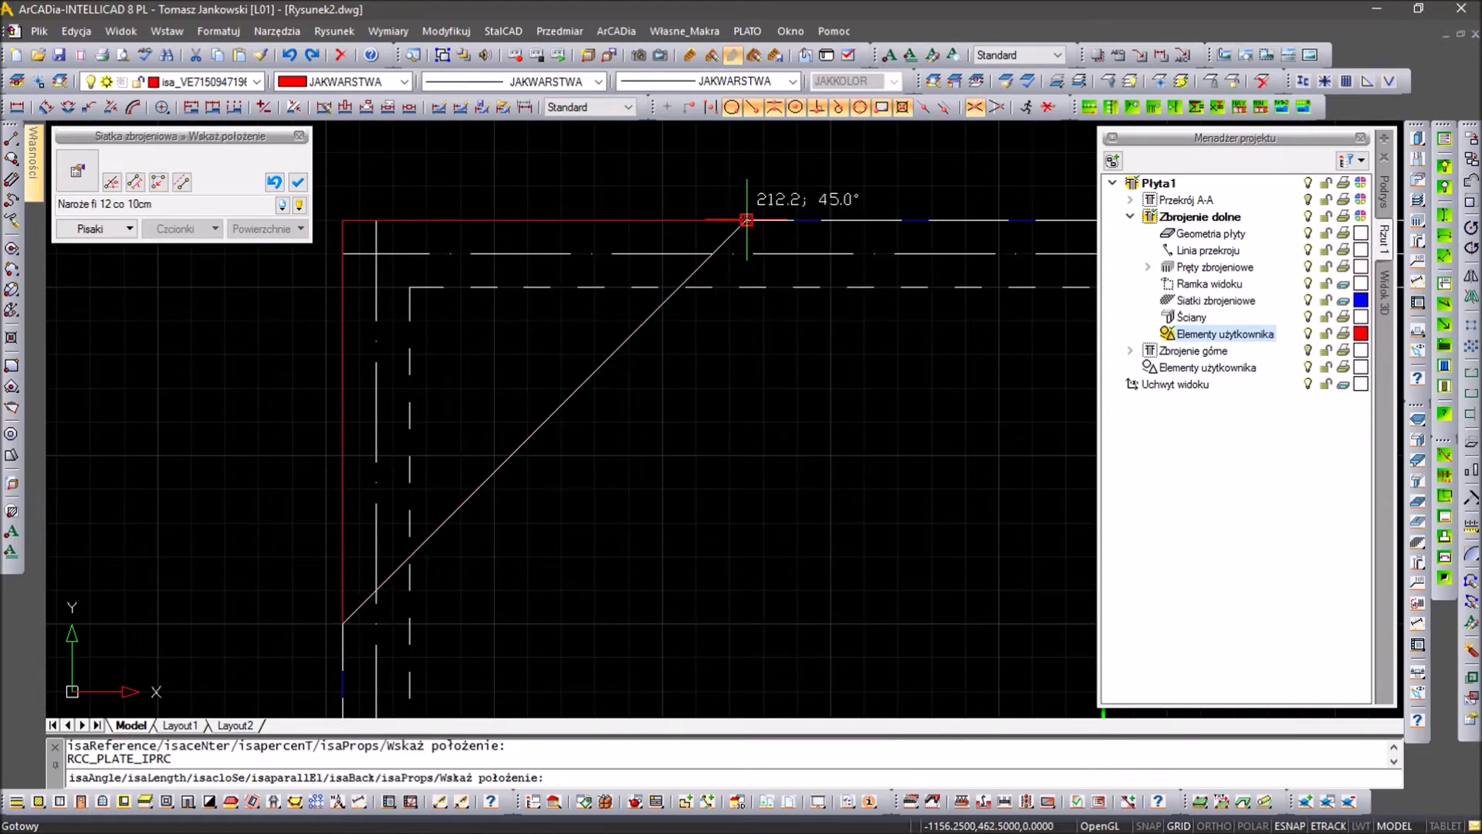
click(342, 220)
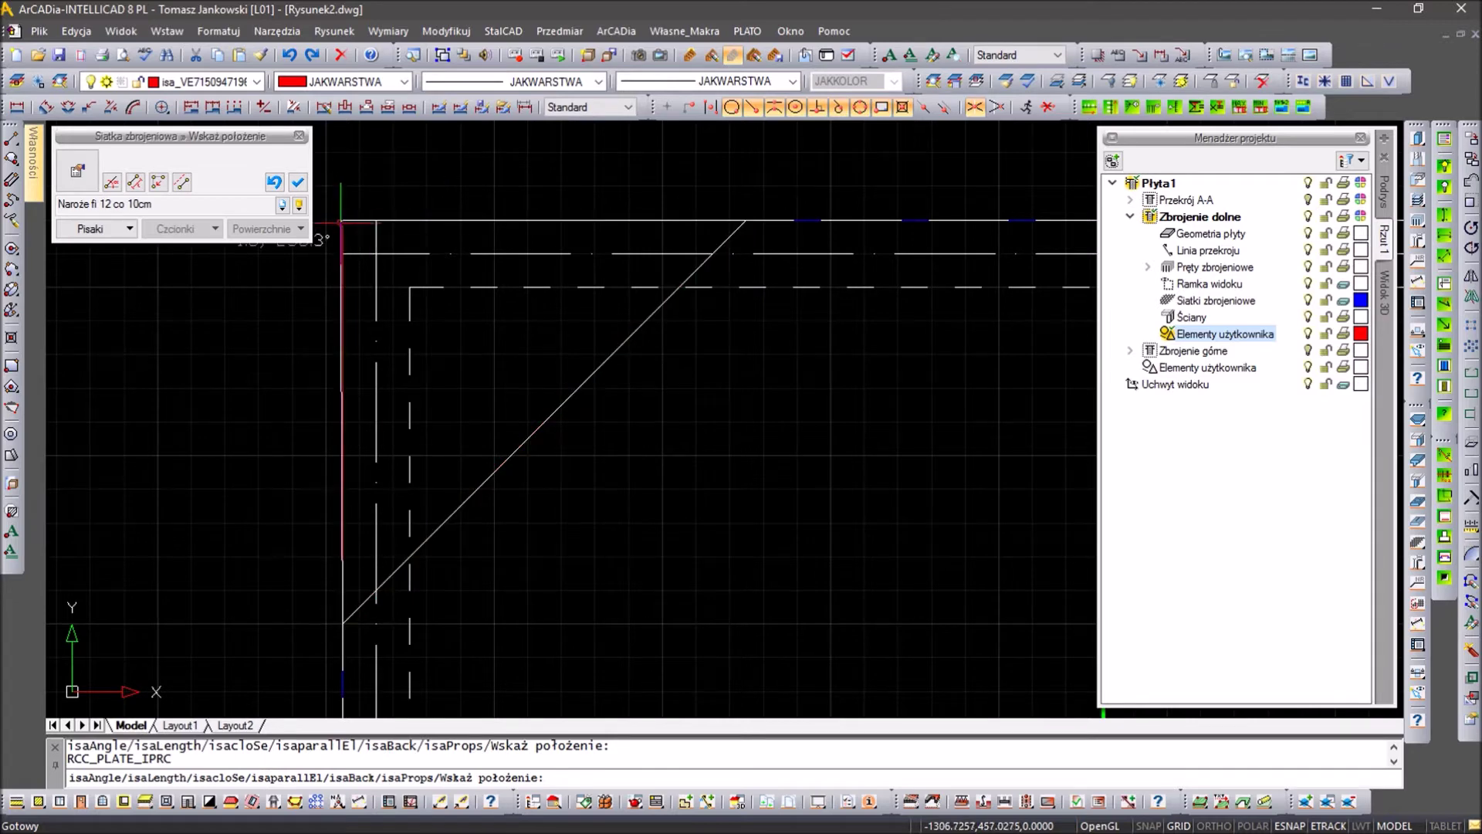
click(508, 448)
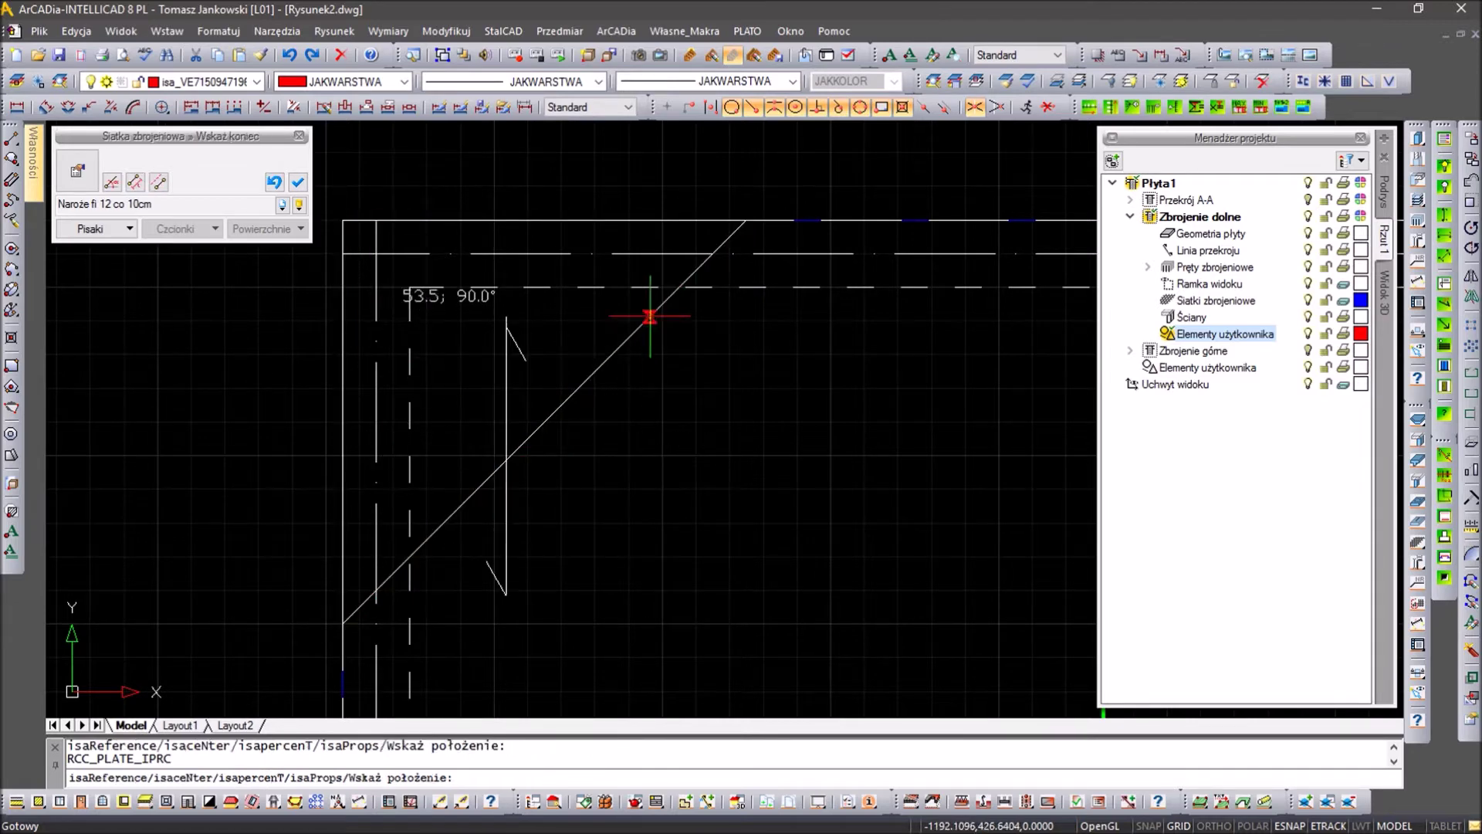
click(661, 307)
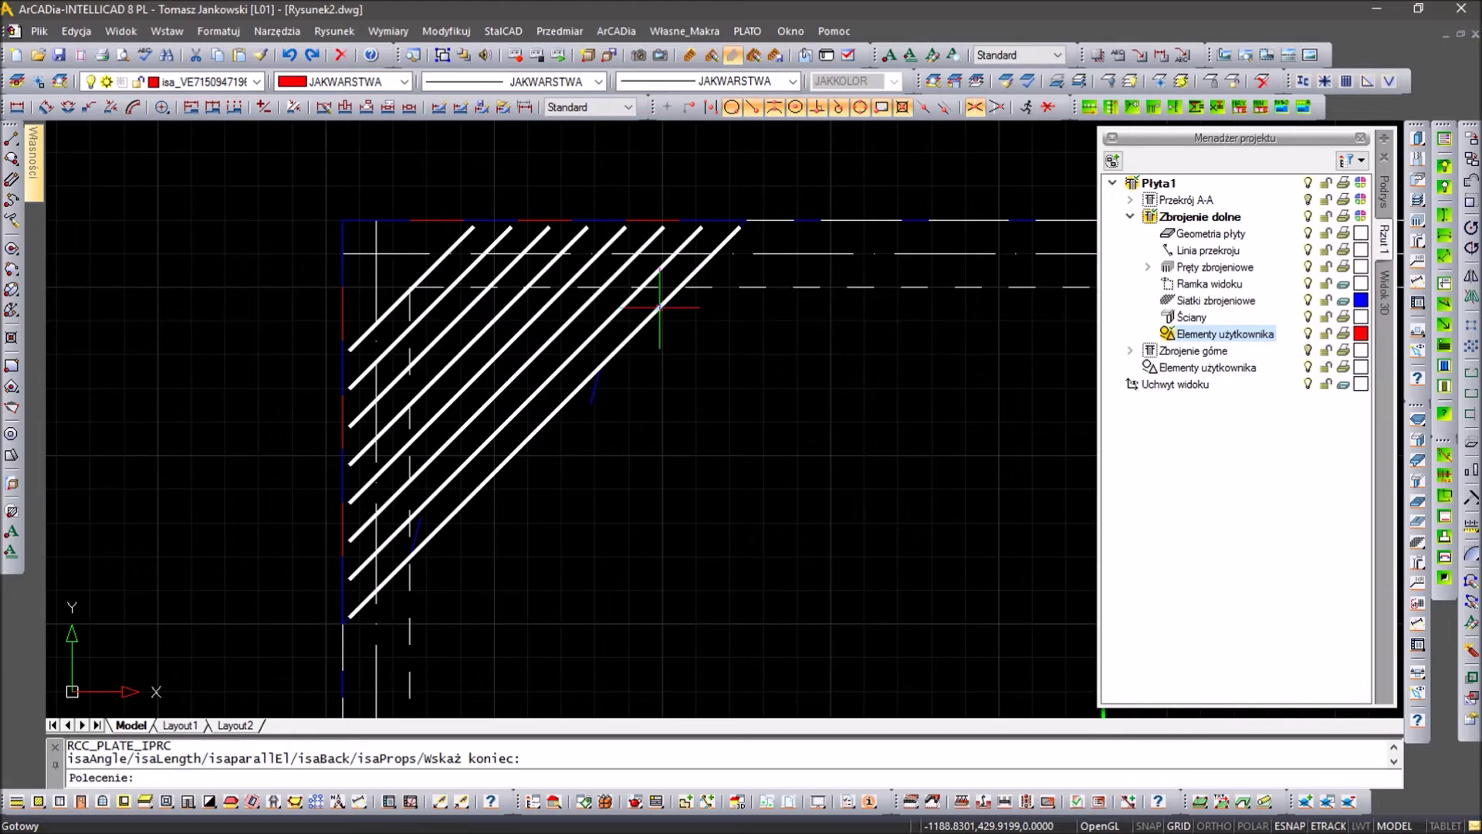
key(Escape)
key(Escape)
scroll(330, 374, down, 4)
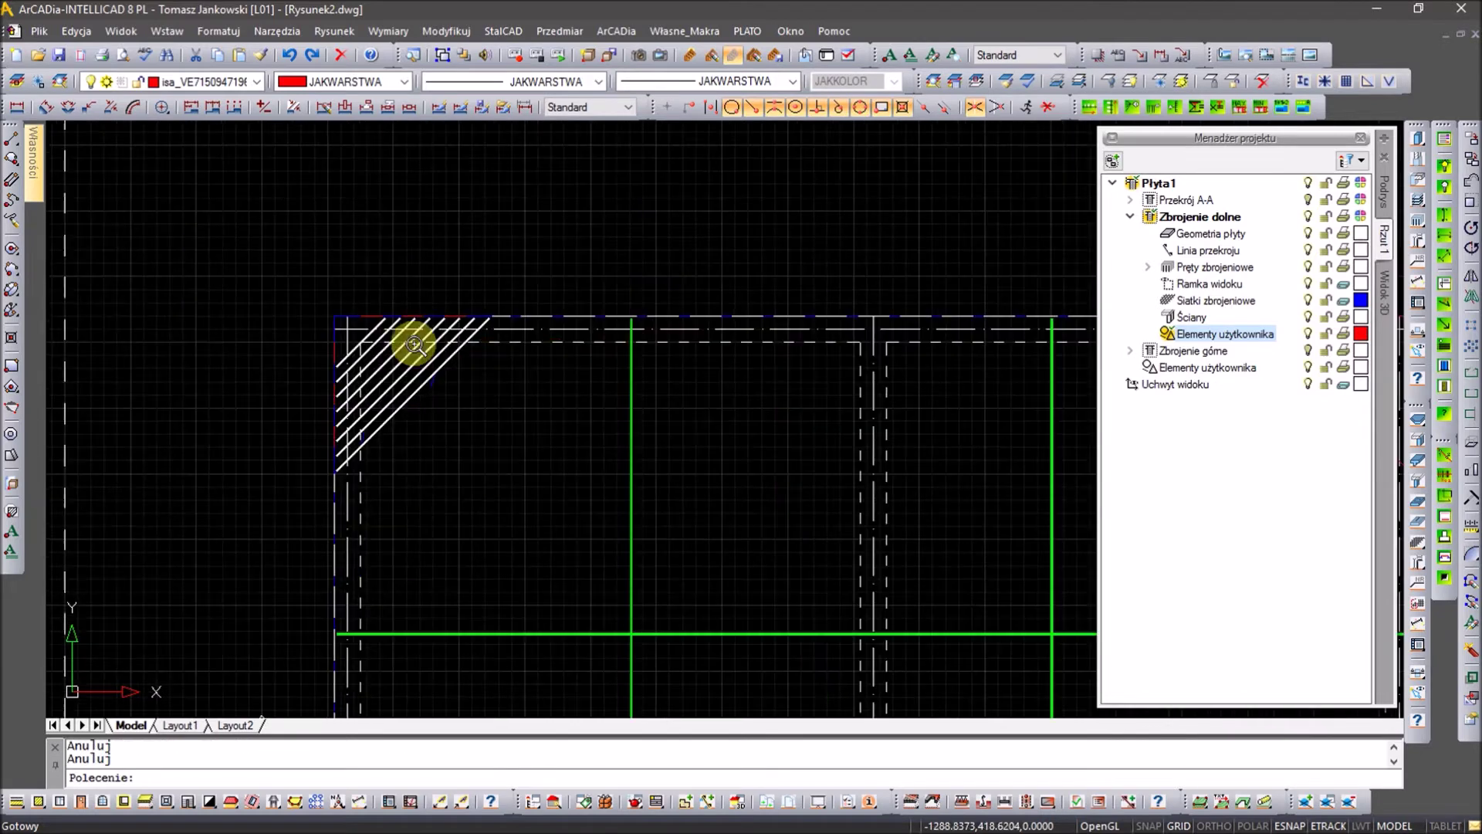
Step: Delete the redundant corner object and bring the slab's top-right corner into view
scroll(491, 316, up, 2)
click(430, 316)
key(Delete)
scroll(433, 316, down, 4)
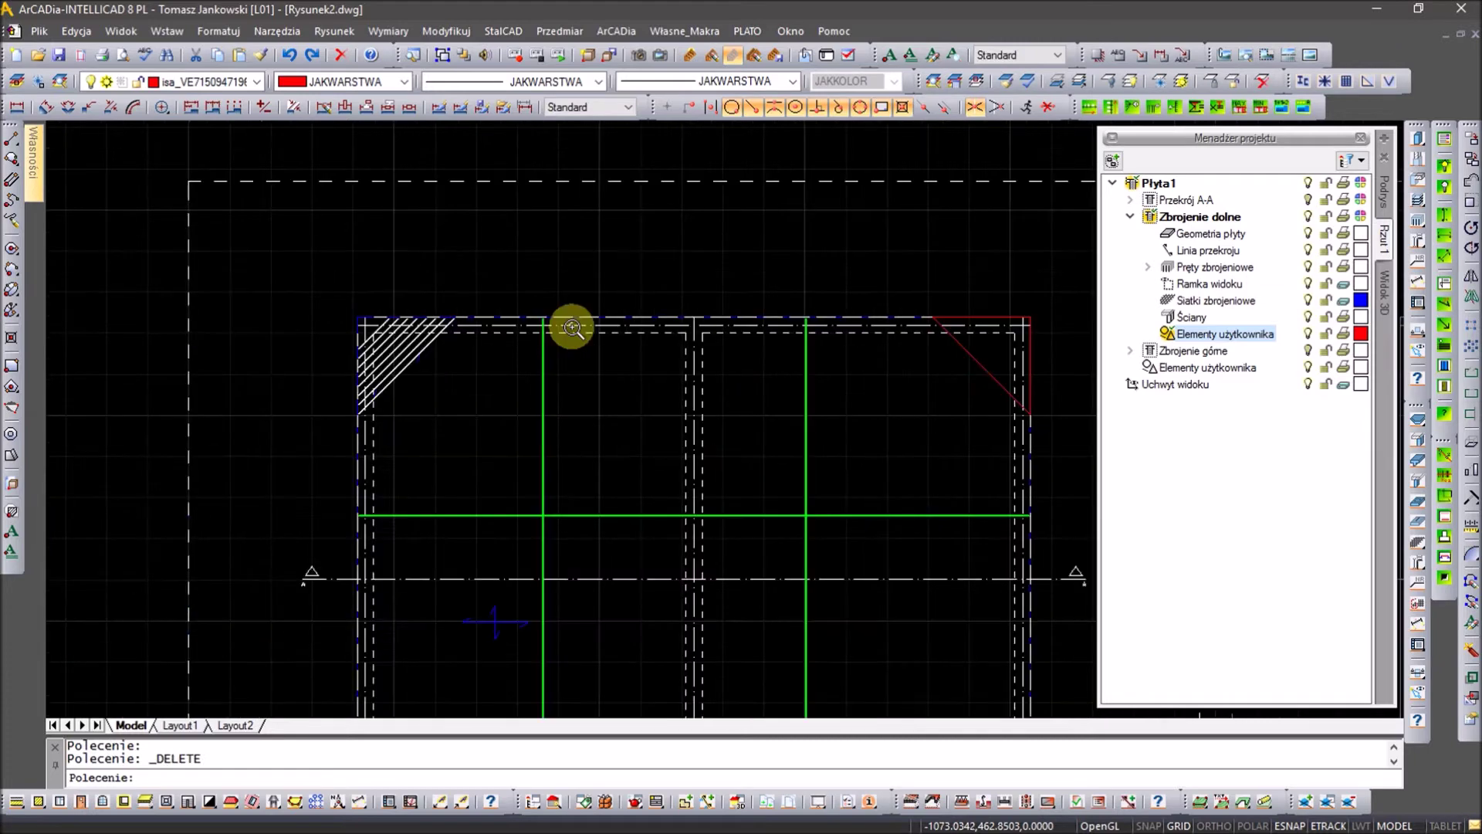
scroll(628, 373, up, 3)
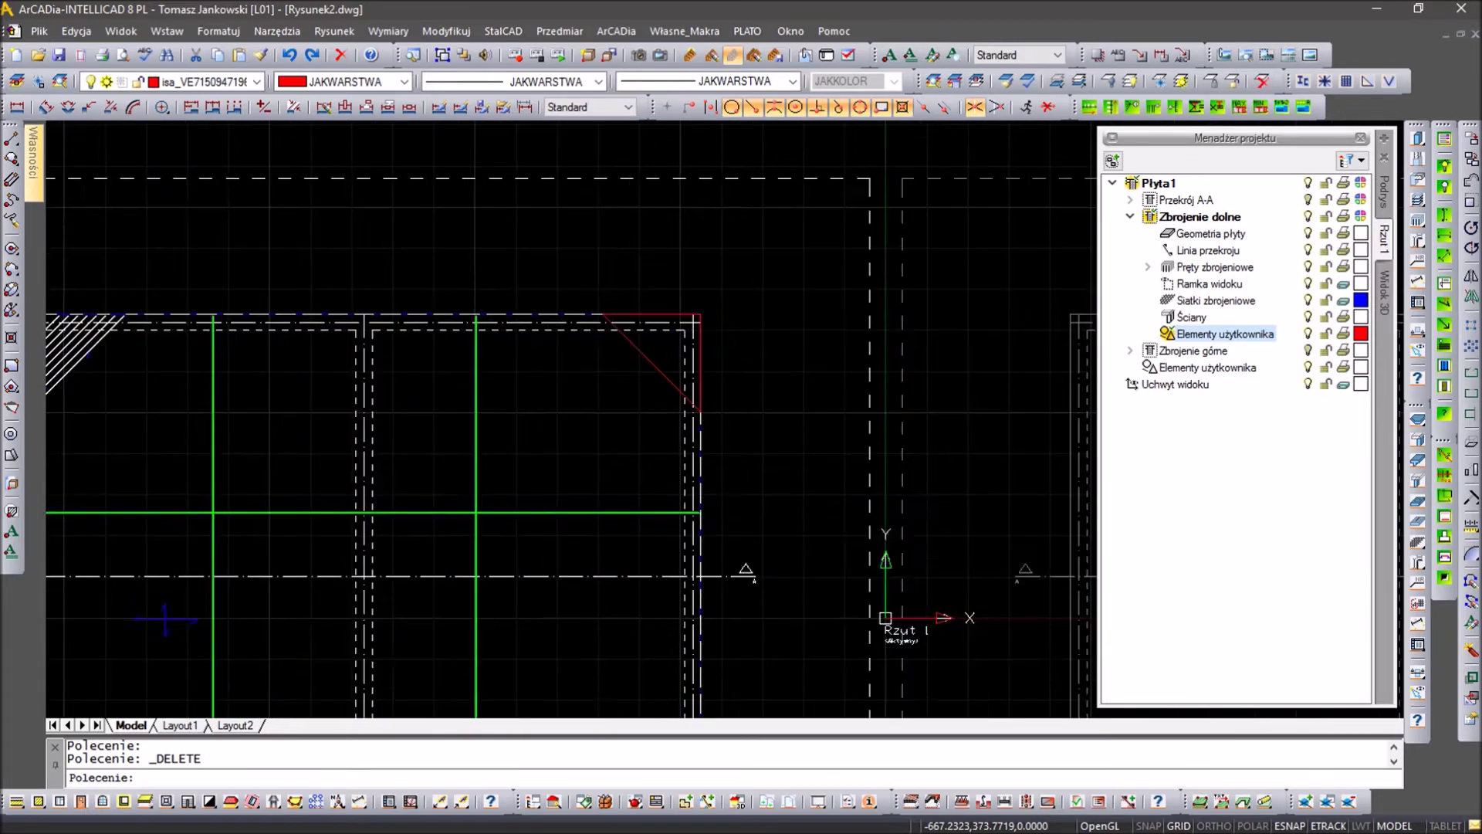
scroll(682, 340, up, 3)
mouse_move(682, 340)
middle_down()
mouse_move(543, 355)
mouse_move(461, 337)
middle_up()
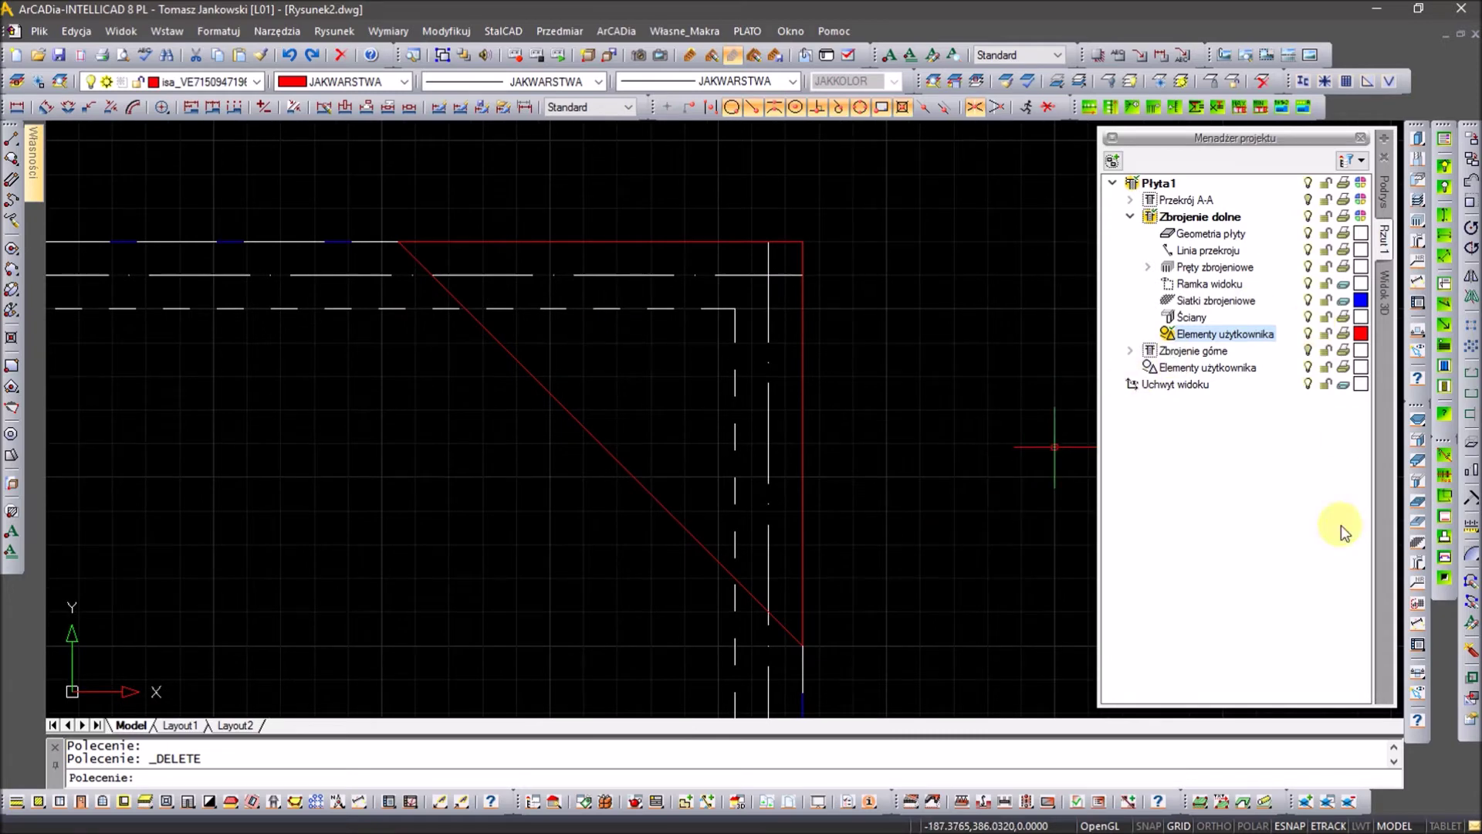
Step: Start another corner mesh with the cover offset set to 2.4
click(1421, 538)
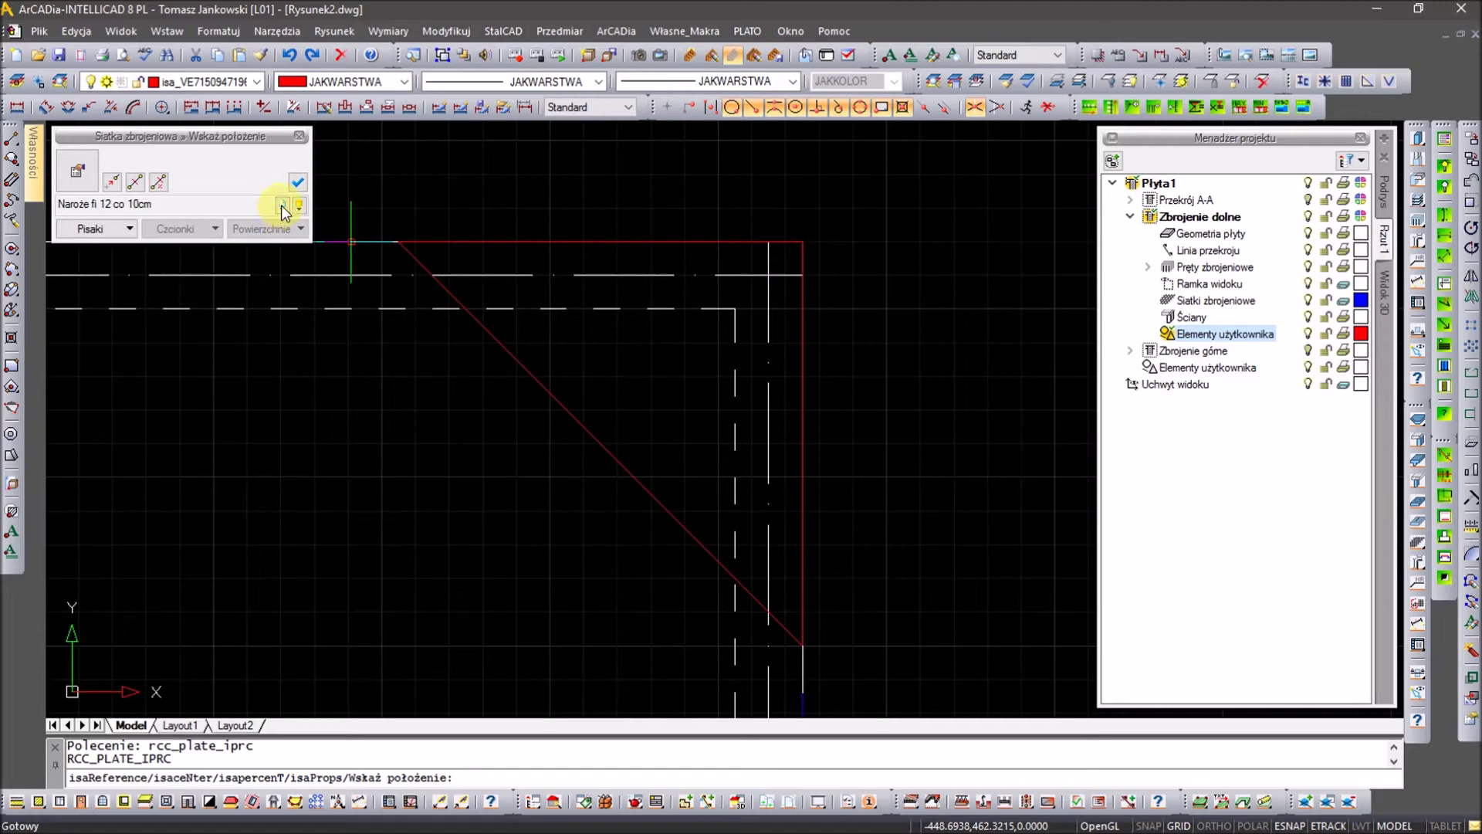
click(77, 170)
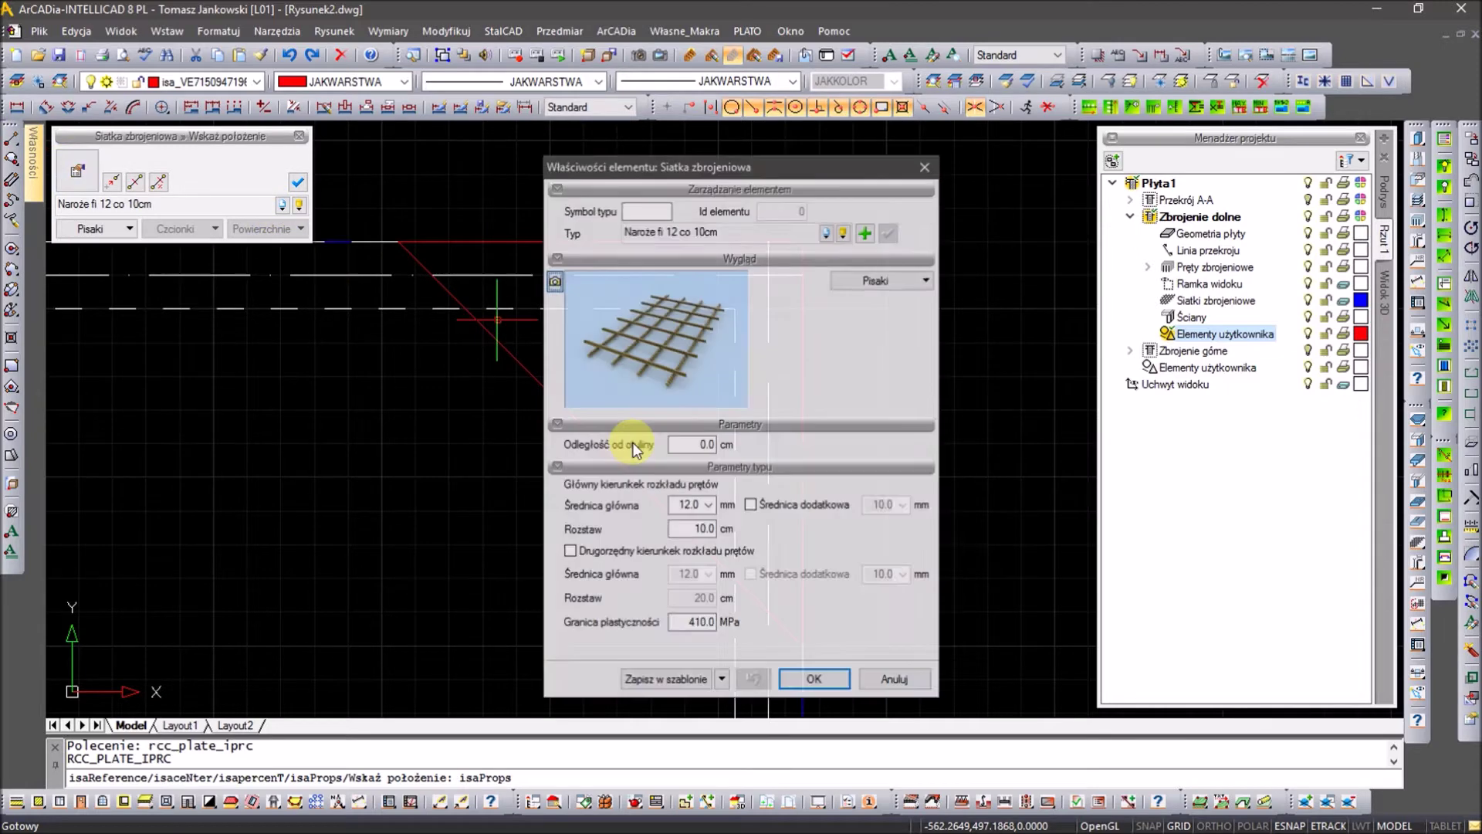
double_click(686, 444)
text(2.4)
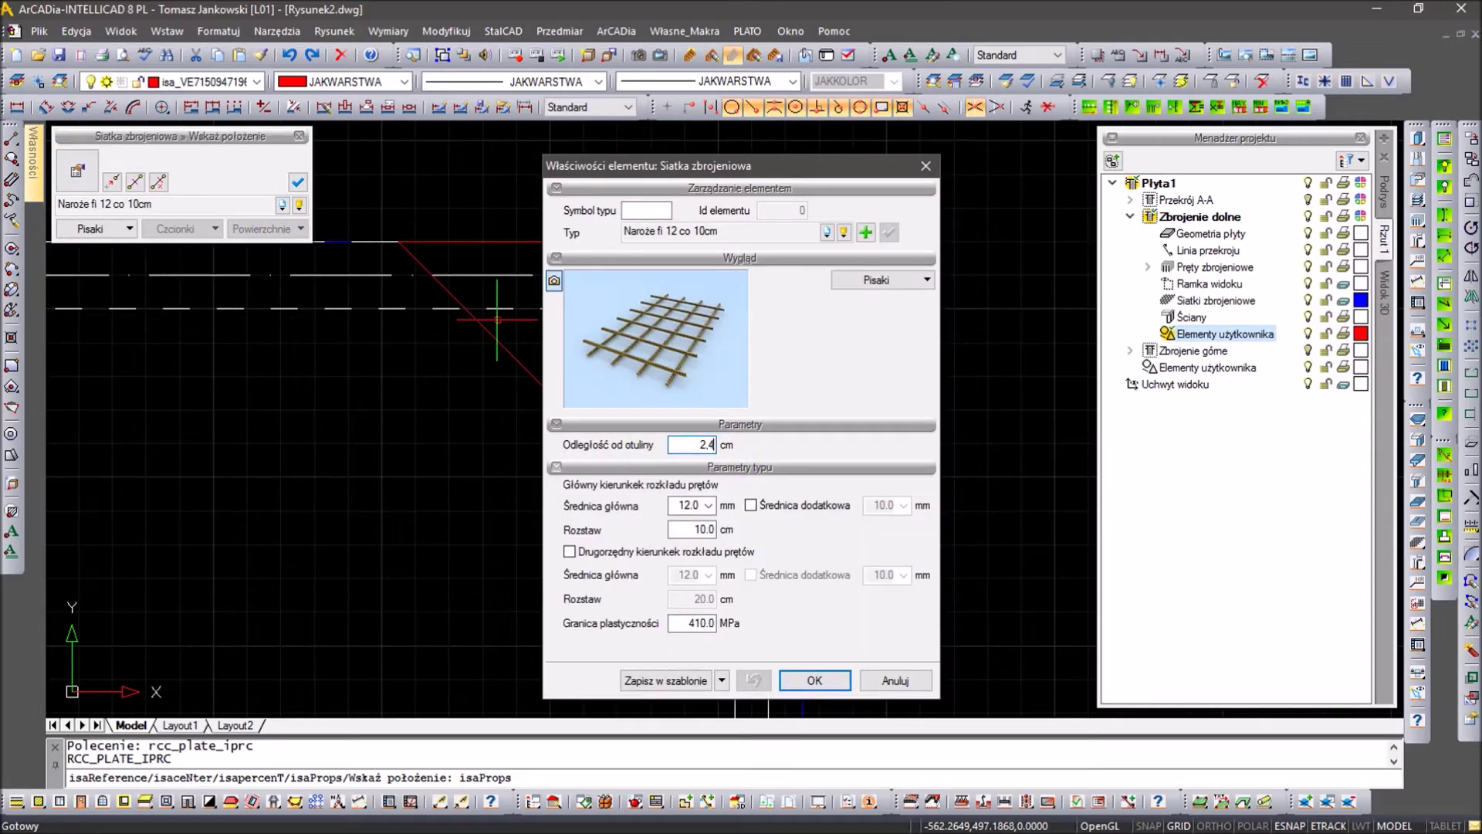
click(841, 681)
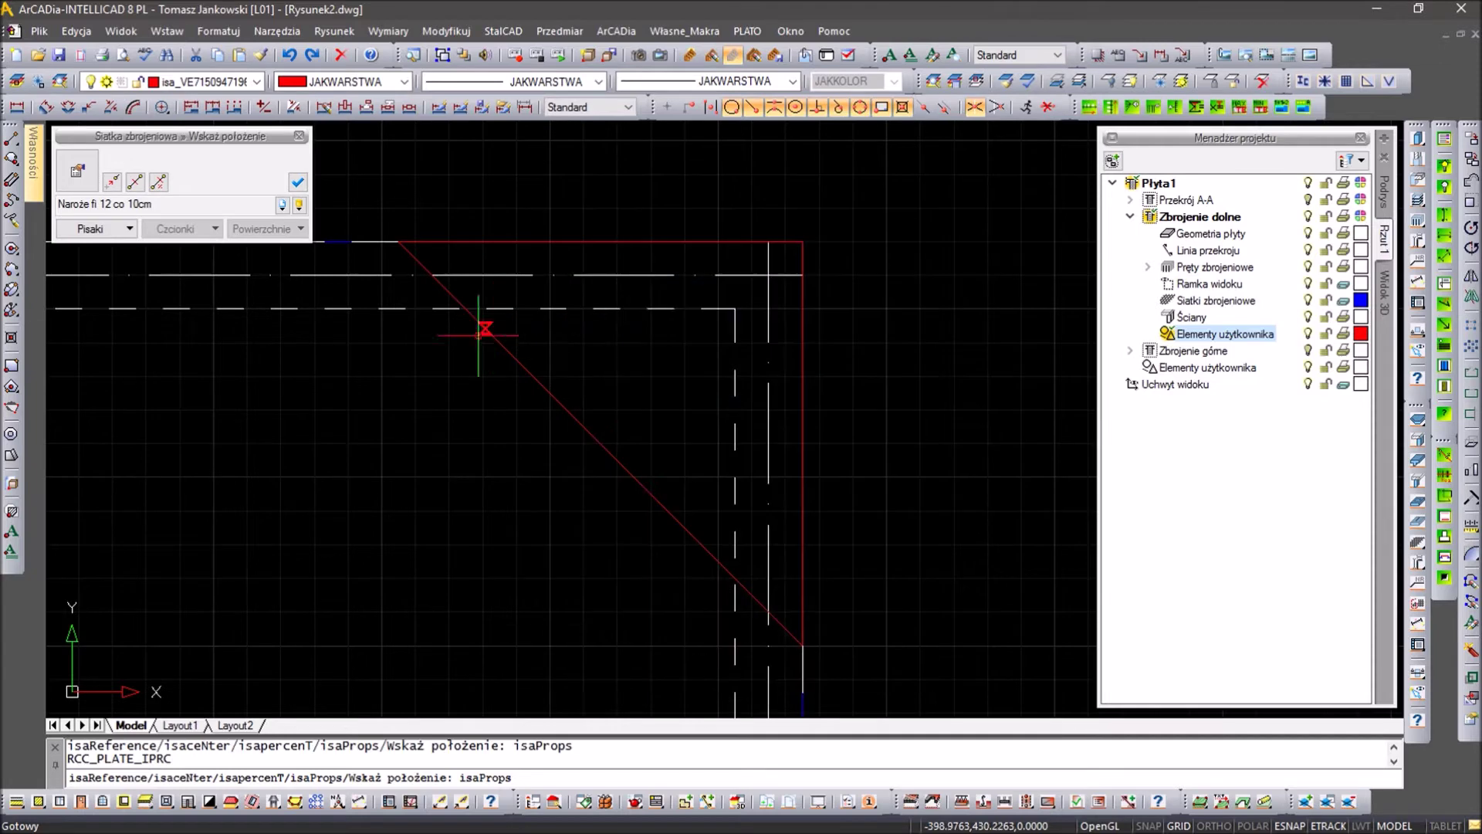
Step: Fill the top-right corner triangle with diagonal Naroże fi 12 co 10cm bars
click(398, 241)
click(803, 241)
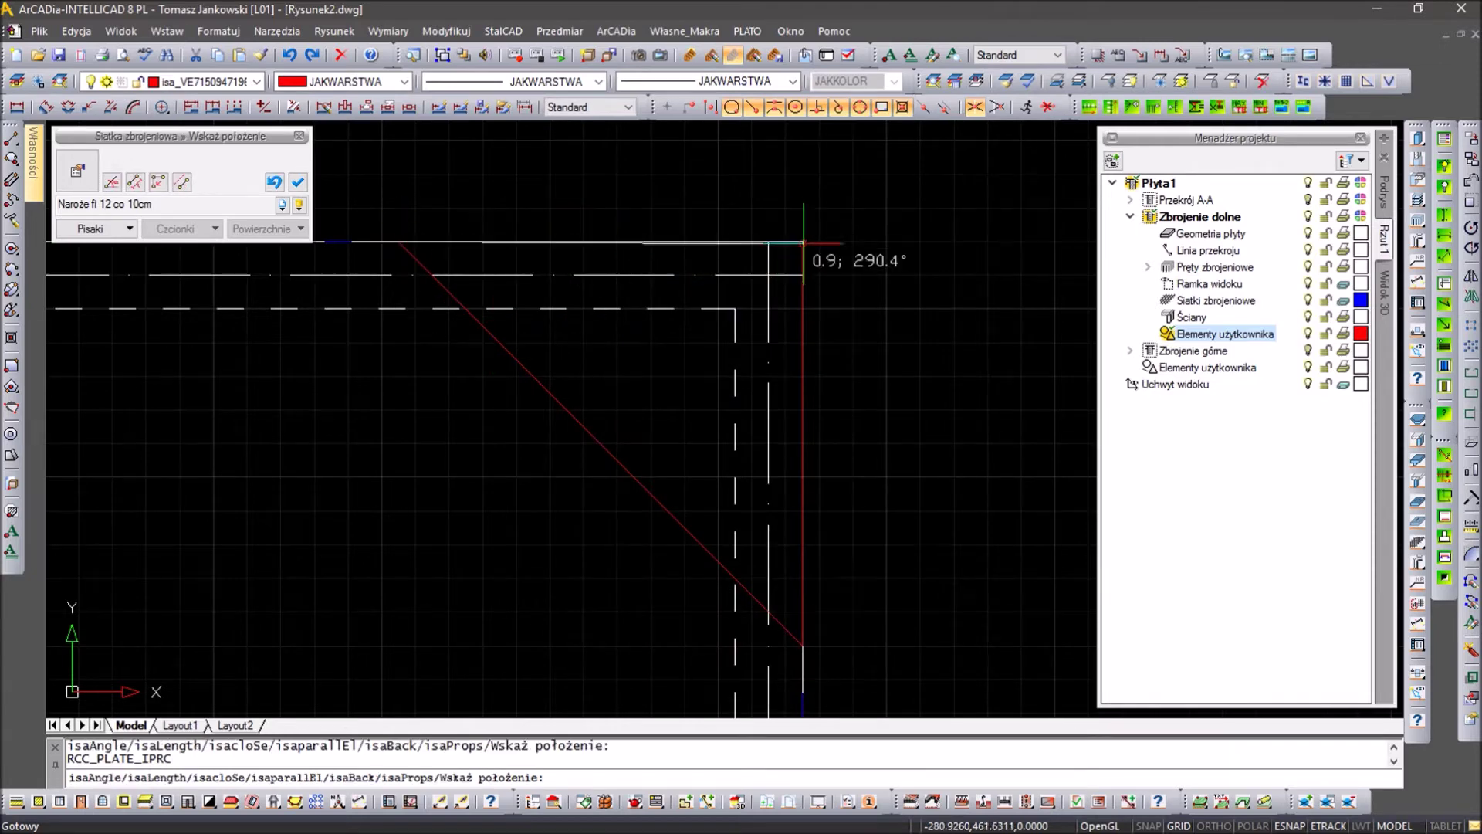
click(804, 646)
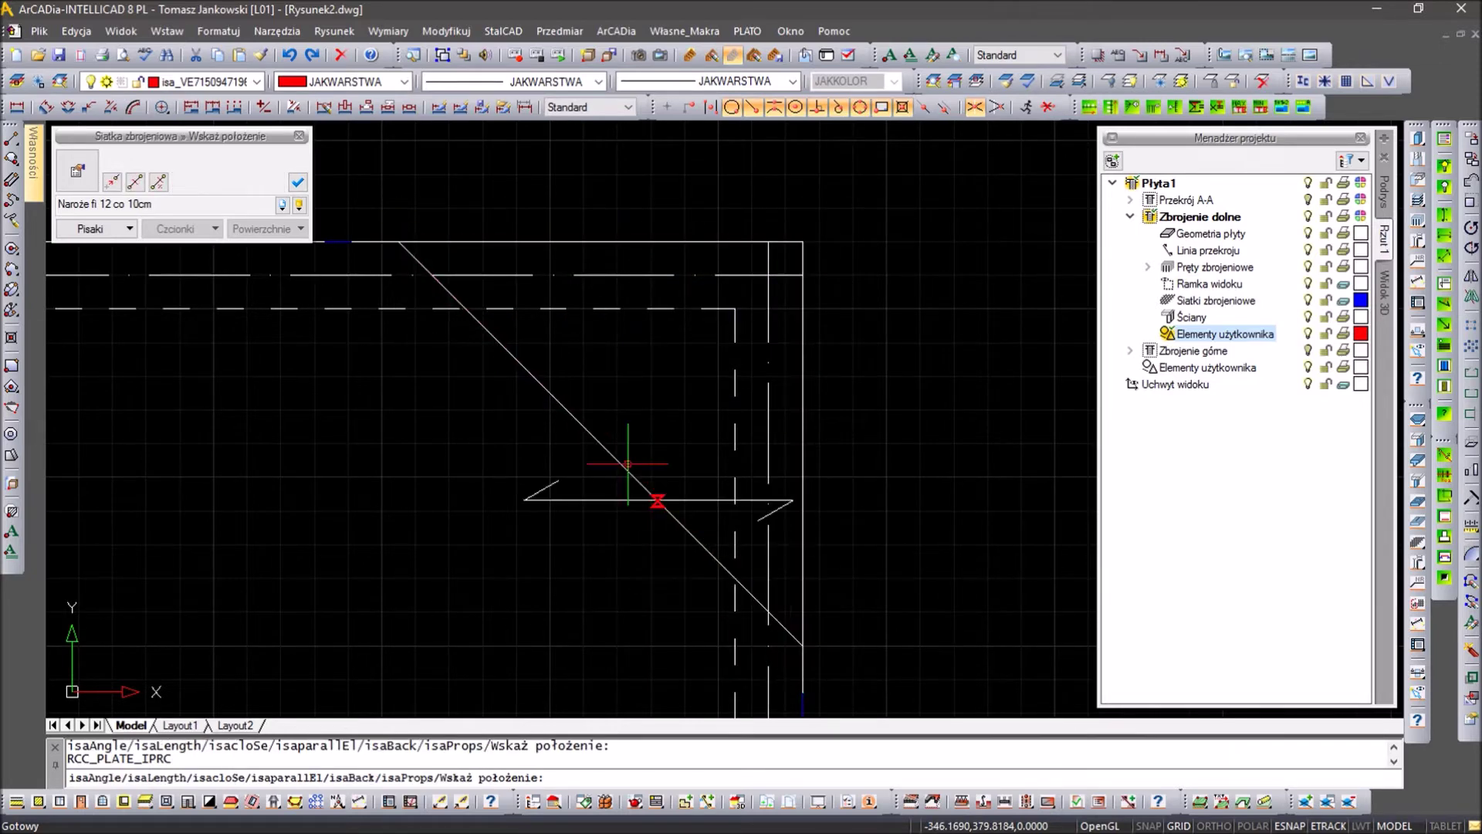
click(523, 365)
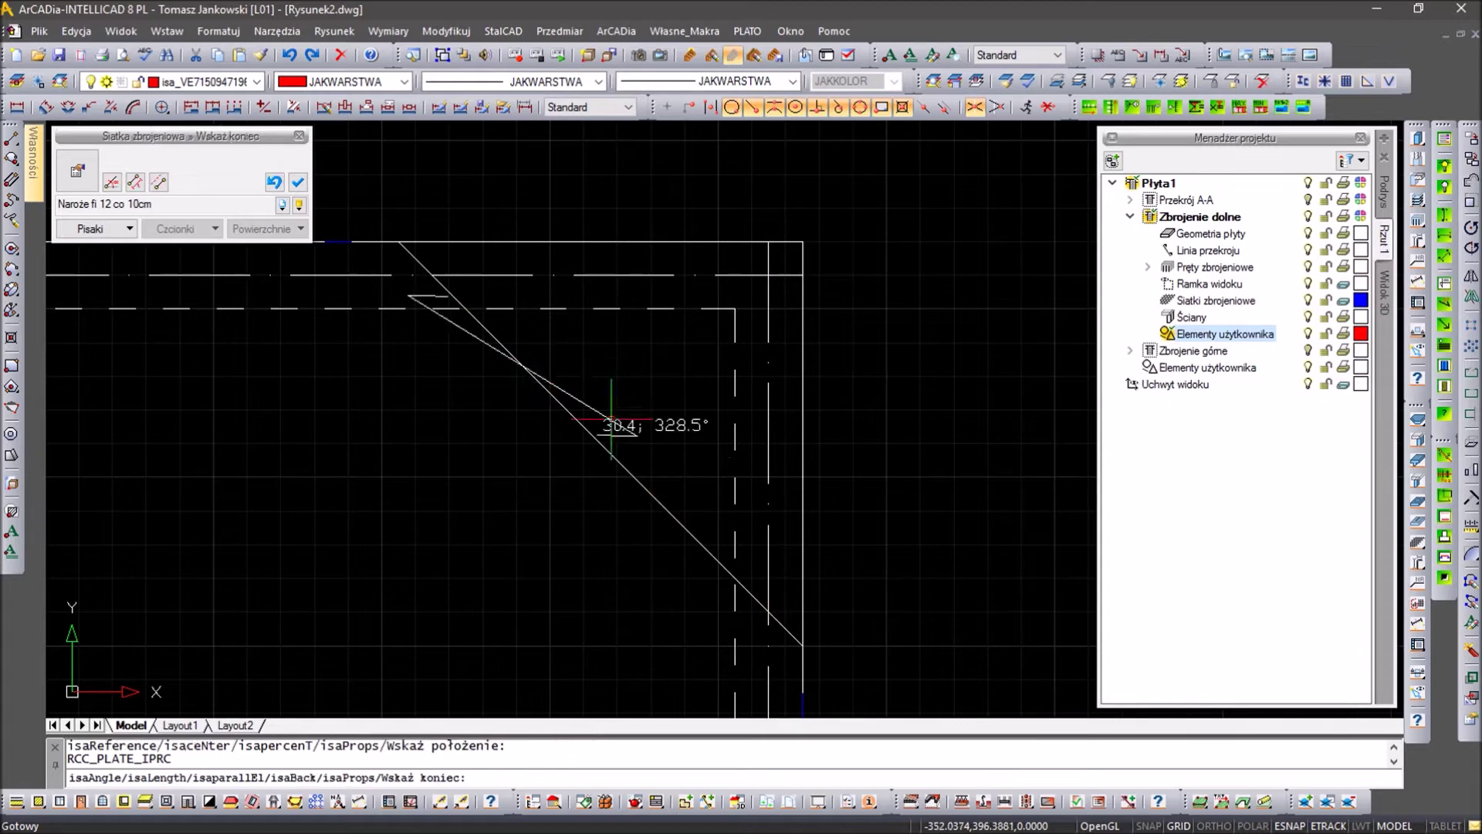
click(670, 514)
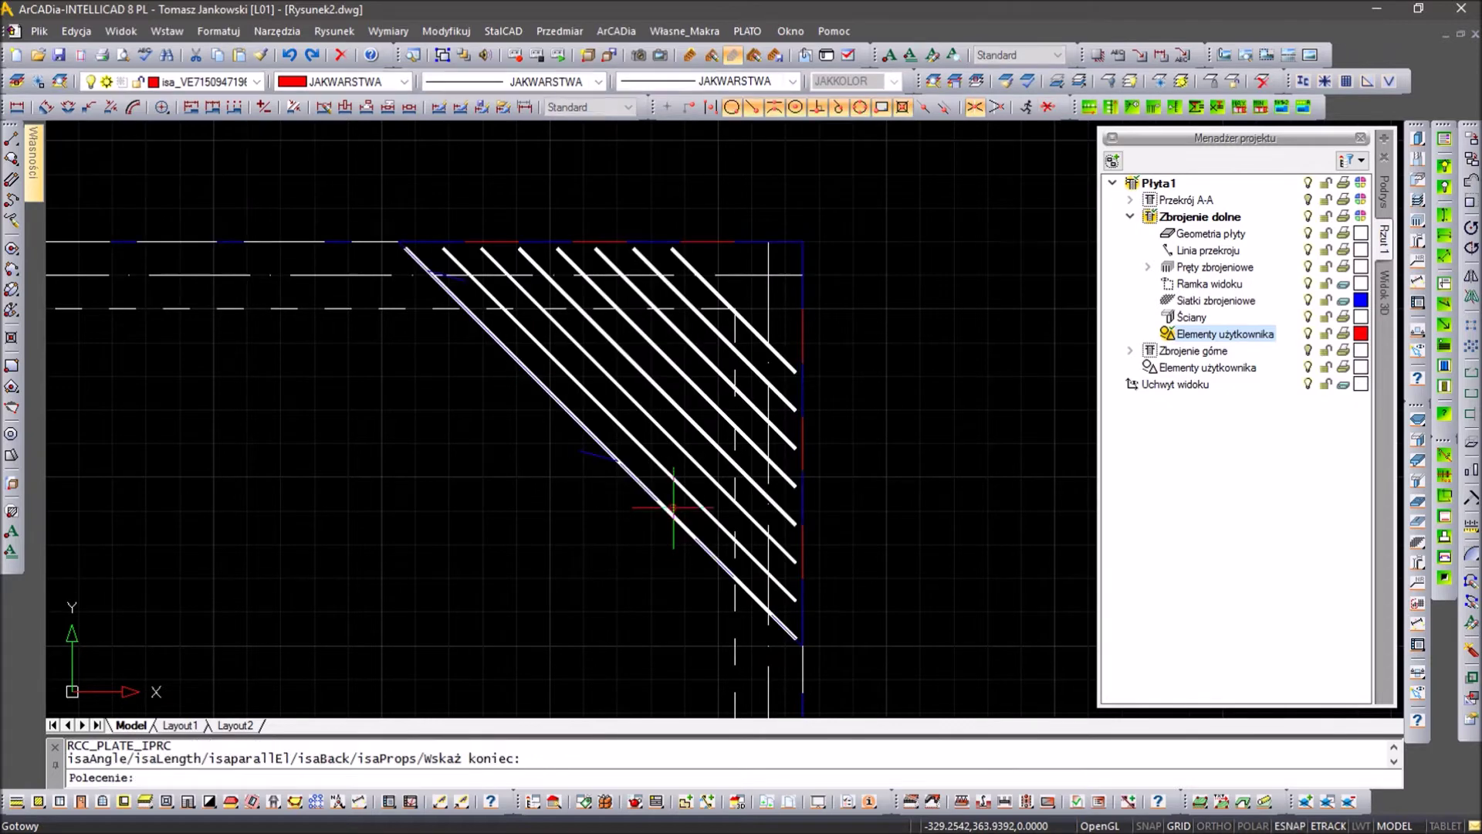
key(Escape)
key(Escape)
scroll(530, 466, down, 5)
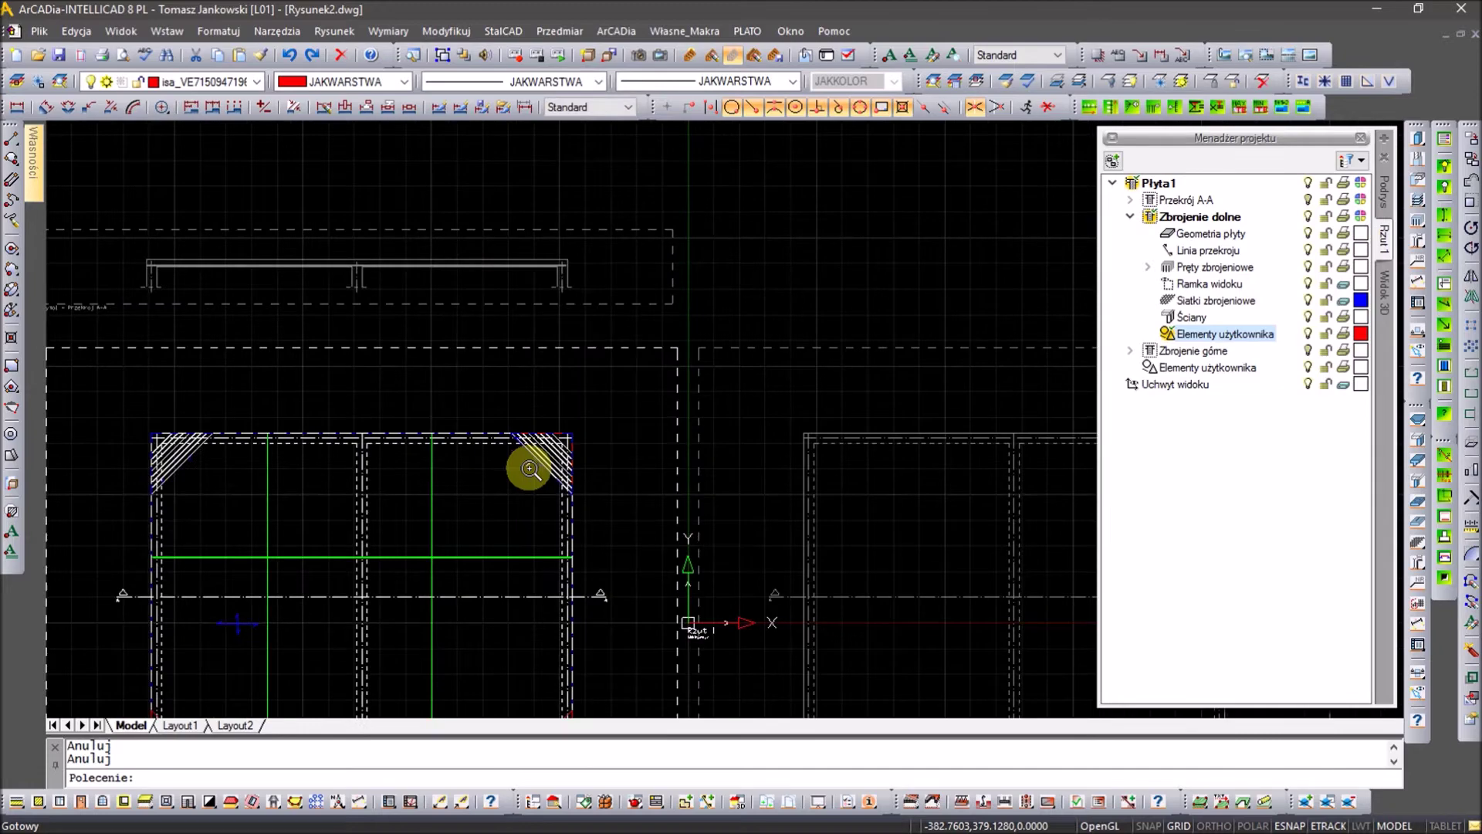
Step: Delete the leftover frame outline and centre the slab's bottom-right corner in view
scroll(579, 413, up, 3)
scroll(579, 414, up, 3)
click(588, 553)
key(Delete)
scroll(513, 430, down, 3)
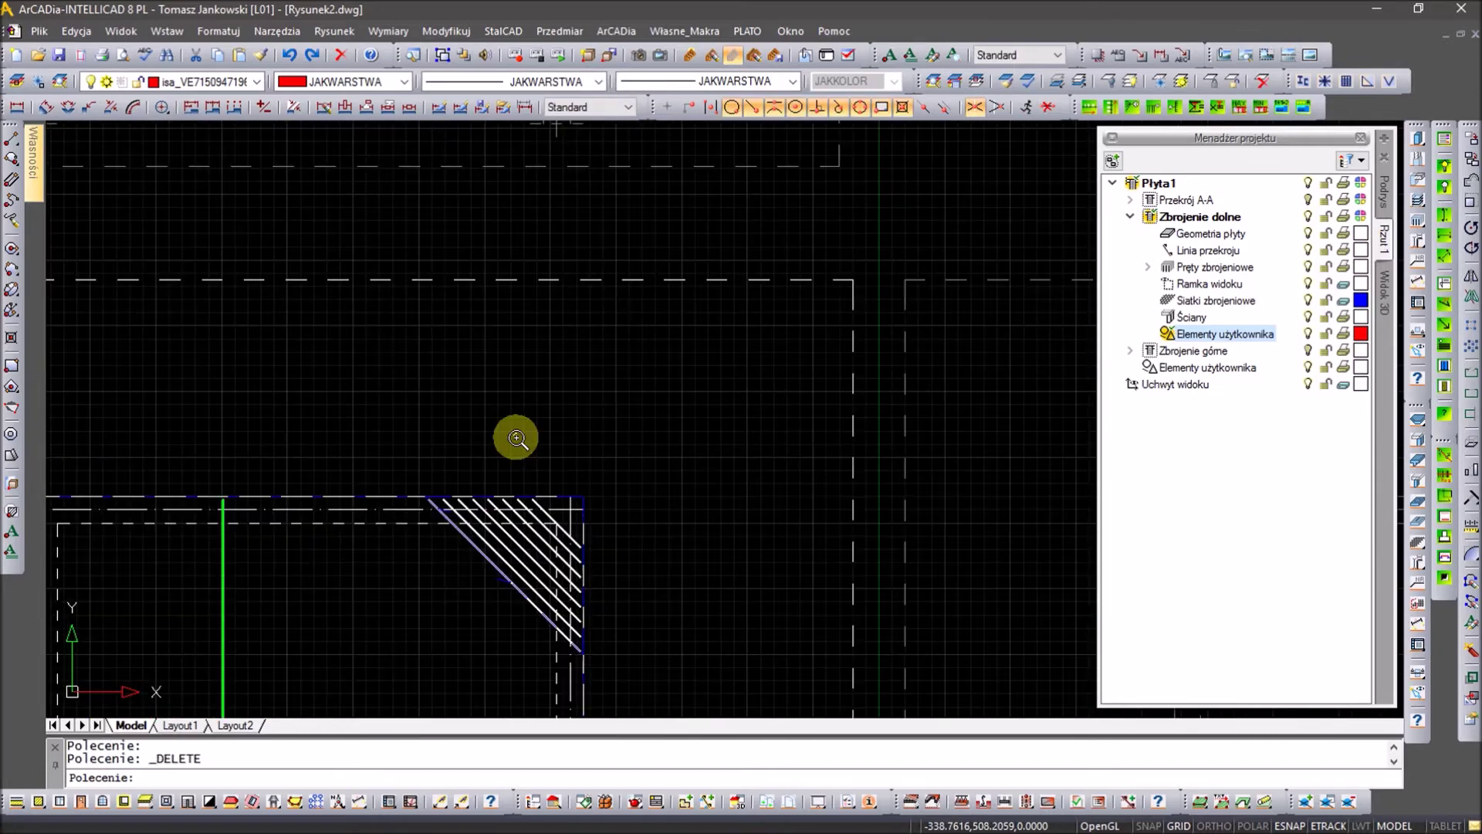
middle_drag(718, 216, 733, 193)
scroll(753, 451, up, 5)
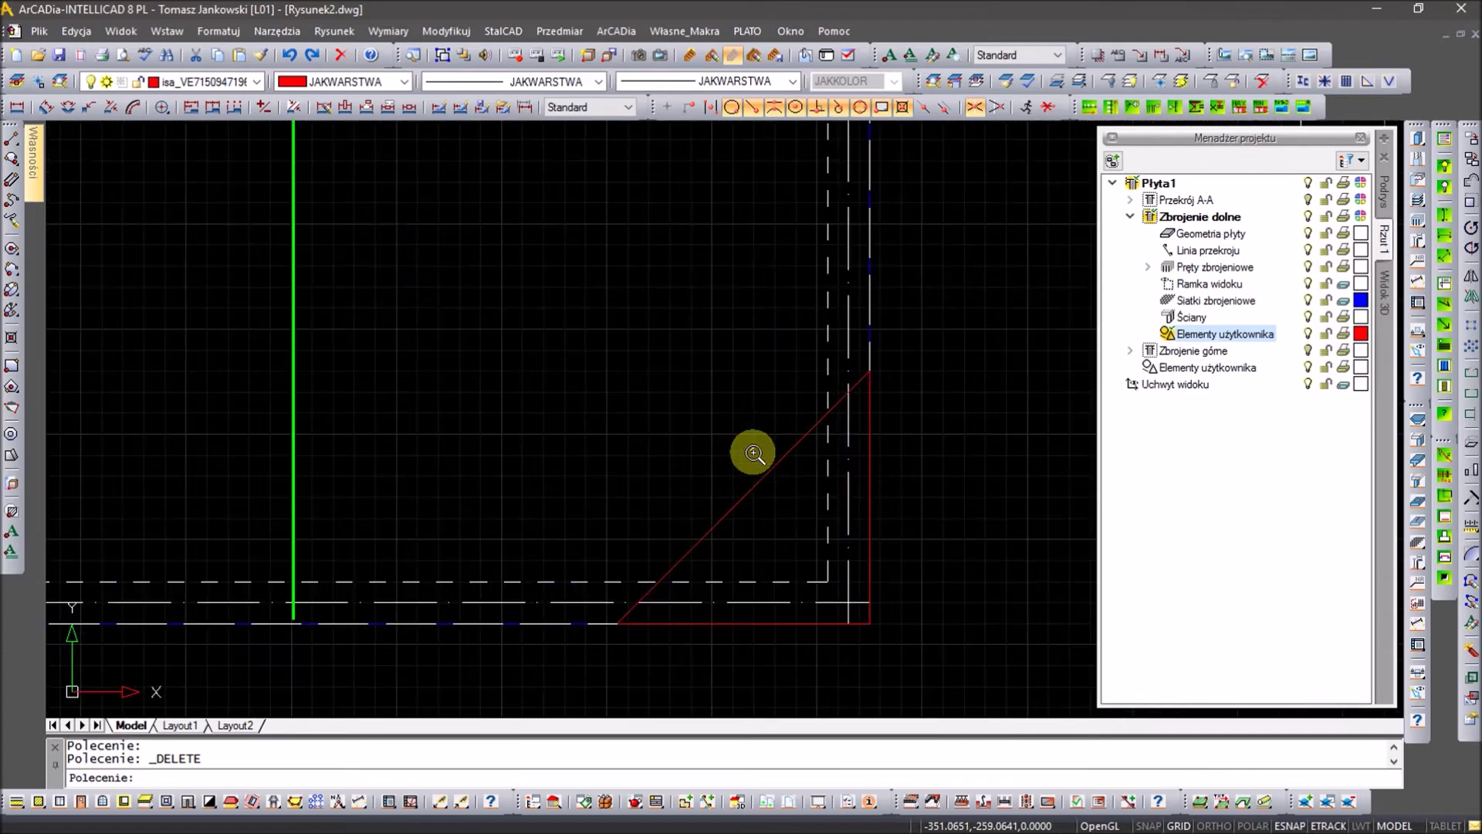
scroll(718, 376, up, 2)
middle_drag(721, 522, 671, 390)
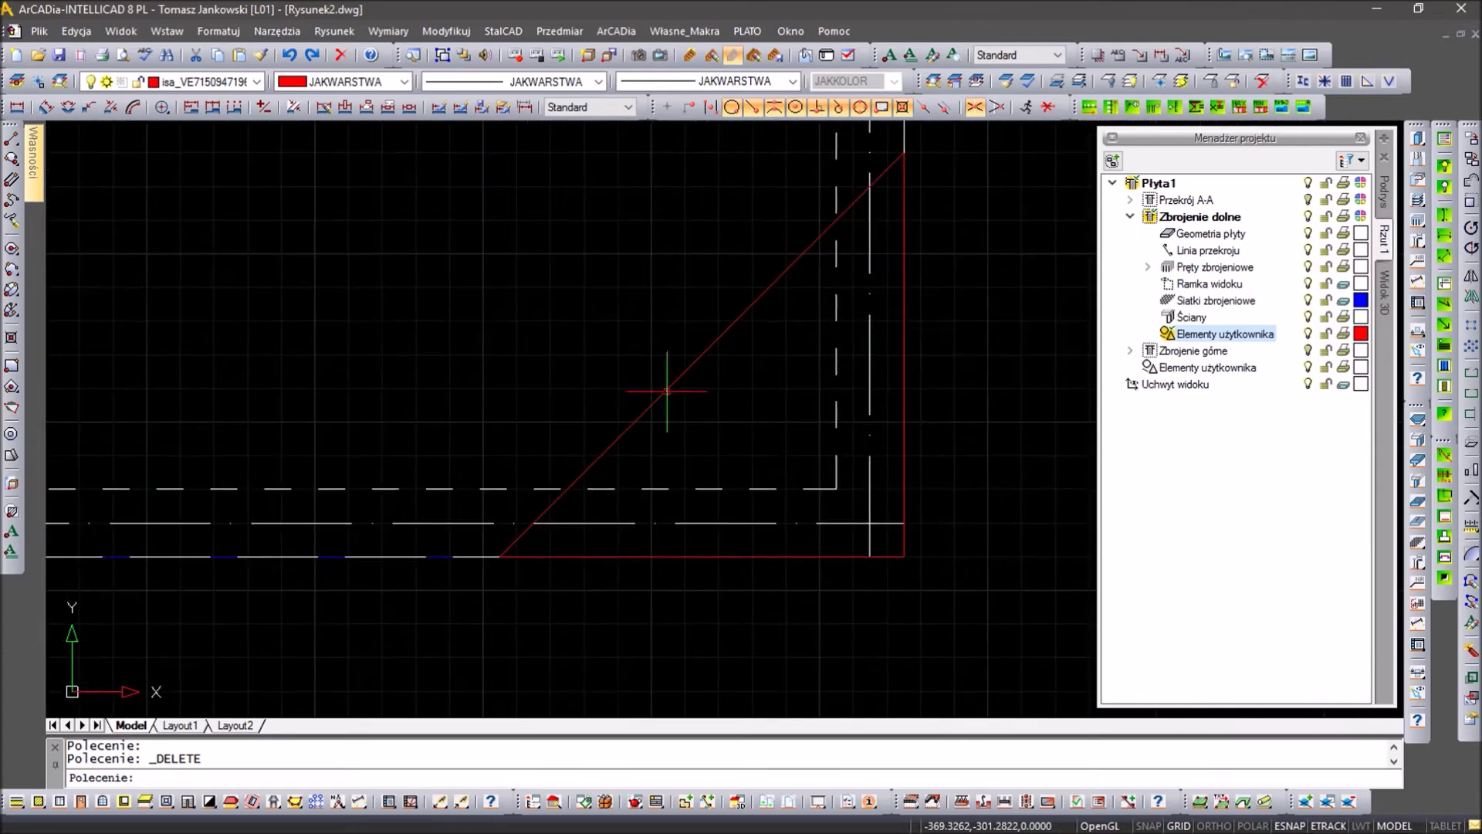
Step: Start a new corner mesh with the cover distance set to 2.4
click(1424, 544)
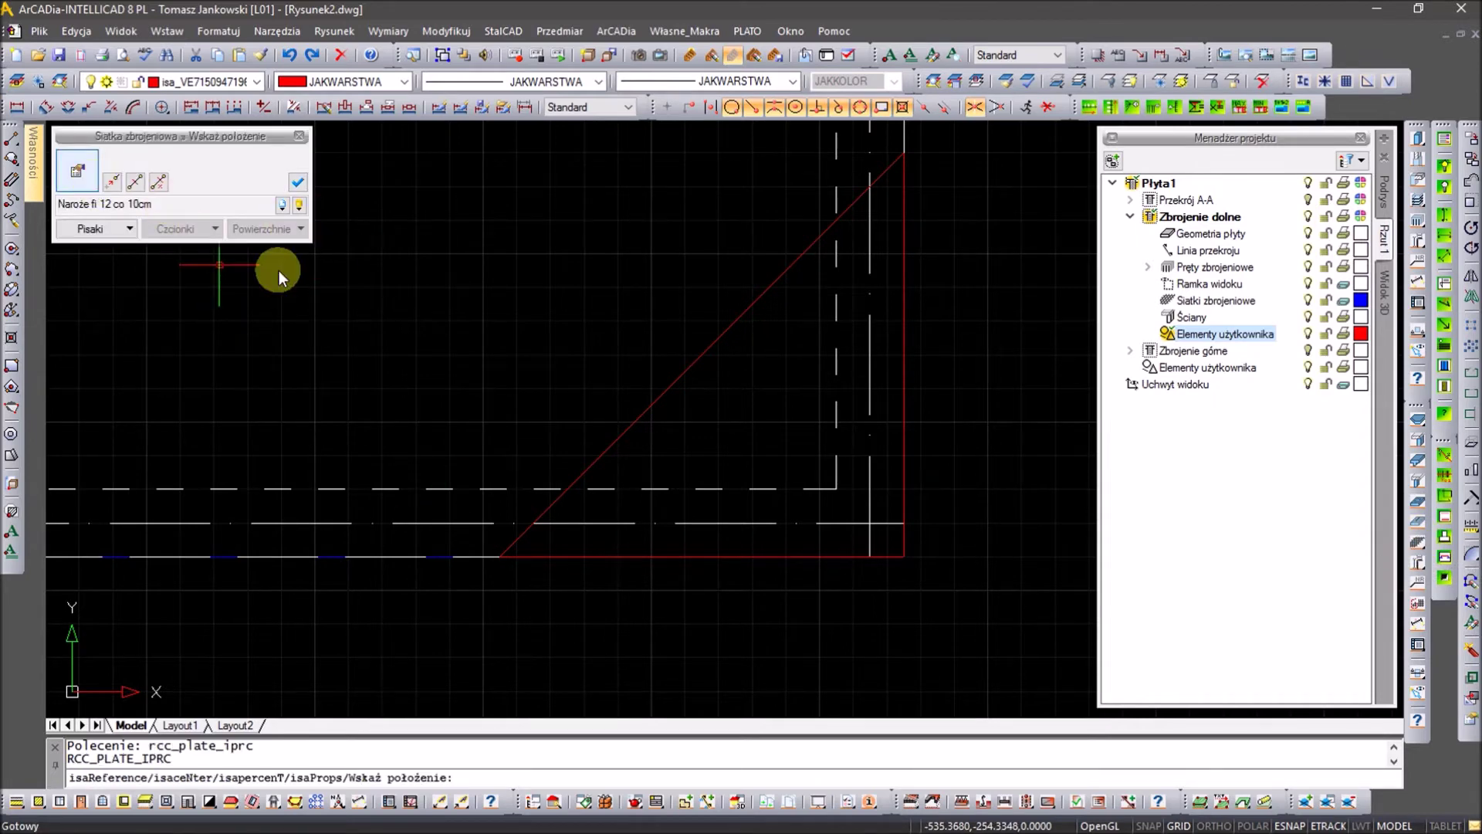
click(78, 171)
double_click(701, 443)
text(2.4)
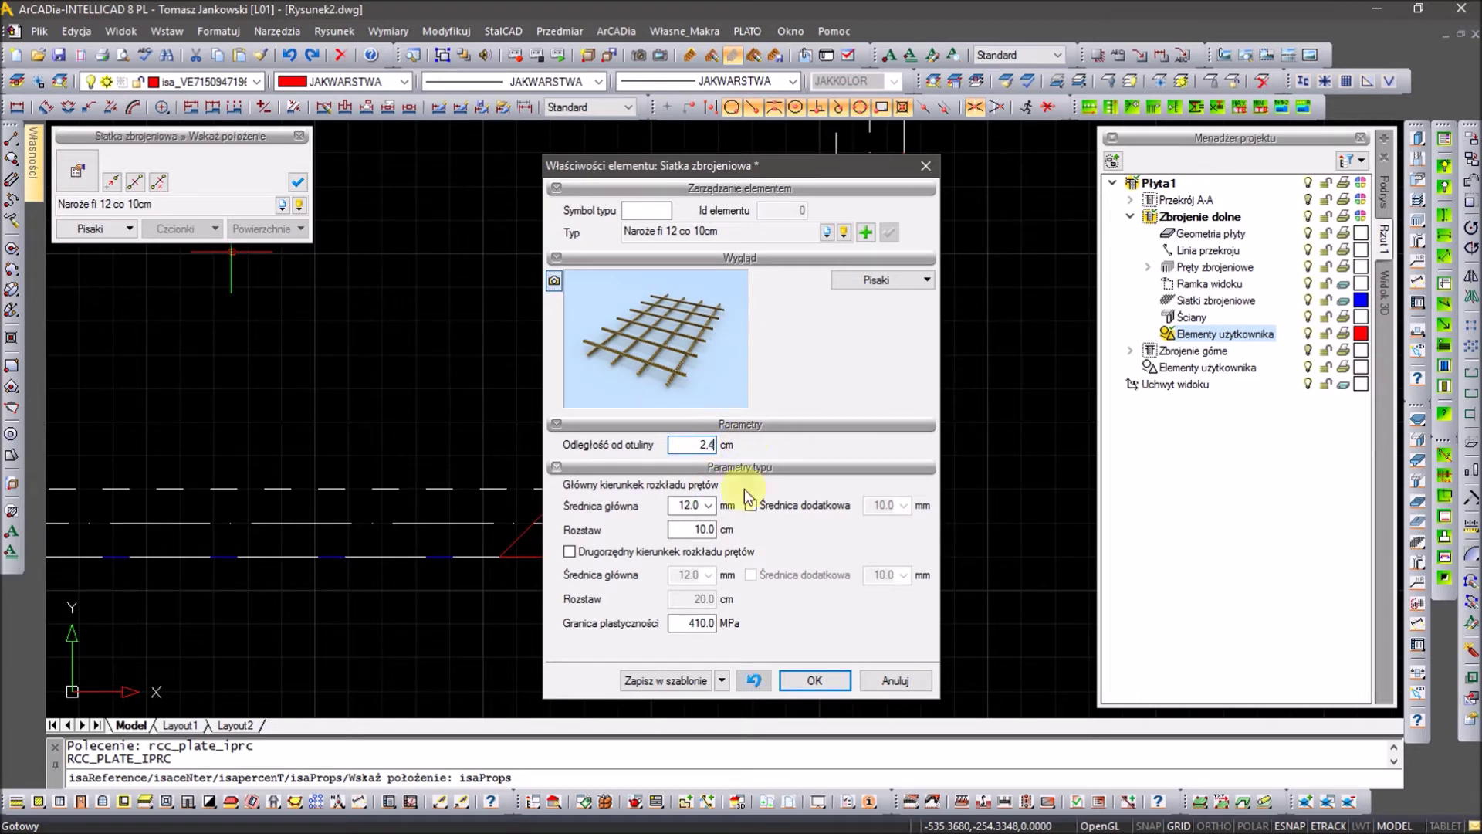
click(801, 678)
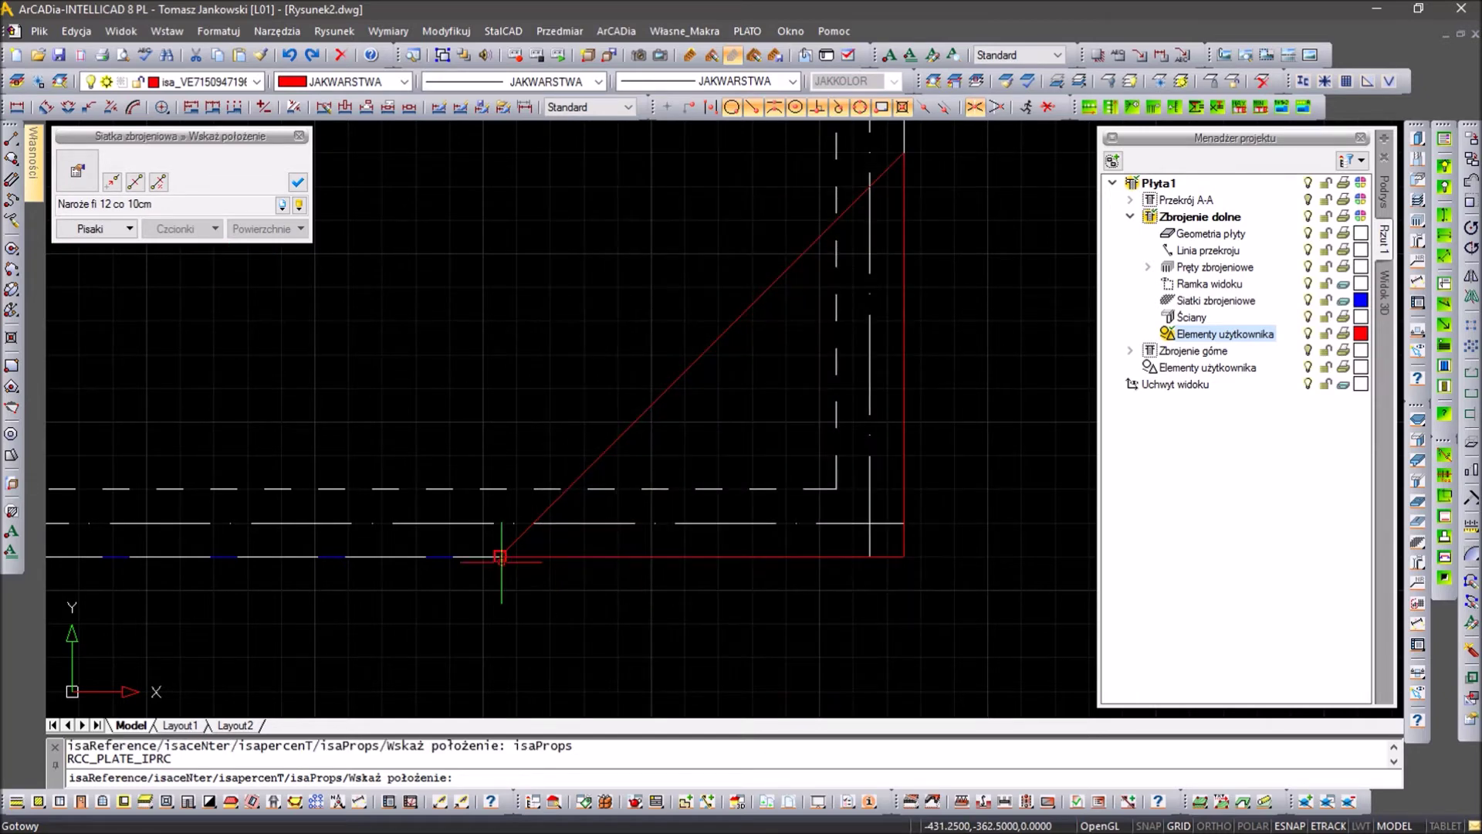
Step: Fill the bottom-right corner triangle with diagonal bars and select the new mesh
click(500, 556)
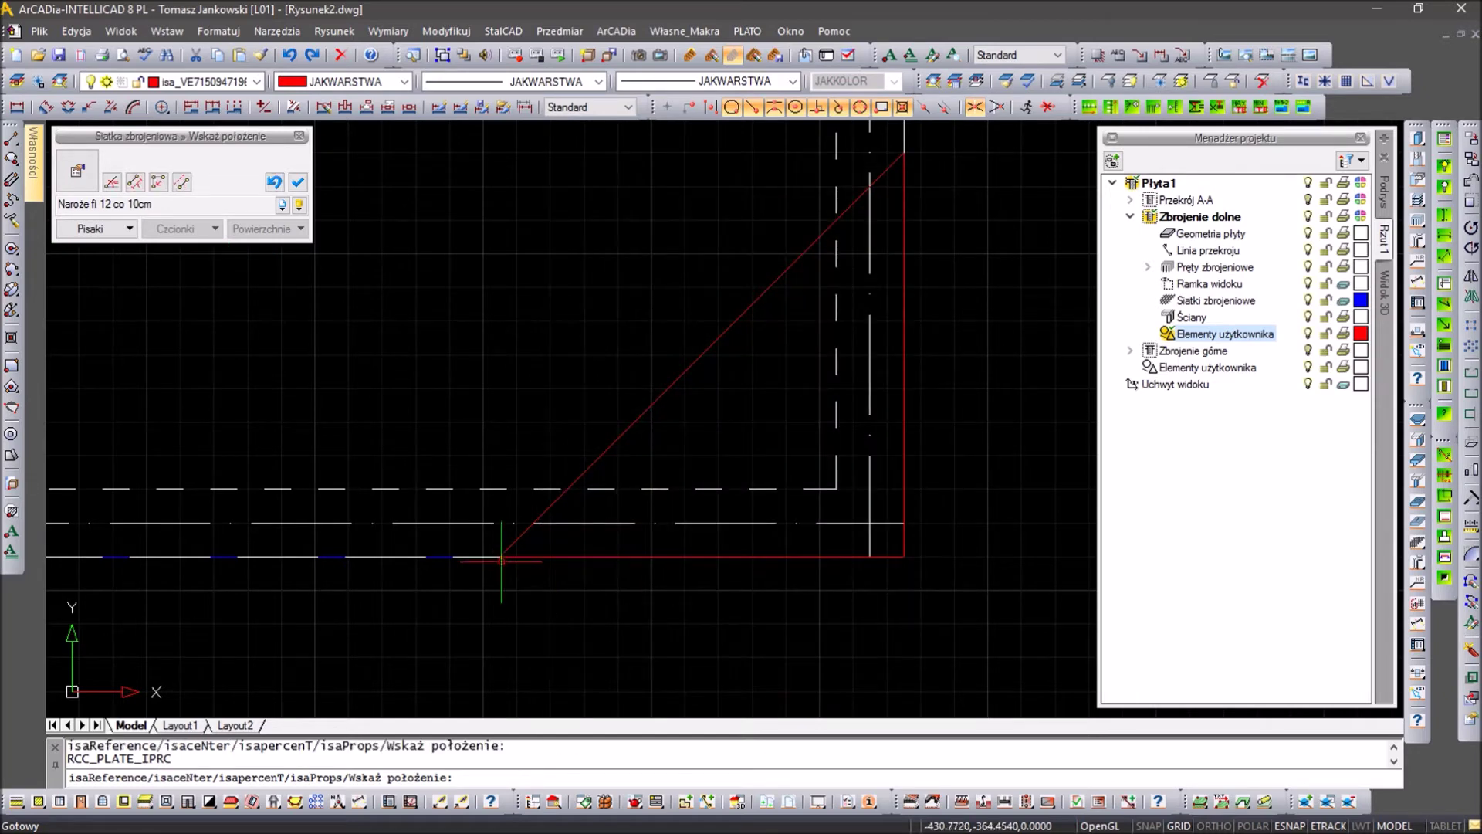
click(904, 152)
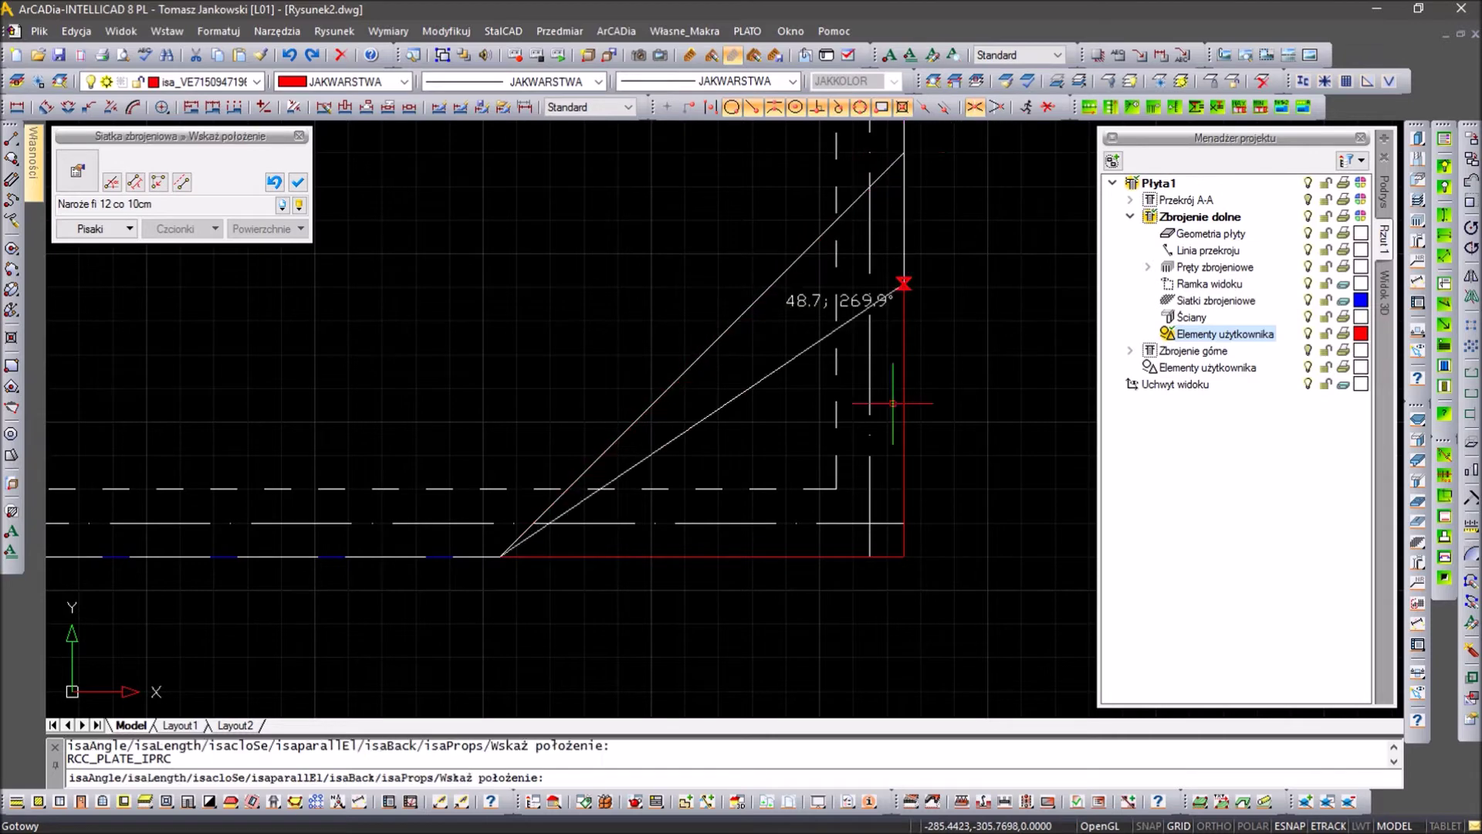
click(904, 555)
click(622, 435)
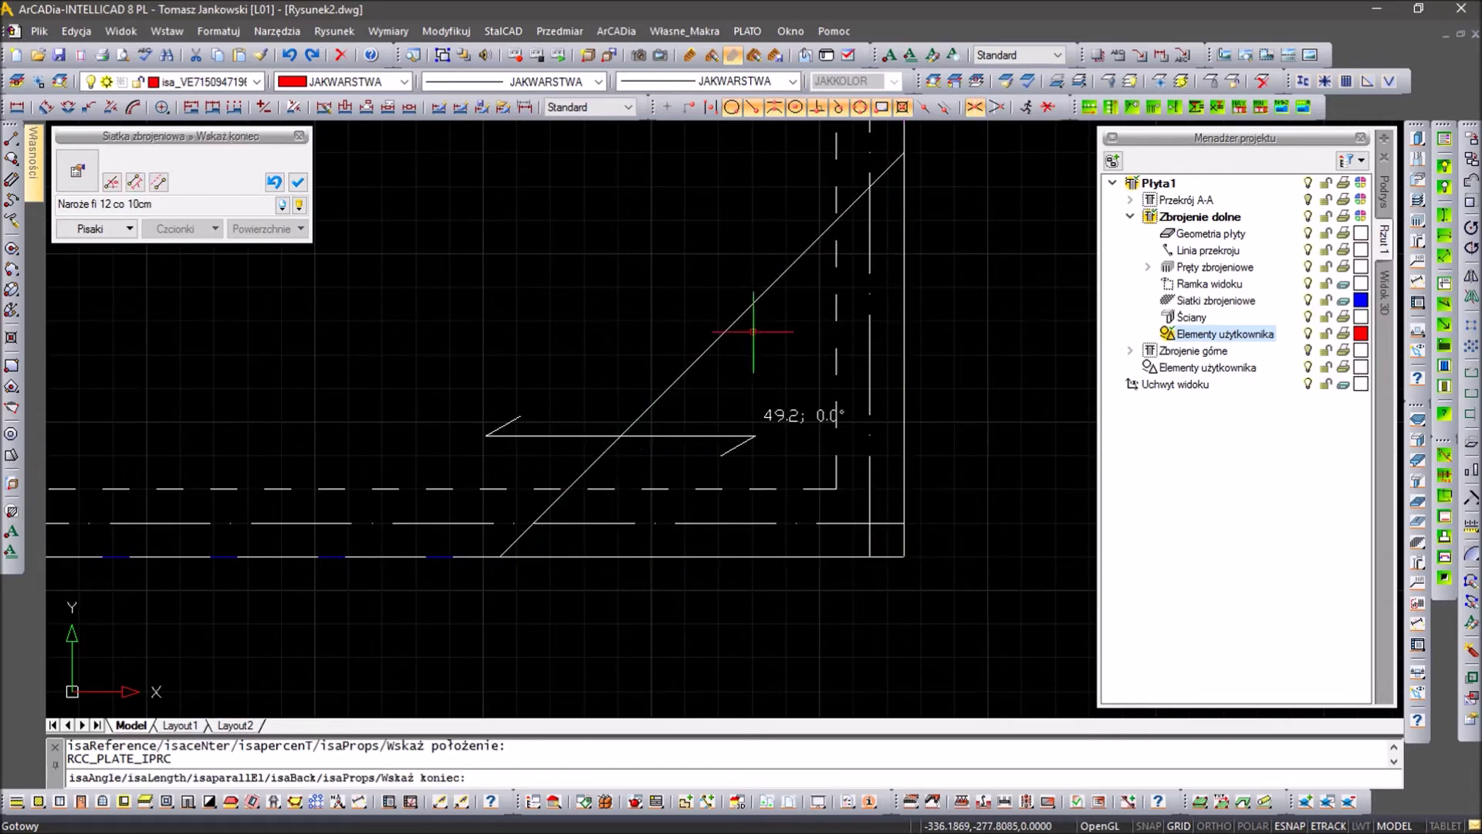
click(785, 269)
right_click(782, 267)
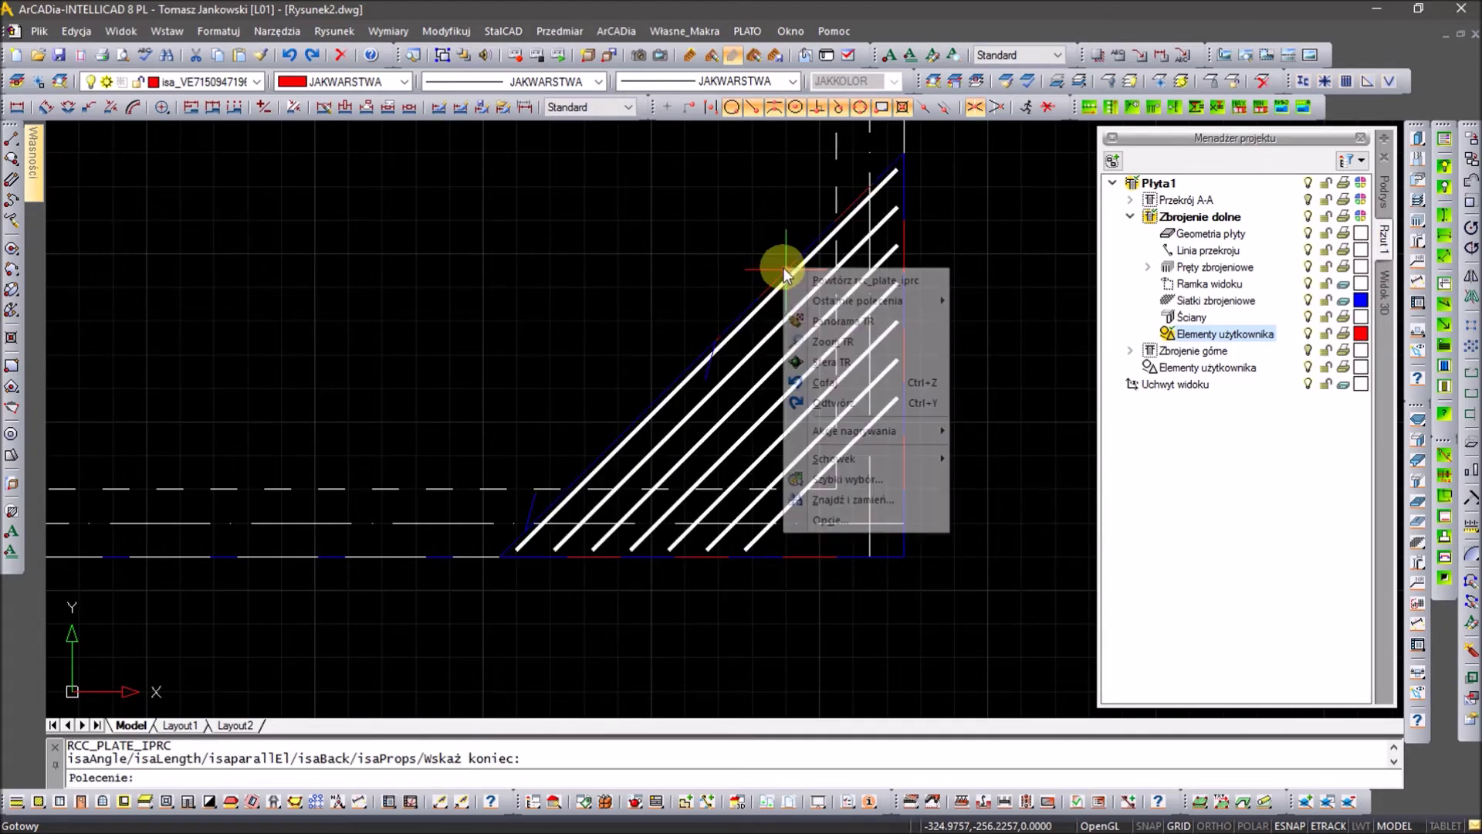
key(Escape)
key(Escape)
click(705, 367)
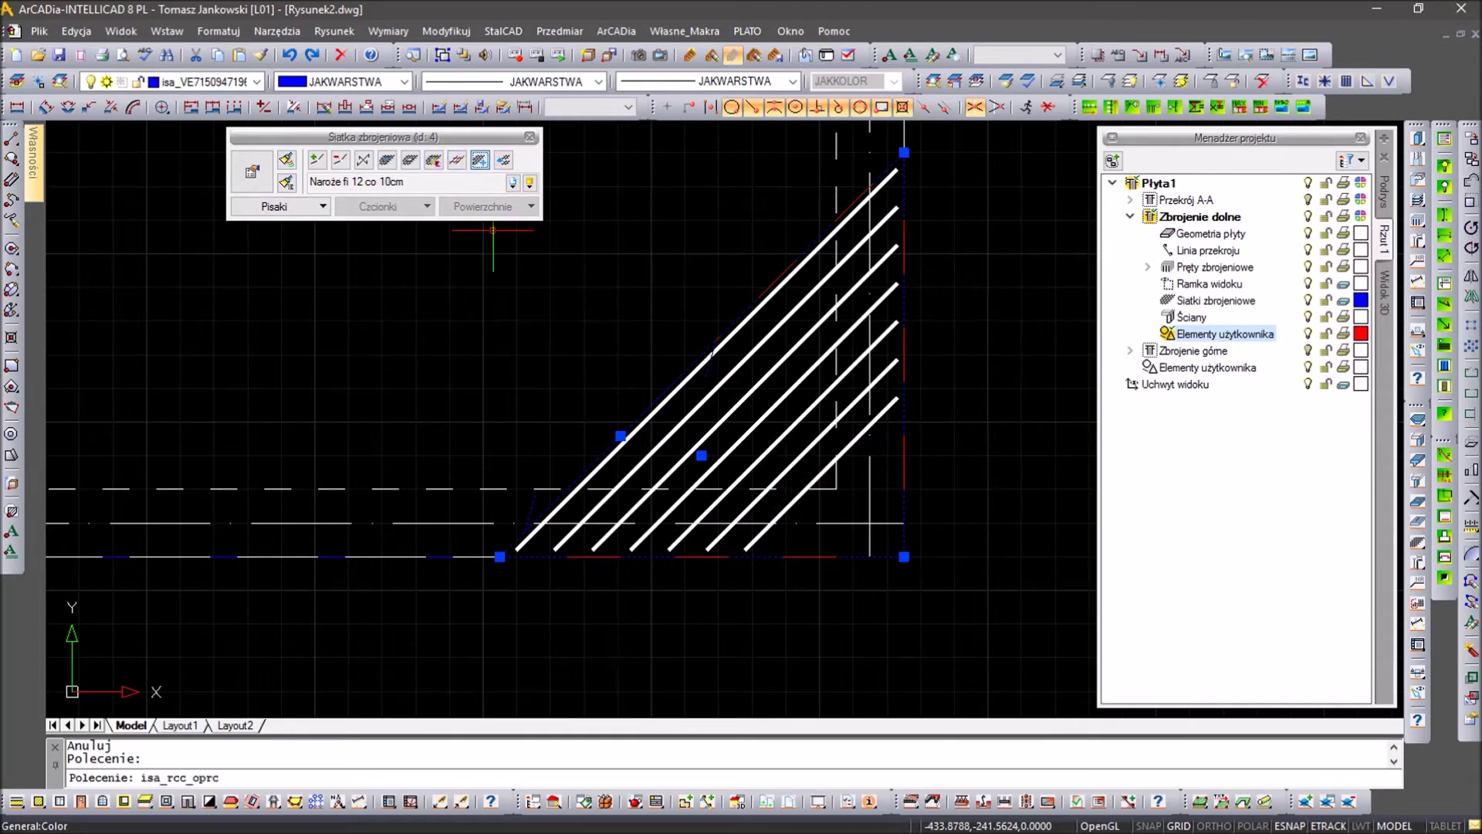
Step: Cancel the pending mesh description and pan to the slab's bottom-left corner
click(485, 166)
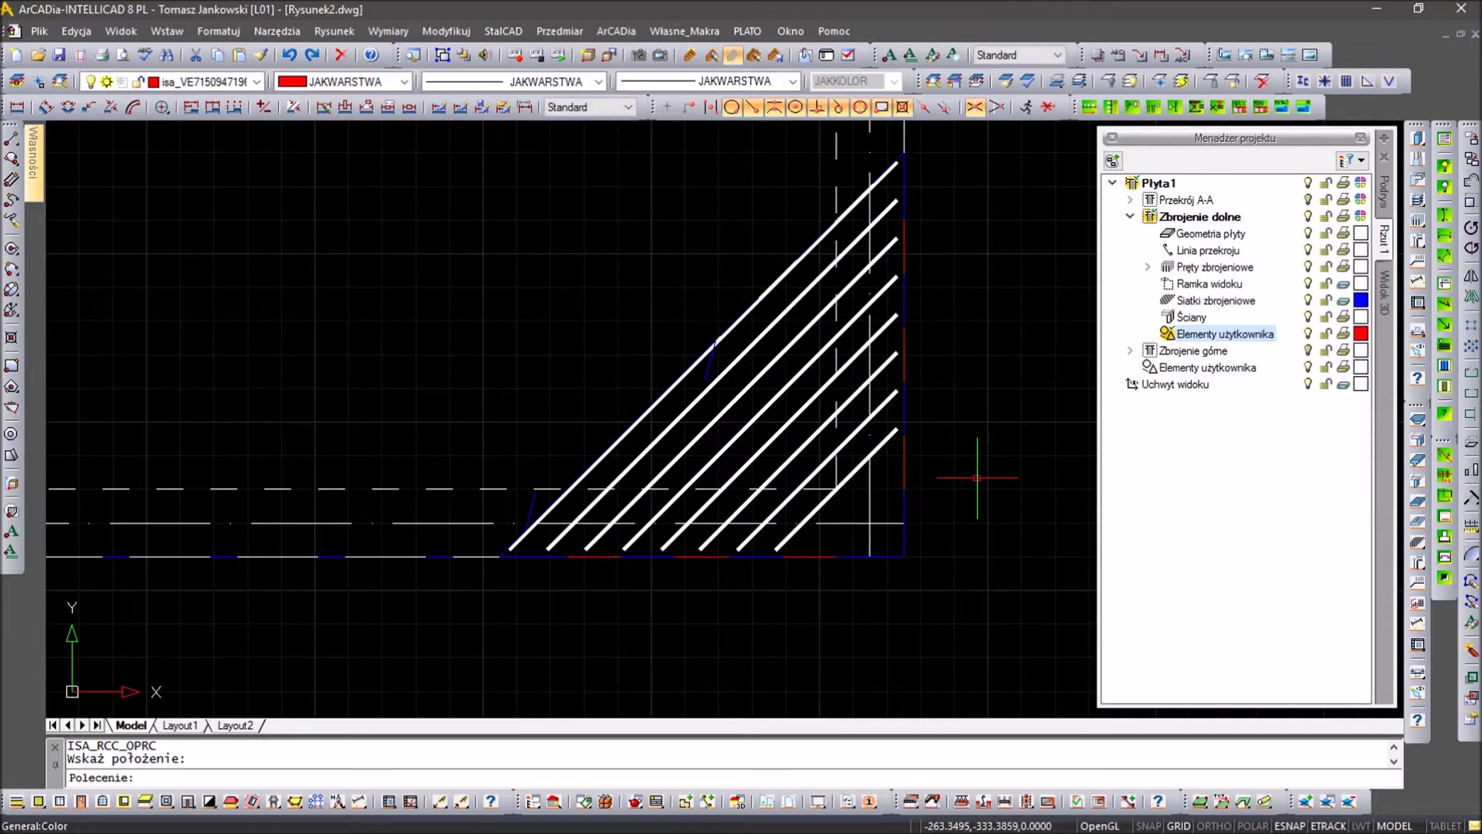
key(Escape)
key(Escape)
scroll(646, 485, down, 5)
middle_drag(360, 475, 718, 464)
scroll(404, 489, up, 3)
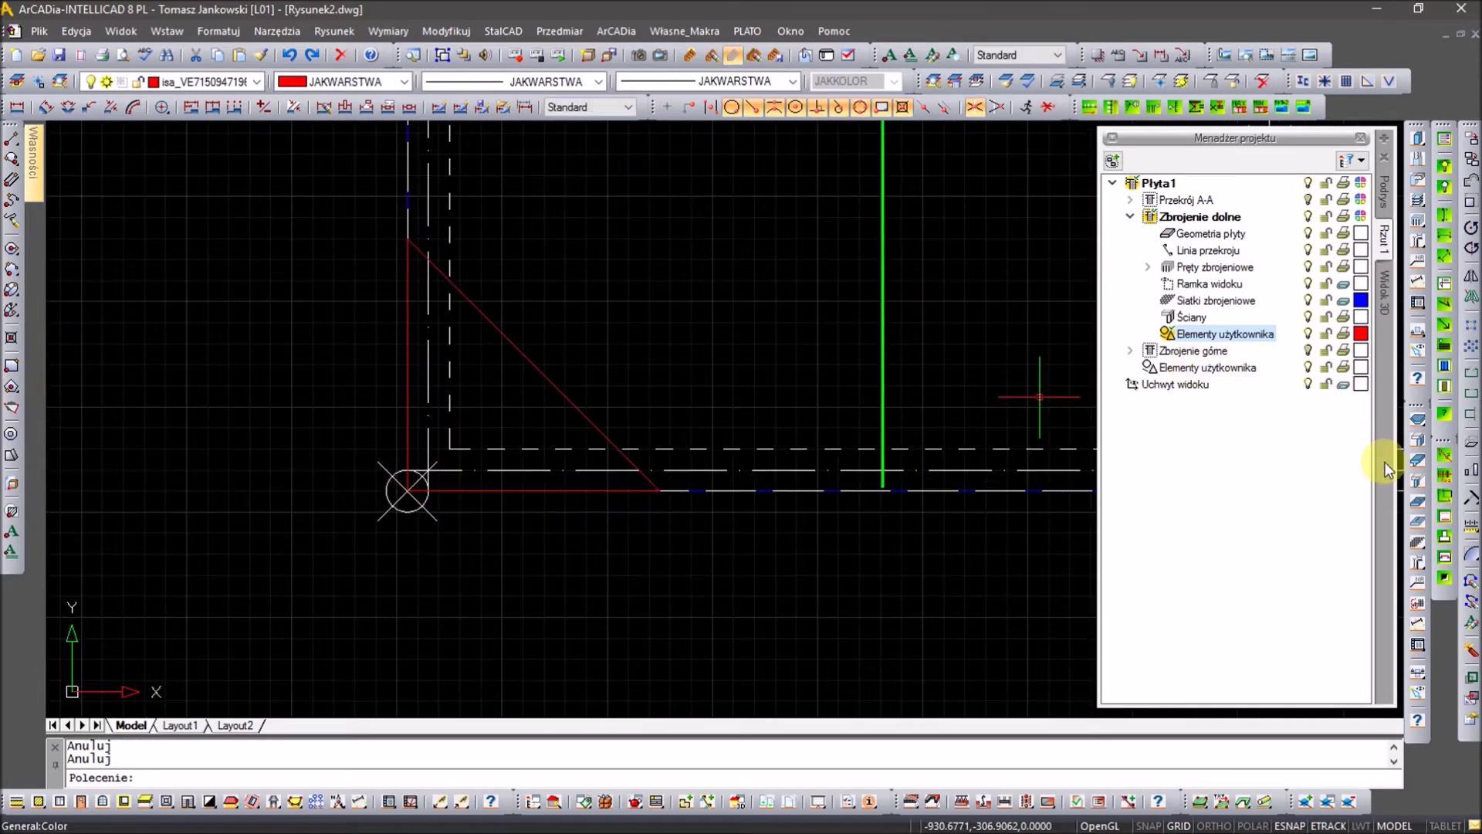
Step: Draw a diagonal-bar corner mesh in the bottom-left triangle, setting its cover distance and bar direction
click(1418, 550)
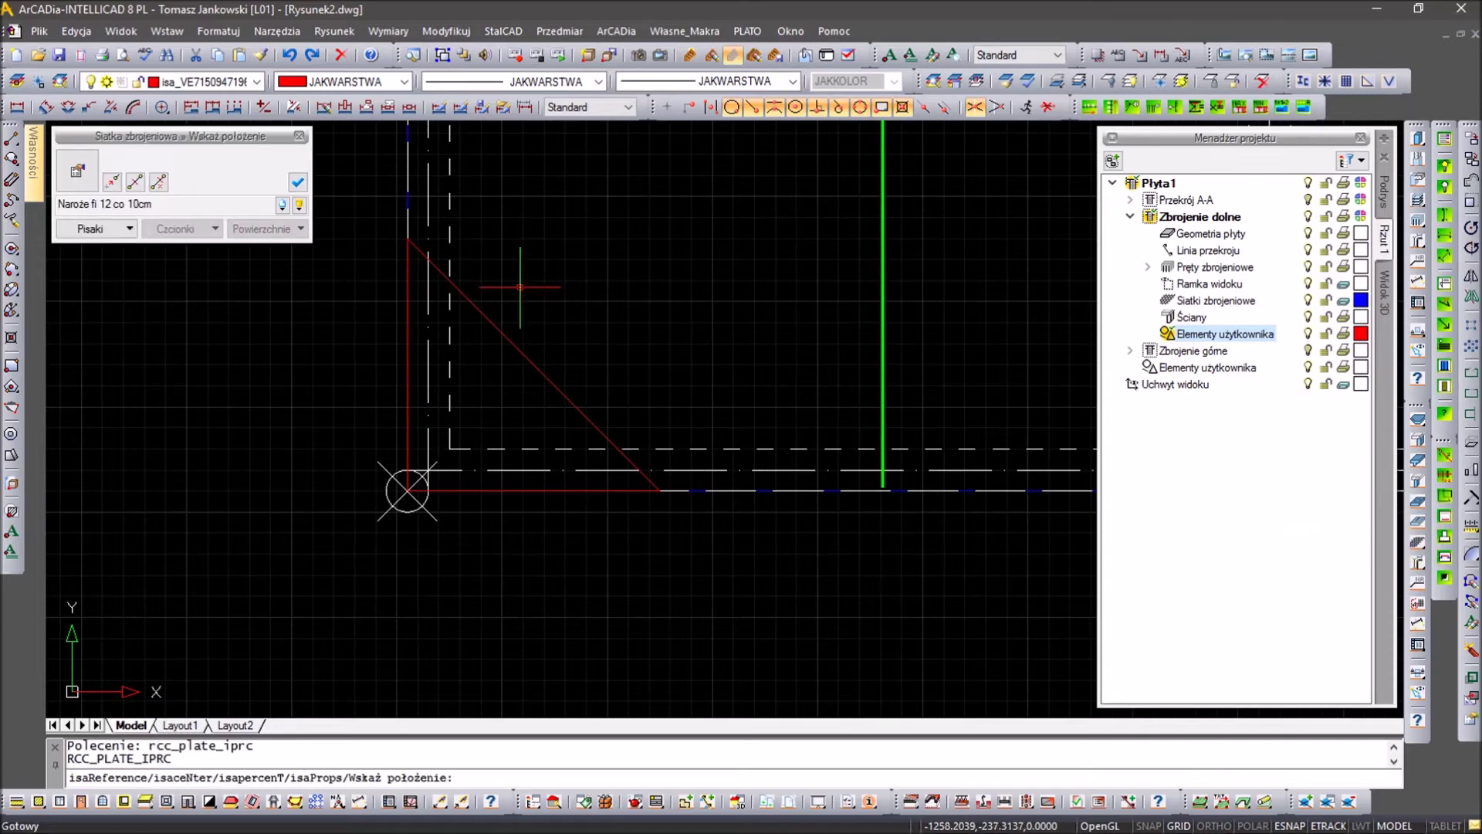
click(407, 239)
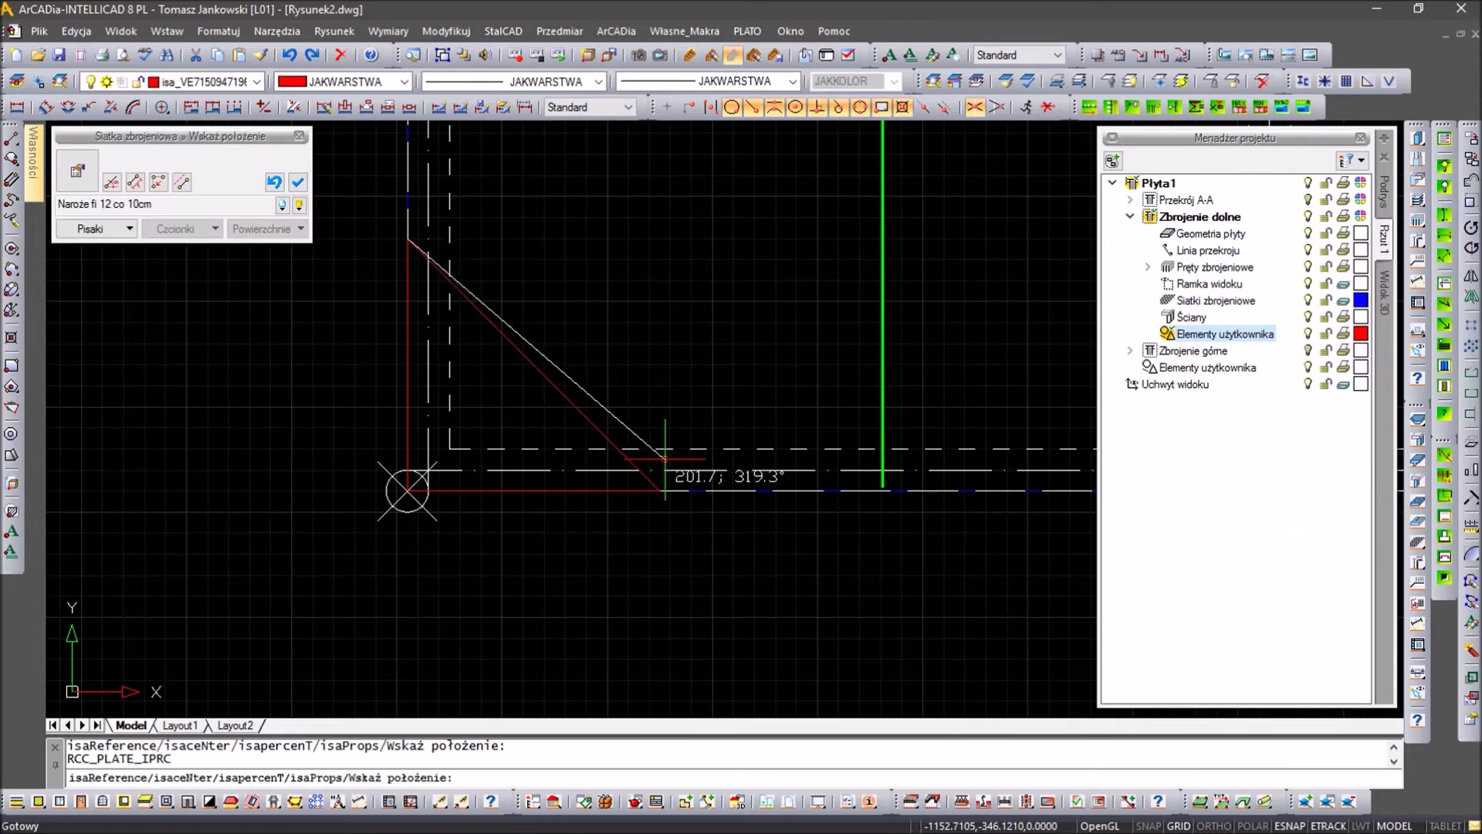
click(534, 488)
click(407, 488)
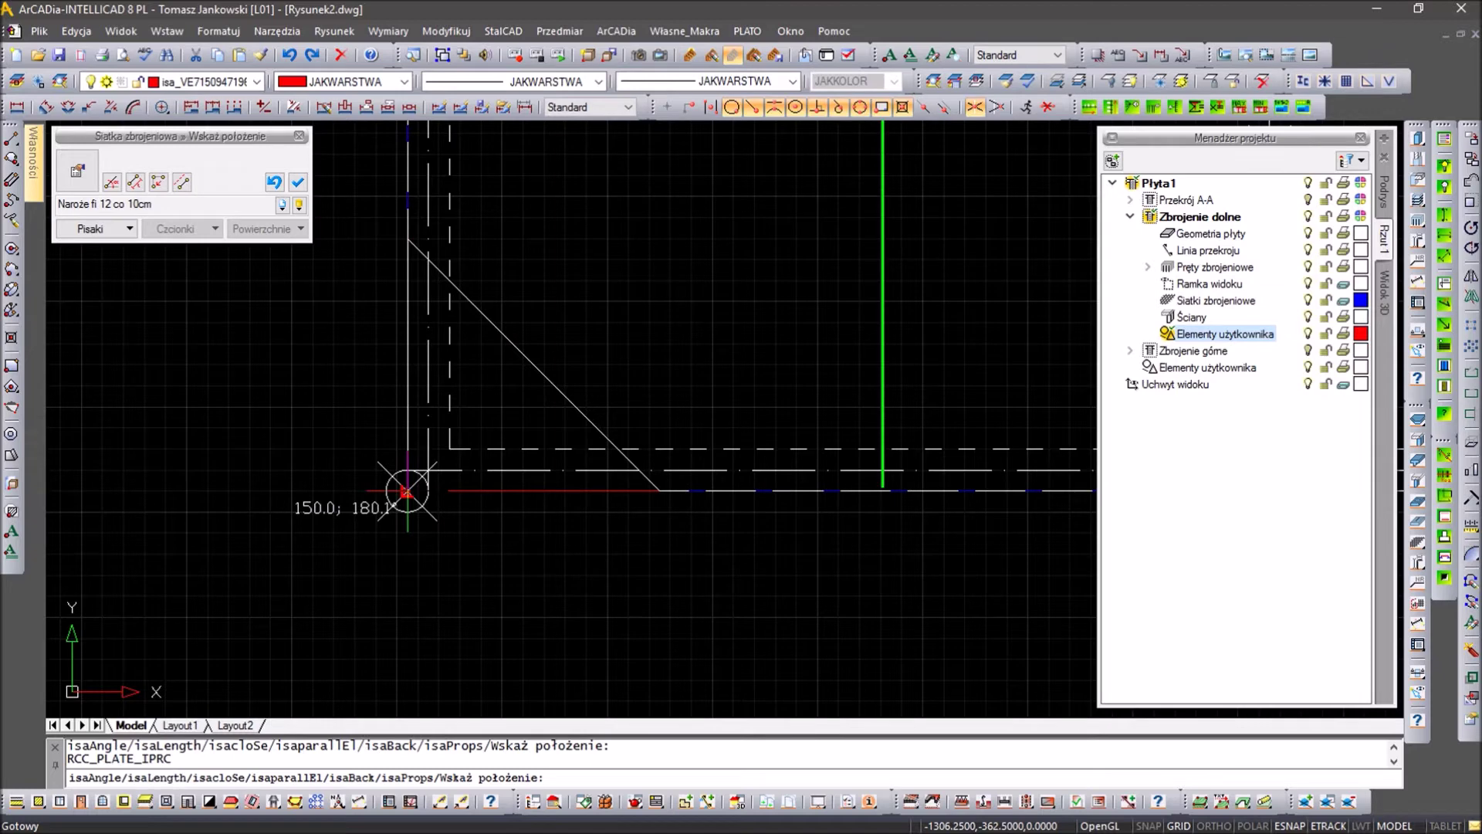
click(83, 179)
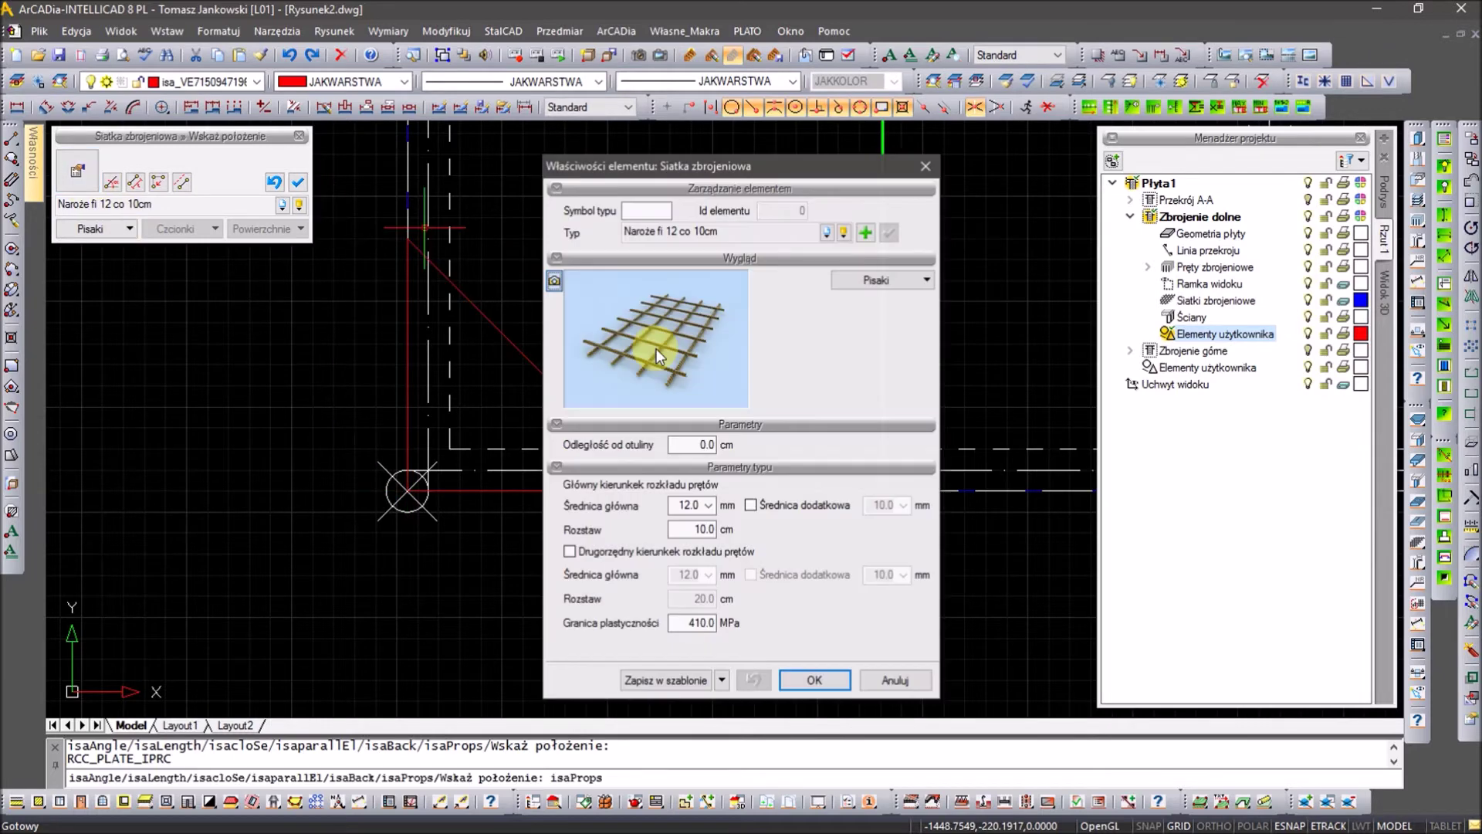
double_click(708, 446)
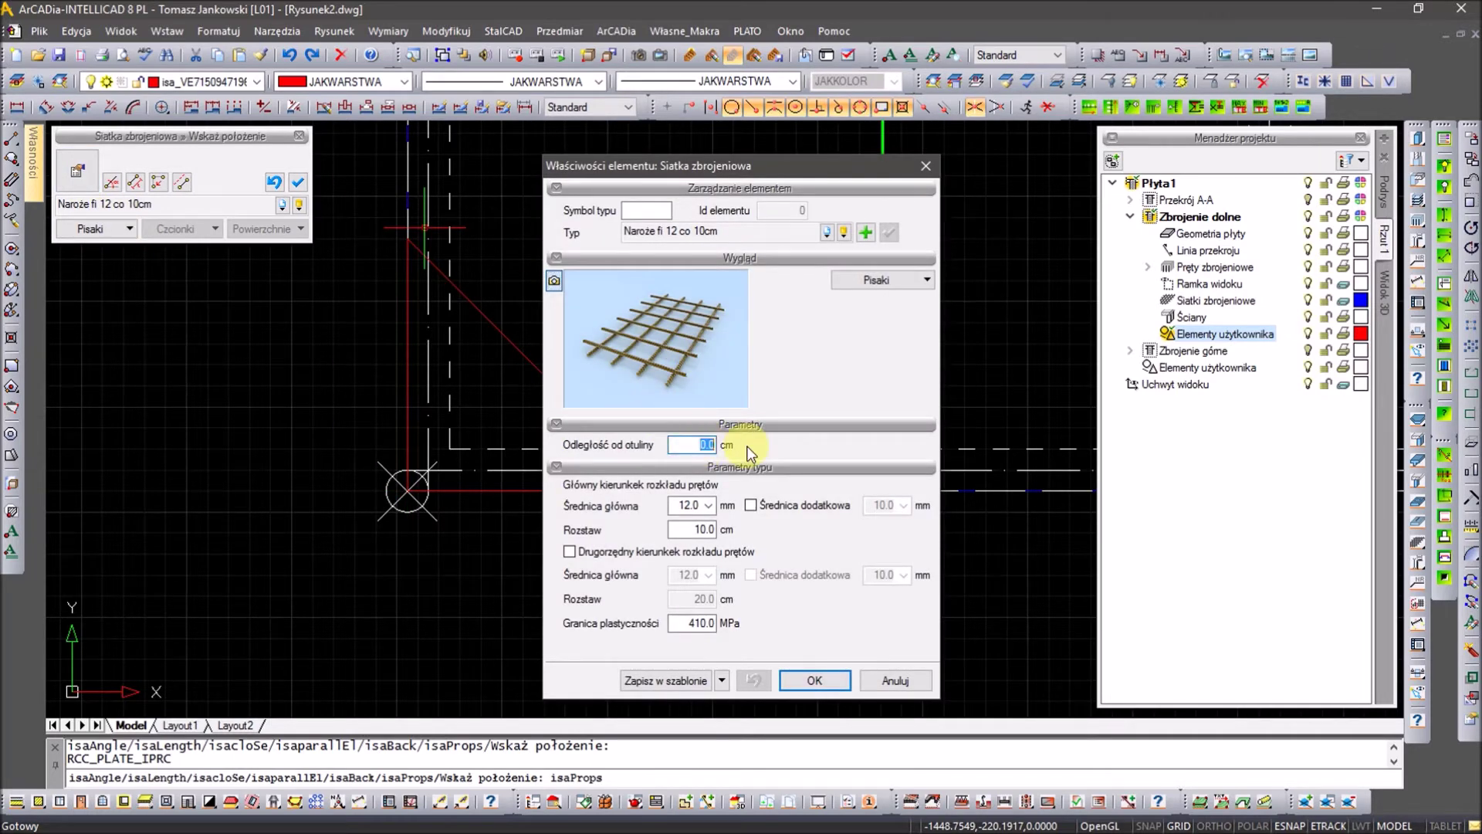
text(2.4)
click(821, 677)
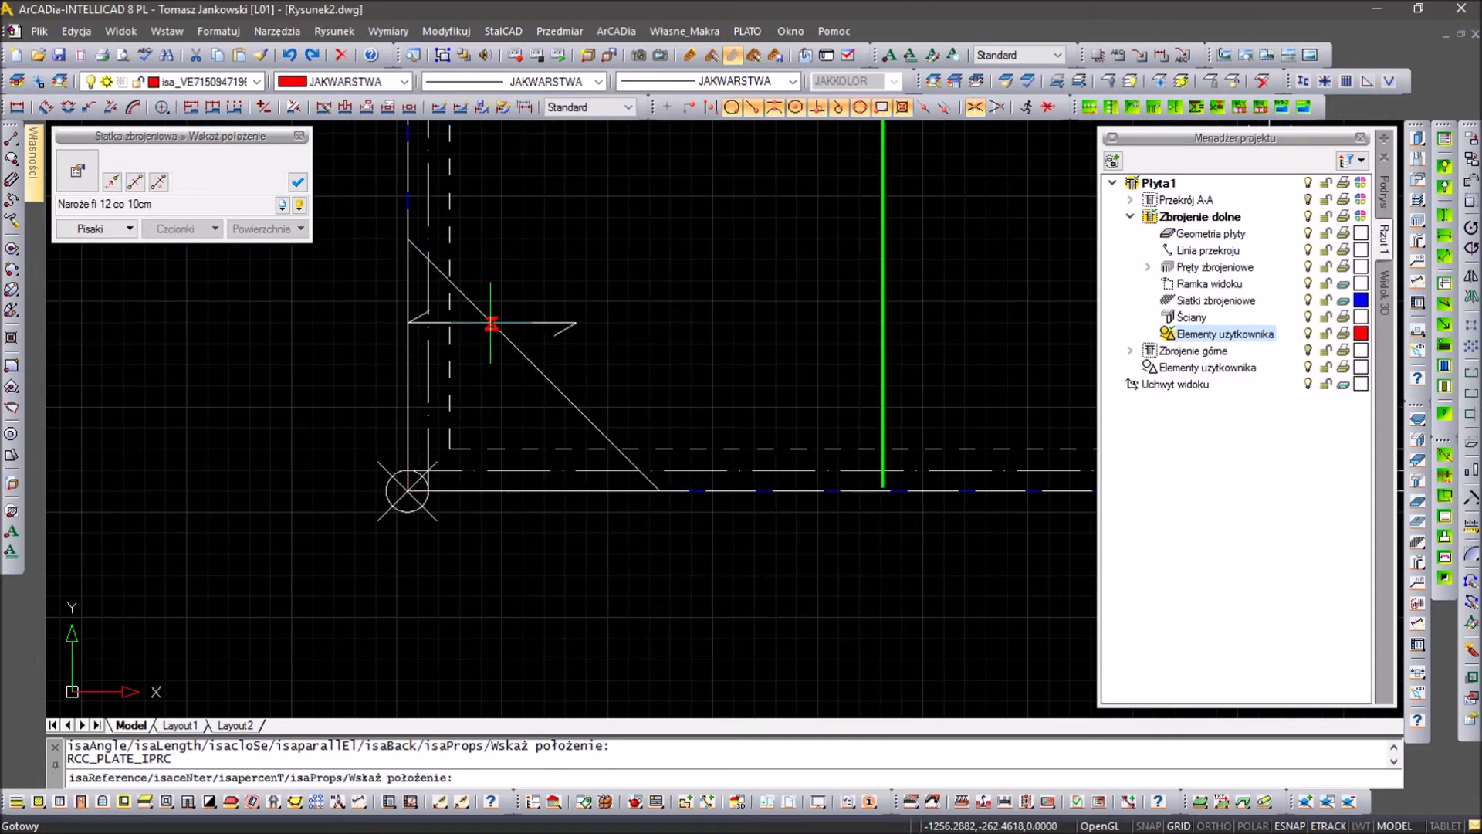
click(489, 321)
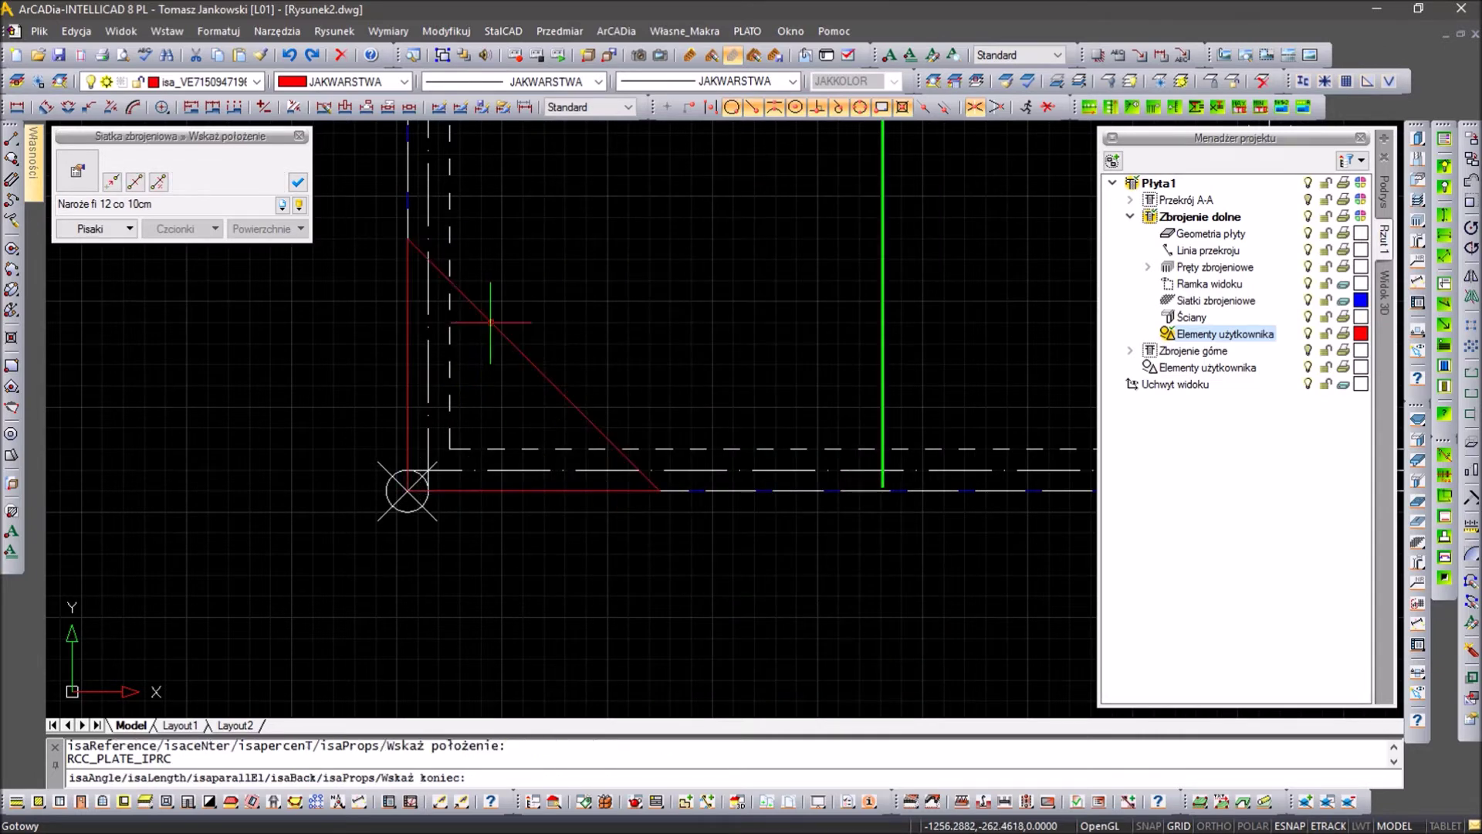
click(611, 448)
right_click(612, 449)
key(Escape)
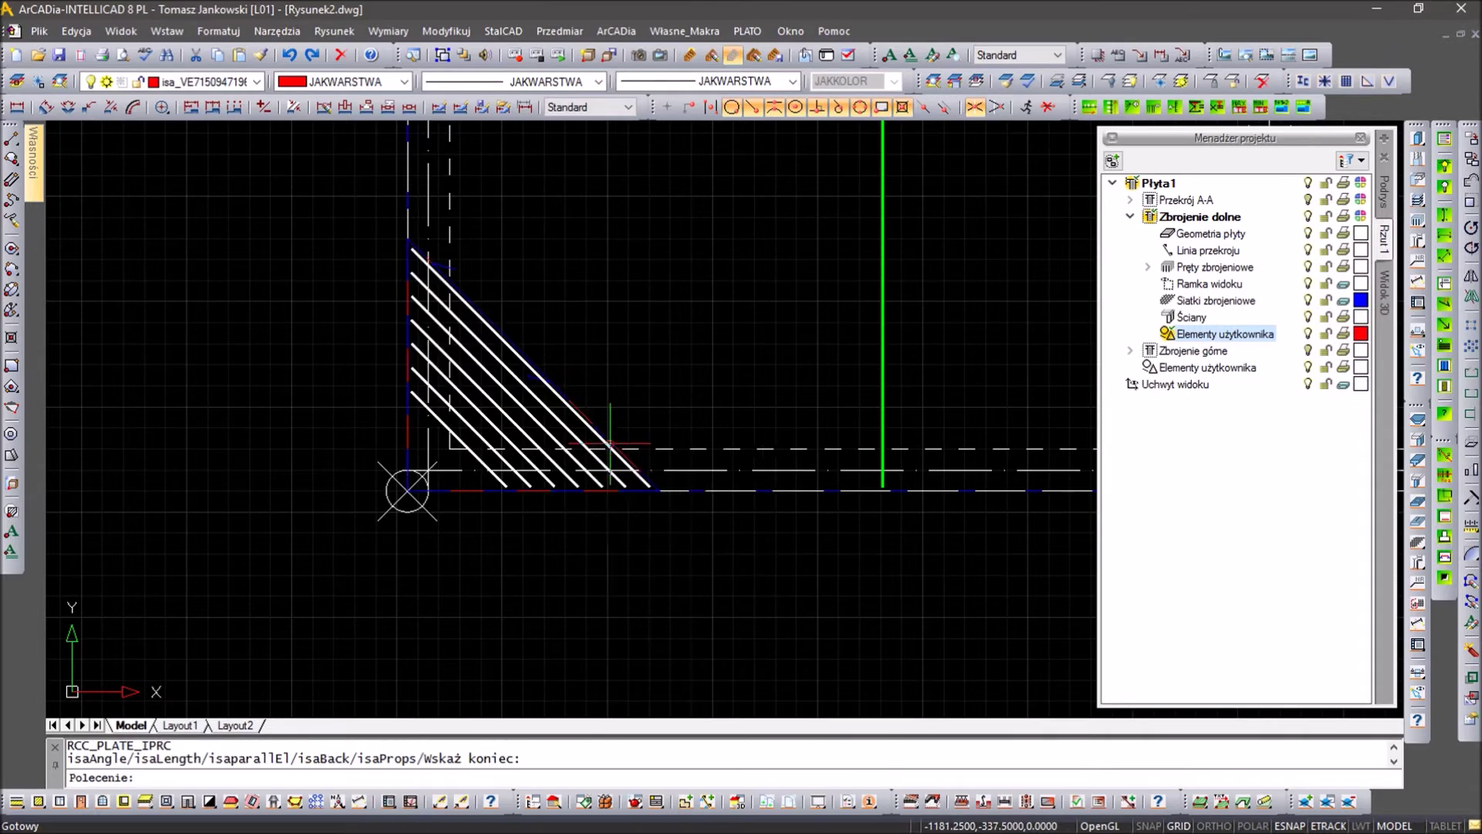
Step: Select the new corner mesh and abandon adding a description to it
scroll(464, 464, up, 3)
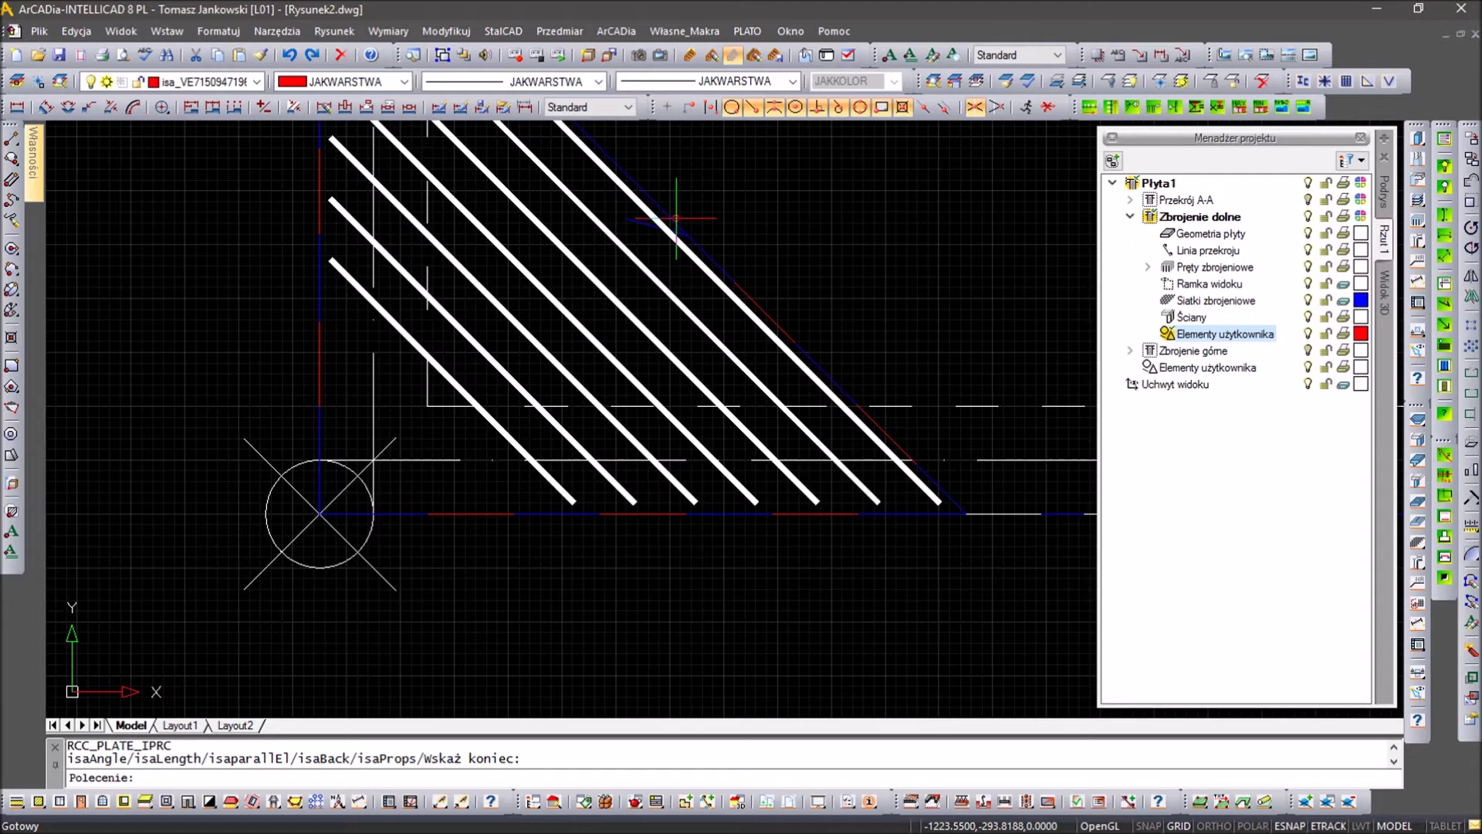
key(Escape)
key(Escape)
key(Escape)
click(727, 270)
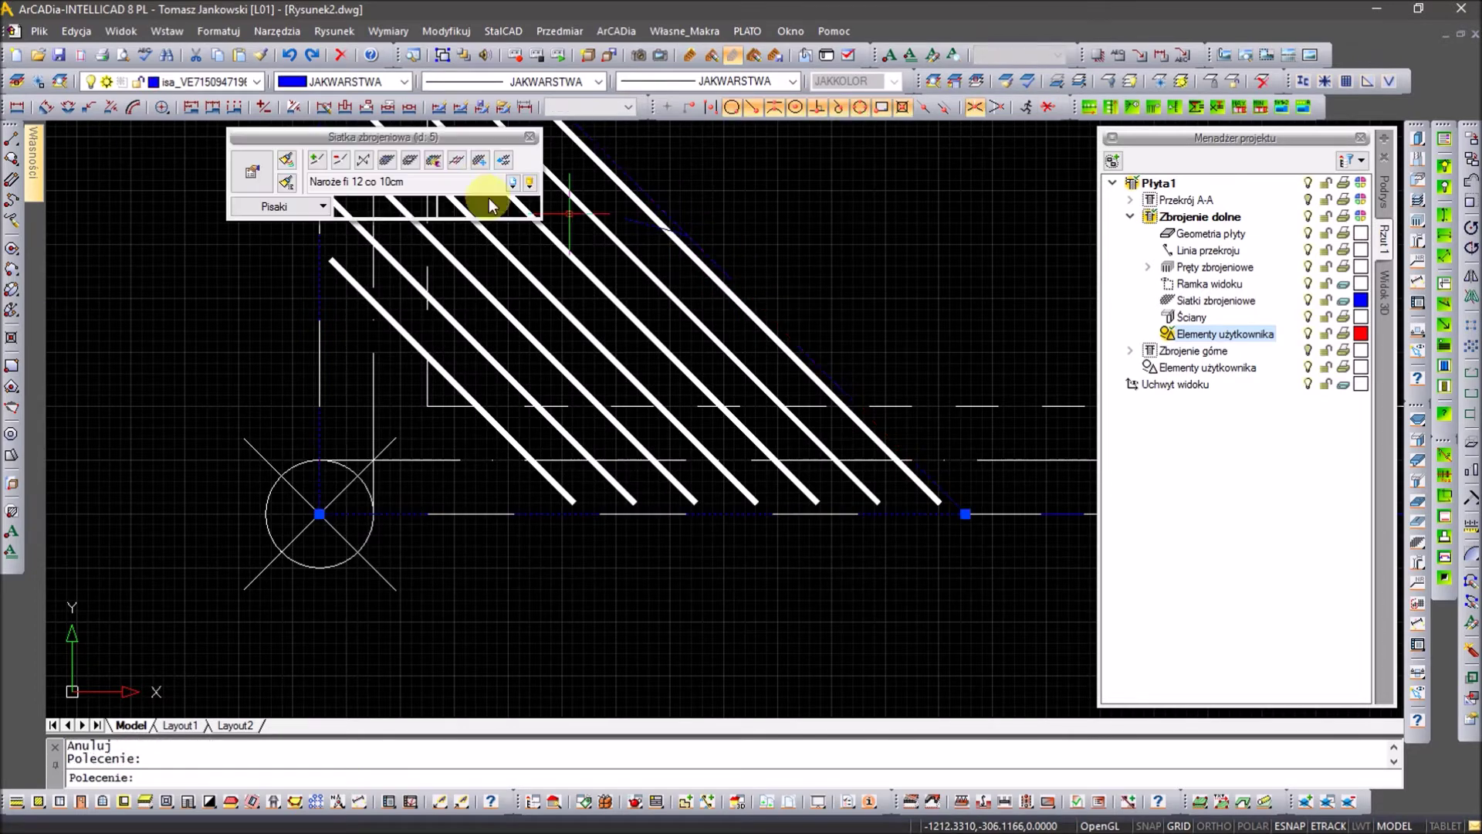
click(479, 178)
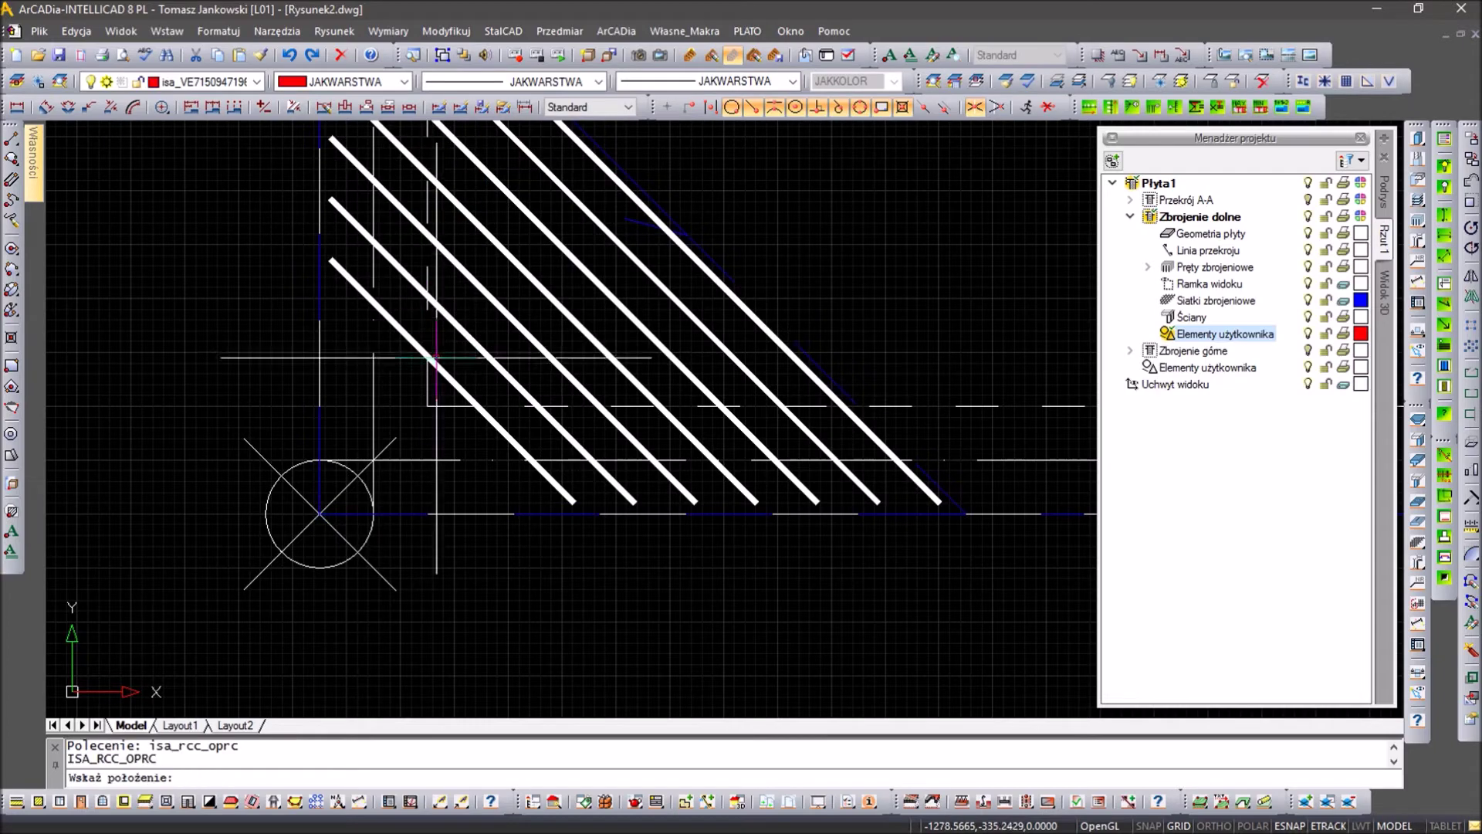
click(431, 390)
key(Escape)
key(Escape)
scroll(530, 351, down, 3)
scroll(541, 370, down, 2)
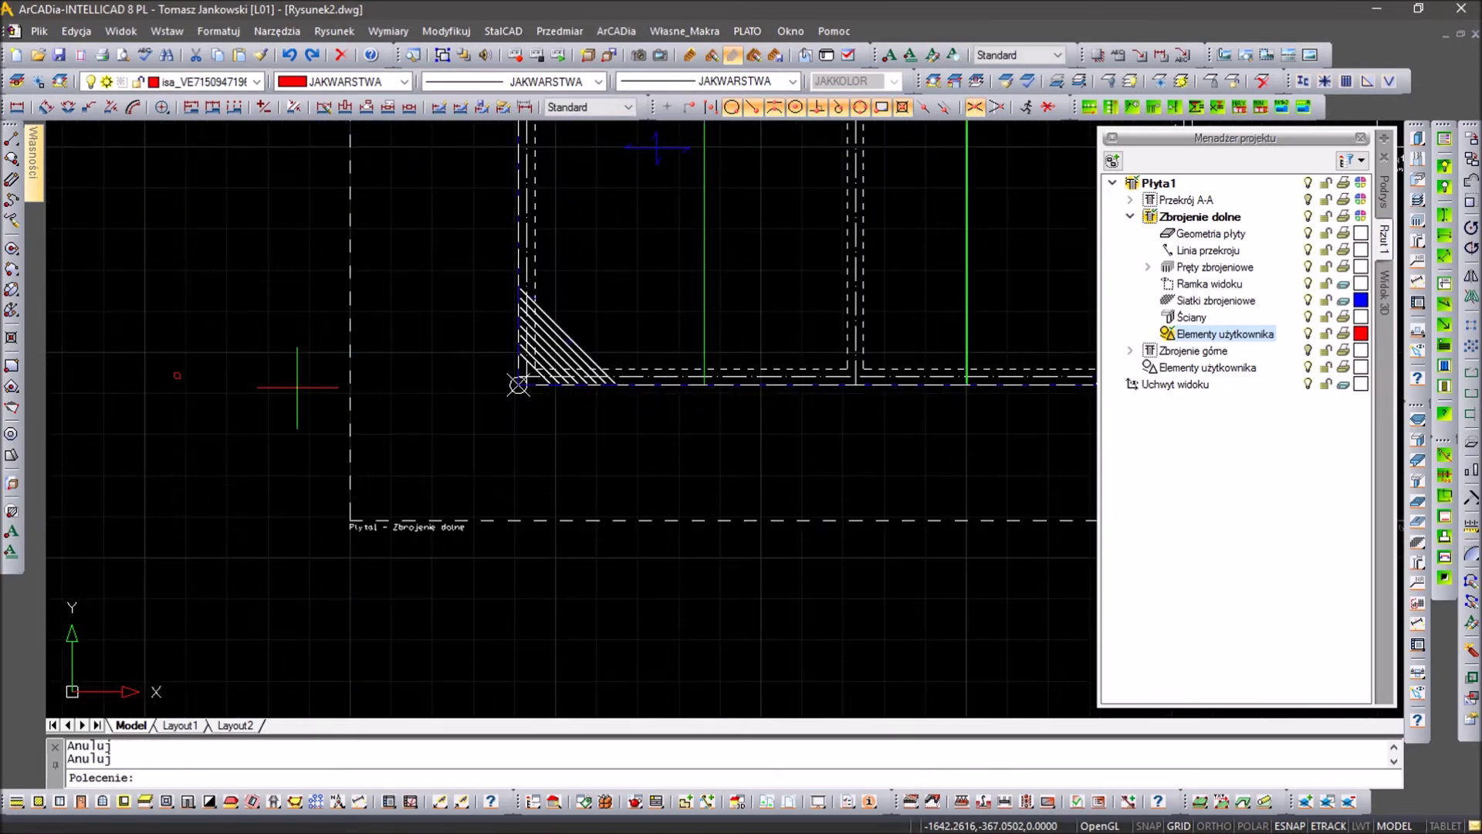
scroll(294, 402, down, 2)
scroll(296, 429, up, 2)
scroll(590, 424, up, 3)
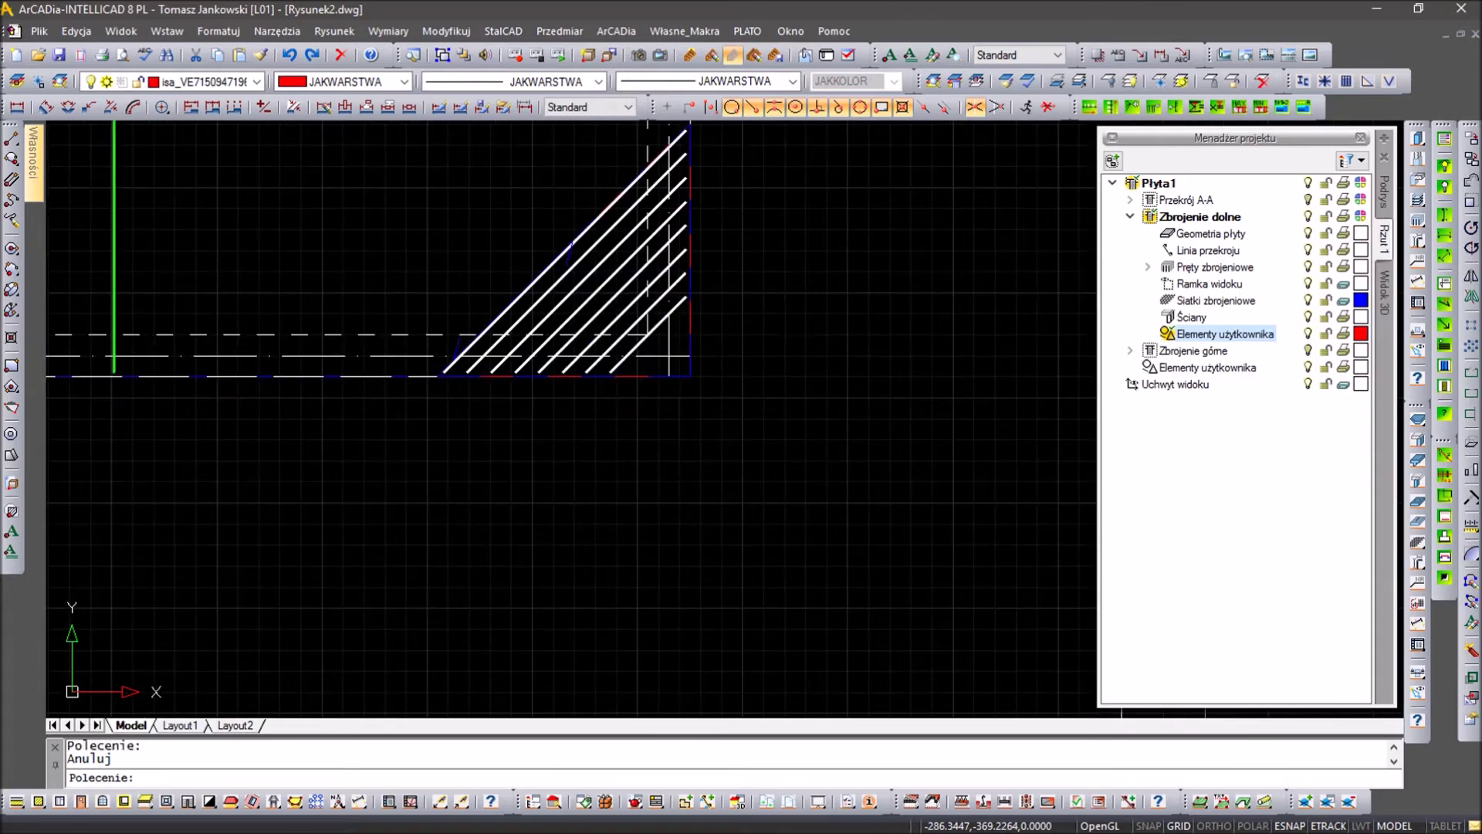
Step: Delete the leftover line and pan back over the whole slab
click(641, 376)
key(Delete)
scroll(637, 373, down, 2)
scroll(640, 370, down, 4)
scroll(645, 183, up, 3)
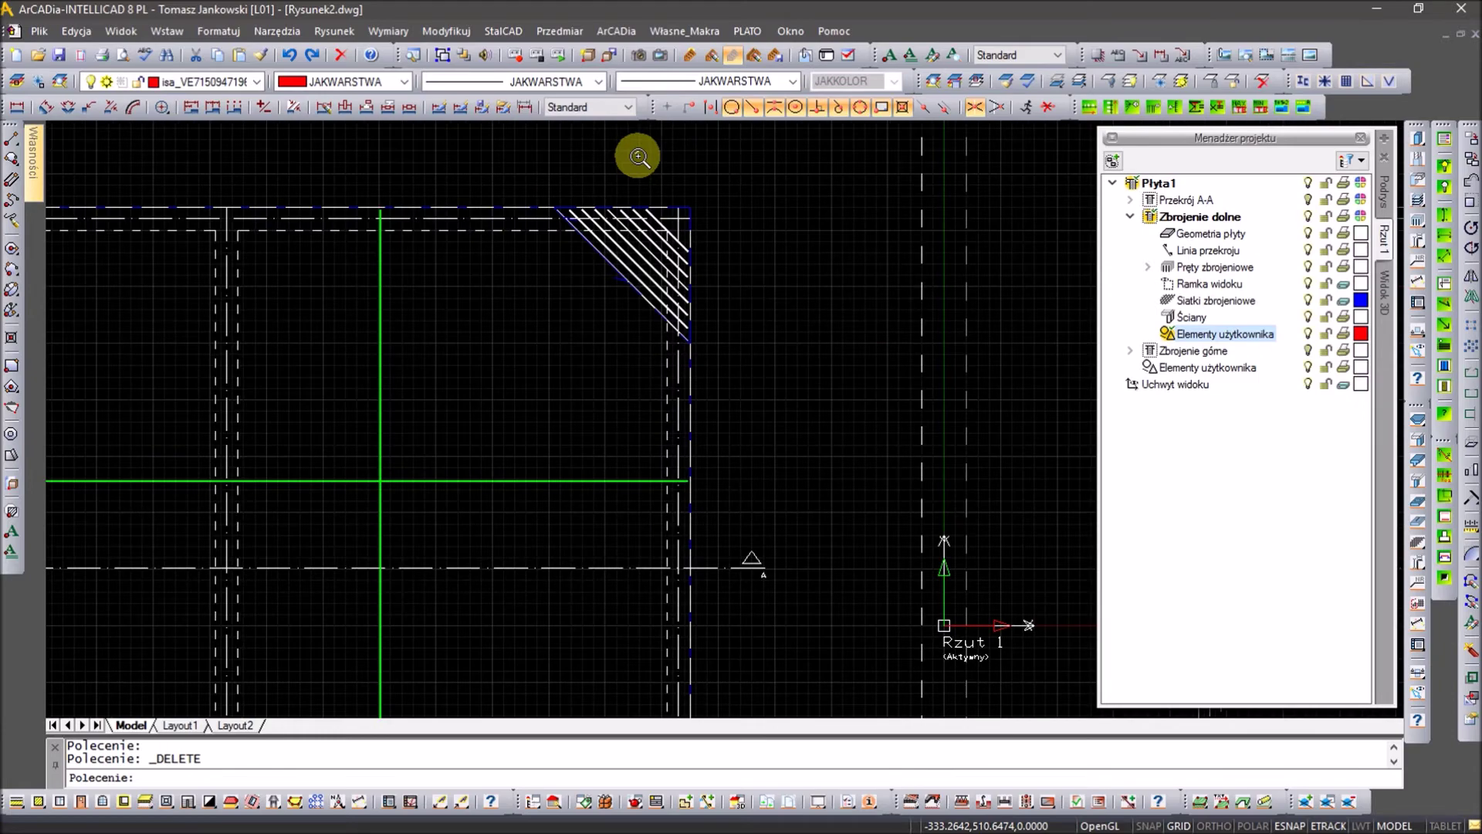
scroll(639, 149, up, 3)
scroll(747, 287, down, 5)
middle_drag(1065, 363, 853, 358)
scroll(853, 358, down, 2)
scroll(321, 341, up, 4)
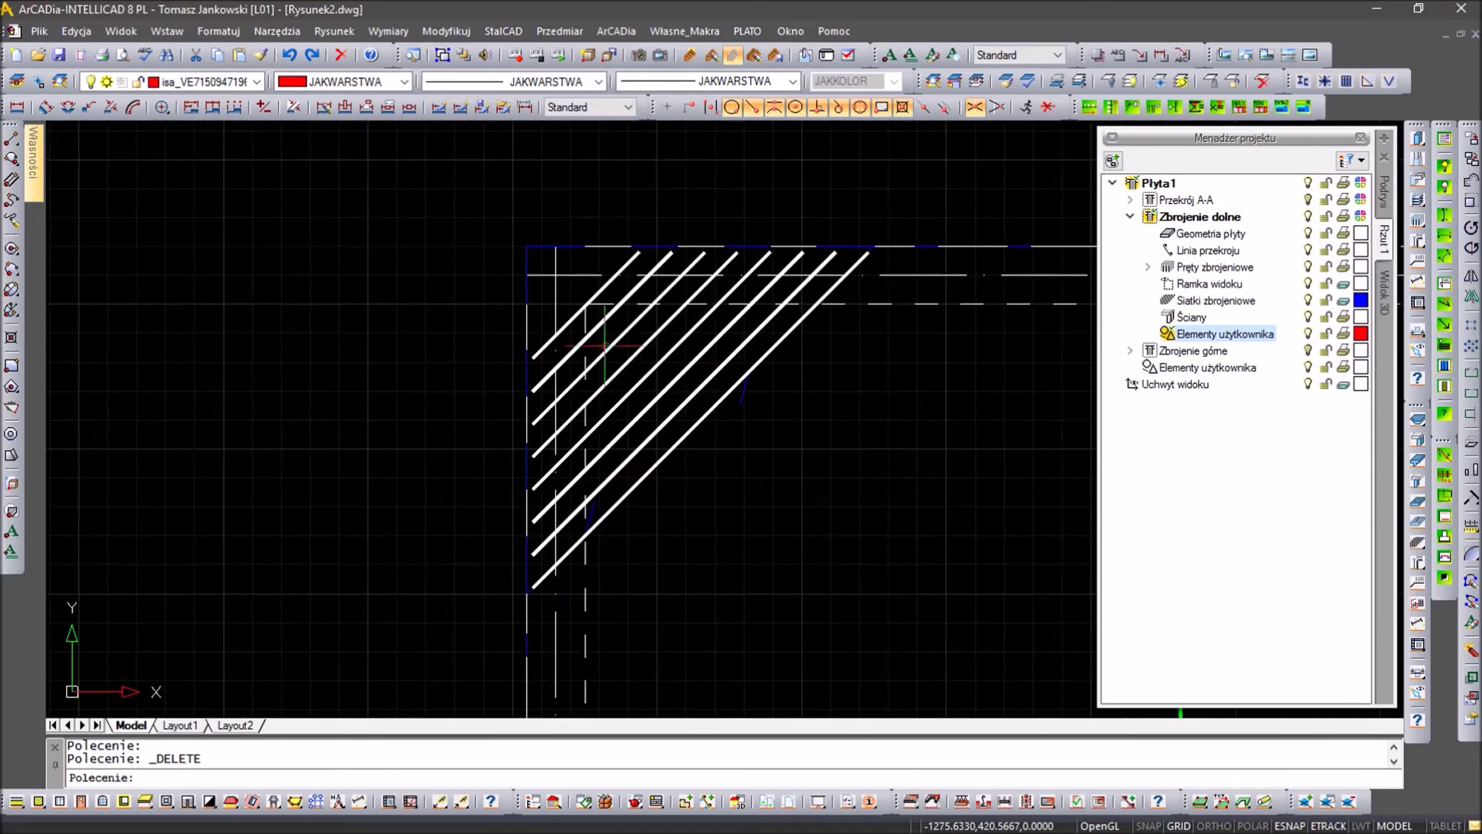
scroll(604, 345, down, 4)
middle_drag(618, 370, 605, 337)
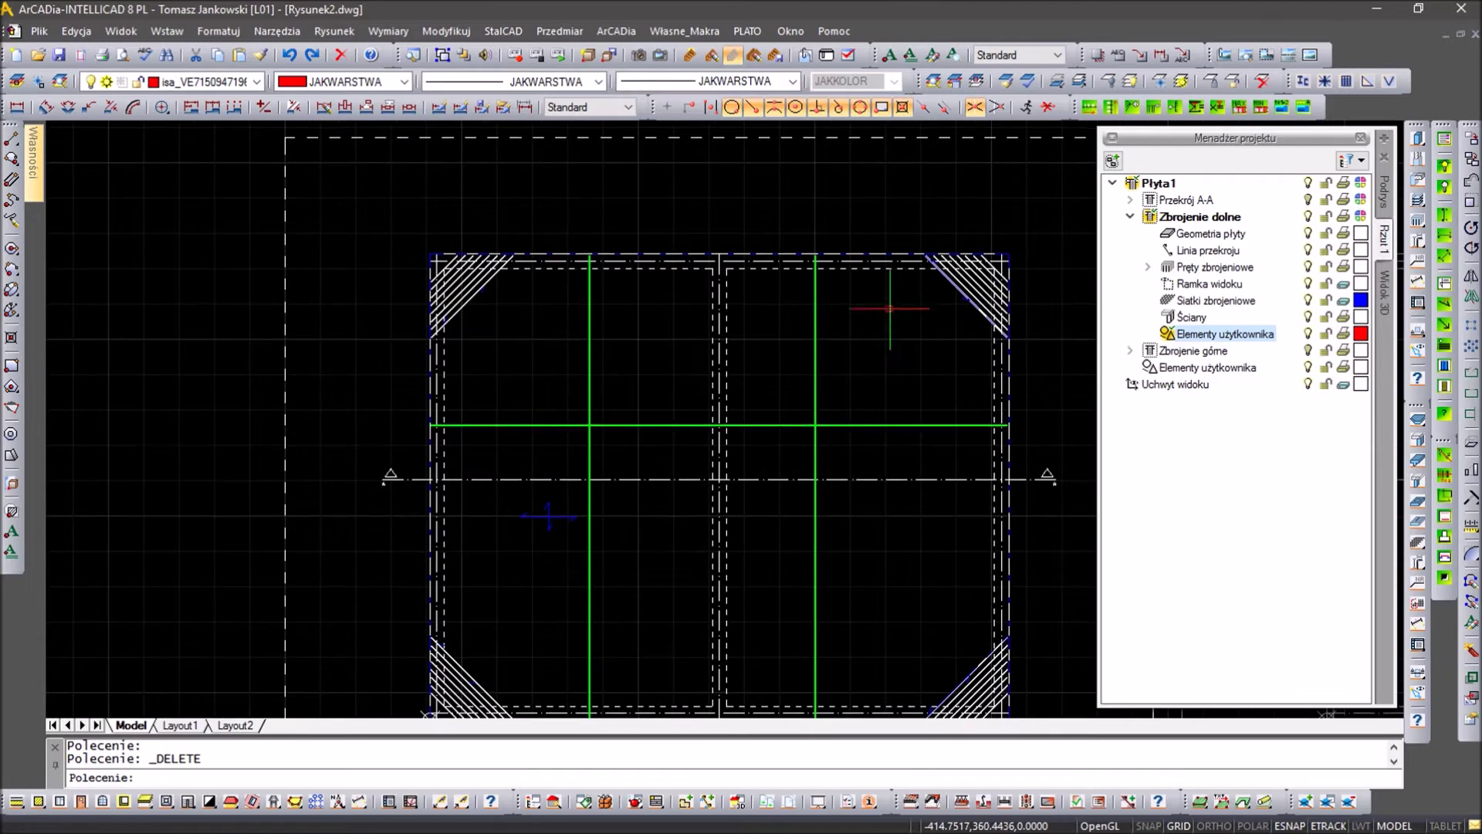
scroll(1046, 291, up, 3)
scroll(893, 410, up, 3)
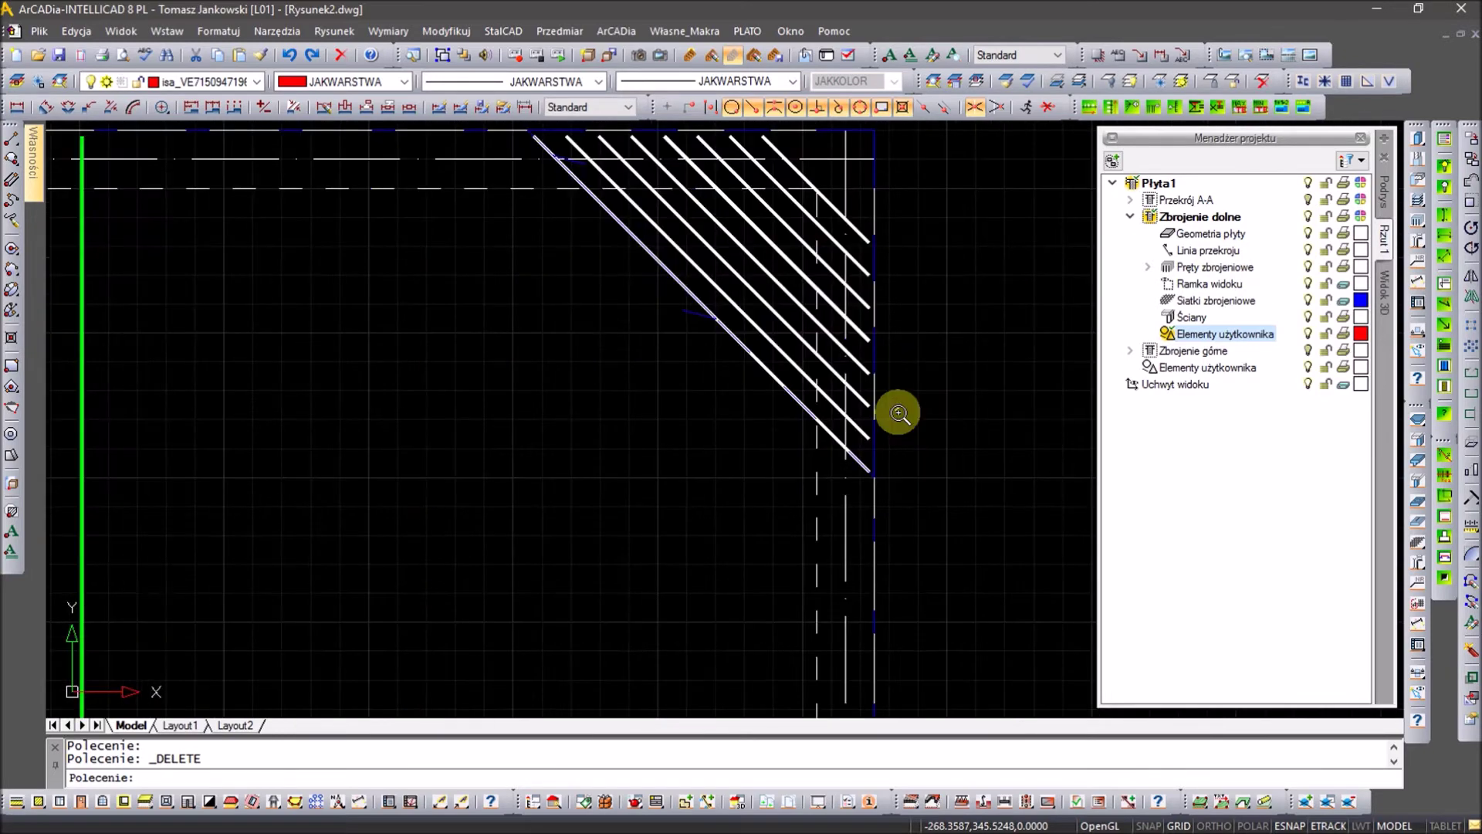
Step: Add the top-right corner's diagonal bars to the Widoczne group, excluding the white diagonal line
click(854, 490)
click(860, 232)
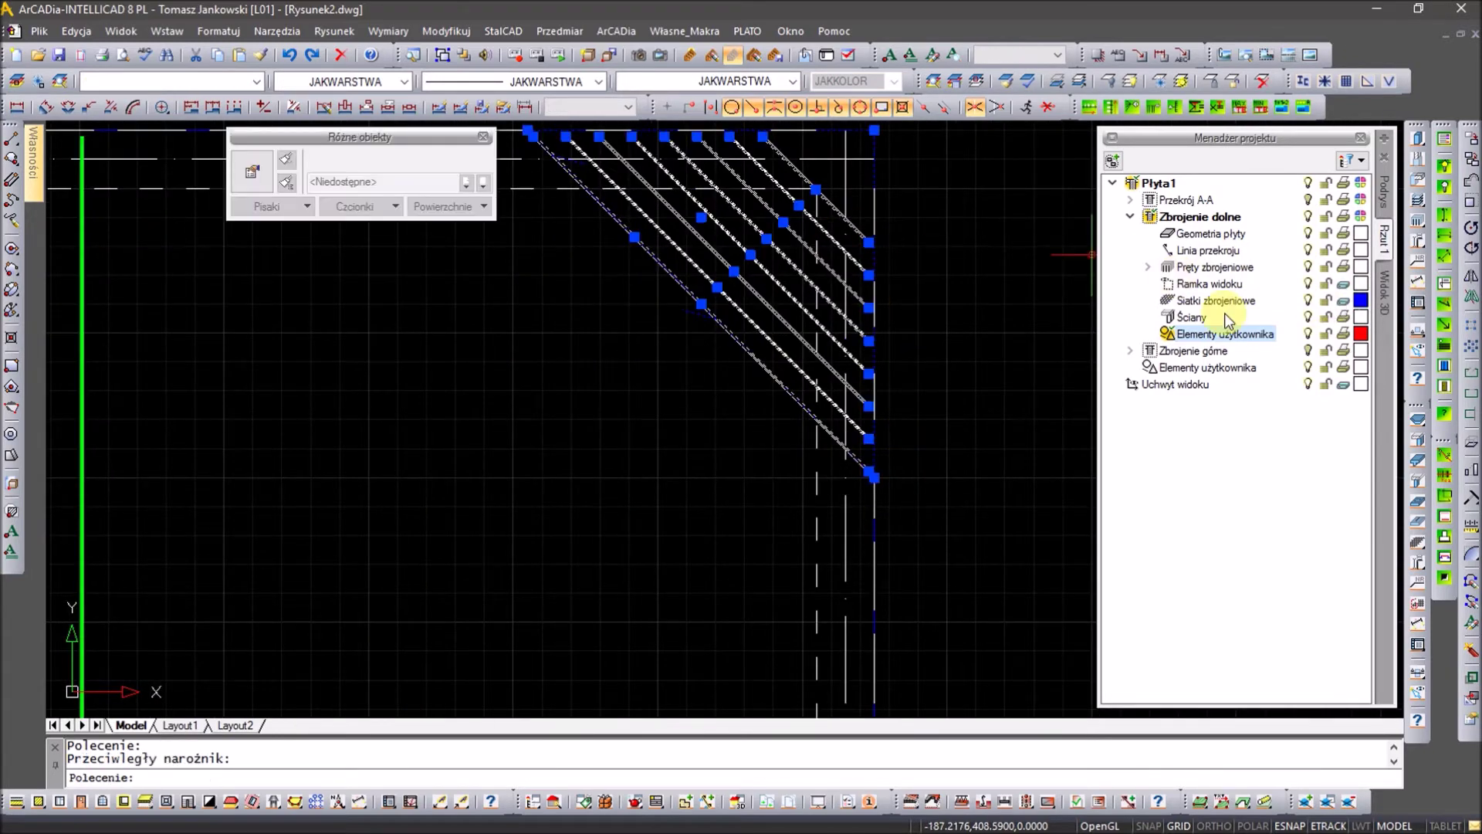
click(1147, 267)
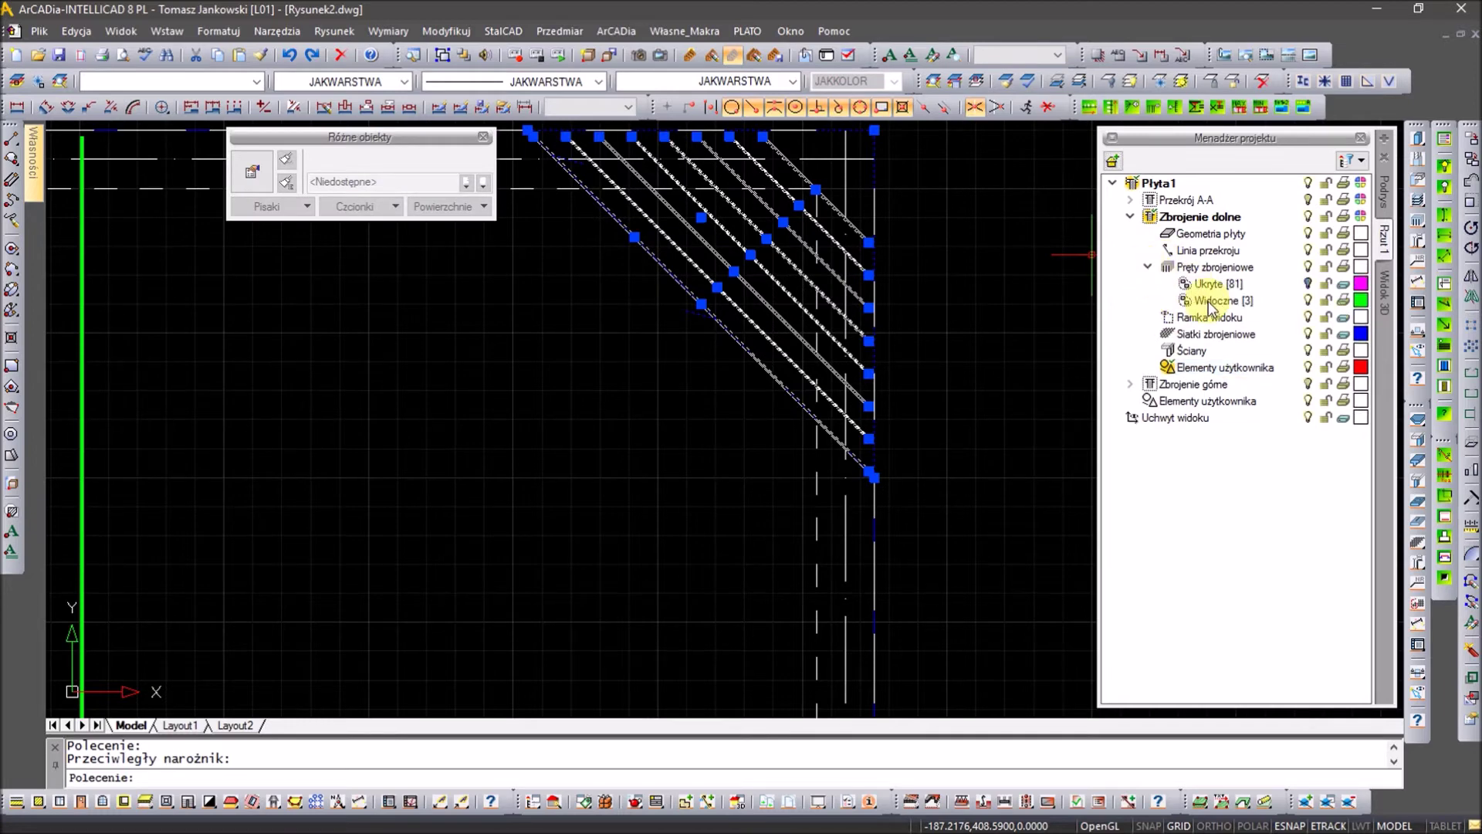
click(1222, 300)
click(1197, 160)
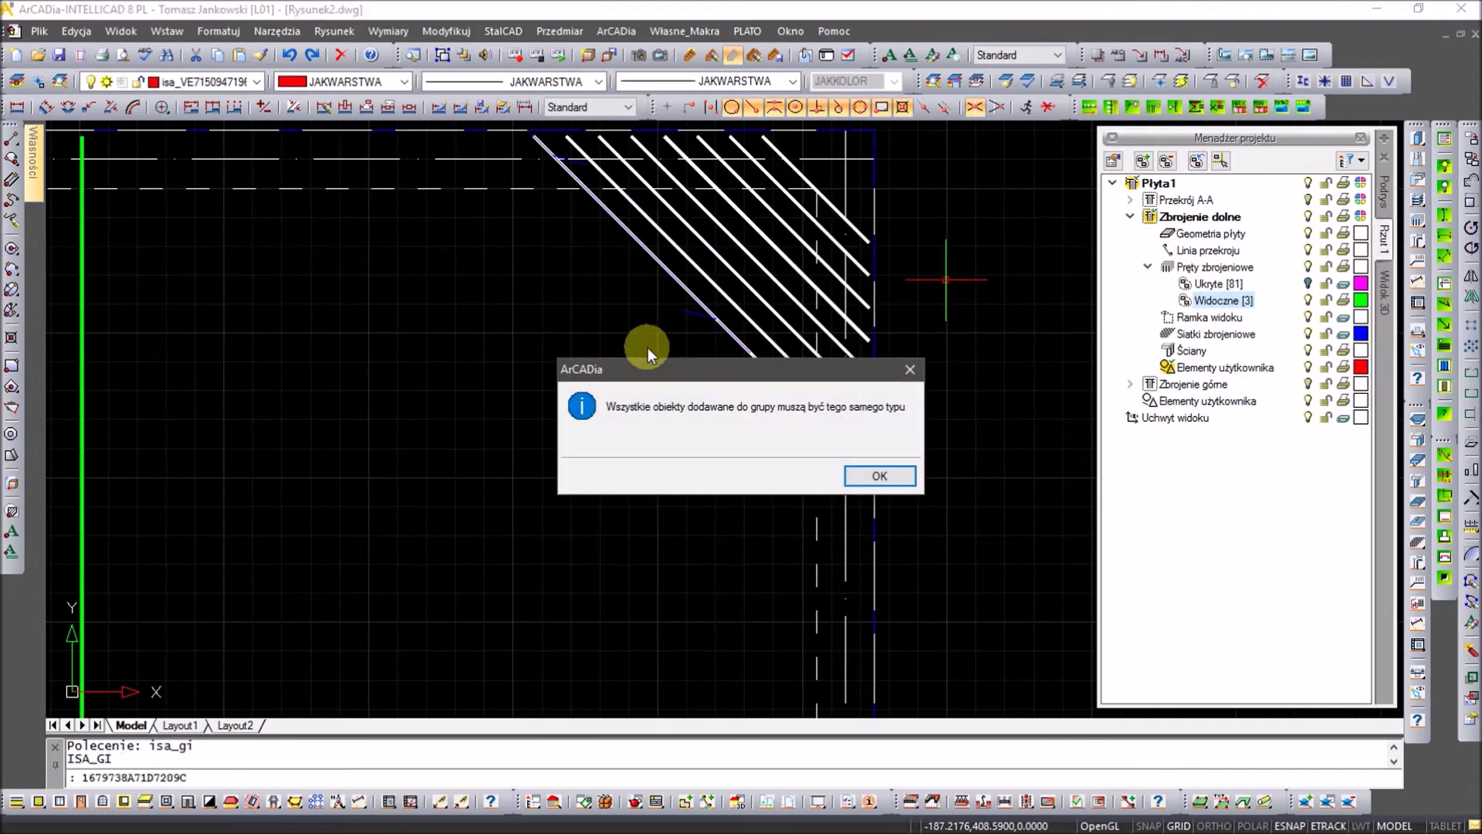
click(880, 477)
drag(865, 214, 858, 448)
click(859, 449)
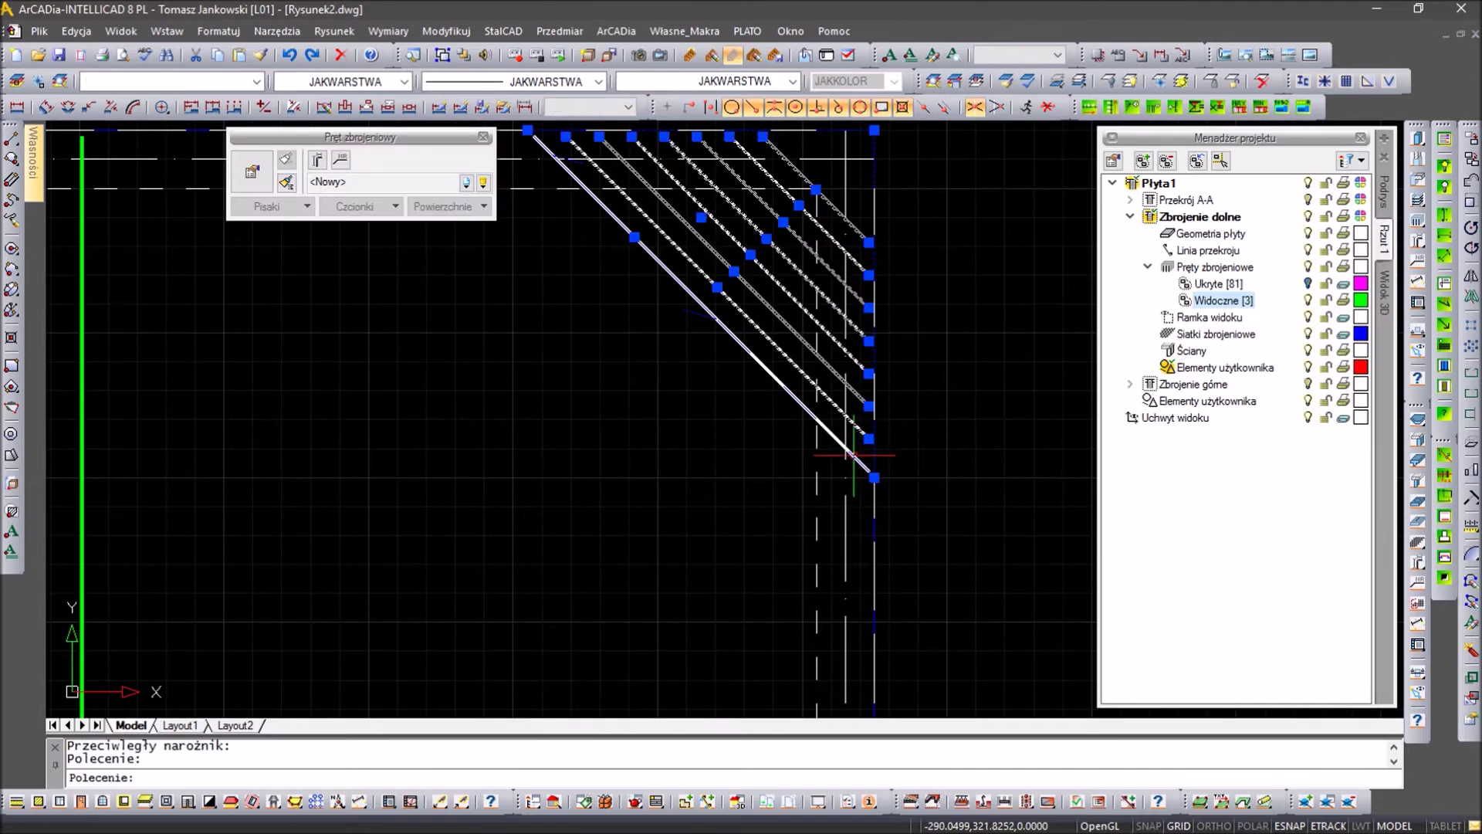
shift+click(760, 372)
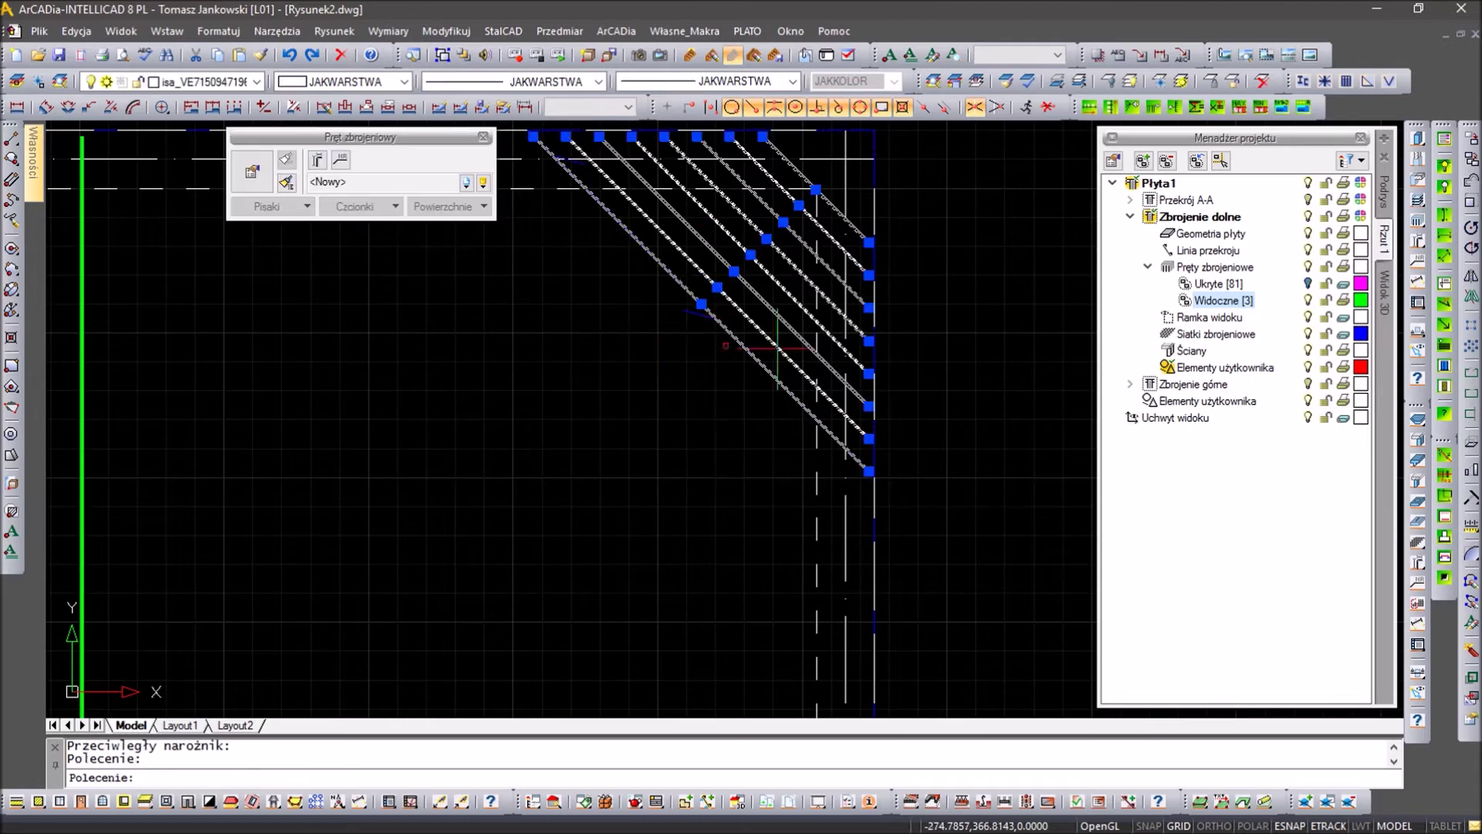
click(1197, 162)
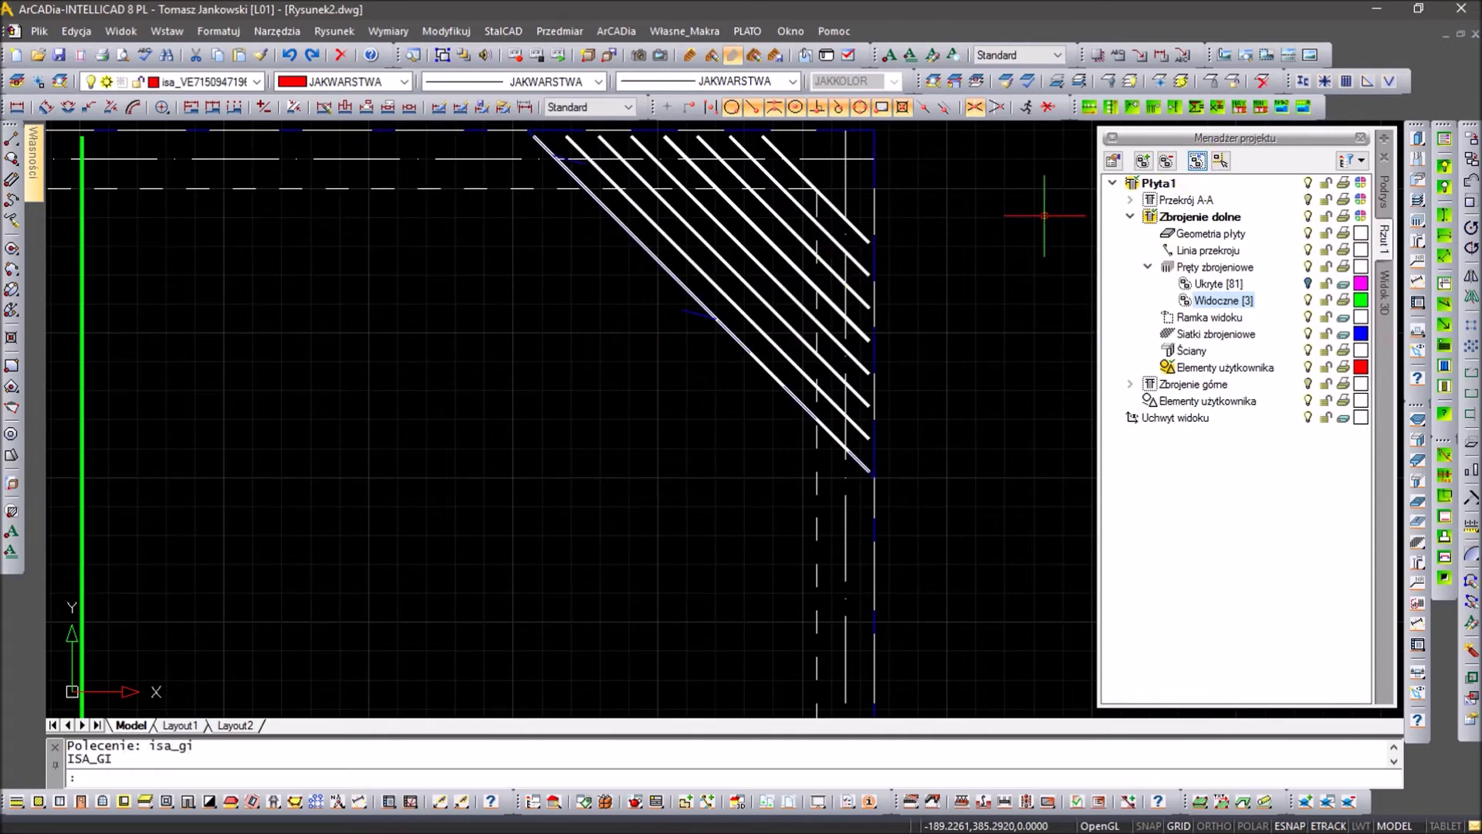
Step: Hide the reinforcement meshes and add the top-left corner bars to Widoczne
scroll(753, 297, down, 4)
middle_drag(360, 300, 767, 313)
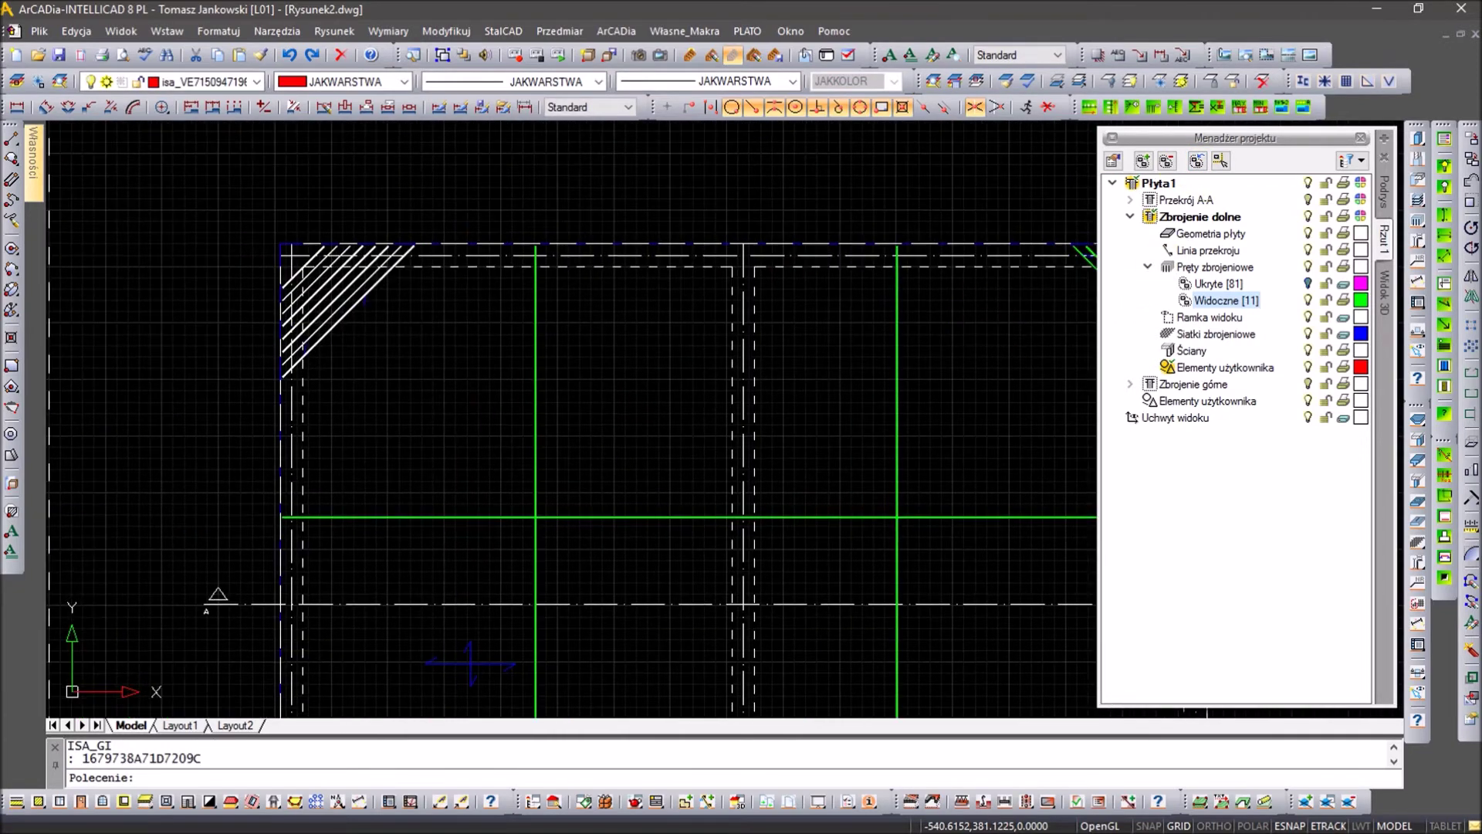
click(1307, 335)
scroll(424, 258, up, 5)
middle_drag(424, 258, 889, 282)
click(888, 283)
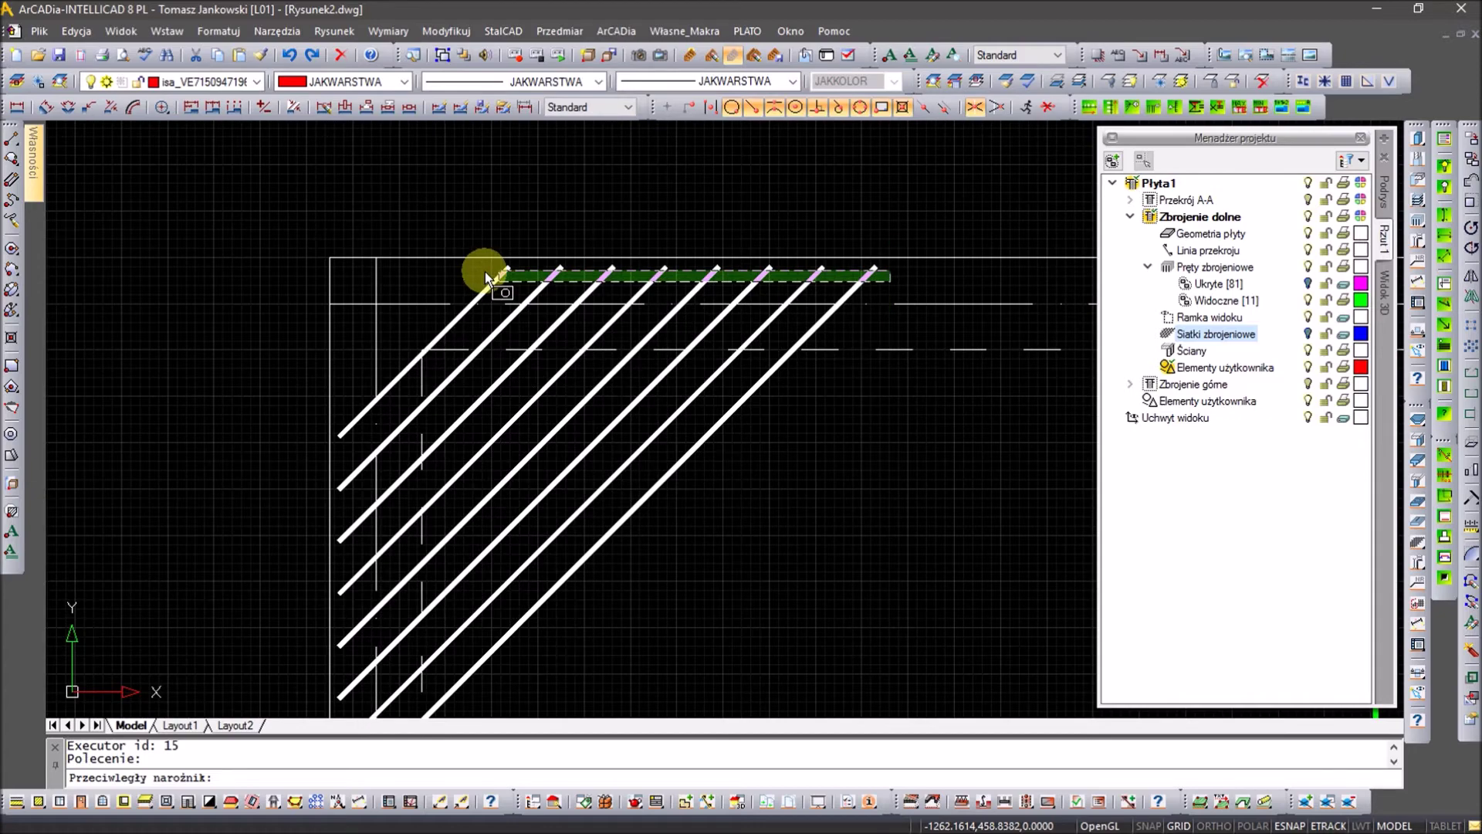
click(498, 271)
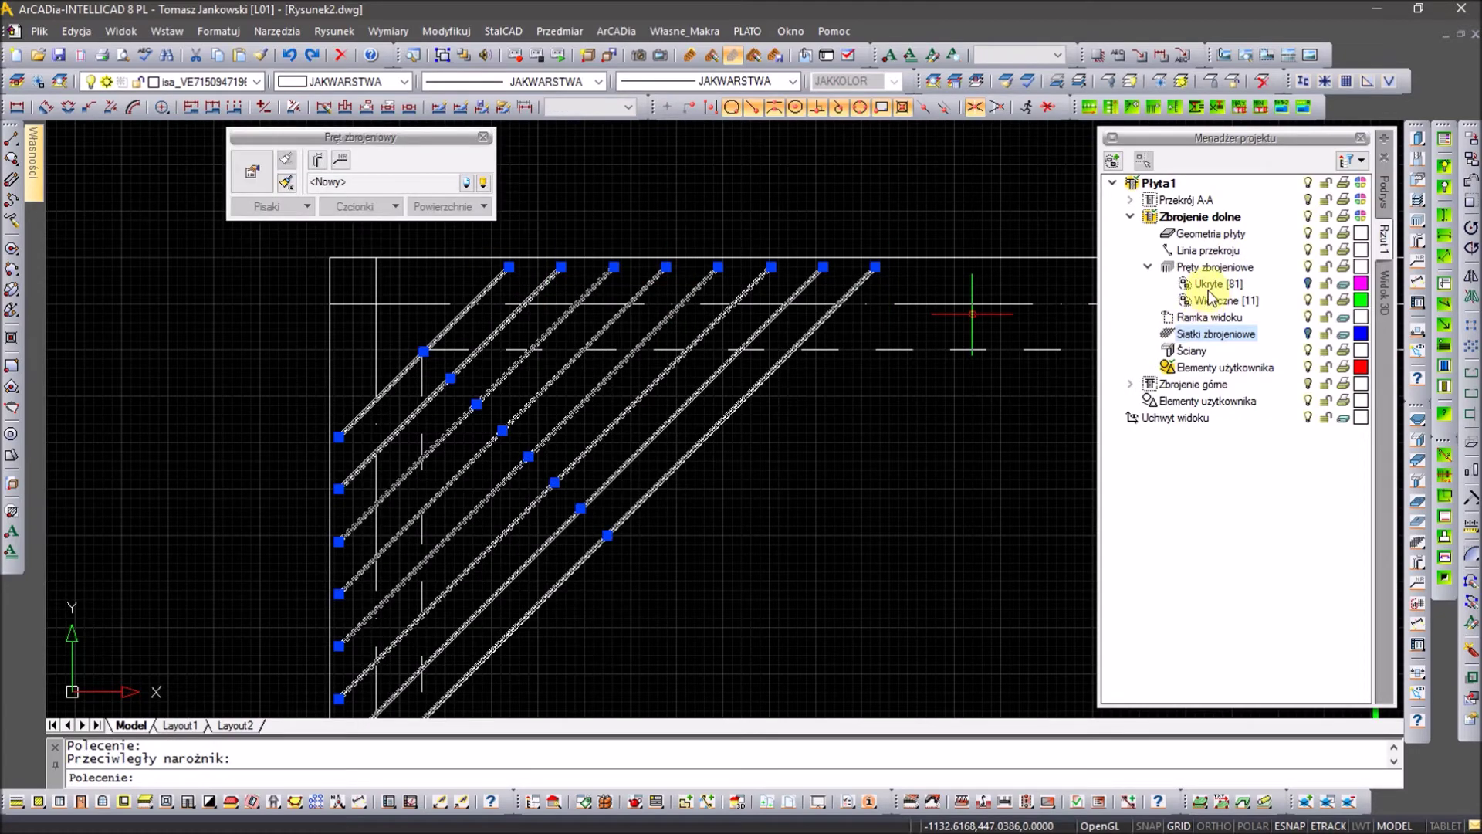
click(1207, 302)
click(1197, 169)
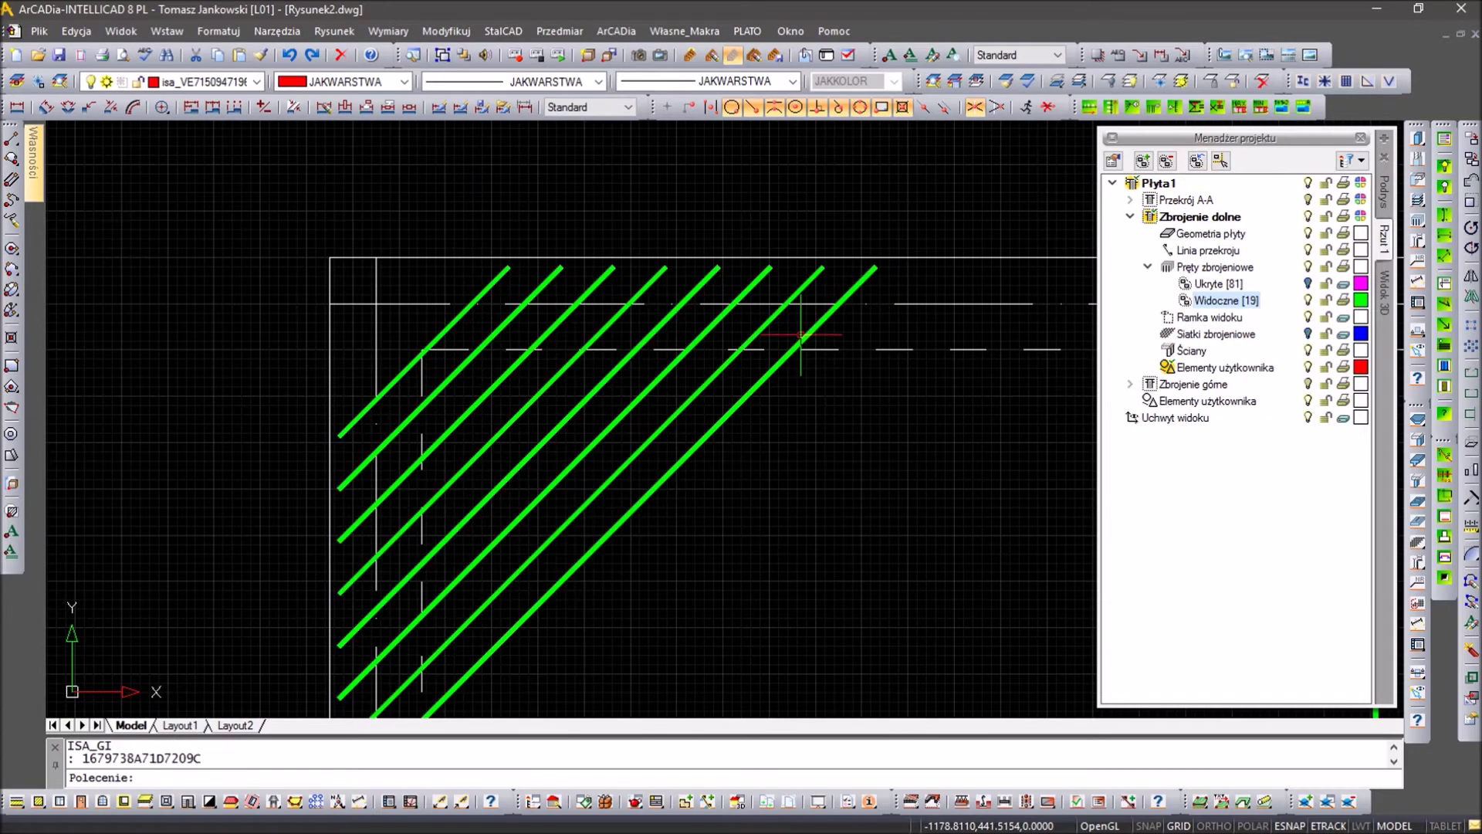
Step: Add the bottom-left corner's diagonal bars to the Widoczne group
scroll(813, 549, down, 5)
scroll(814, 549, down, 2)
scroll(813, 549, up, 5)
scroll(794, 347, up, 3)
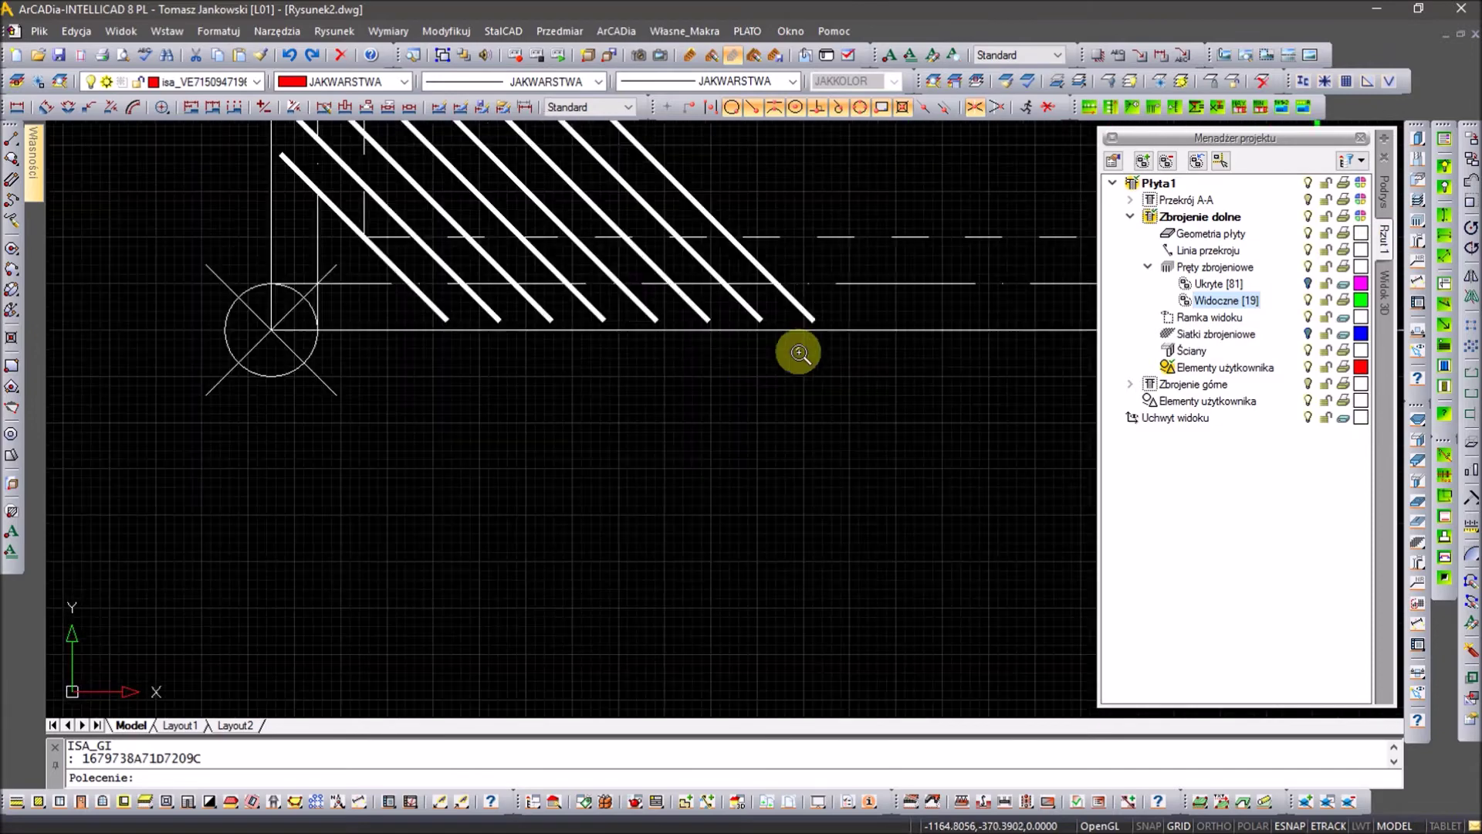
click(824, 308)
click(430, 324)
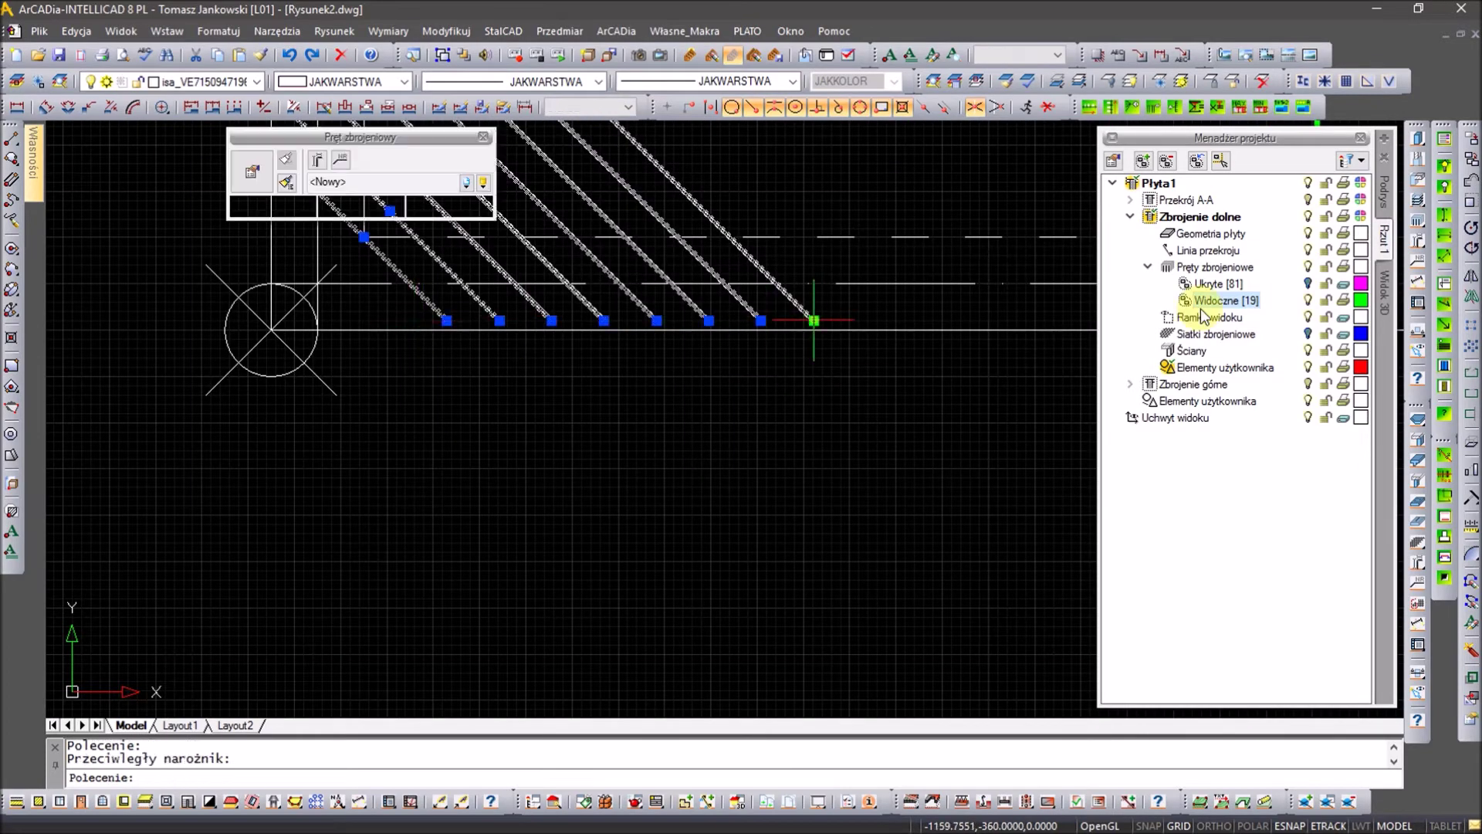
click(1197, 162)
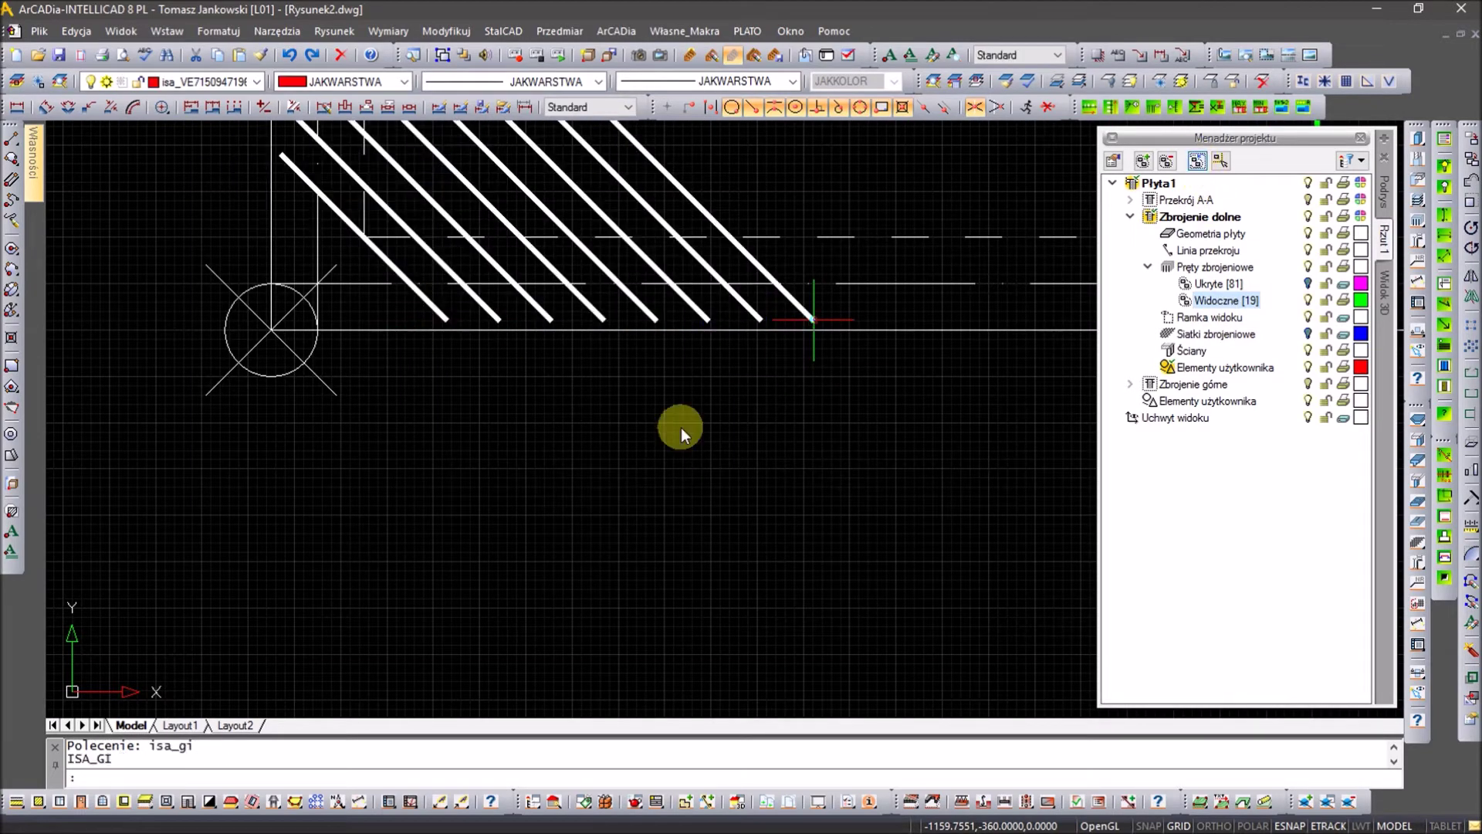
Step: Add the bottom-right corner's diagonal bars to the Widoczne group
scroll(683, 432, down, 5)
middle_drag(711, 469, 420, 503)
scroll(942, 497, down, 2)
scroll(1046, 471, up, 6)
click(1087, 469)
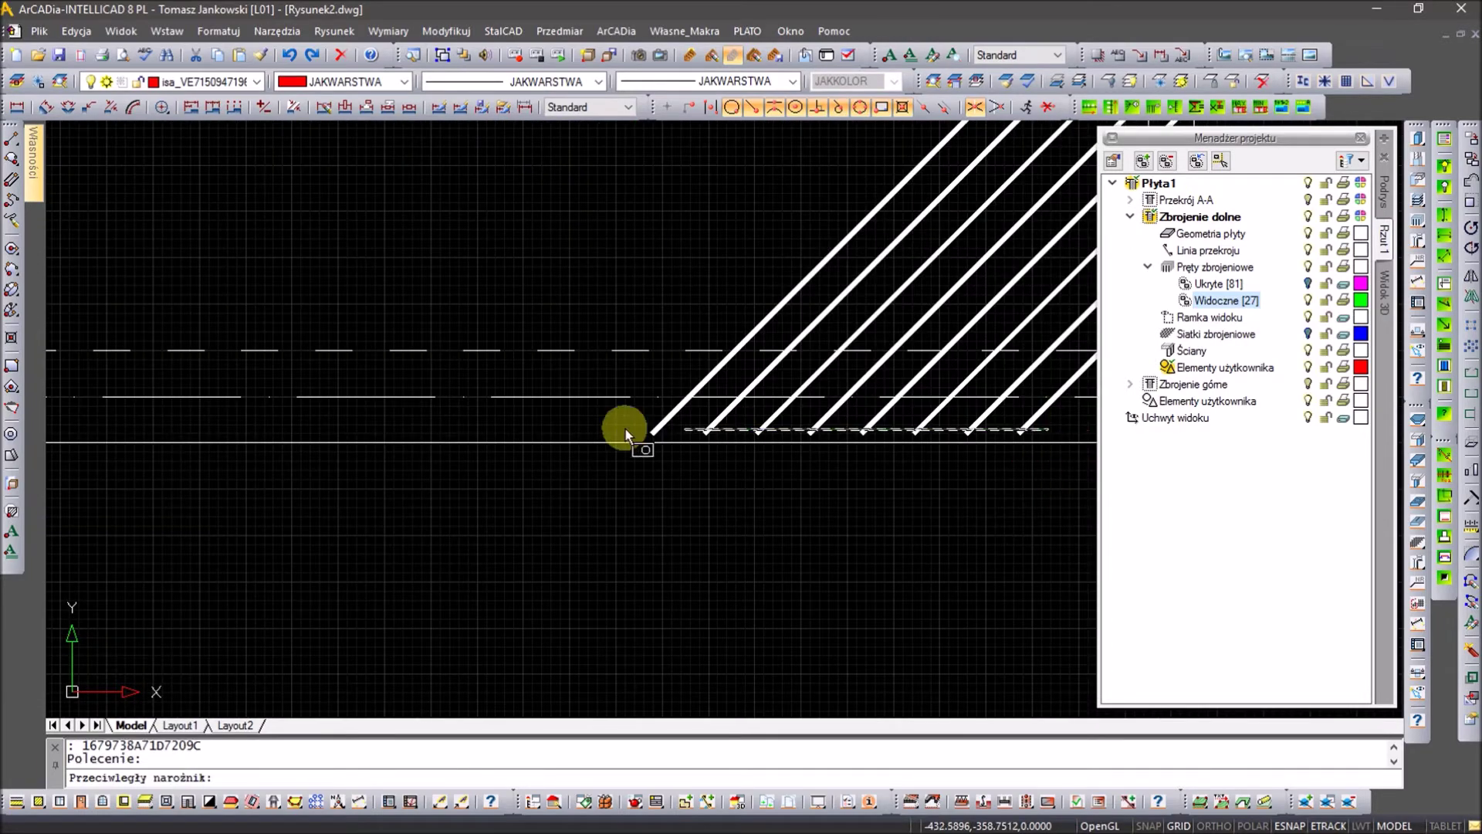
click(640, 409)
click(1196, 160)
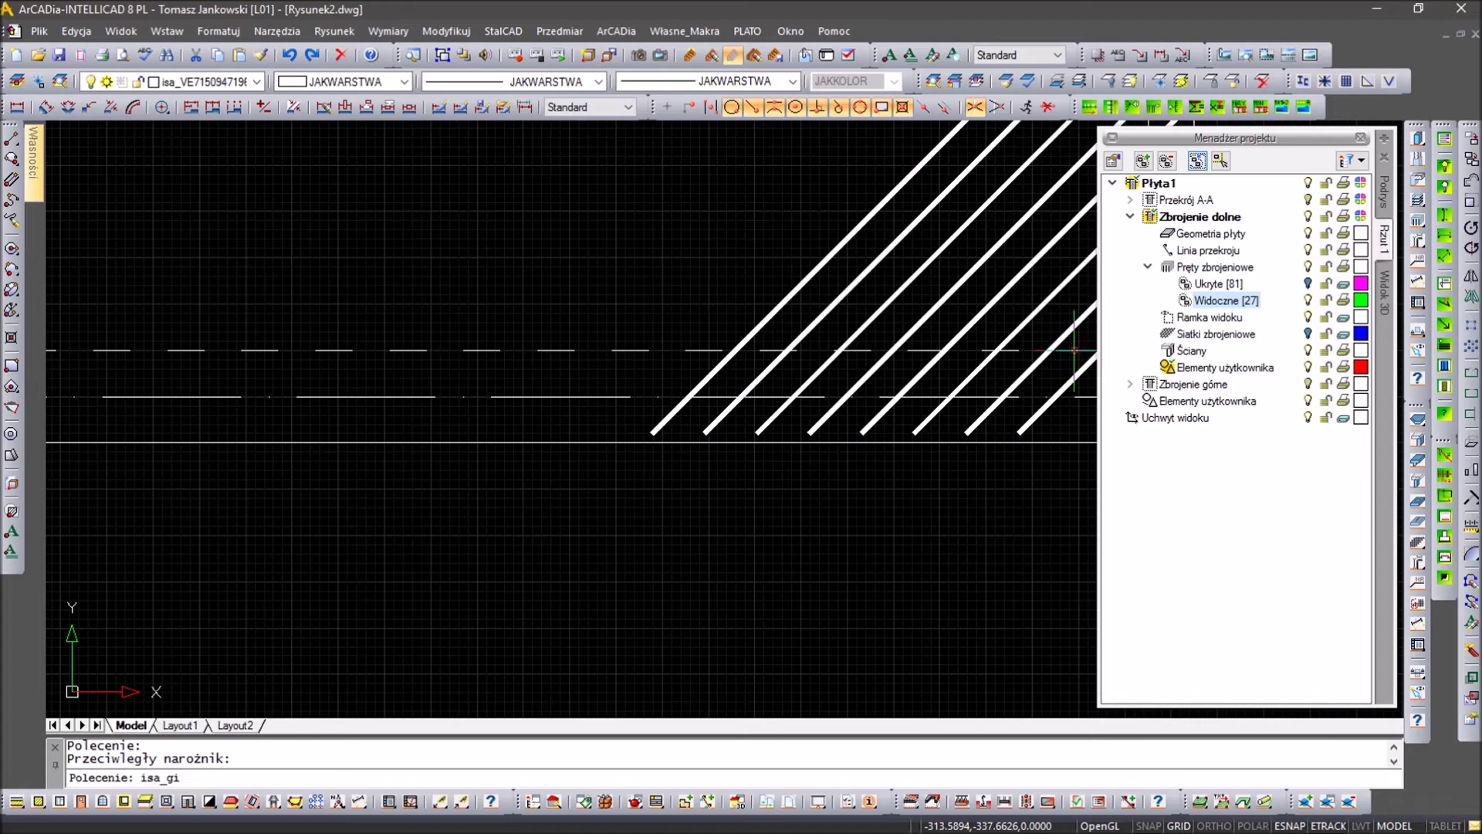
Step: Centre the slab plan and select the A-A section line
scroll(487, 420, down, 10)
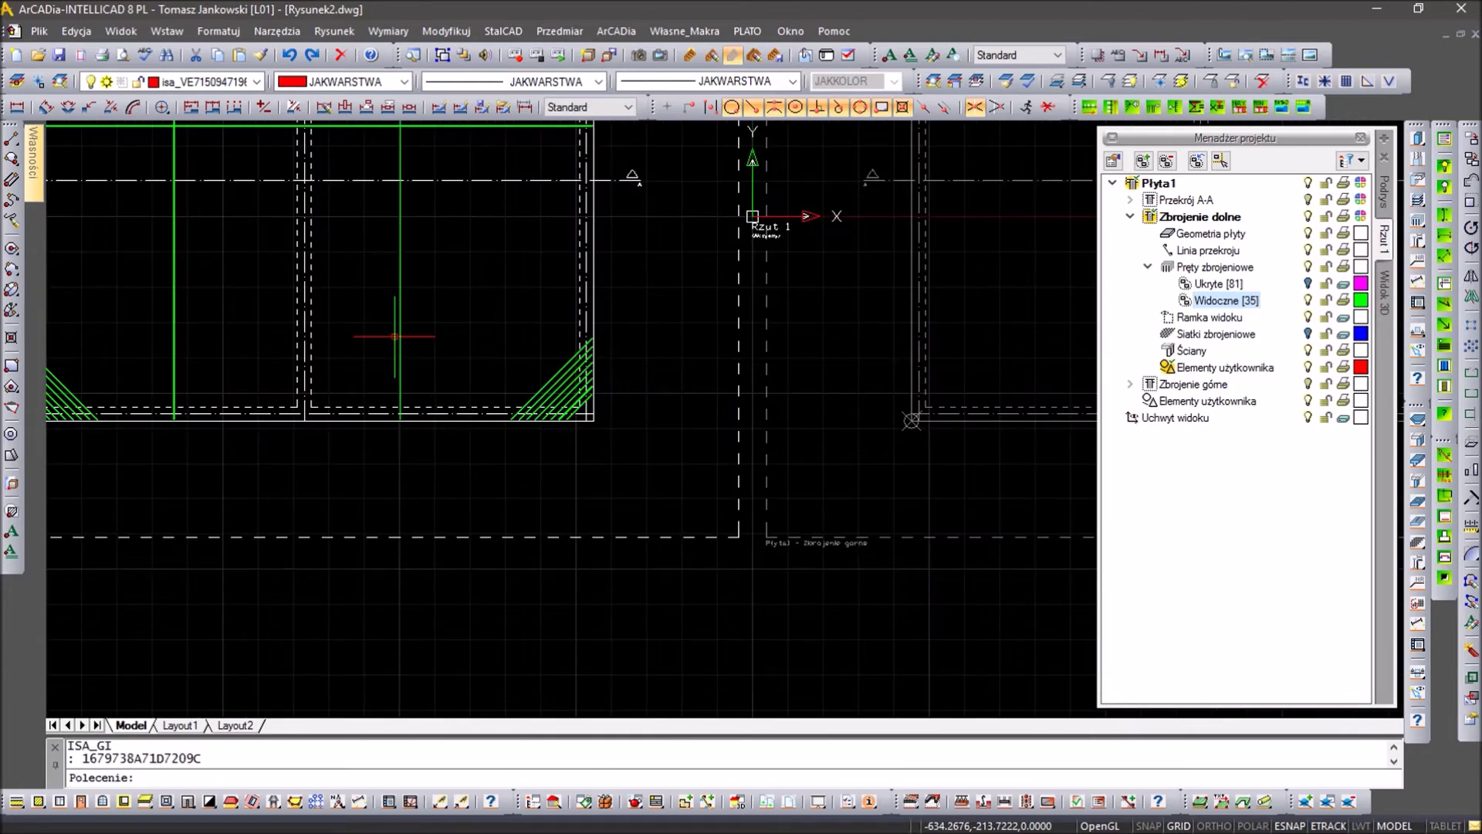
middle_drag(452, 361, 691, 582)
click(691, 467)
click(674, 384)
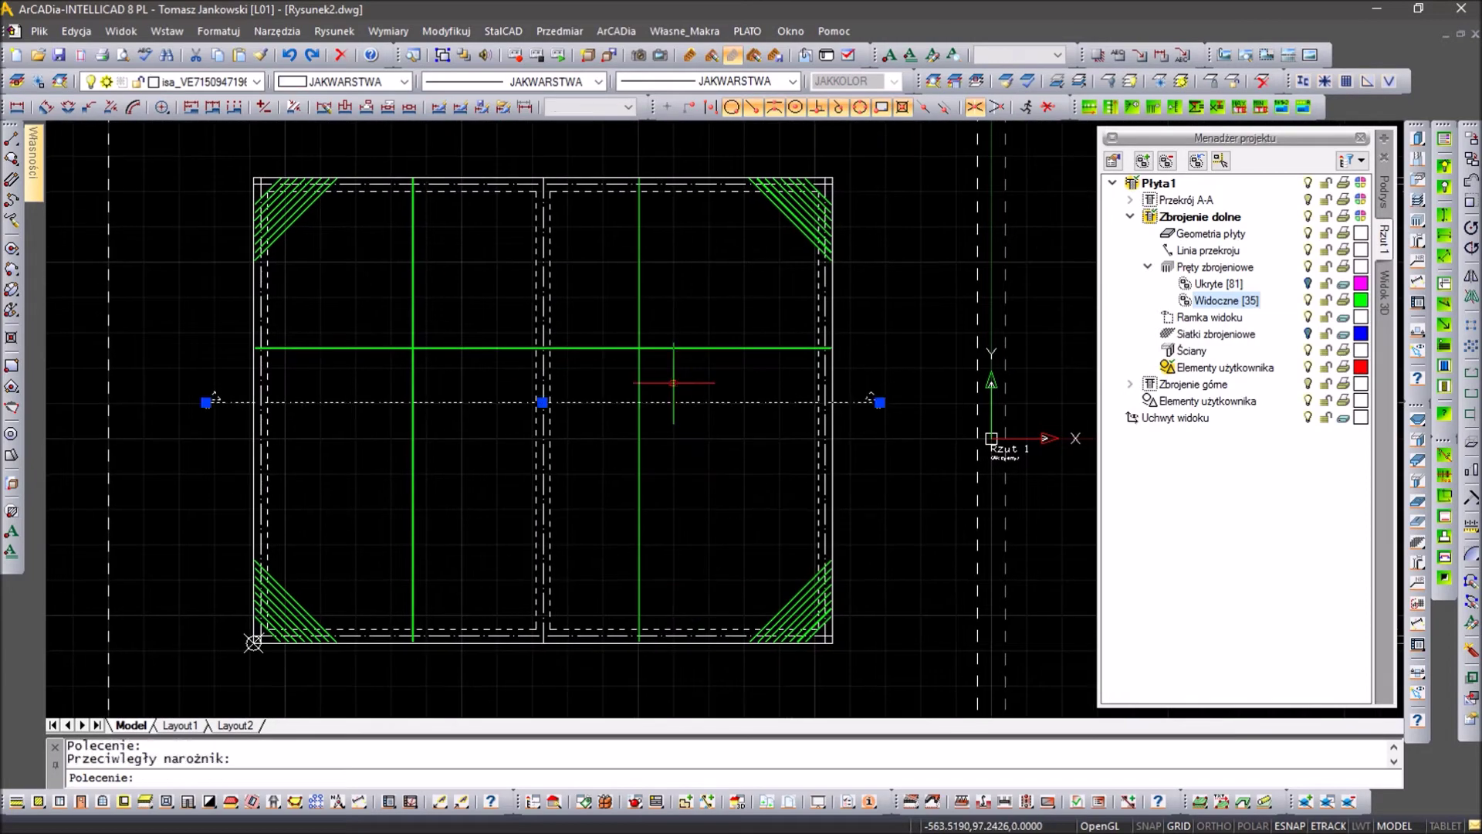
Step: Set the section A-A description size to 20.0 and change the section marker Typ
click(363, 208)
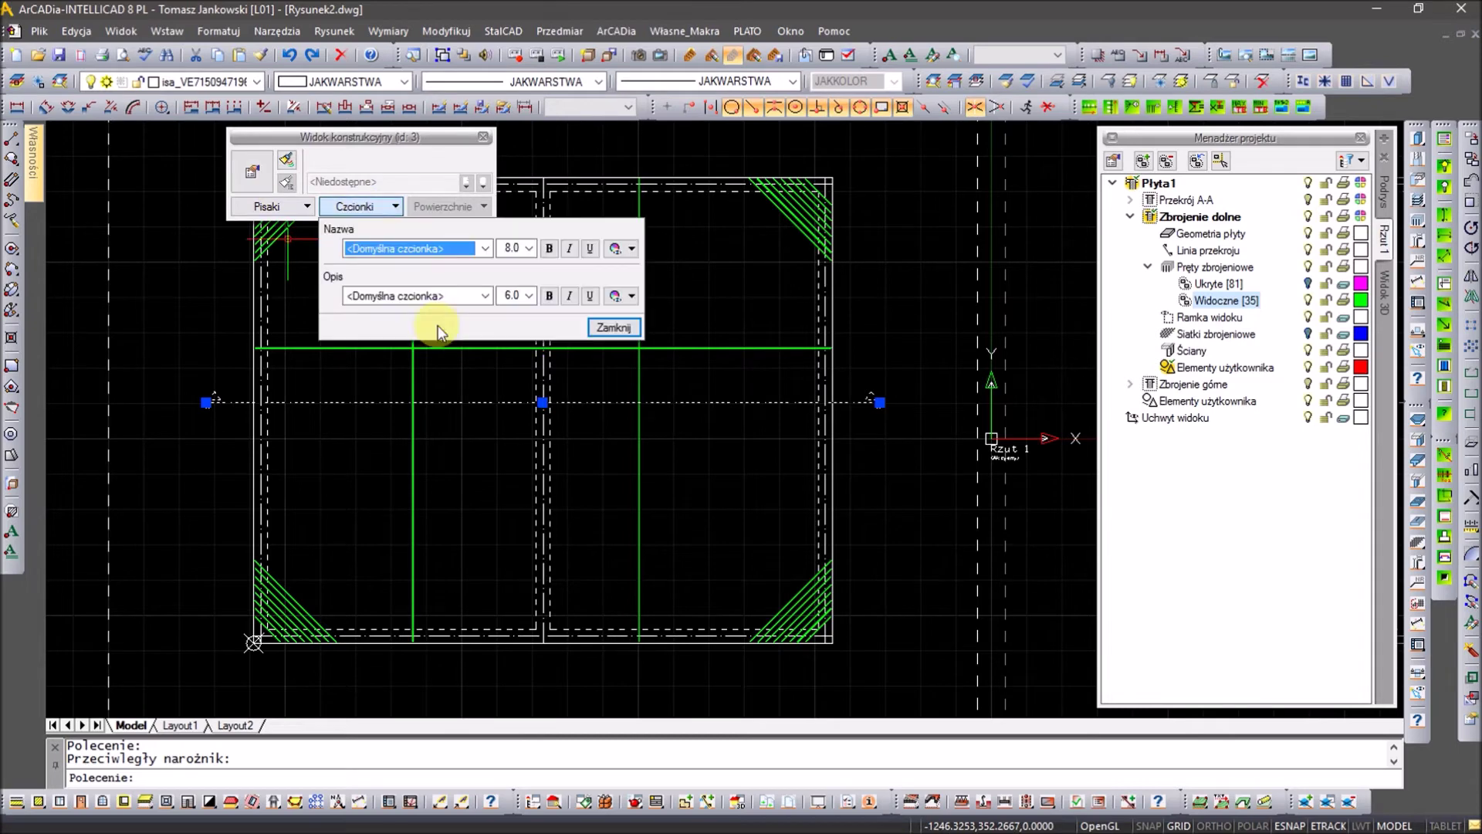
click(531, 296)
click(517, 397)
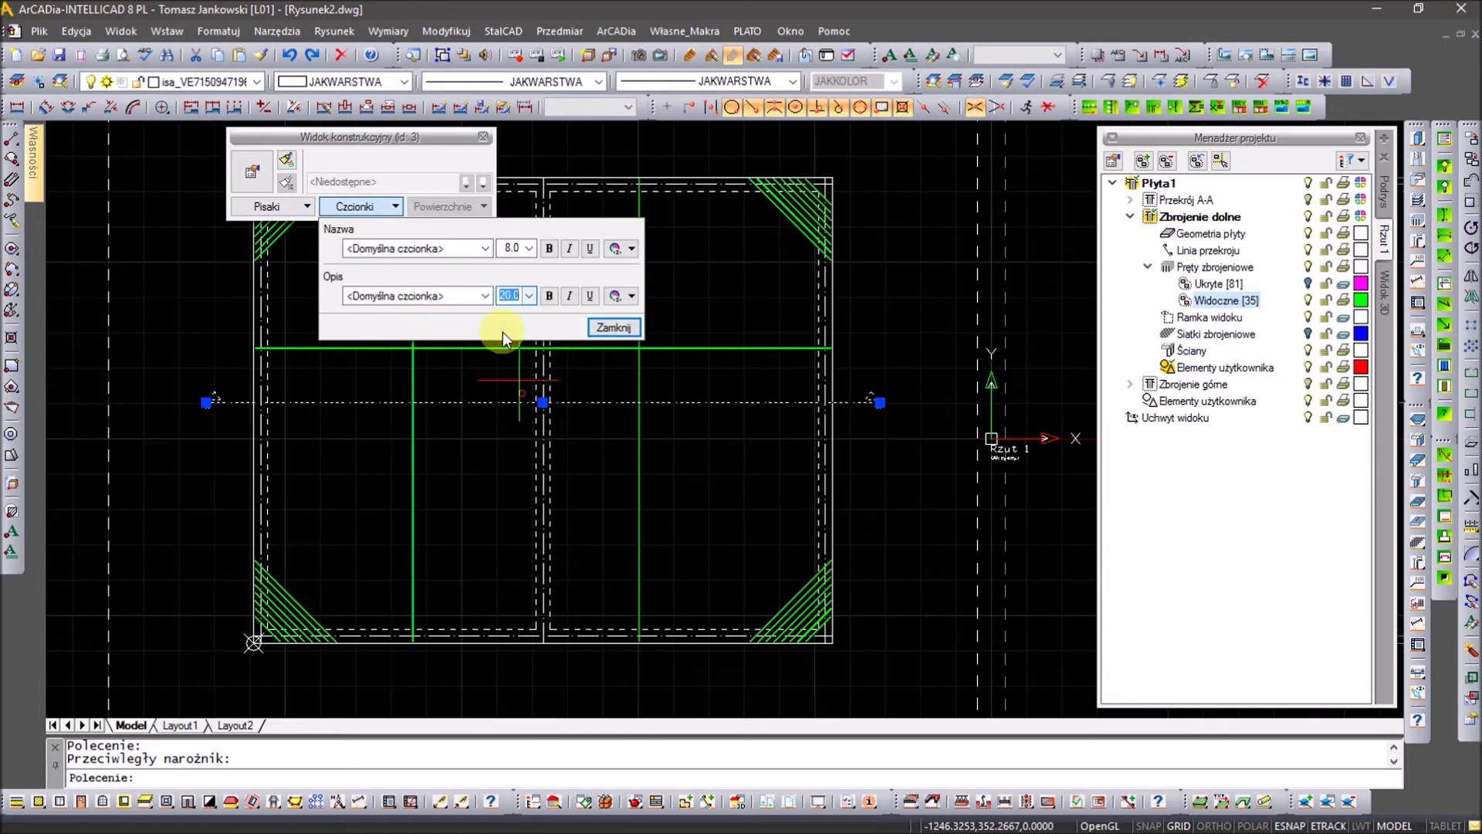
click(252, 176)
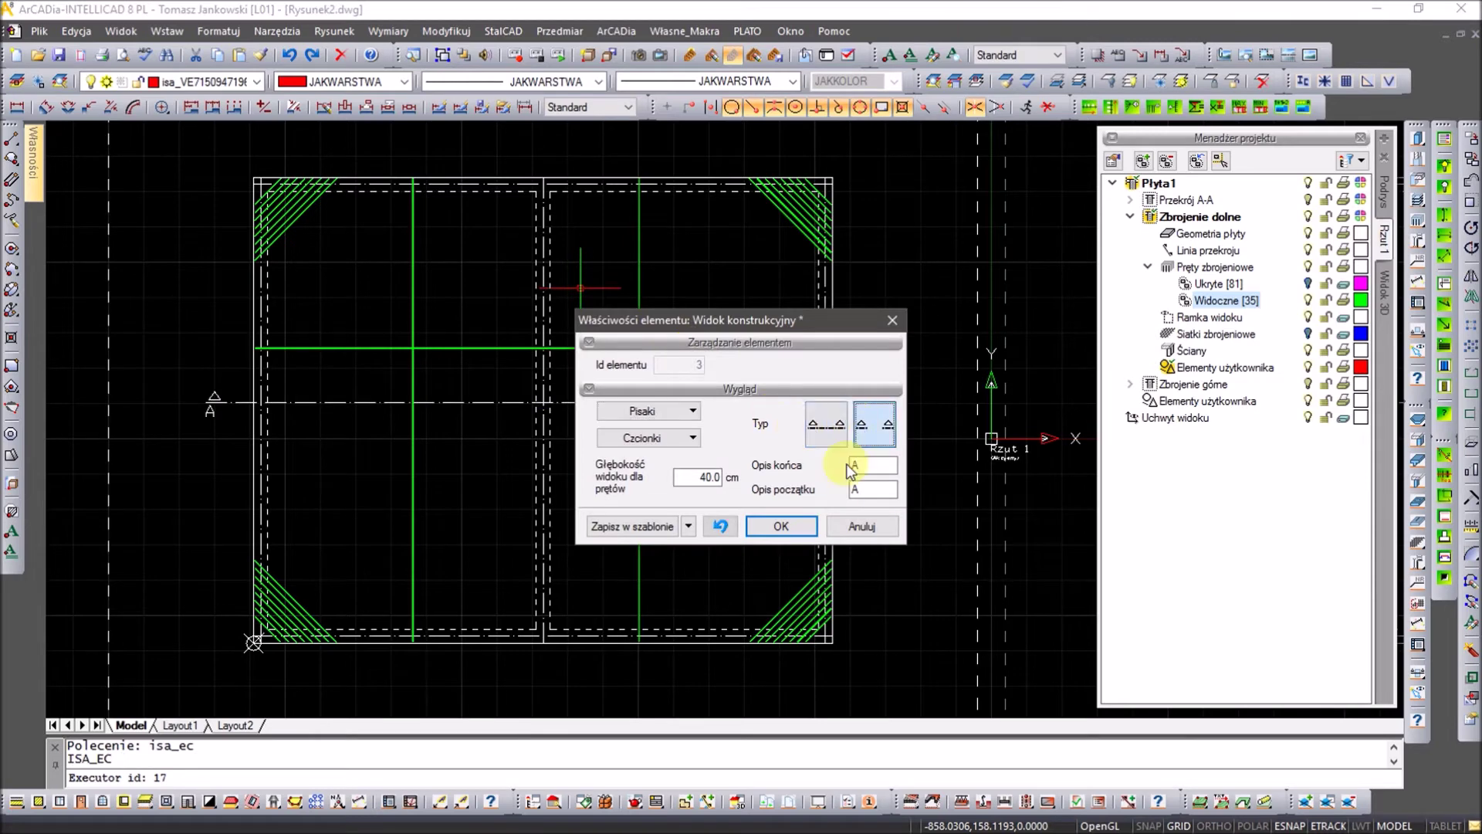
click(794, 528)
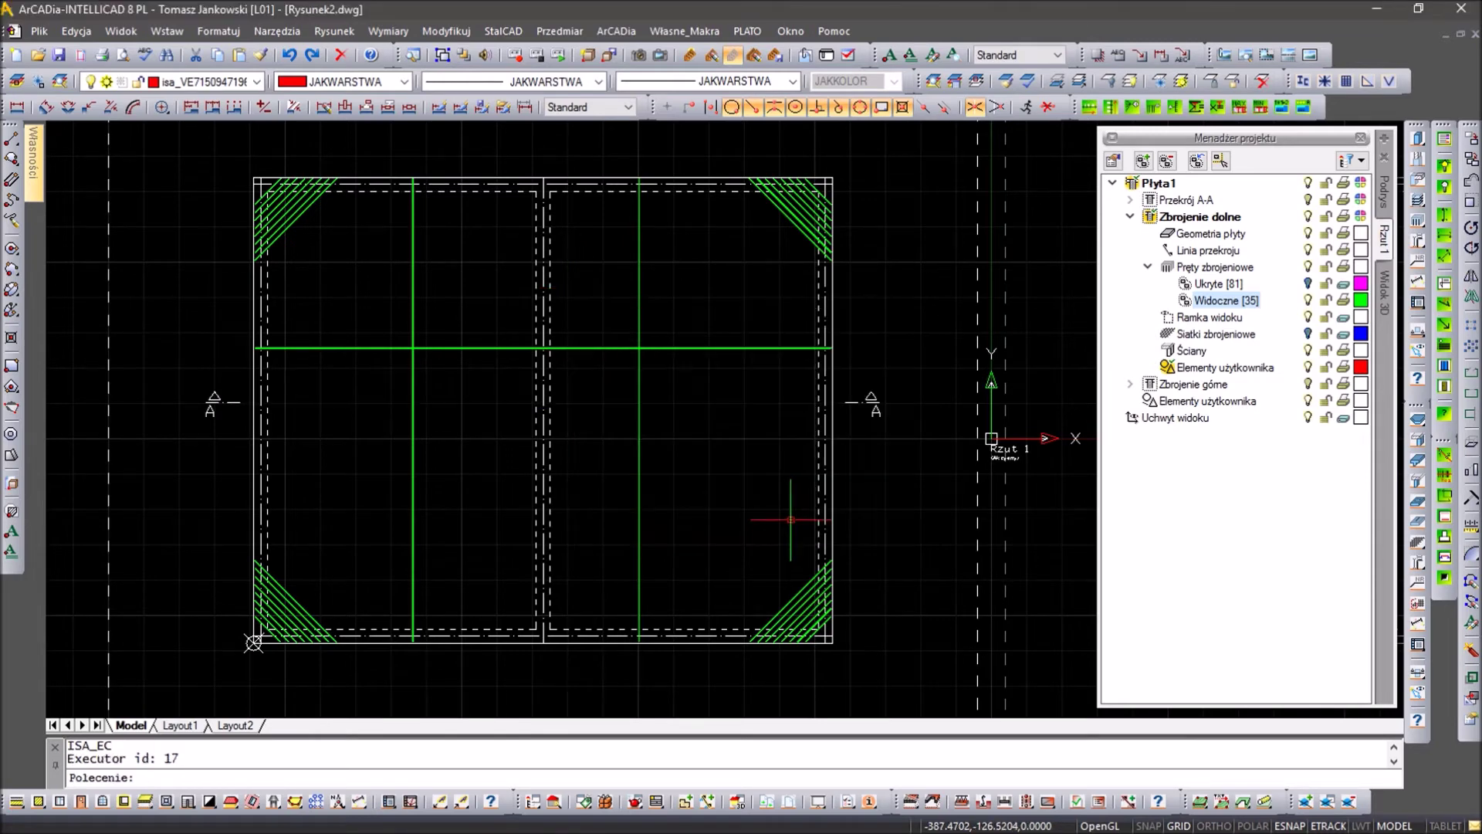
Step: Move the left section A mark to its new position with M
middle_drag(553, 425, 571, 452)
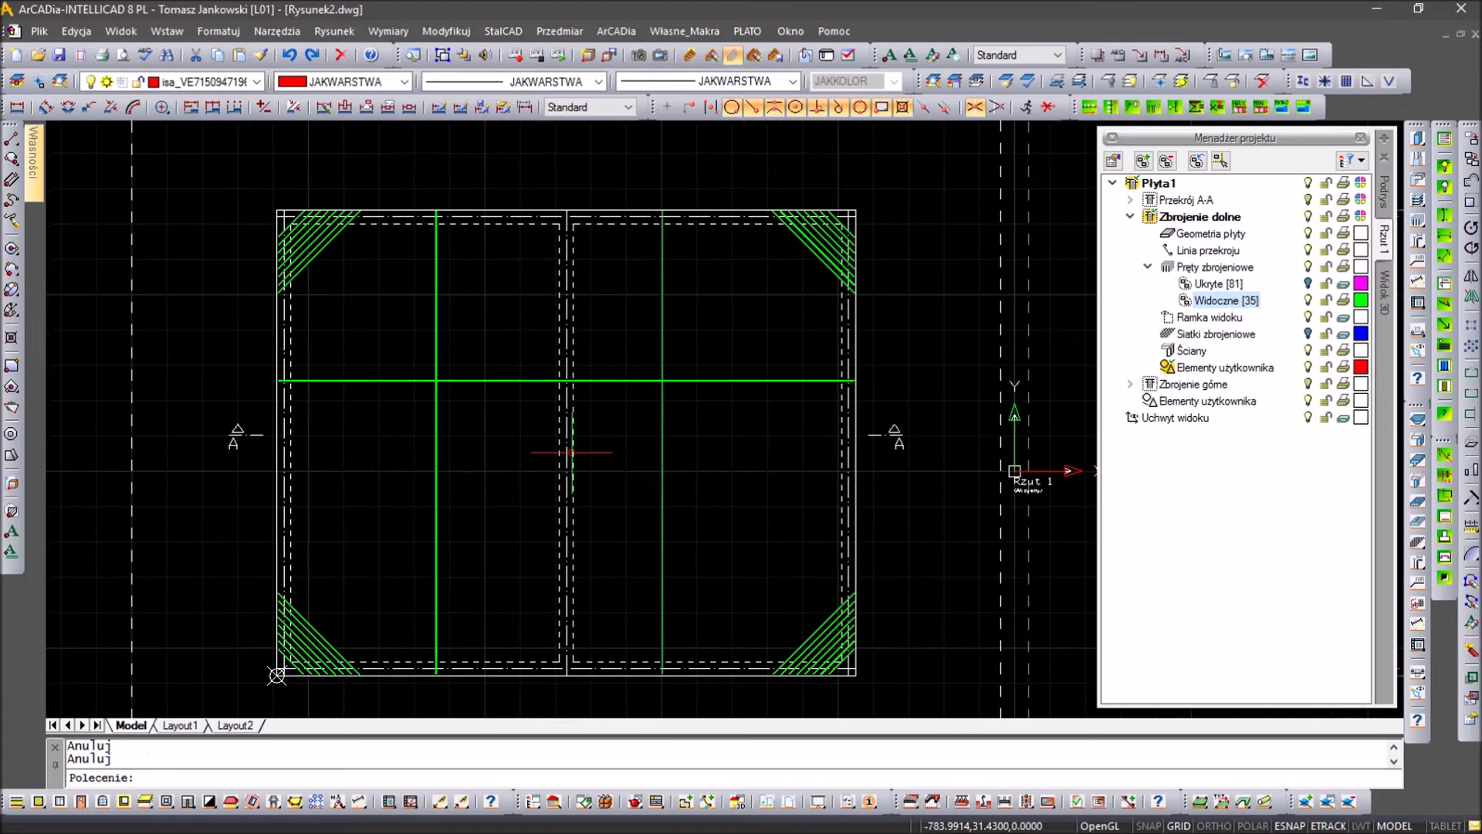
scroll(655, 331, down, 3)
scroll(482, 295, up, 5)
scroll(483, 295, up, 3)
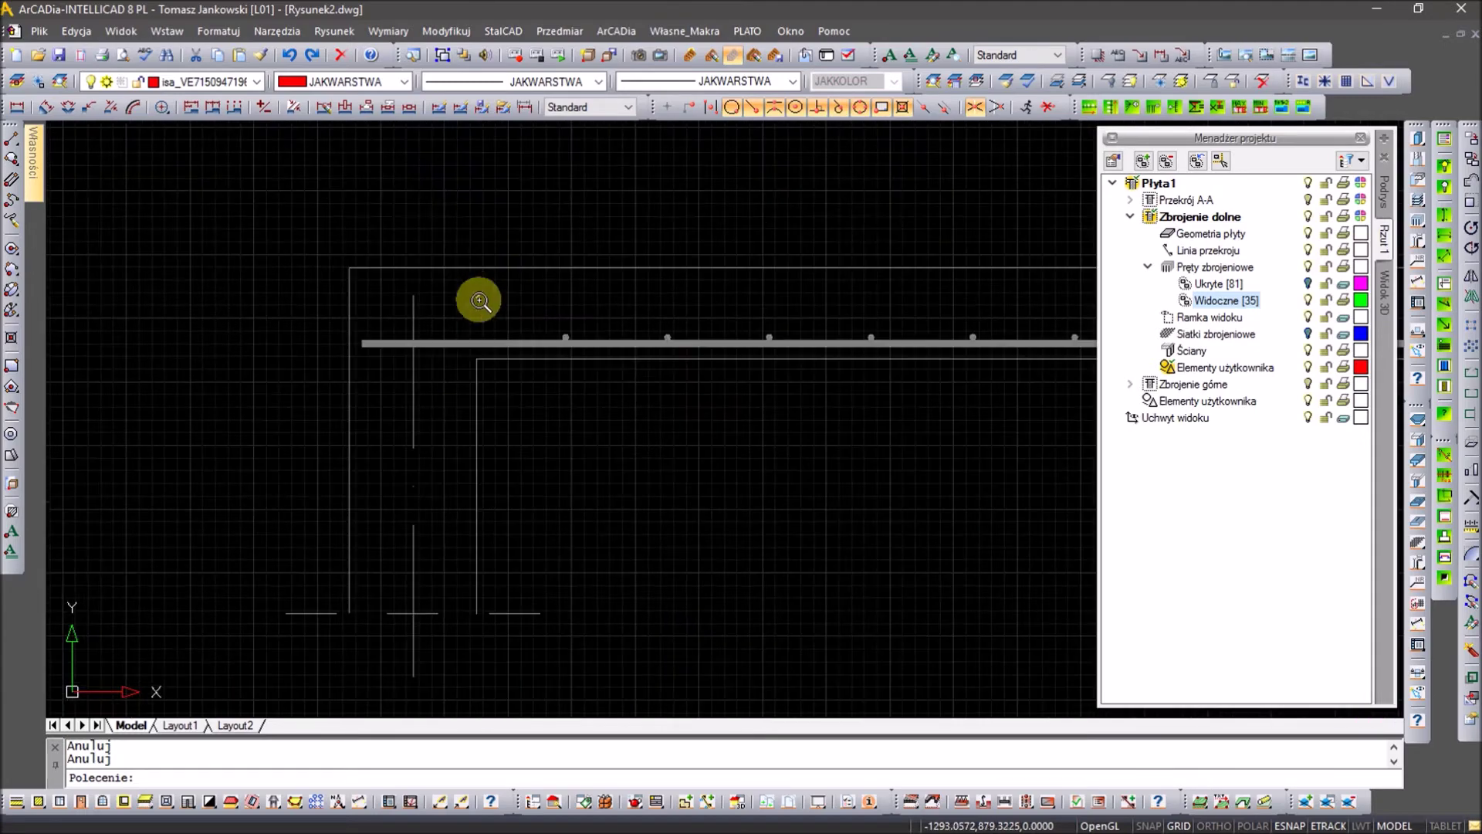
scroll(745, 522, down, 3)
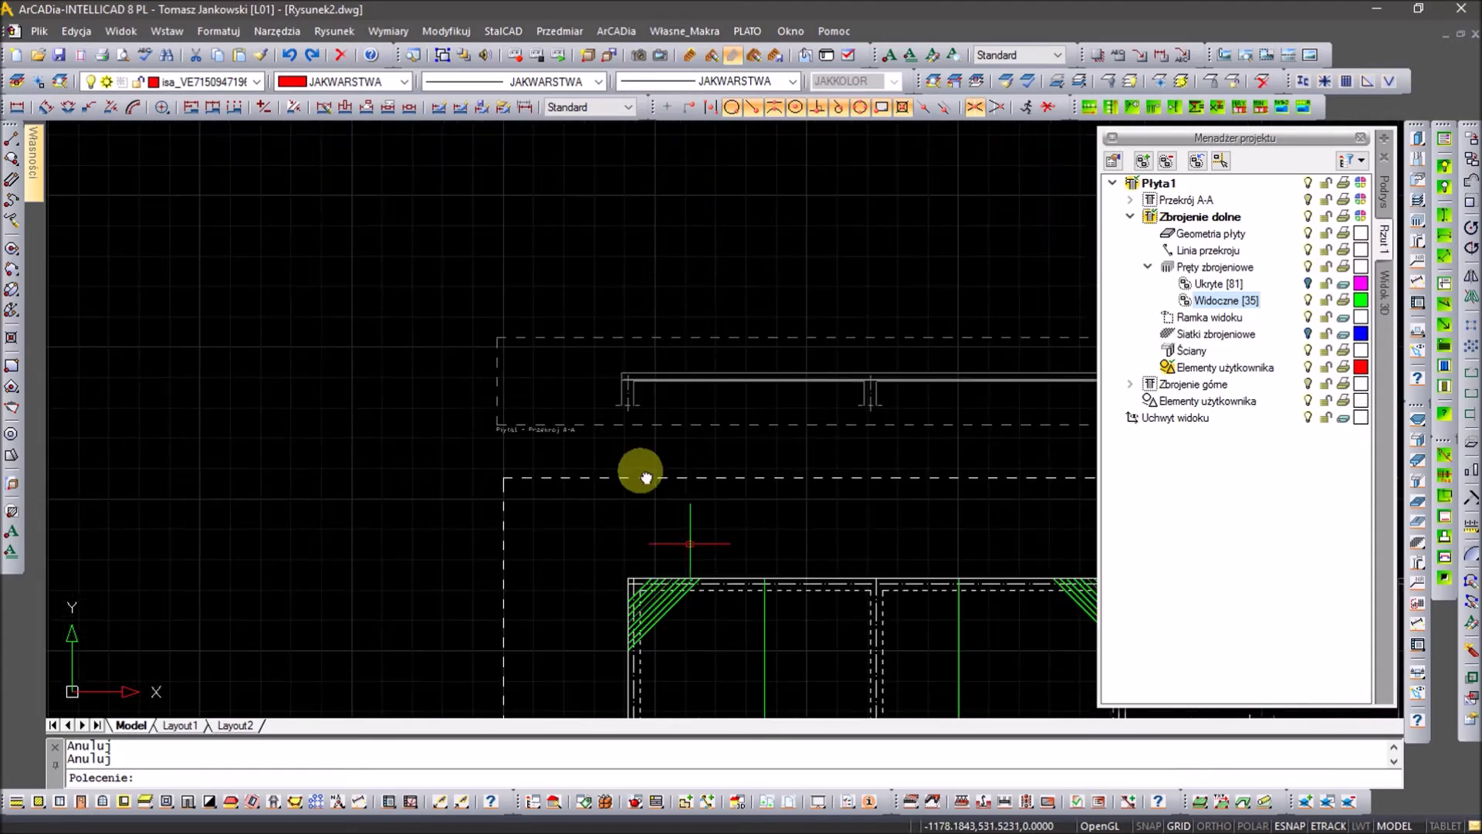
scroll(530, 318, down, 1)
text(m)
key(Return)
click(432, 543)
key(Return)
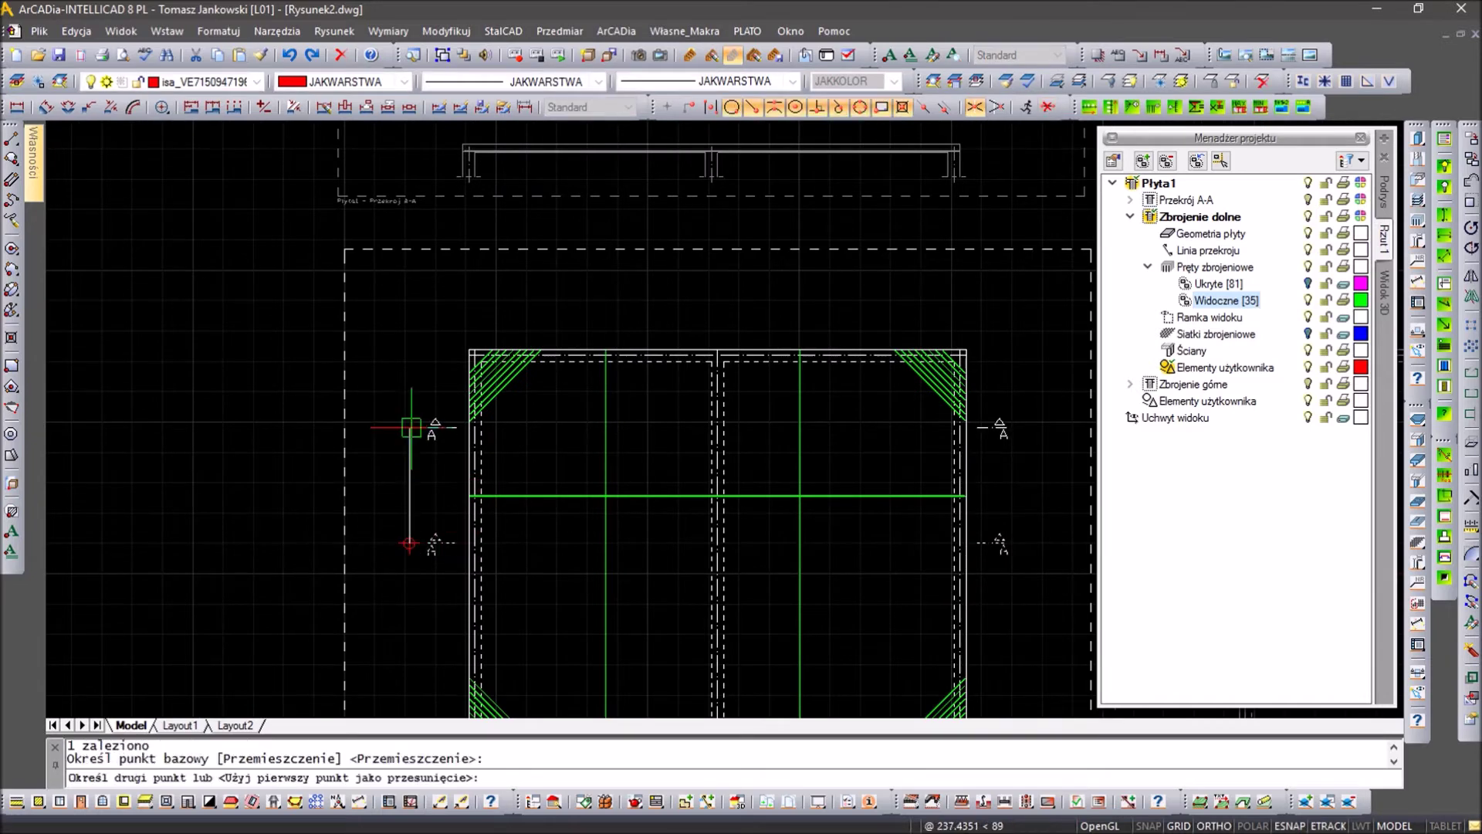
click(411, 392)
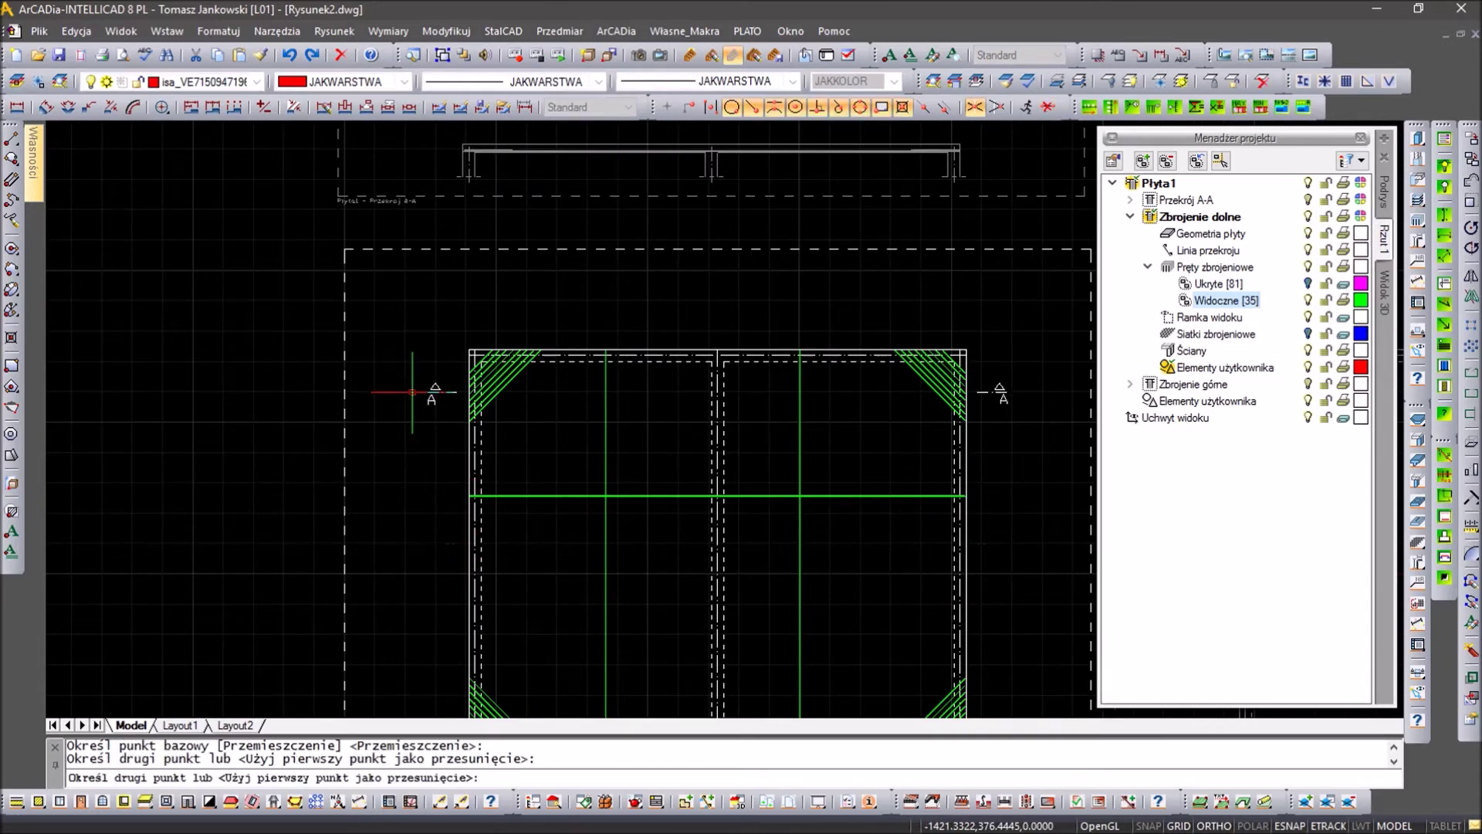
Step: Open the 3D preview of the reinforced slab and orbit to a low view
scroll(483, 131, up, 2)
scroll(471, 232, up, 1)
scroll(541, 324, up, 4)
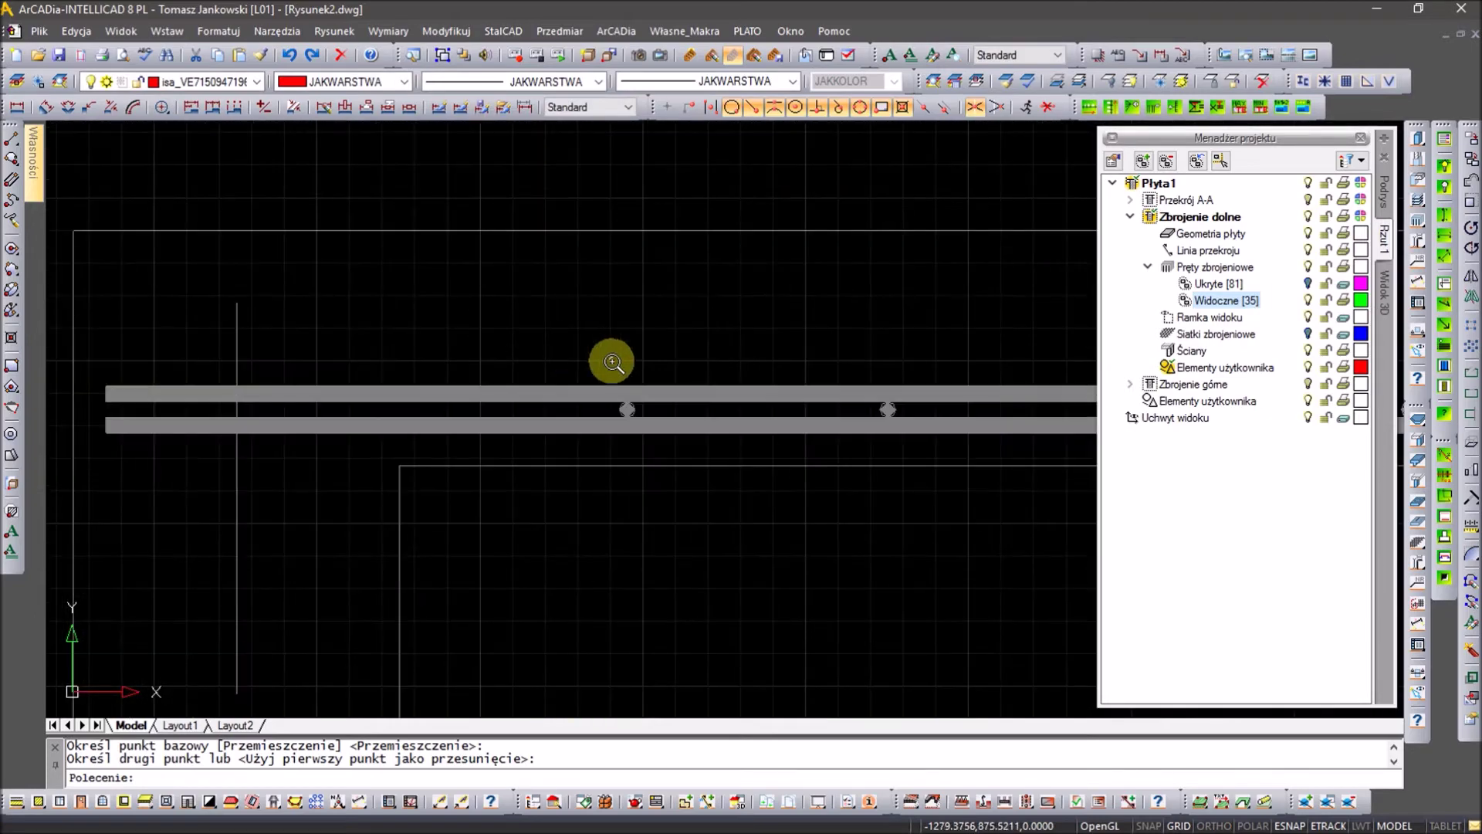
scroll(623, 357, down, 2)
scroll(705, 647, down, 4)
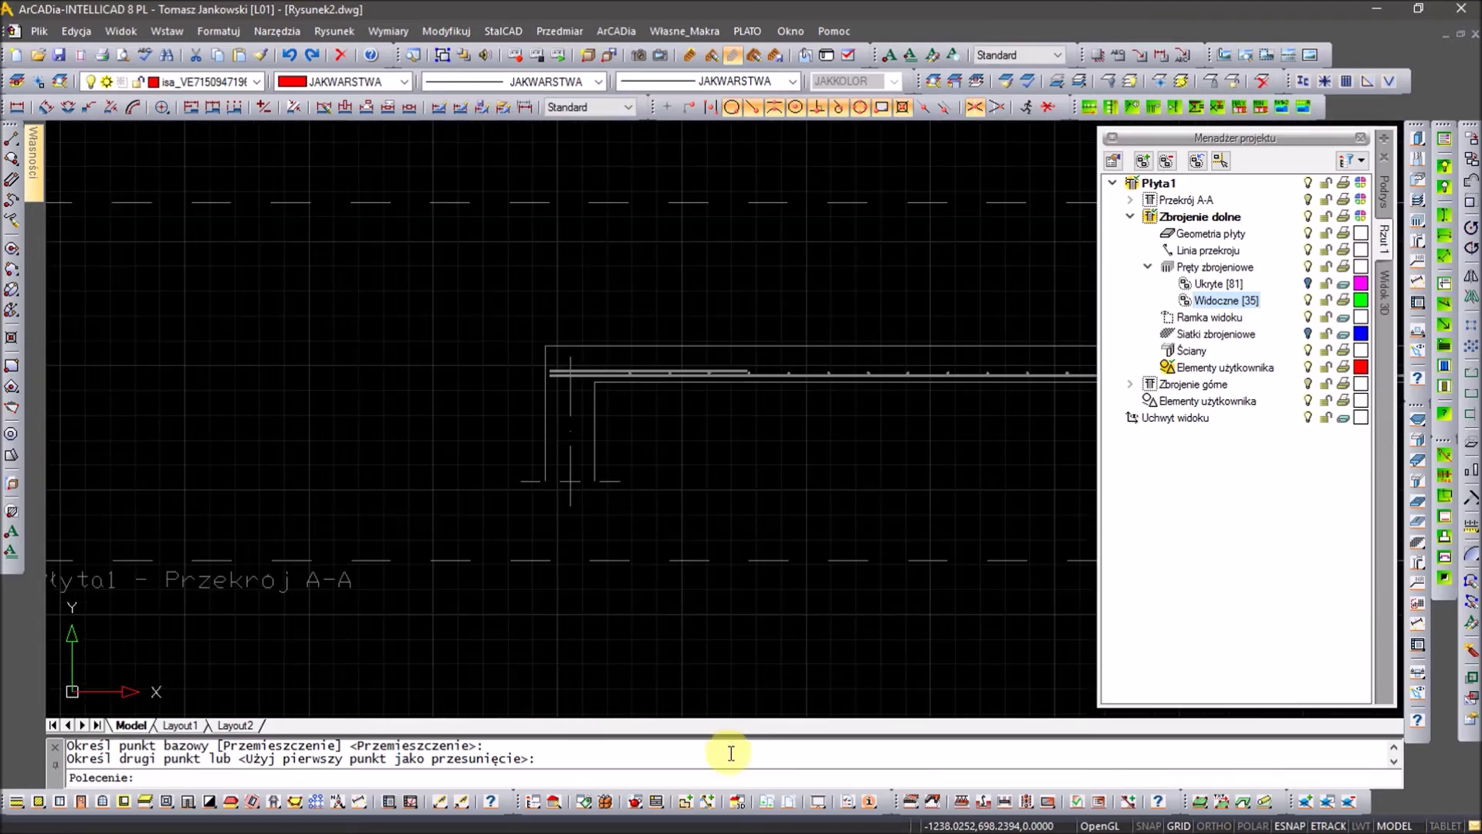
click(738, 801)
mouse_move(721, 544)
mouse_down()
mouse_move(772, 463)
mouse_move(389, 587)
mouse_up()
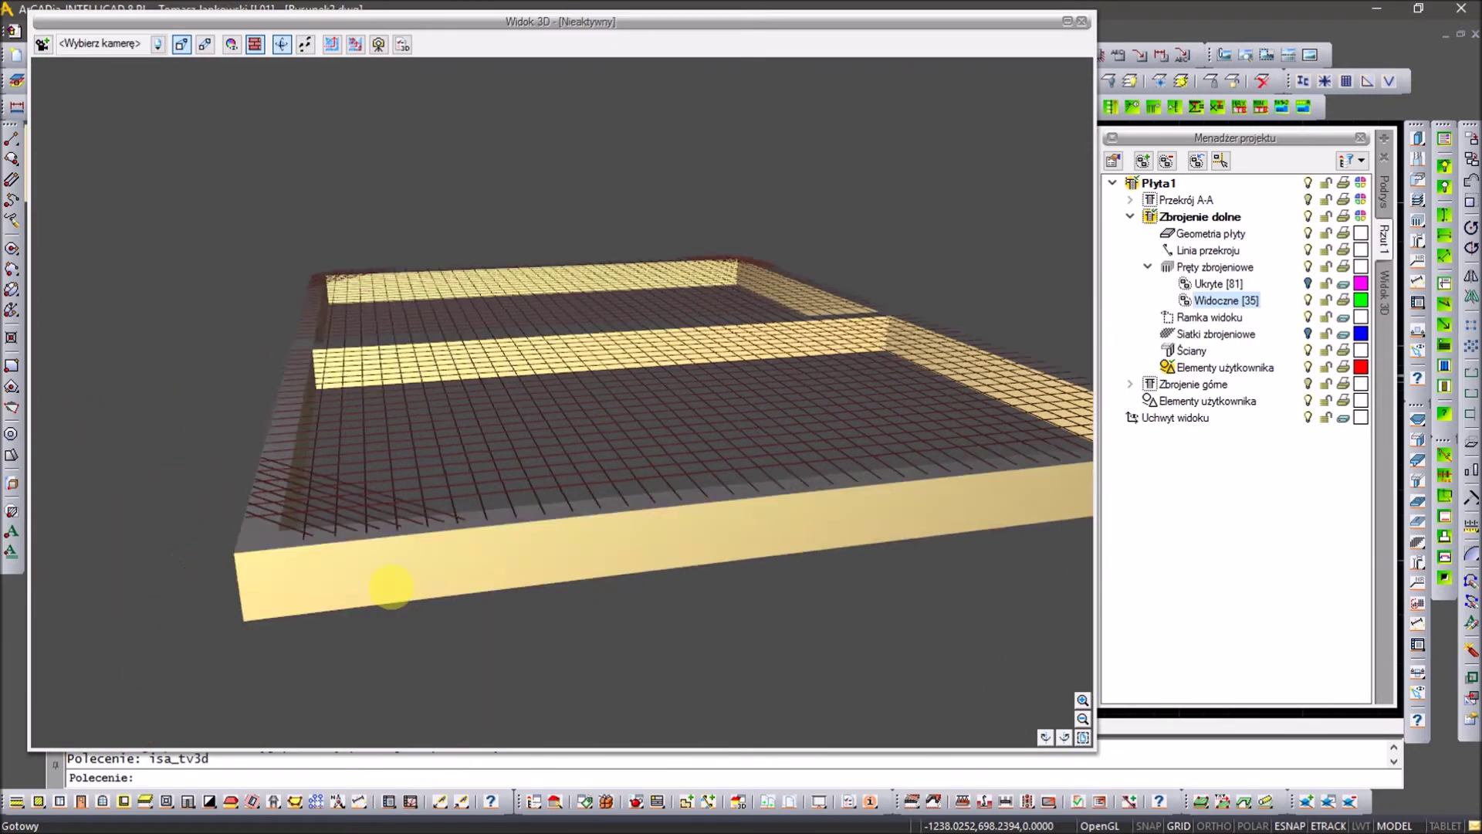
Step: Close the 3D preview and bring the slab plan back into view
click(677, 314)
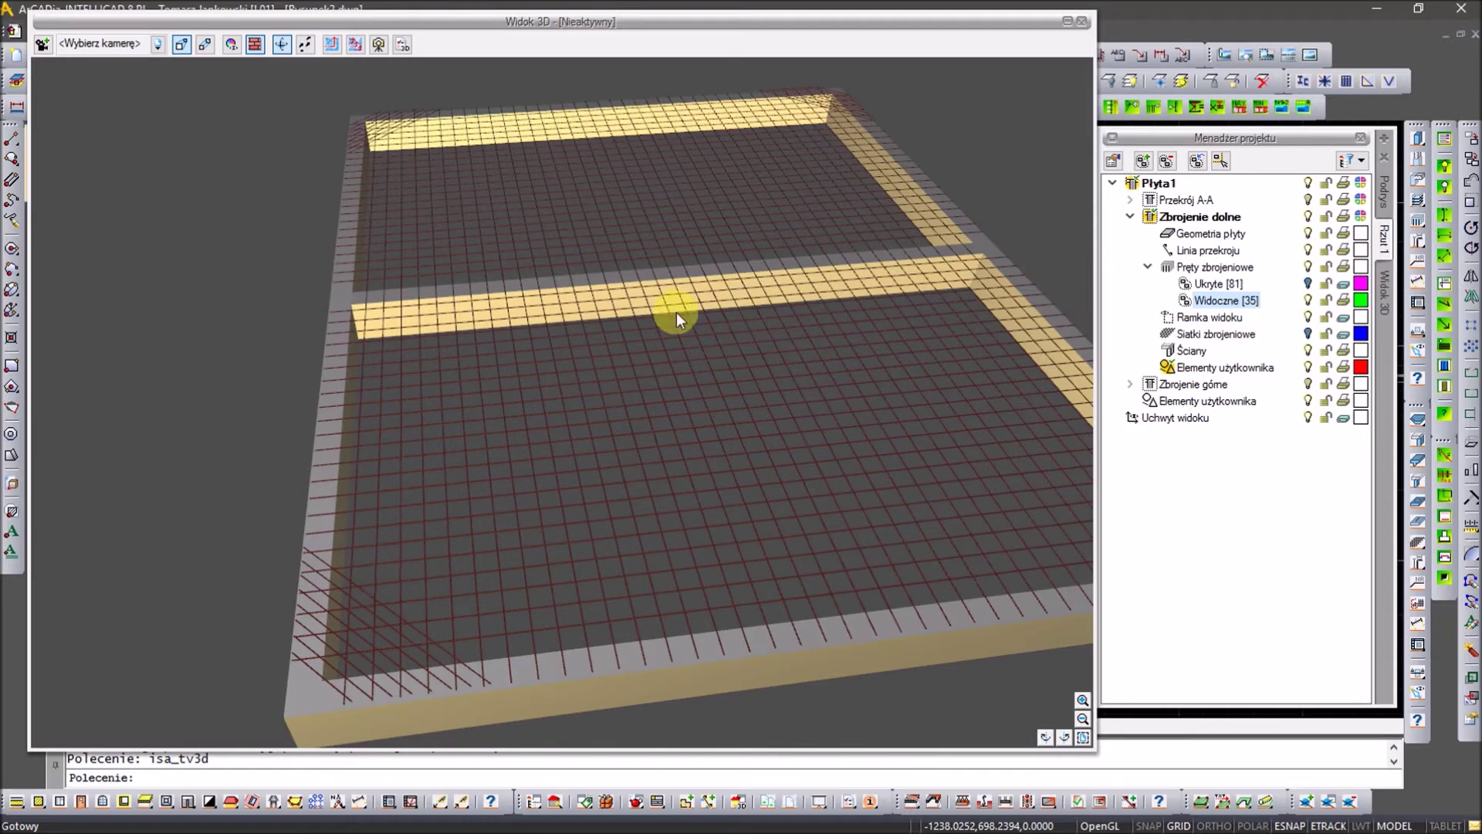
click(1082, 21)
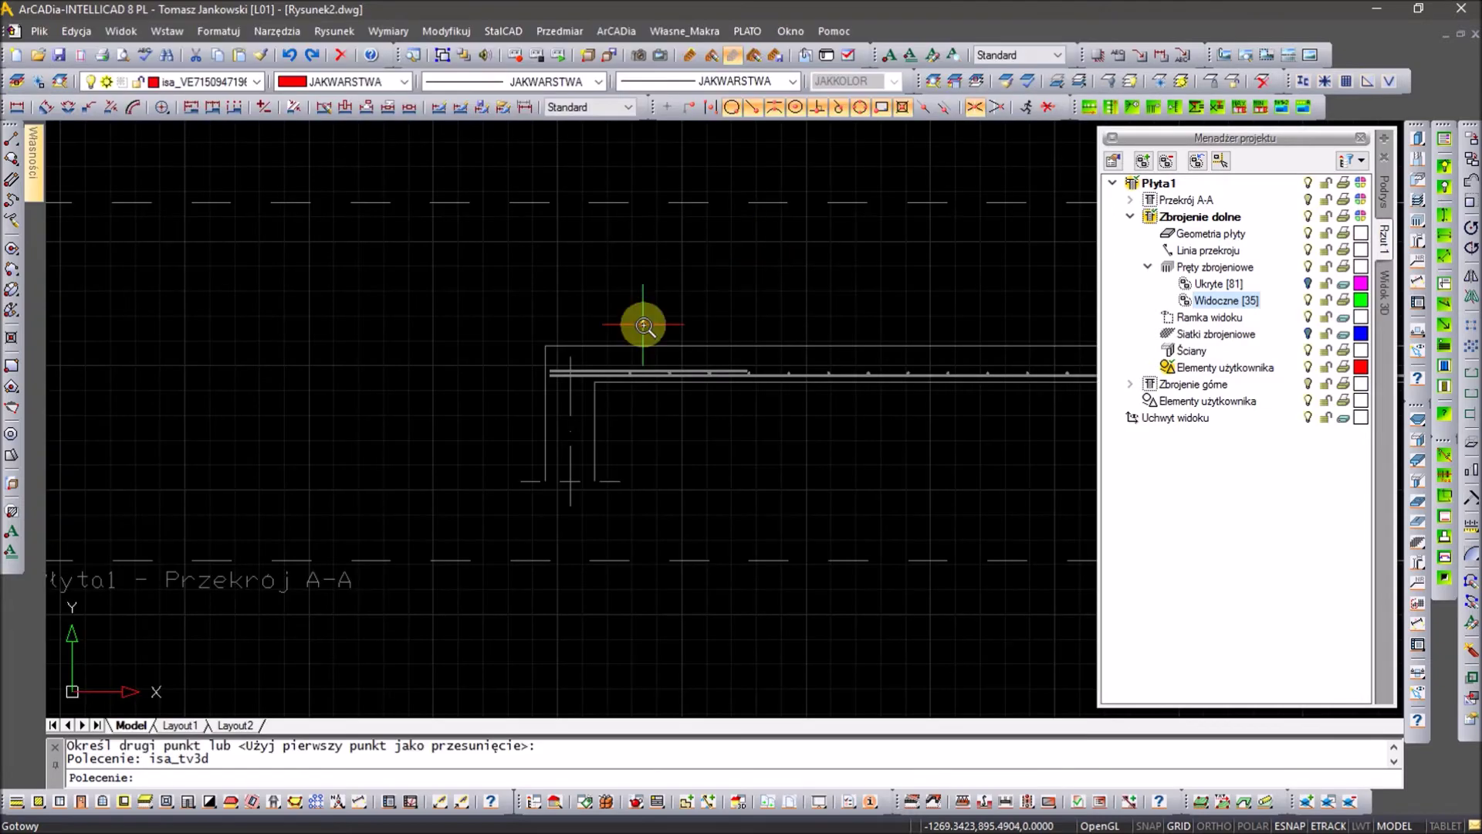
mouse_move(644, 325)
mouse_down()
mouse_move(705, 507)
mouse_move(463, 347)
mouse_up()
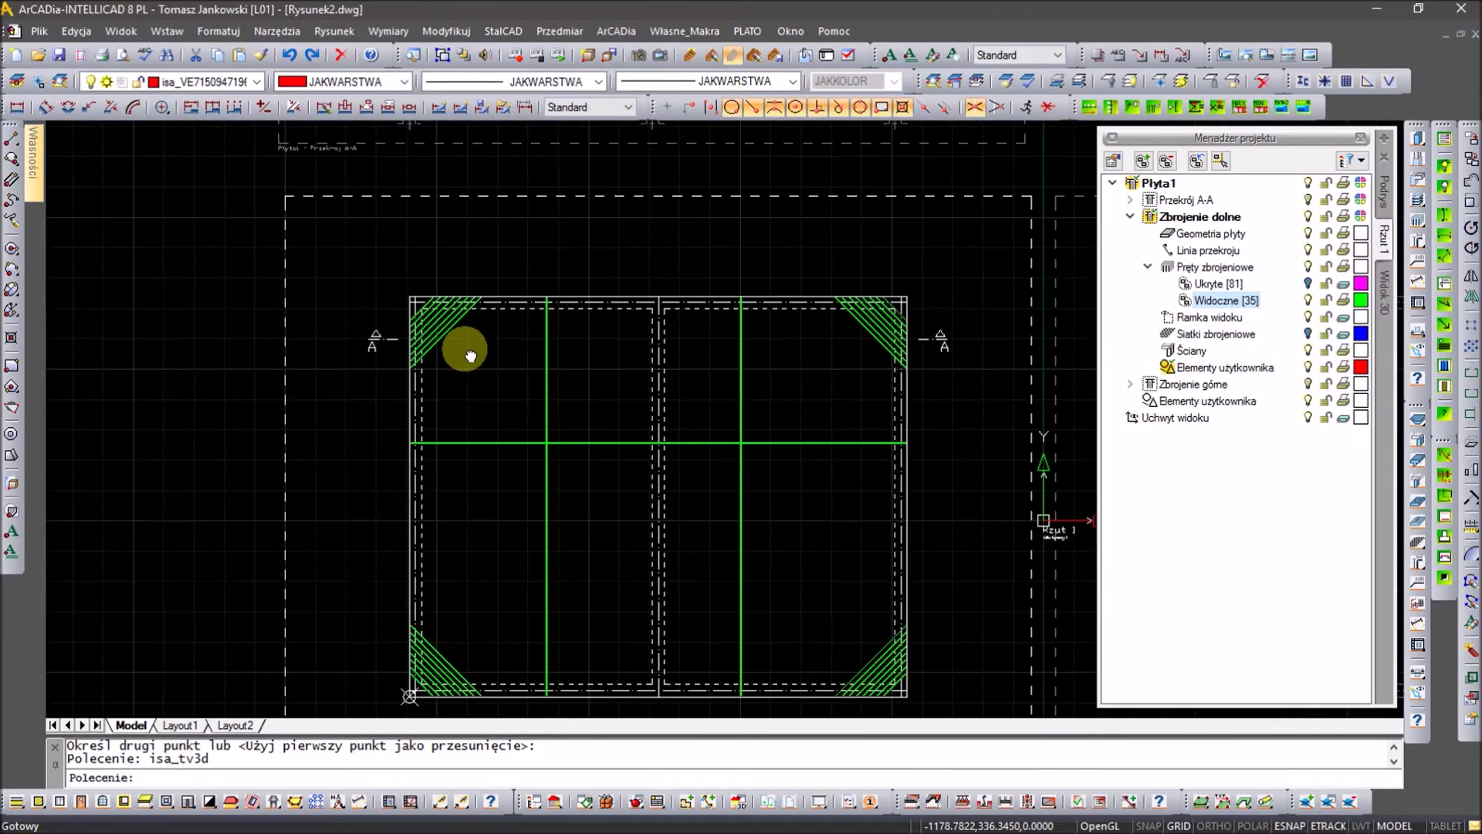
Step: Move the section A-A line straight down to mid-slab height with ORTHO on
text(m)
key(Return)
click(972, 303)
click(904, 390)
key(Return)
click(959, 347)
key(F8)
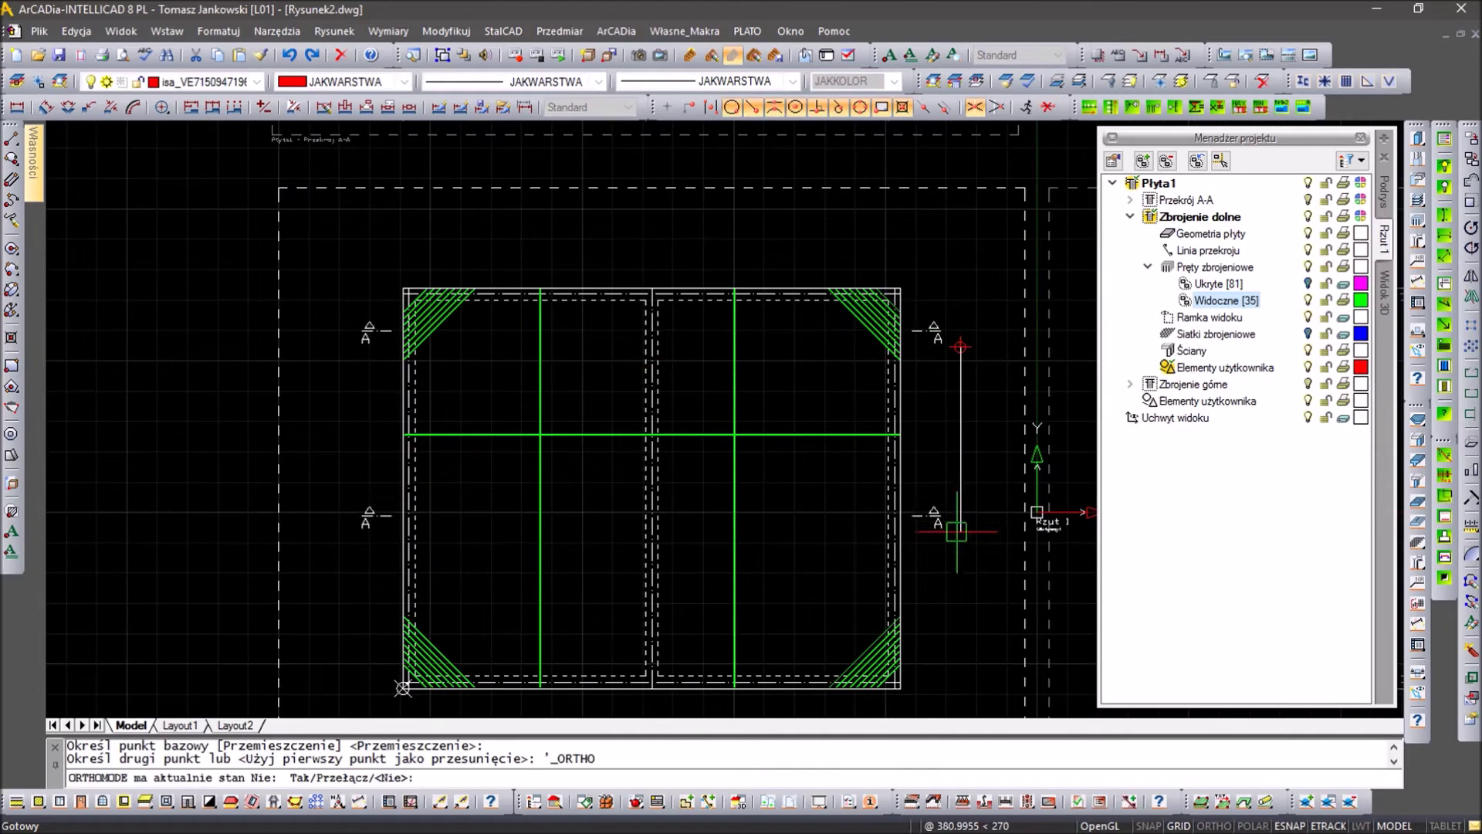
click(953, 531)
key(Escape)
key(Escape)
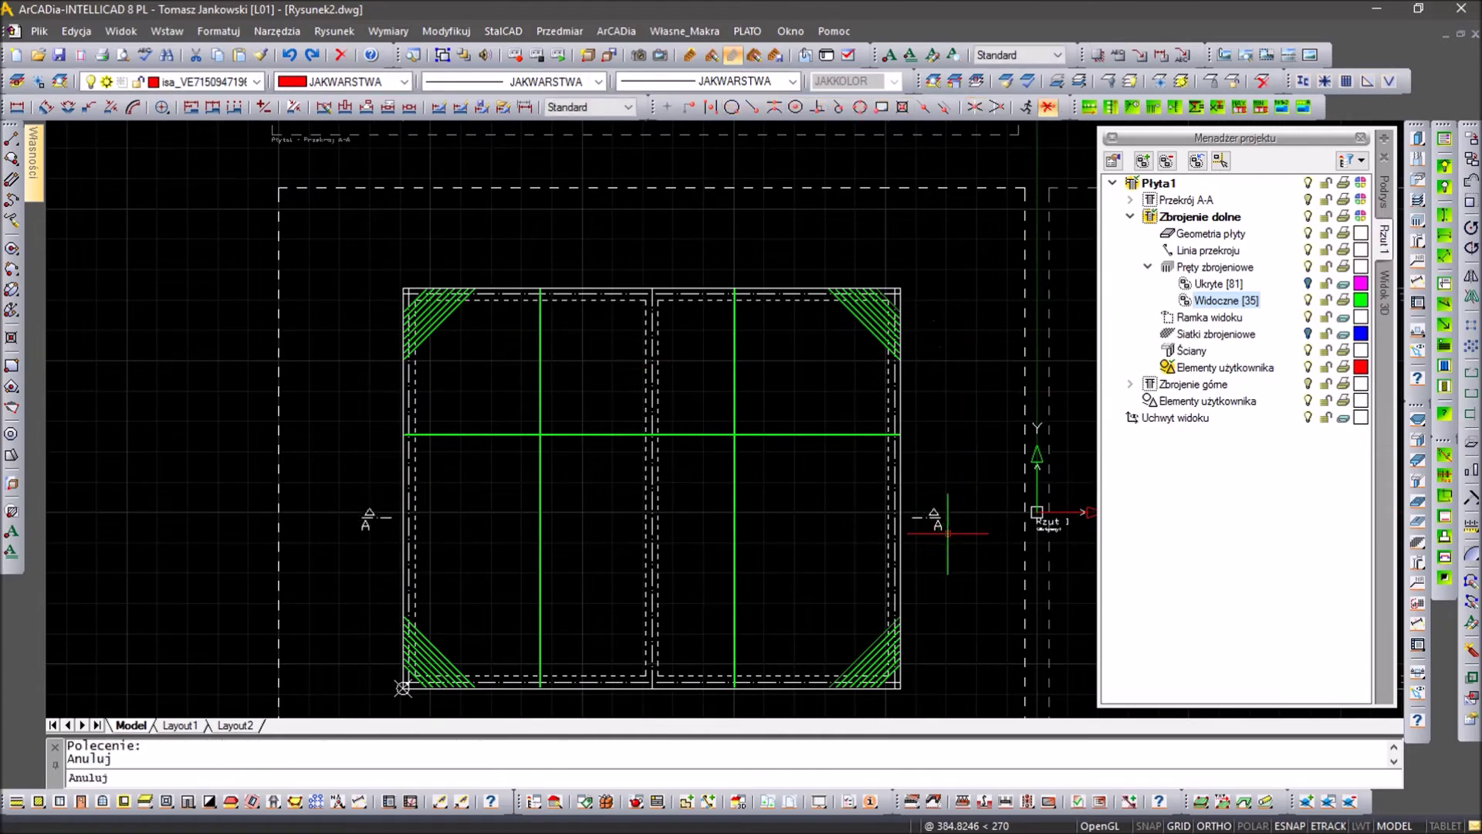
Step: Select the horizontal green bar and start its description on the plan view
scroll(510, 482, up, 2)
click(510, 472)
click(462, 368)
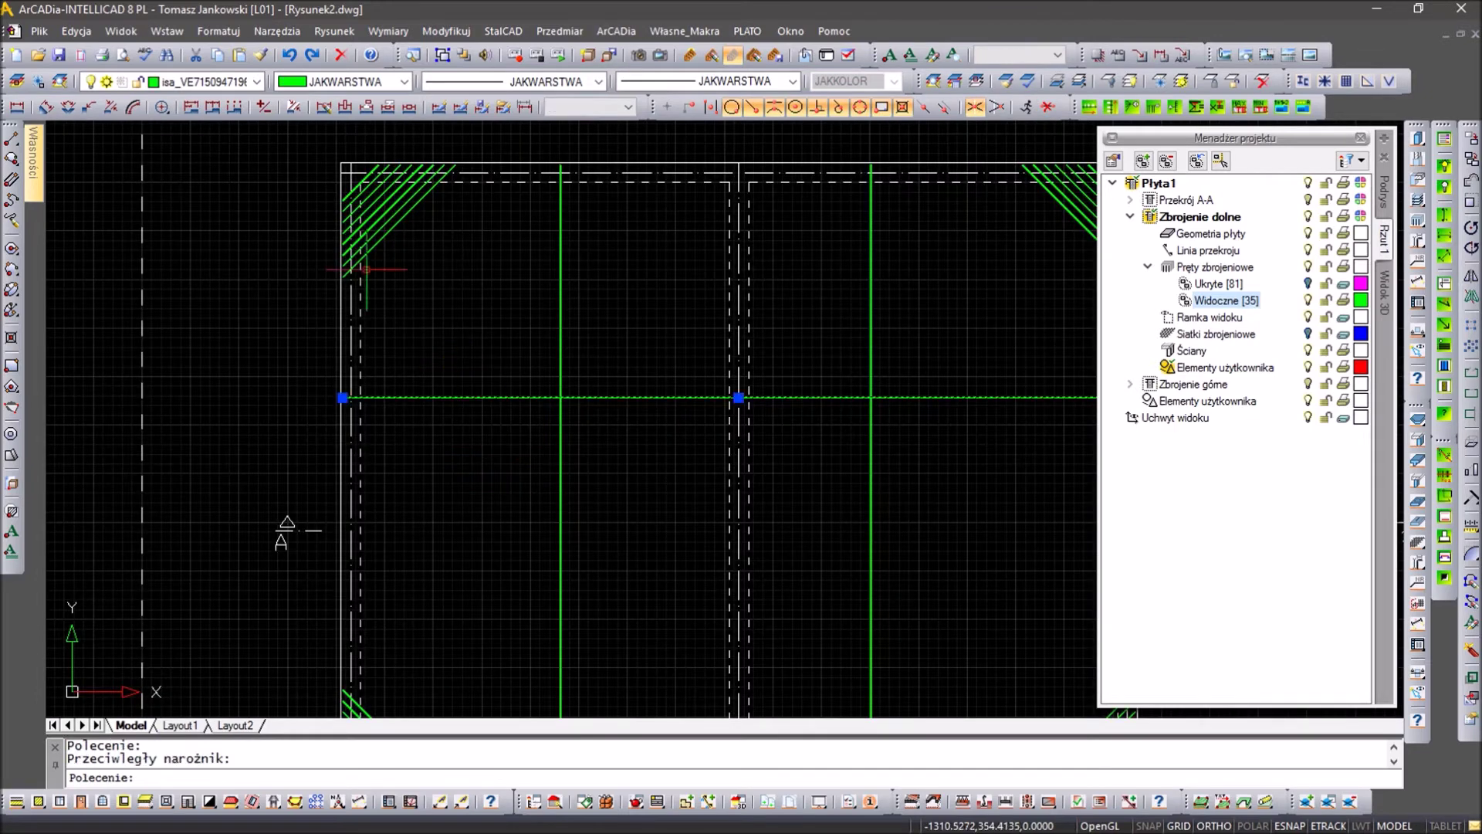
click(340, 159)
text(rcc_igl)
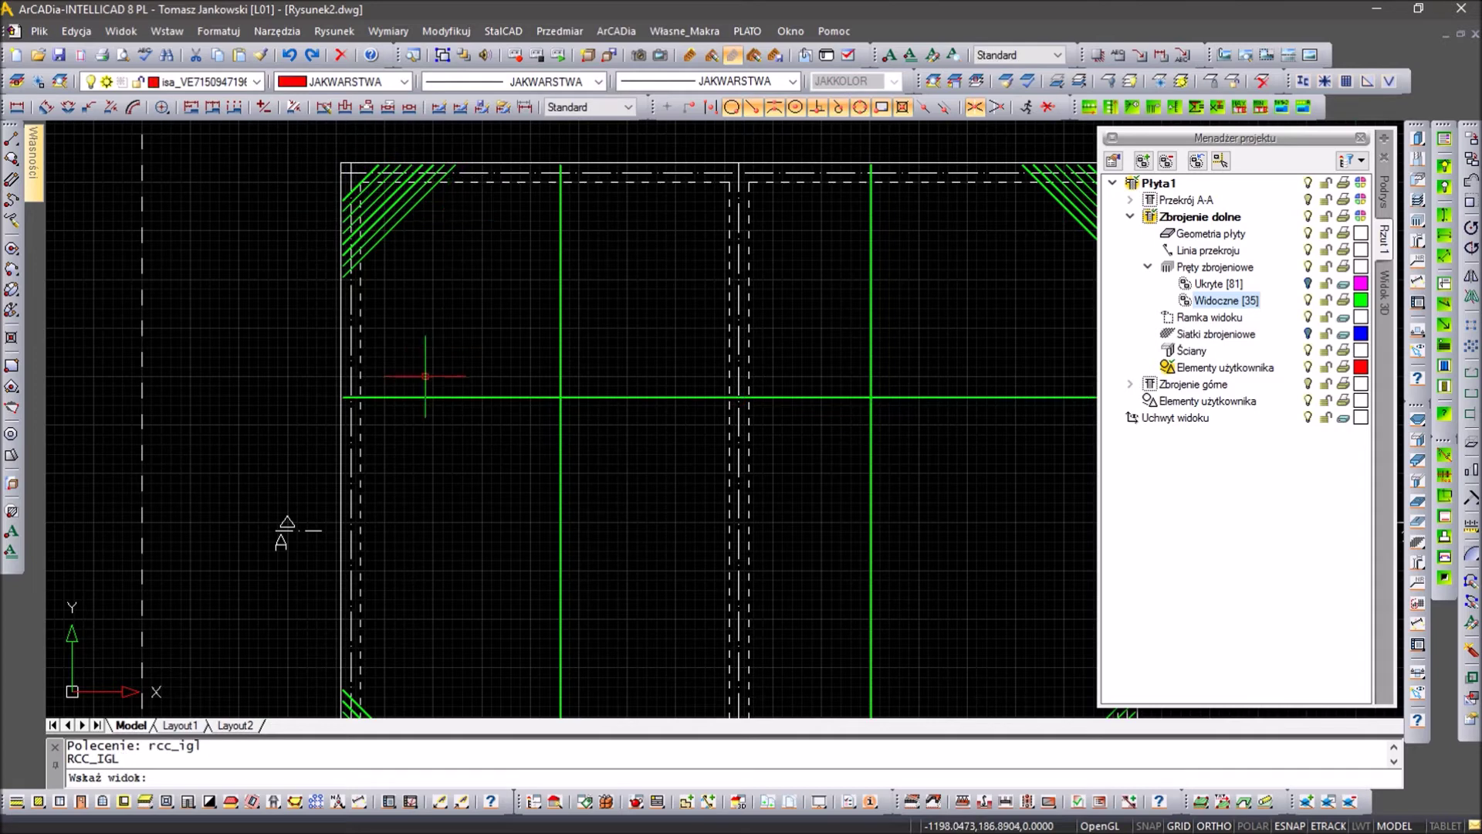
click(424, 397)
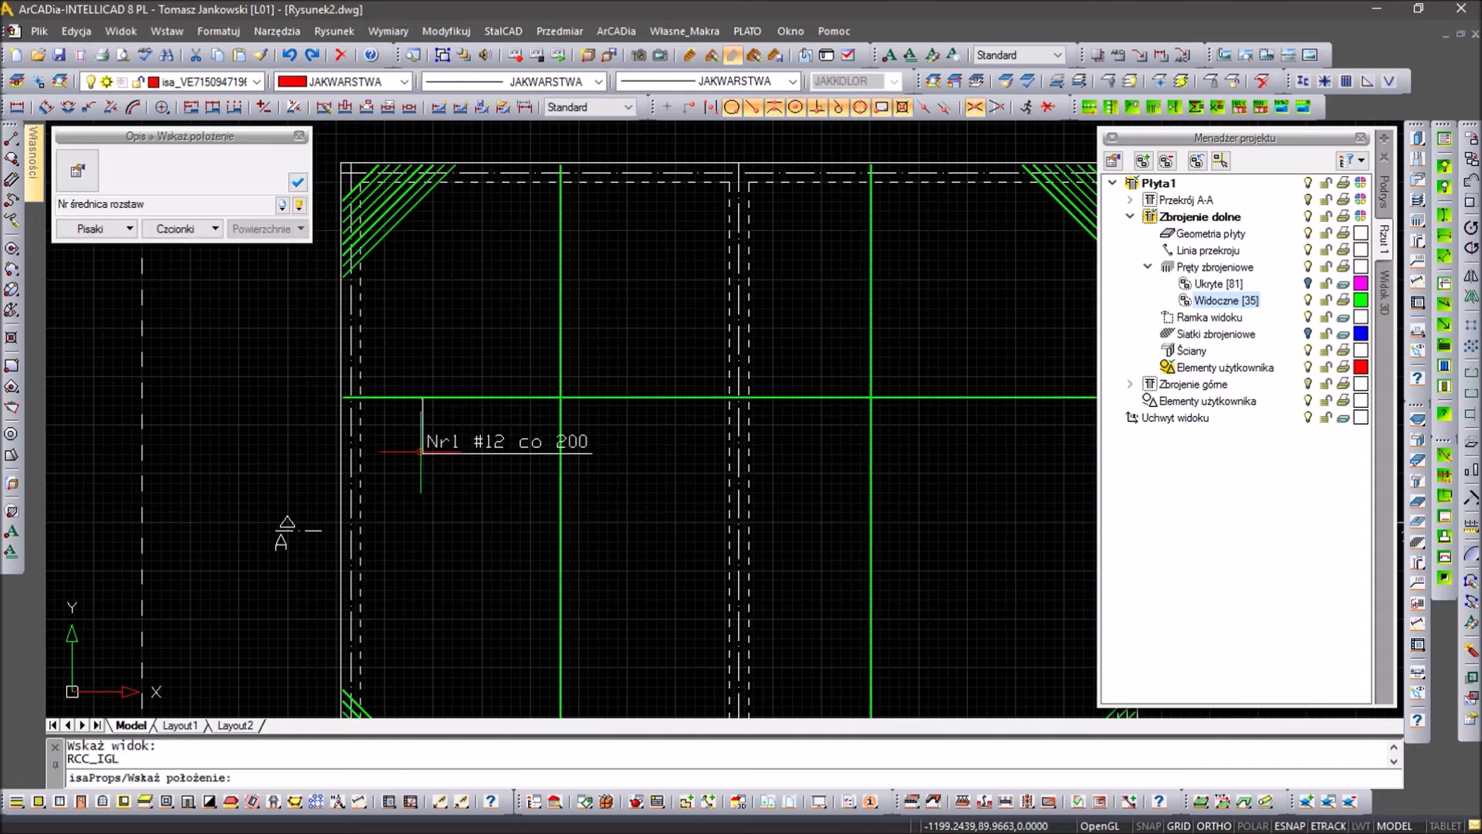
click(283, 204)
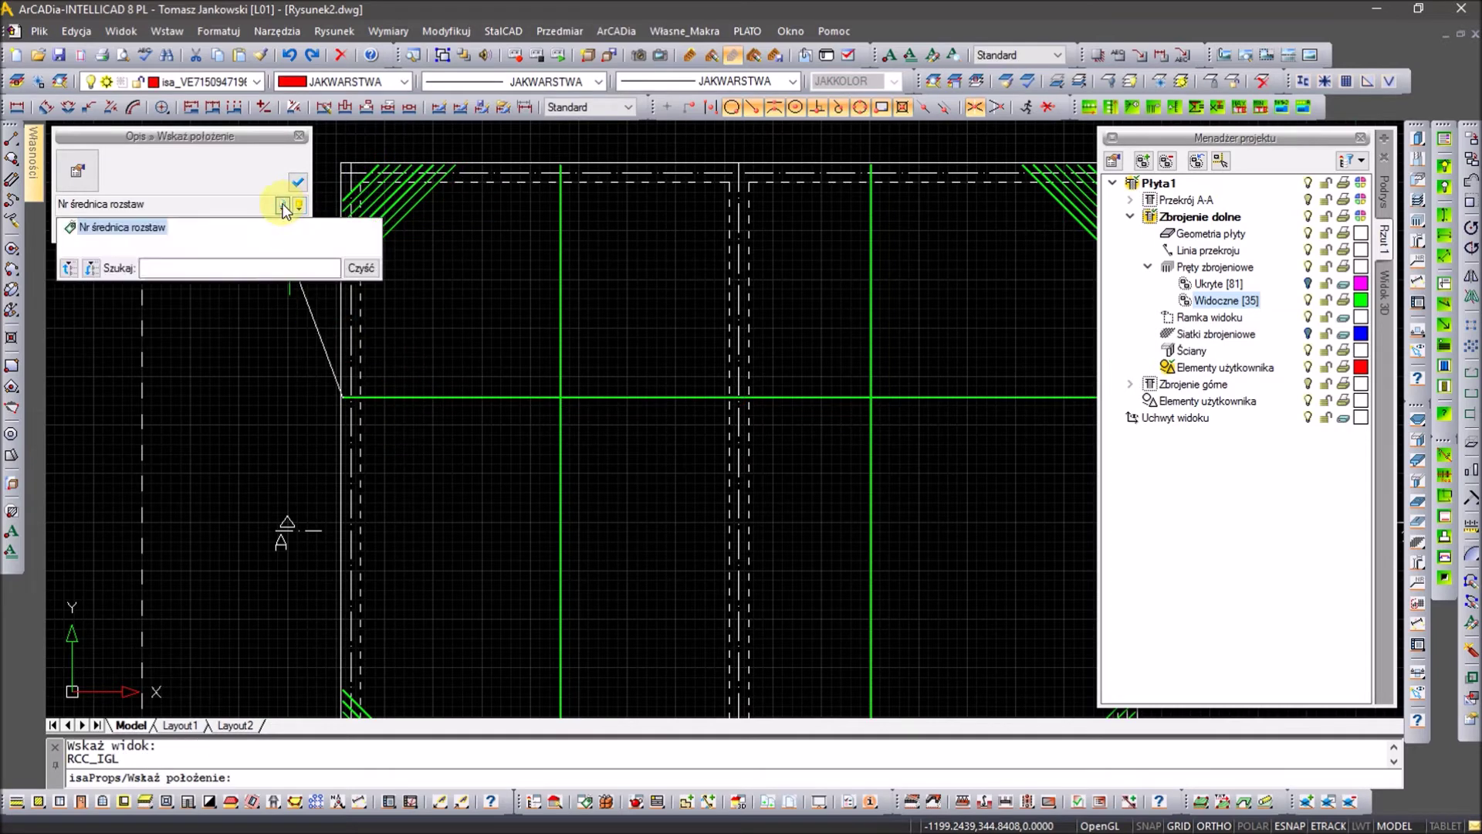
Step: Check that Wygląd opisu line 1 shows label, diameter and spacing, then close it
click(77, 170)
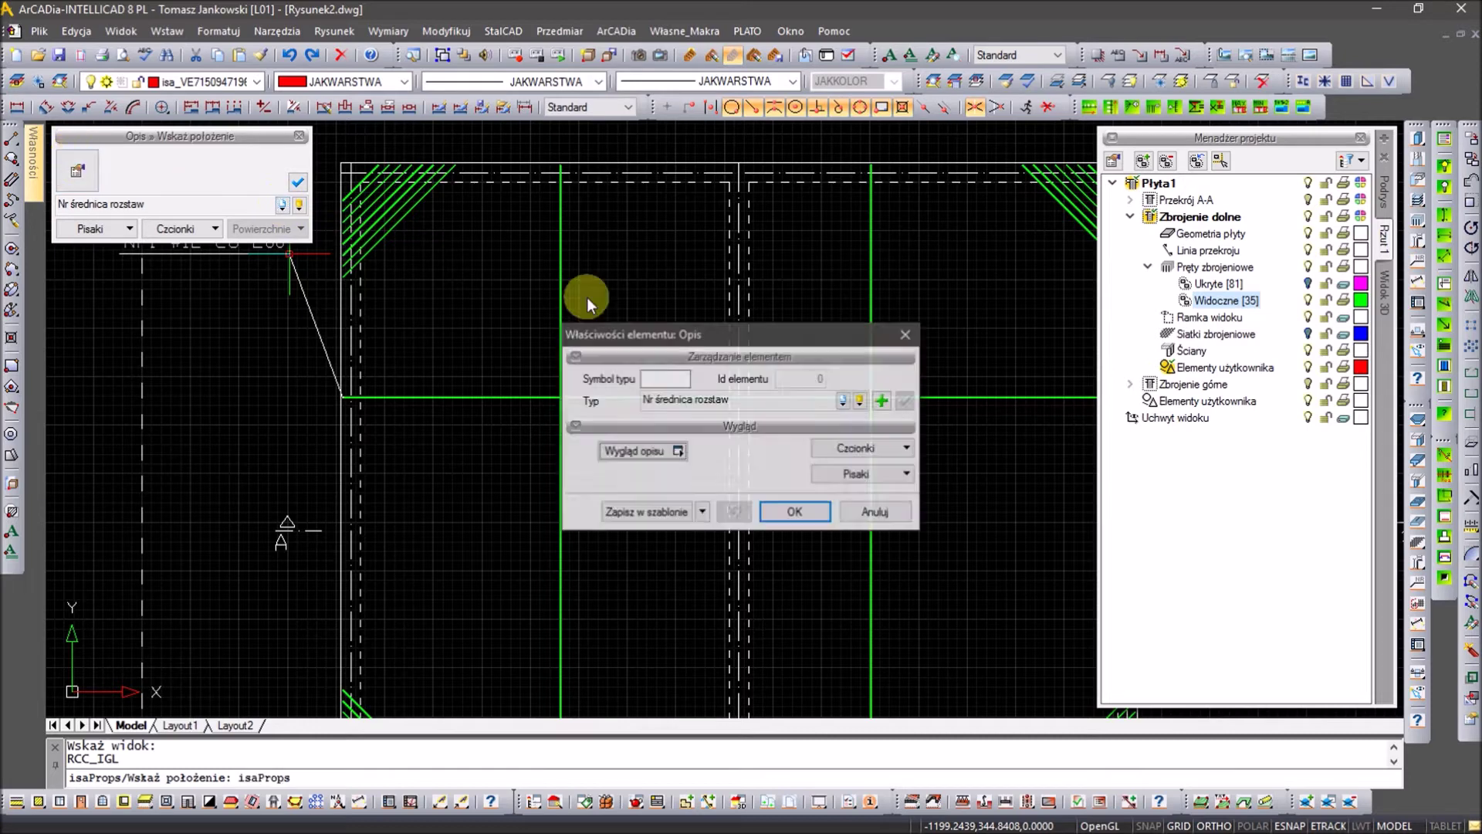
click(659, 456)
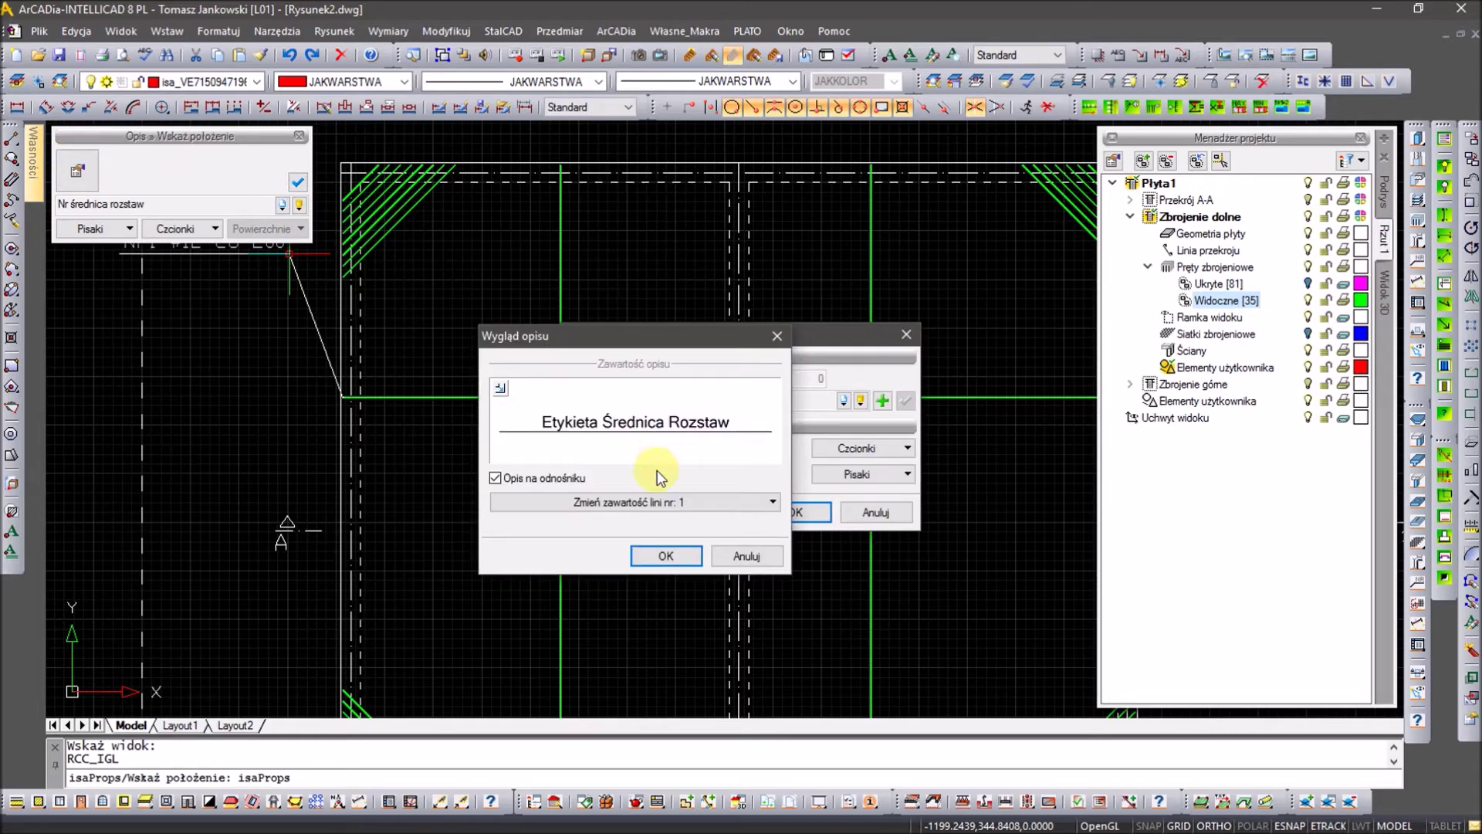
click(661, 502)
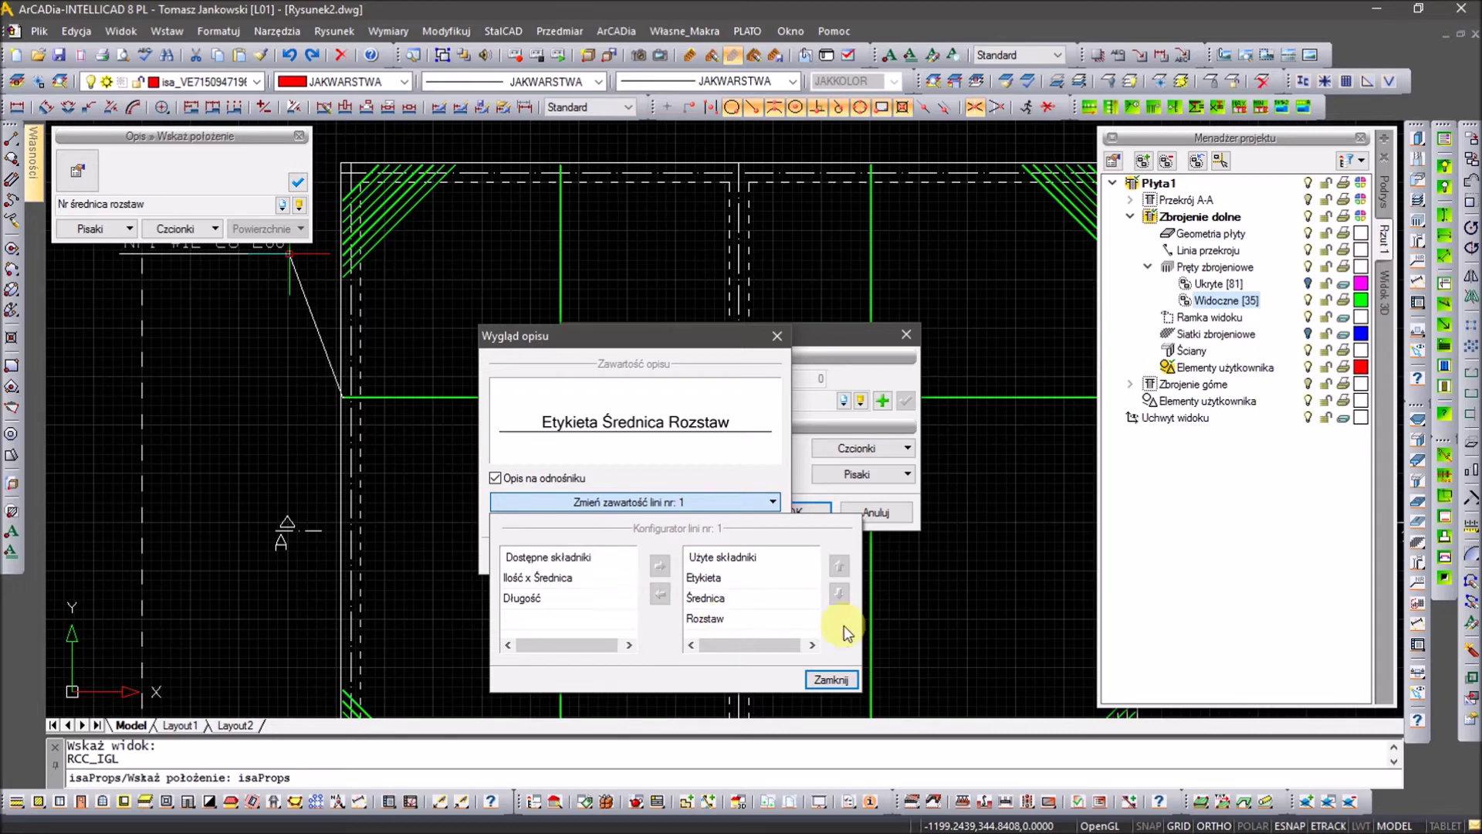
click(838, 683)
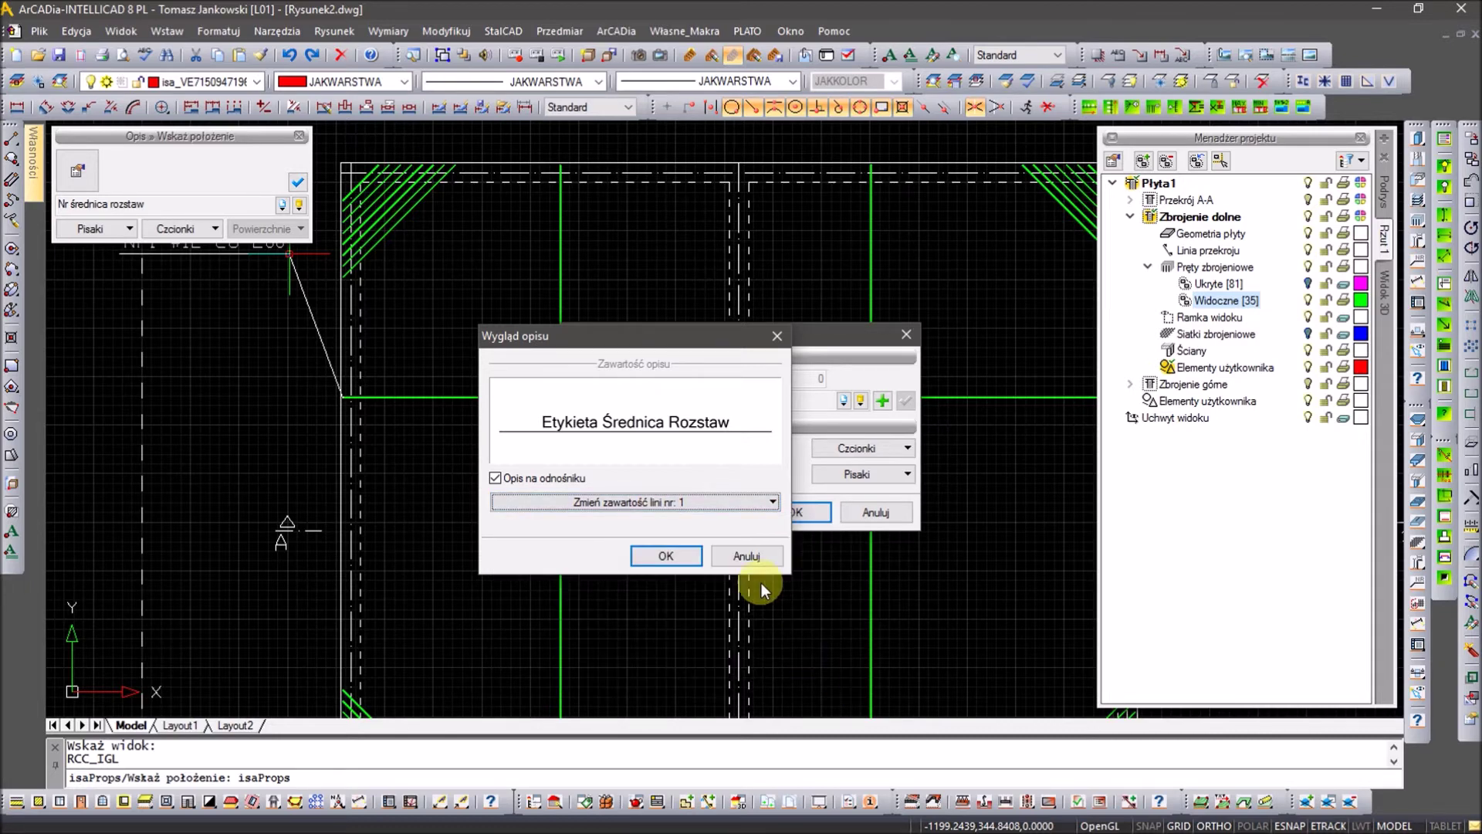
click(679, 558)
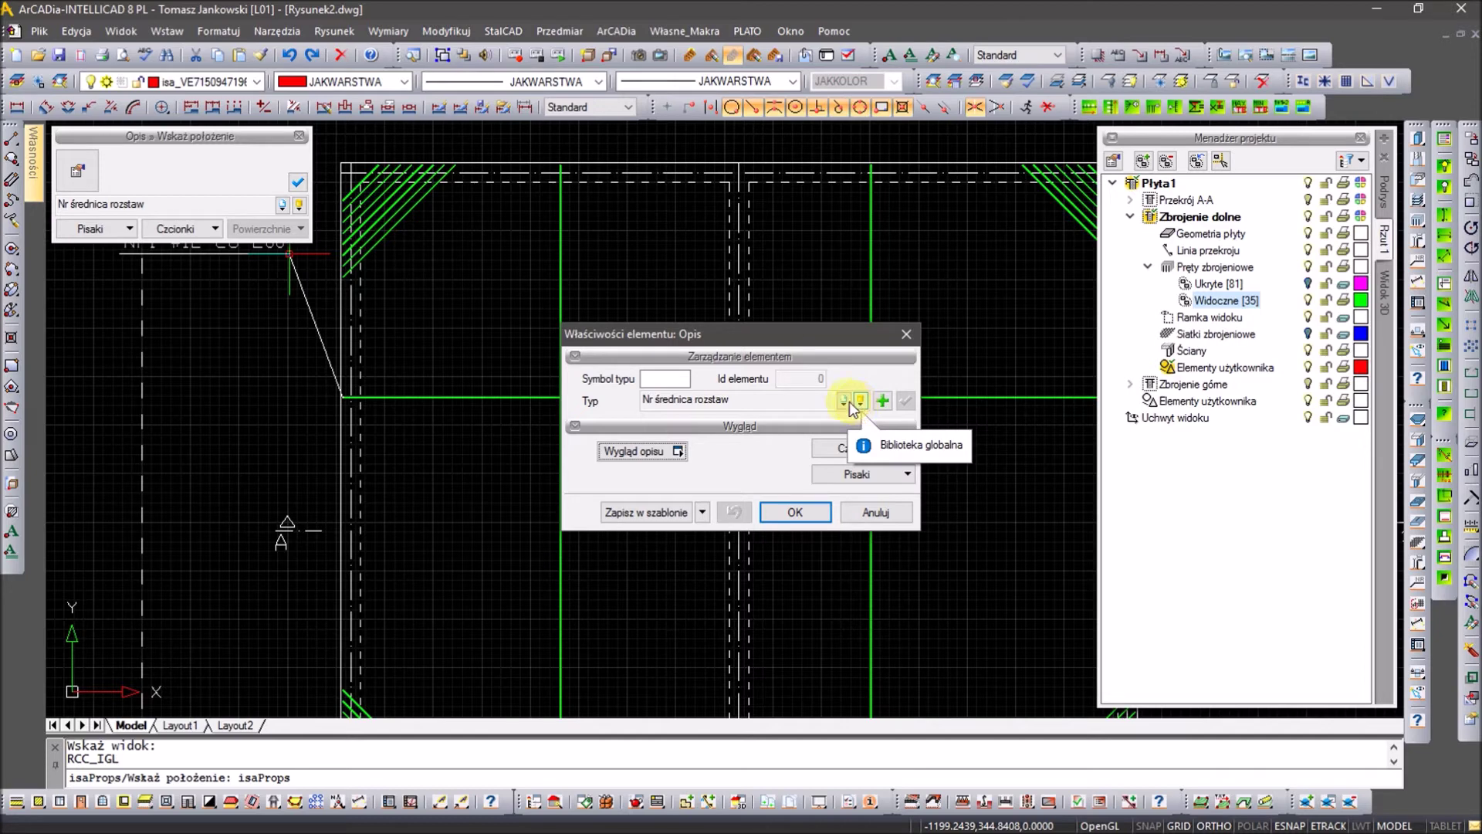
Step: Add label type 'Opis 1do100' to the library and place 'Nr1 #12 co 200' above the bar
click(845, 400)
click(846, 400)
text(Opis 1do100)
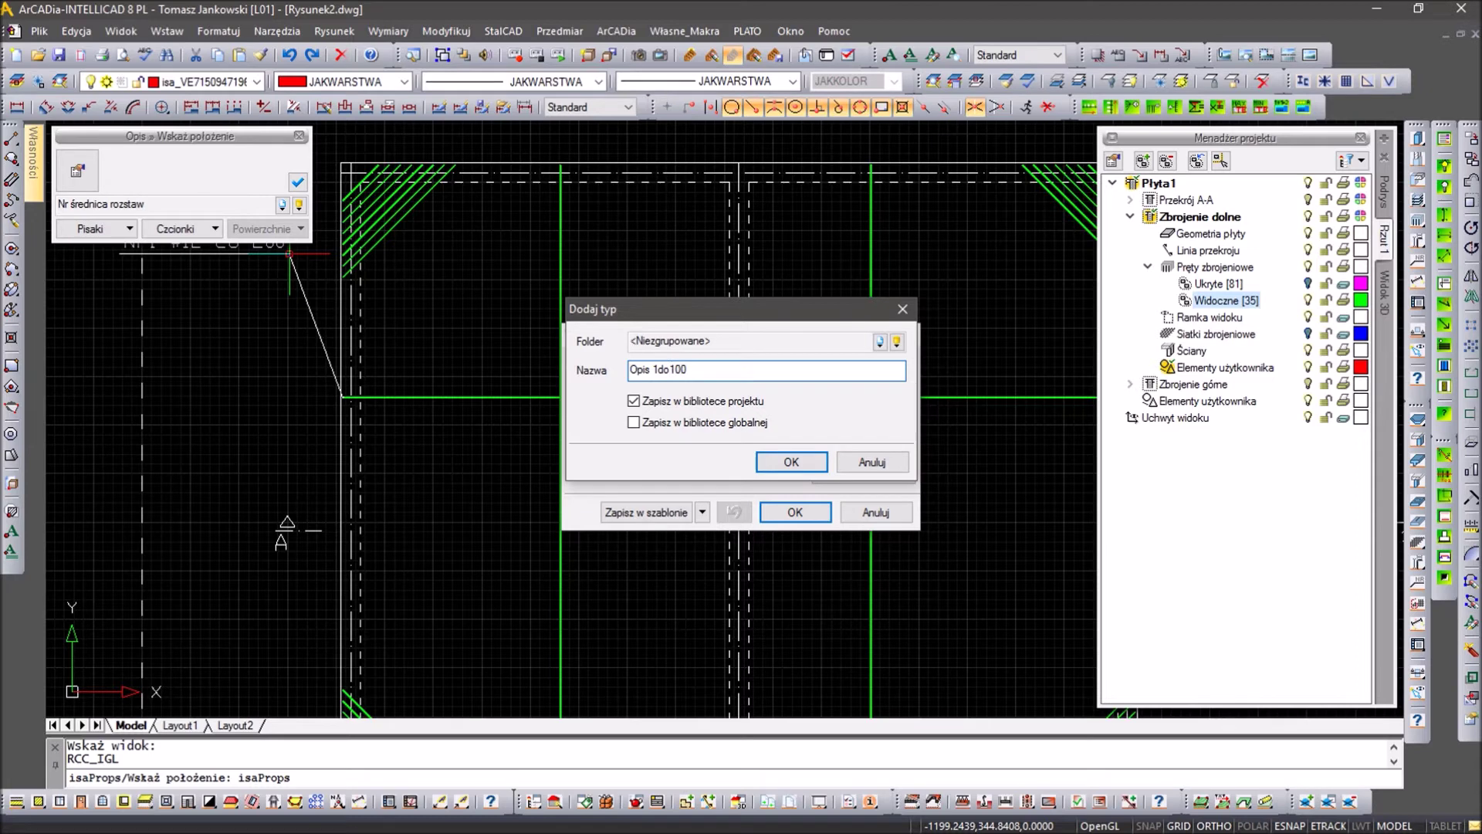
click(787, 462)
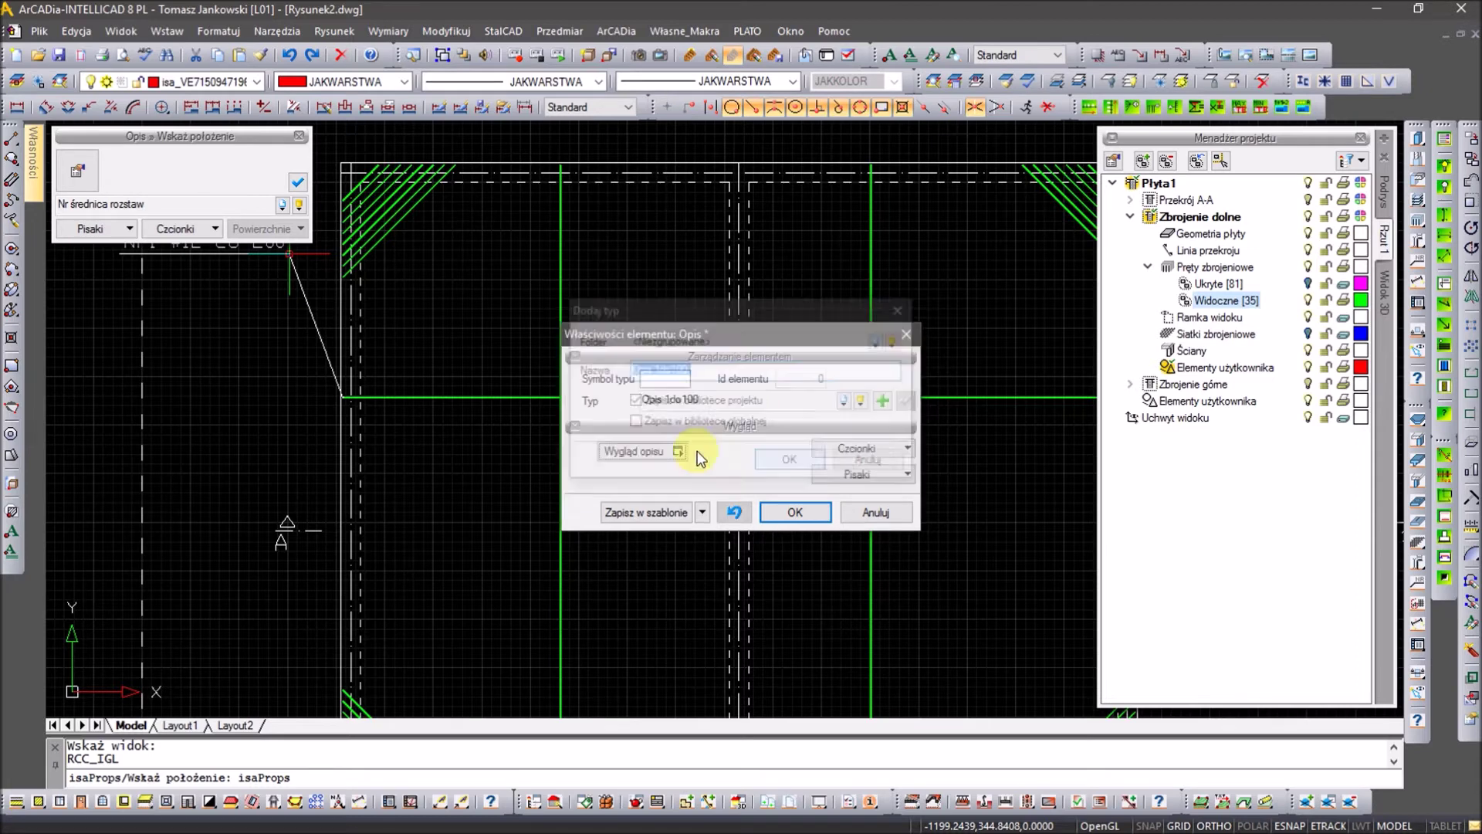
click(780, 508)
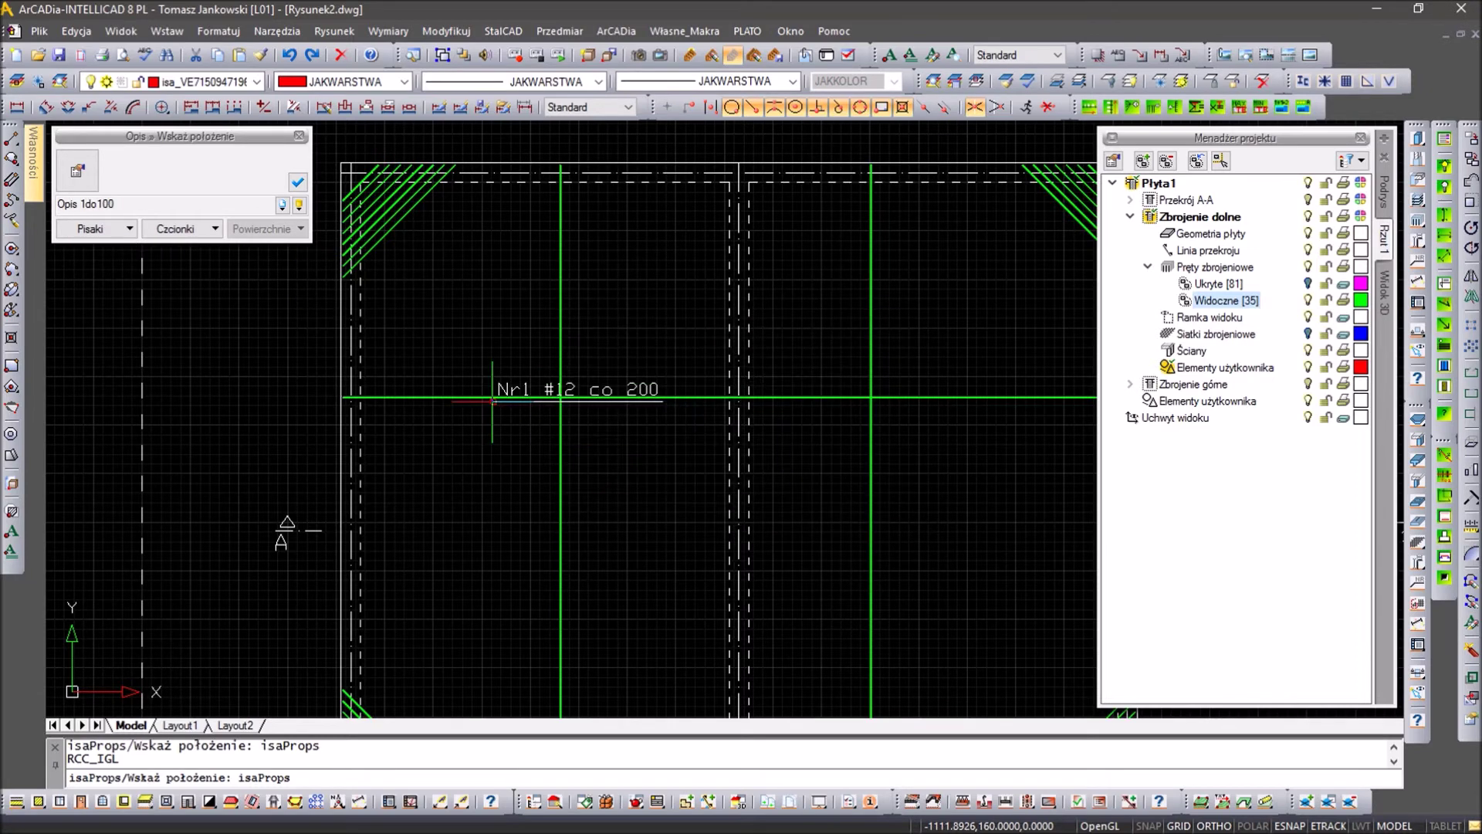
click(468, 434)
click(548, 327)
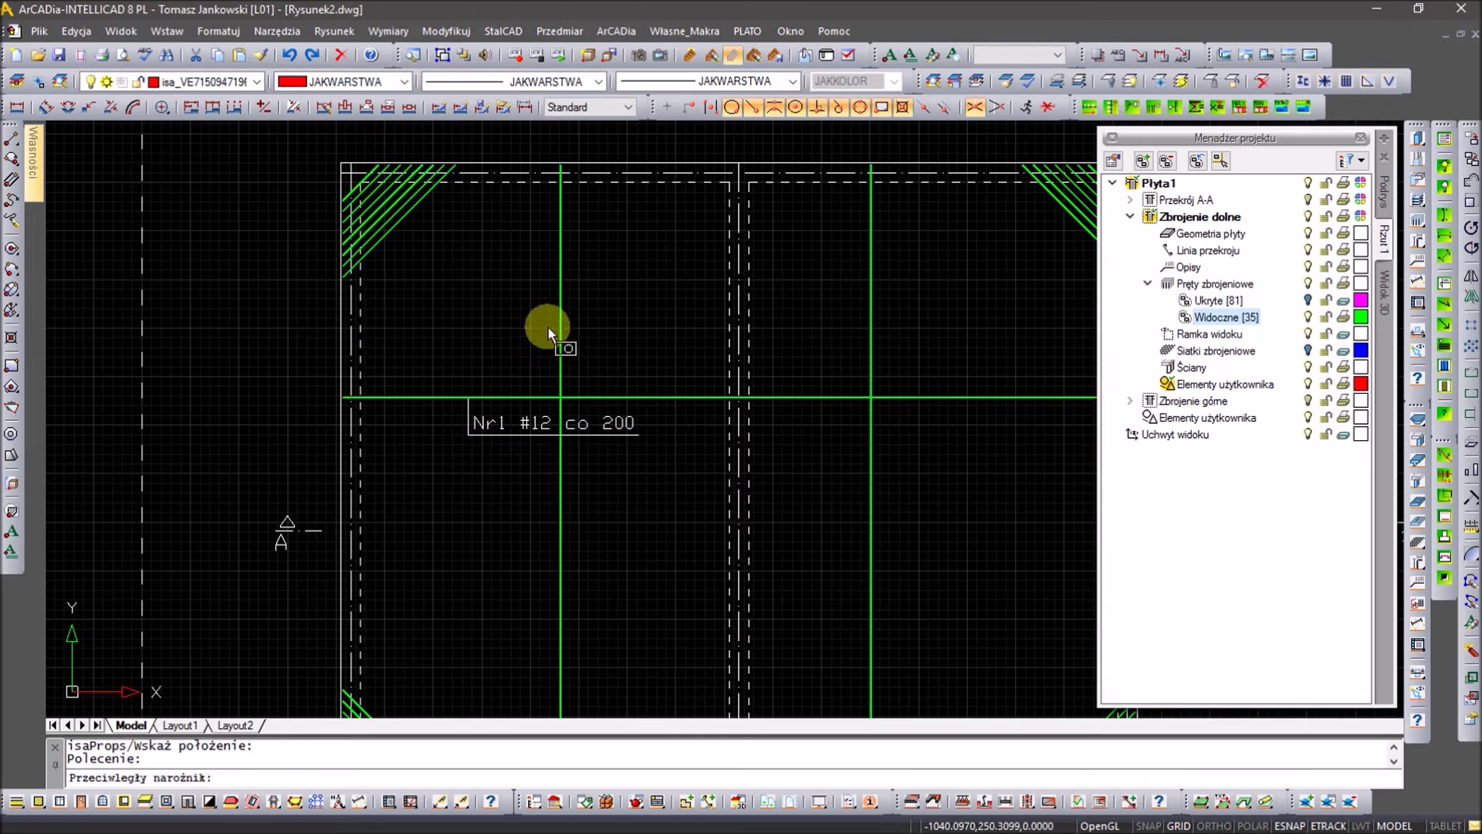
Step: Place 'Nr2 #12 co 200' labels above the vertical bars in the left and right panels
click(342, 170)
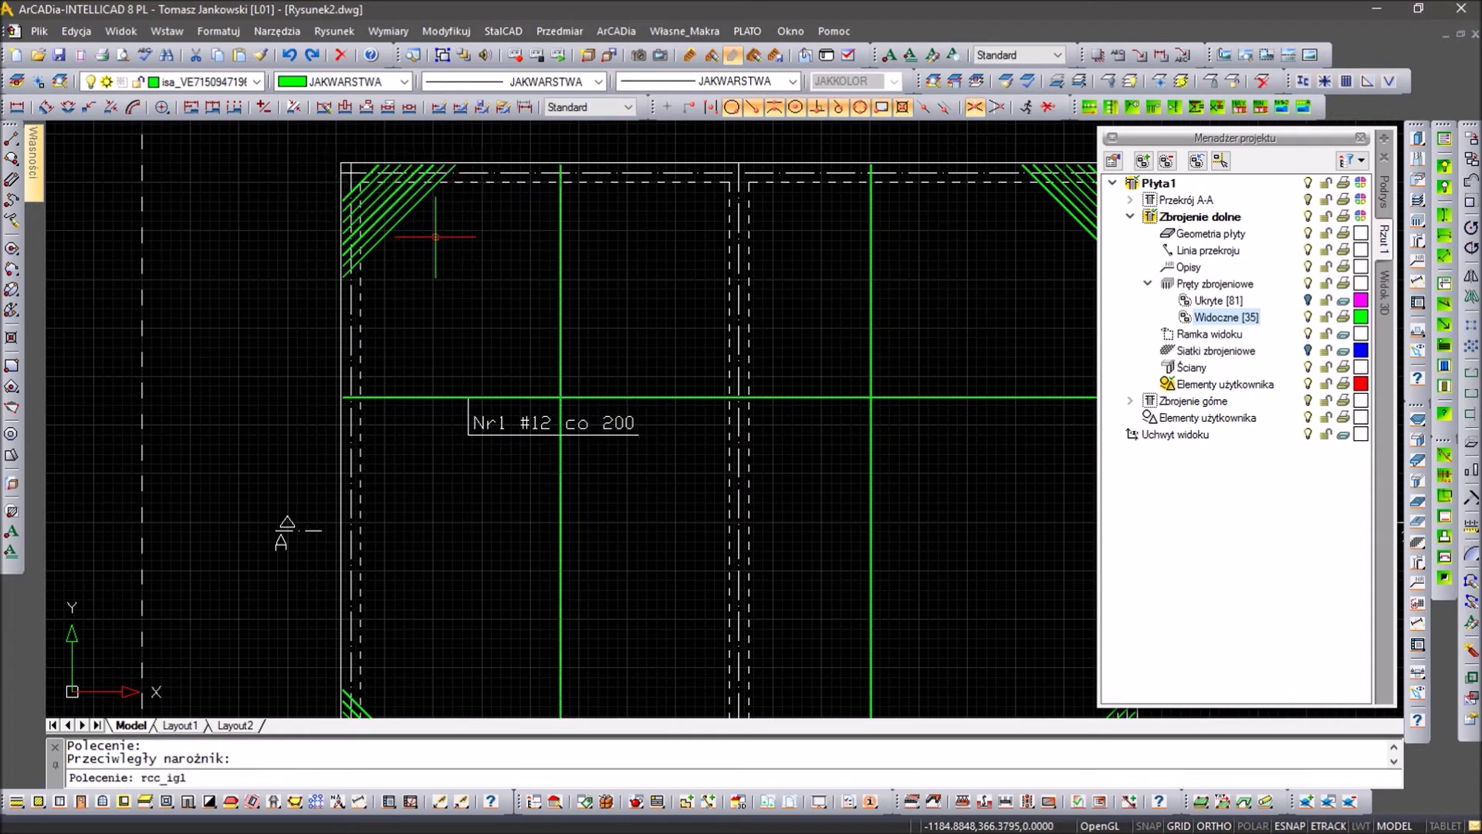
click(543, 340)
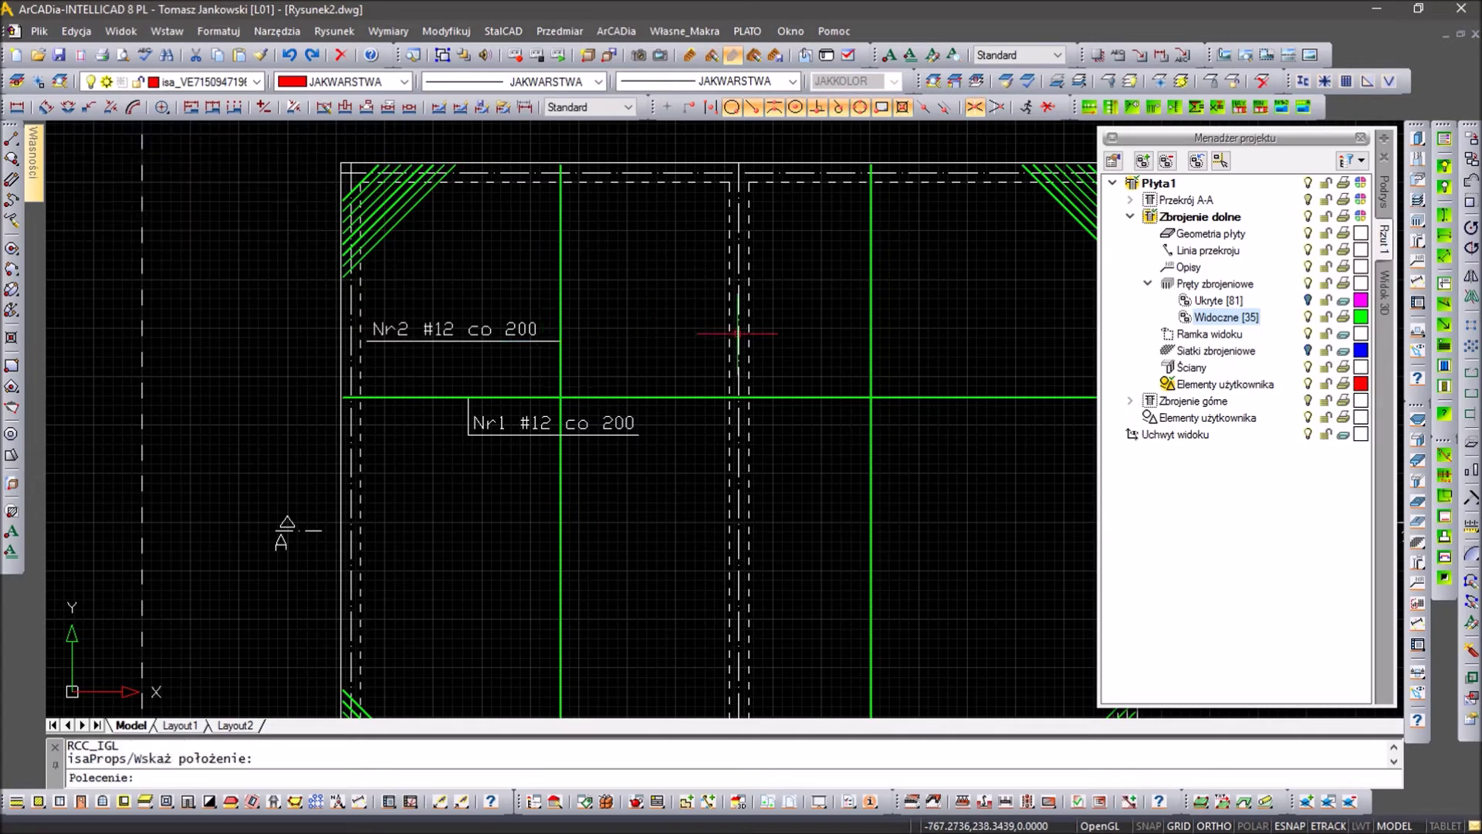
click(855, 358)
click(740, 340)
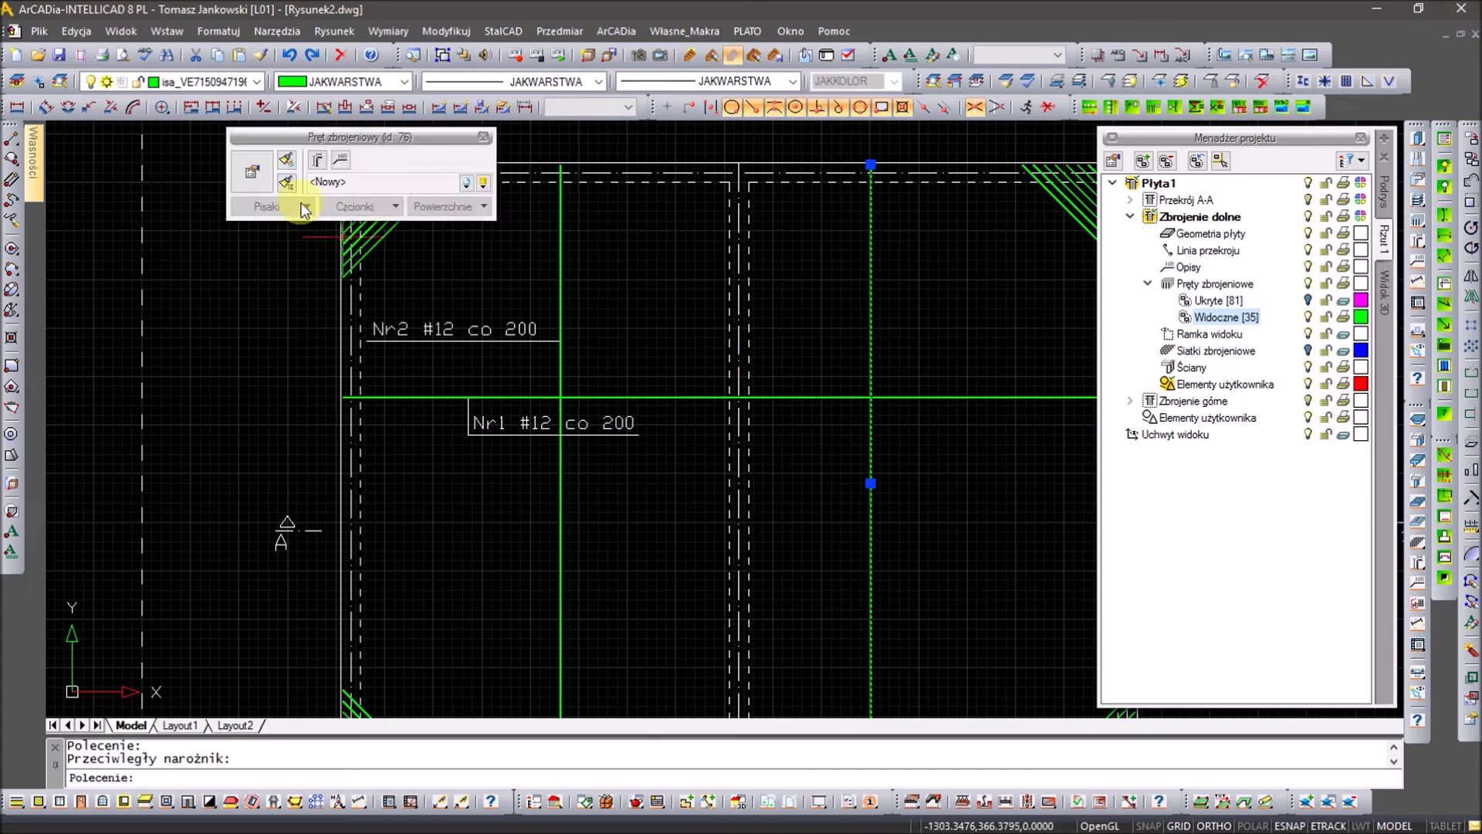
click(343, 167)
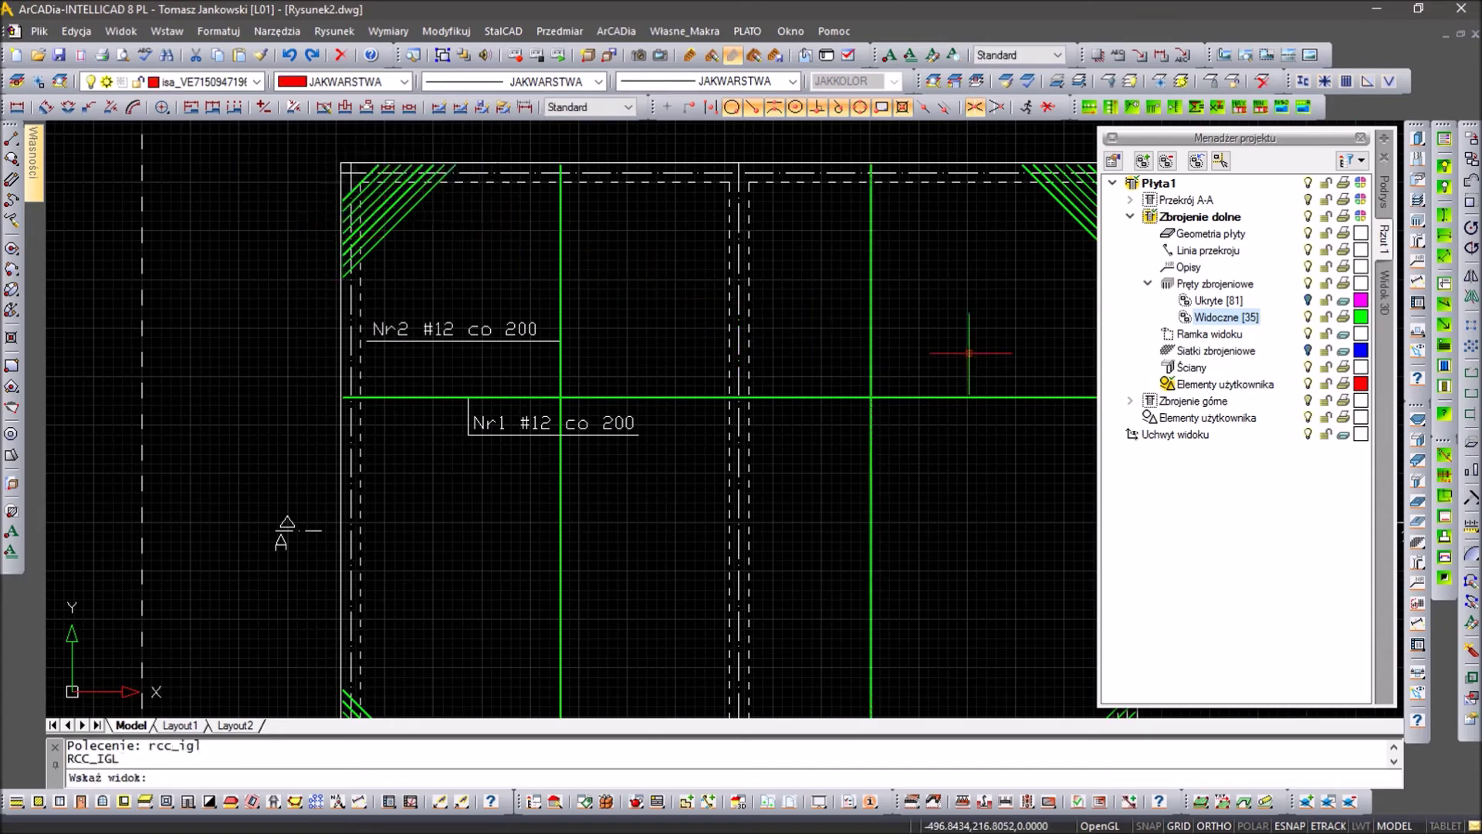
click(871, 337)
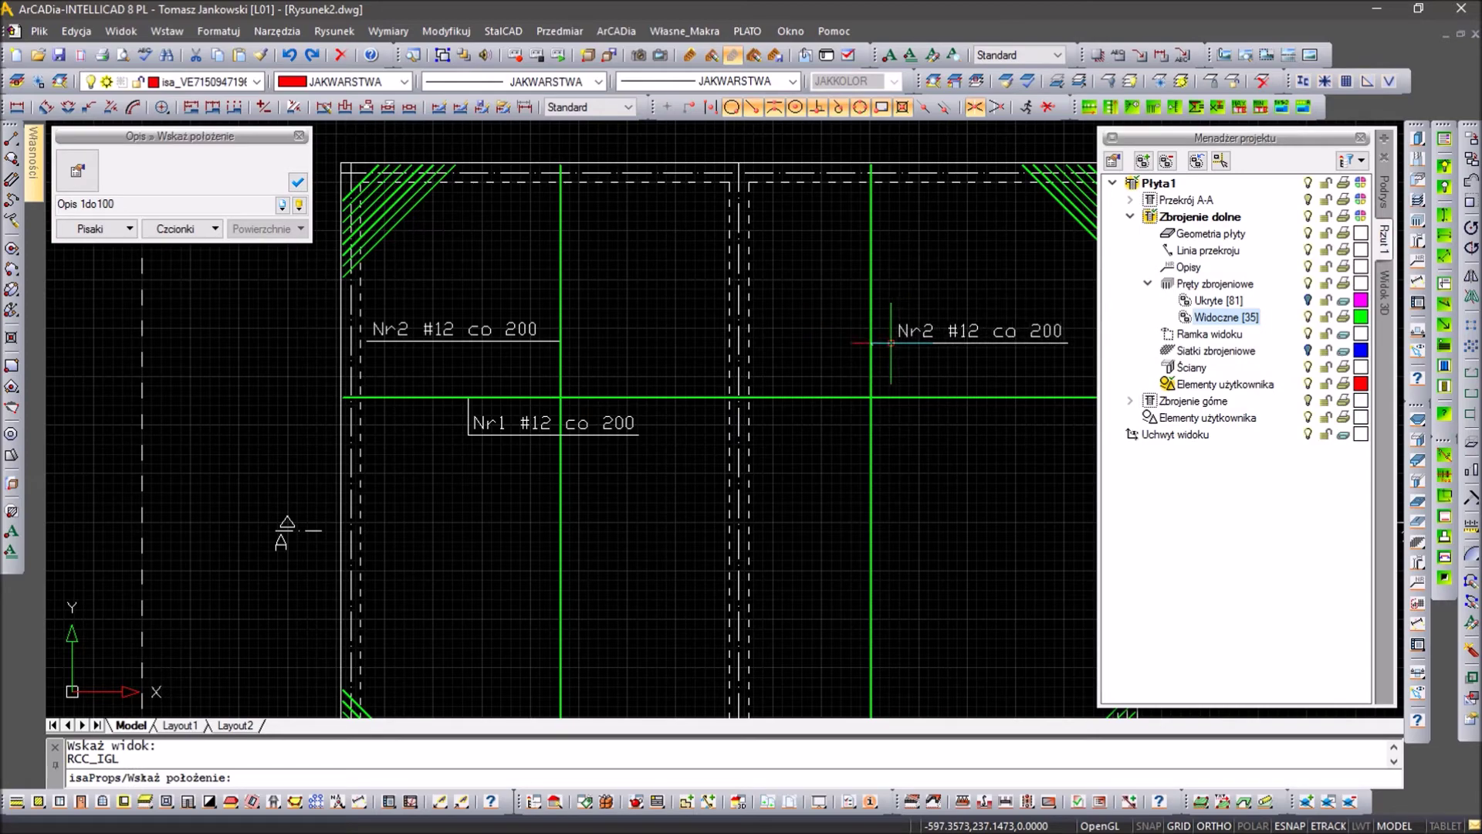
click(891, 342)
scroll(734, 334, down, 2)
scroll(895, 348, up, 2)
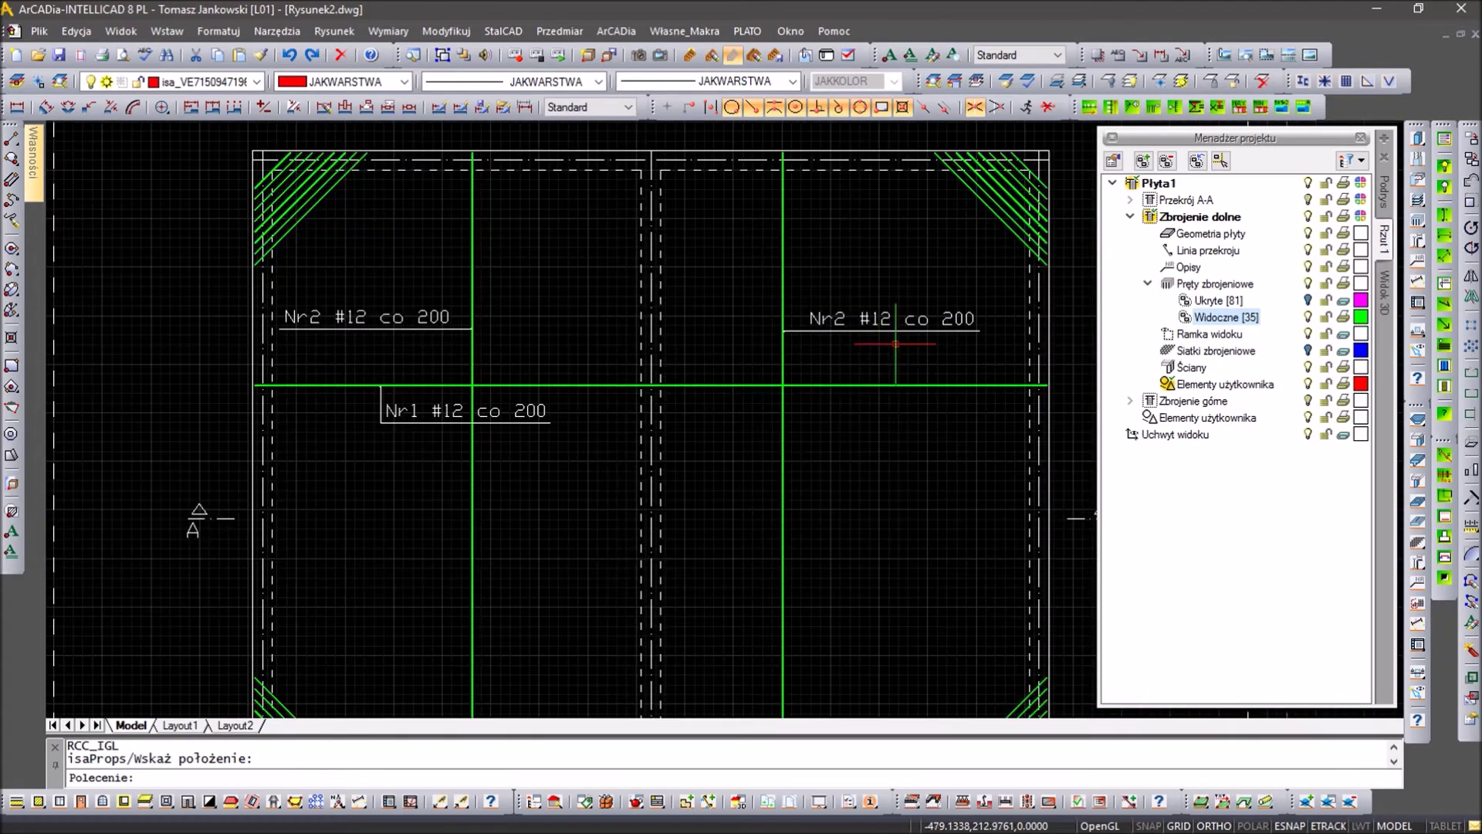
scroll(705, 258, down, 3)
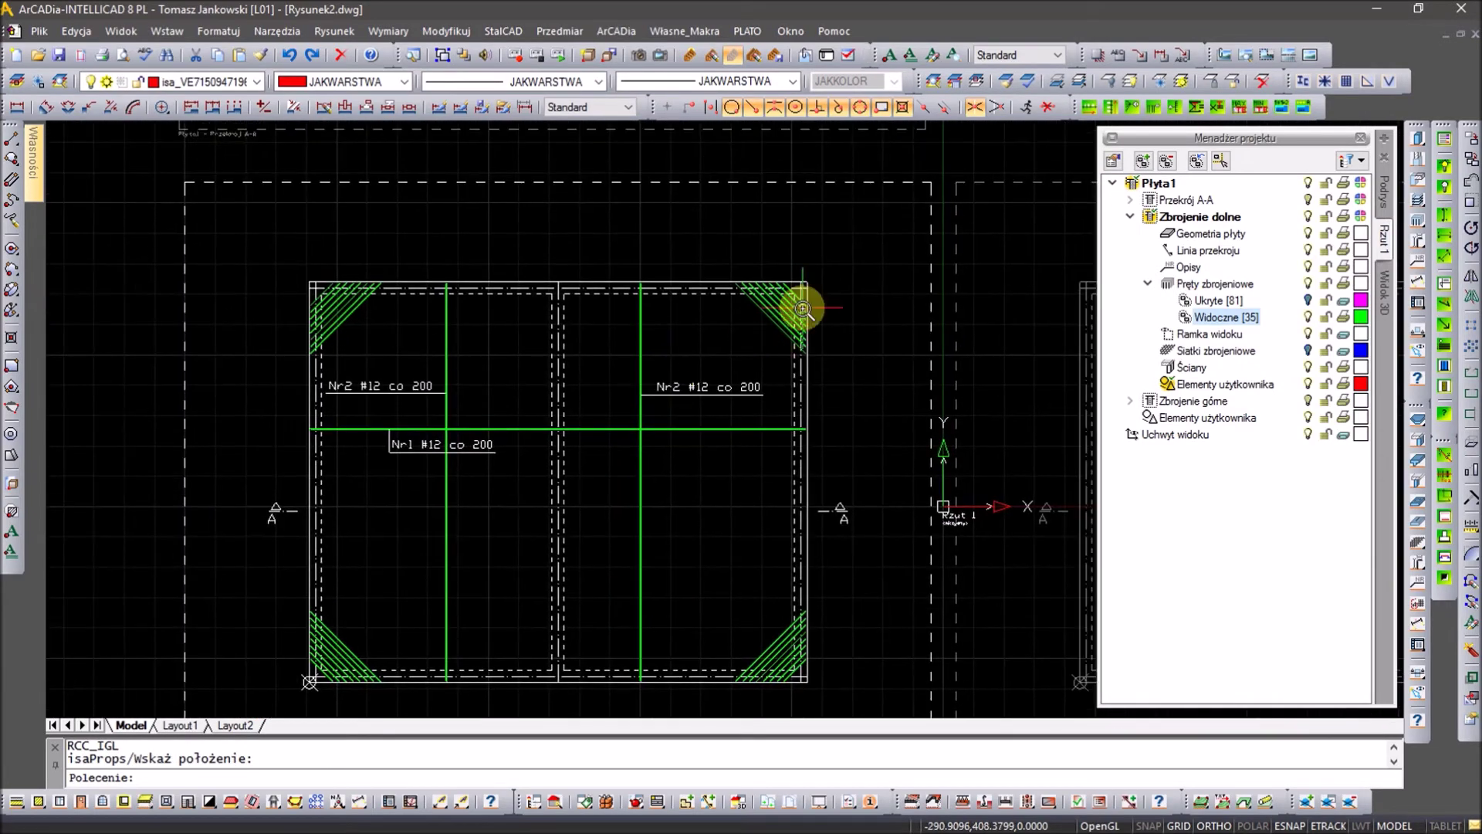
Step: Place an aggregated label Nr19.1-8 8#12 beside the window-selected top-right corner bars
scroll(803, 309, up, 4)
click(813, 437)
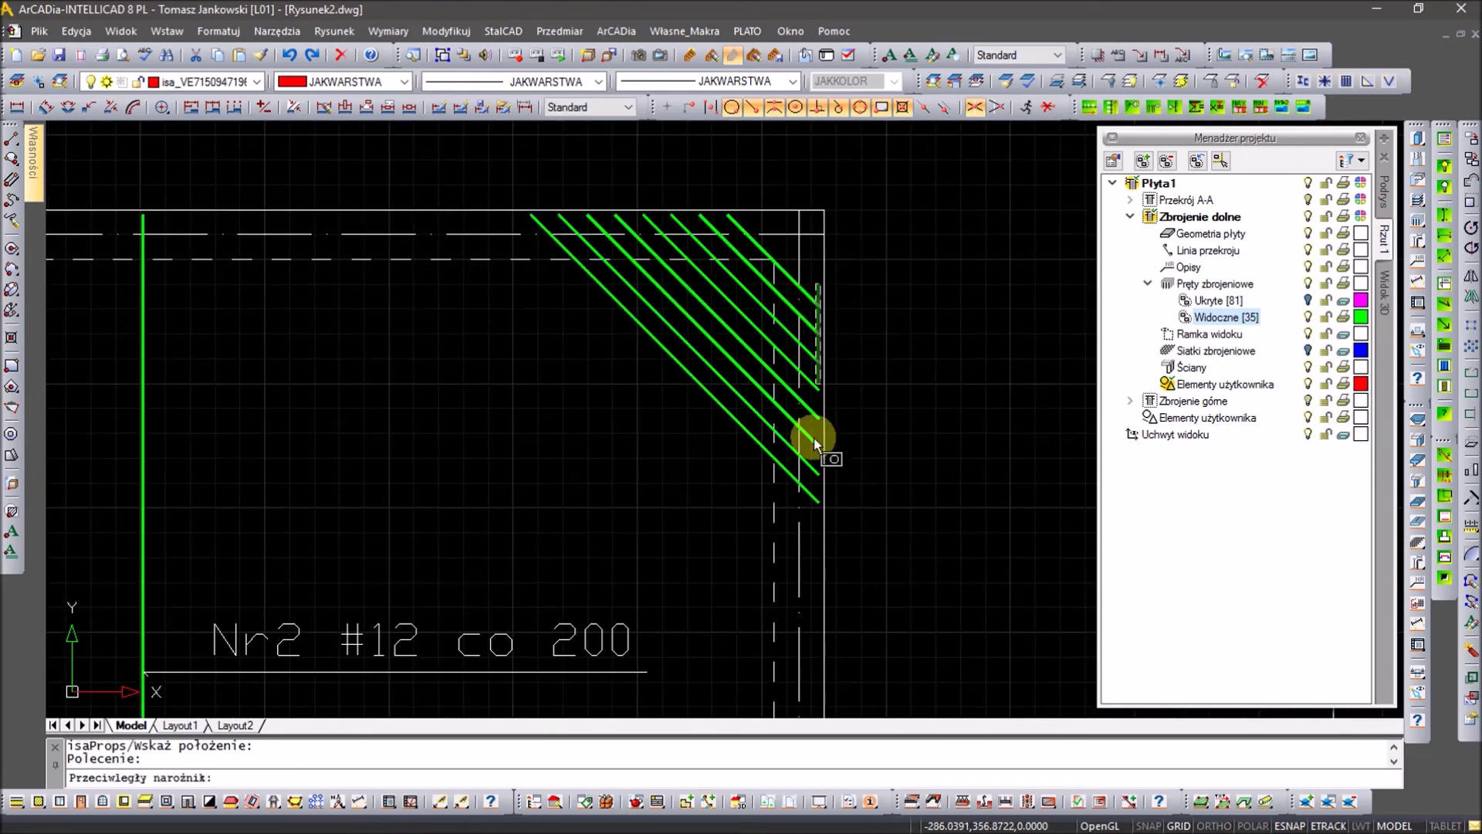
click(809, 506)
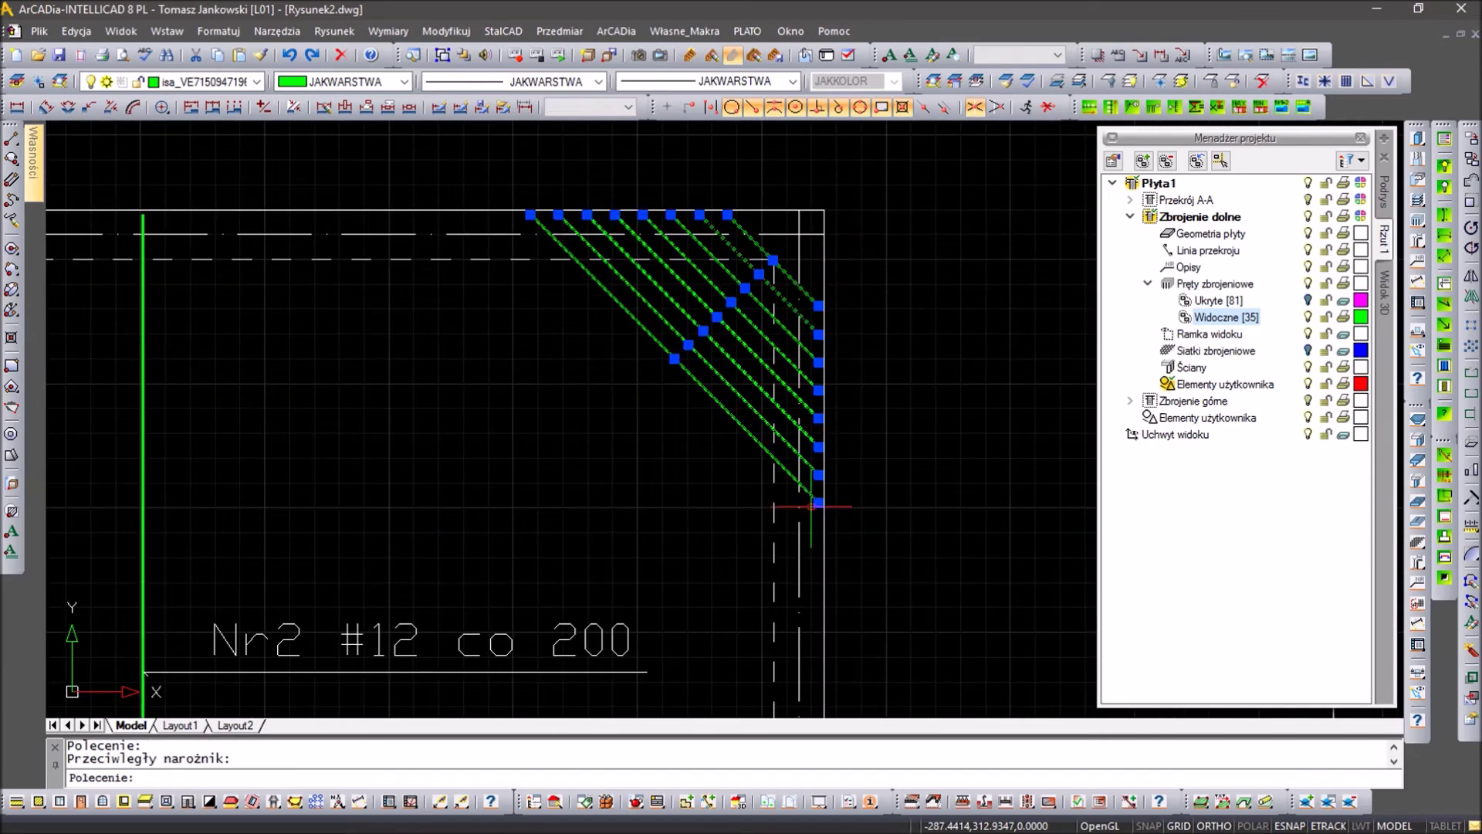
click(1408, 573)
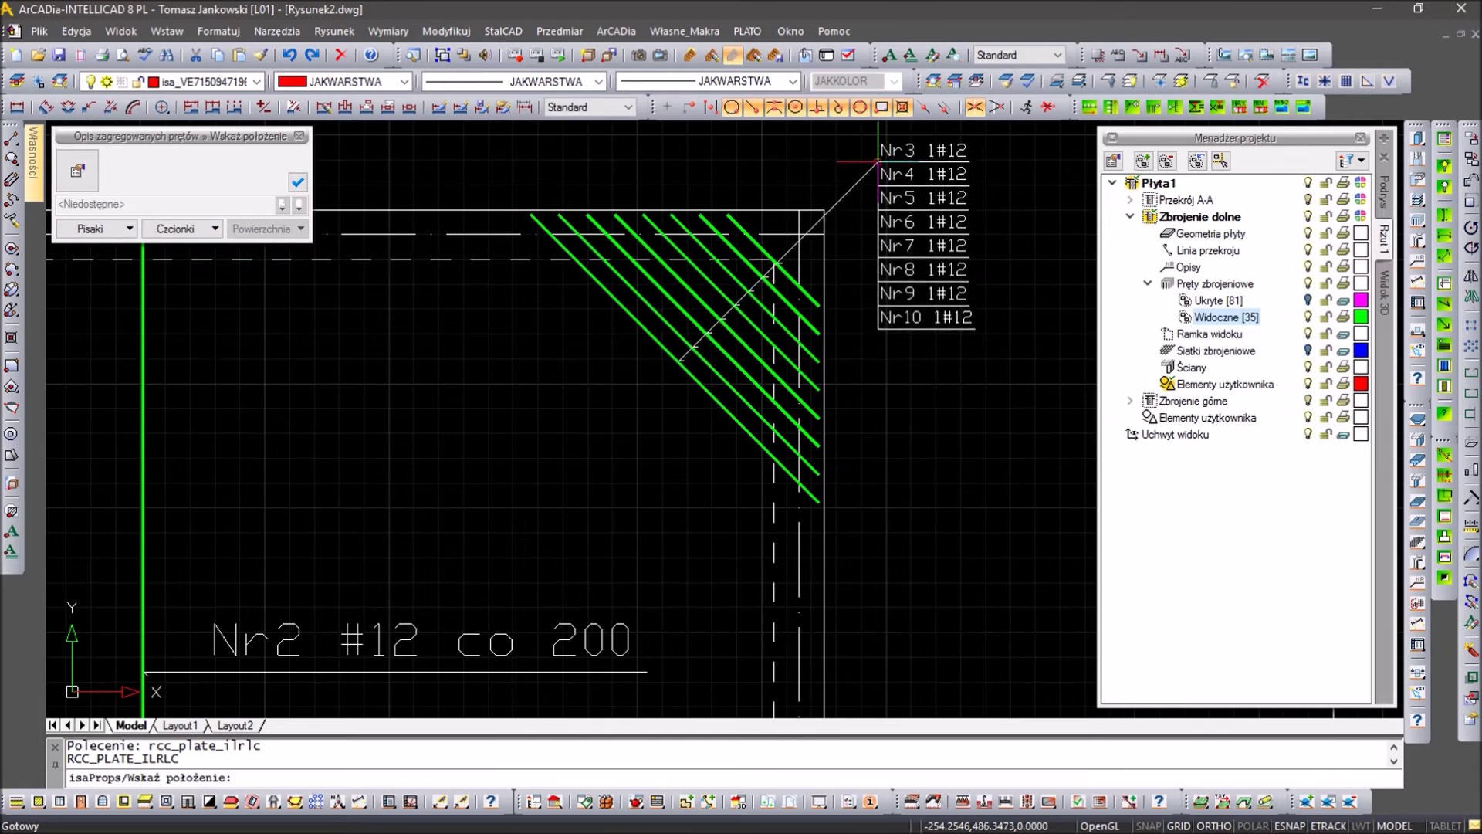
click(866, 167)
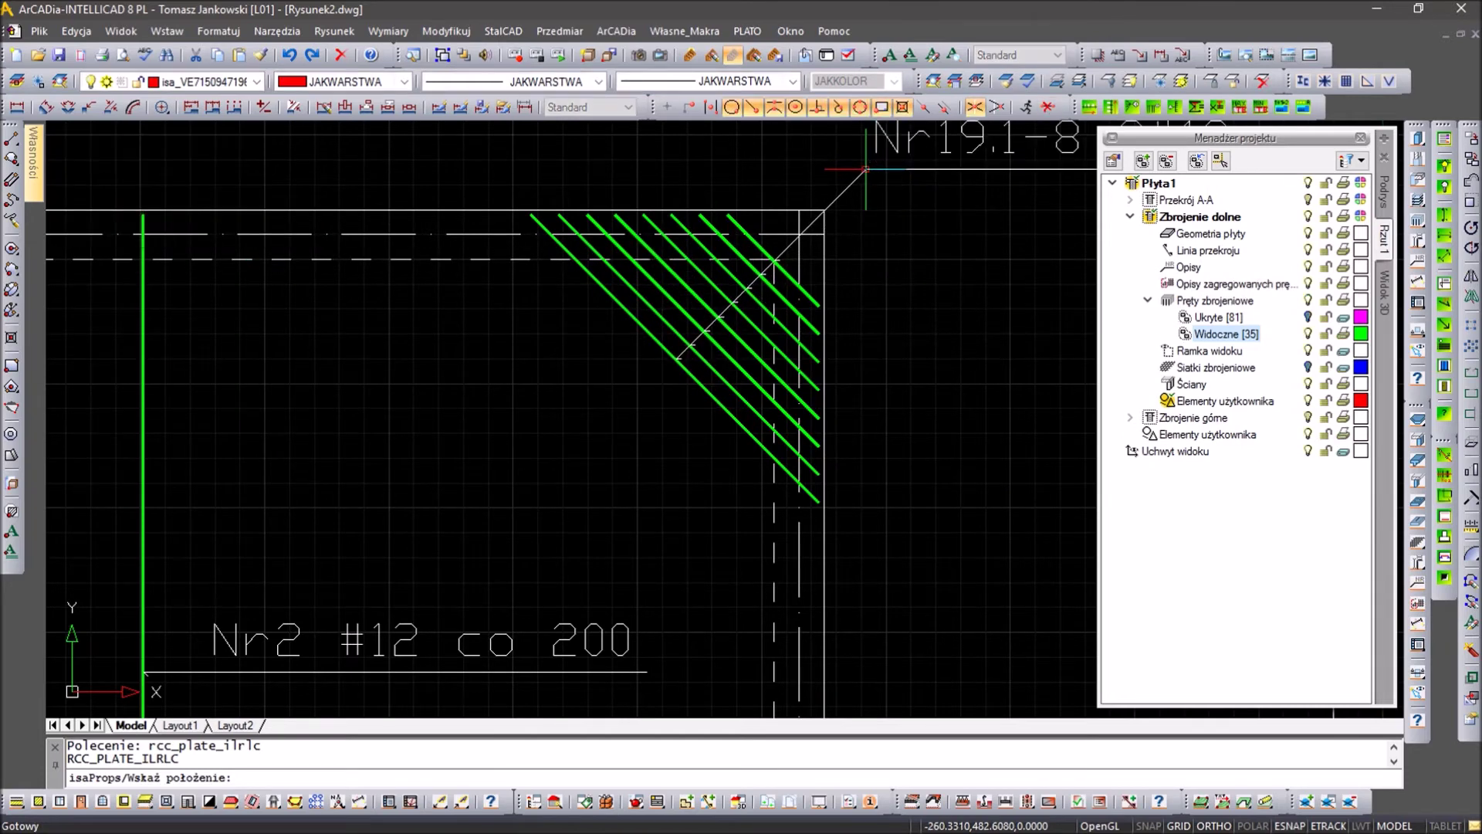
scroll(718, 311, down, 2)
scroll(718, 311, down, 2)
Step: Add Rozstaw to the label's first line so it reads Nr19.1-8 8#12 co 100
click(823, 236)
click(781, 217)
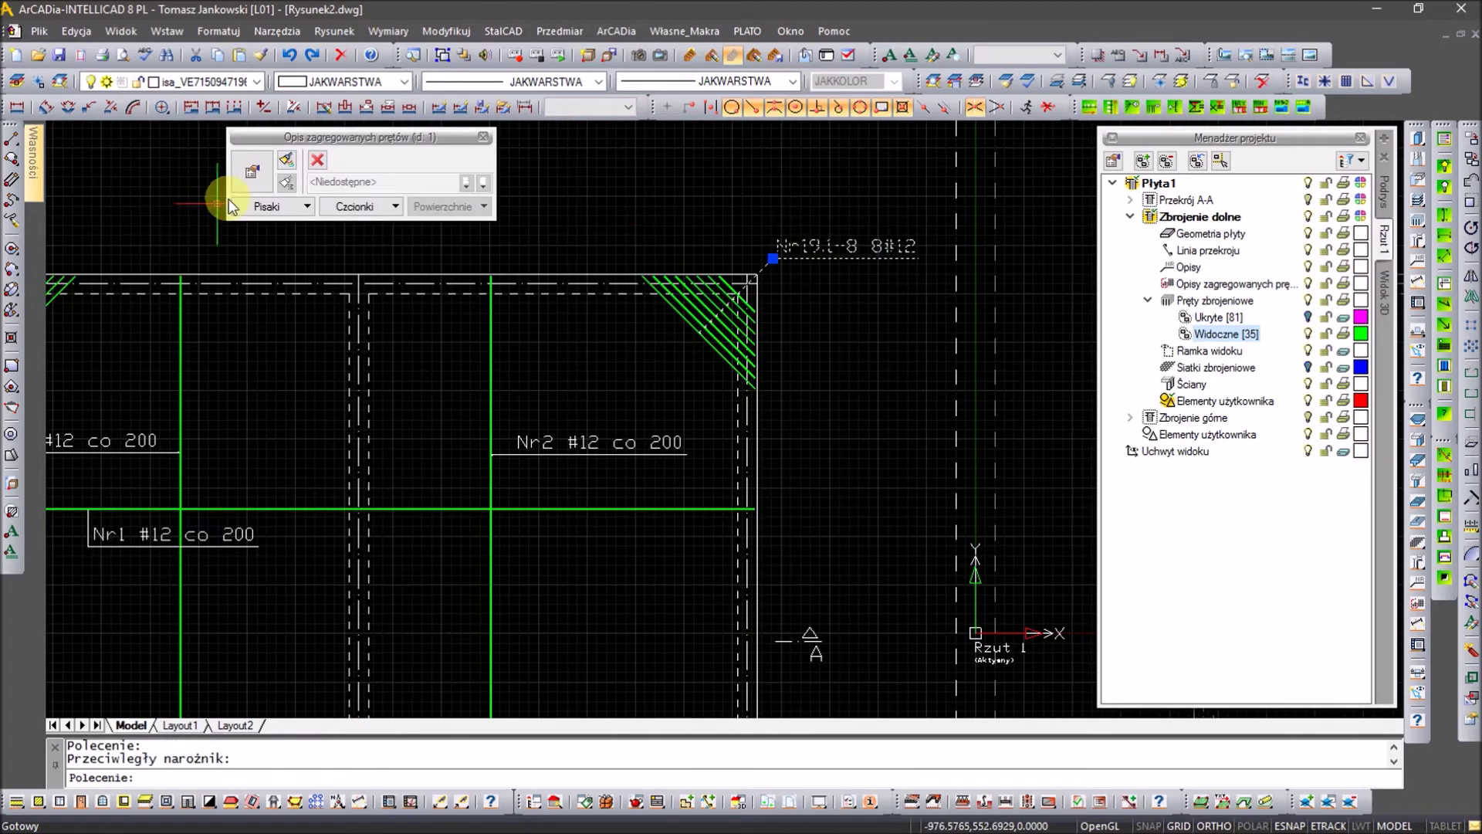
click(253, 174)
click(644, 432)
click(645, 489)
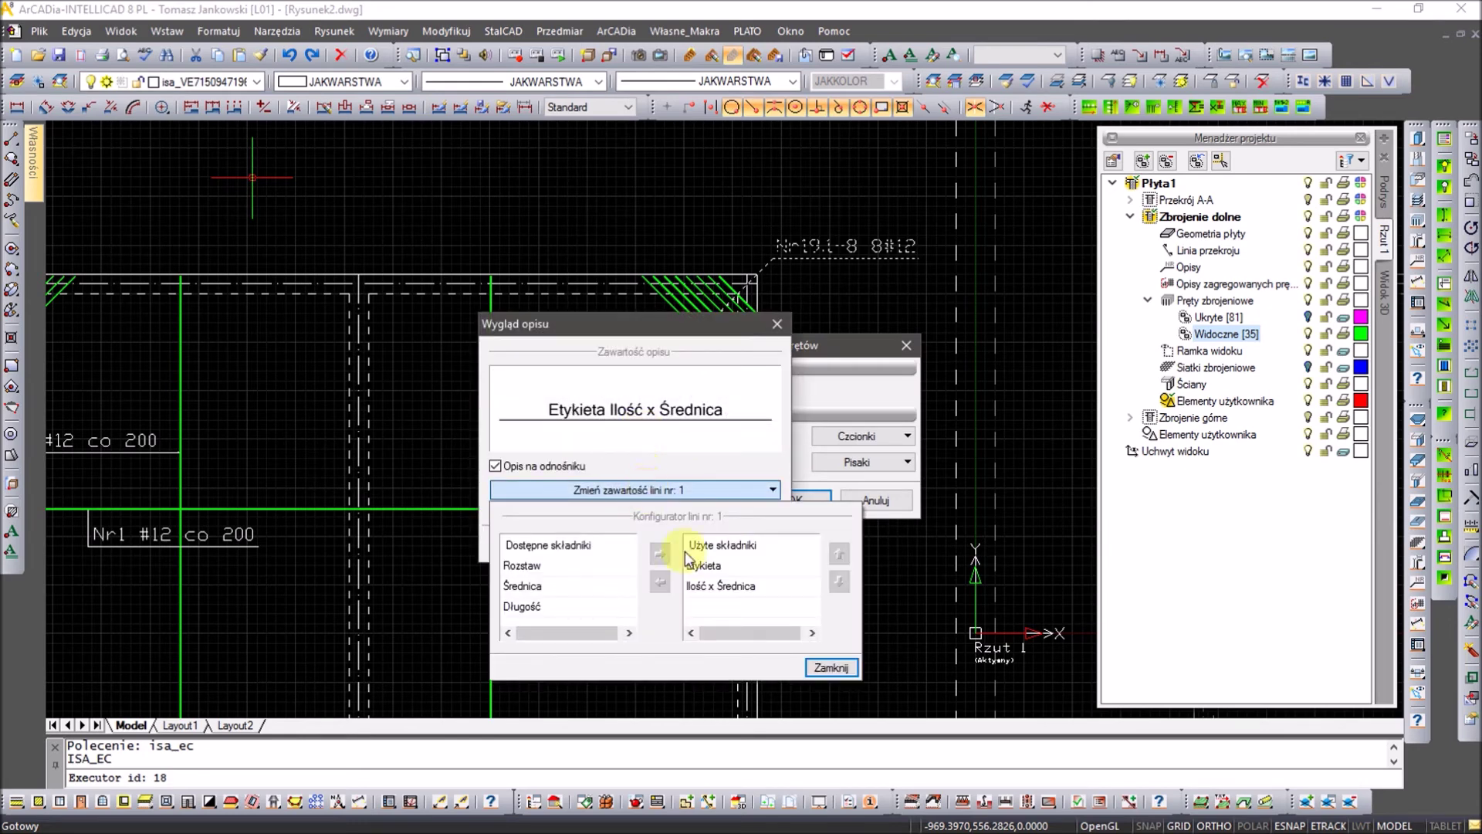
click(545, 567)
click(664, 556)
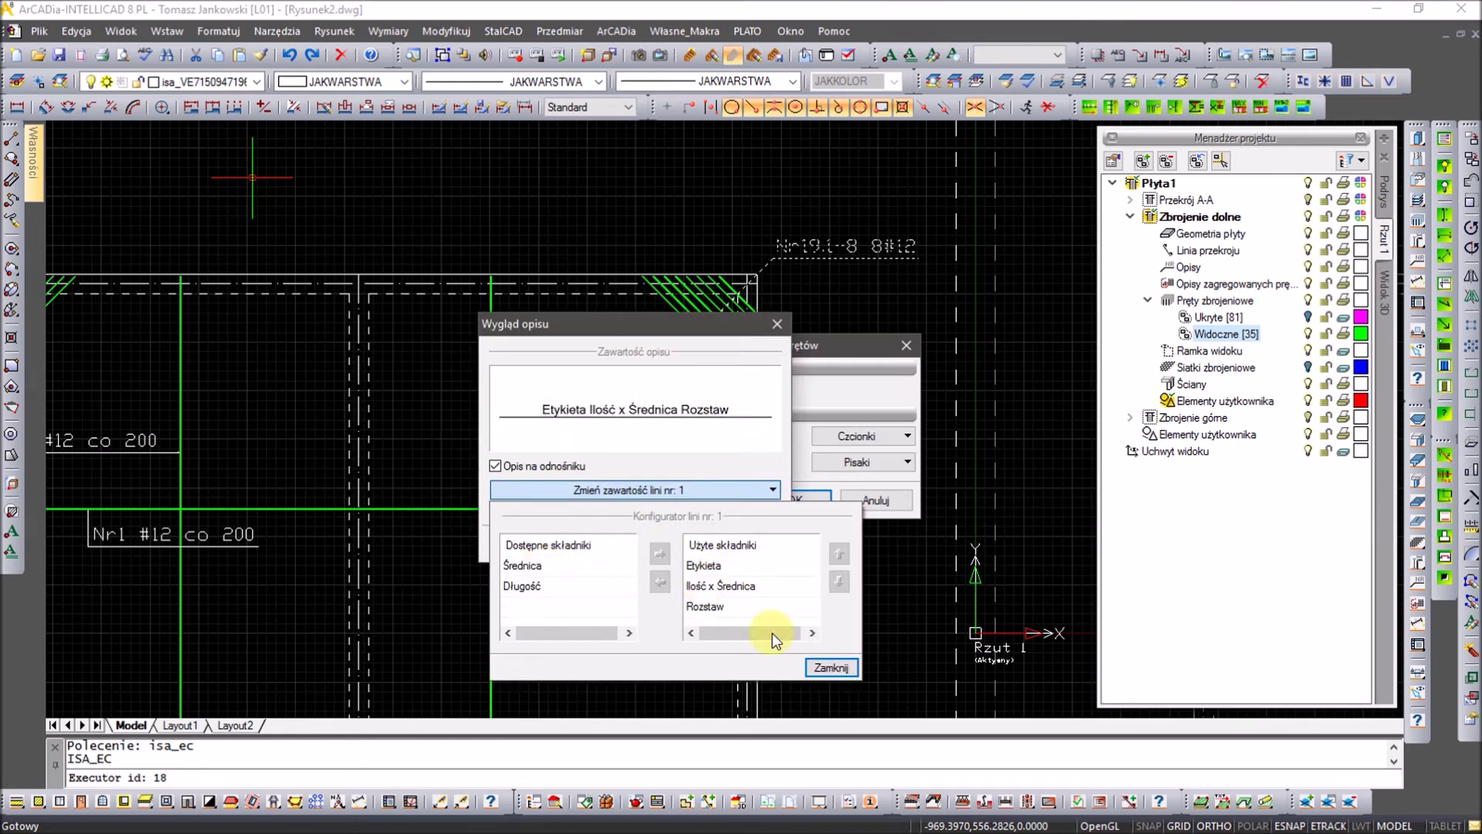
click(822, 666)
click(680, 548)
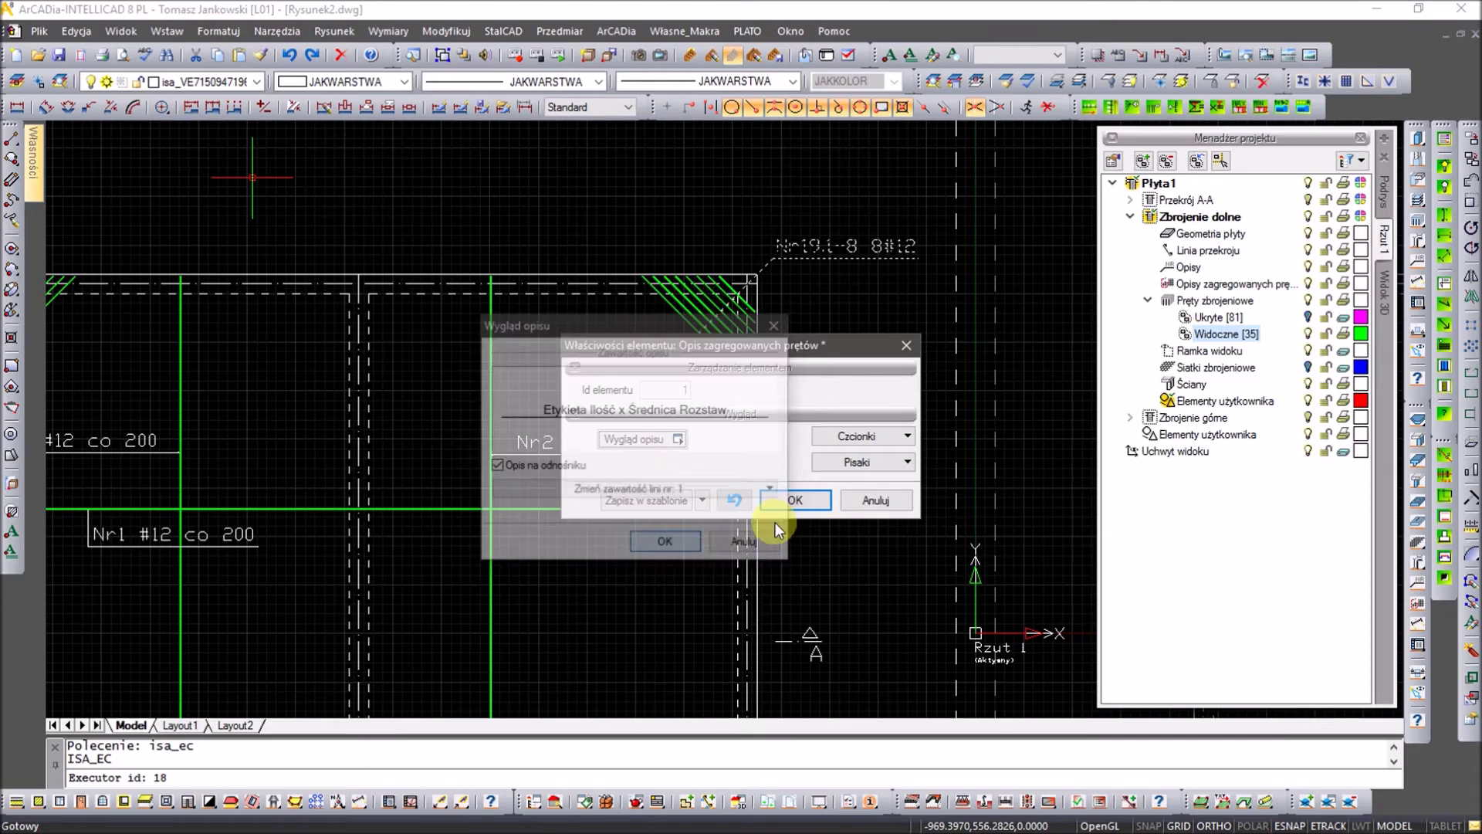
click(808, 511)
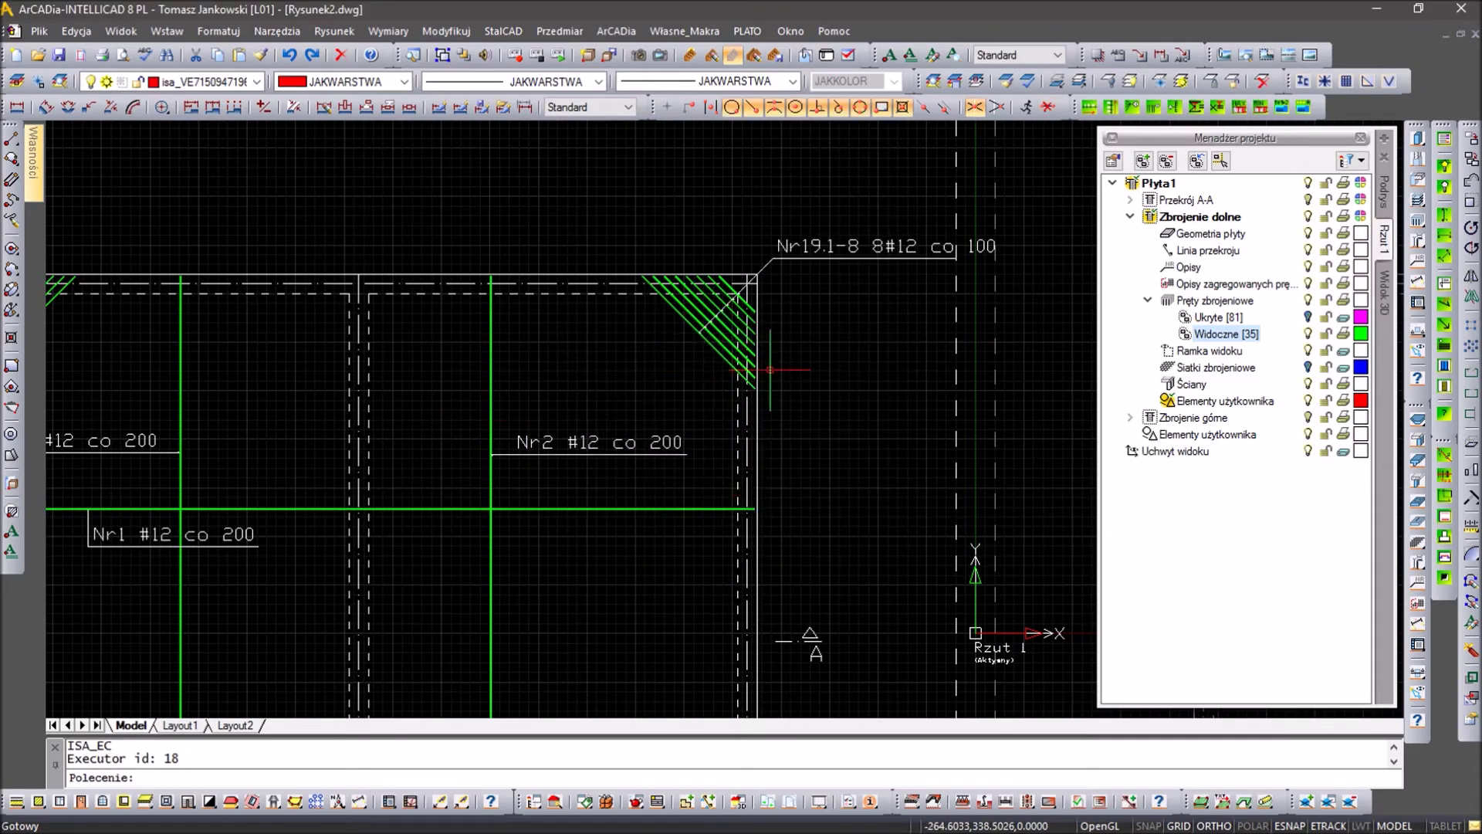
scroll(770, 370, down, 3)
scroll(795, 603, up, 3)
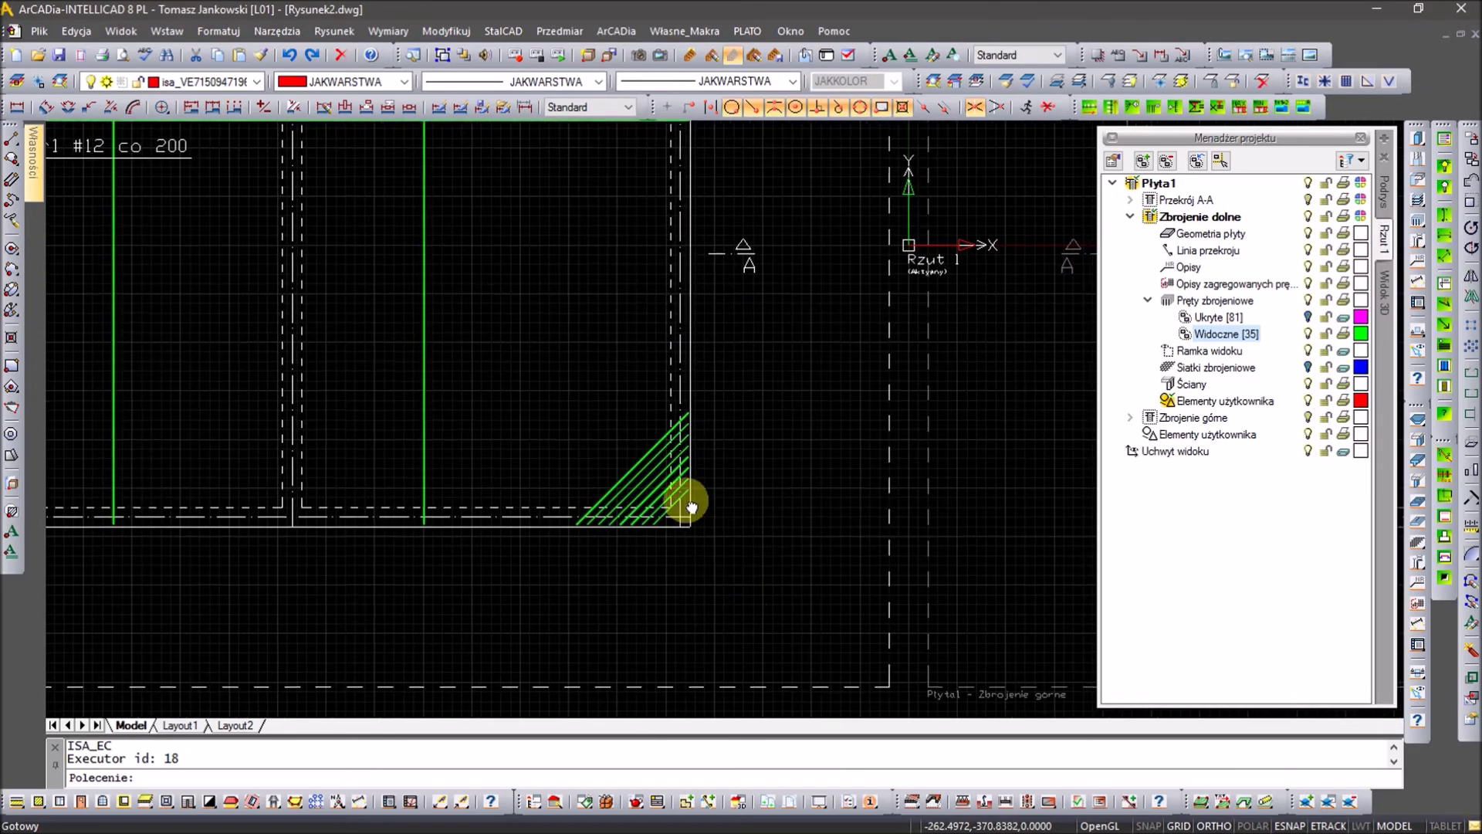
Step: Label the window-selected bottom-right corner bars with the aggregated description Nr20.1-8 8#12
middle_drag(691, 507, 671, 471)
click(1407, 615)
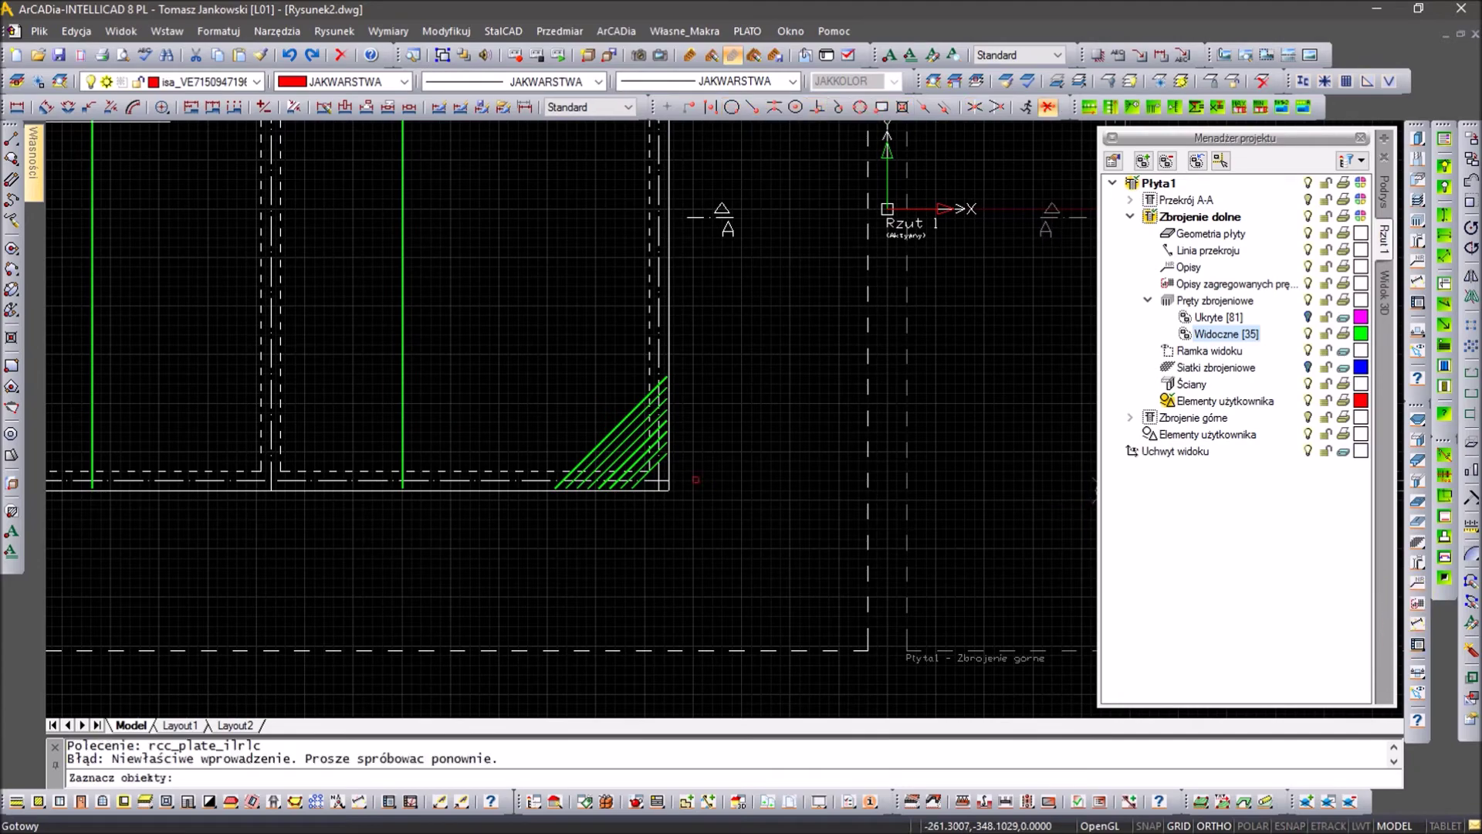
scroll(654, 491, up, 2)
click(599, 480)
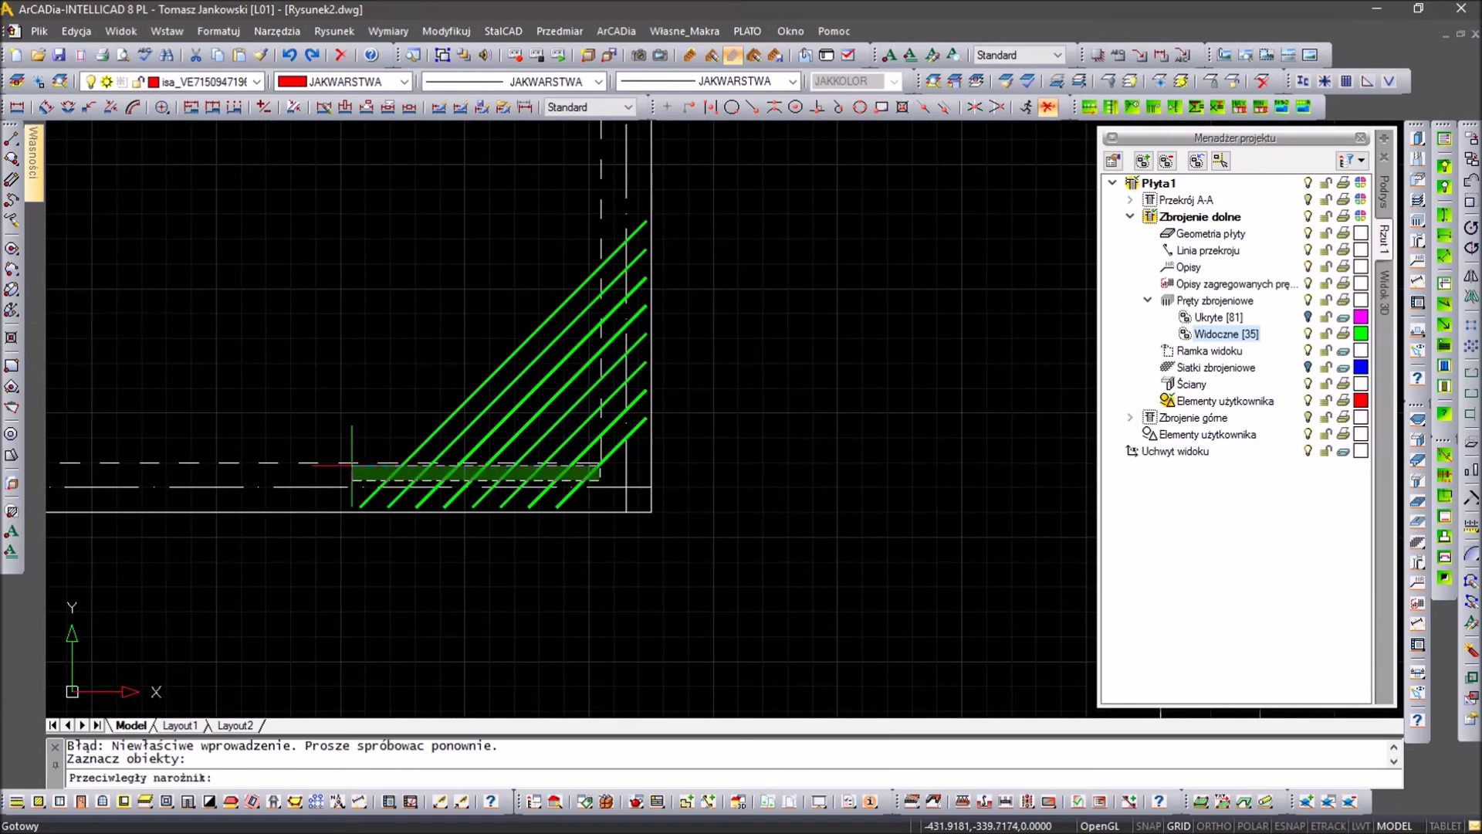
click(352, 465)
key(Return)
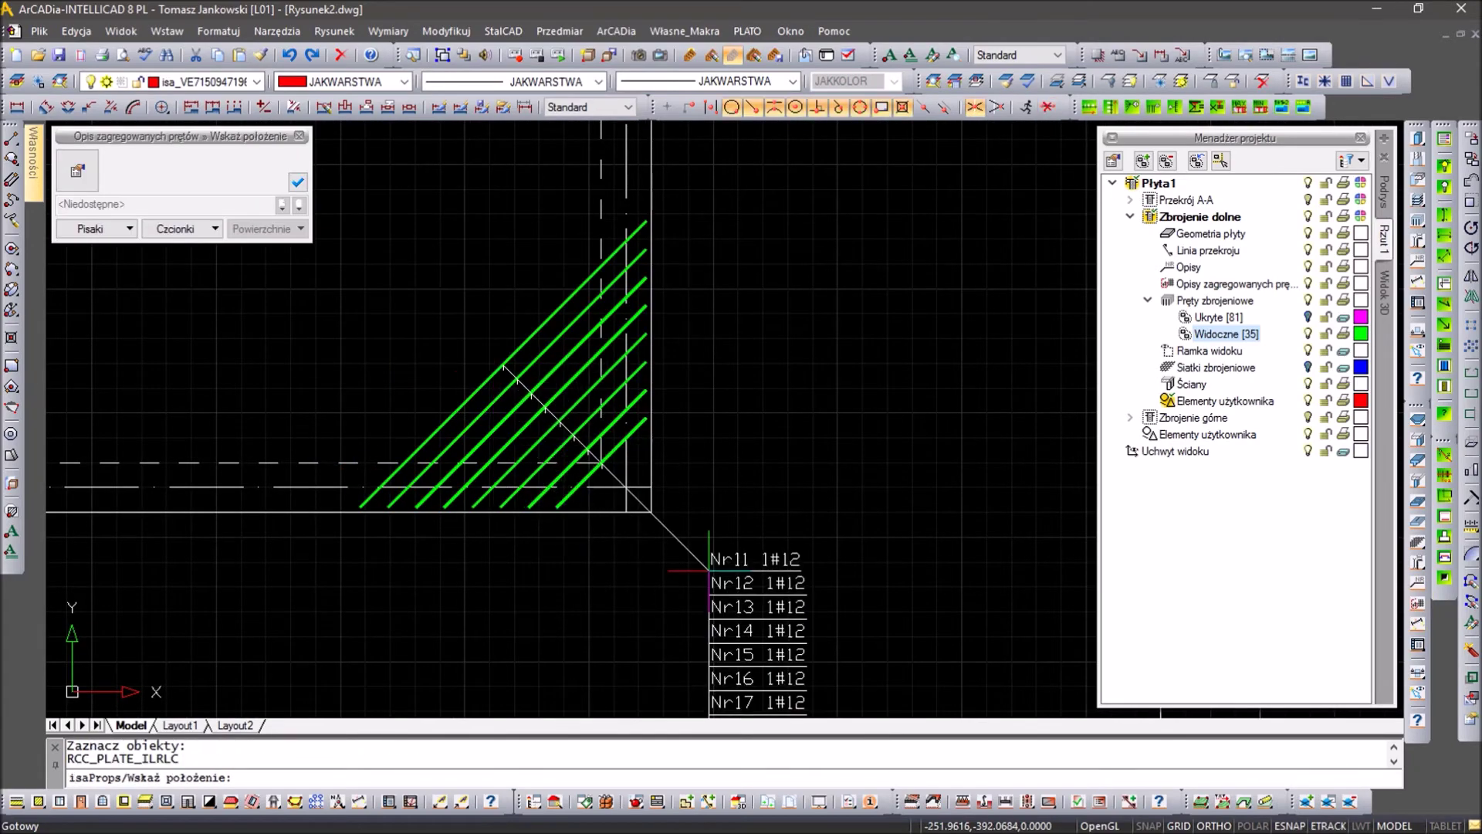
click(691, 552)
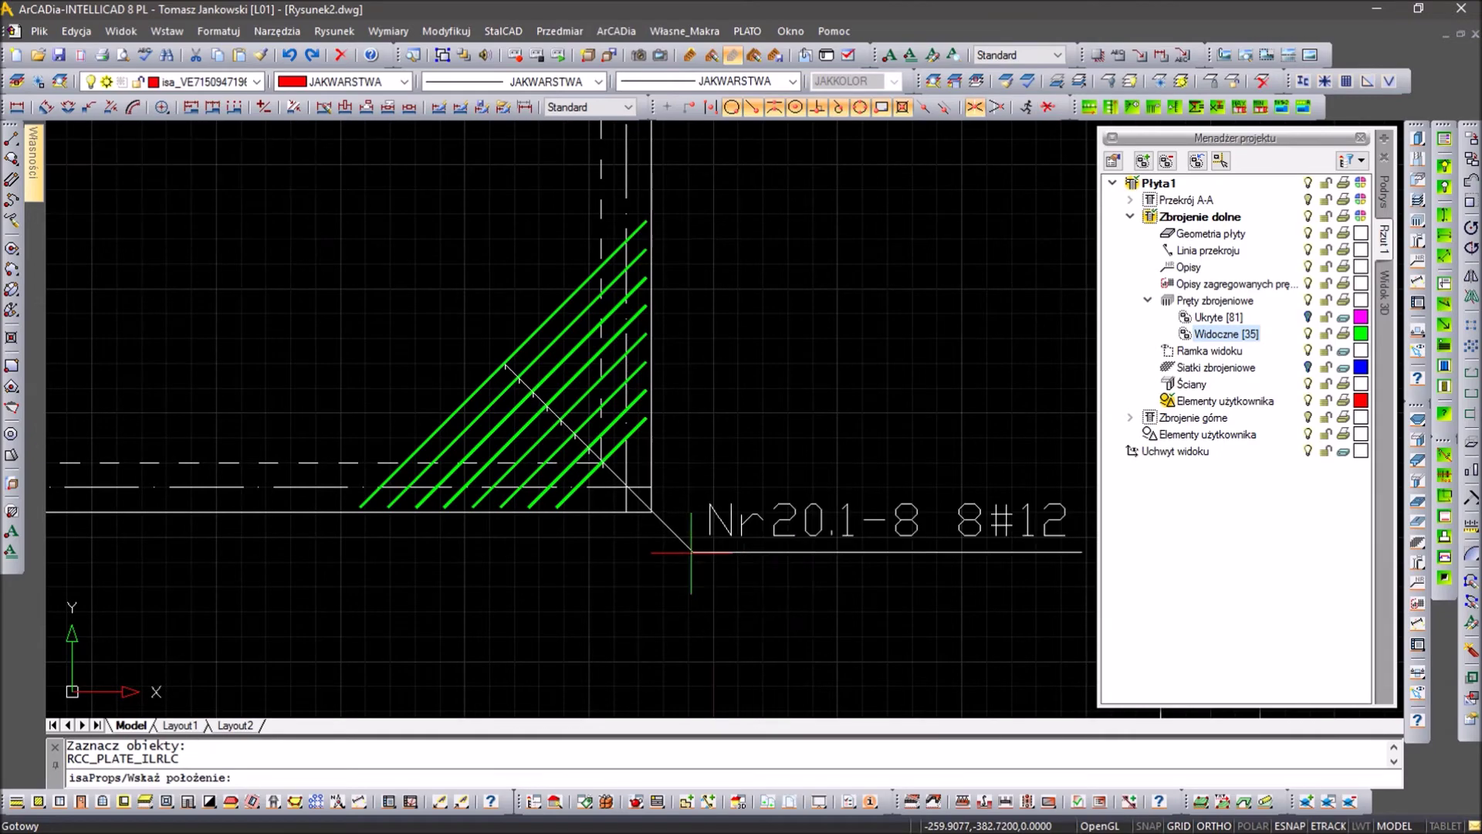
scroll(545, 473, down, 5)
middle_drag(343, 492, 635, 589)
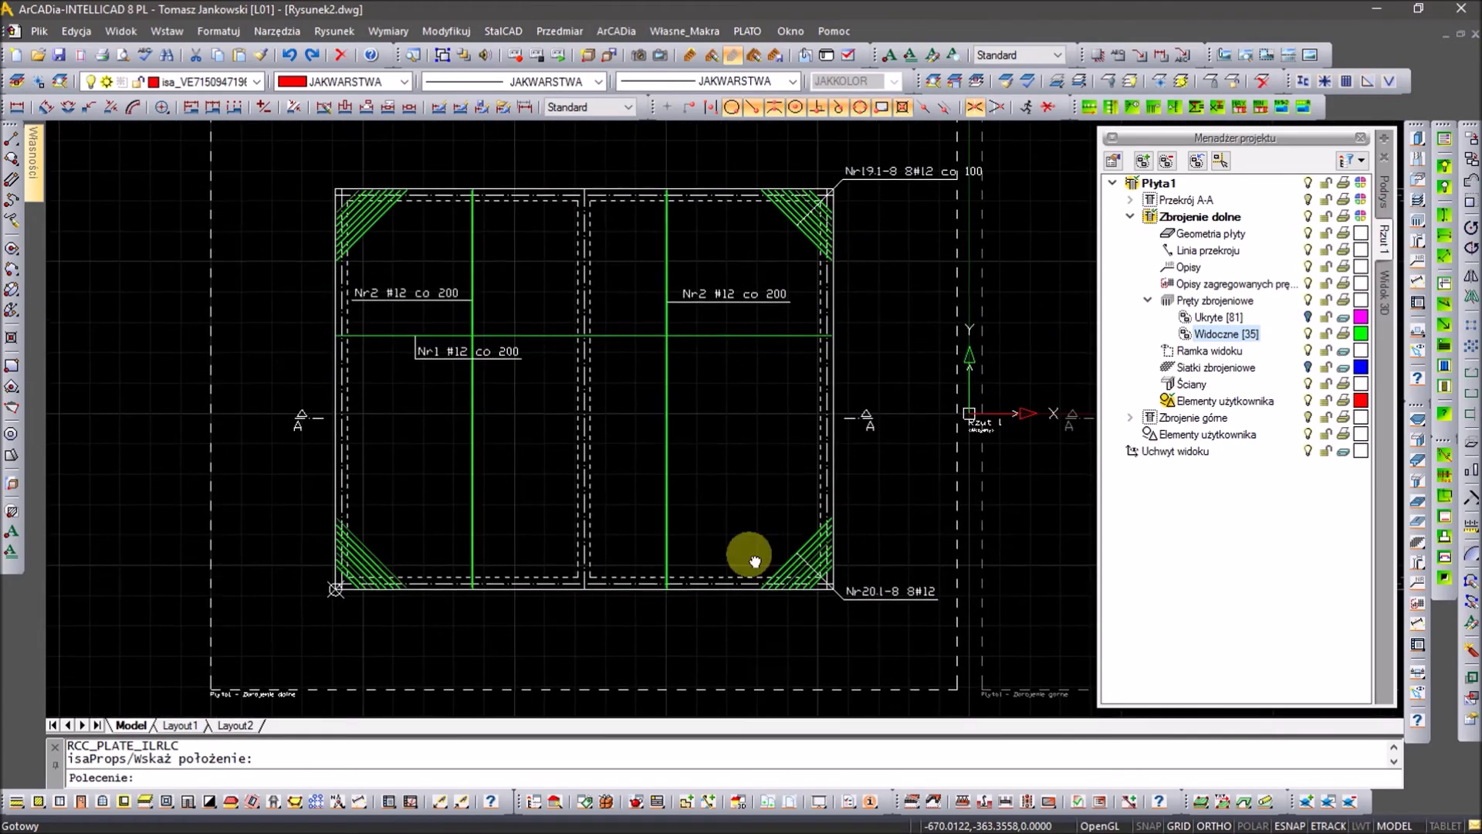
scroll(502, 602, up, 5)
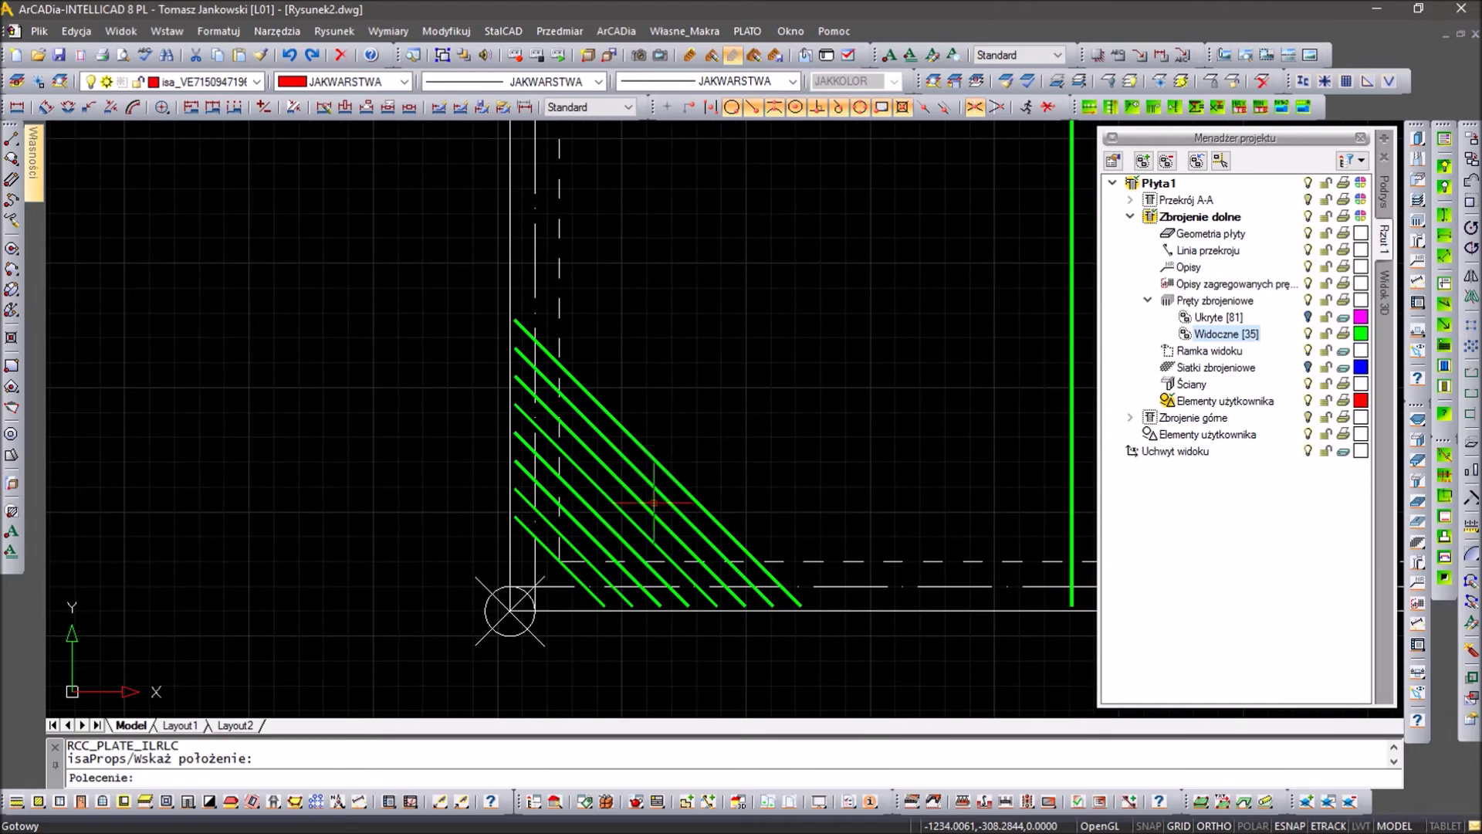
Step: Place an aggregated bar description beside the bottom-left corner mesh
drag(594, 587, 549, 582)
scroll(549, 582, down, 5)
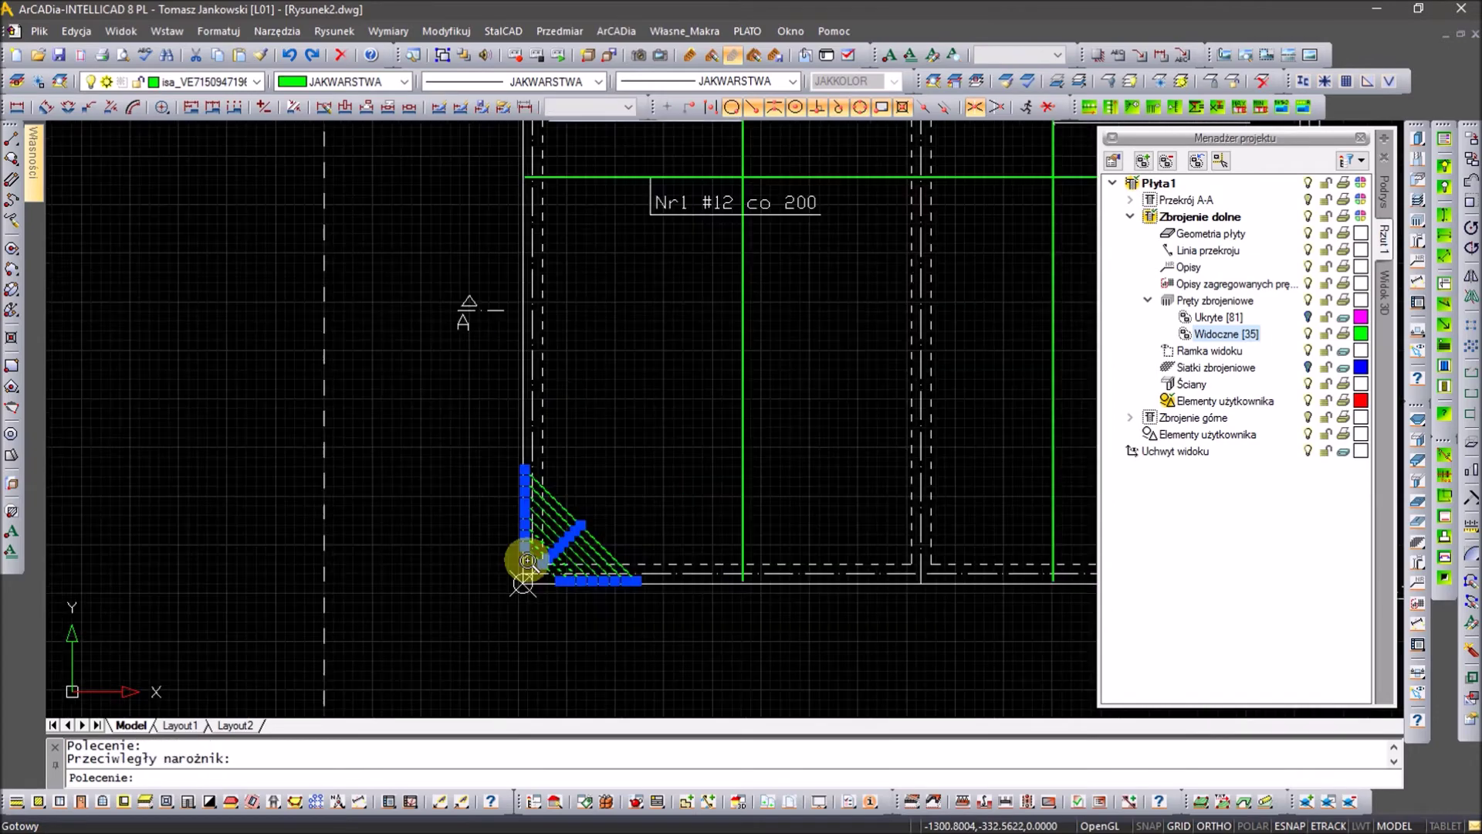
scroll(1009, 556, up, 4)
scroll(701, 479, down, 7)
scroll(528, 504, up, 5)
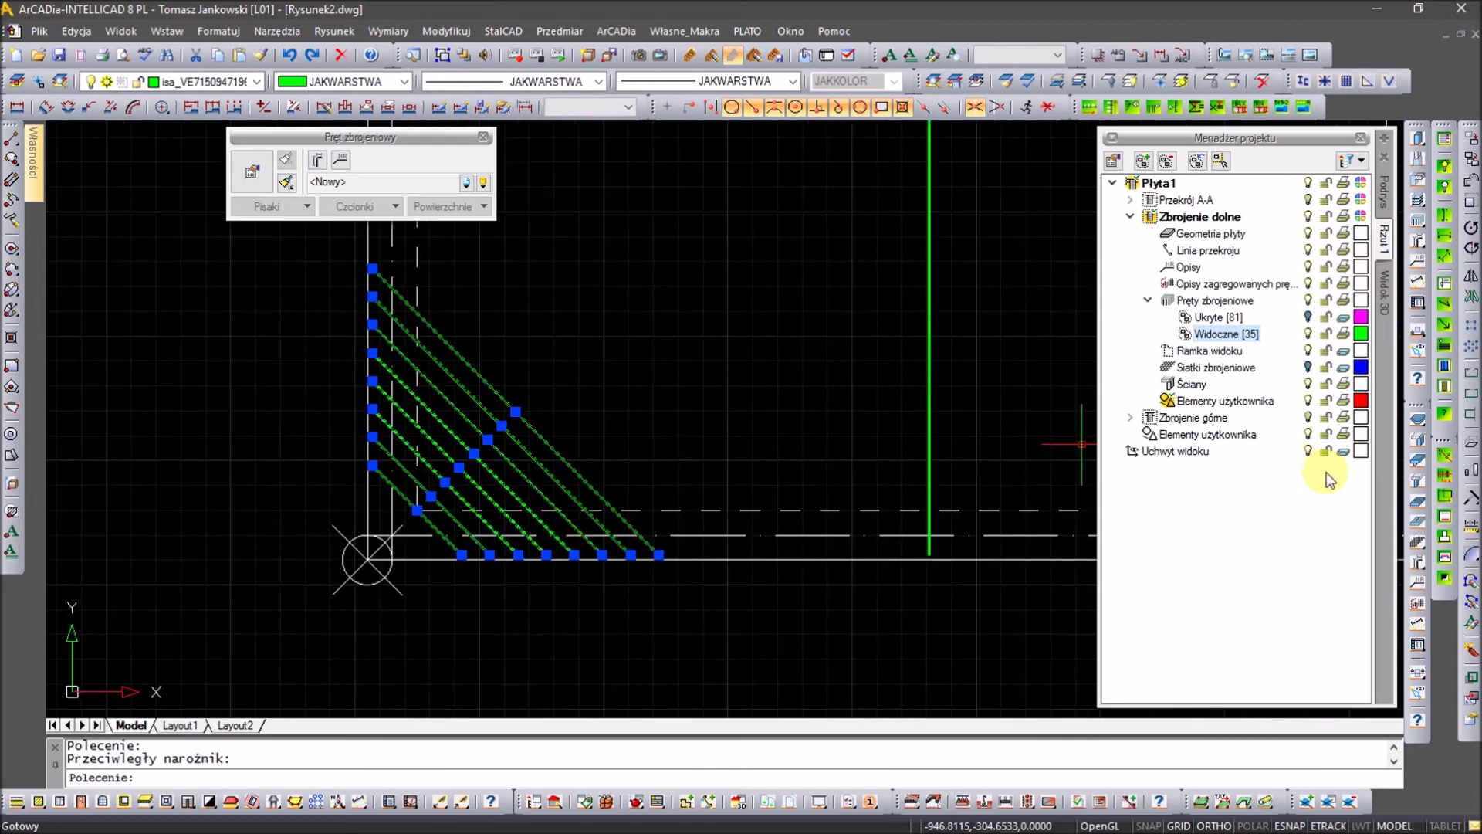
click(1418, 603)
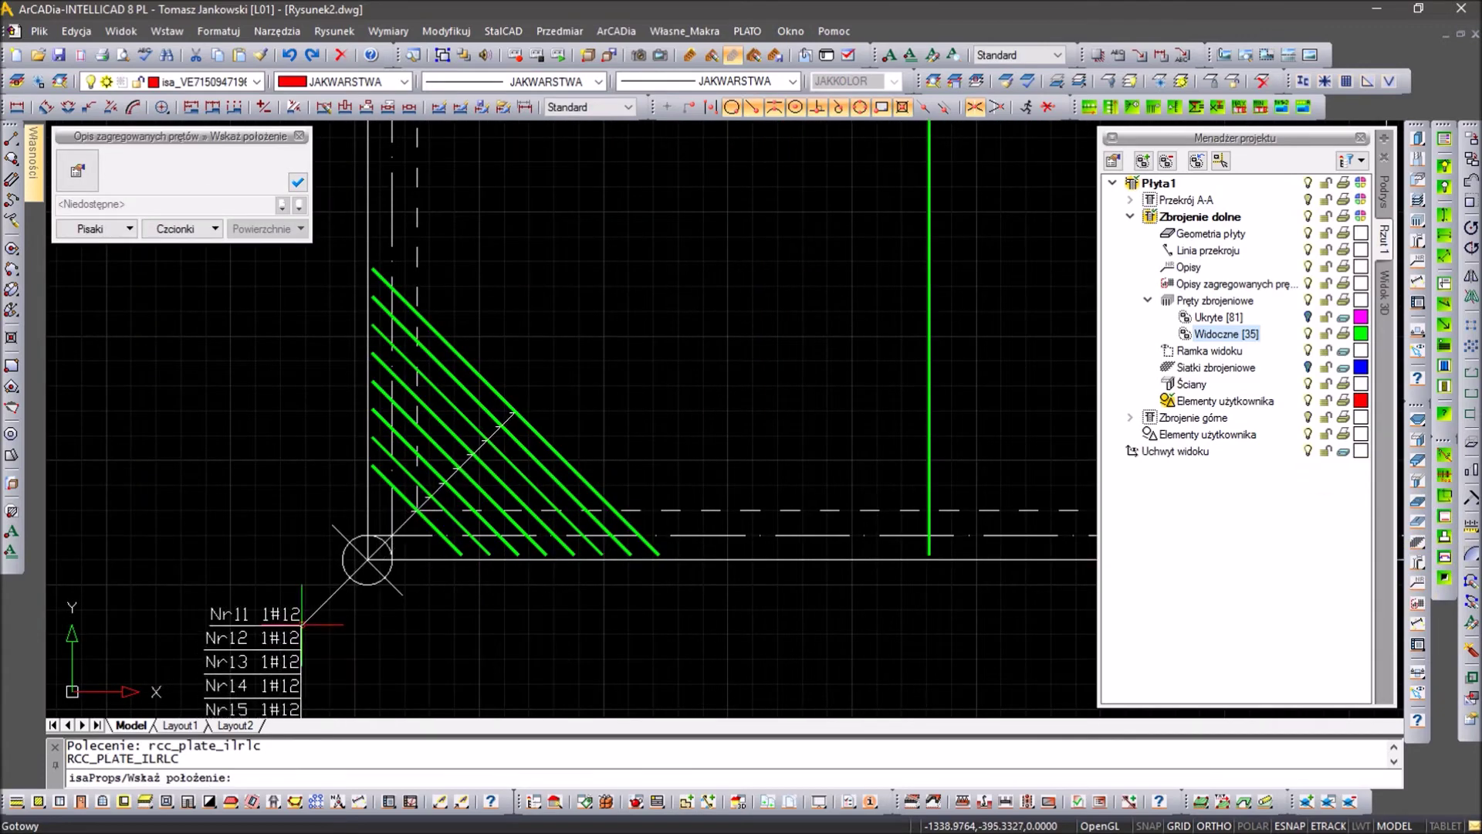
click(303, 624)
scroll(374, 564, down, 3)
scroll(376, 540, down, 4)
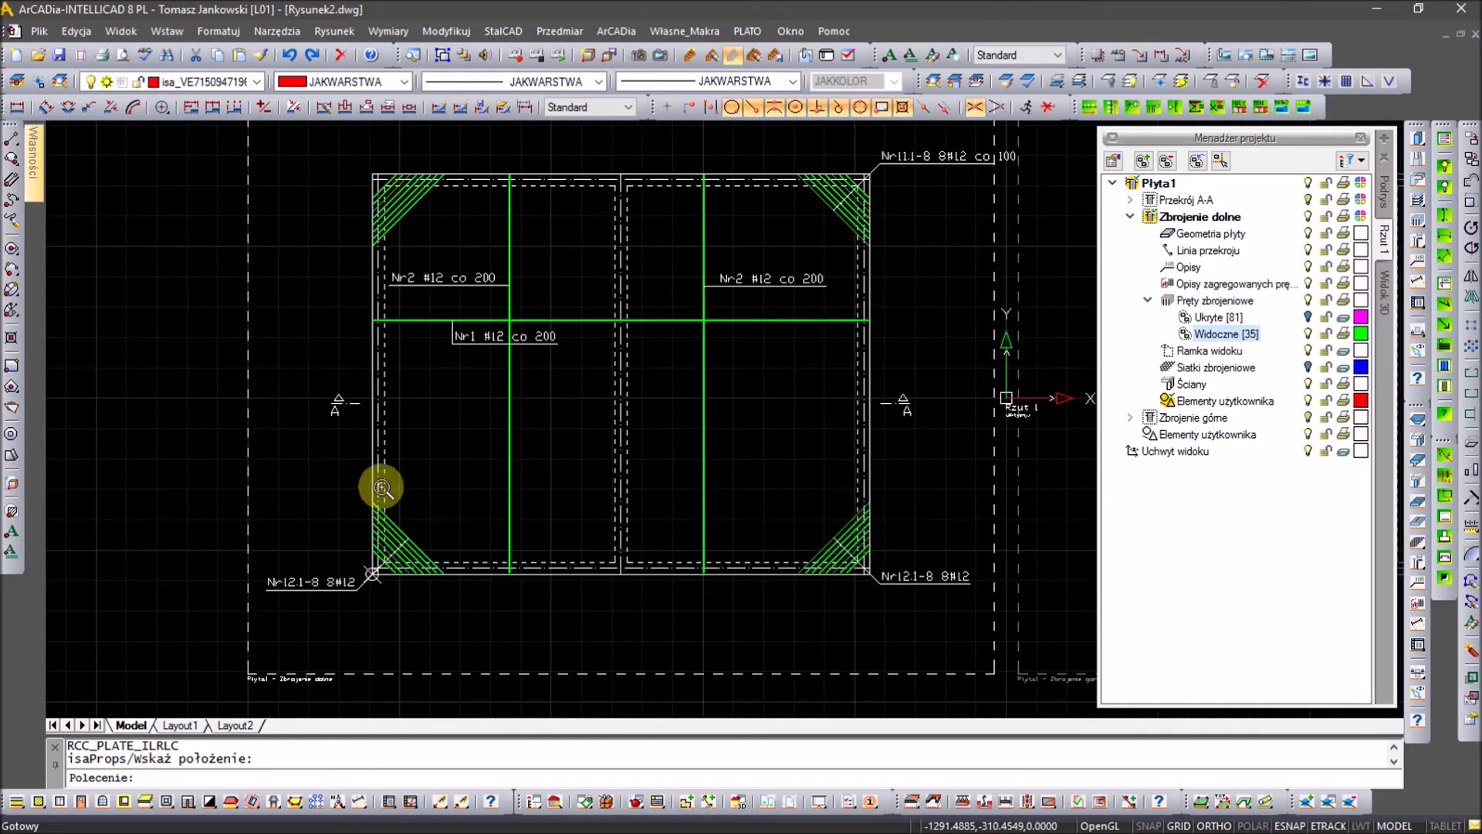
Step: Label the top-left corner bars with the aggregated description Nr3.1-8 8#12
scroll(448, 309, up, 1)
scroll(440, 331, up, 2)
scroll(437, 317, up, 2)
scroll(425, 328, up, 1)
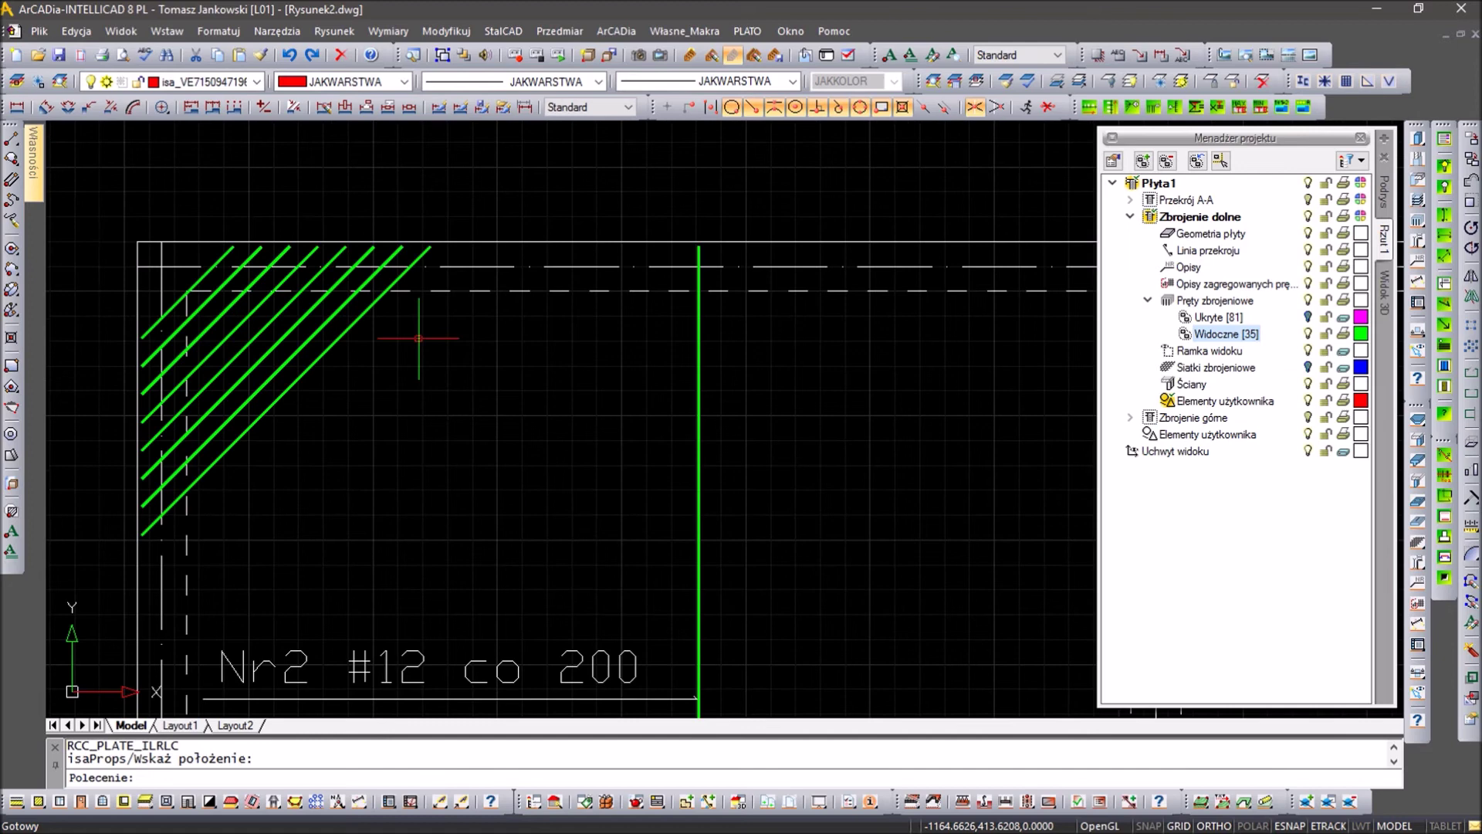
click(427, 276)
click(202, 275)
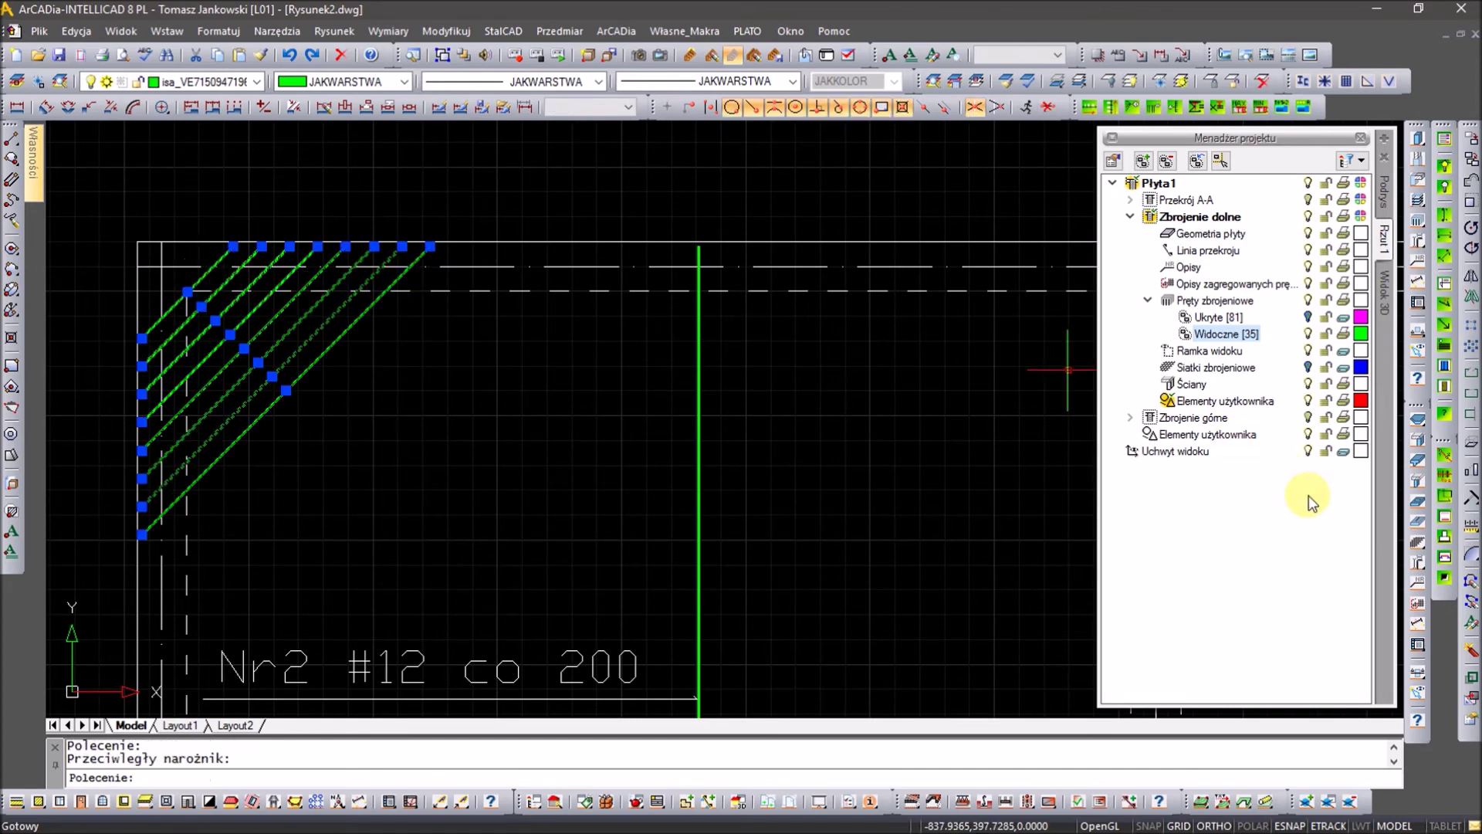
click(1418, 603)
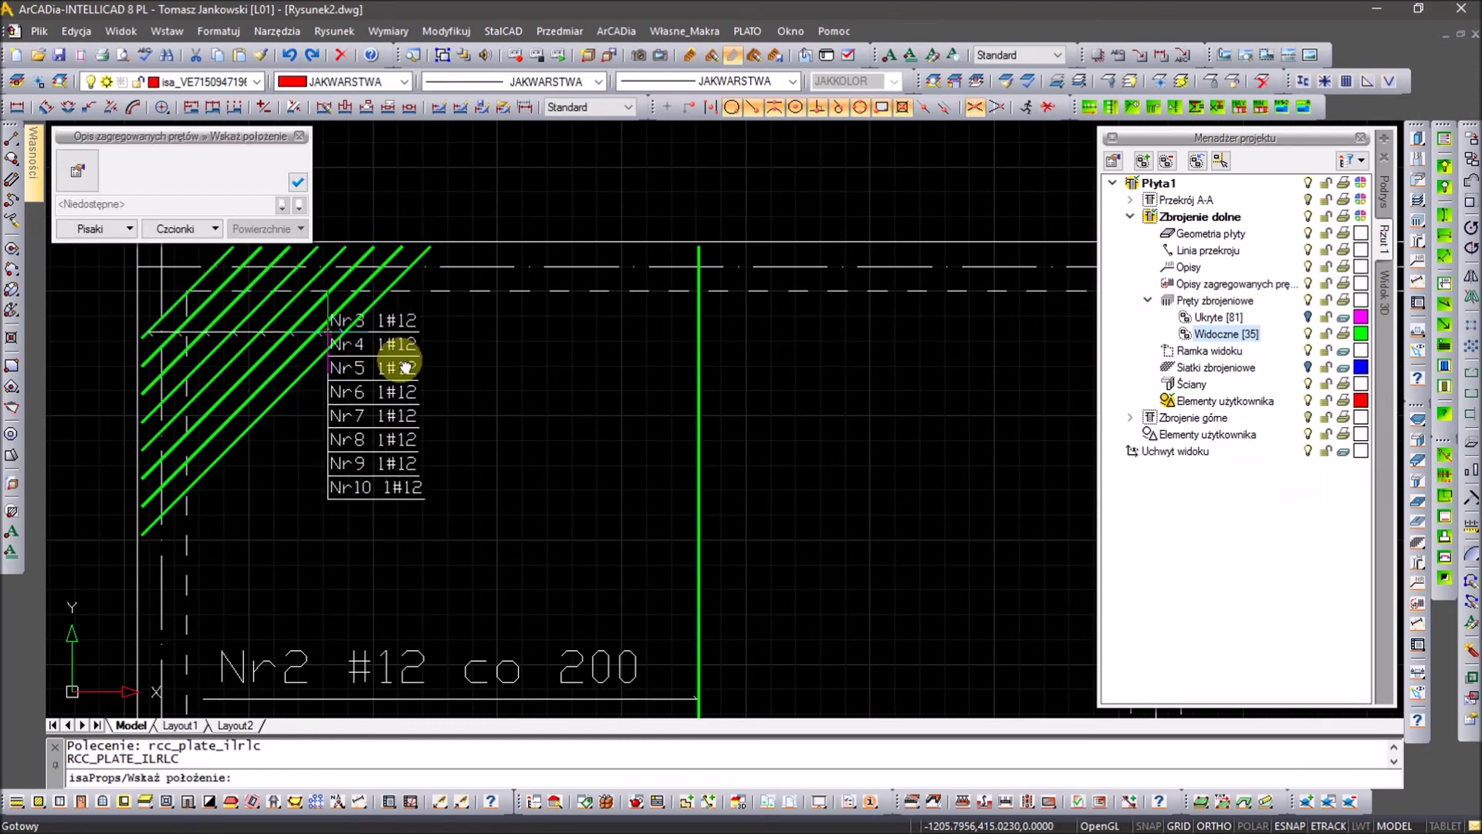
middle_drag(222, 256, 662, 391)
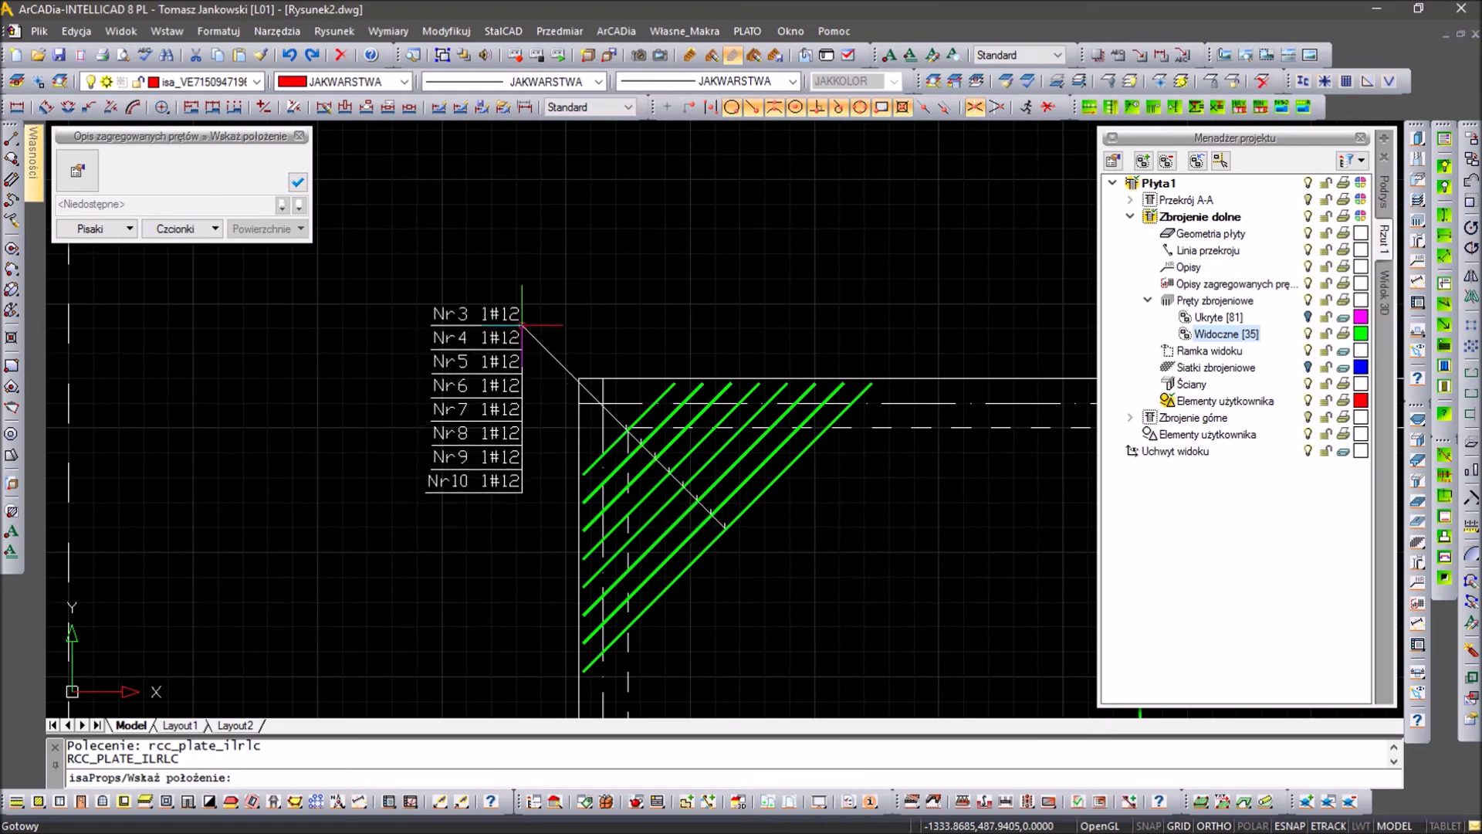
click(549, 347)
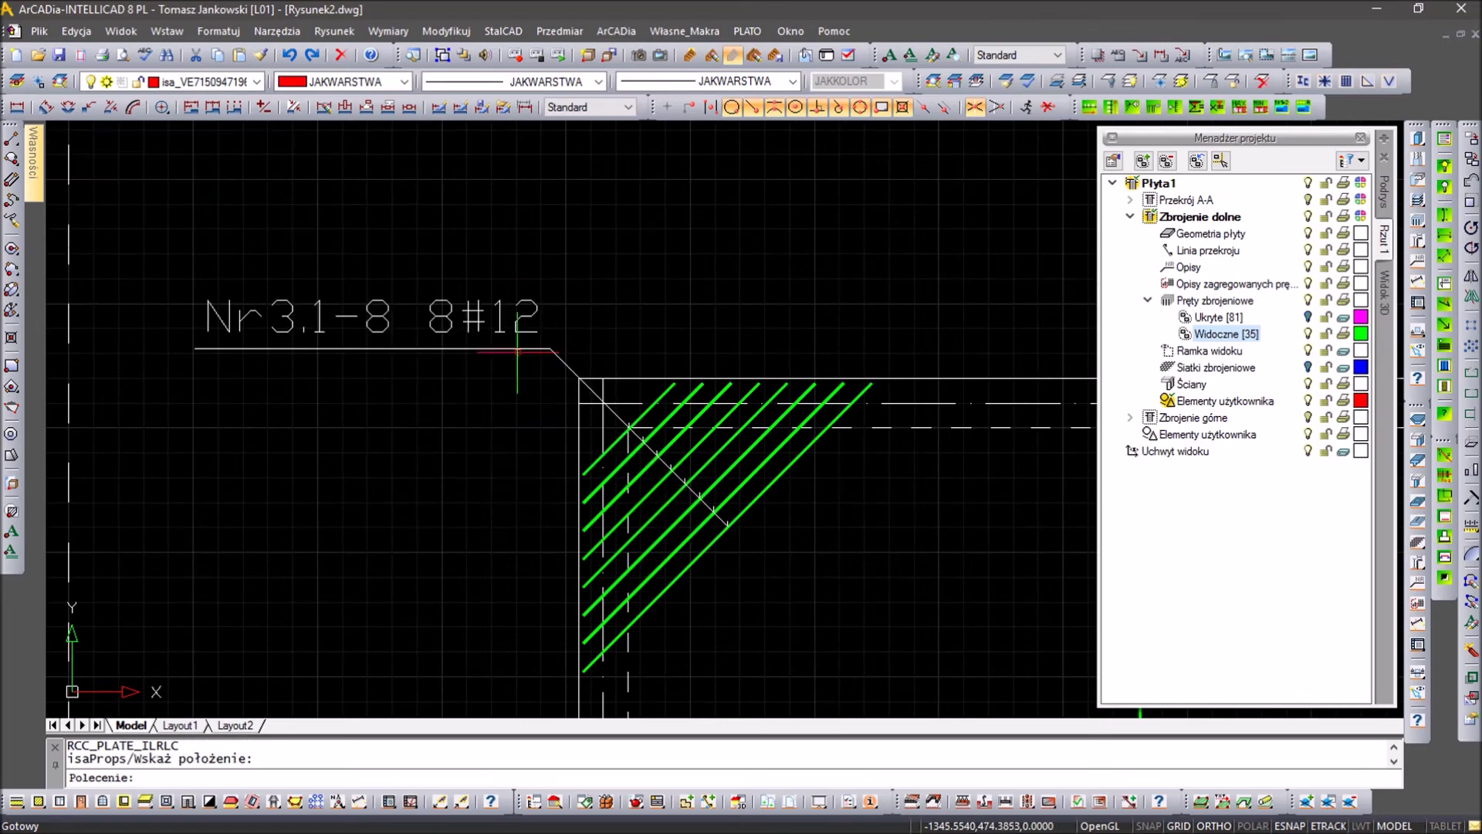
scroll(429, 330, down, 5)
scroll(436, 351, up, 3)
scroll(409, 305, down, 3)
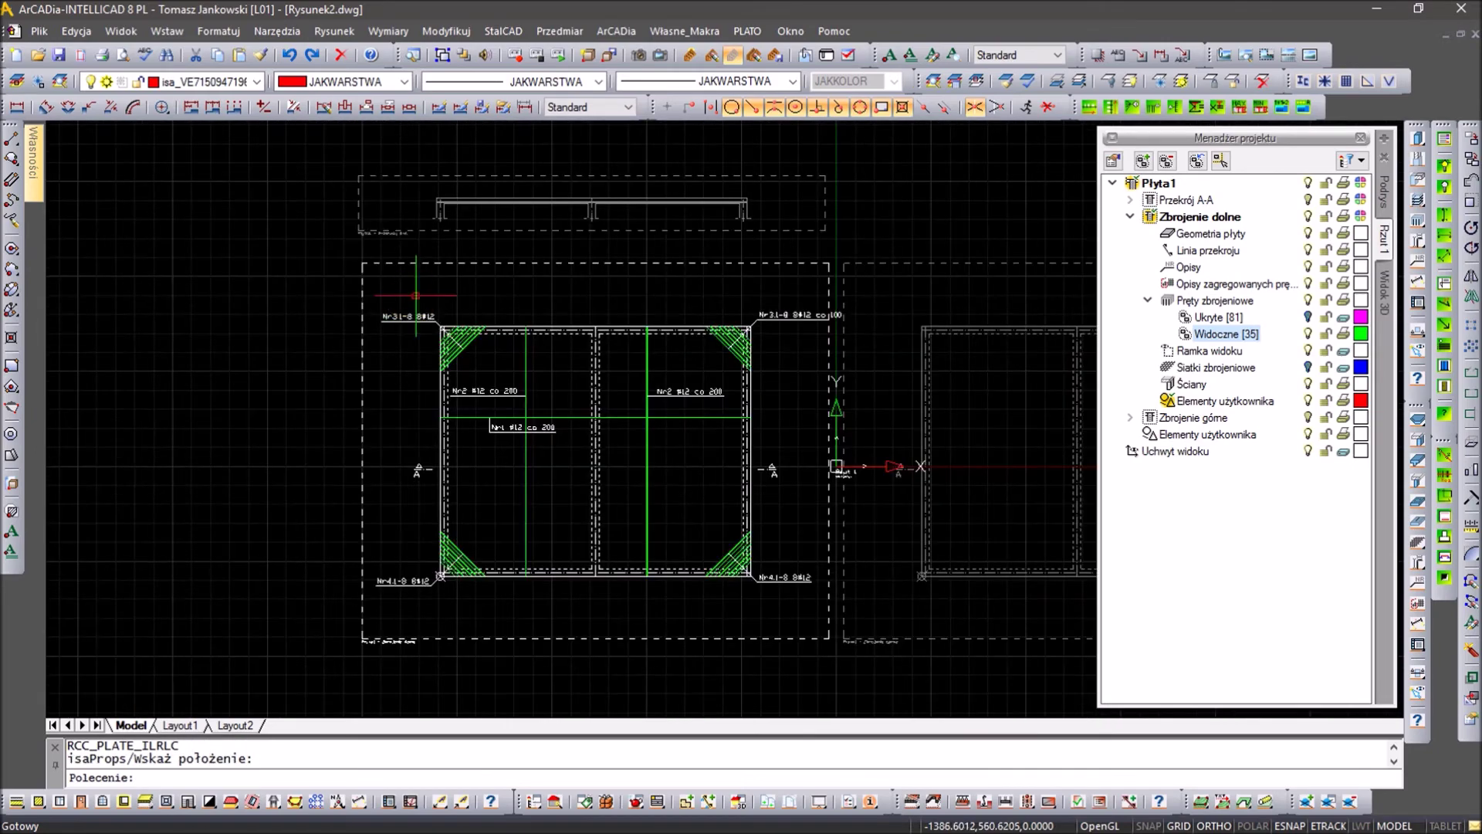
Step: Select the remaining corner bar descriptions, leaving the top-right one out
click(417, 317)
click(406, 580)
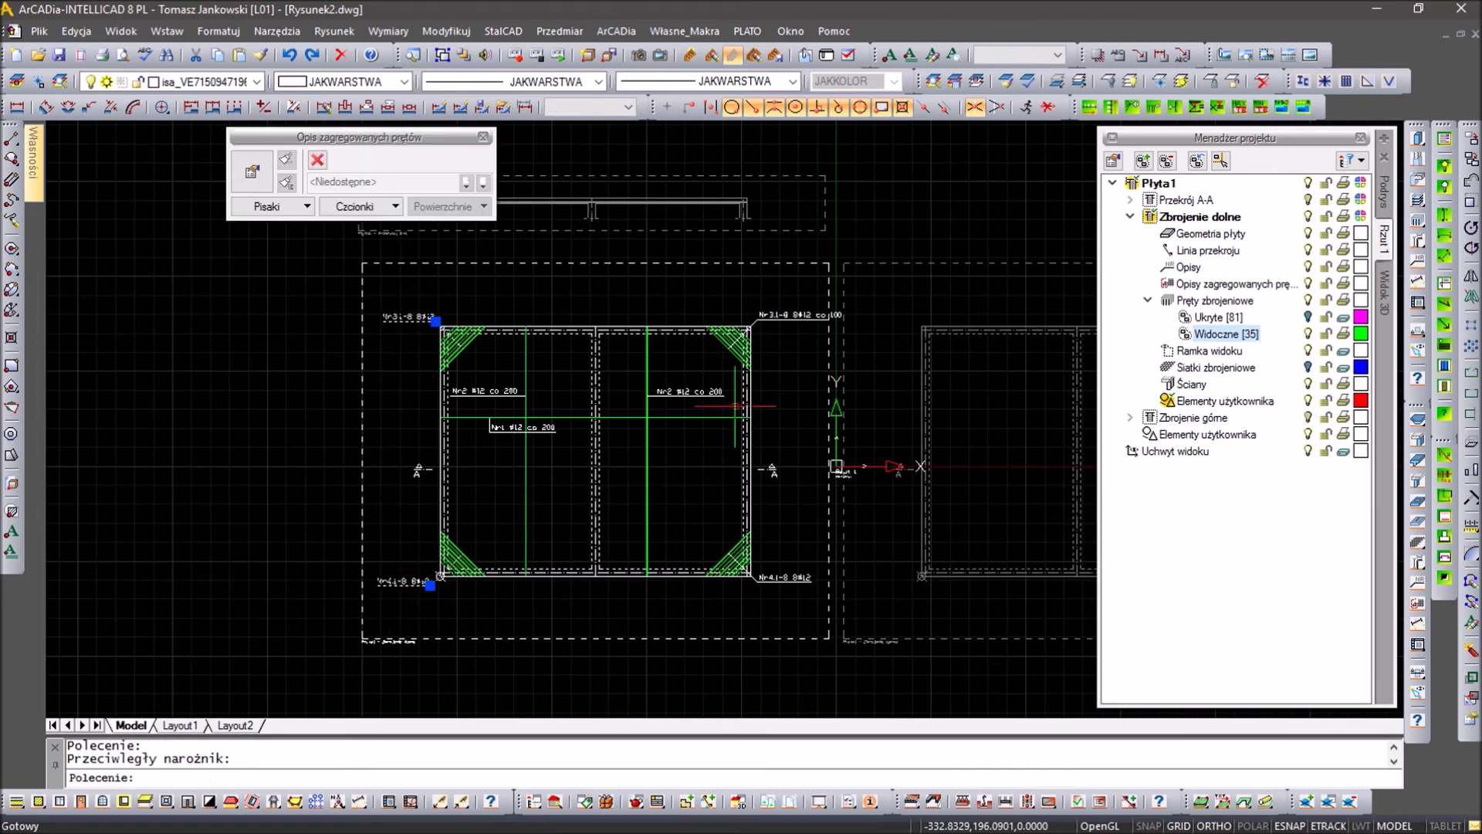
click(787, 315)
click(779, 590)
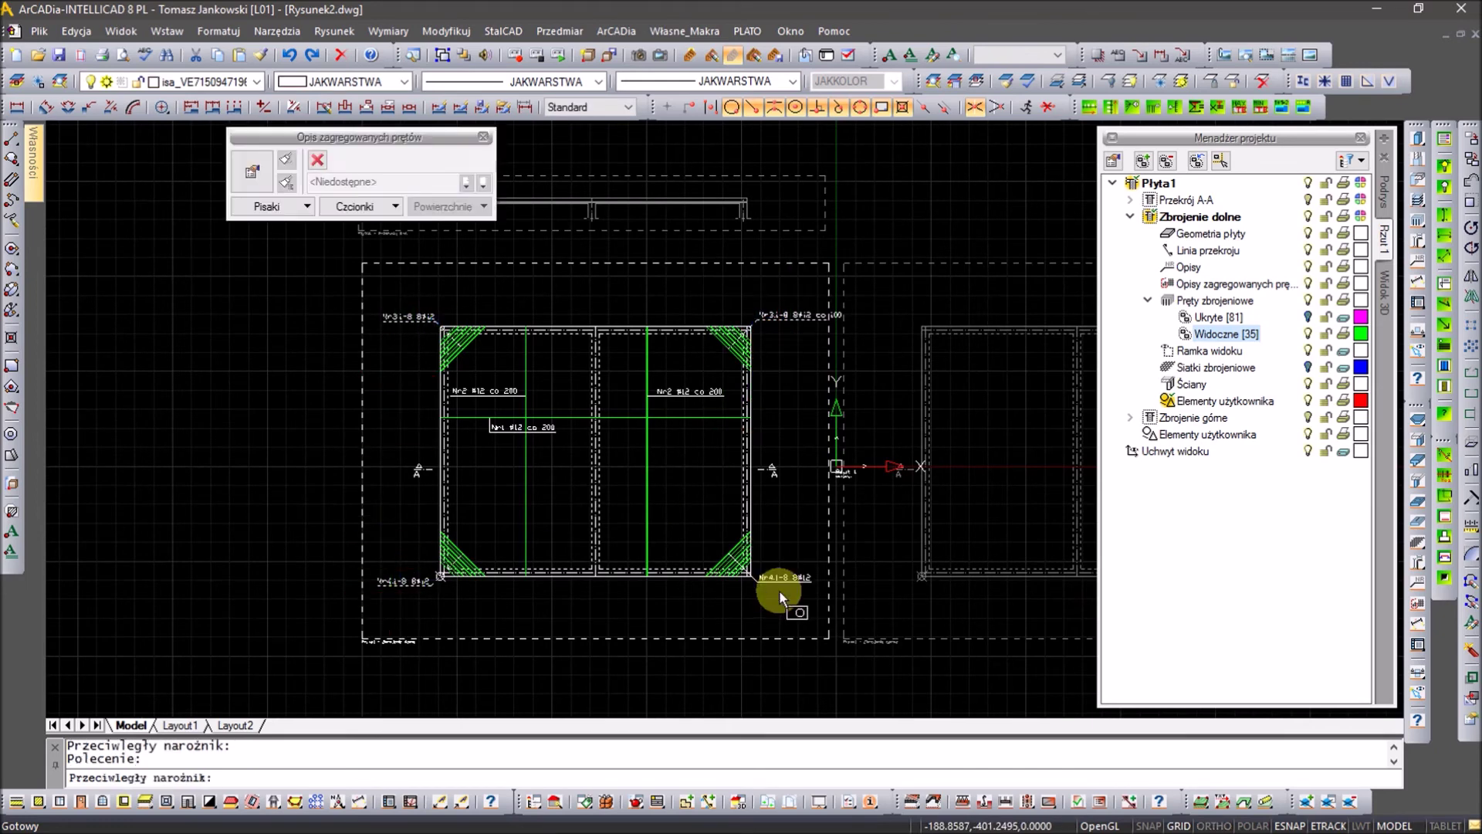
click(355, 234)
click(782, 296)
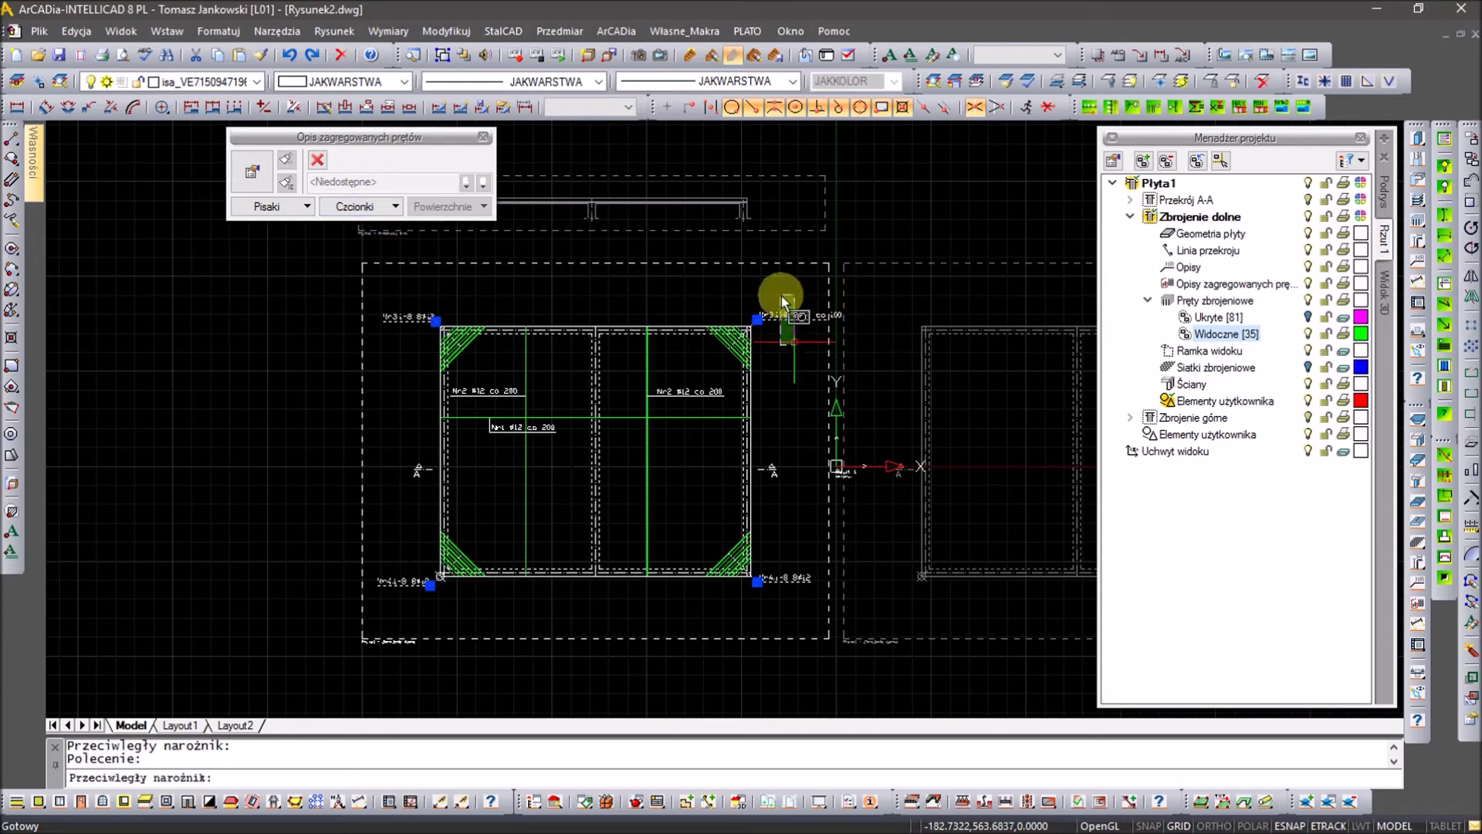
Step: Add Rozstaw to line 1 so it reads 'Etykieta Ilość x Średnica Rozstaw'
click(270, 179)
click(633, 438)
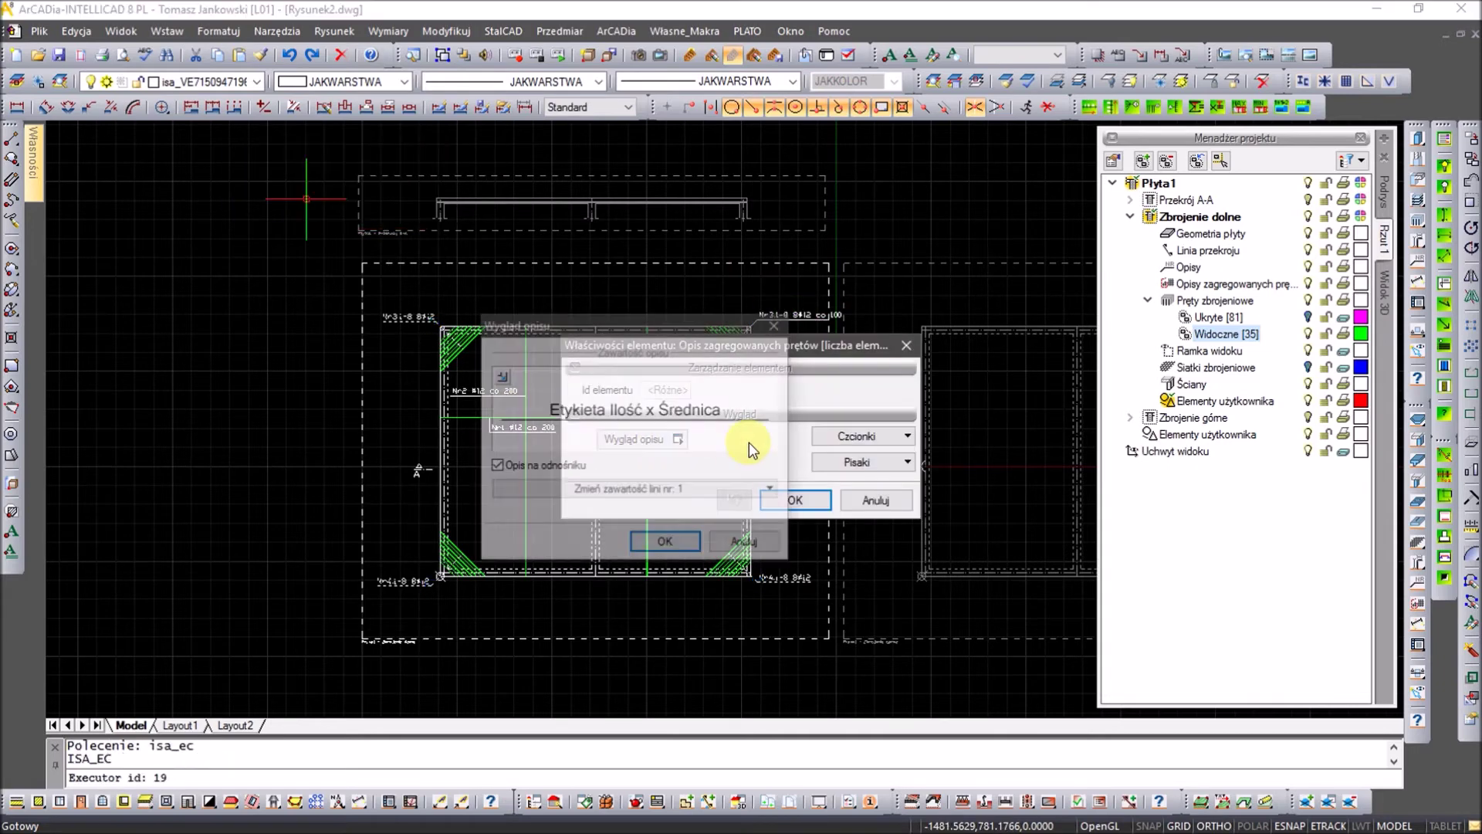
click(662, 489)
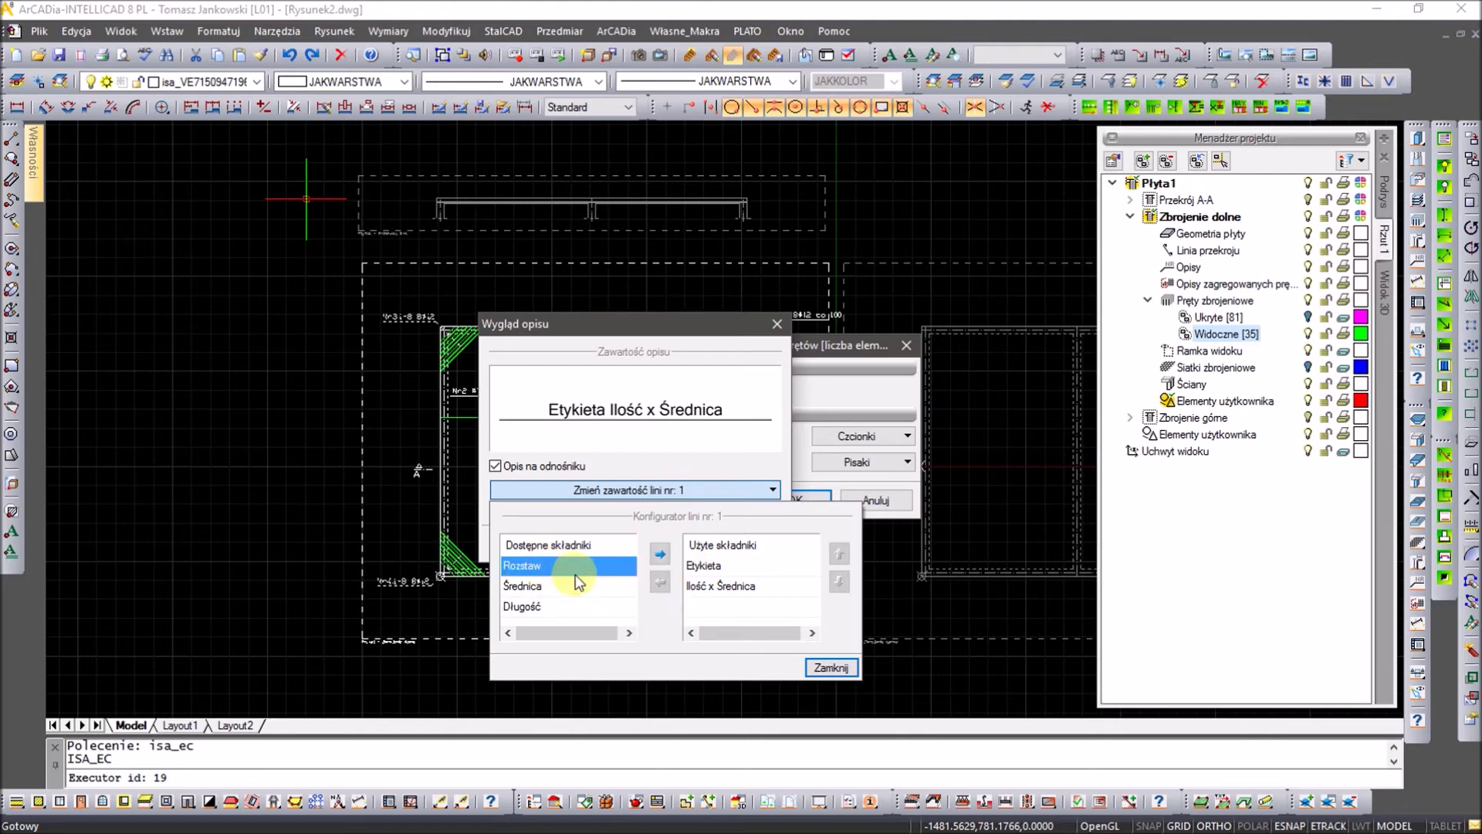
click(660, 554)
click(832, 669)
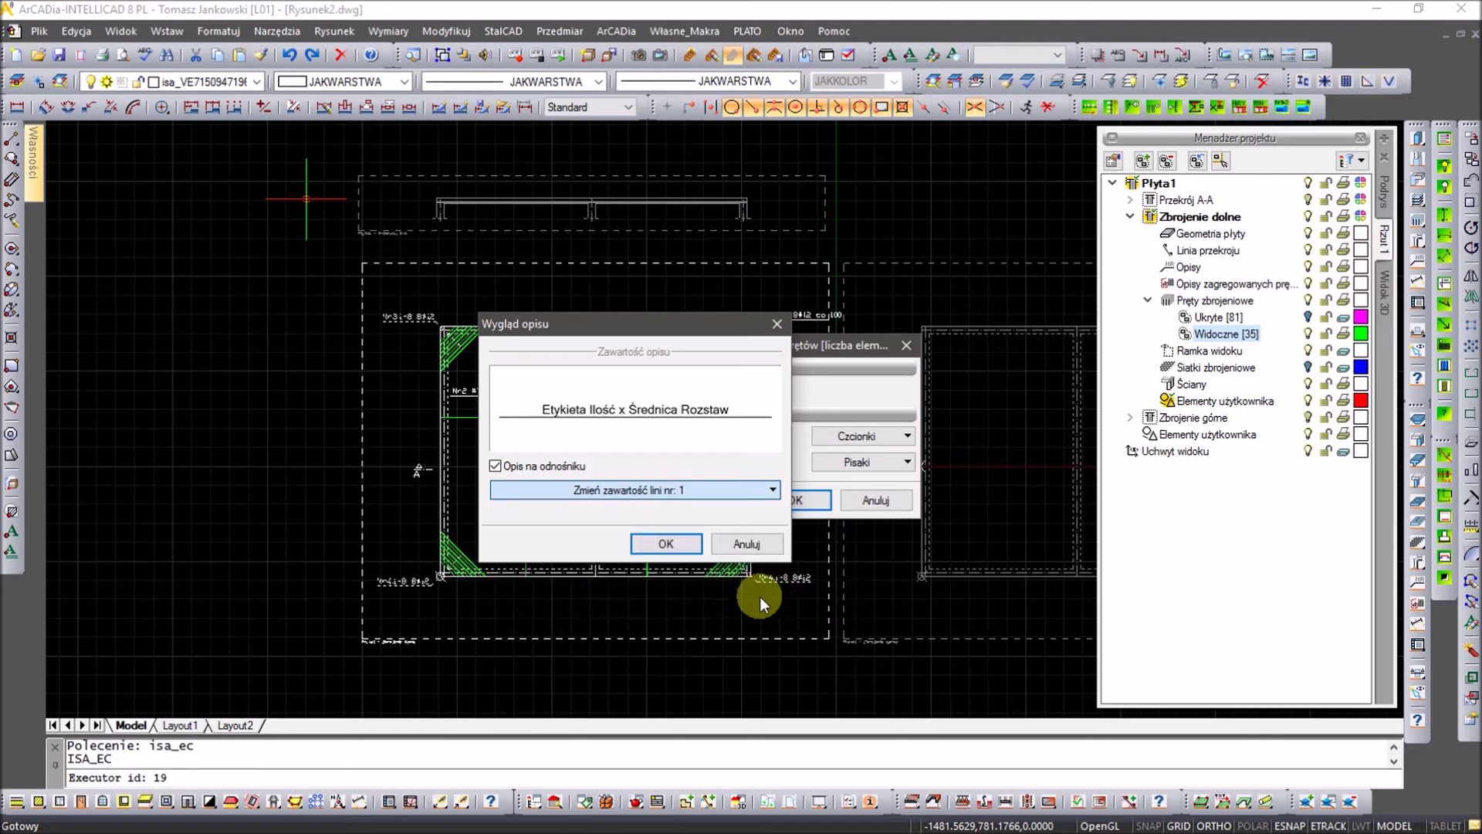
click(667, 544)
click(794, 503)
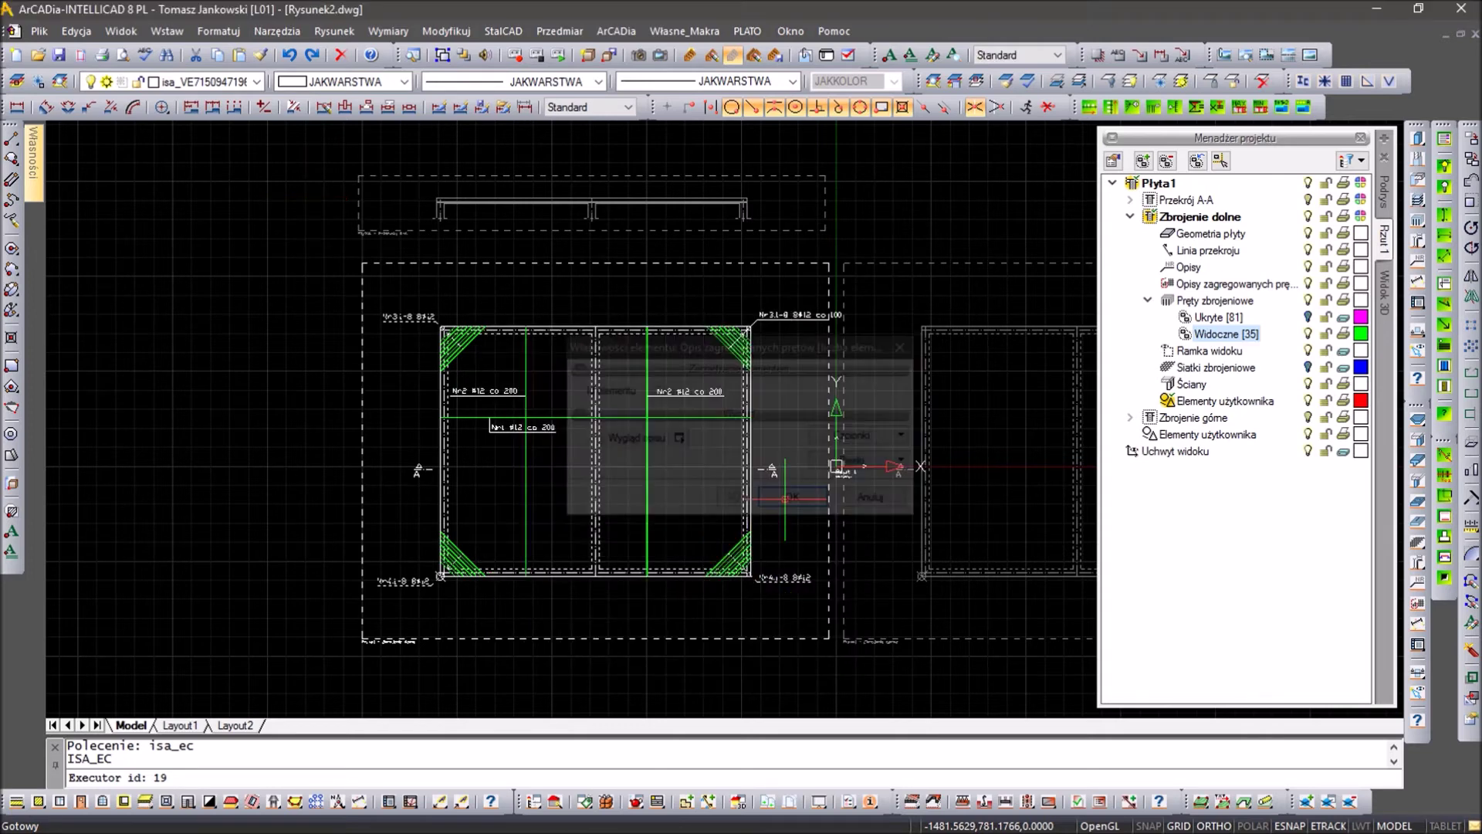
Step: Save a new Wymiarowanie type '1do100 rozstawy' with Rozmiar 20.0 cm
scroll(579, 430, up, 5)
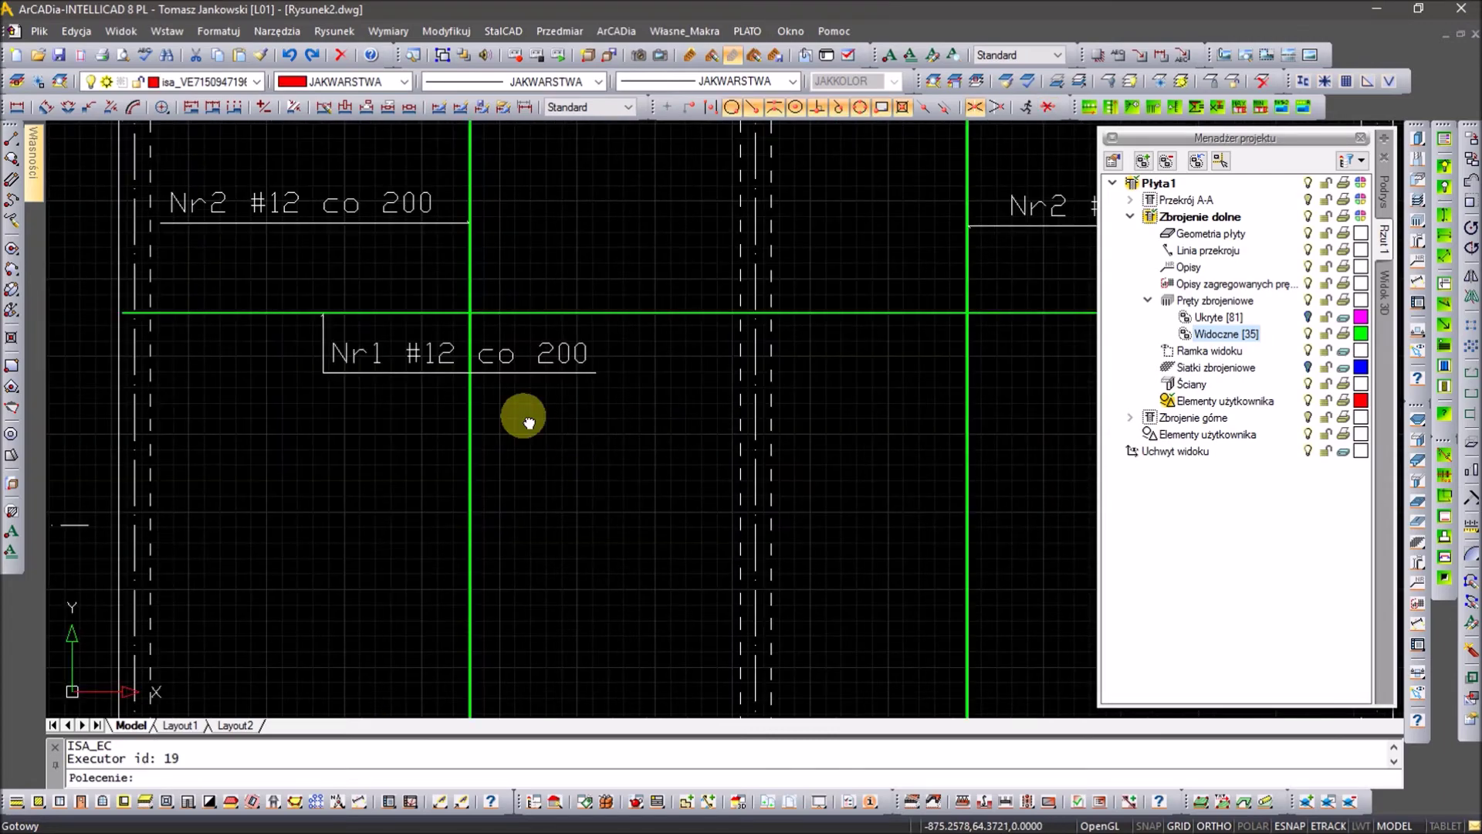
scroll(420, 404, down, 1)
scroll(433, 397, down, 3)
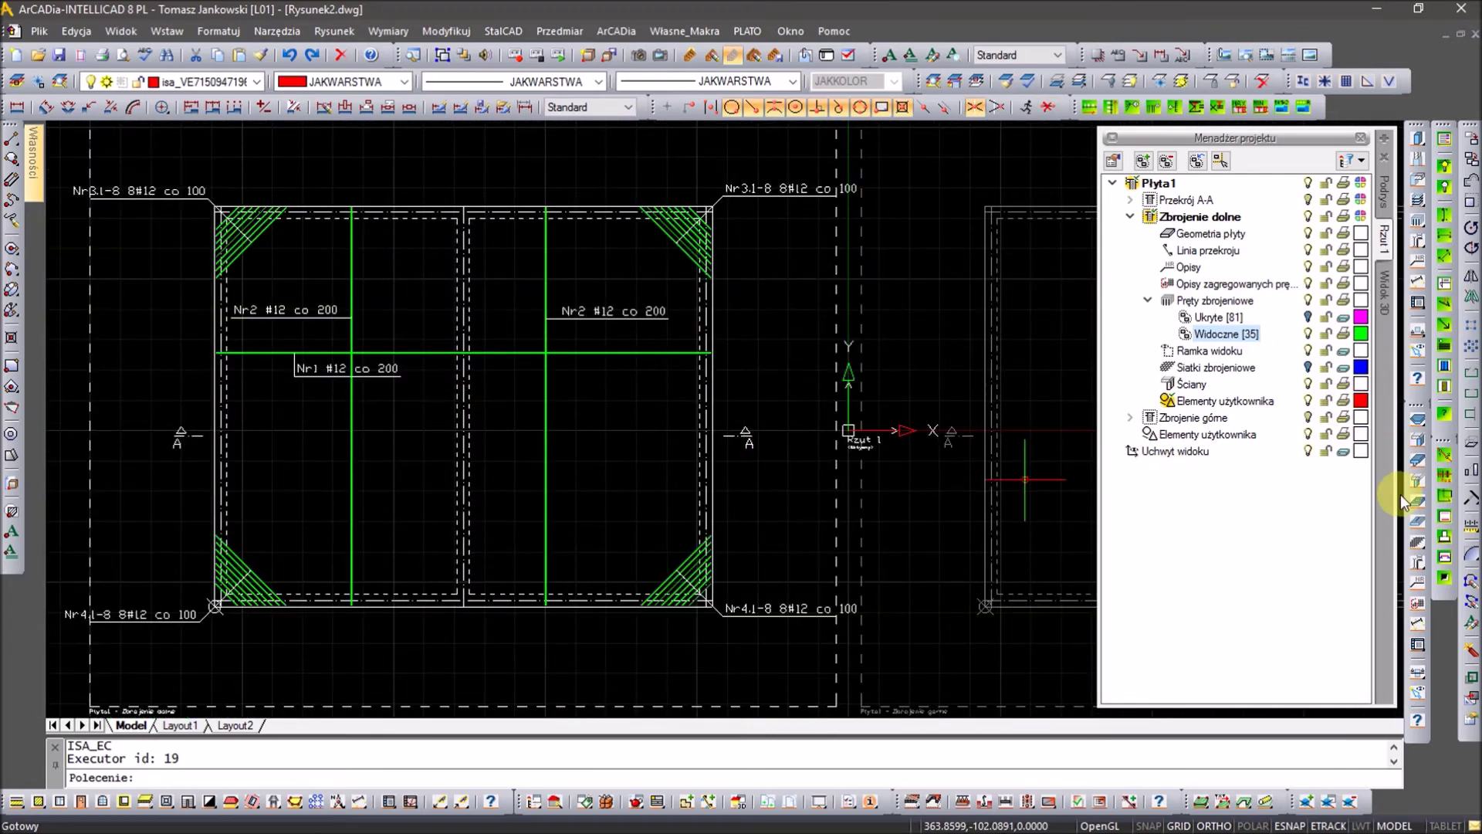
click(1414, 633)
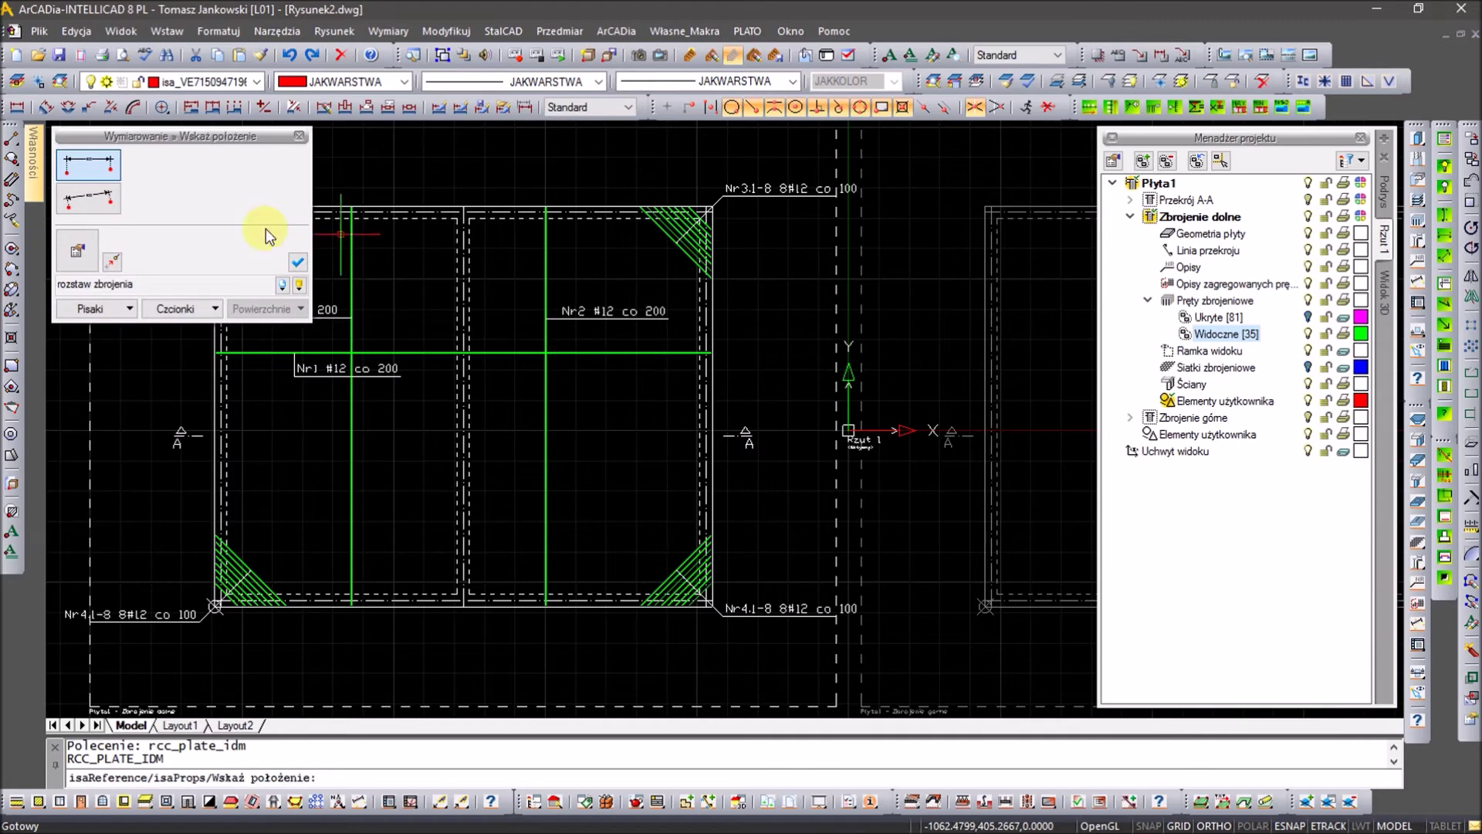
click(98, 248)
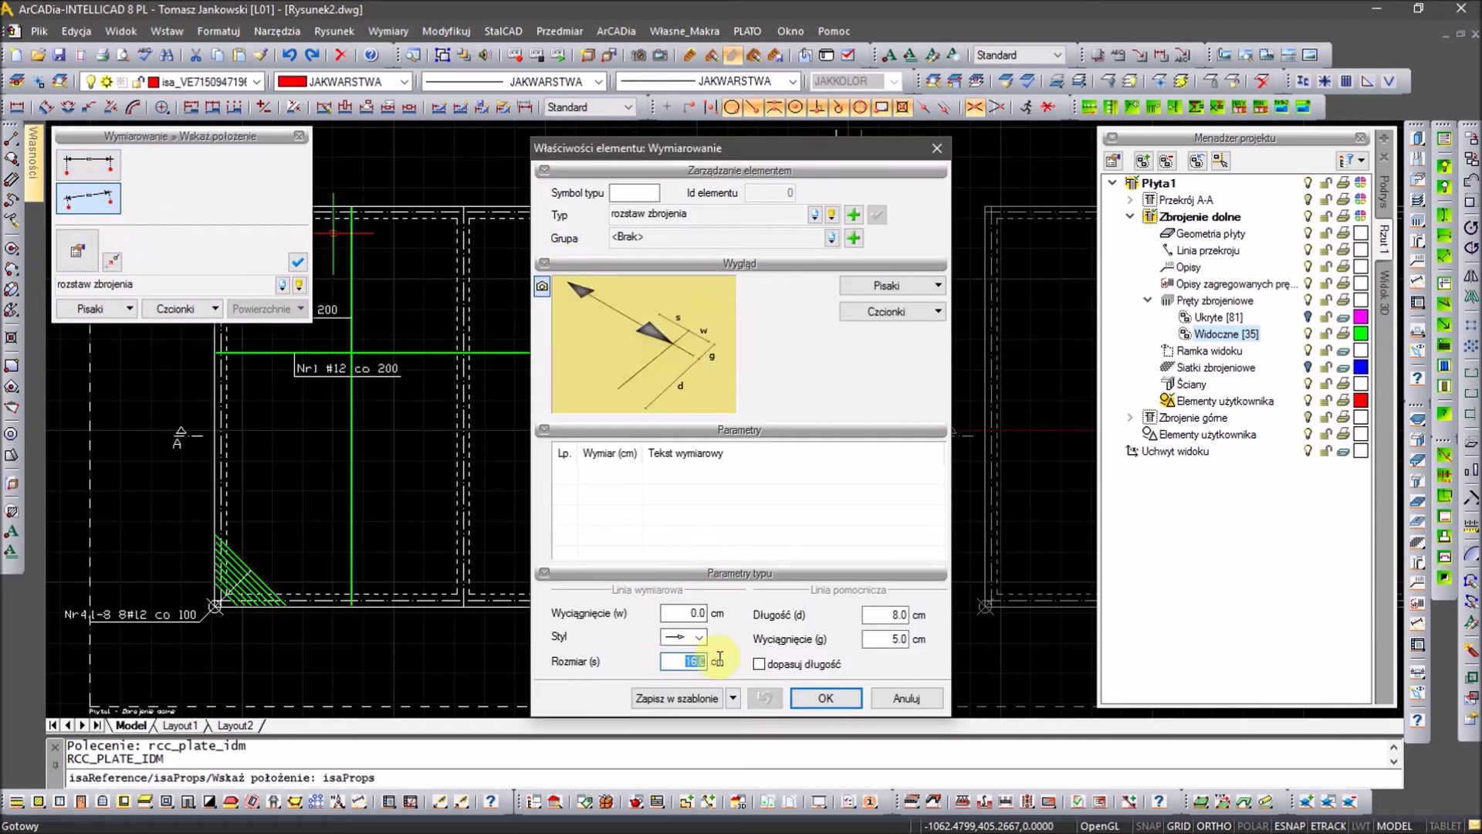
click(816, 217)
click(854, 217)
text(1do100 rozstawy)
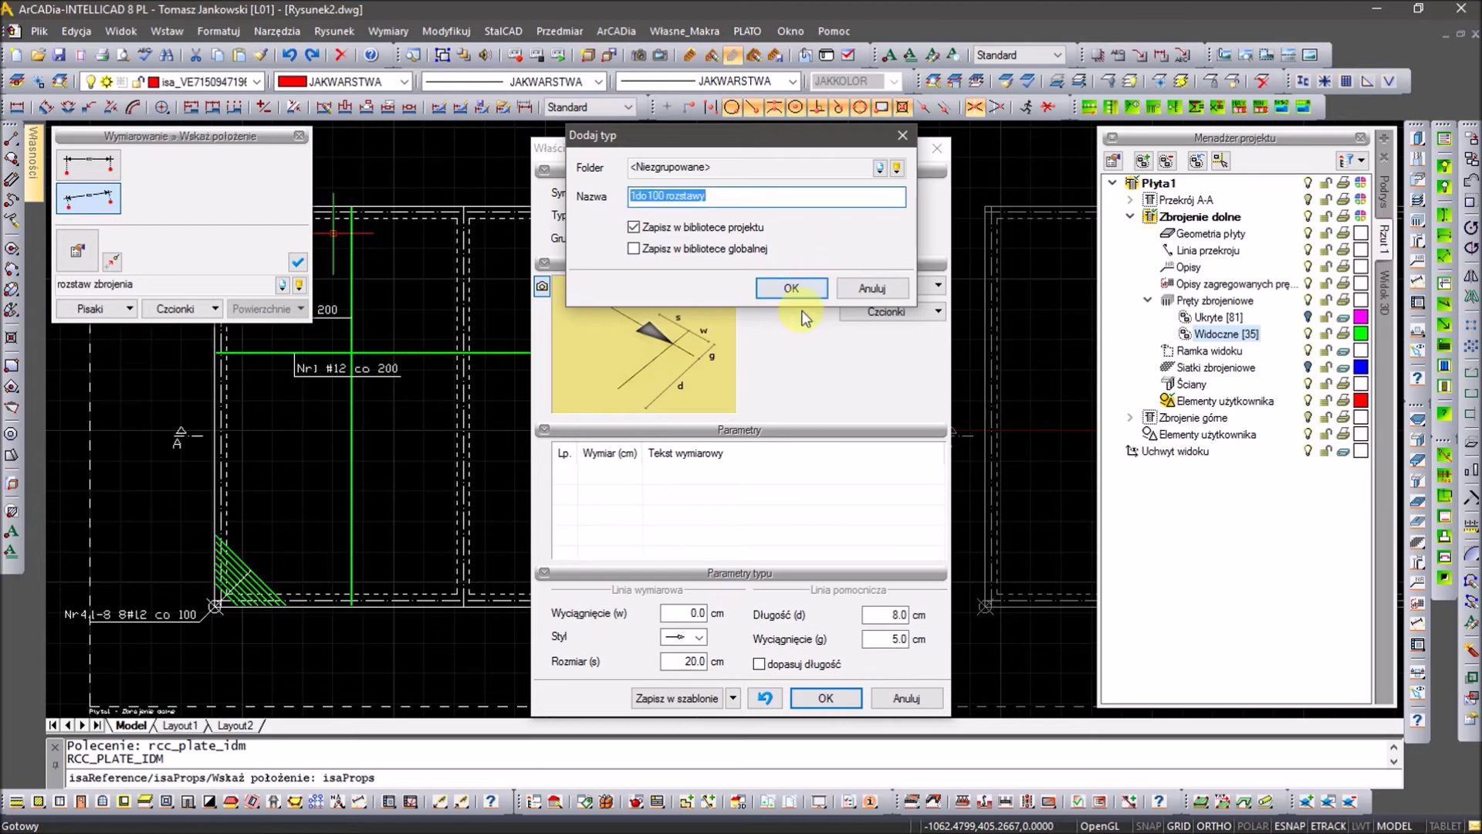
click(793, 290)
key(Return)
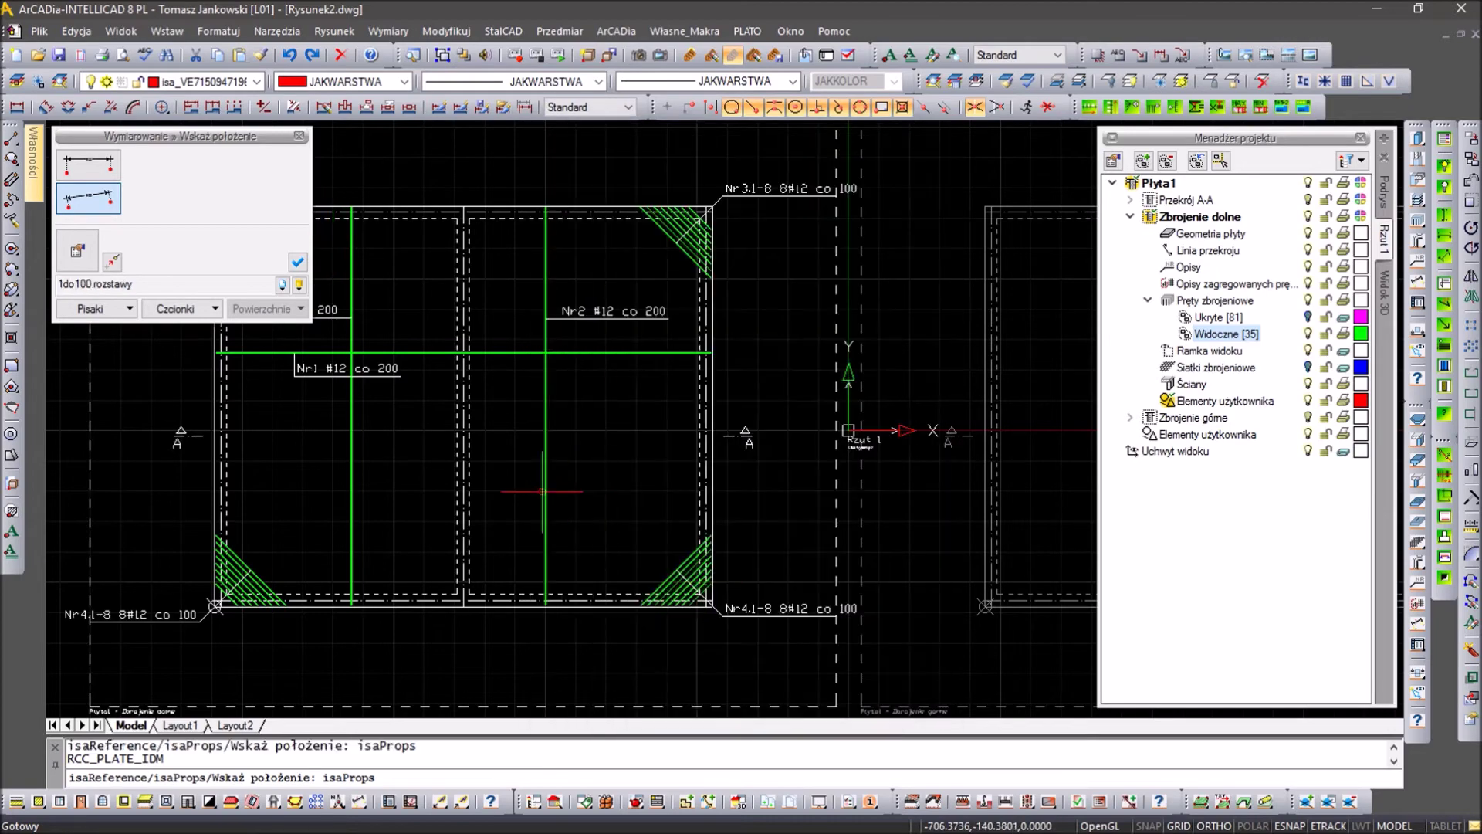
Step: Place a dimension across the whole plate starting from its left side
scroll(356, 318, up, 2)
scroll(355, 318, up, 2)
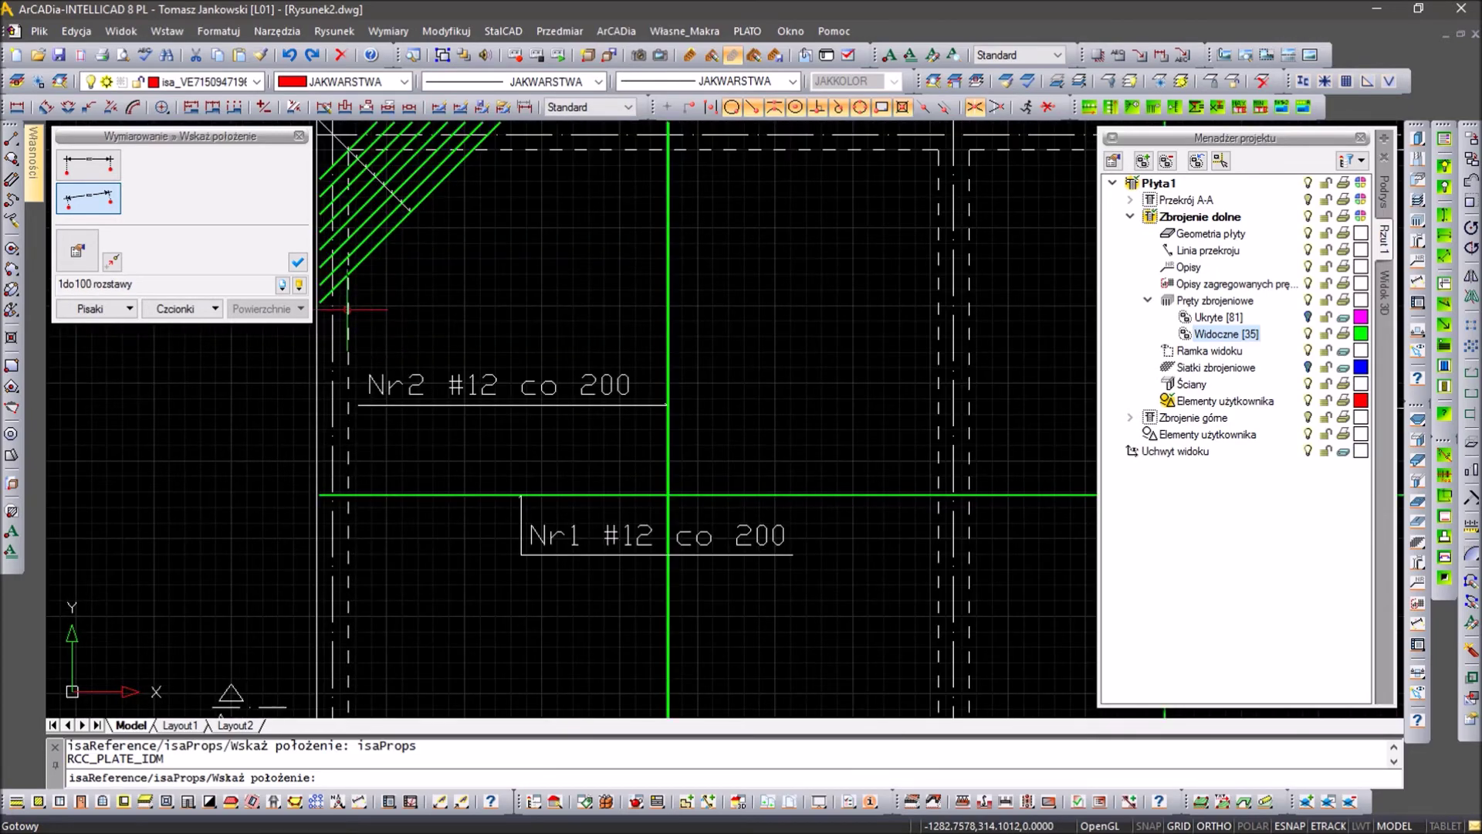
click(347, 299)
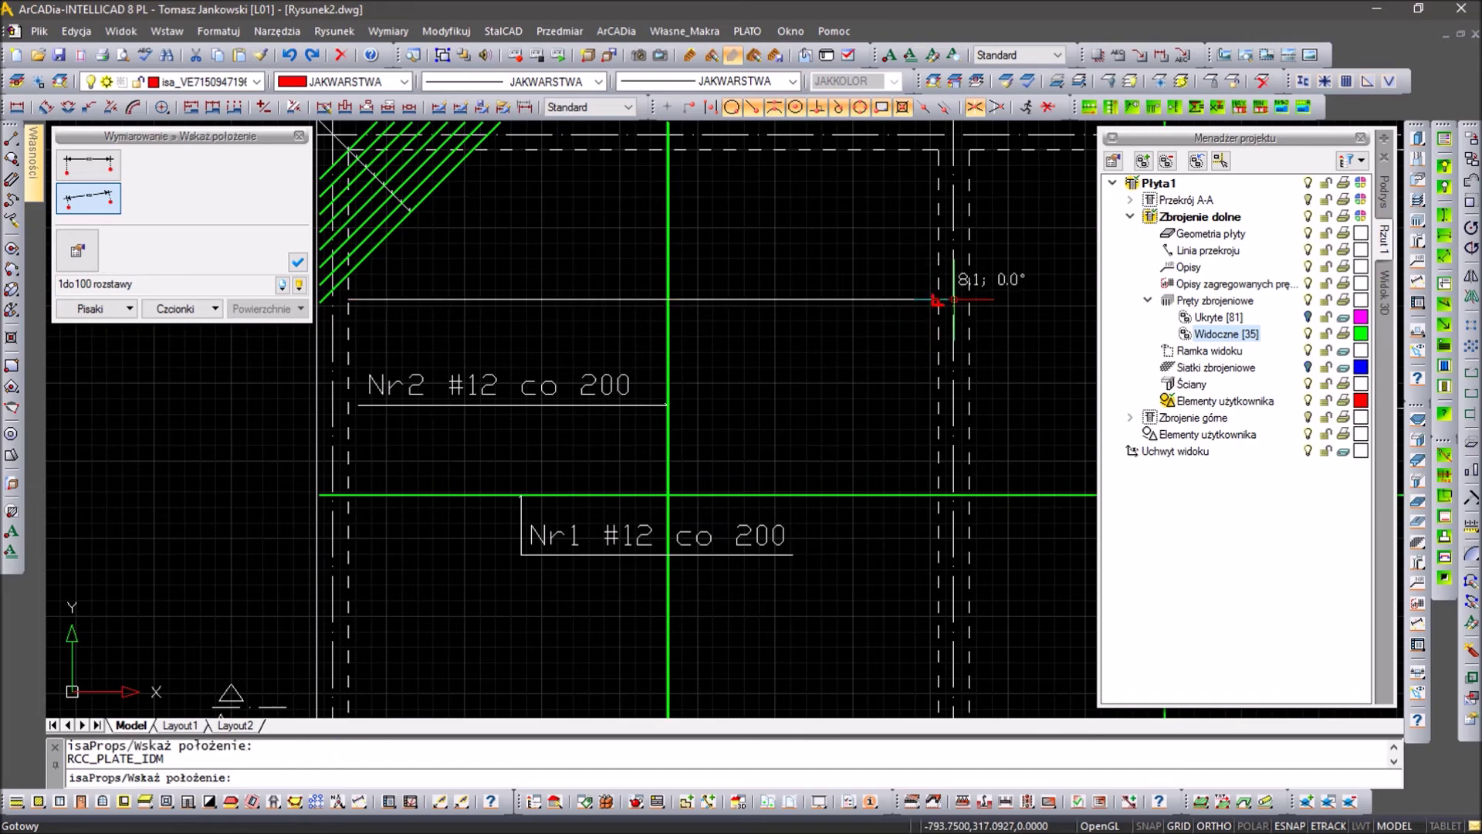
middle_drag(965, 299, 258, 321)
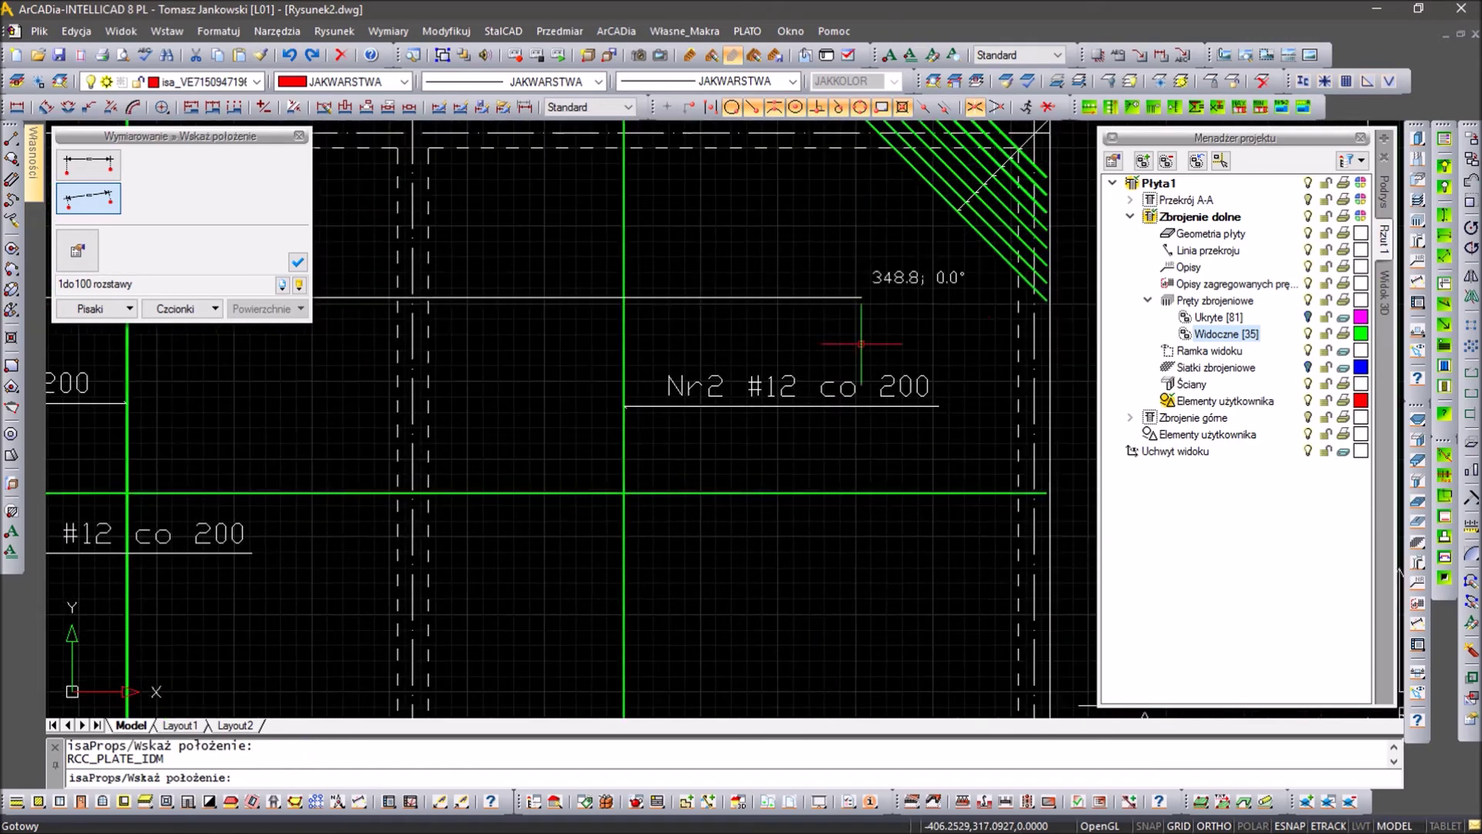
scroll(974, 321, down, 4)
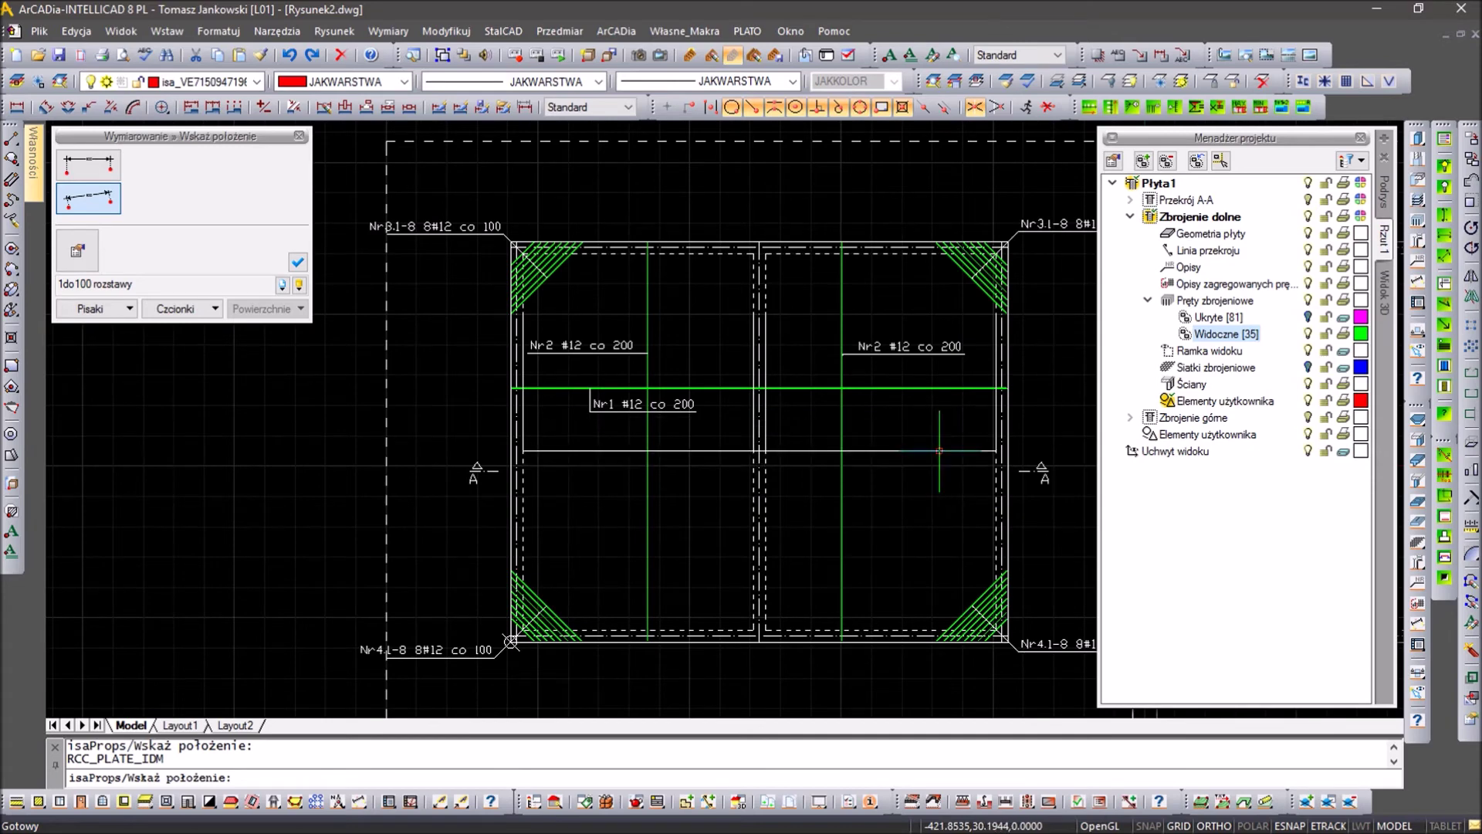
click(867, 450)
scroll(867, 451, up, 2)
scroll(840, 433, down, 2)
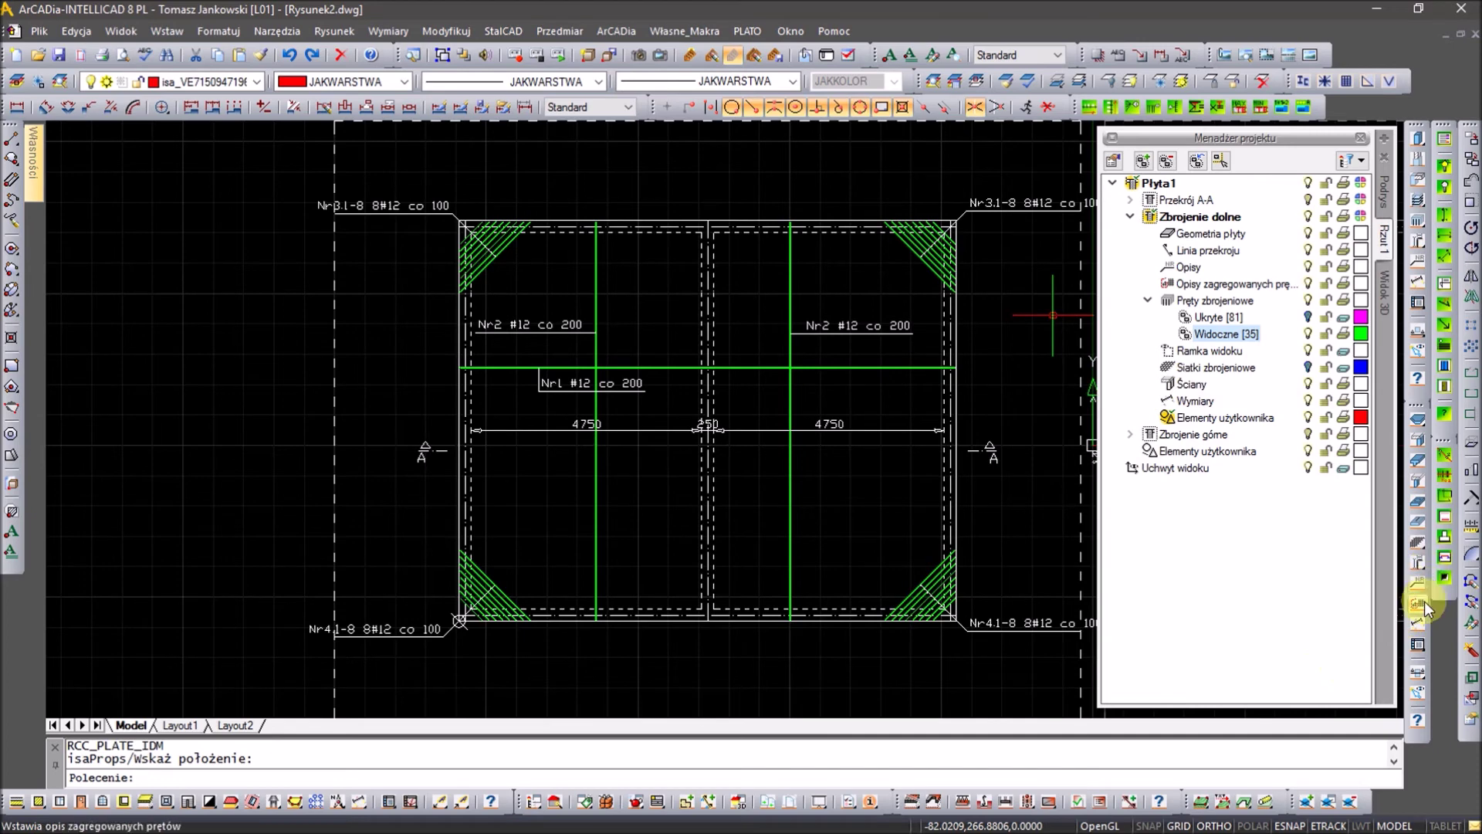
Step: Add the vertical 7750 dimension across the slab
click(1415, 625)
click(680, 245)
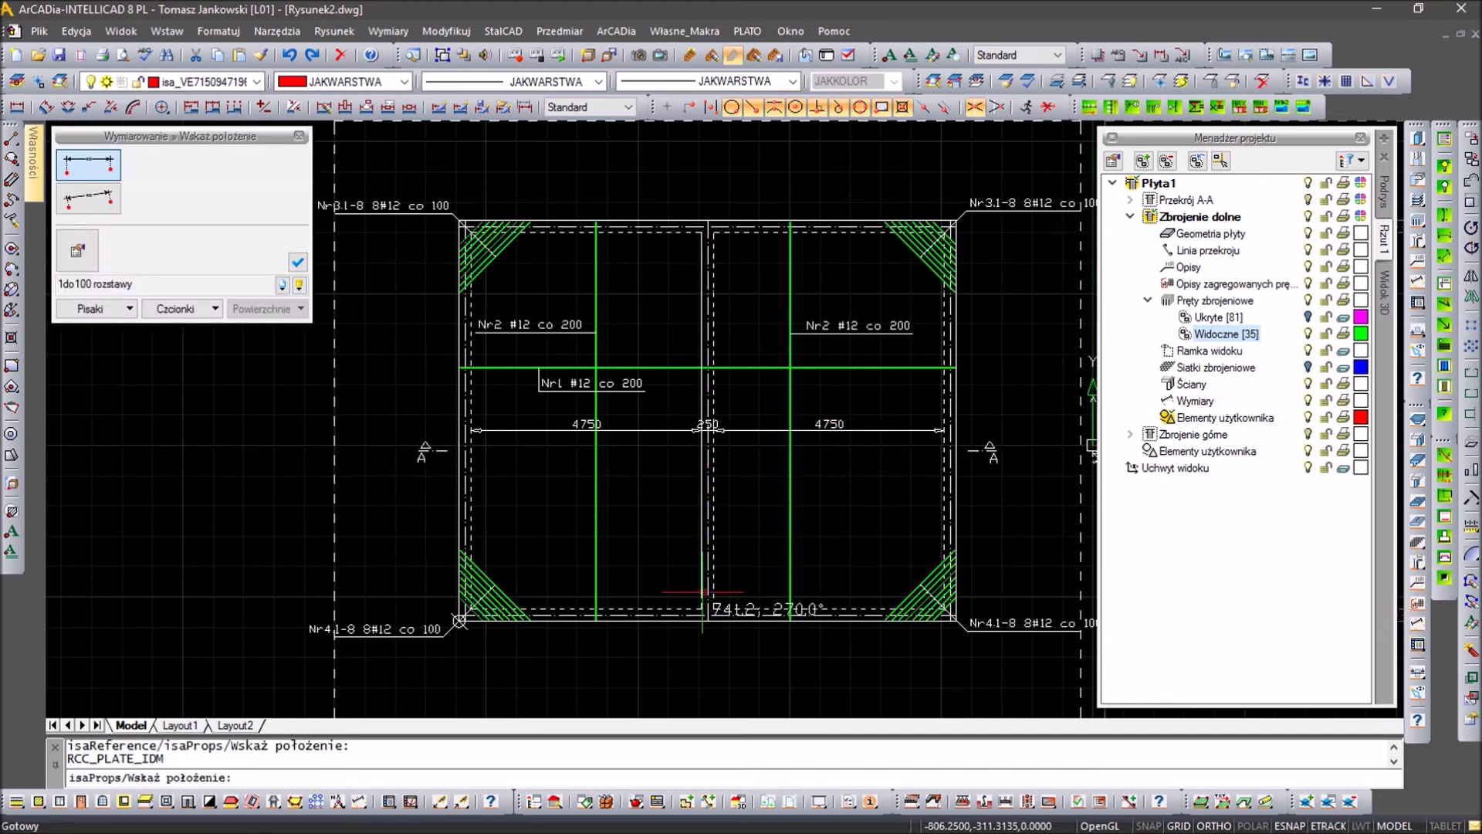
click(676, 587)
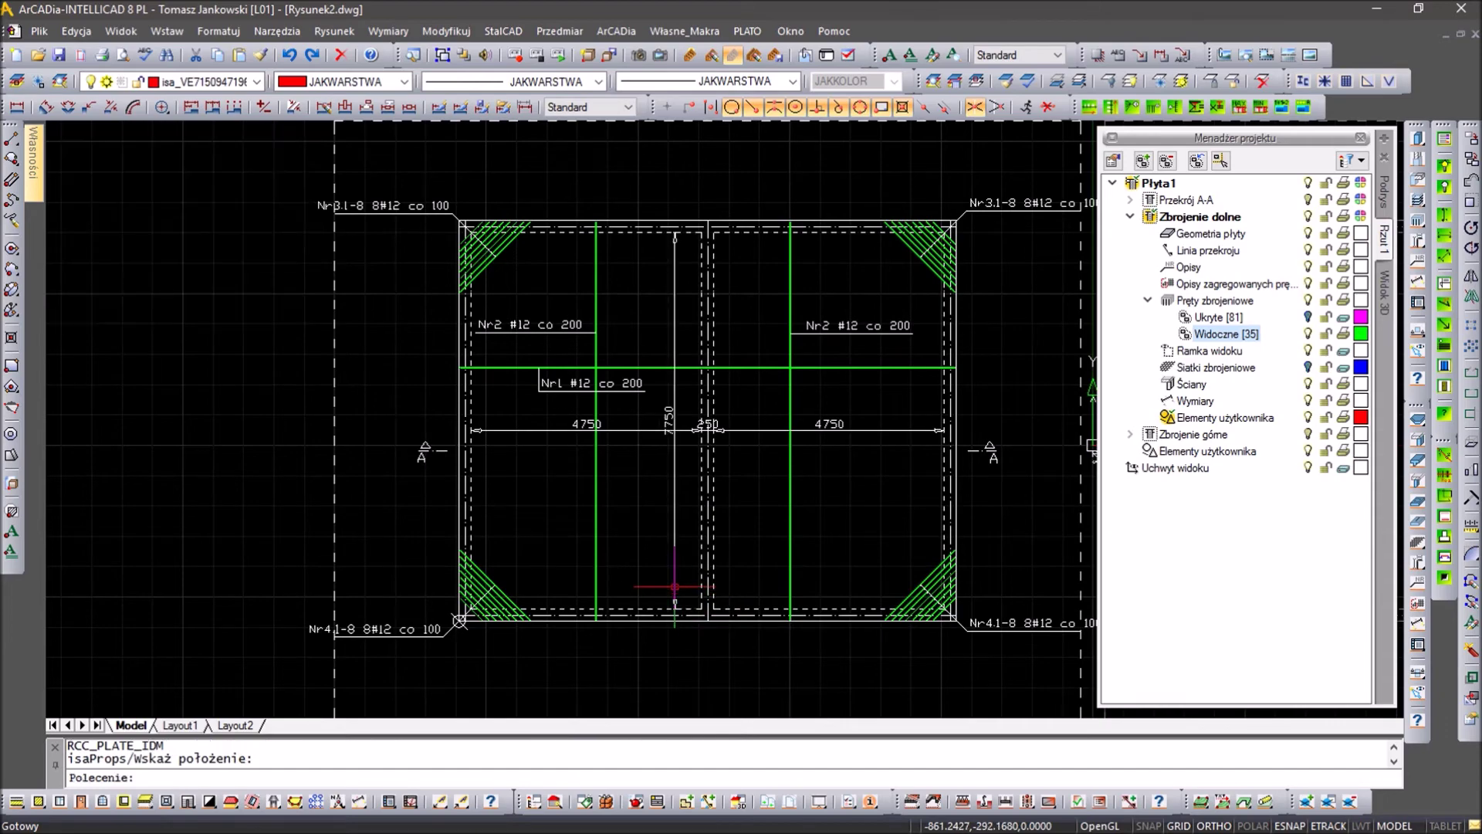
scroll(661, 494, up, 2)
scroll(648, 433, up, 2)
scroll(628, 380, down, 1)
Step: Move the horizontal 4750 dimension line lower on the slab
click(523, 286)
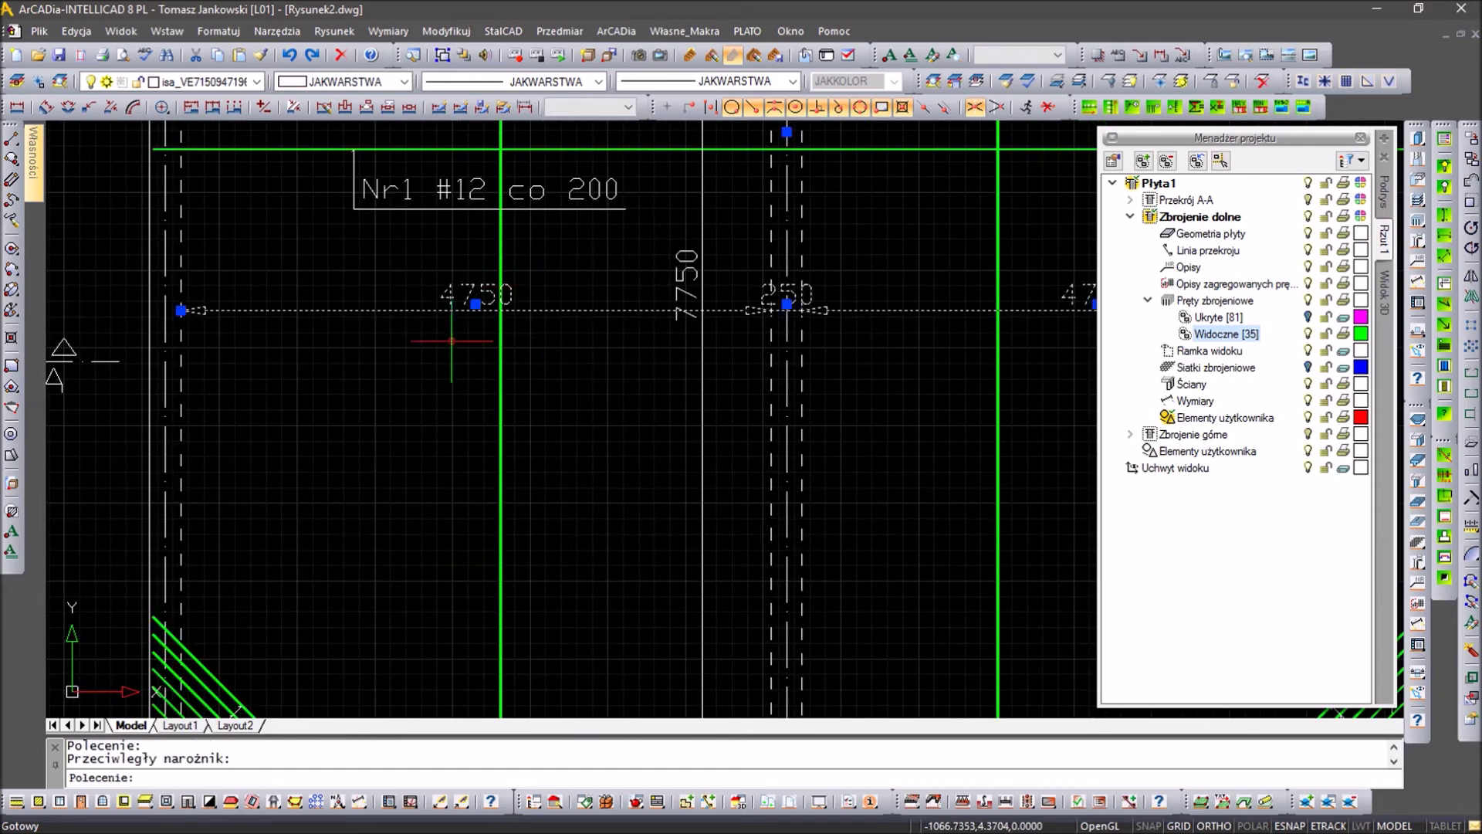
click(181, 310)
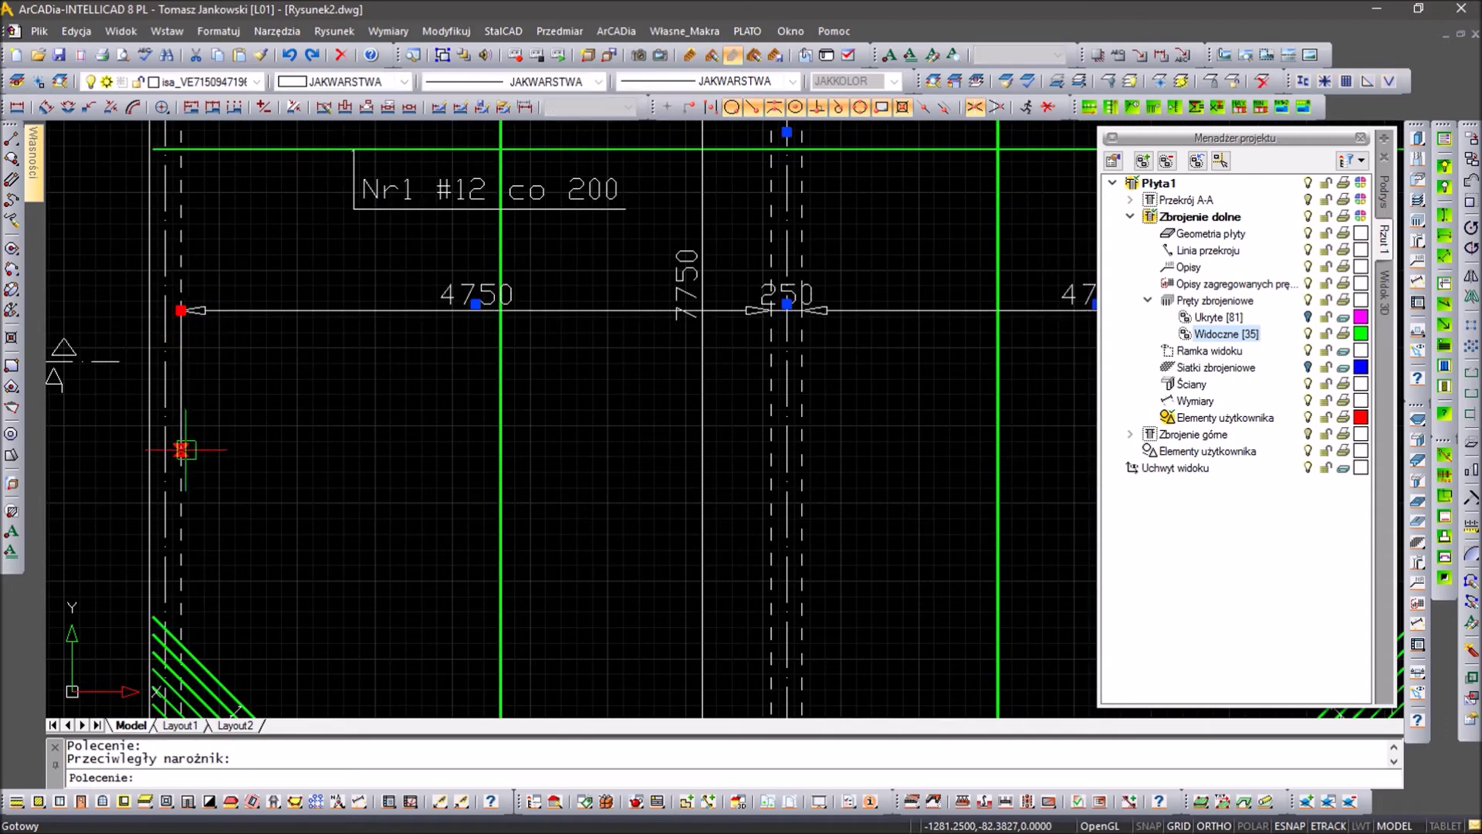
click(181, 450)
key(Escape)
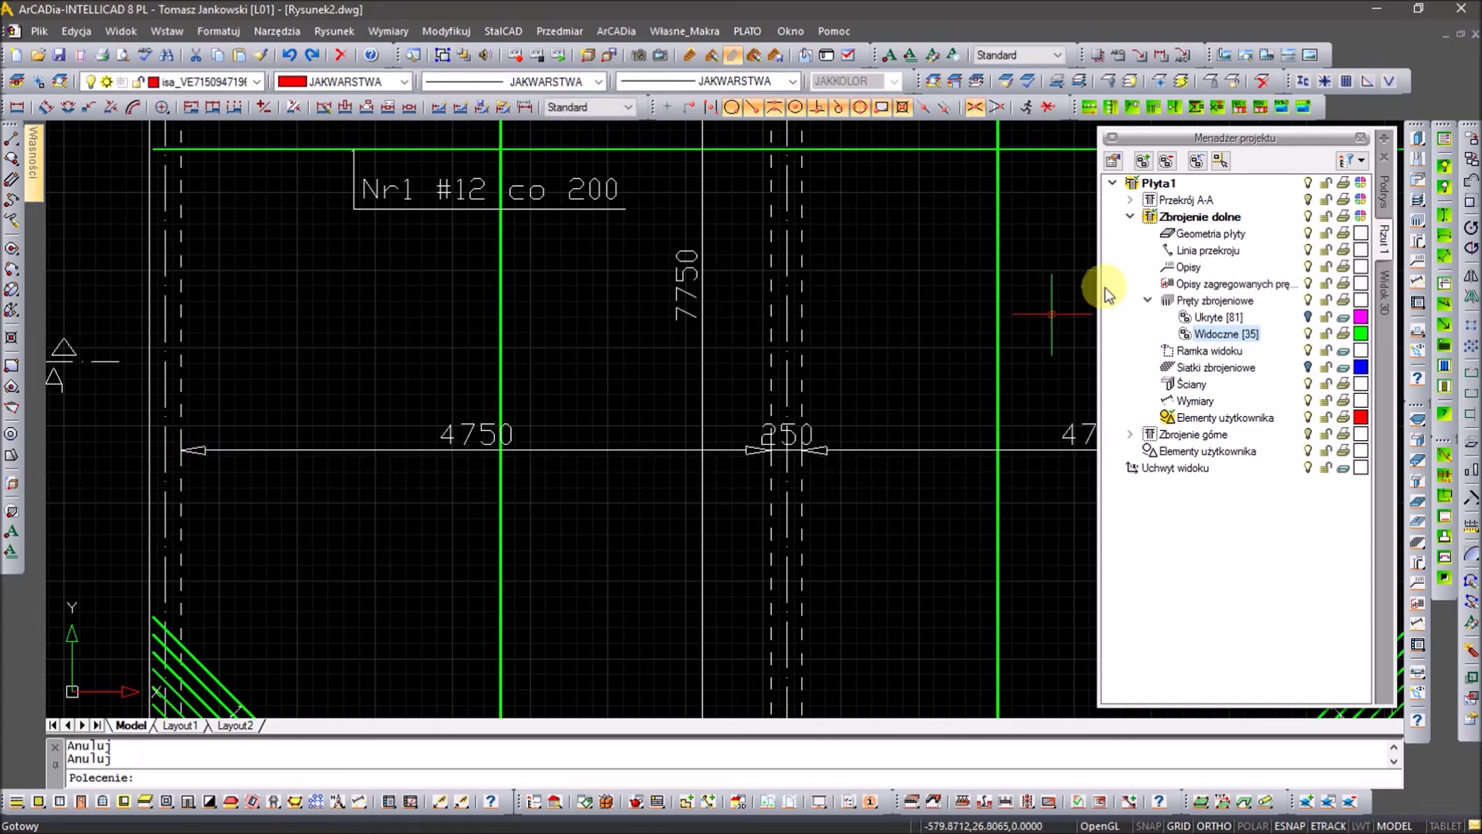
text(o)
key(Return)
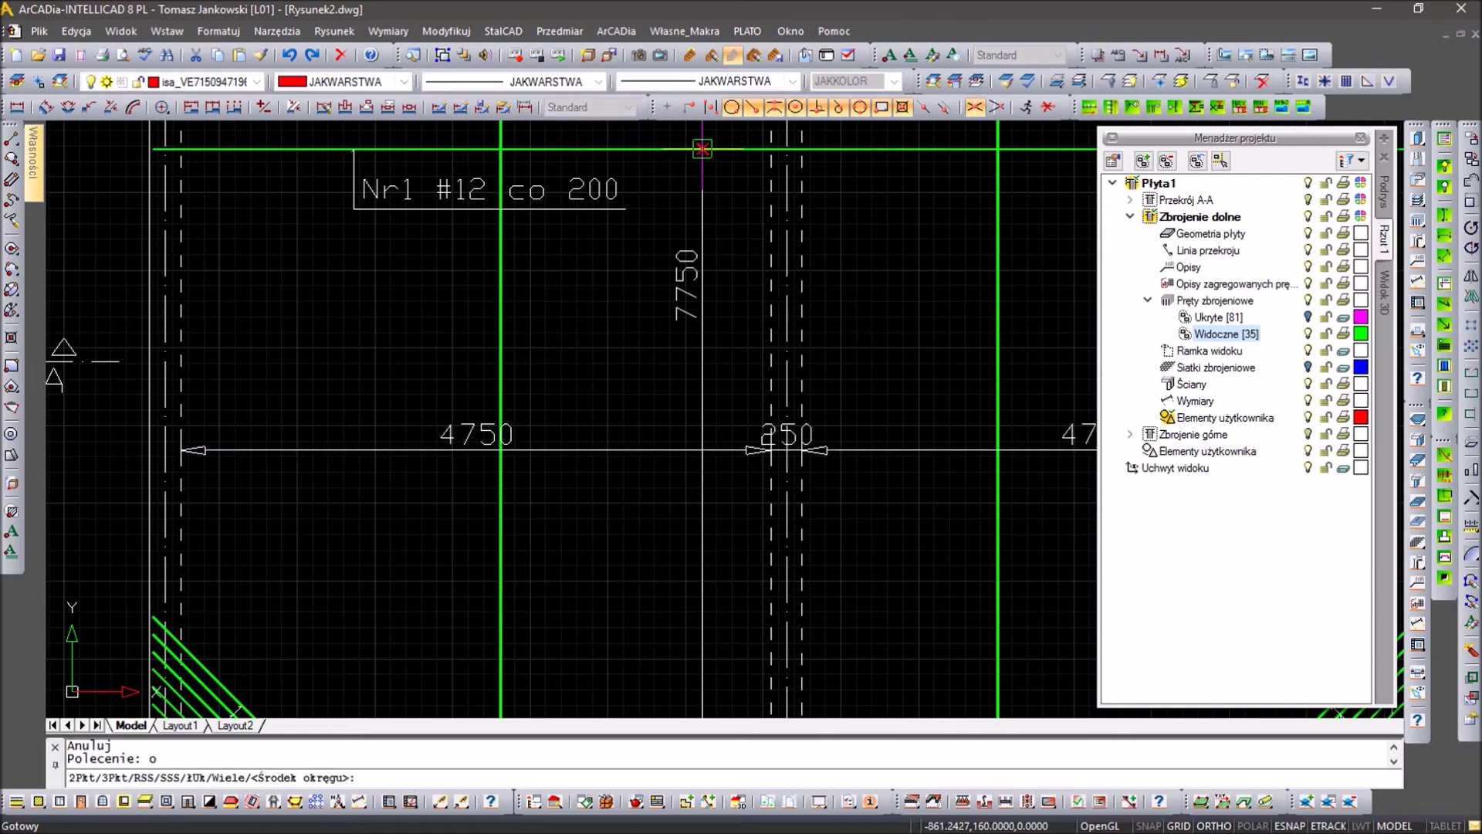
Step: Draw a small default-size circle where a green bar crosses the dimension line
click(701, 145)
scroll(701, 145, up, 2)
scroll(711, 163, up, 2)
scroll(728, 173, up, 2)
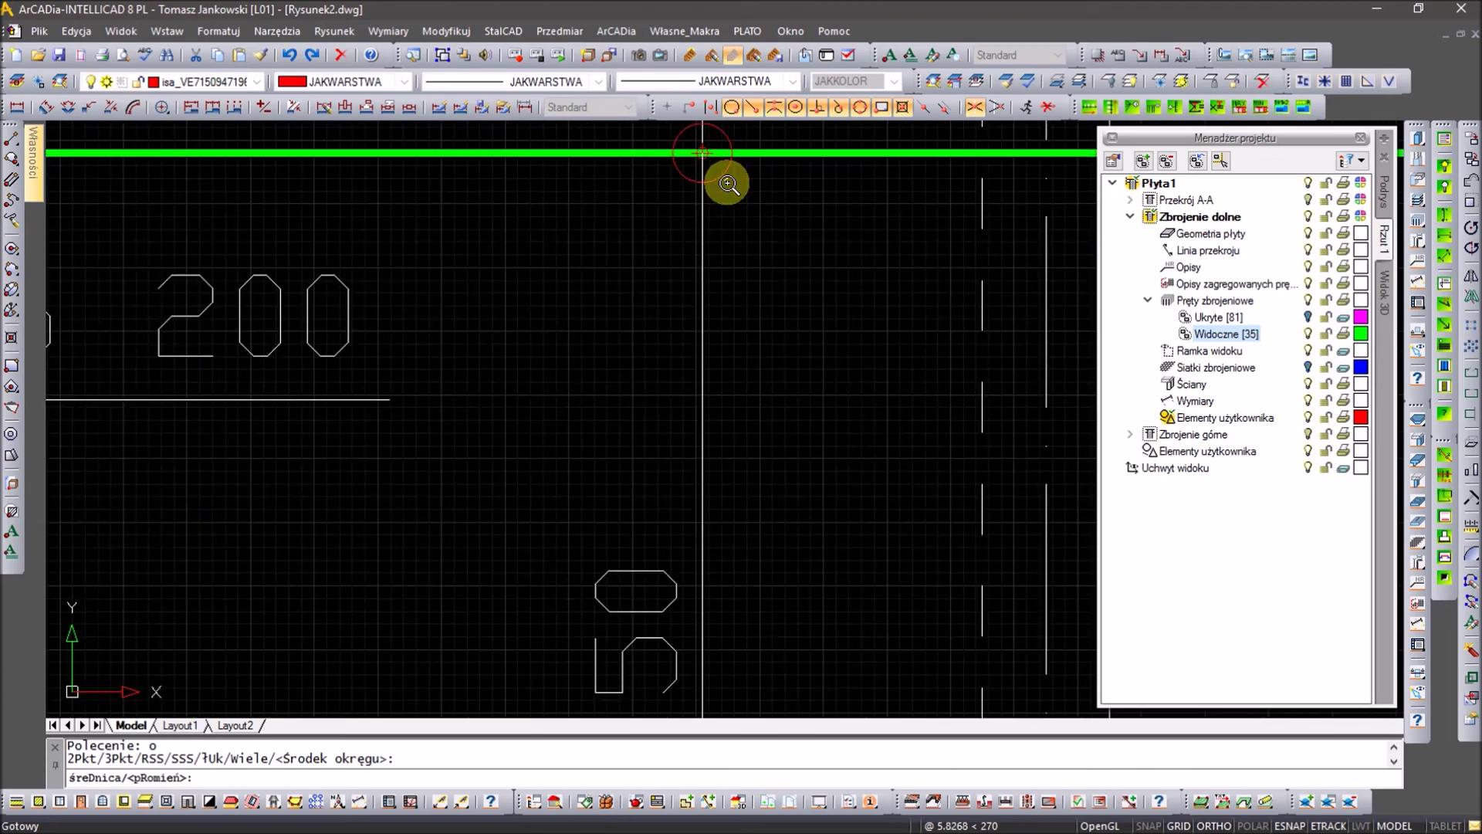
scroll(712, 162, up, 2)
key(Escape)
key(Escape)
scroll(728, 203, down, 2)
scroll(729, 203, down, 3)
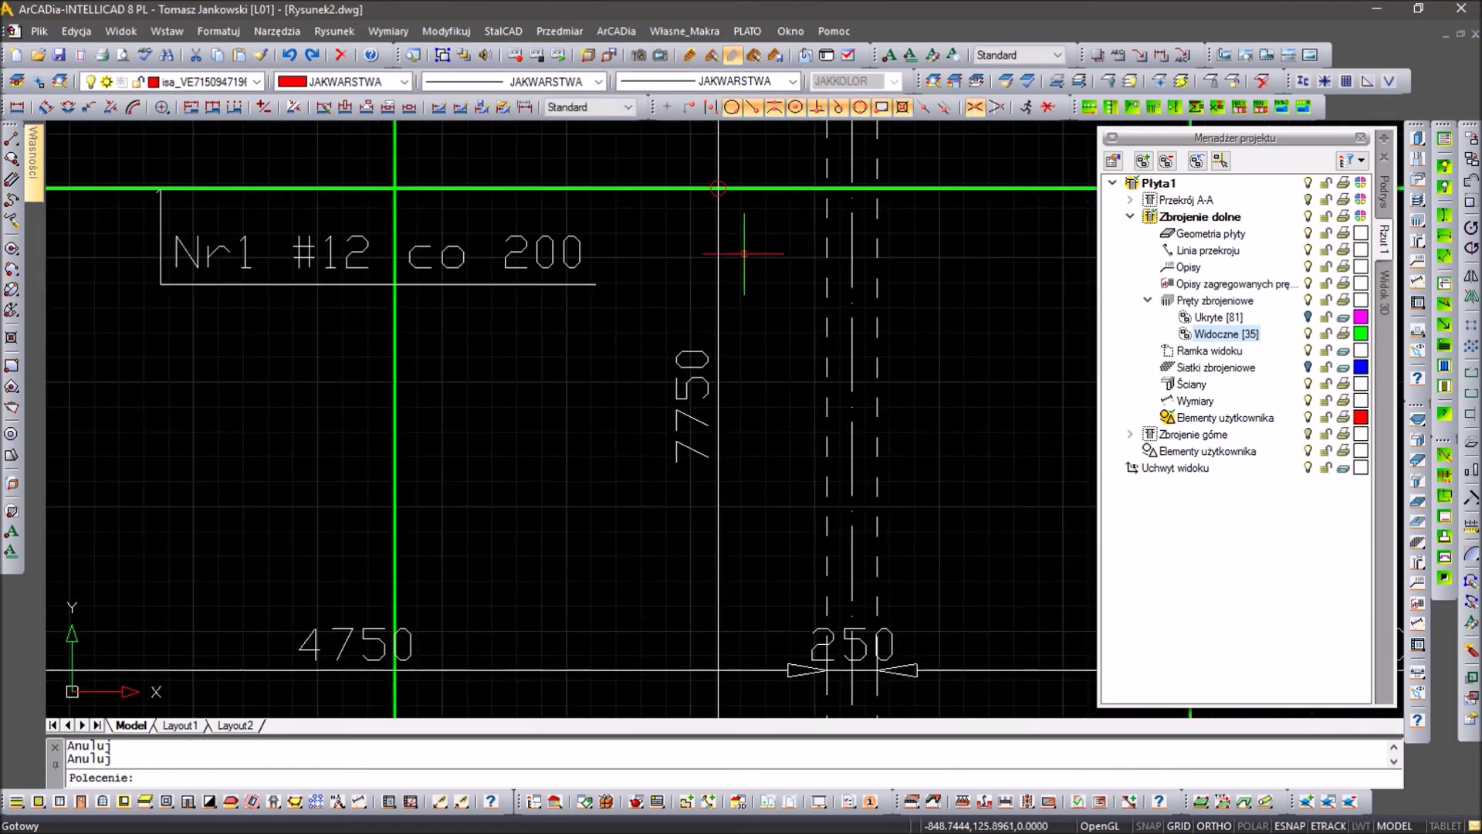
scroll(711, 363, up, 3)
scroll(687, 301, up, 3)
click(693, 295)
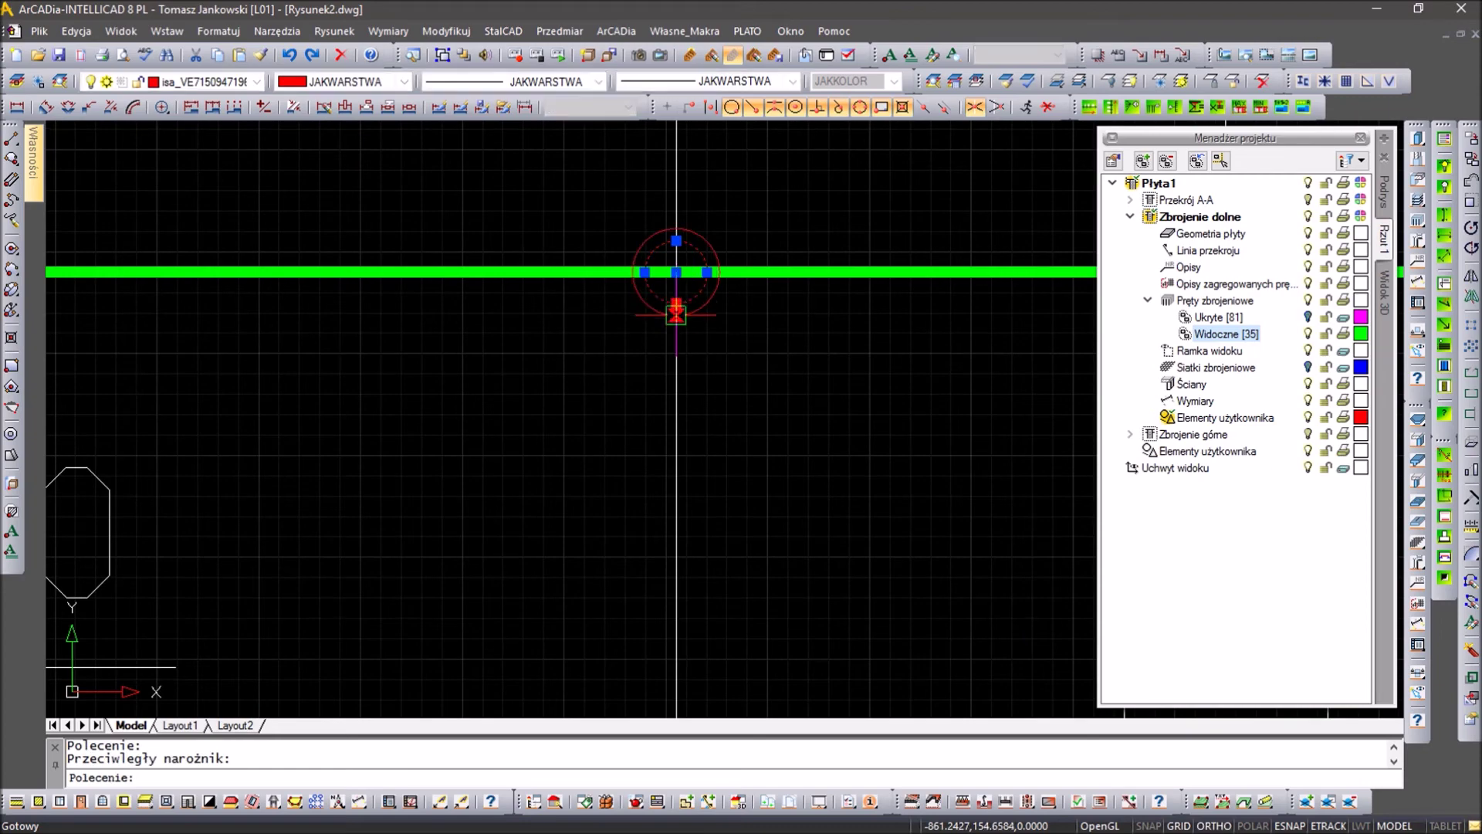
key(Escape)
key(Escape)
scroll(705, 309, down, 3)
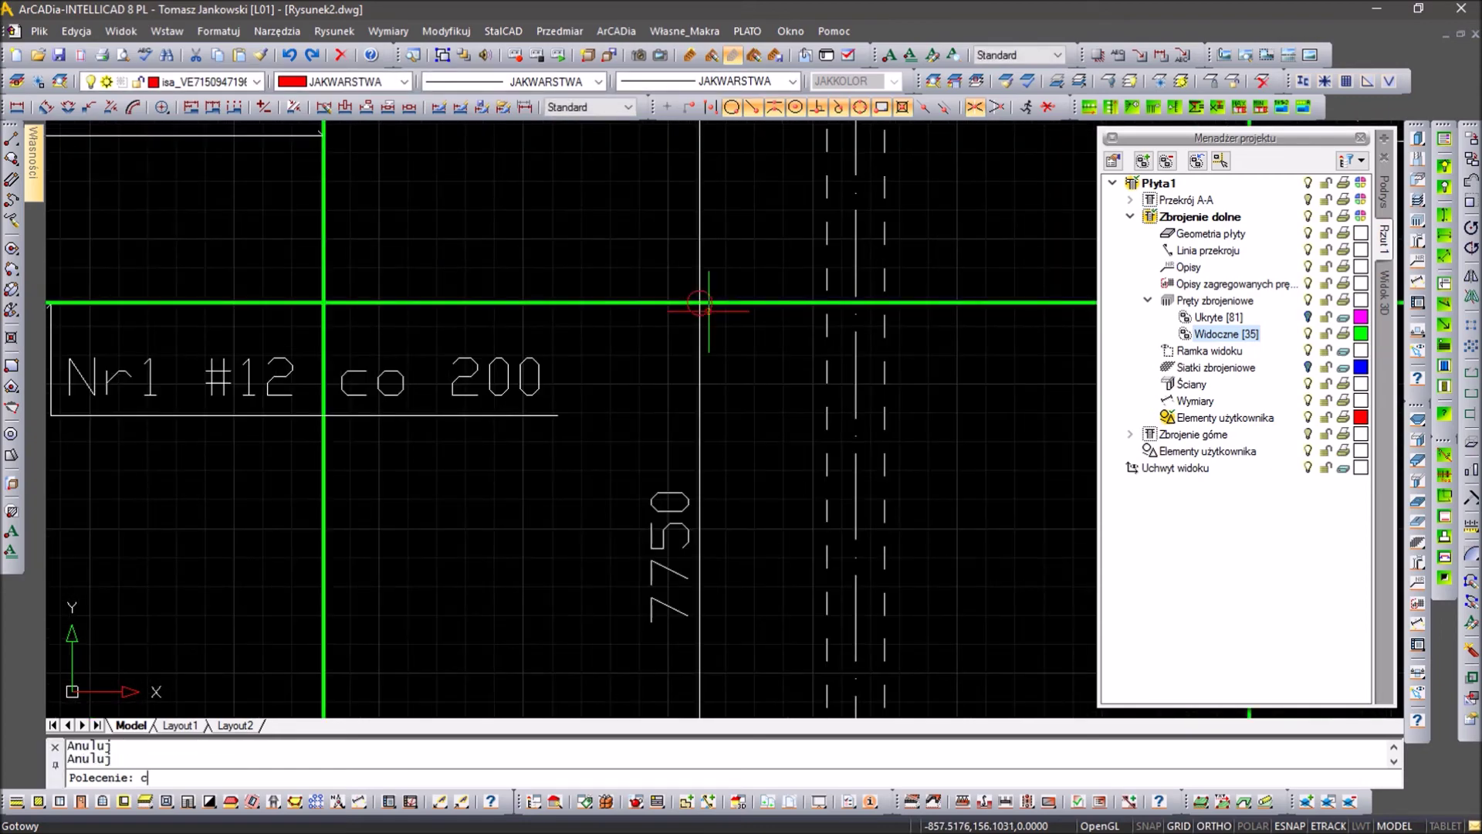
Step: Copy the small circle onto the next bar/dimension crossing
text(o)
key(Return)
click(709, 312)
key(Return)
click(708, 312)
scroll(706, 304, down, 3)
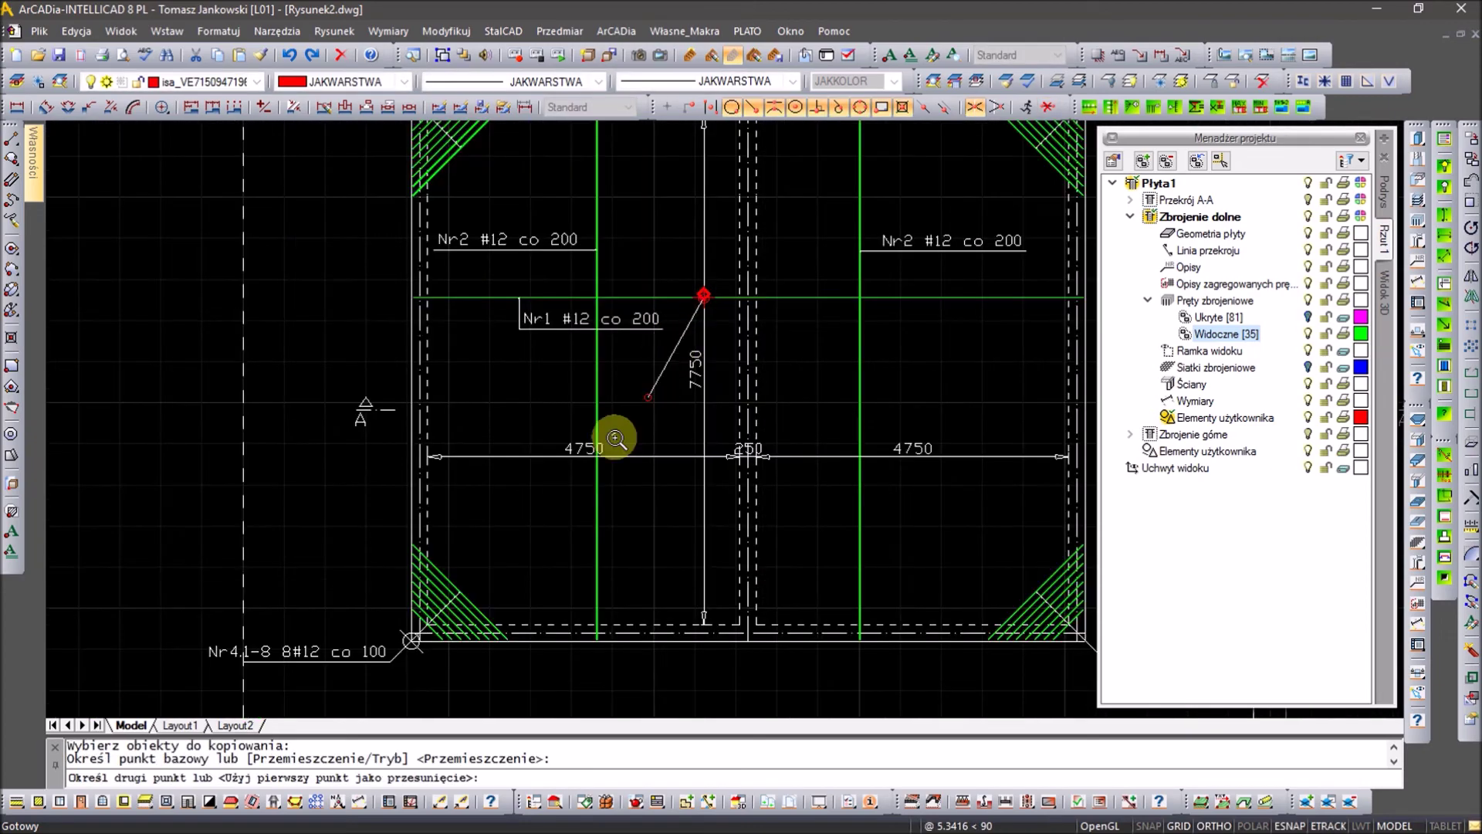
scroll(606, 444, up, 5)
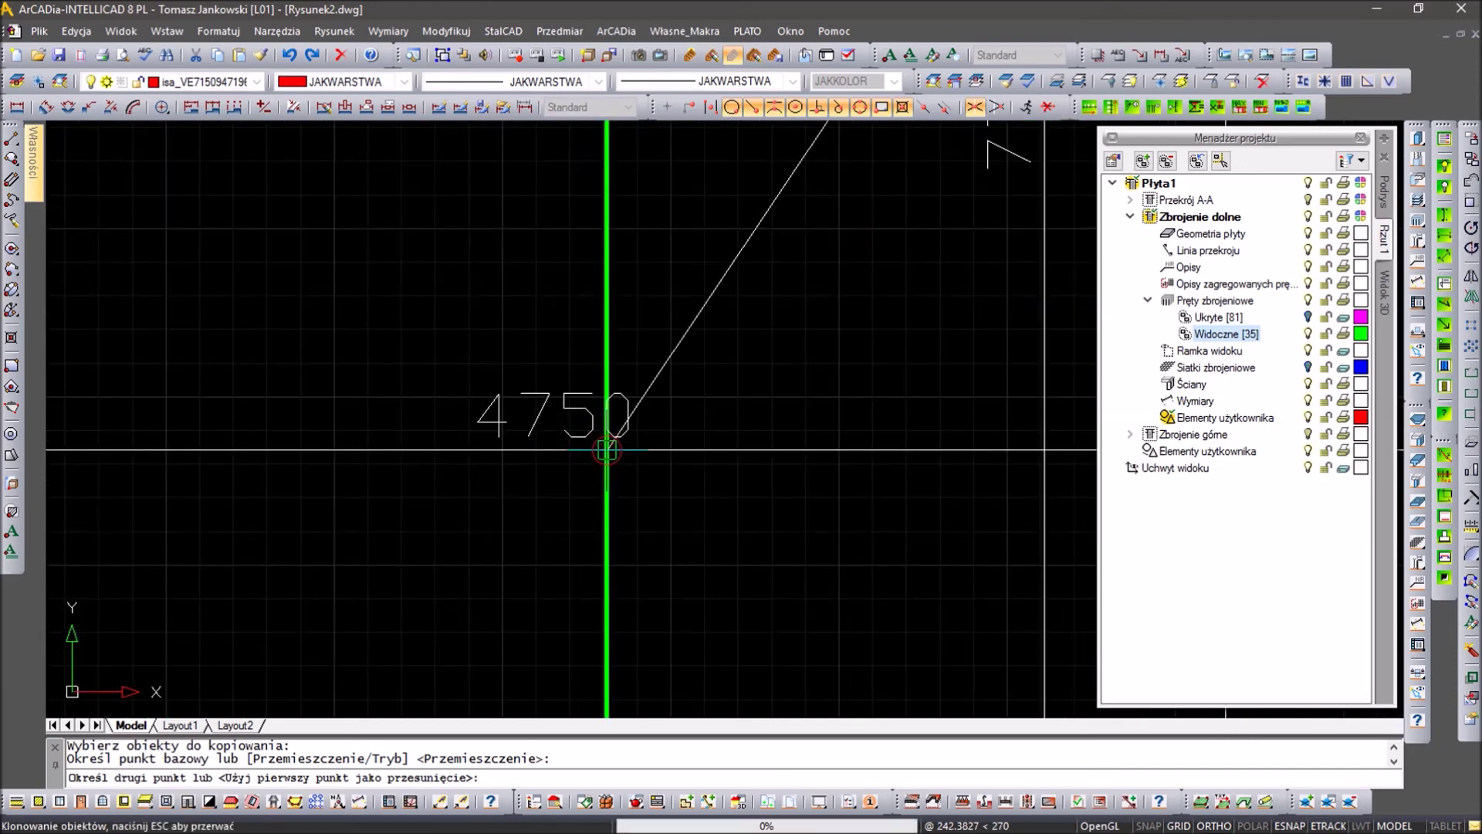
scroll(607, 451, down, 5)
scroll(860, 453, up, 5)
click(745, 414)
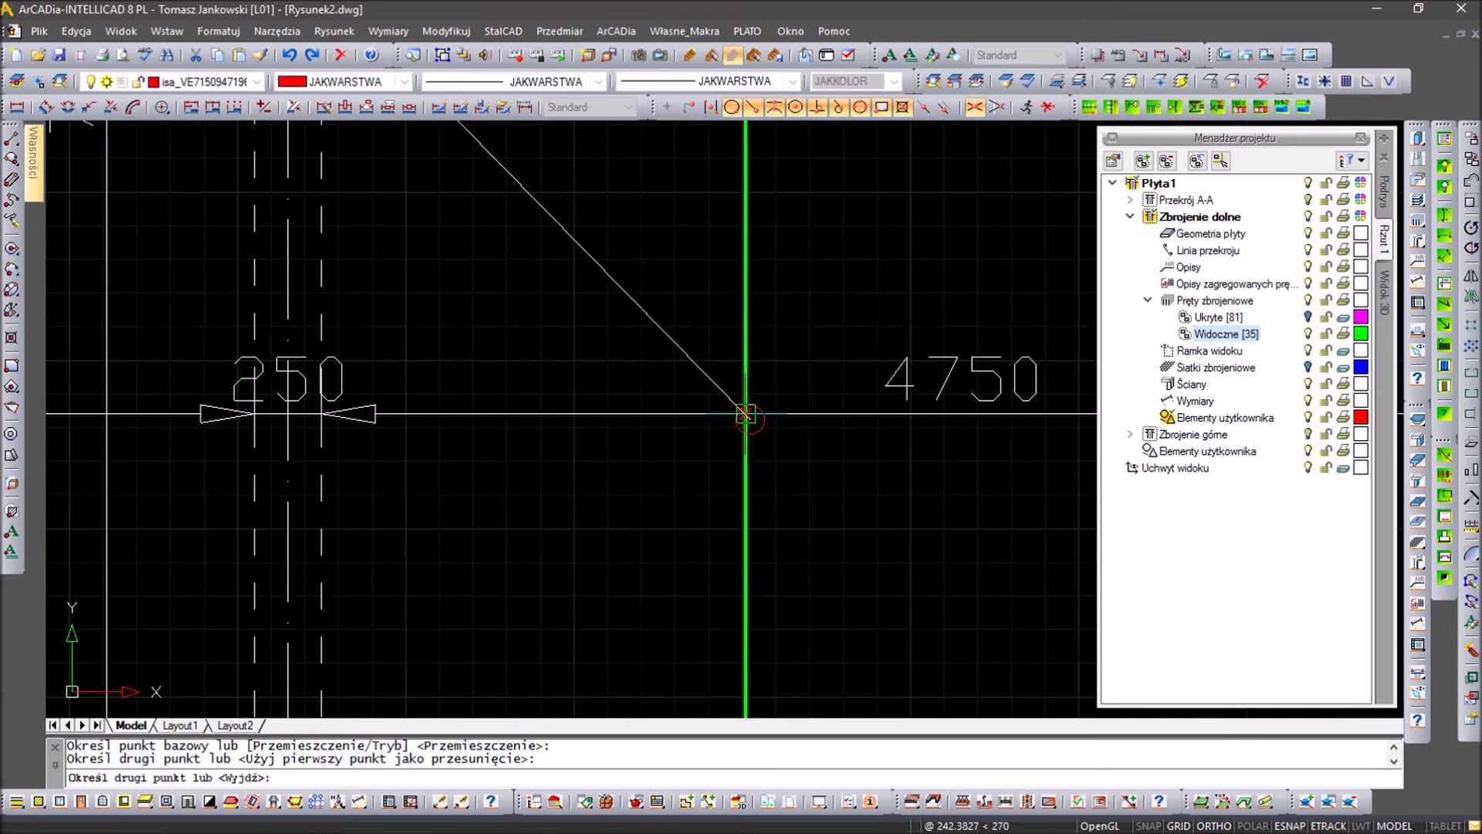
key(Escape)
Step: Select the 4750 dimension and its grip, then cancel leaving it unchanged
scroll(801, 370, down, 2)
scroll(800, 370, down, 3)
scroll(463, 422, up, 5)
click(463, 423)
click(387, 370)
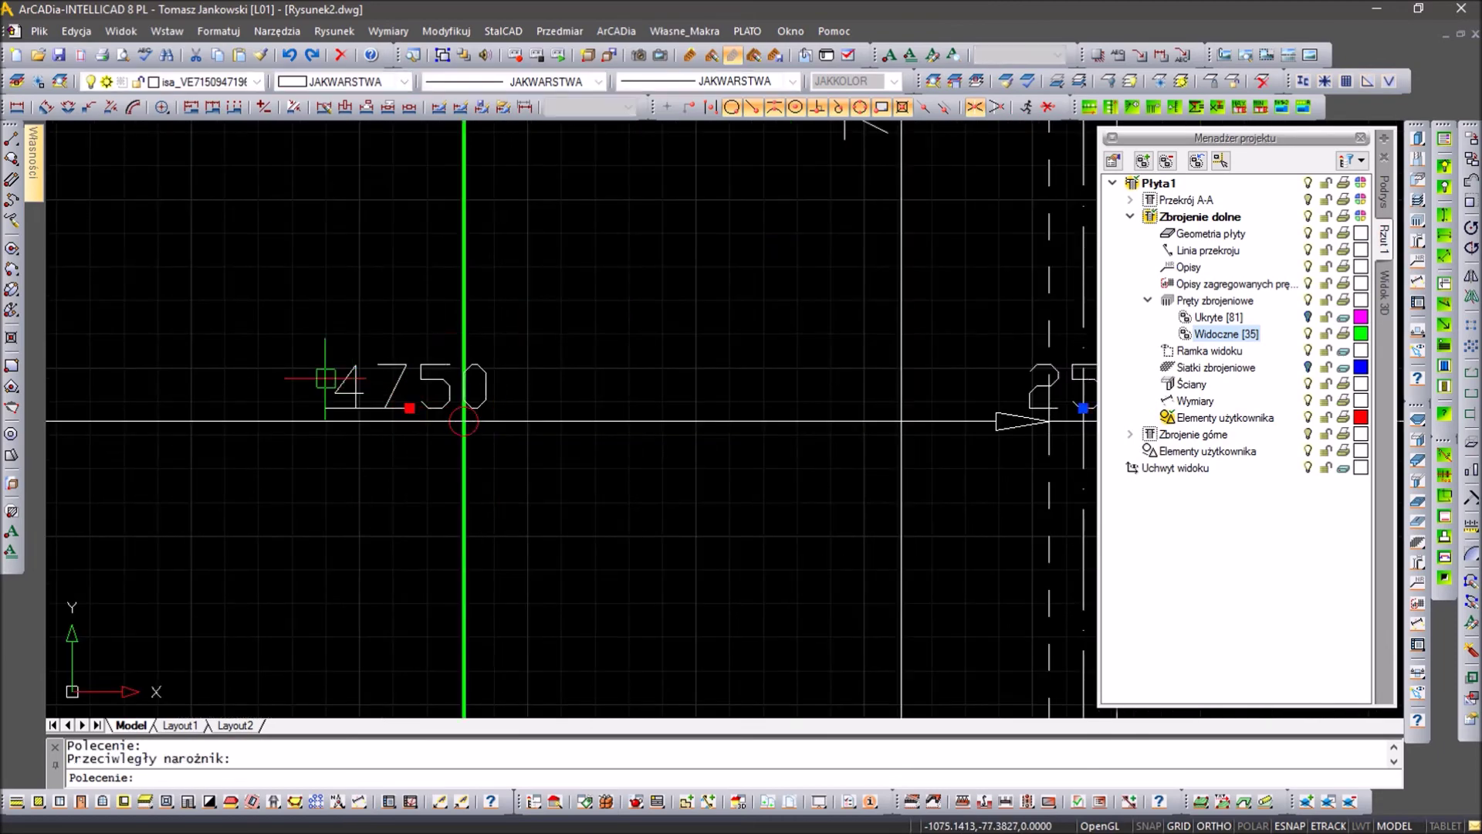
key(Escape)
scroll(463, 422, down, 5)
scroll(637, 363, down, 2)
scroll(616, 369, up, 2)
scroll(709, 308, down, 3)
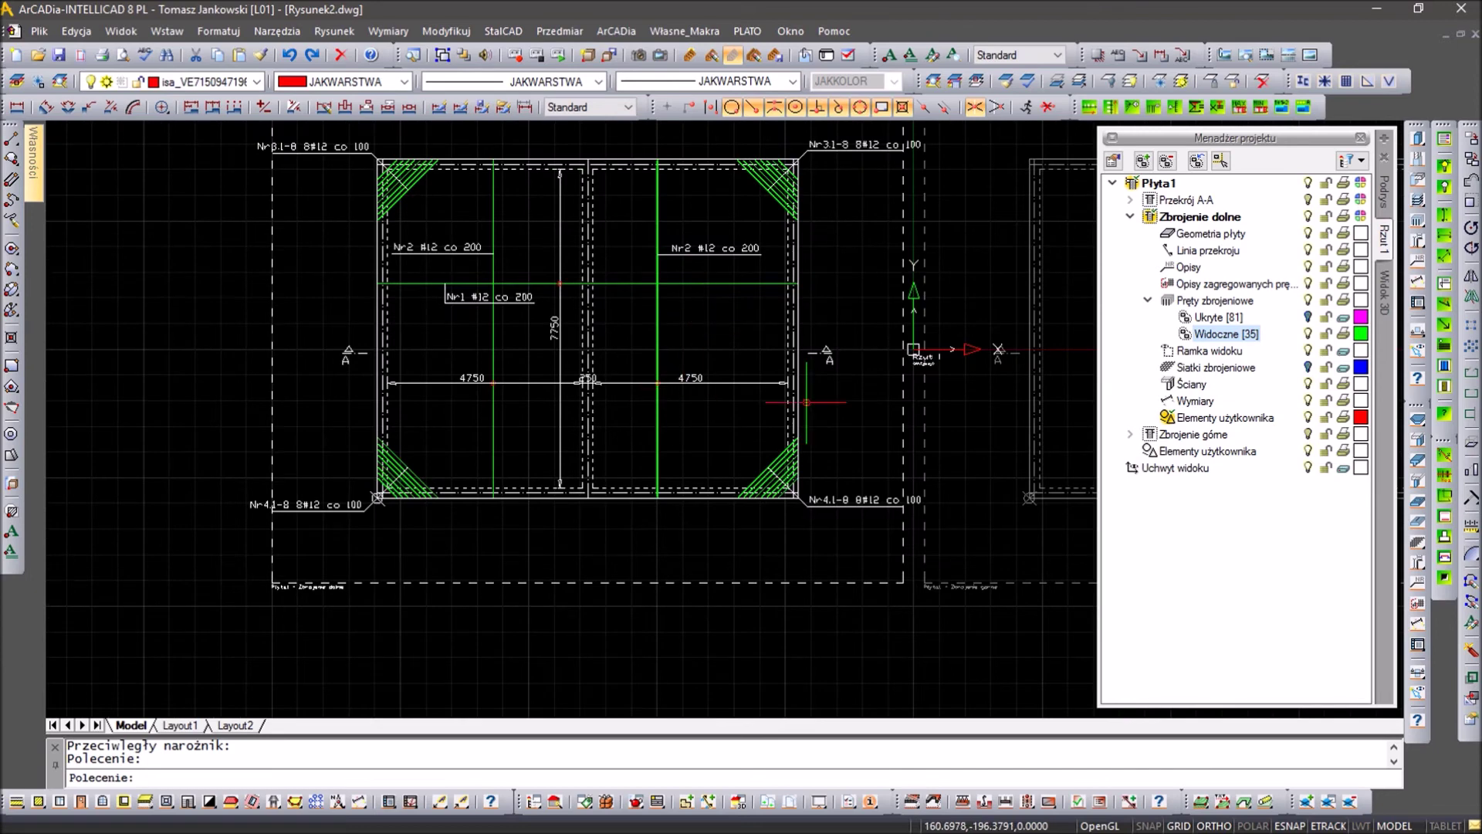
Step: Start an aligned slab dimension with its first point on the bottom-right corner mesh
click(1418, 622)
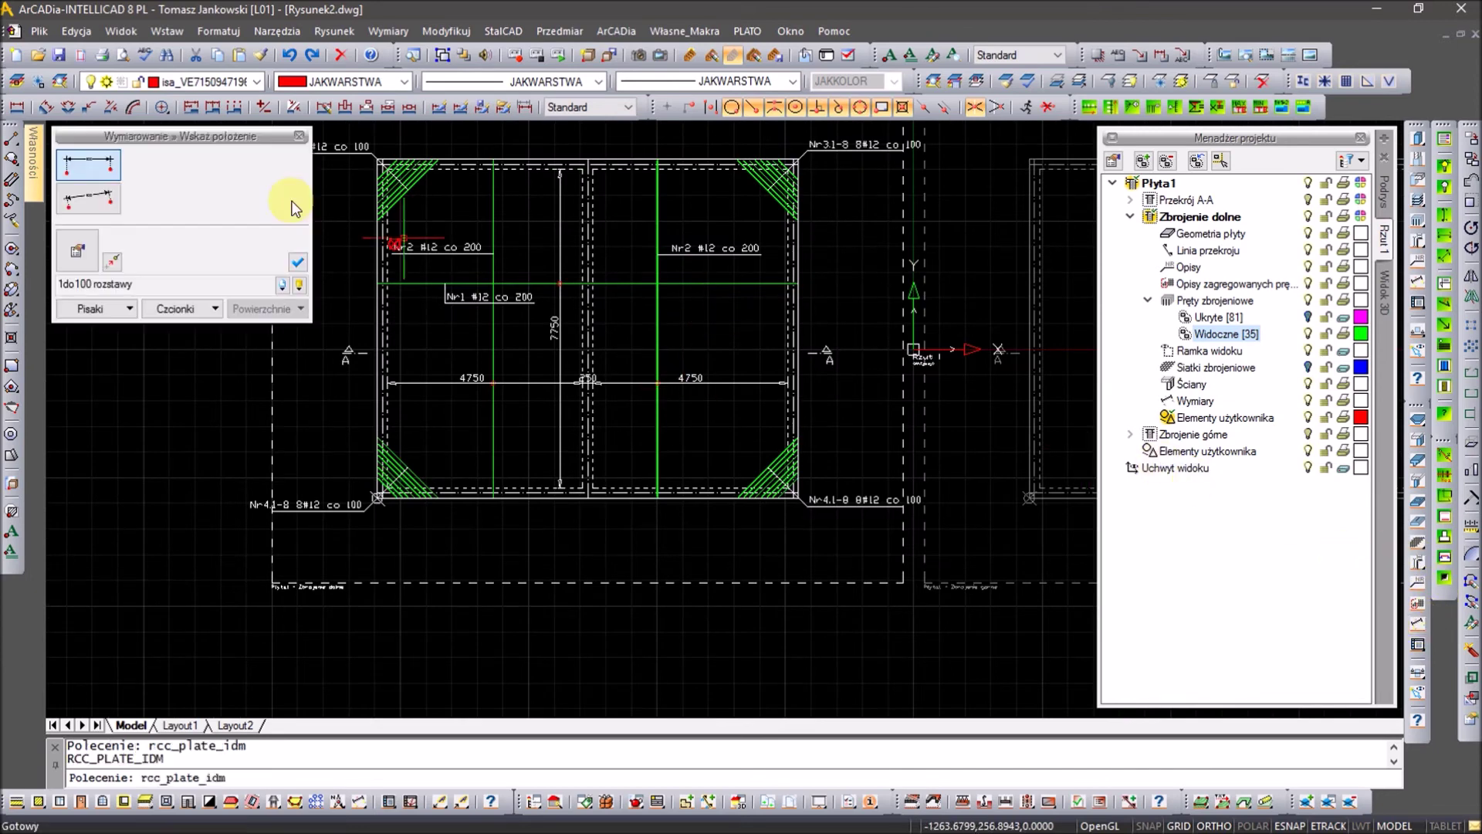
click(118, 195)
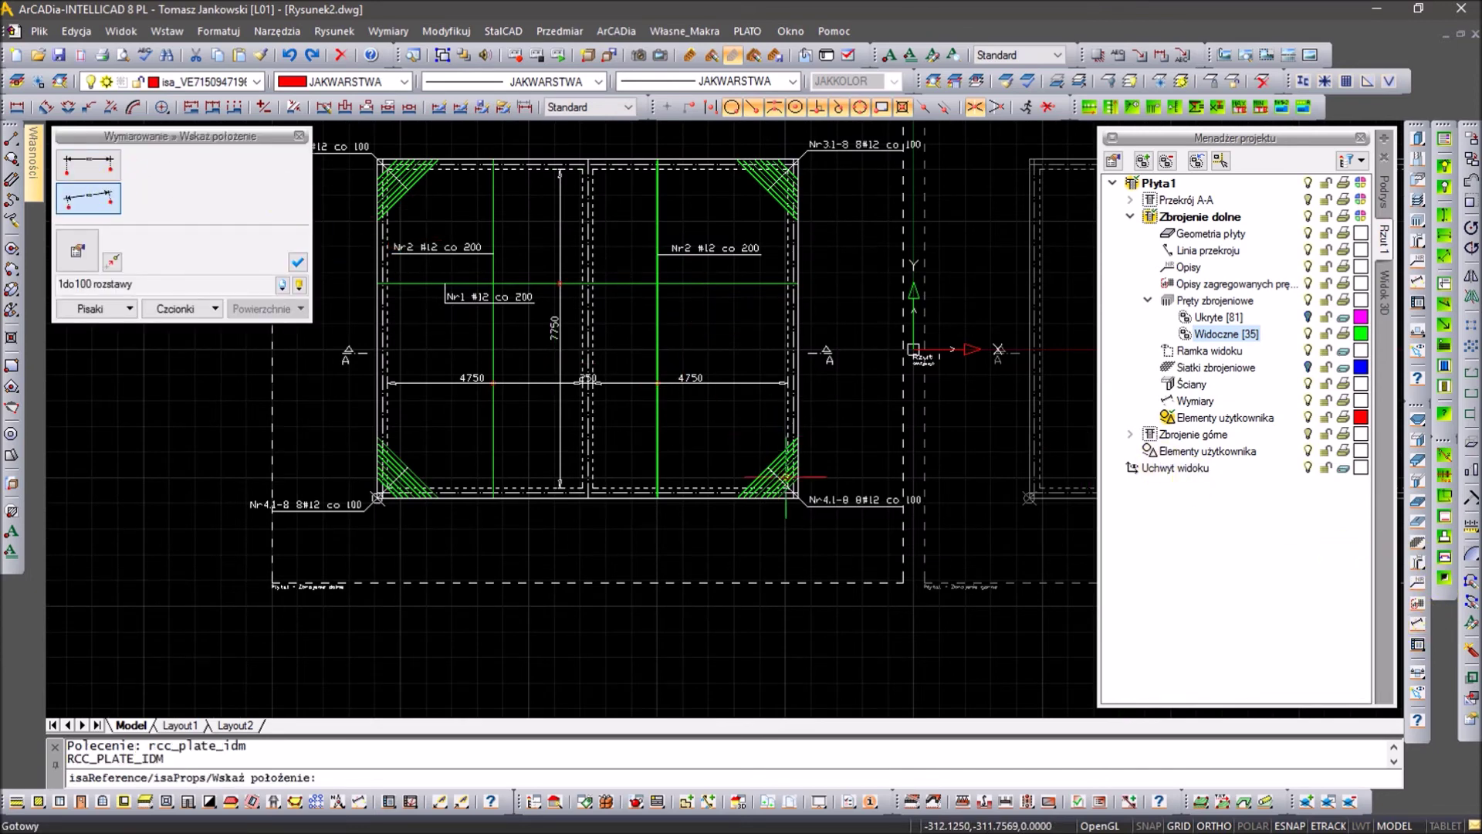
scroll(820, 503, up, 2)
scroll(688, 443, up, 2)
scroll(679, 418, up, 2)
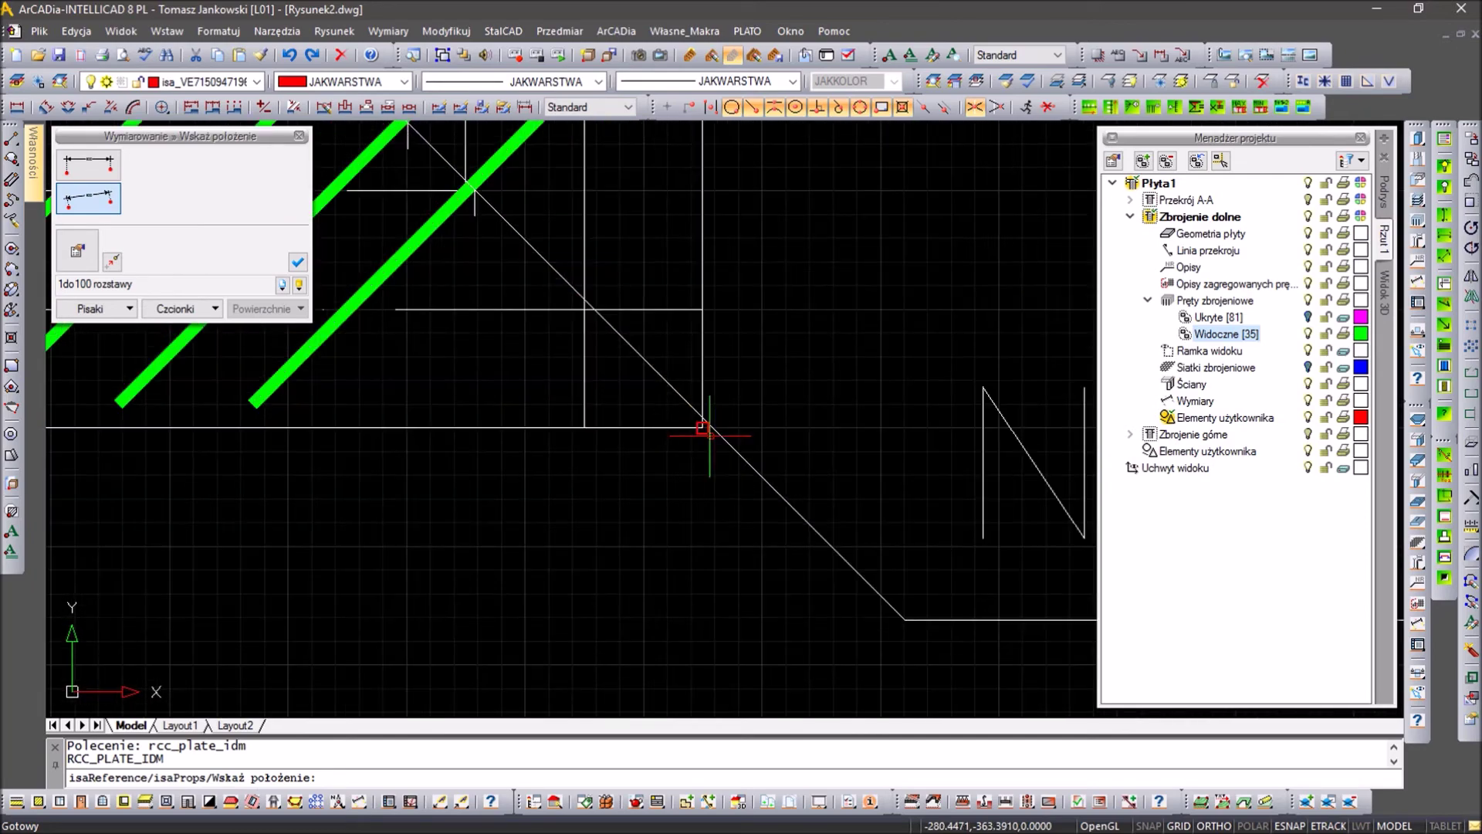
scroll(700, 427, down, 3)
click(497, 238)
scroll(440, 203, up, 1)
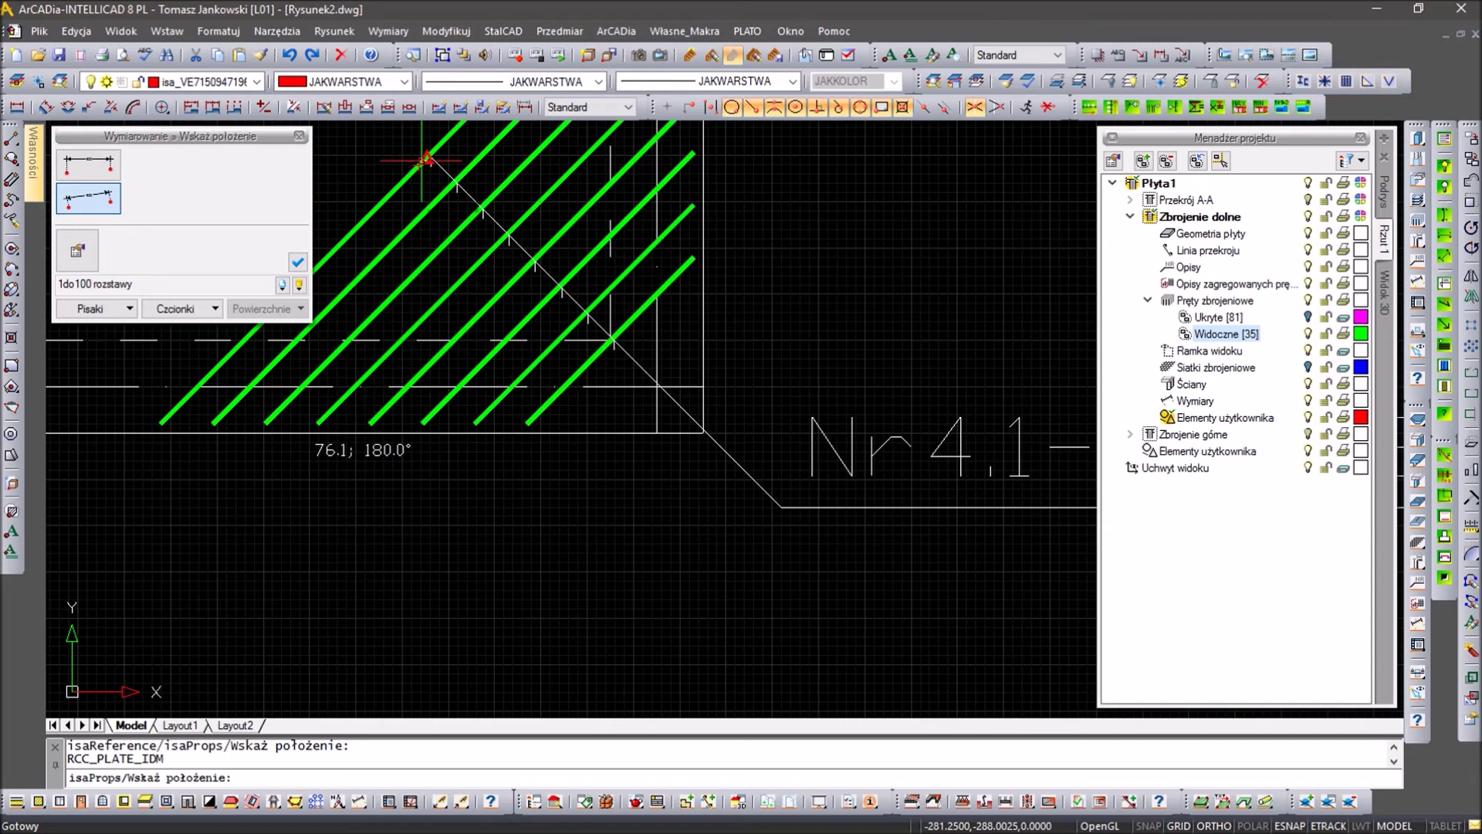
Step: Turn ORTHO off with F8 for diagonal measuring, then cancel the unfinished dimension
key(F8)
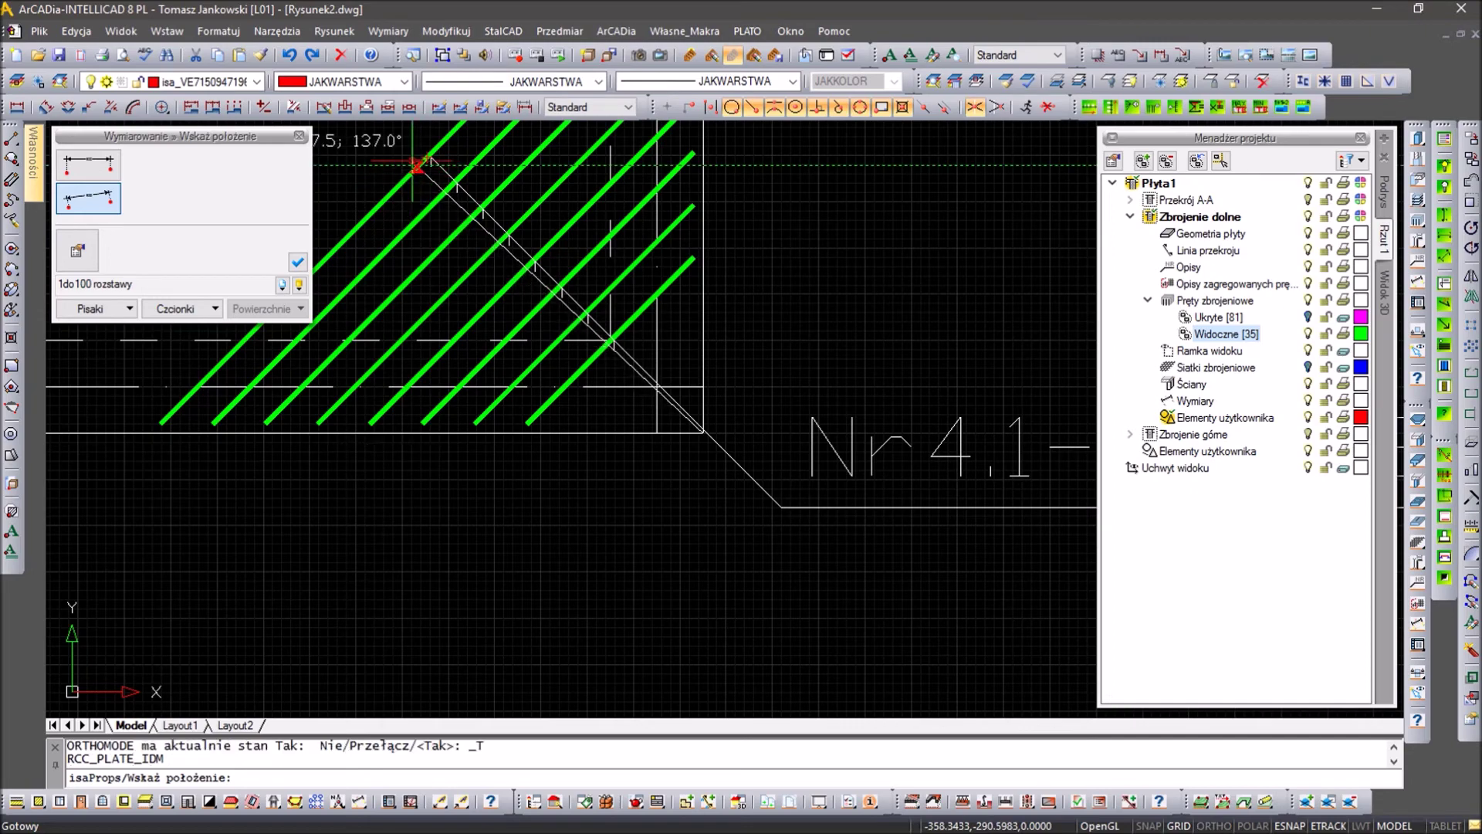
scroll(413, 161, up, 3)
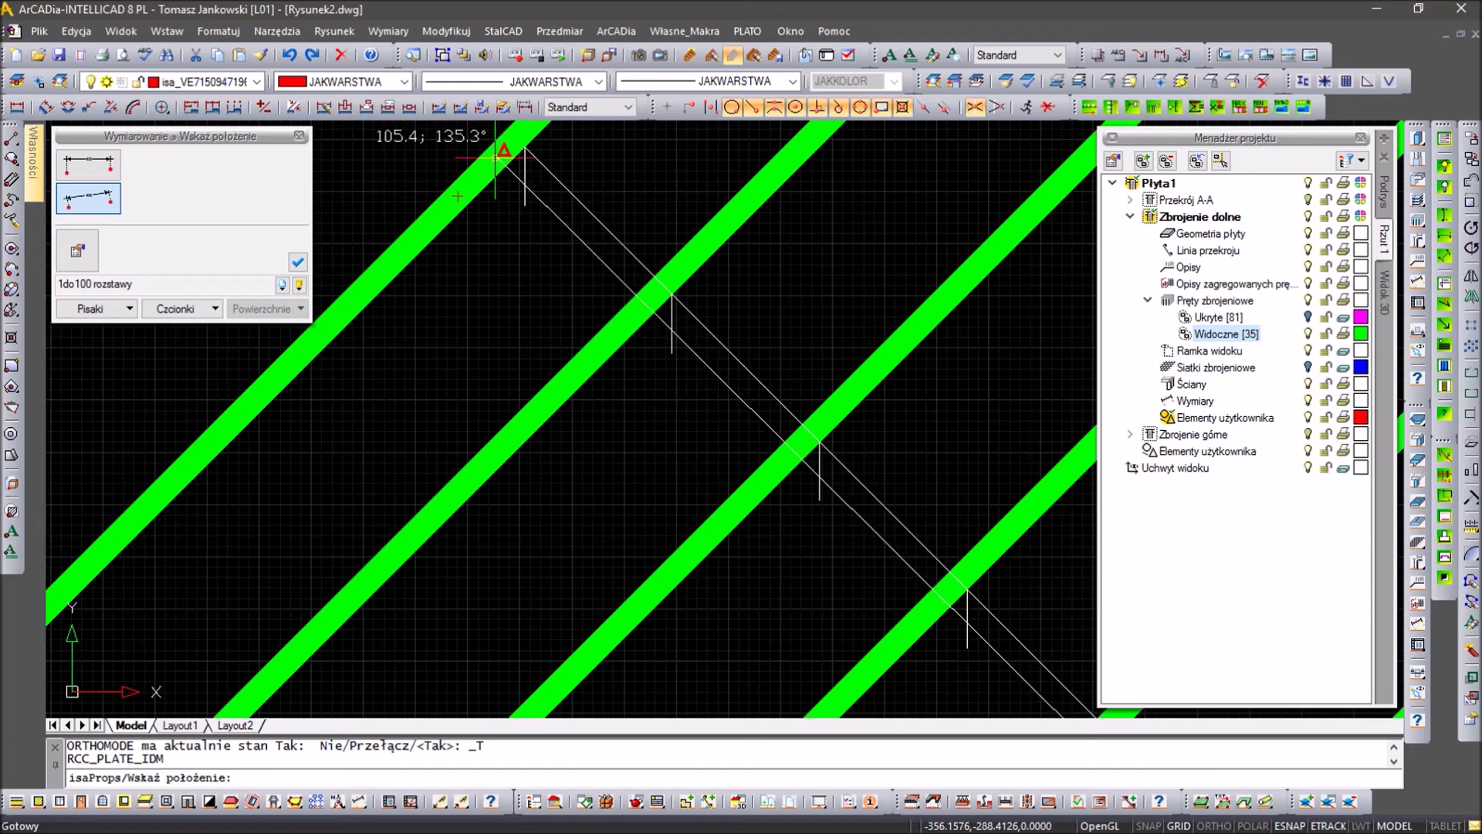
scroll(467, 175, down, 2)
key(Escape)
key(Escape)
scroll(471, 232, down, 3)
scroll(497, 254, up, 1)
scroll(496, 255, up, 2)
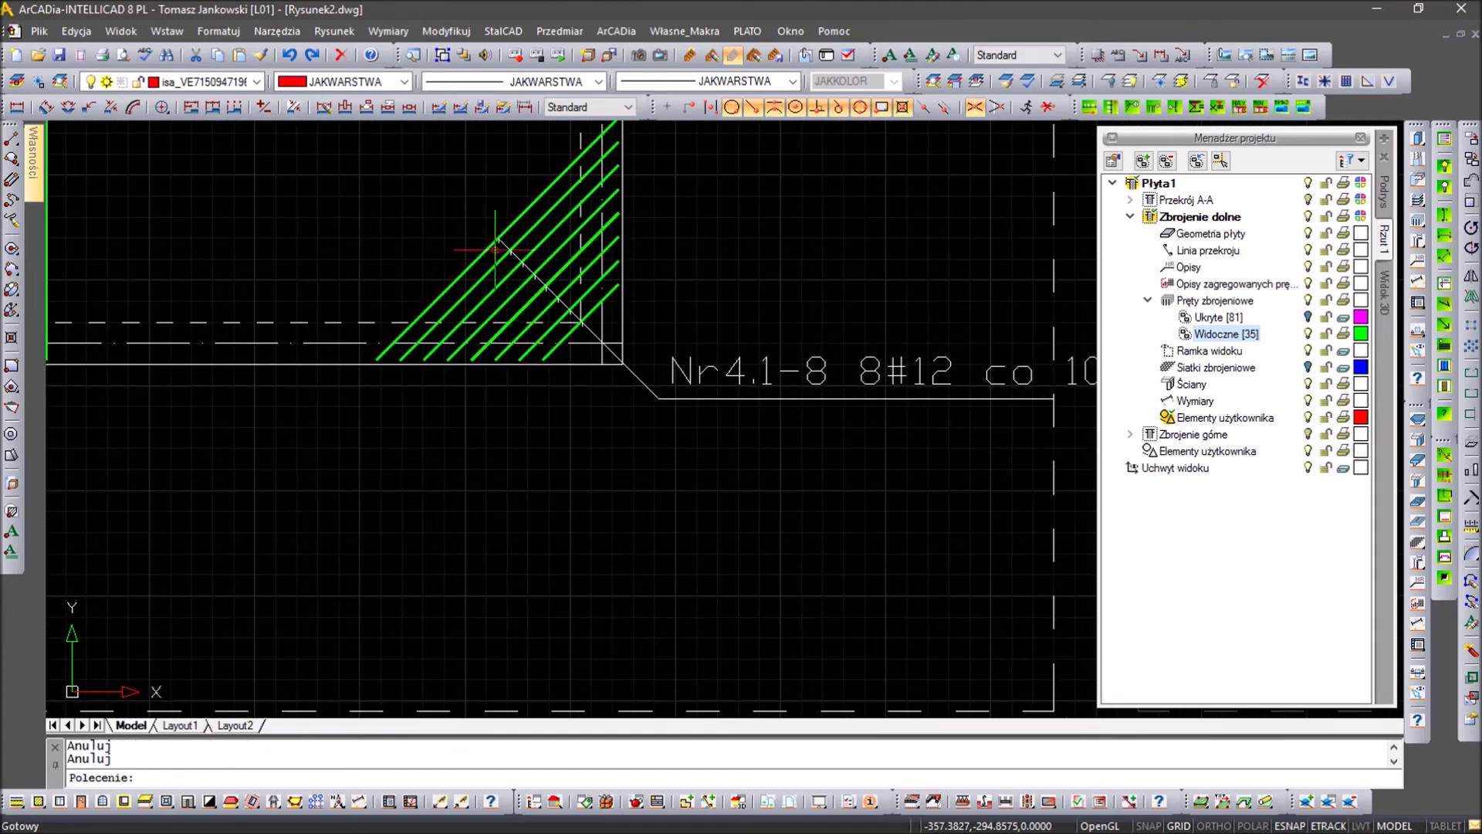
Step: Draw an XL construction line along the corner mesh's diagonal hatch edge
text(xl)
key(Return)
click(537, 199)
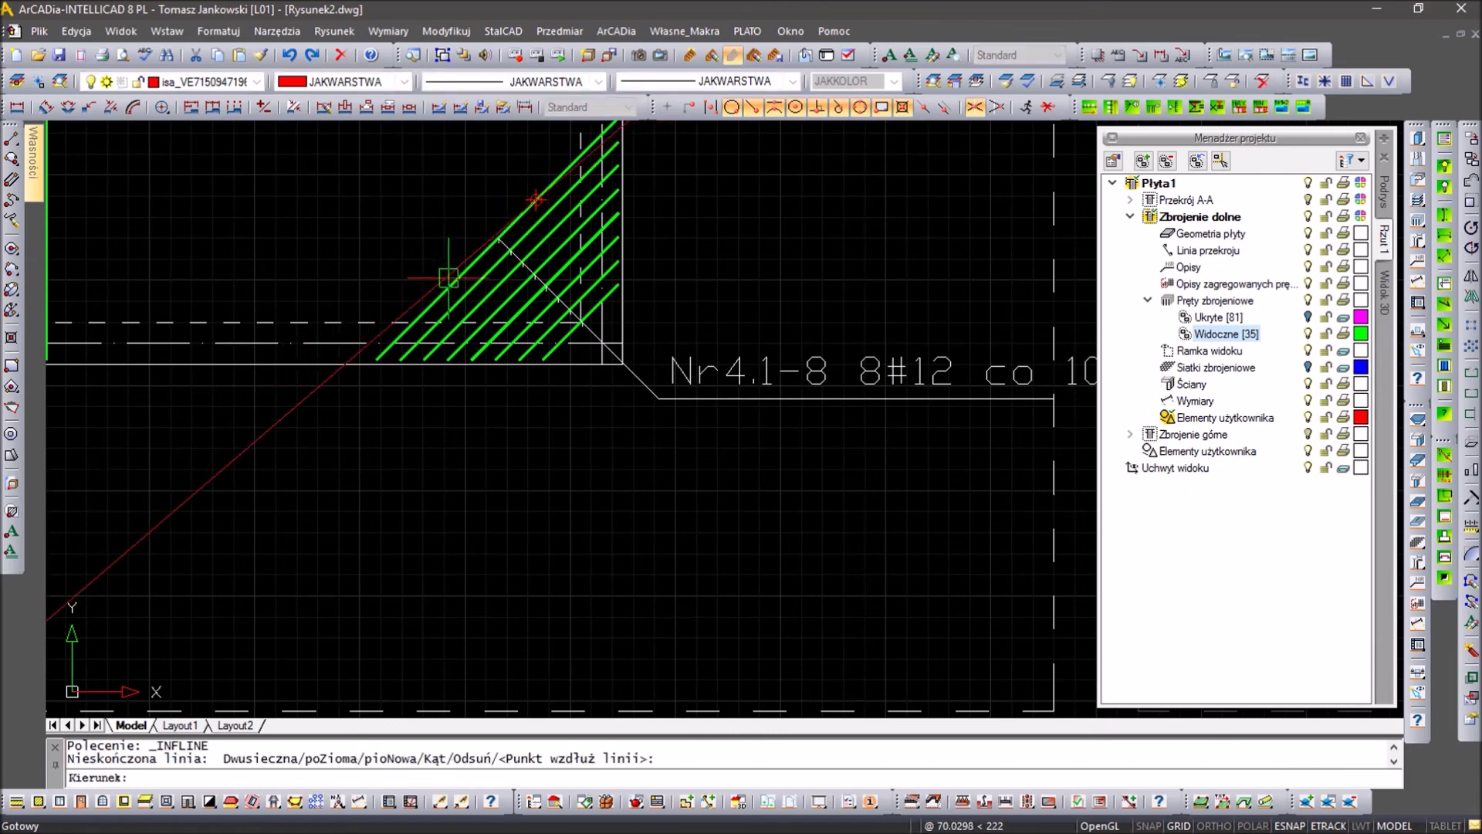
click(443, 291)
key(Escape)
Step: Copy the diagonal construction line so it passes through the slab corner
text(co)
key(Return)
click(320, 415)
key(Return)
click(319, 415)
scroll(629, 358, up, 2)
scroll(669, 365, up, 1)
click(671, 360)
key(Escape)
scroll(664, 363, down, 2)
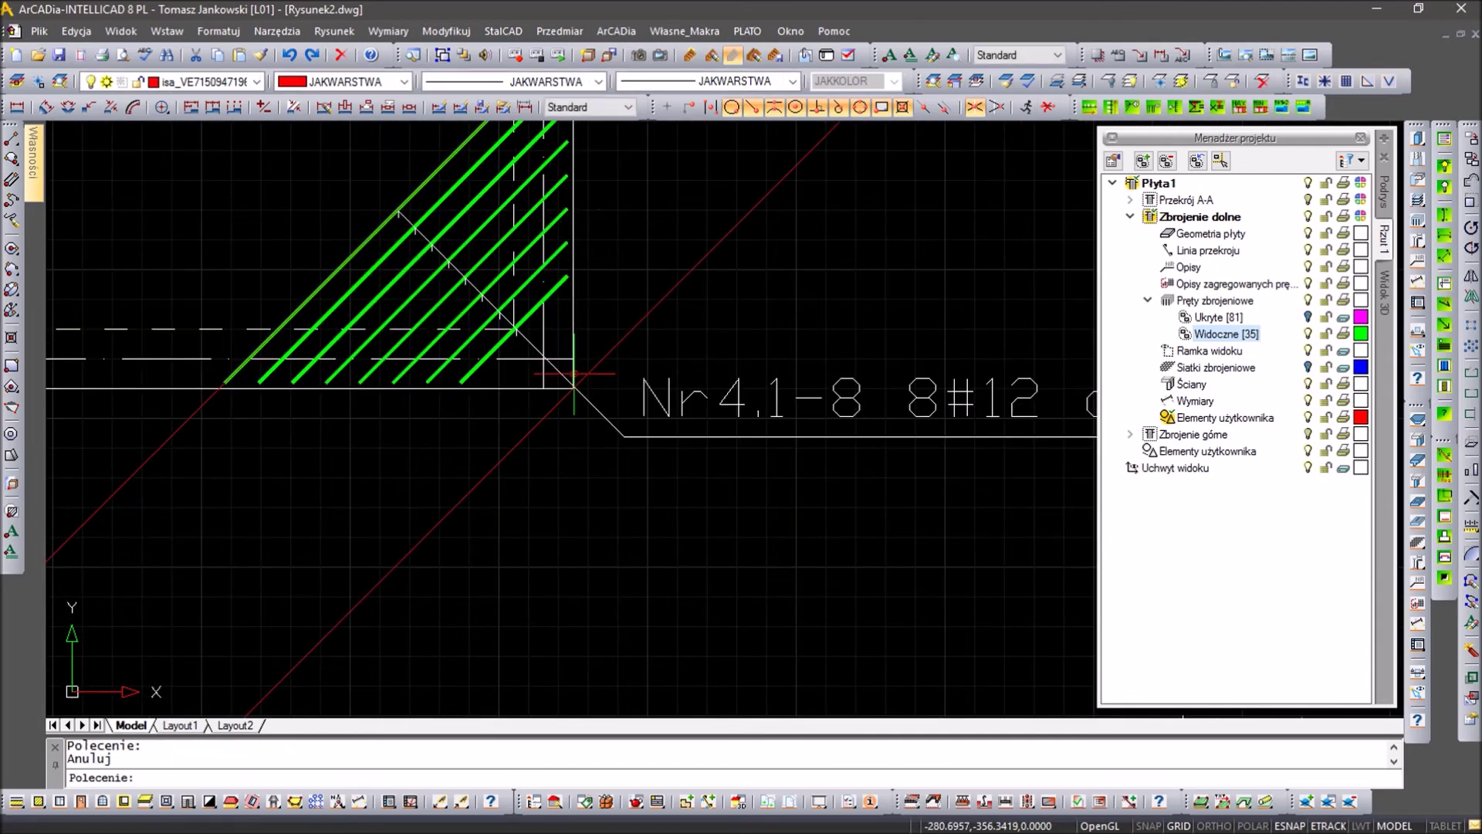
scroll(629, 289, down, 1)
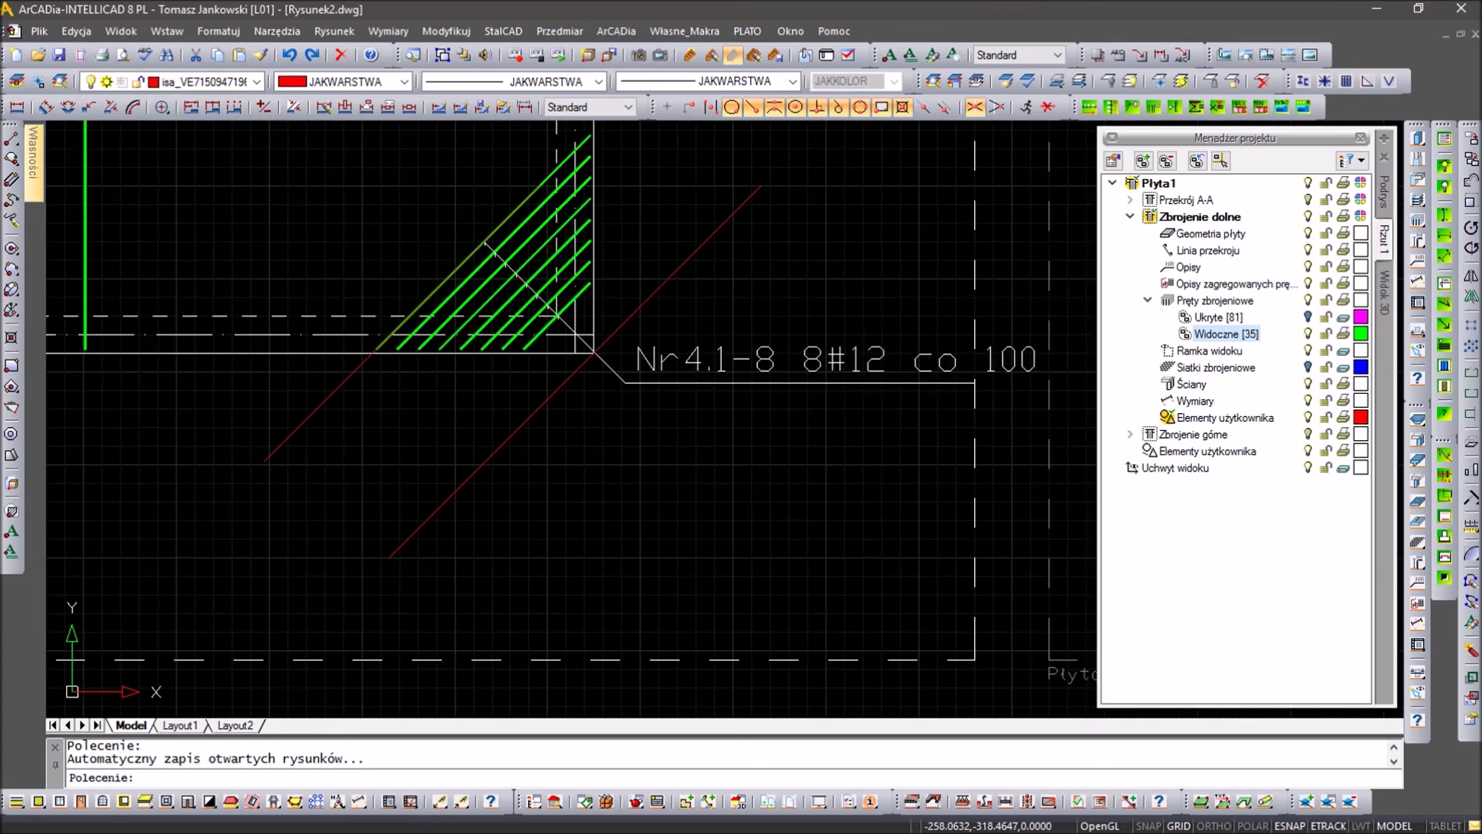
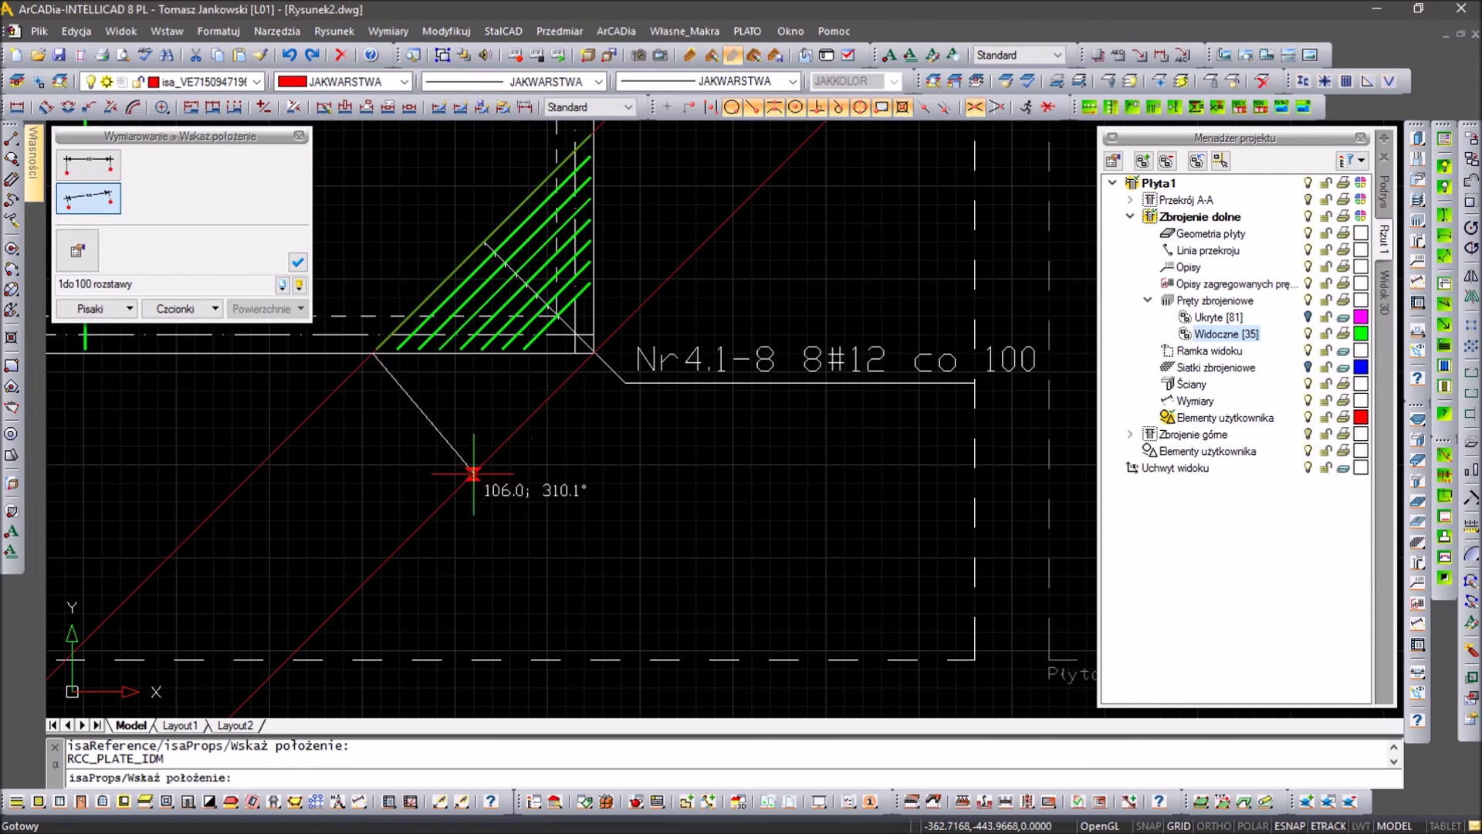
Step: Place the 1054 aligned dimension across the Nr4.1-8 corner bars
click(480, 467)
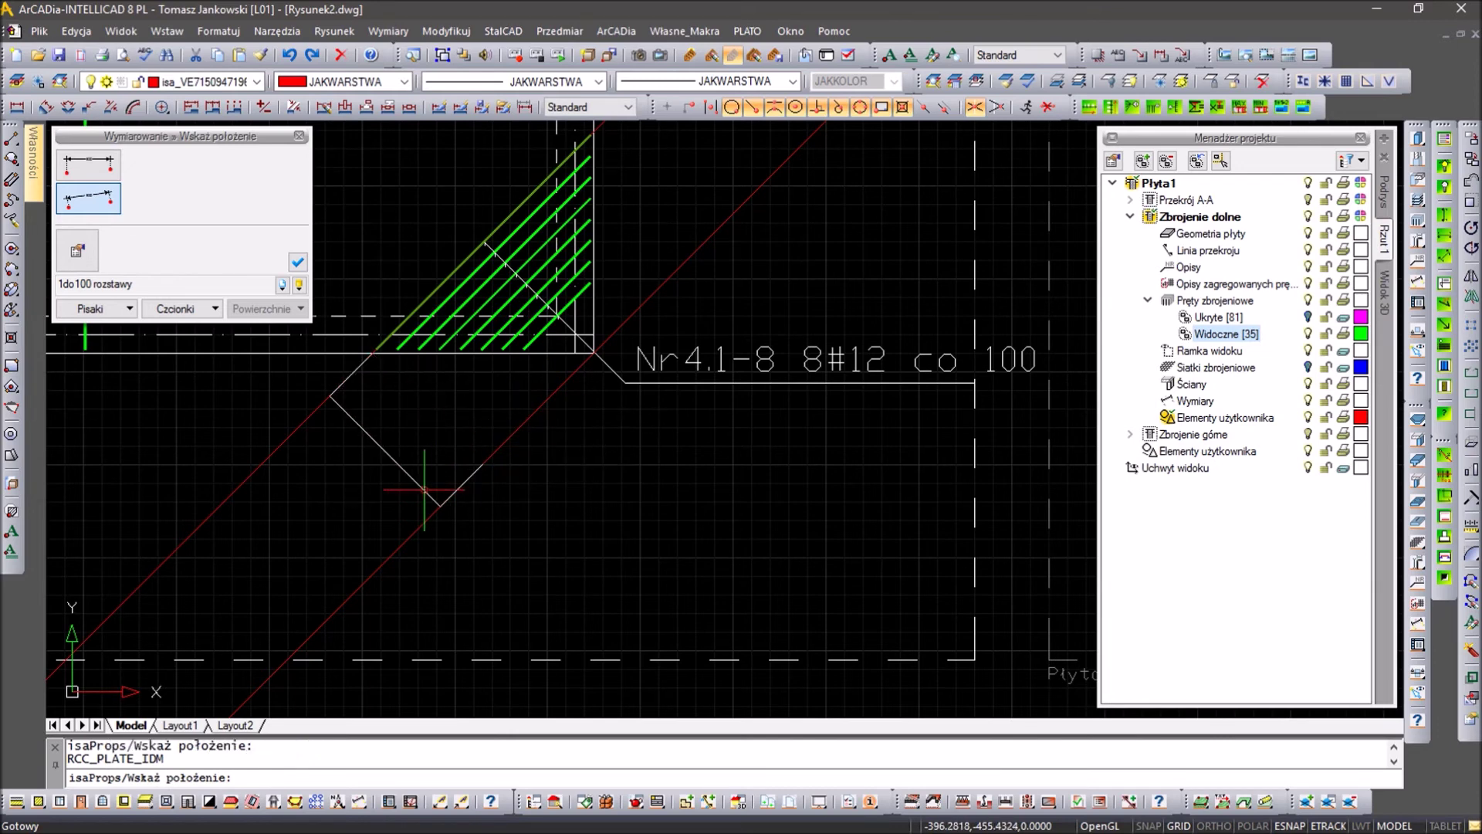
click(424, 489)
scroll(507, 391, down, 4)
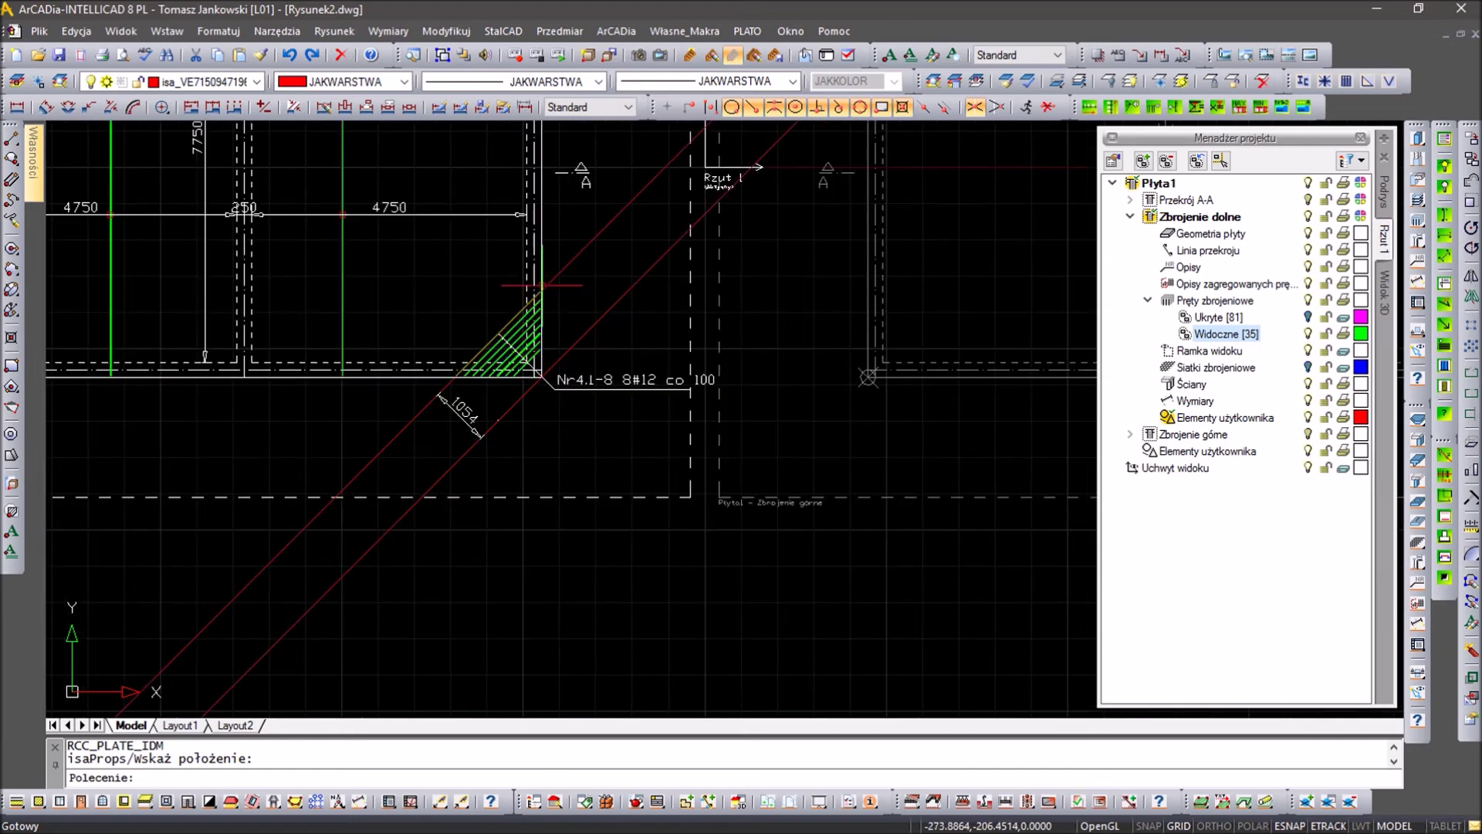
Step: Delete the red construction lines around the bottom-left corner
middle_drag(635, 345, 619, 463)
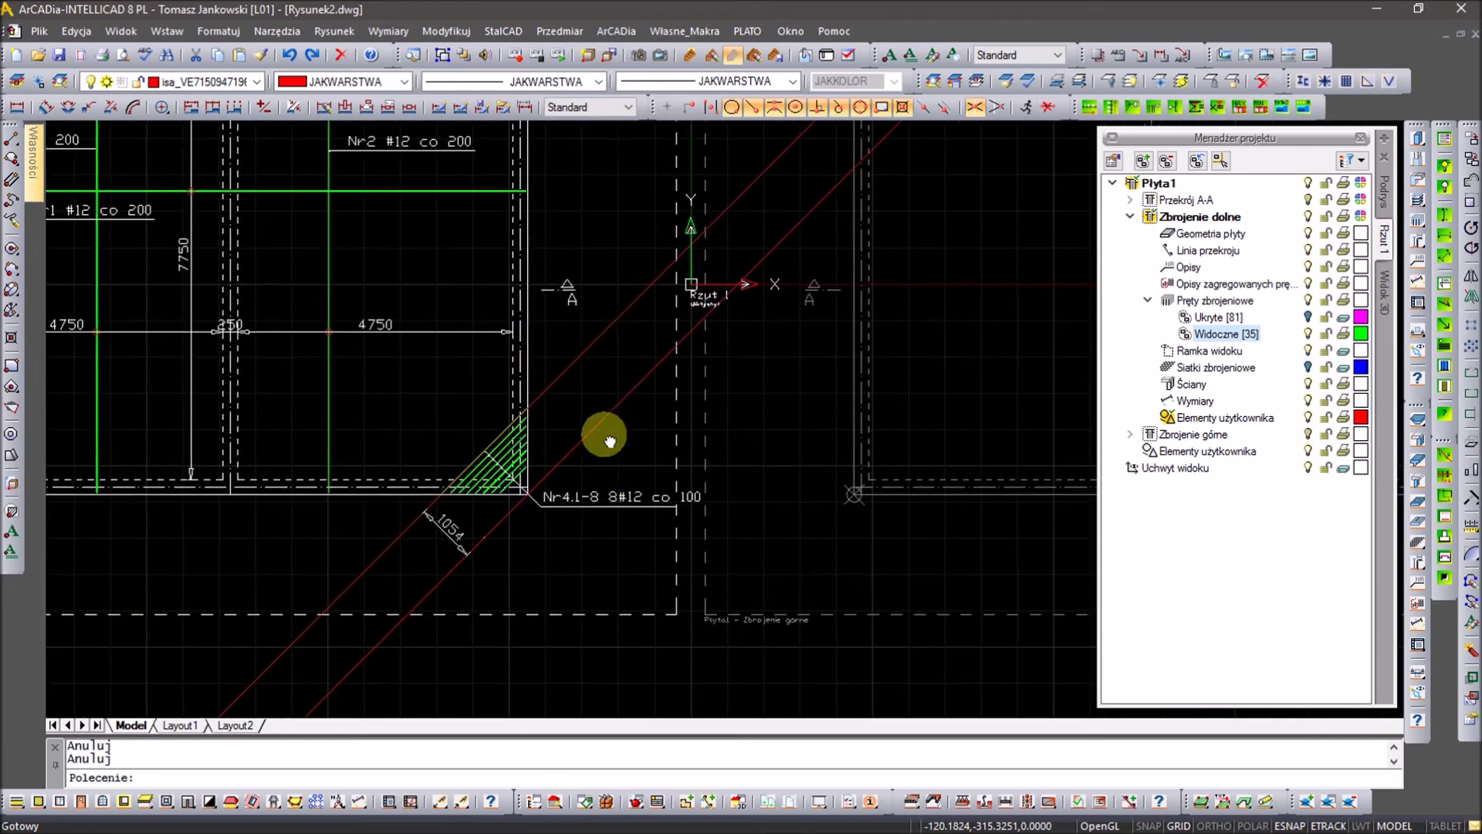
click(620, 426)
click(564, 330)
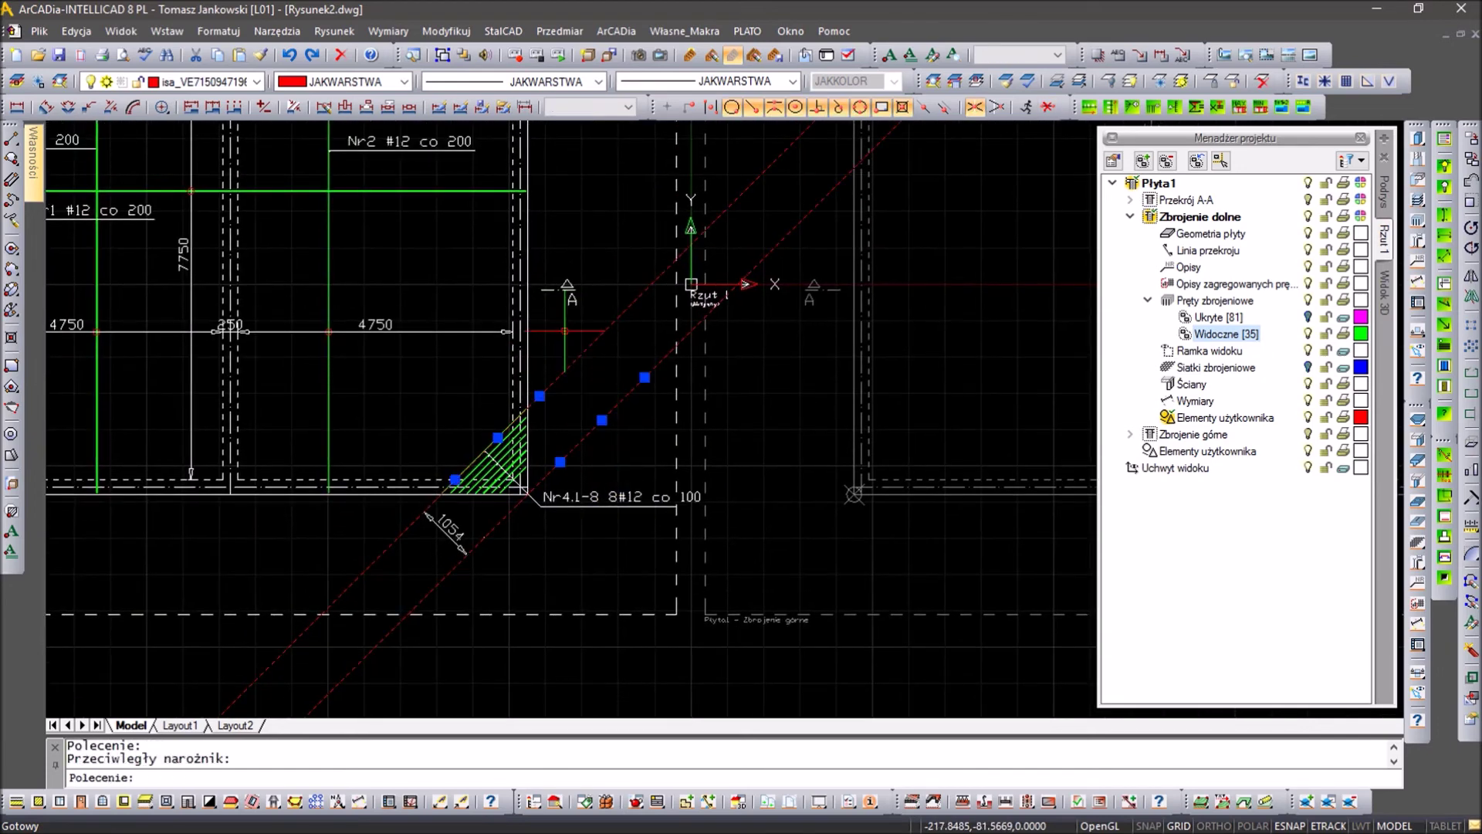
key(Delete)
scroll(599, 281, up, 3)
scroll(599, 281, up, 2)
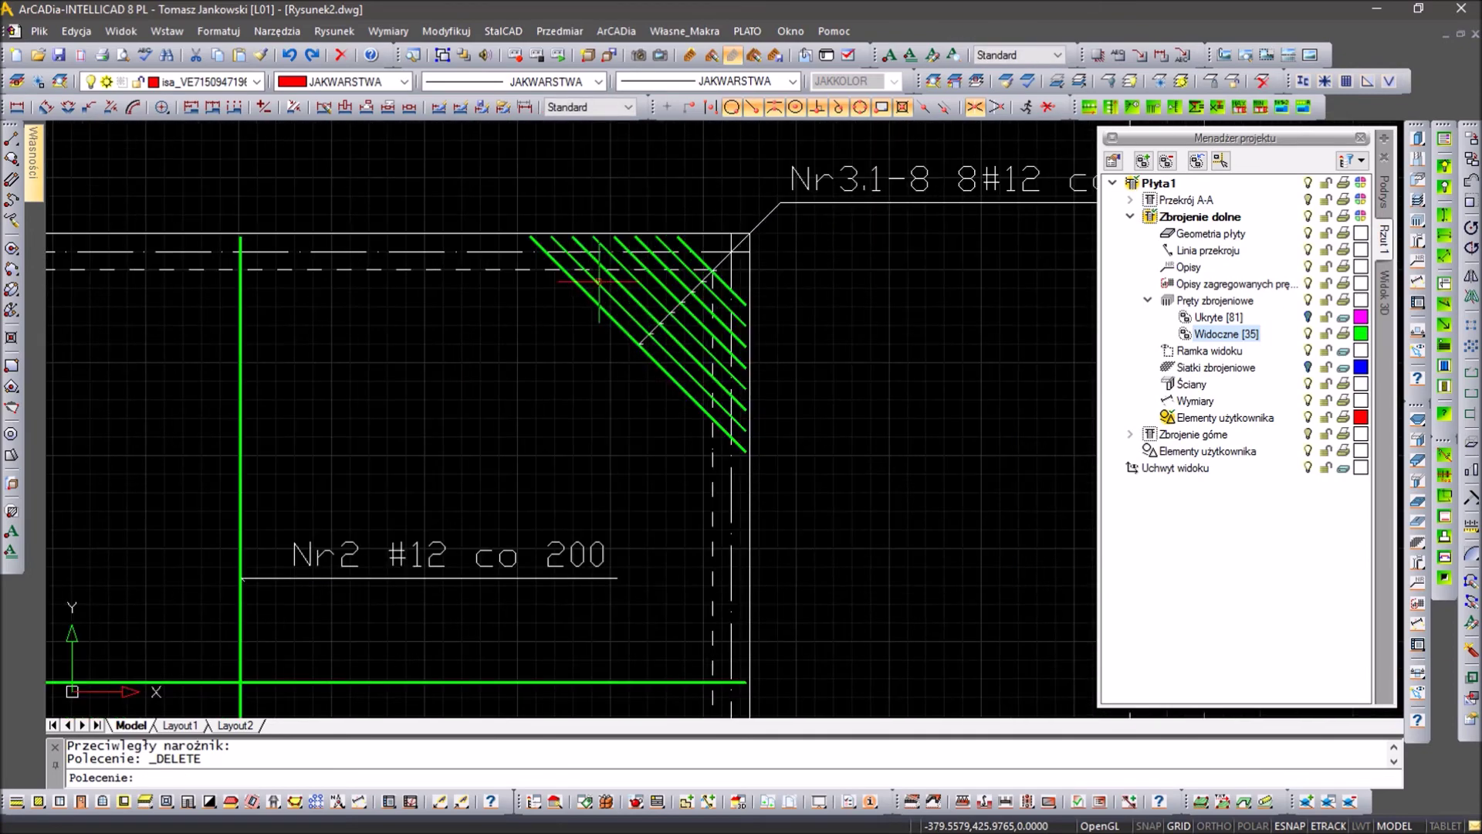
Step: Start an infinite construction line (XL) at the Nr3.1-8 bar corner
text(xl)
key(Return)
click(578, 285)
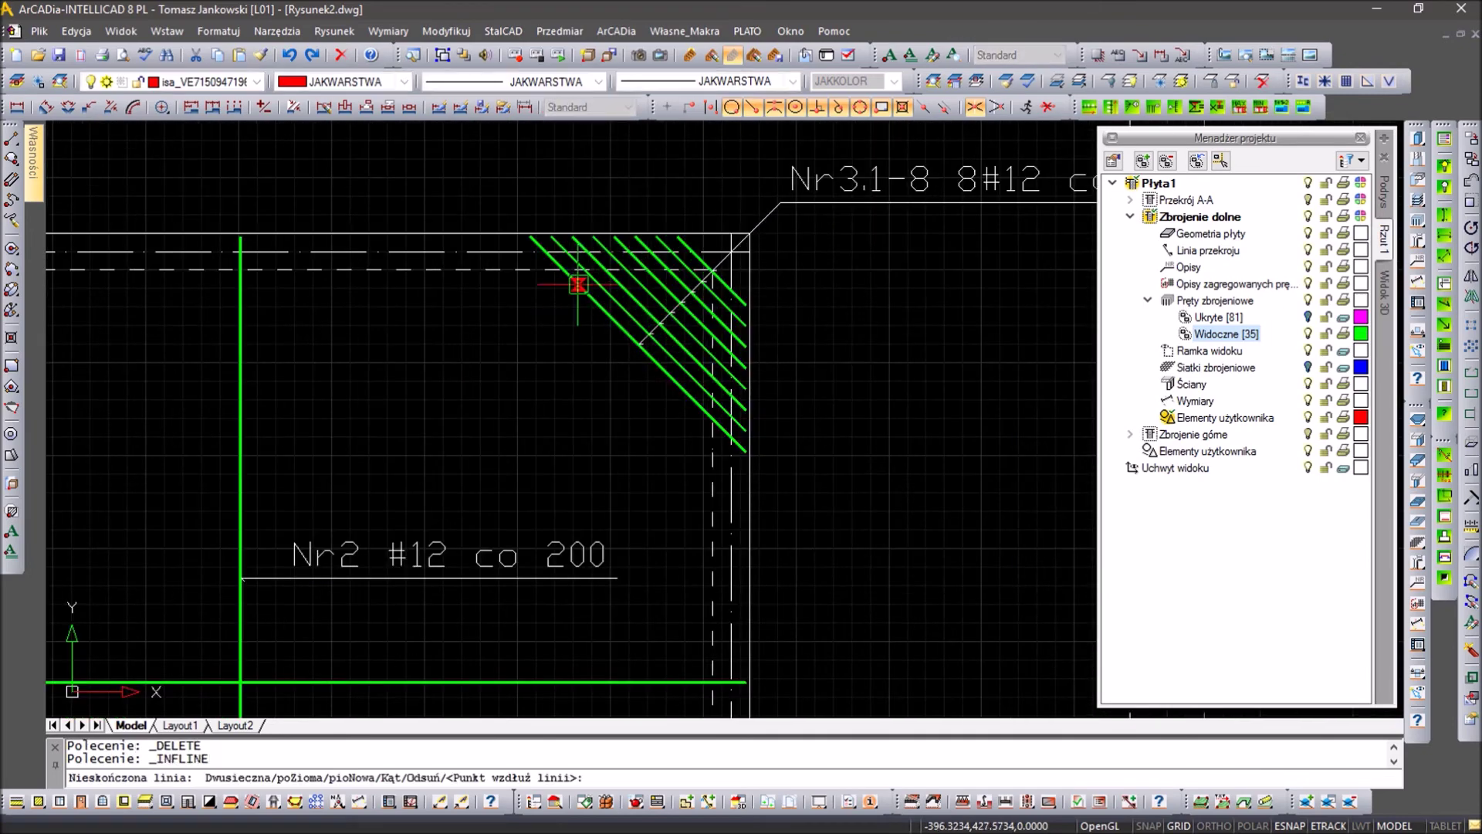
Step: Draw a 45° construction line at the Nr3.1-8 corner and copy it parallel to the leader corner
click(676, 382)
key(Escape)
text(co)
key(Return)
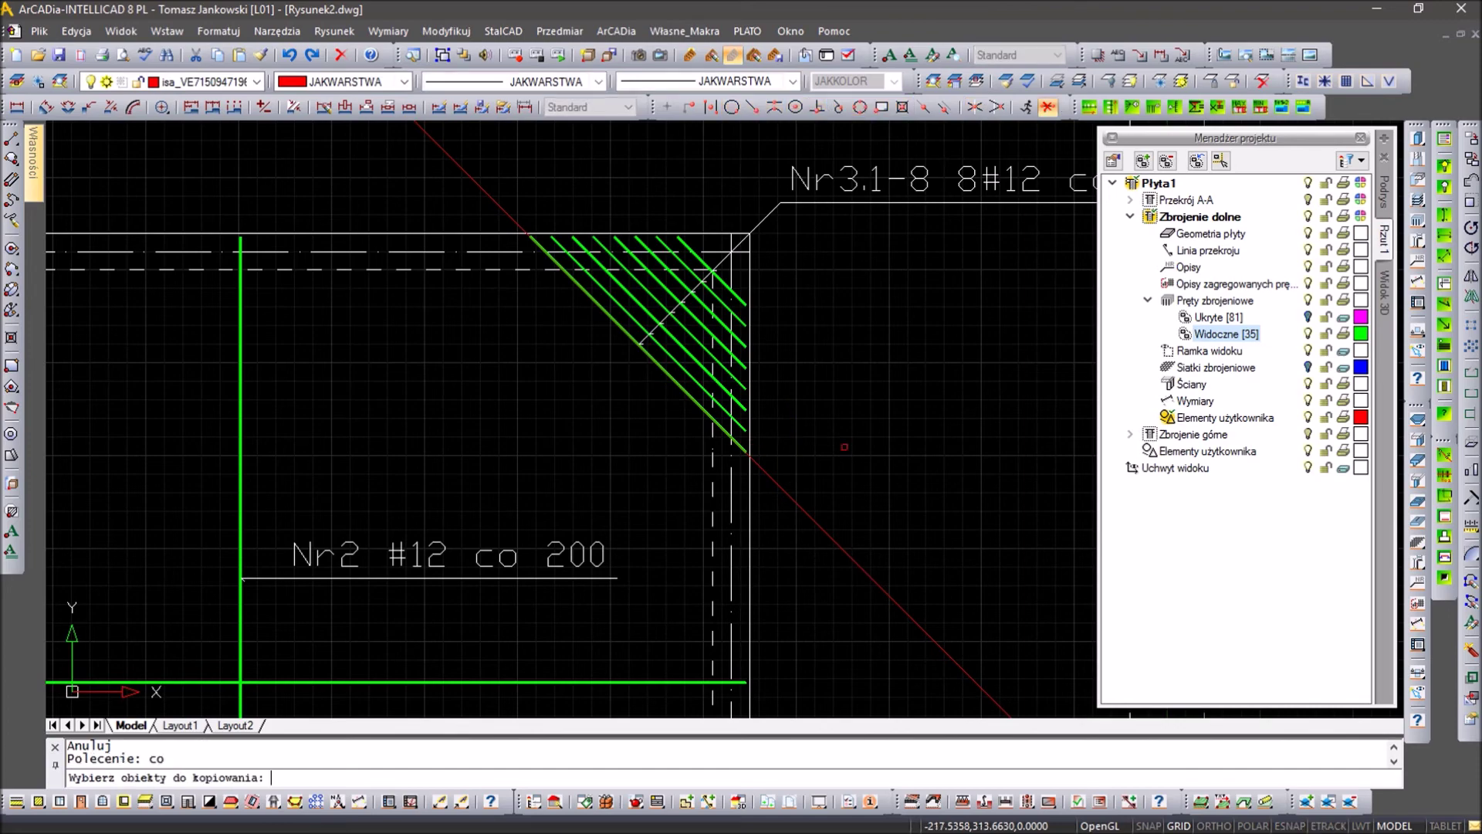
click(795, 503)
key(Return)
click(792, 501)
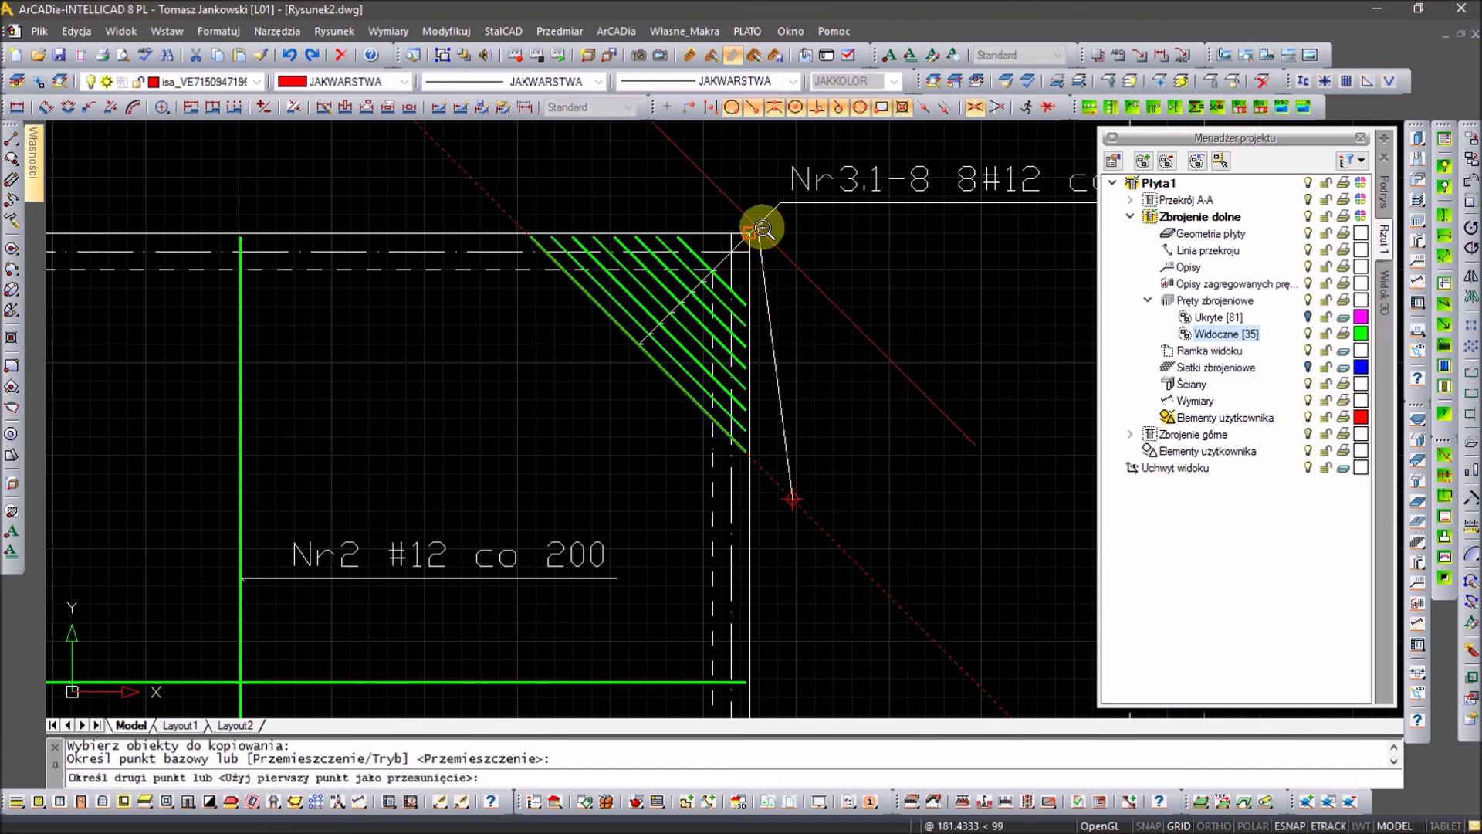
scroll(762, 229, up, 5)
scroll(440, 463, up, 3)
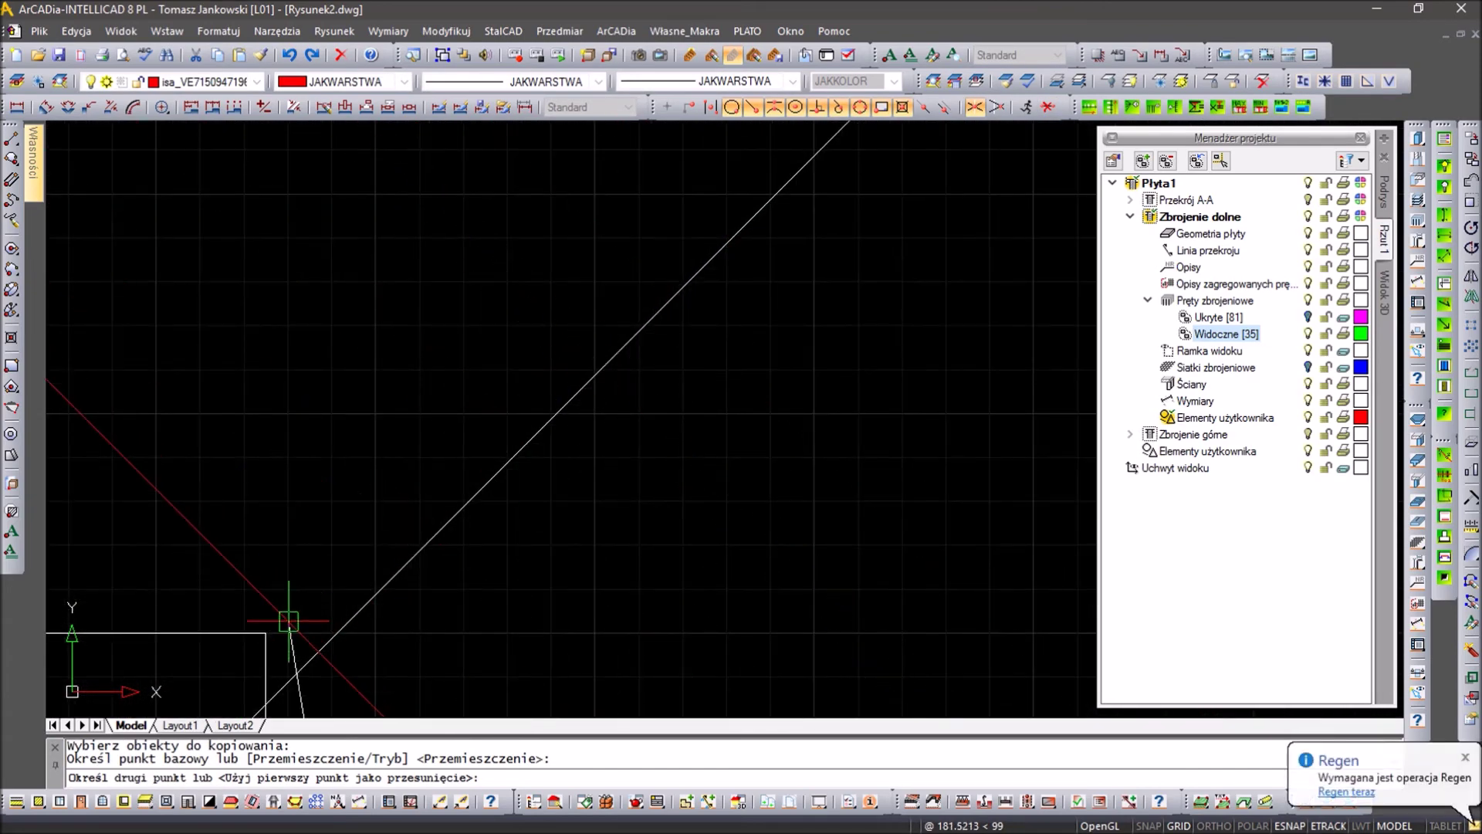
key(Escape)
scroll(388, 467, down, 4)
scroll(540, 199, down, 3)
scroll(476, 291, down, 2)
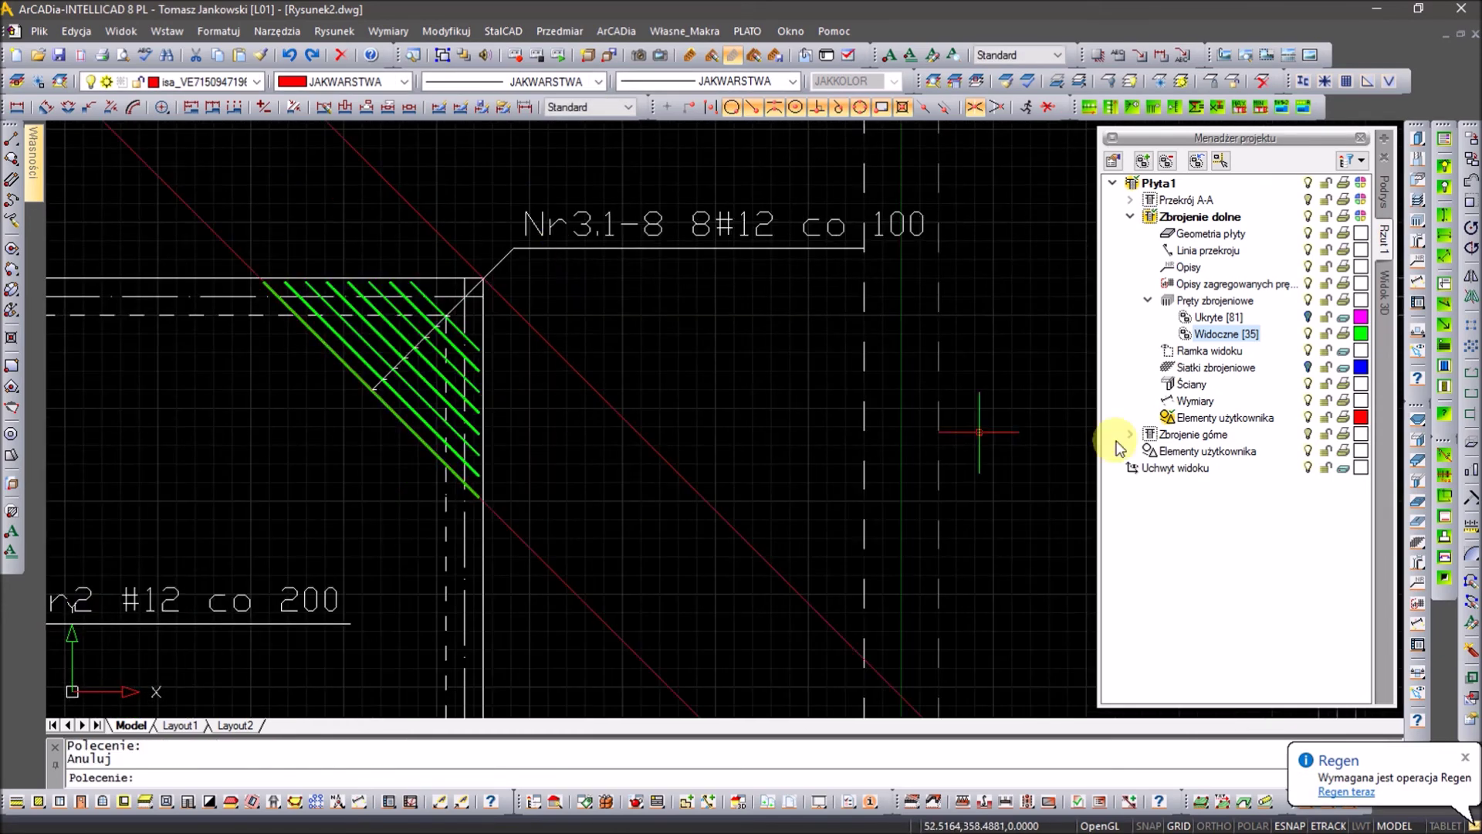
Step: Add an aligned 1061 plate dimension from the bar corner to the outer construction line
click(1418, 623)
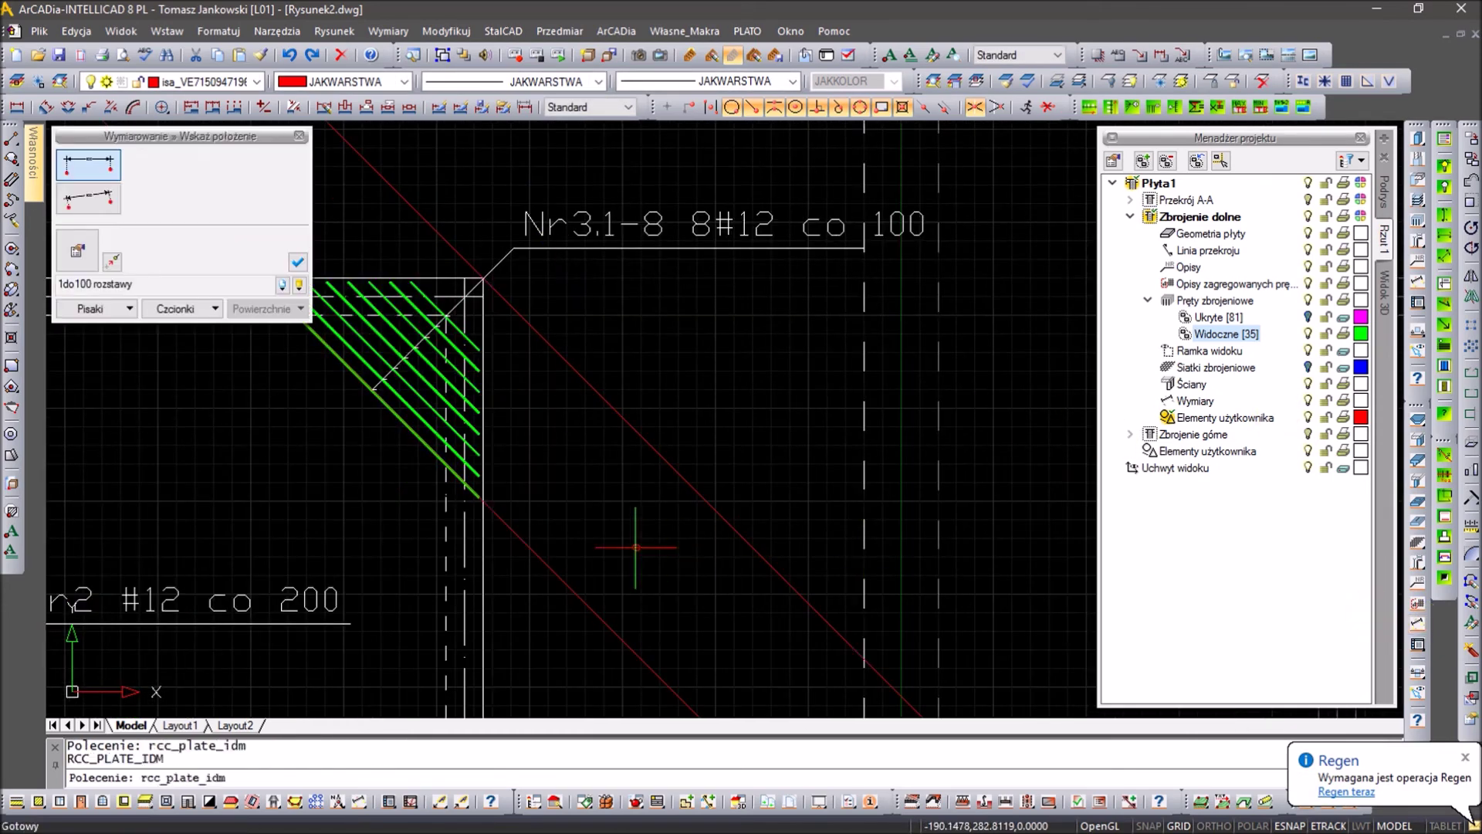
scroll(500, 521, up, 2)
click(476, 490)
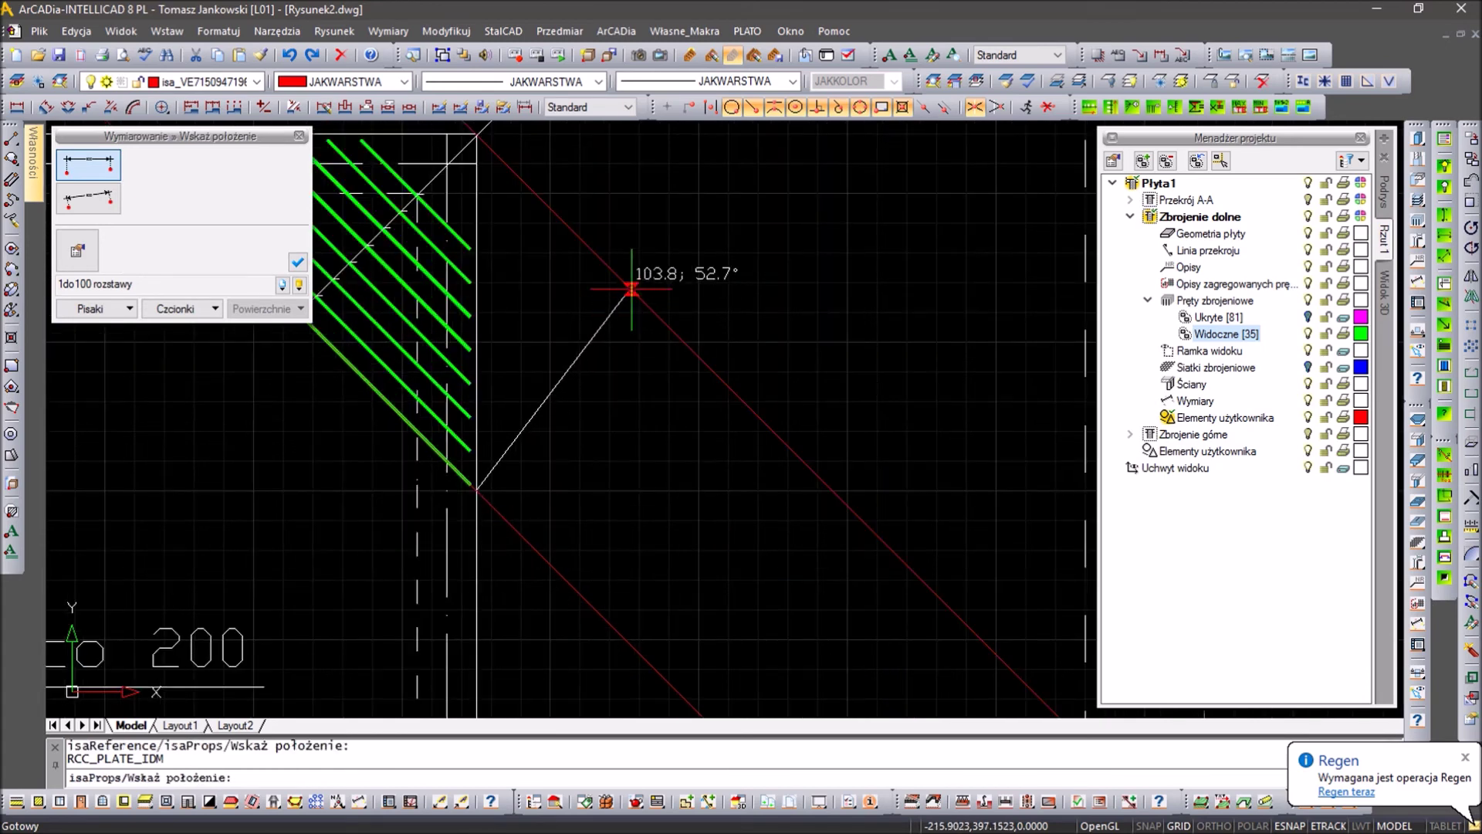
click(658, 316)
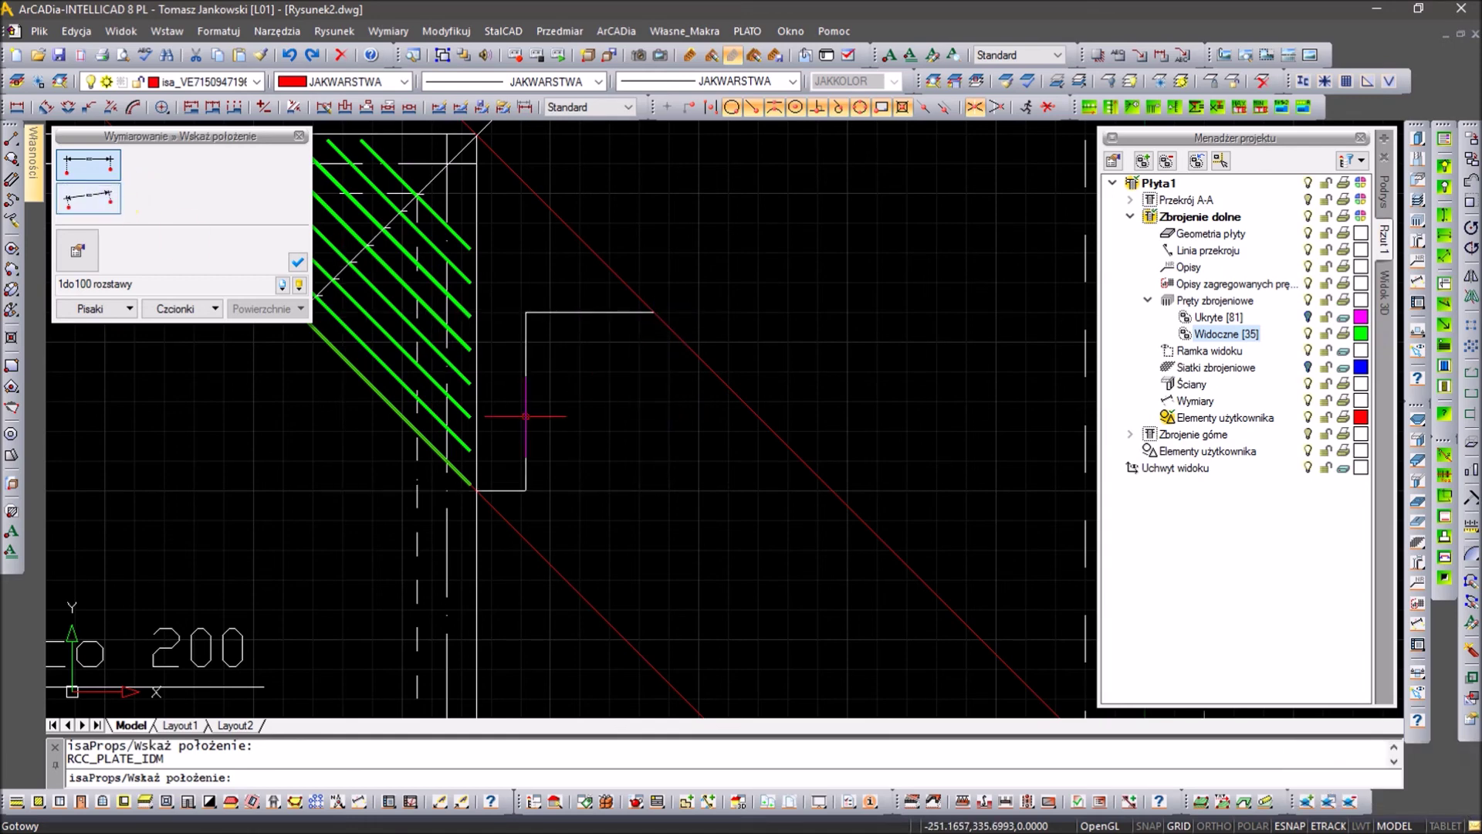
click(106, 203)
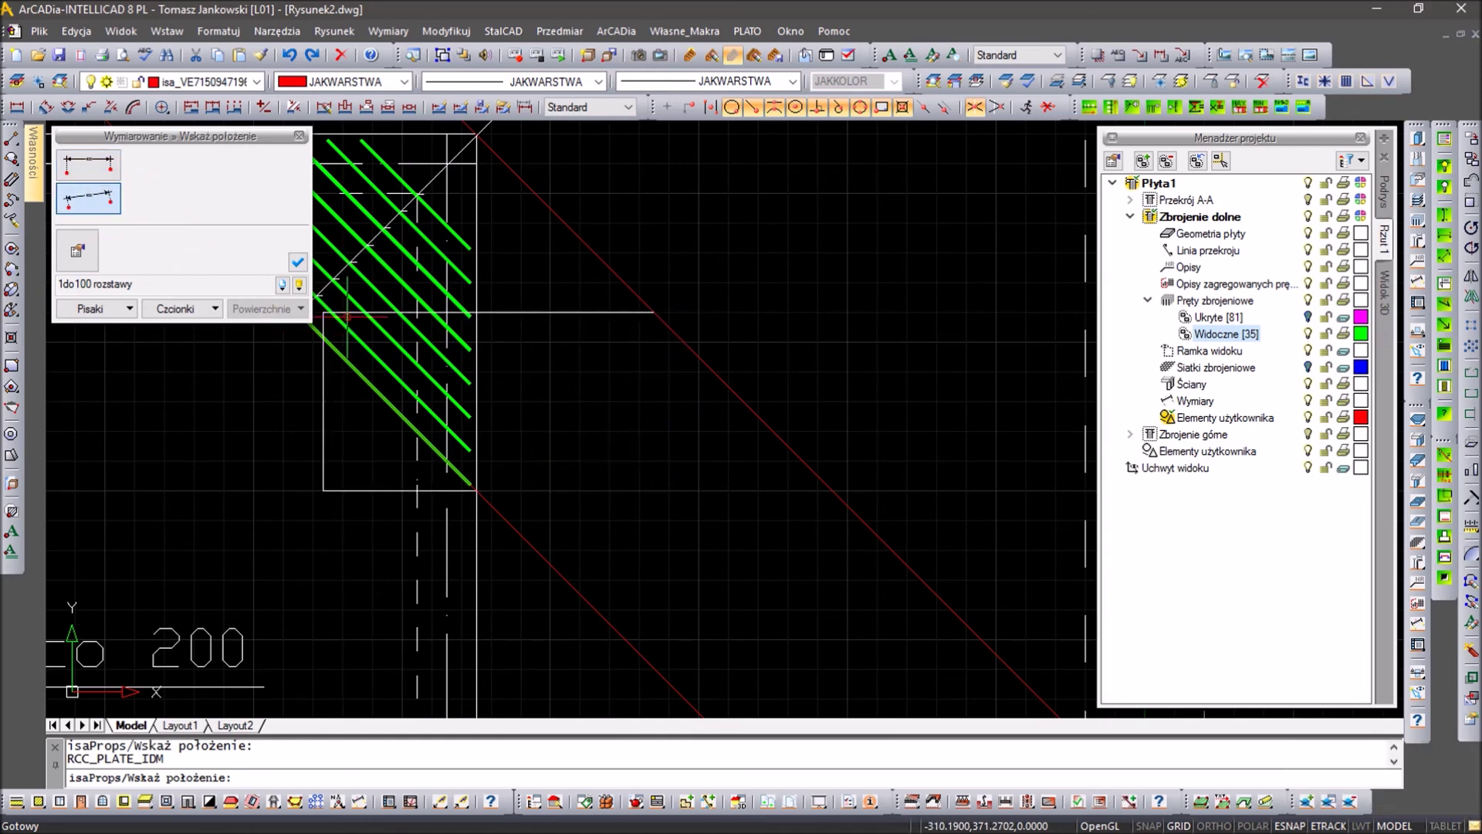
click(555, 442)
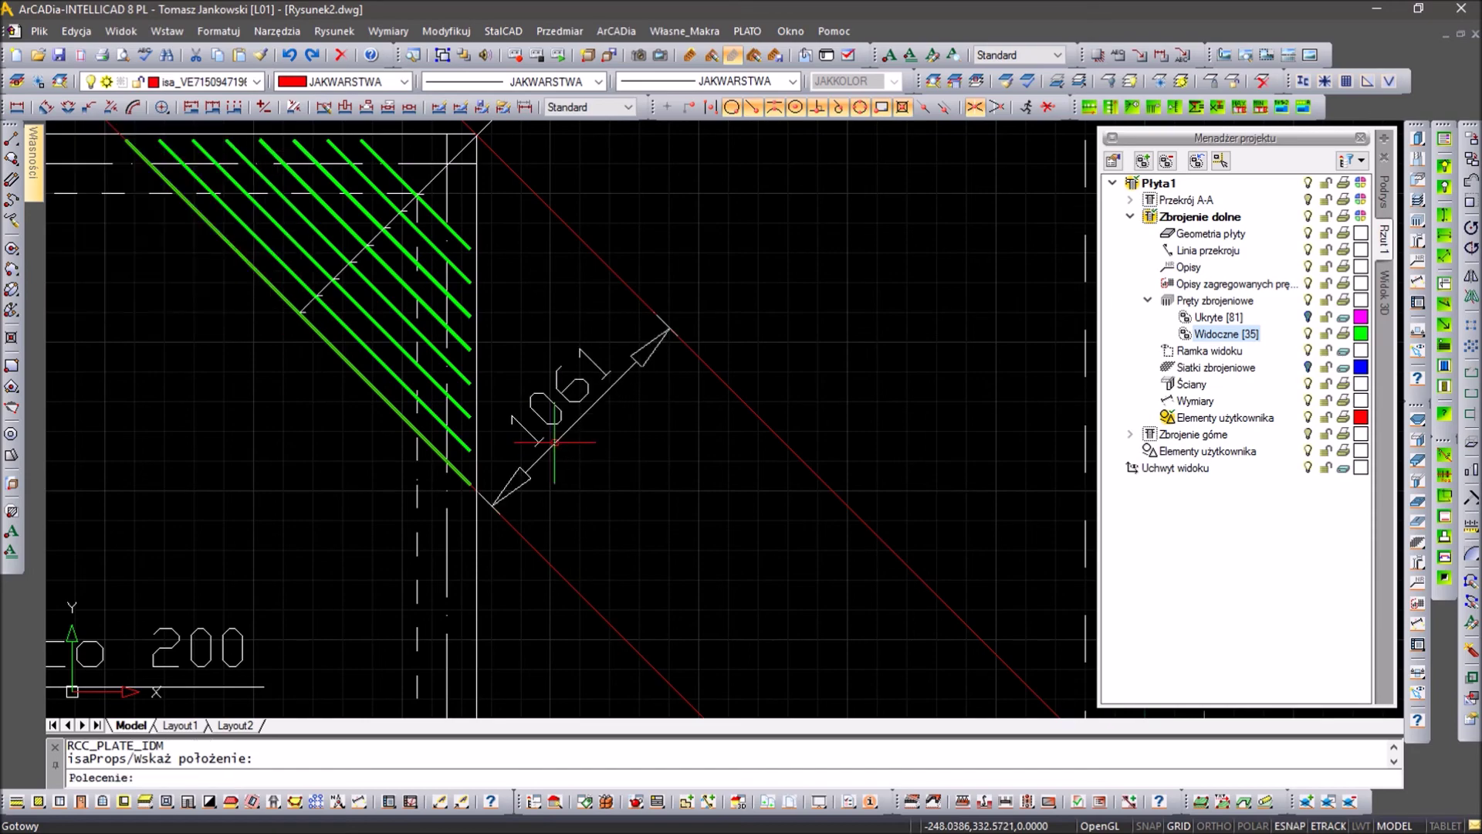
scroll(618, 401, down, 5)
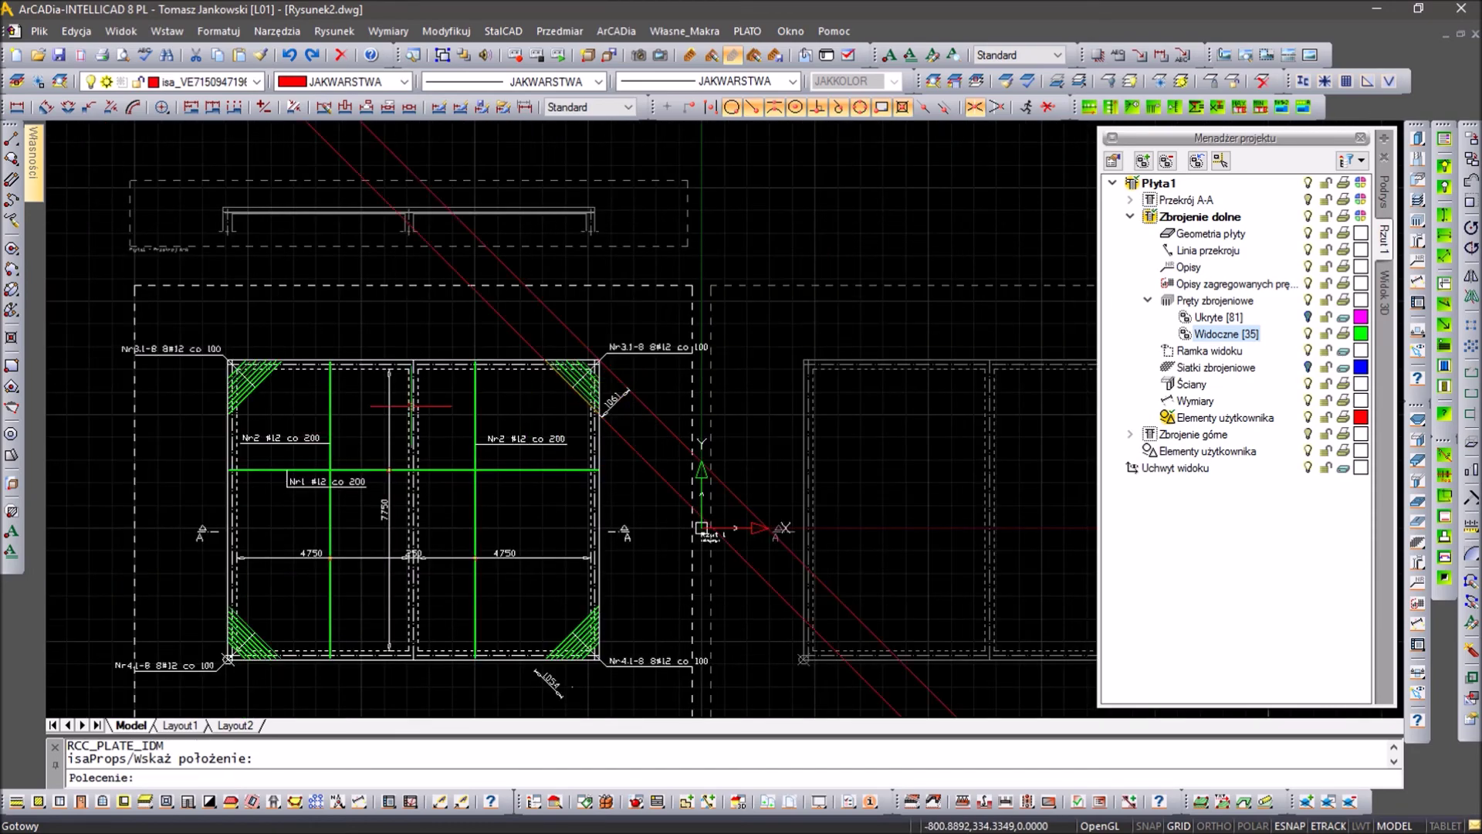
scroll(604, 356, up, 5)
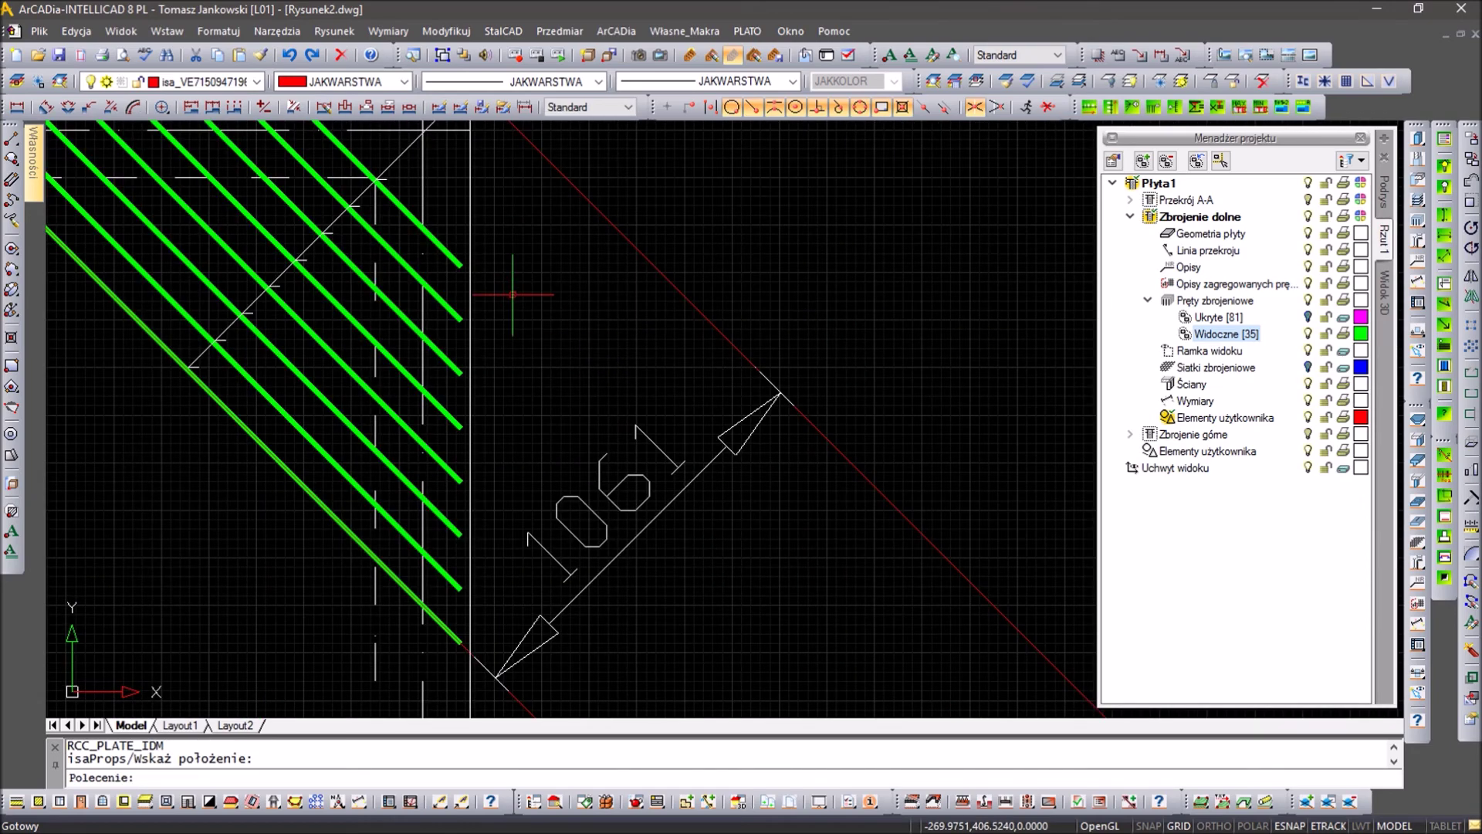
scroll(513, 294, down, 3)
Step: Bring the top-left hatched corner into view and start an infinite construction line
middle_drag(331, 371, 728, 398)
scroll(728, 397, down, 2)
scroll(429, 327, up, 4)
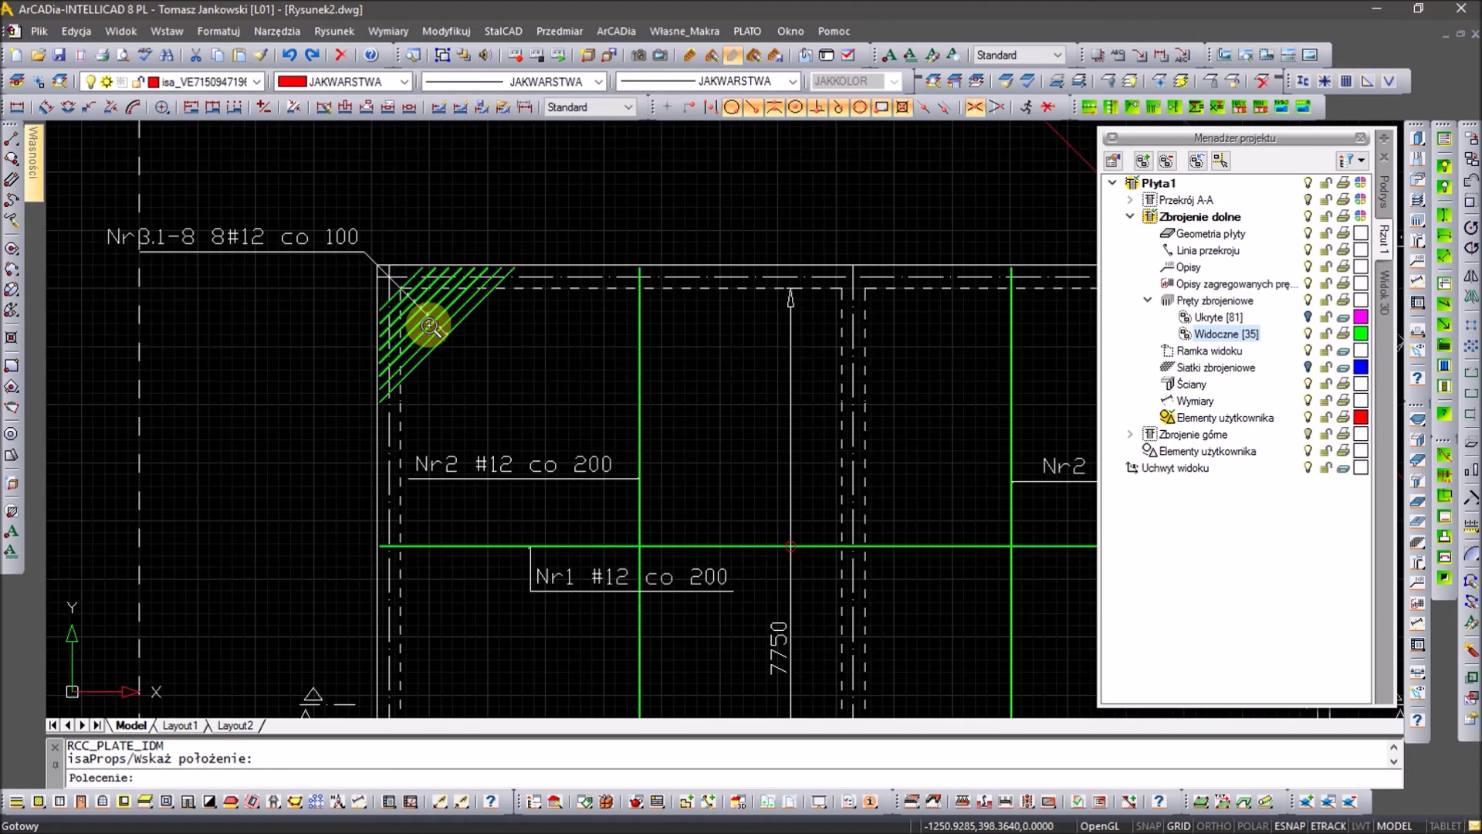
text(xl)
key(Return)
Step: Fix a construction line at the top-left hatch corner and copy it to a parallel position
click(484, 298)
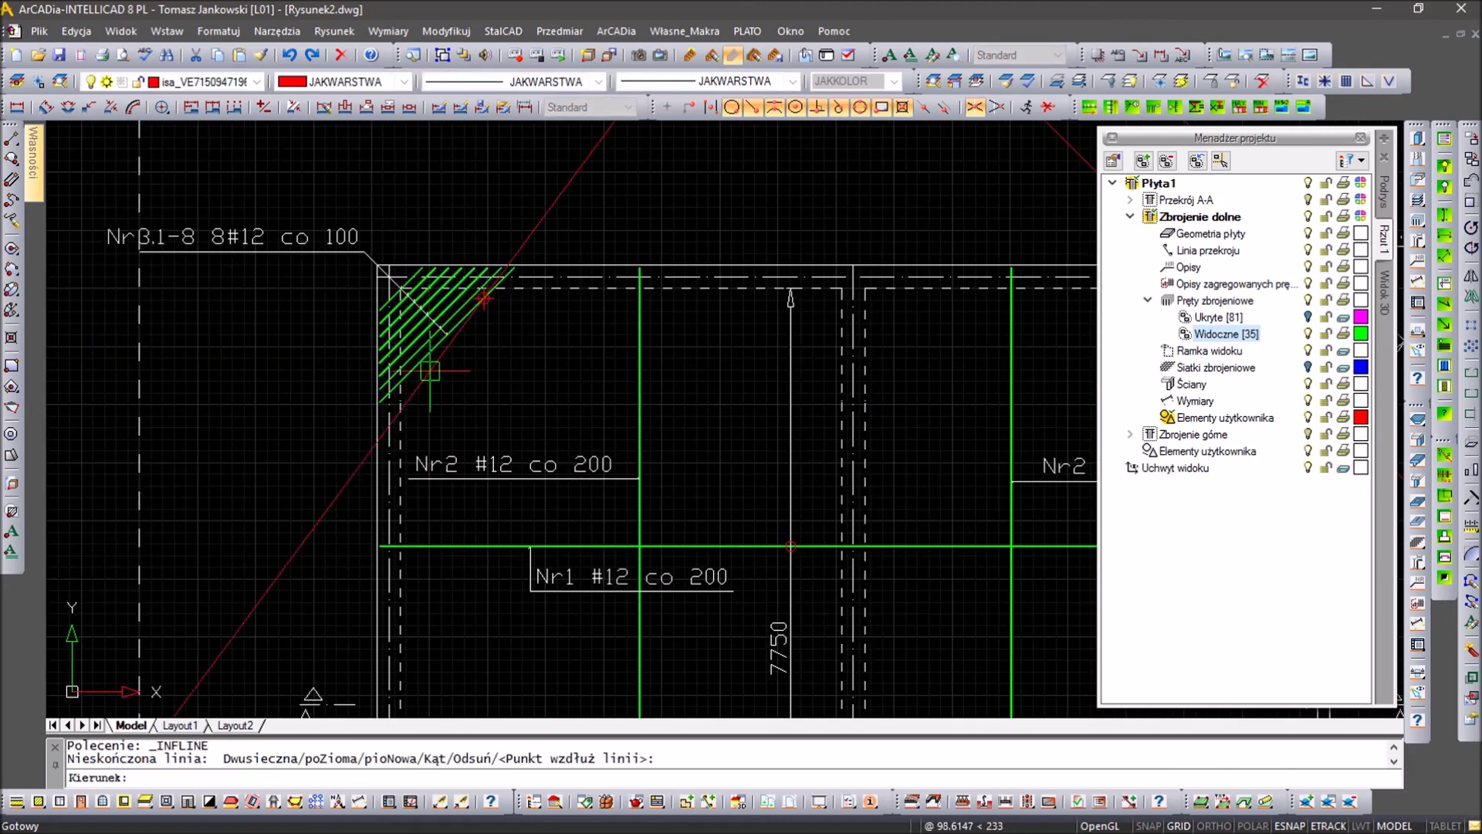
key(Escape)
key(Escape)
text(Polecenie: c)
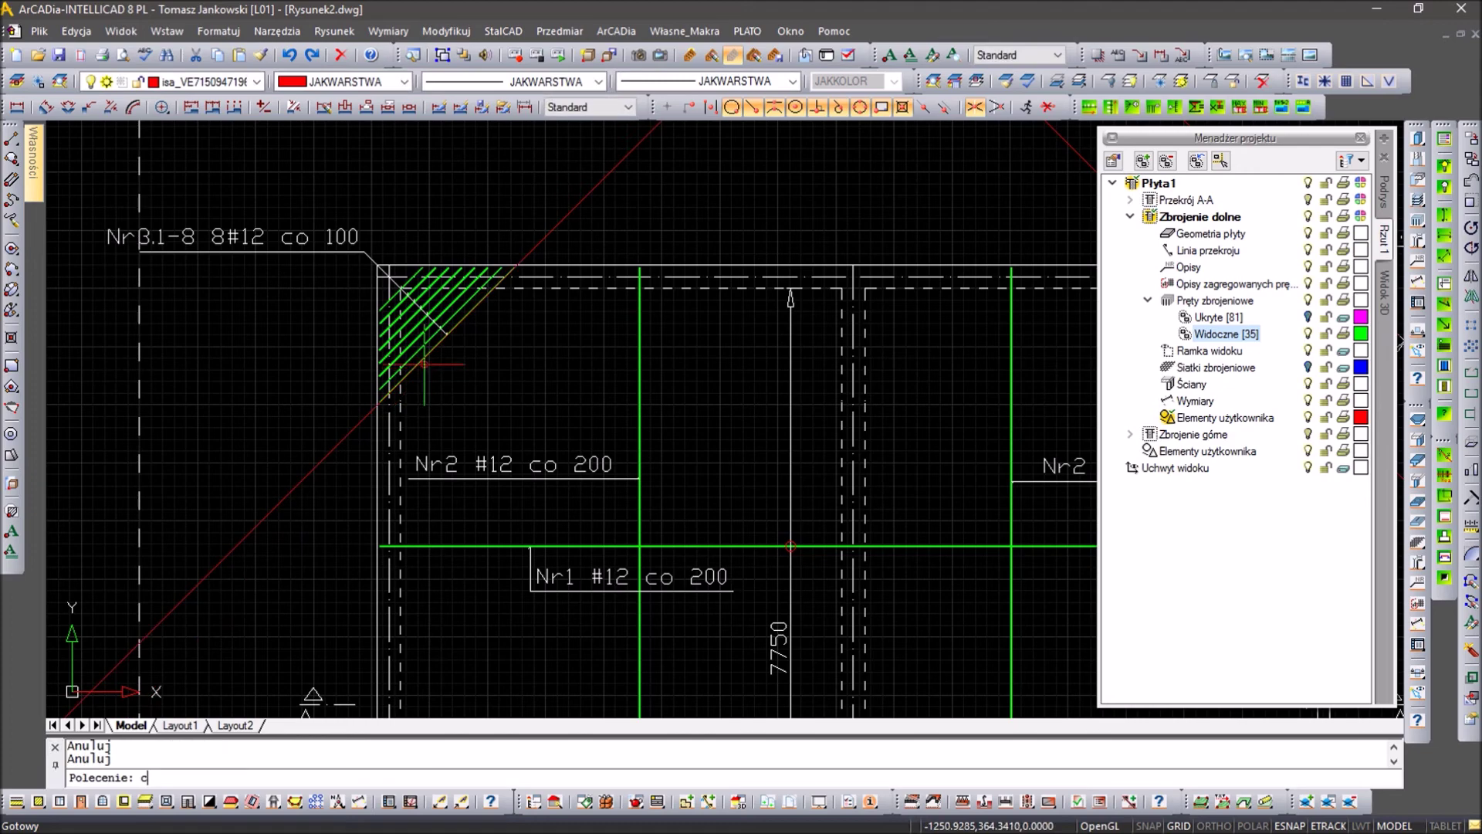
text(o)
key(Return)
click(463, 294)
key(Return)
click(536, 245)
scroll(385, 266, up, 3)
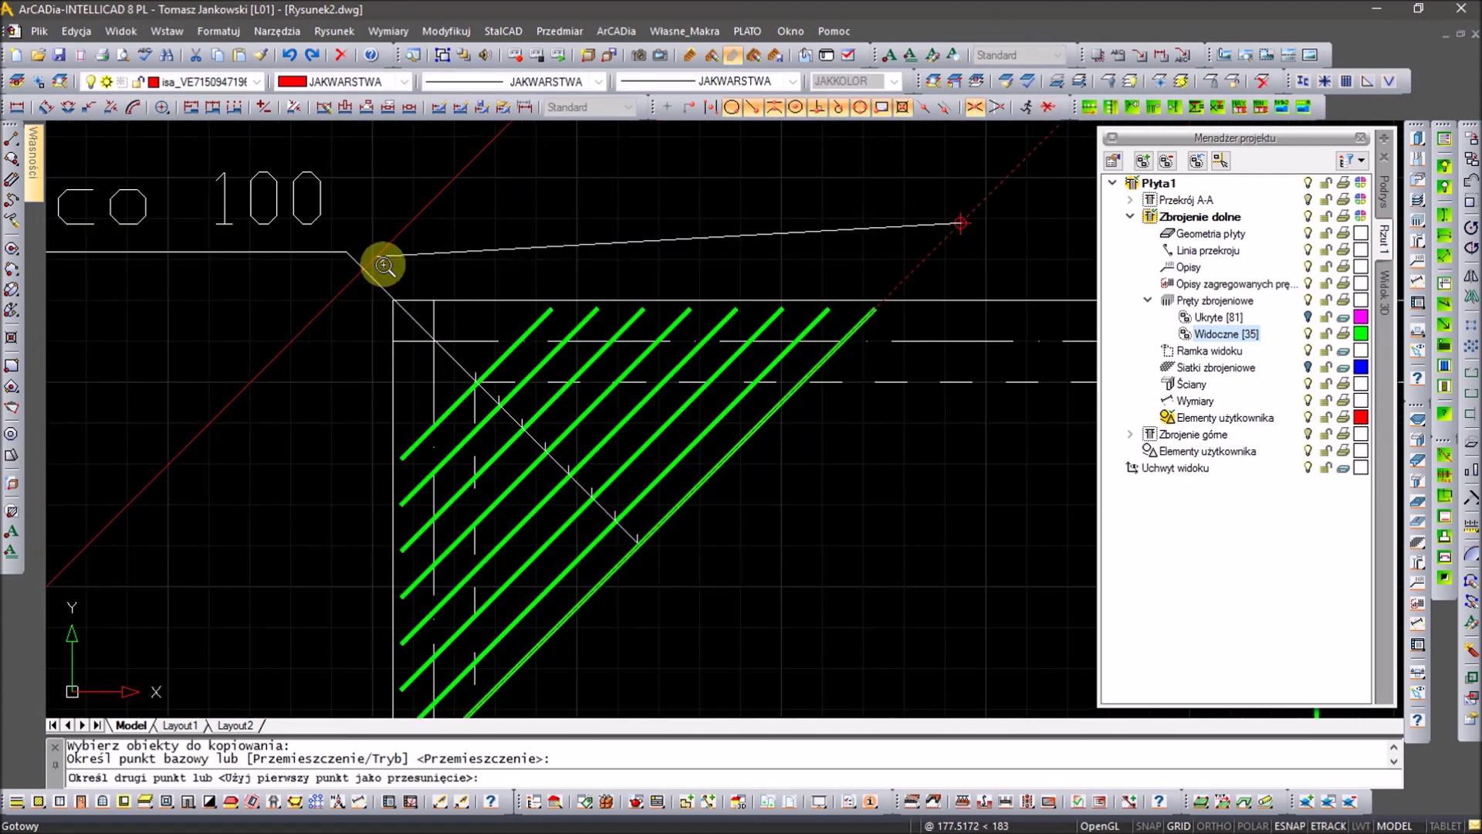
scroll(385, 266, up, 3)
key(Escape)
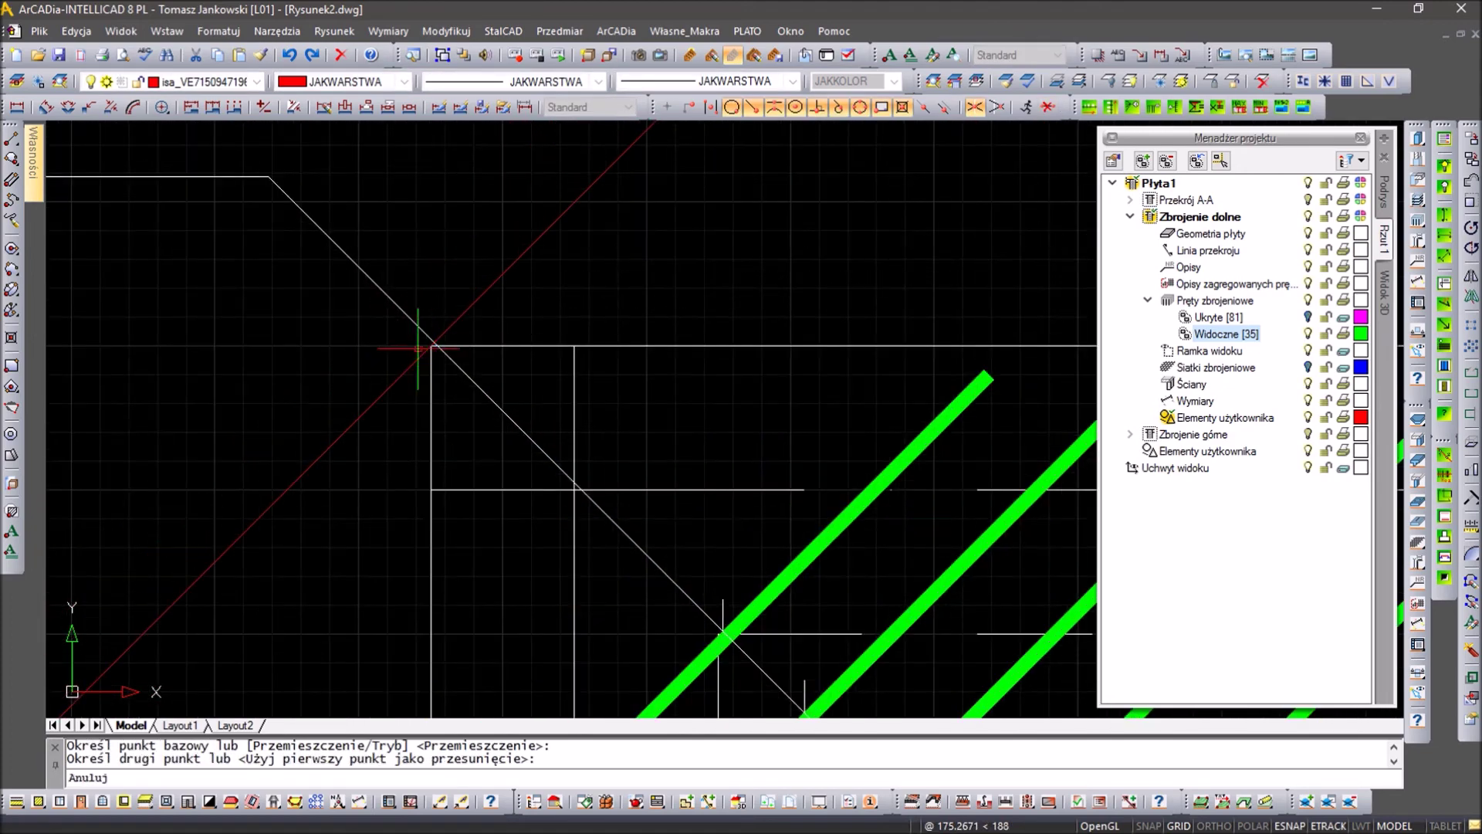
scroll(417, 348, down, 2)
scroll(427, 305, down, 2)
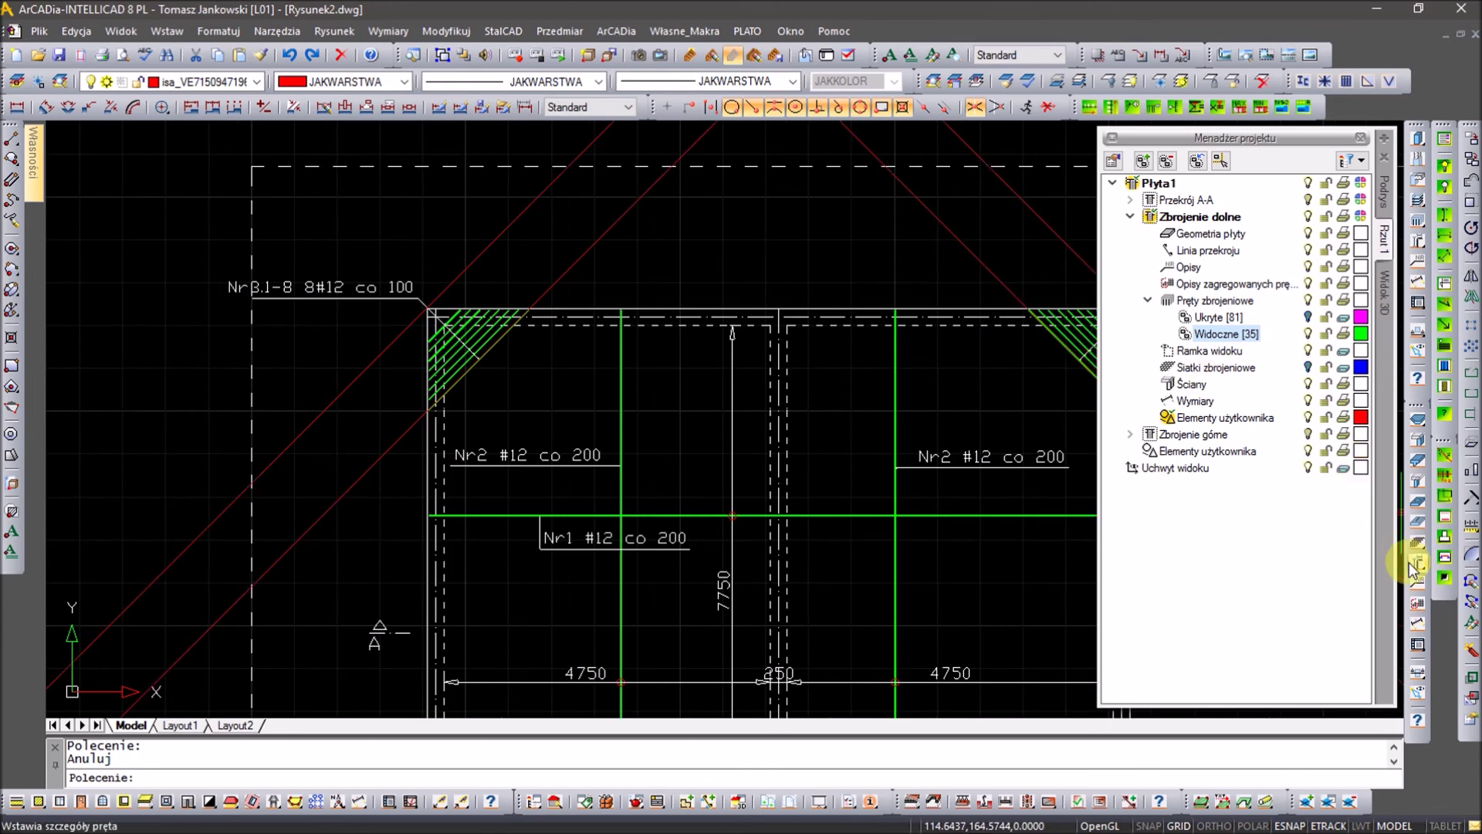
Step: Place an aligned 1061 dimension across the top-left corner bars
click(1416, 621)
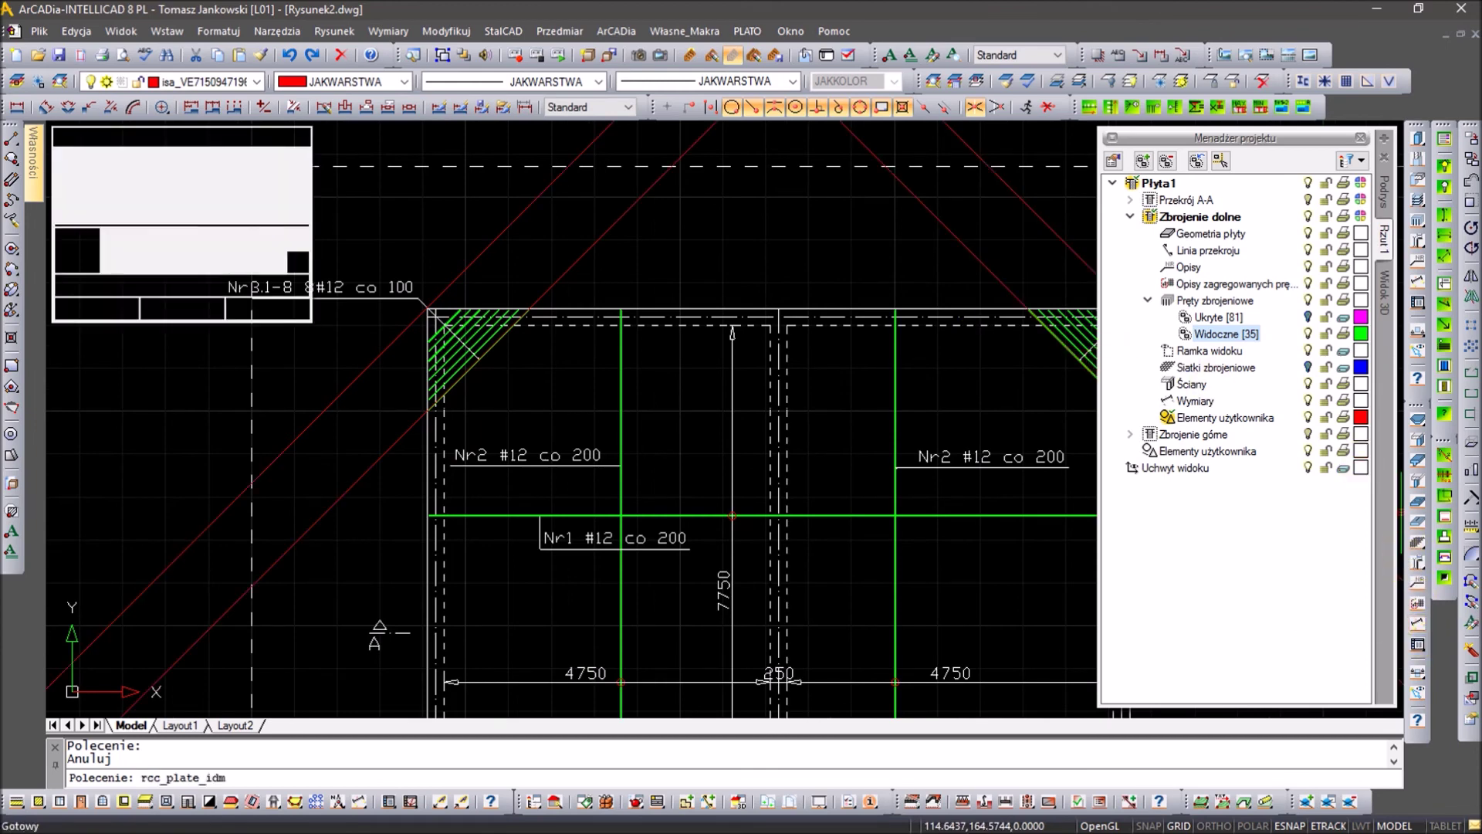
scroll(413, 420, up, 3)
click(452, 417)
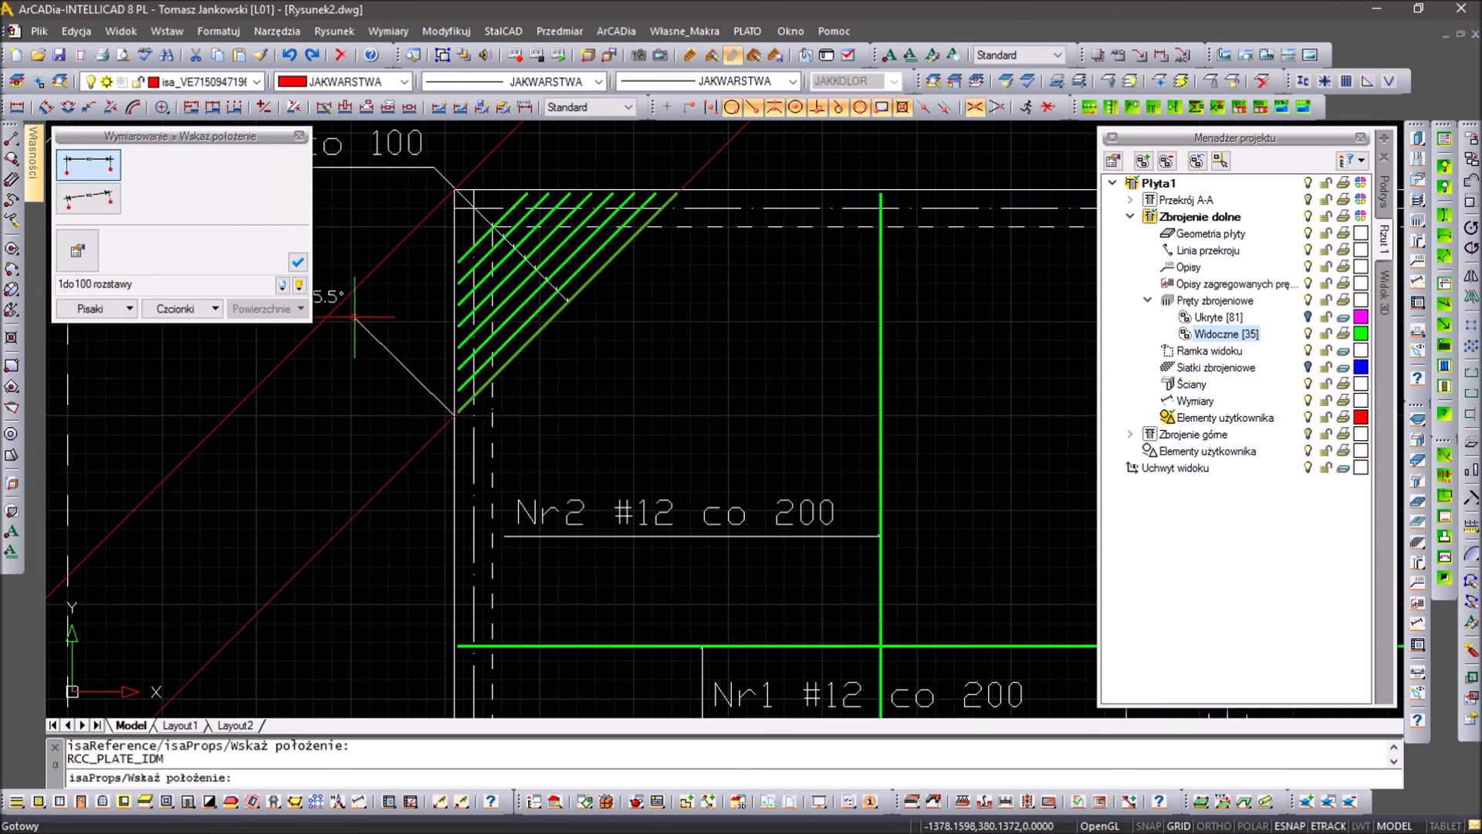
click(108, 203)
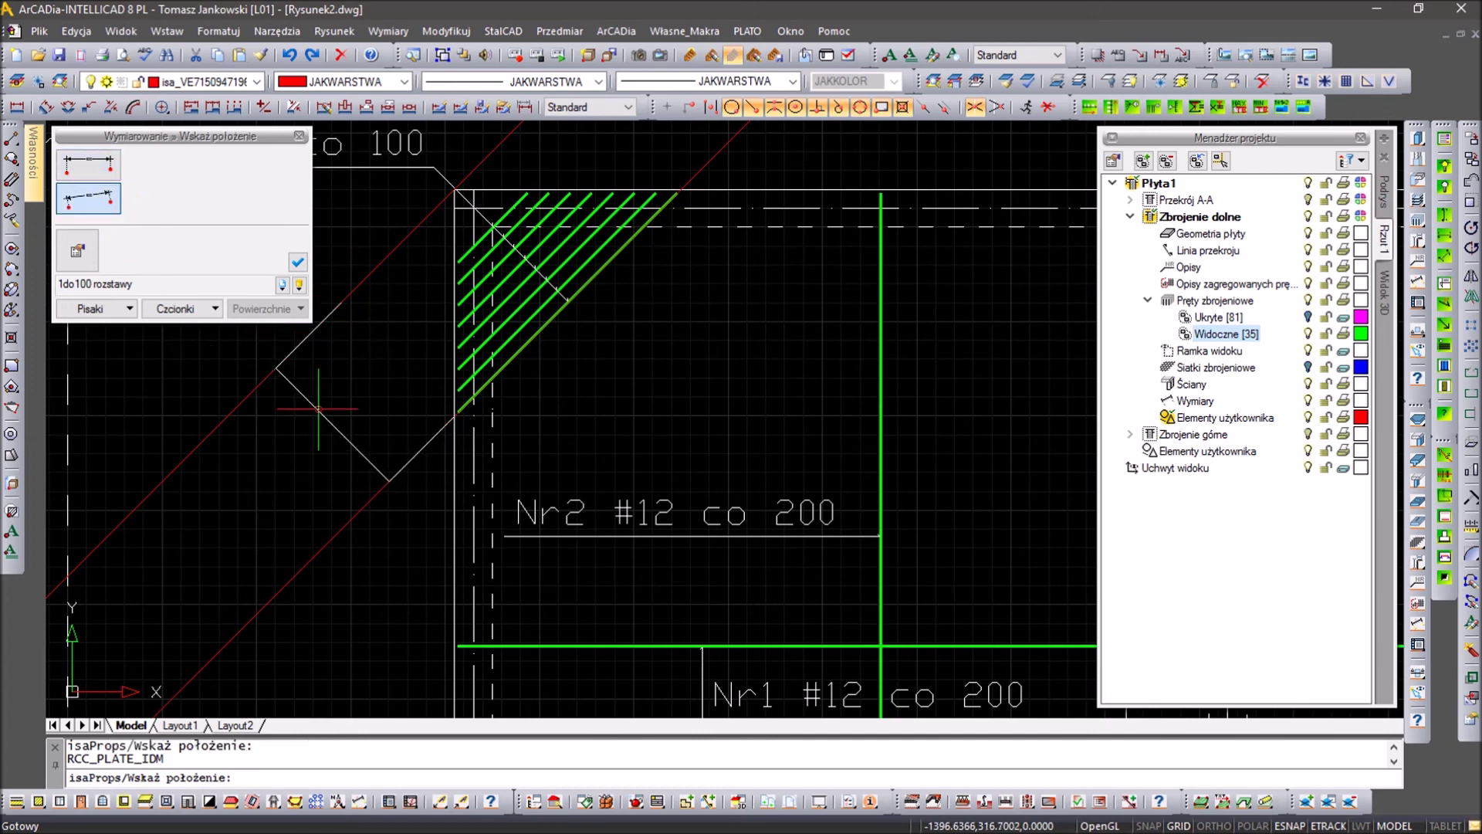
click(371, 368)
scroll(332, 363, down, 3)
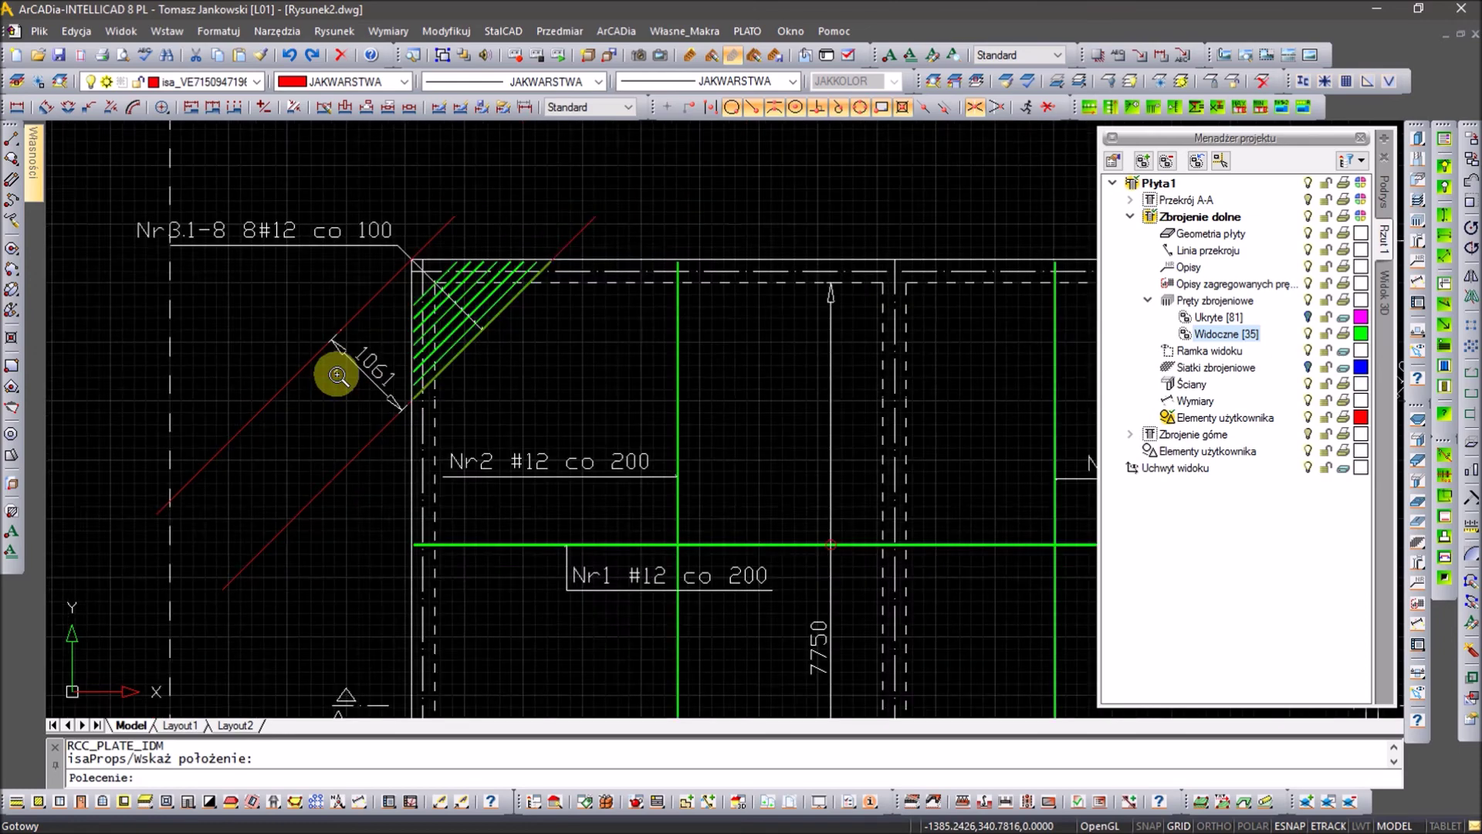
scroll(346, 427, down, 3)
key(Escape)
key(Escape)
Step: Window-select and delete the red construction lines at the top-left corner
scroll(346, 426, down, 3)
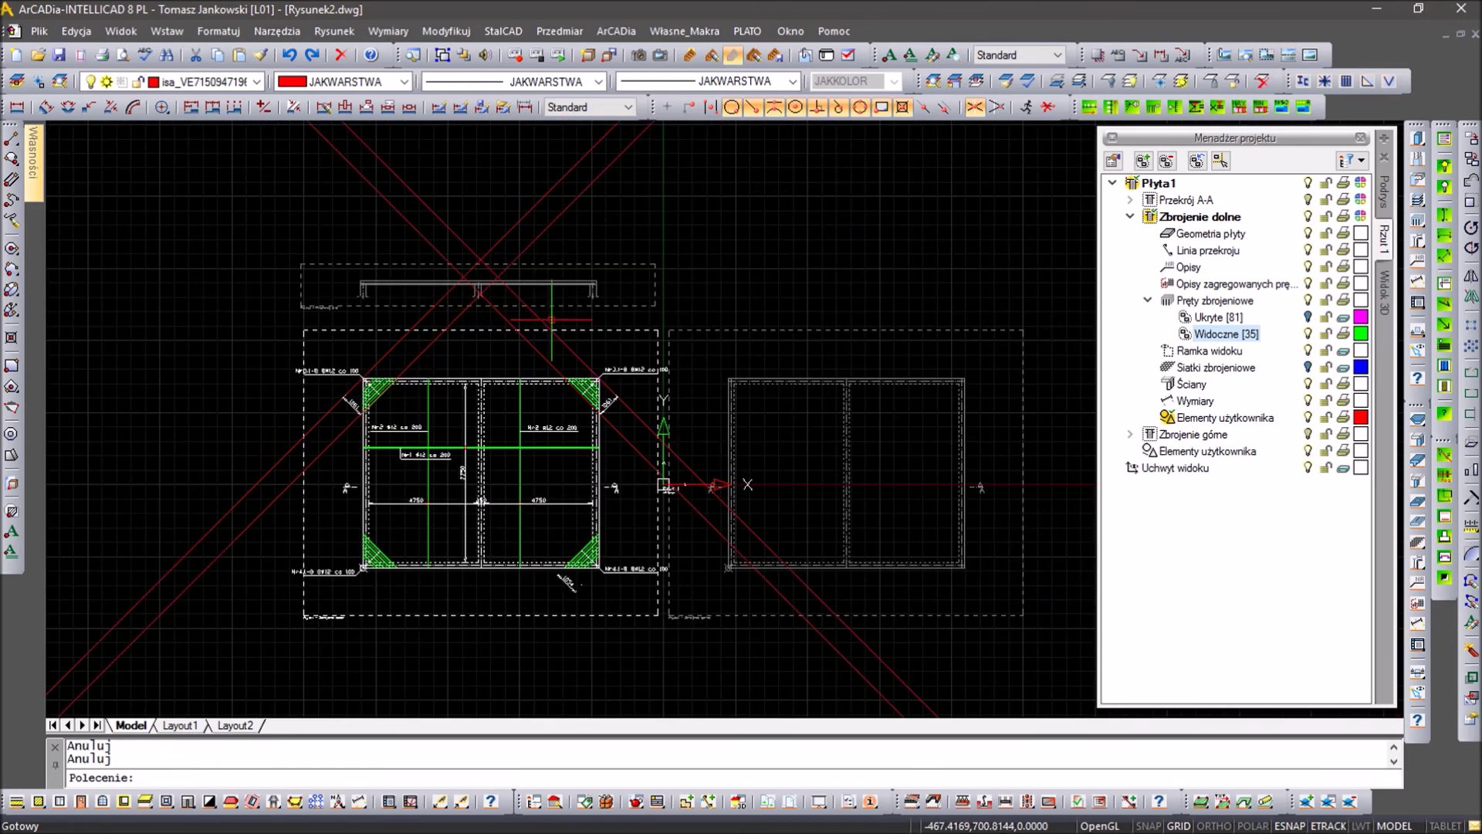
click(588, 338)
click(387, 344)
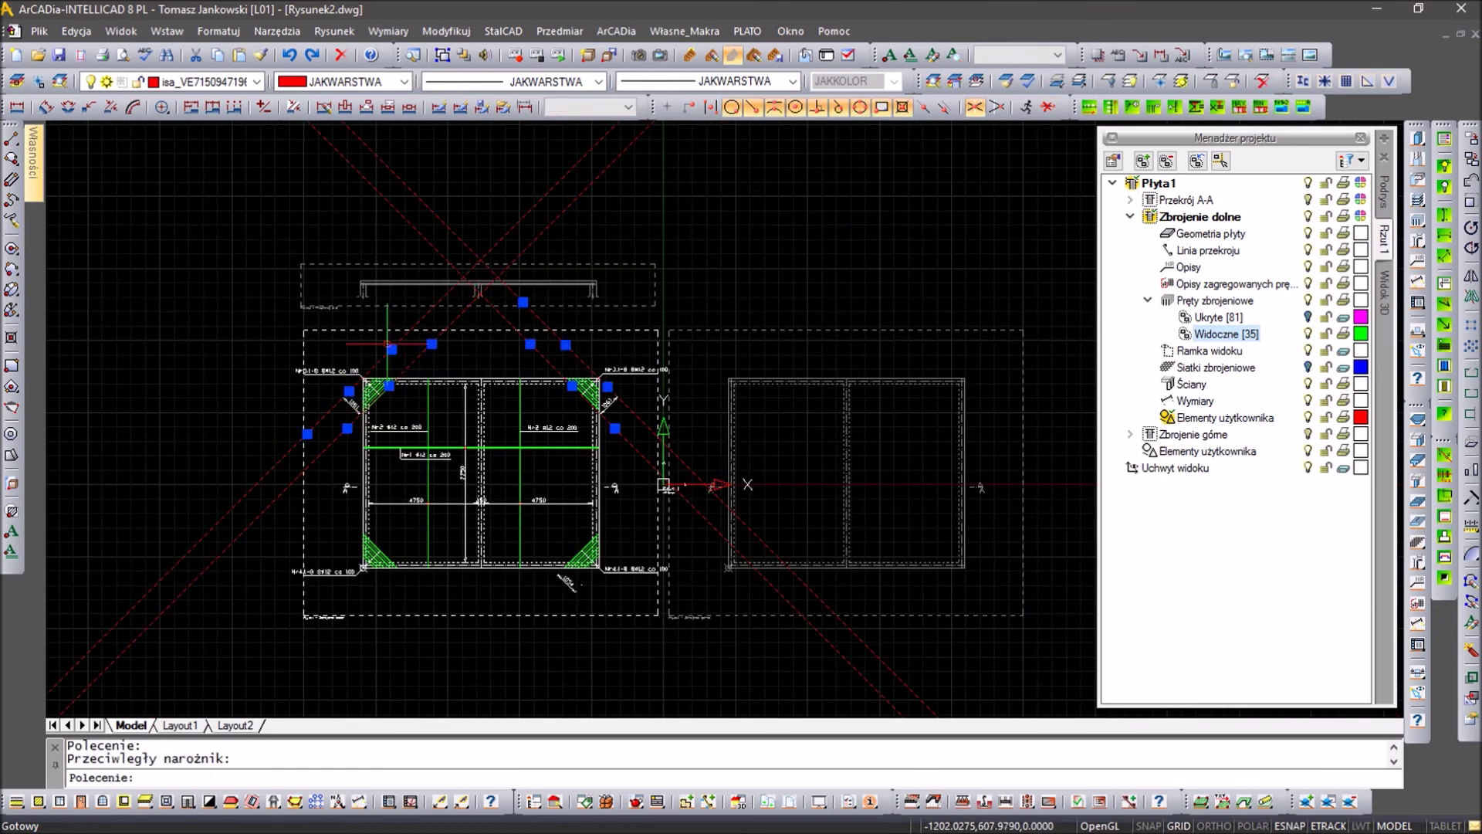
key(Delete)
scroll(431, 548, up, 2)
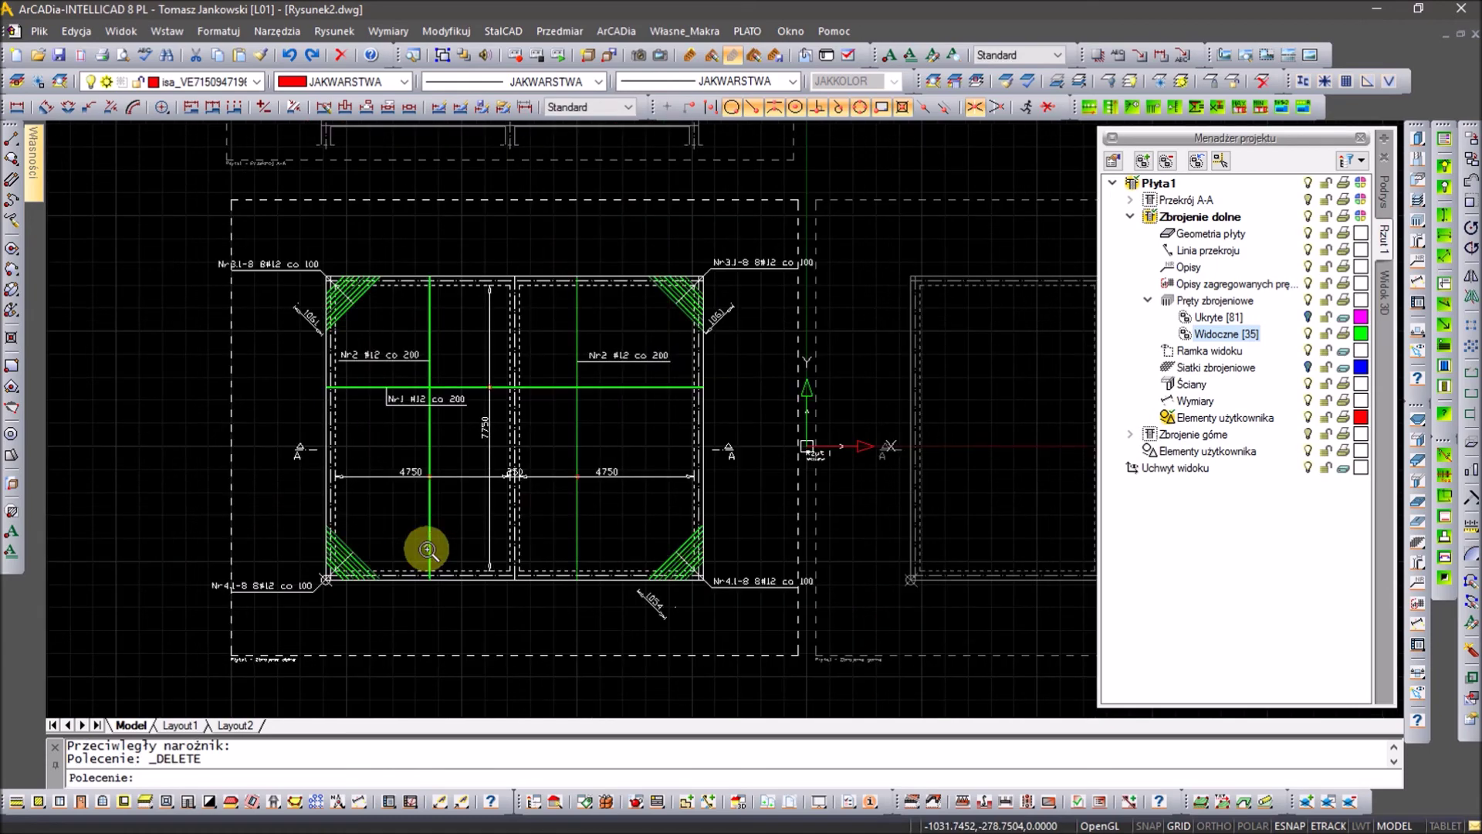
scroll(431, 548, up, 2)
Step: Bring the lower slab corners into view and start an infinite construction line
middle_drag(383, 552, 531, 405)
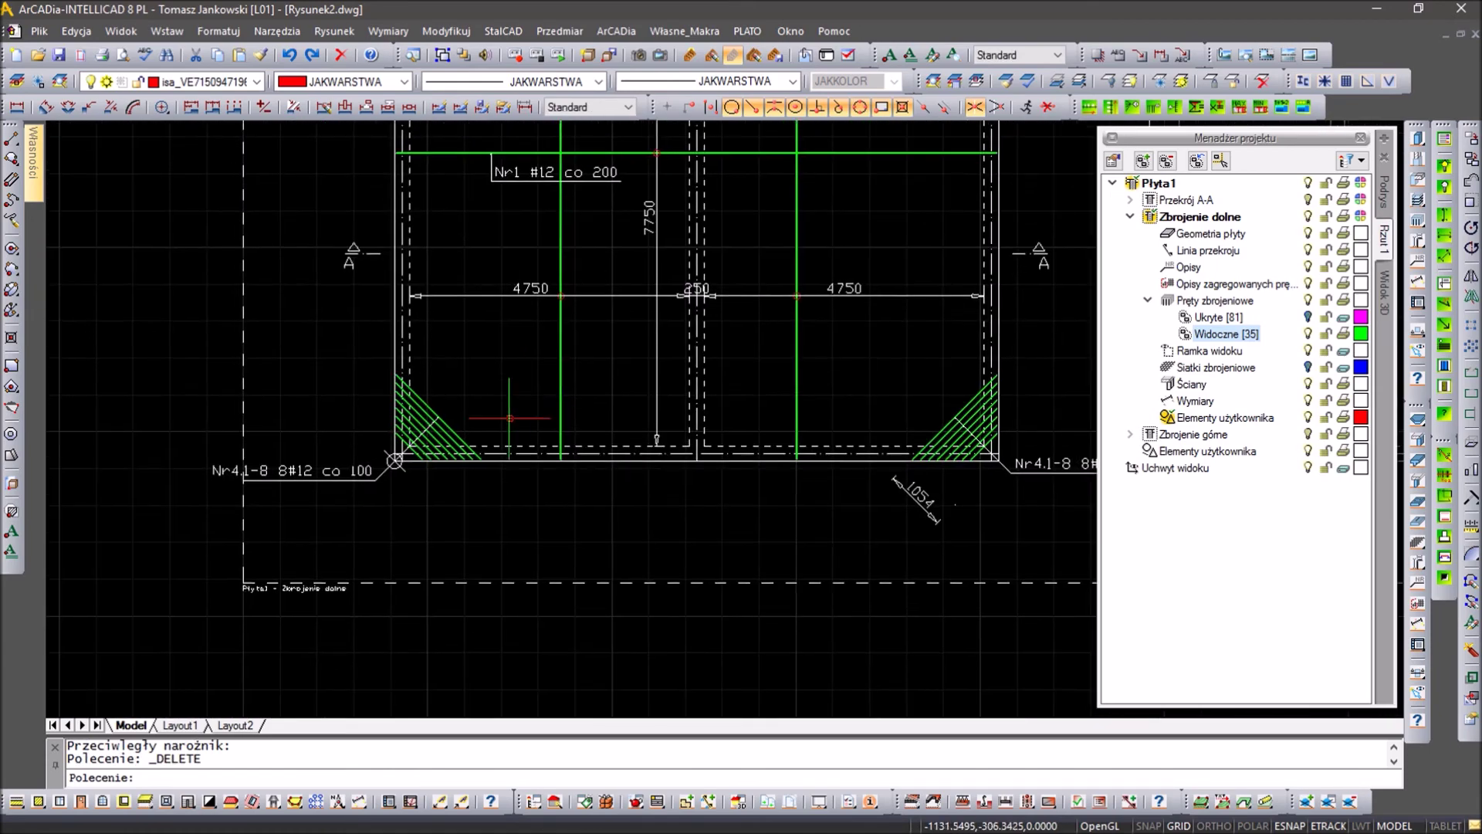
scroll(509, 418, up, 2)
text(xl)
key(Return)
Step: Fix a construction line at the bottom-left hatch corner and copy it from the bar end
click(373, 369)
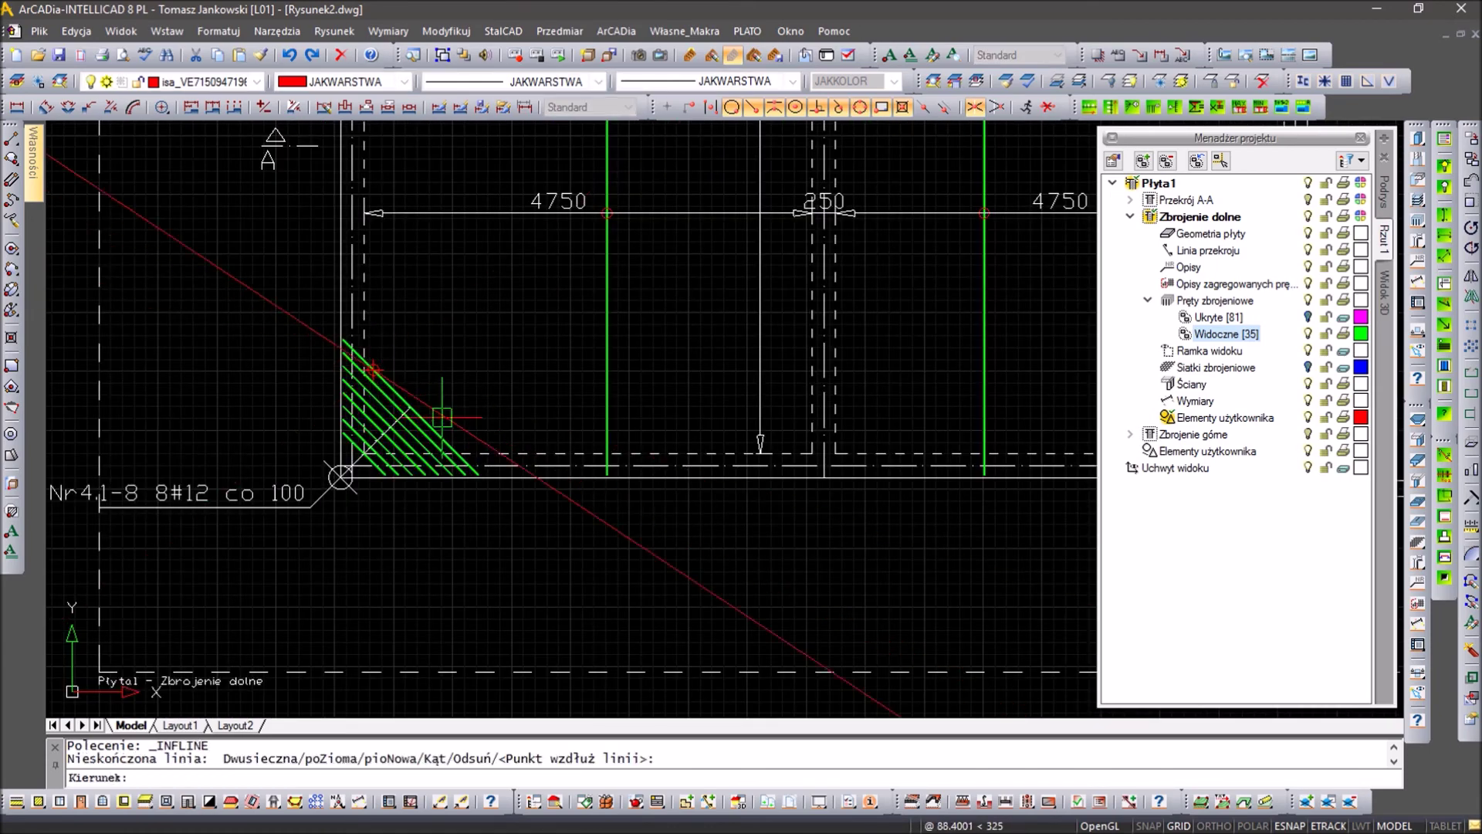
key(Escape)
key(Escape)
scroll(414, 435, up, 2)
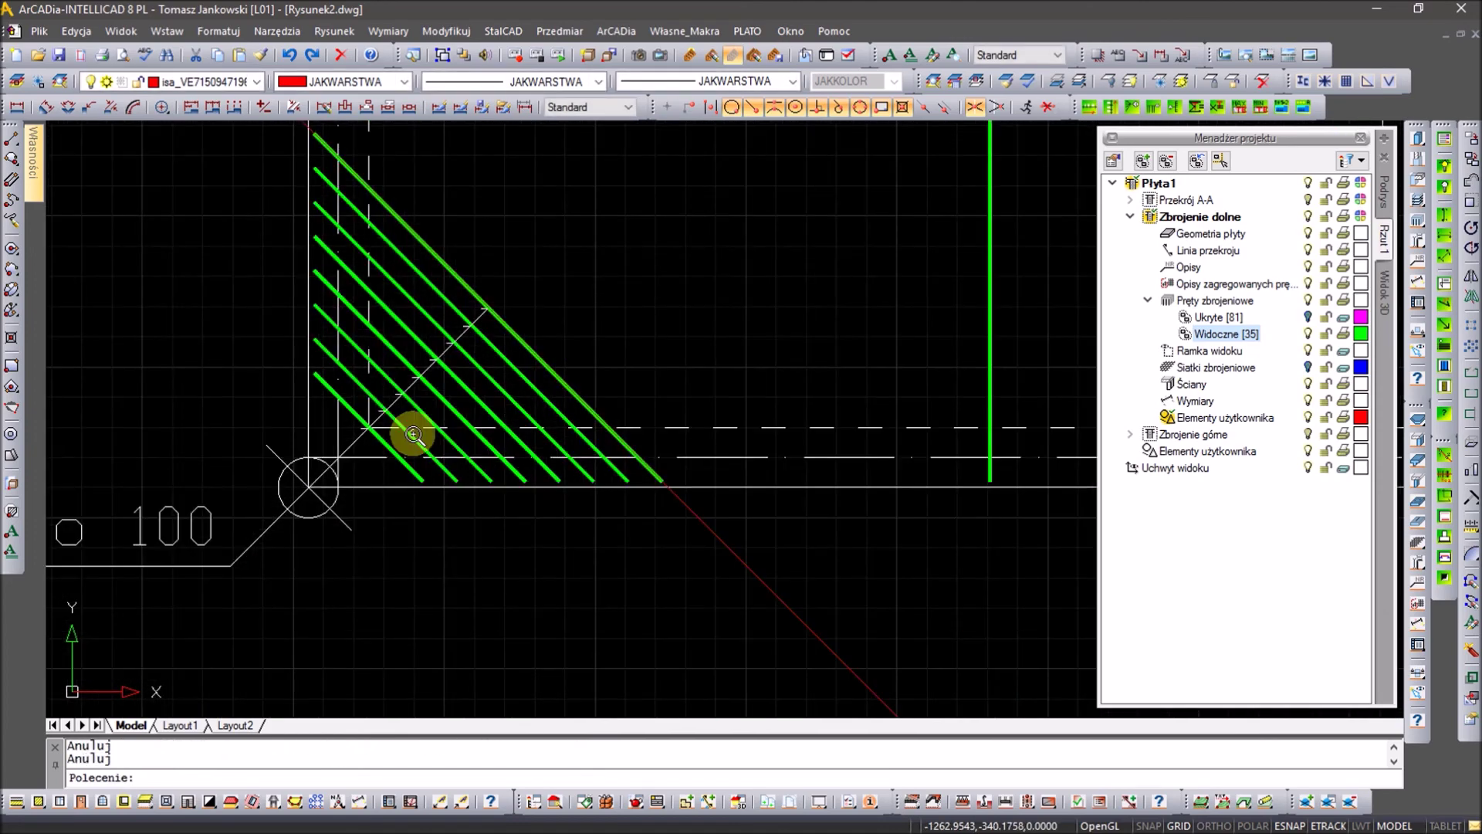
text(co)
key(Return)
click(737, 557)
key(Return)
click(711, 531)
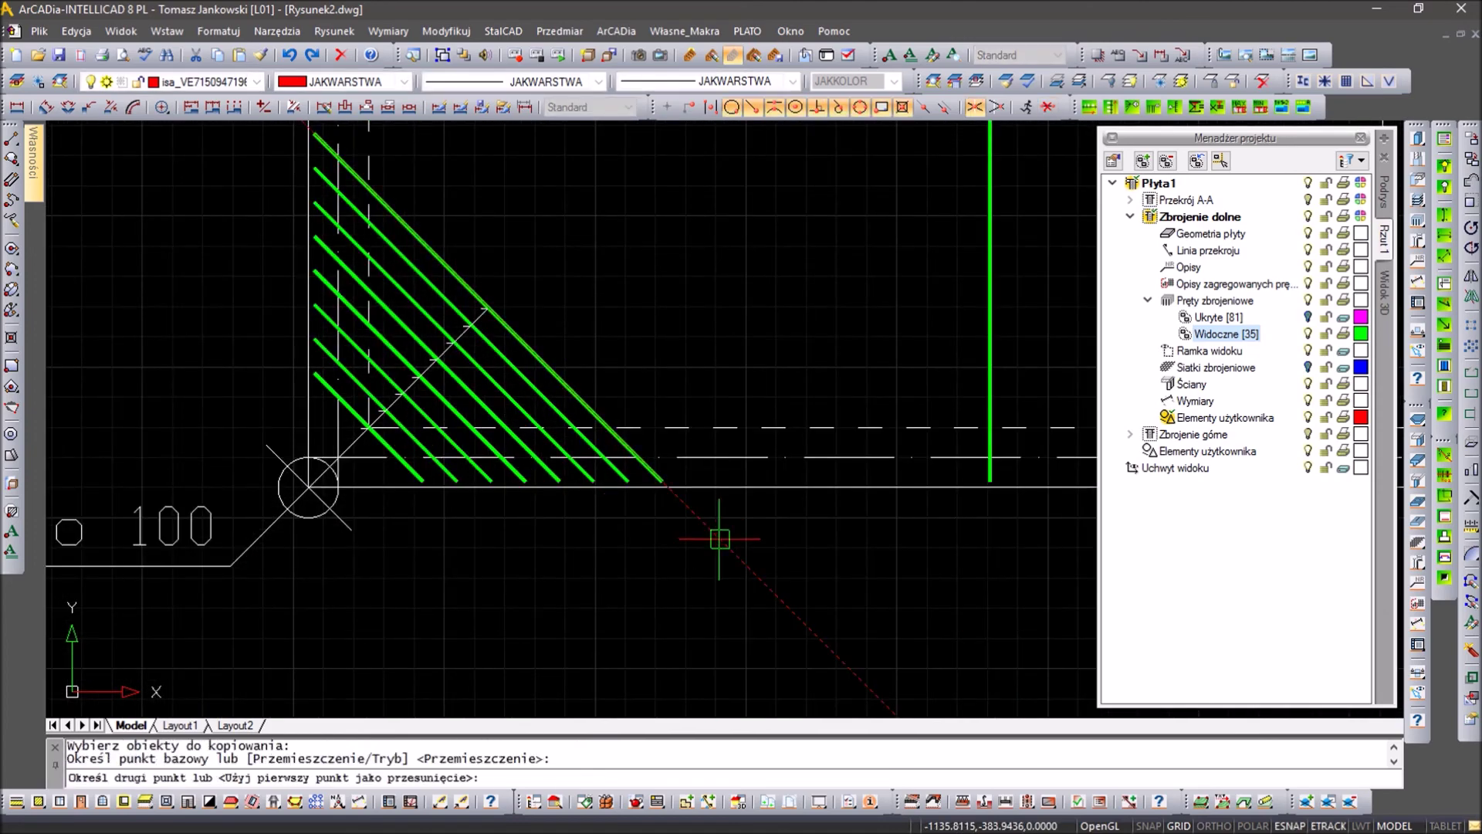
Step: Place the parallel red line copy through the bottom-left slab corner
scroll(345, 511, up, 3)
scroll(73, 364, up, 2)
scroll(212, 338, up, 2)
scroll(324, 330, up, 1)
click(292, 278)
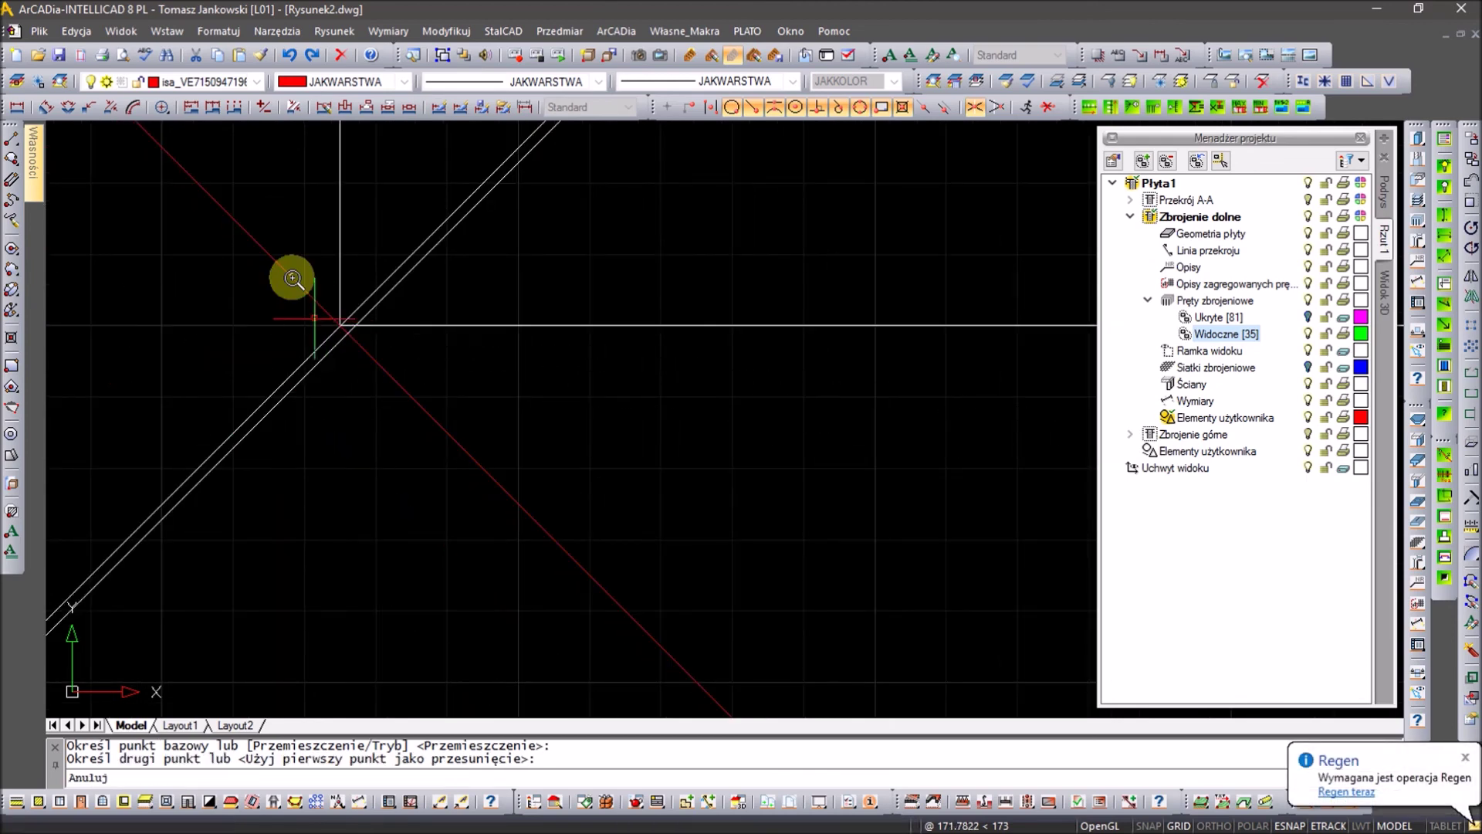
scroll(294, 278, down, 3)
key(Escape)
scroll(293, 278, down, 2)
scroll(293, 278, down, 2)
key(Escape)
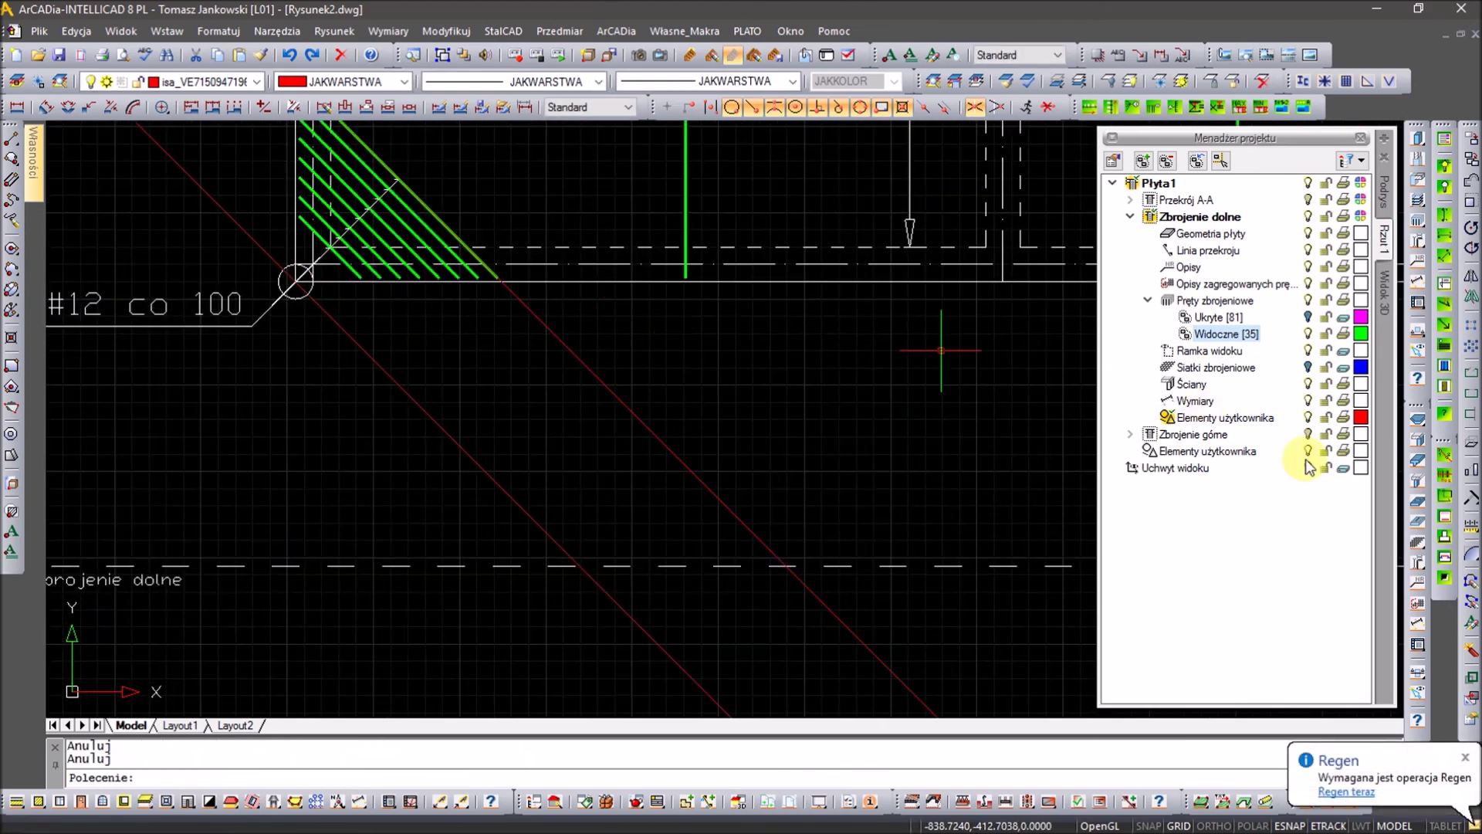
Step: Run the plate dimension tool in aligned mode across the bottom-left corner bars
click(1418, 619)
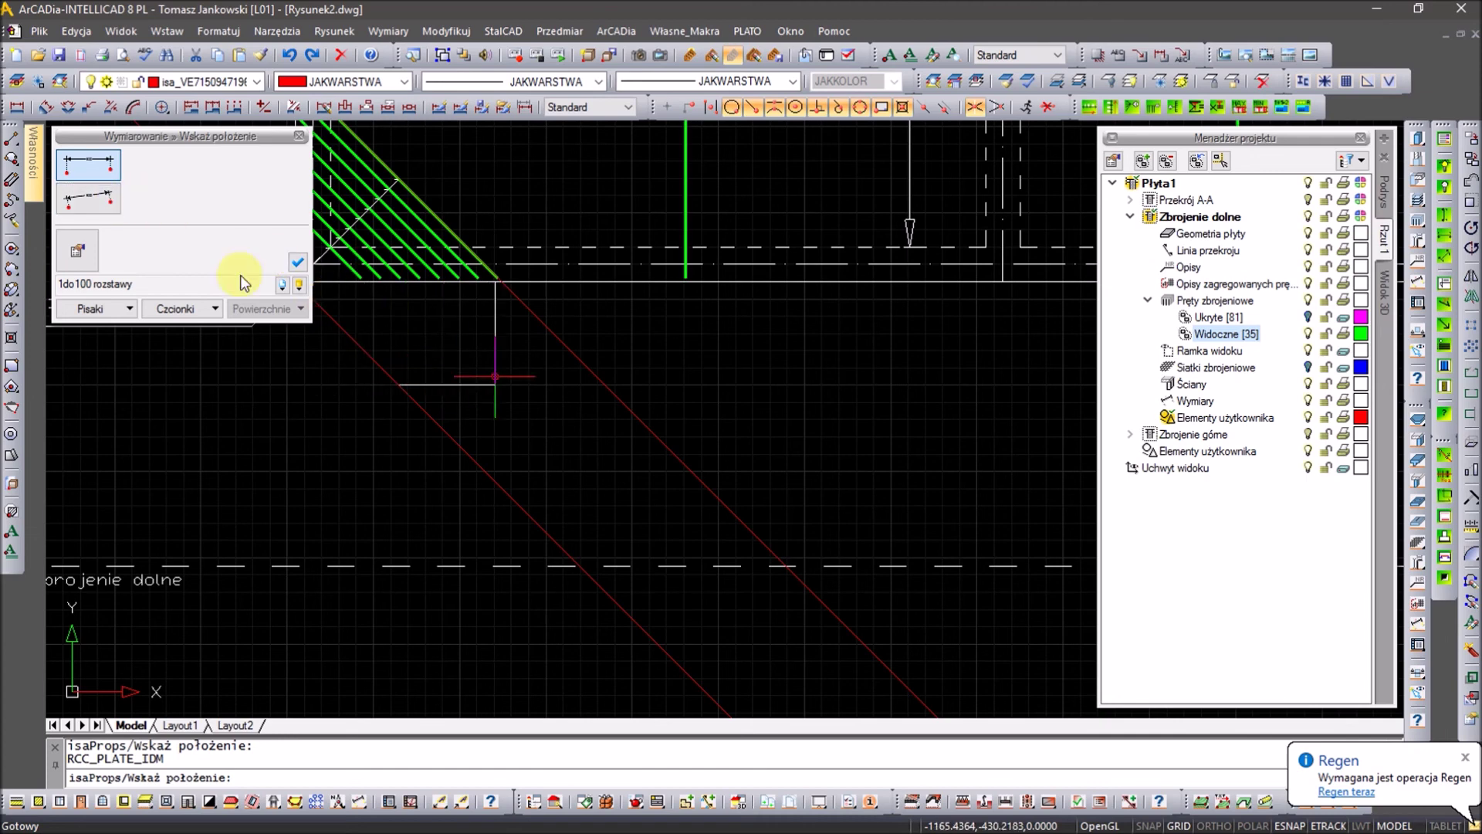
click(275, 282)
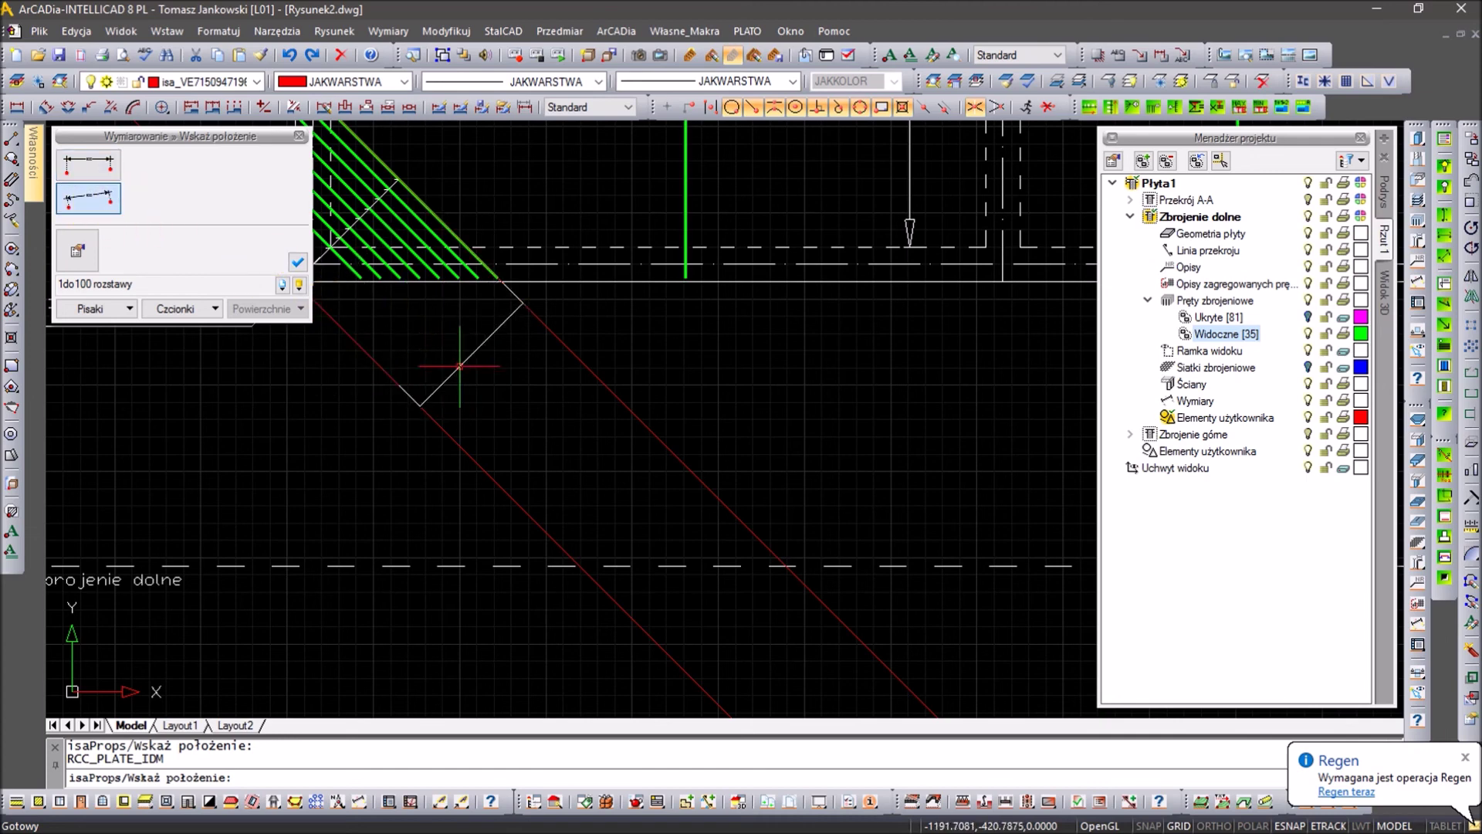
click(451, 359)
key(Escape)
key(Escape)
scroll(447, 330, down, 3)
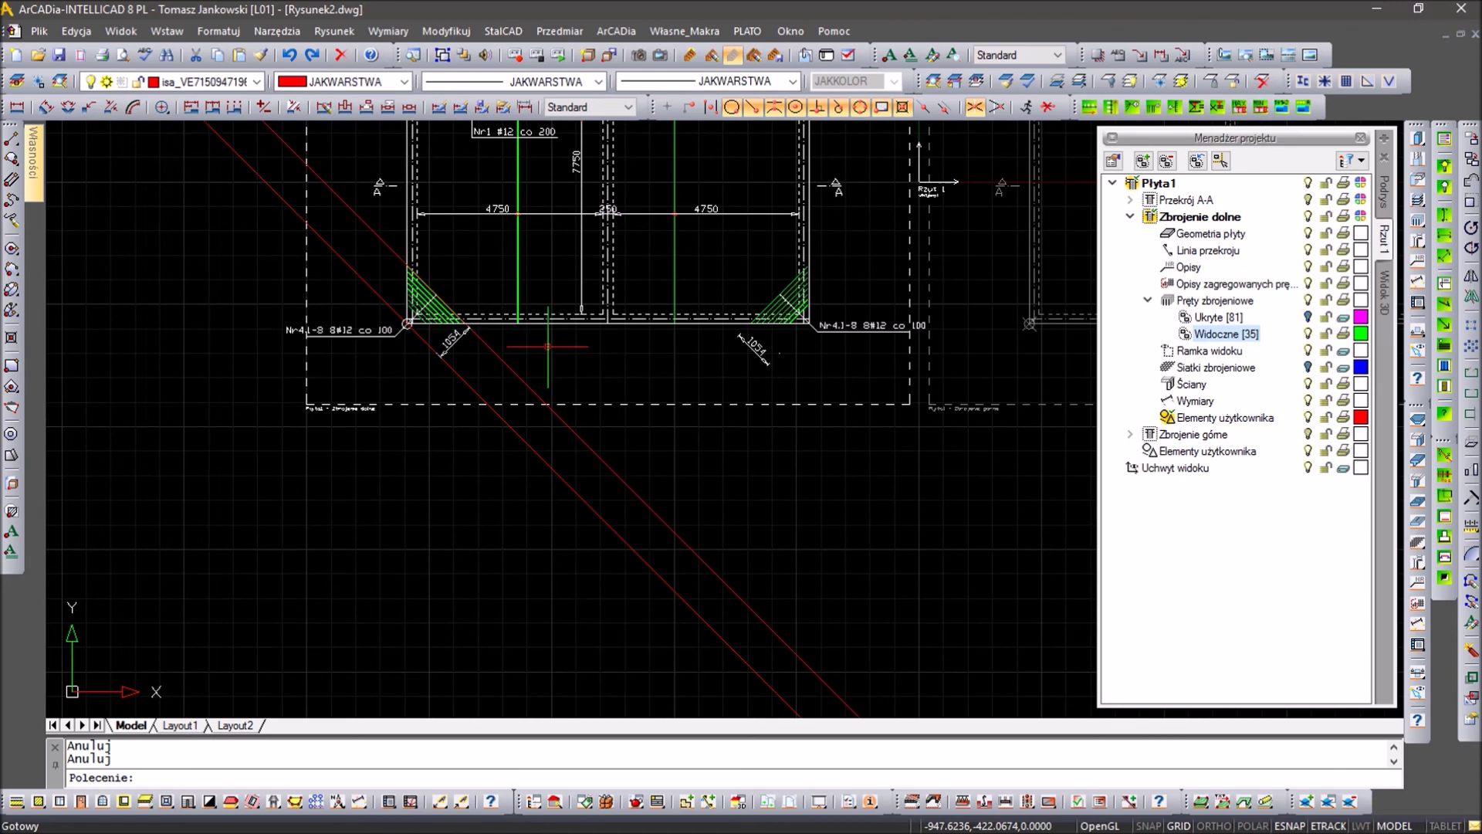
Step: Window-select the two red guide lines at the bottom slab corners
middle_drag(684, 423, 537, 423)
click(645, 494)
click(396, 491)
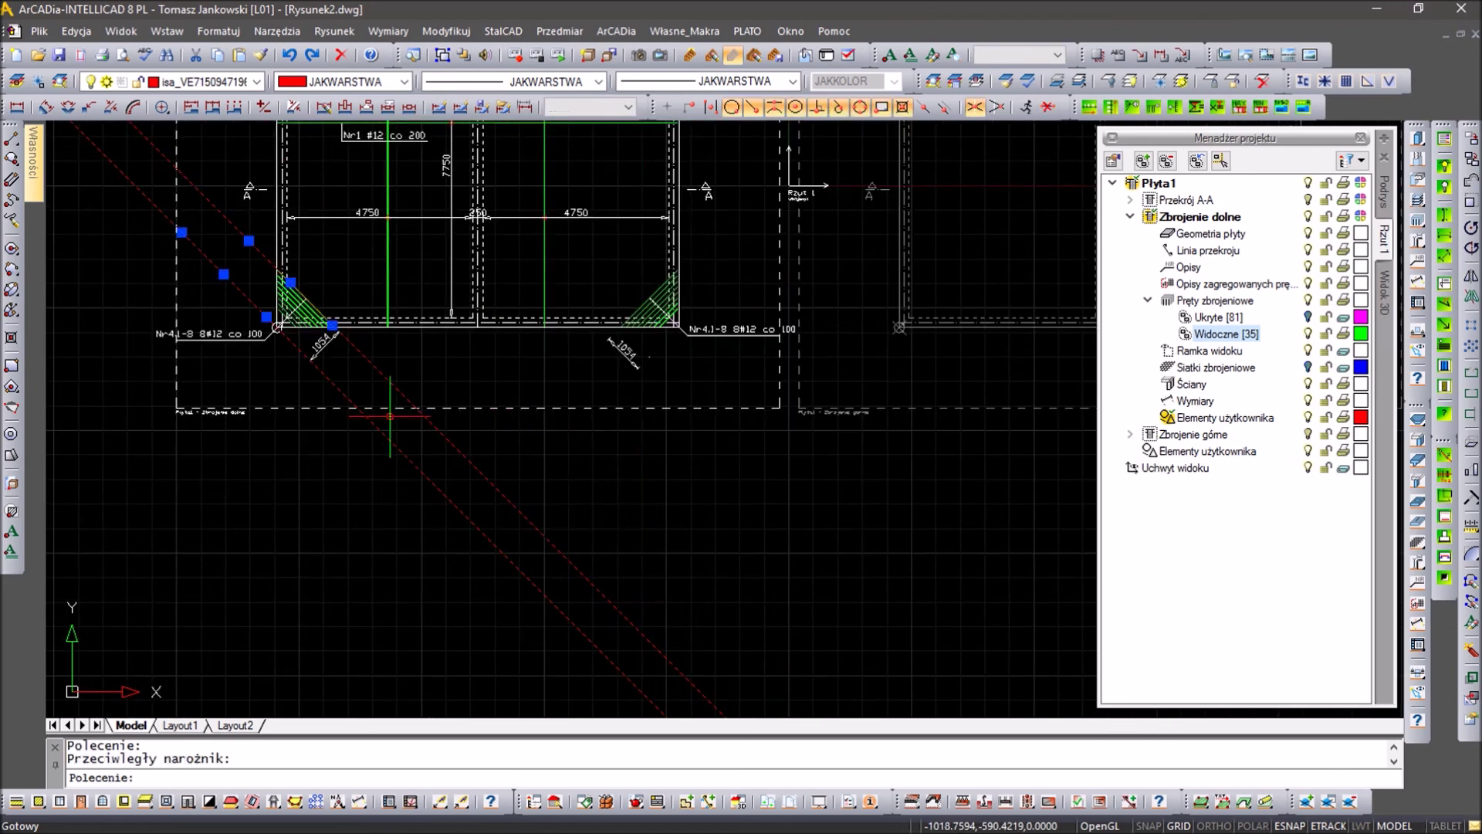
scroll(364, 357, up, 5)
Step: Snap the 1054 dimension's end point to the circle centre
mouse_move(363, 357)
middle_down()
mouse_move(618, 427)
mouse_move(569, 462)
mouse_move(730, 590)
middle_up()
click(530, 504)
click(275, 390)
middle_drag(321, 477, 529, 480)
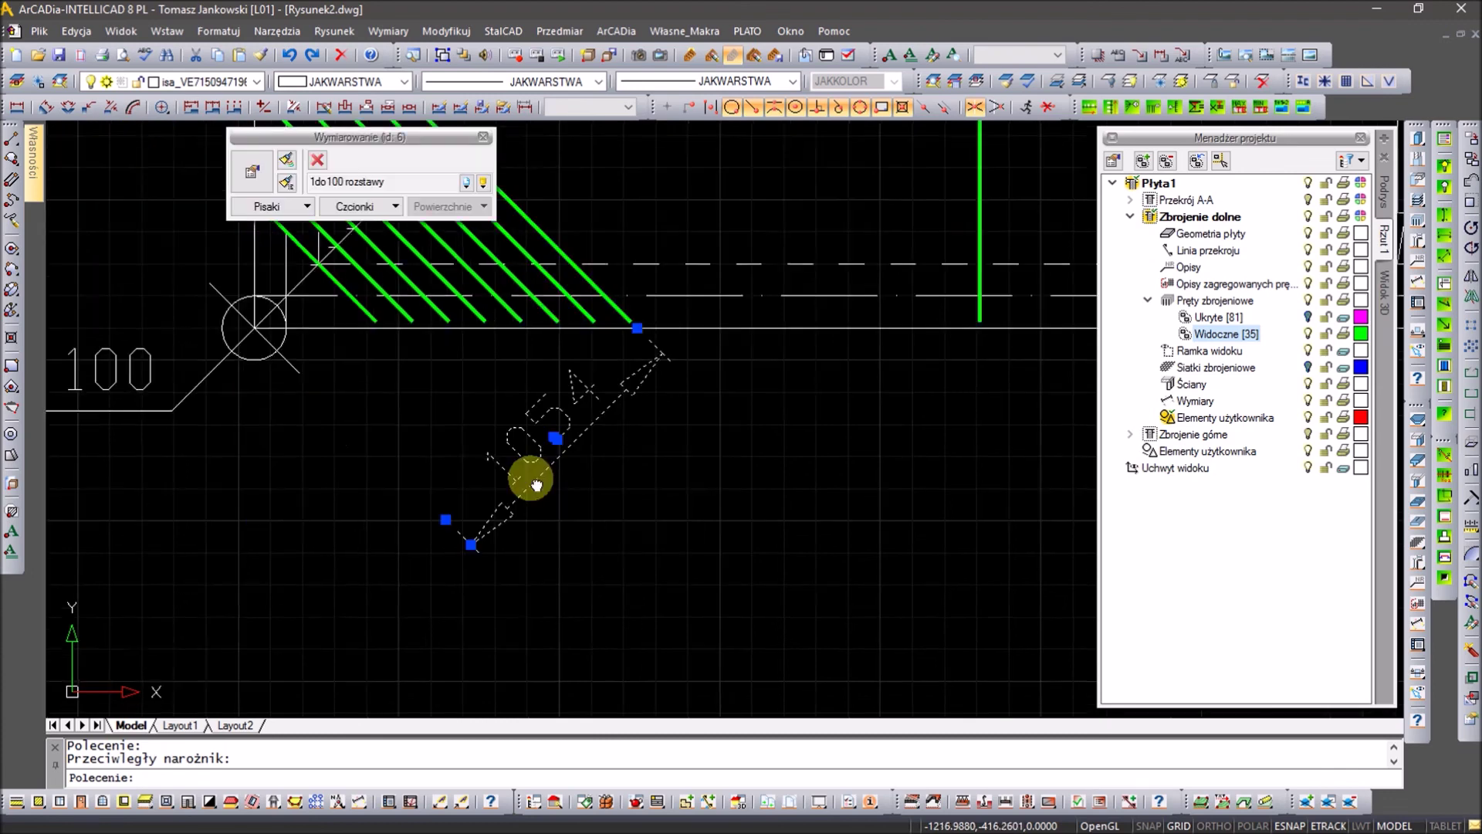
click(491, 532)
click(300, 340)
Step: Select the 1053 dimension, clear the selection, and review all four dimensioned corners
click(633, 525)
click(513, 498)
scroll(301, 324, up, 5)
scroll(321, 329, up, 3)
scroll(320, 329, up, 3)
key(Escape)
key(Escape)
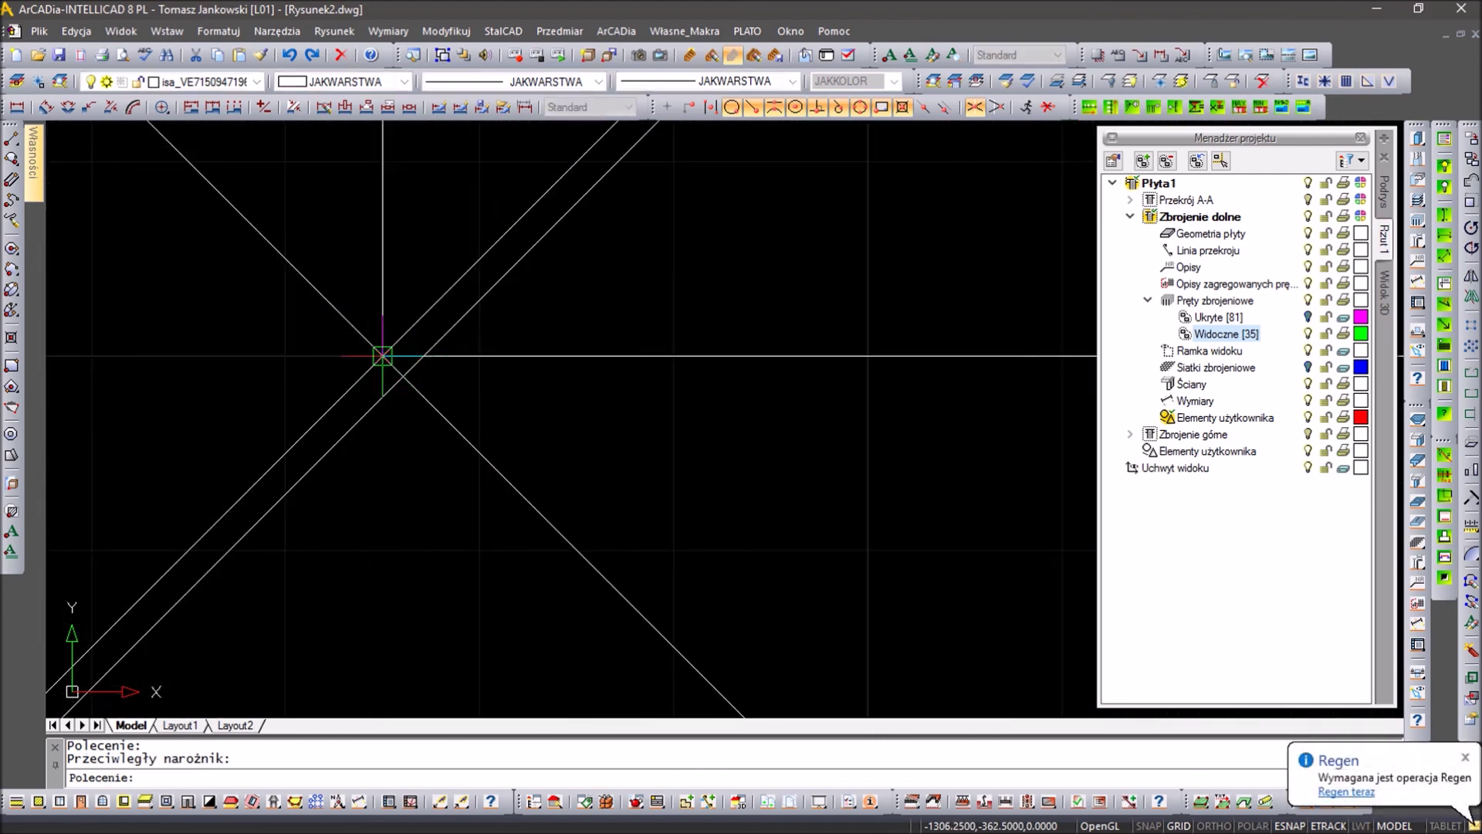
scroll(256, 316, down, 3)
scroll(256, 316, down, 3)
scroll(256, 319, down, 2)
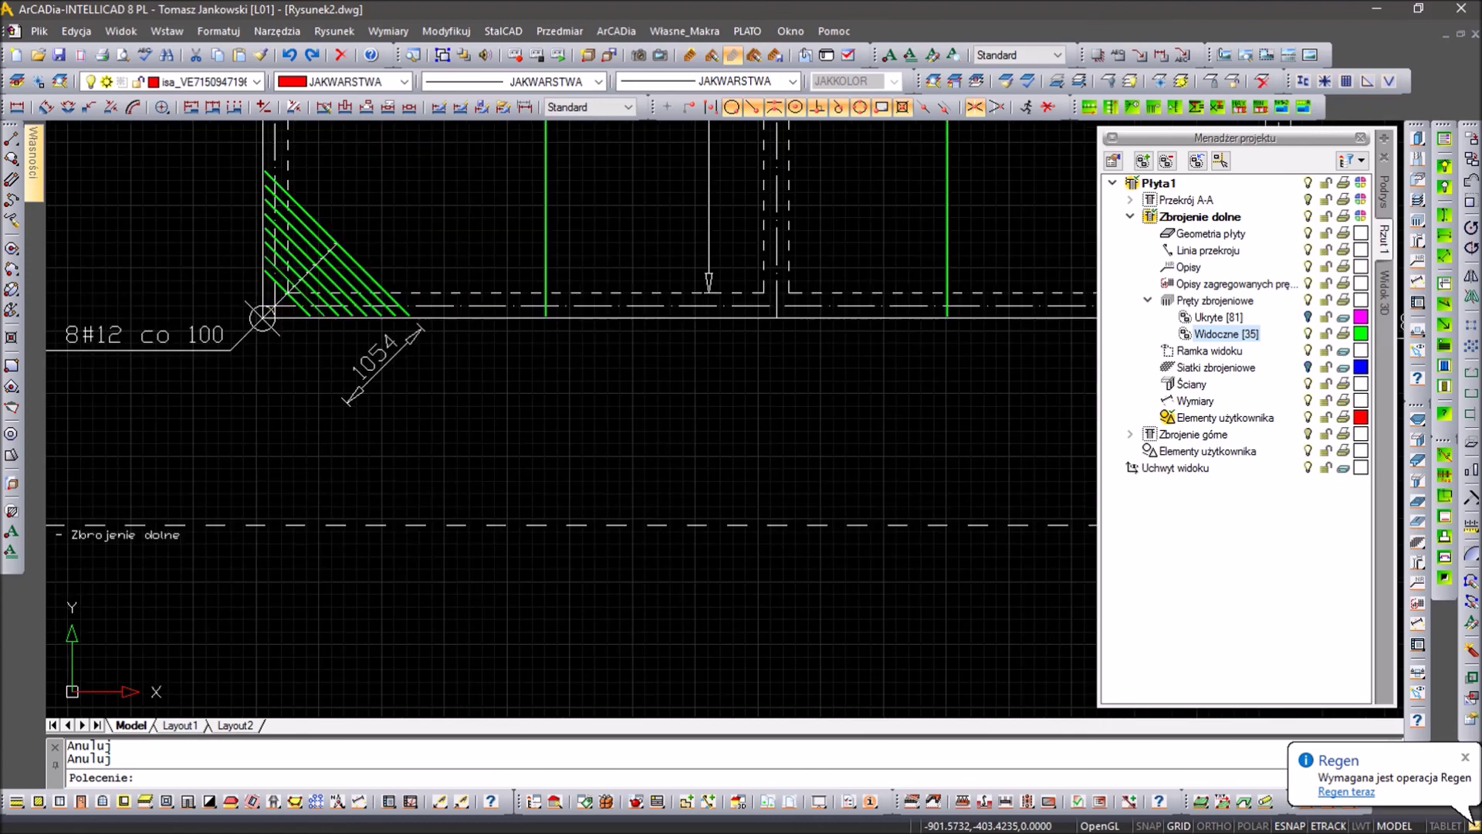
scroll(325, 373, up, 2)
scroll(629, 530, down, 3)
scroll(582, 371, down, 2)
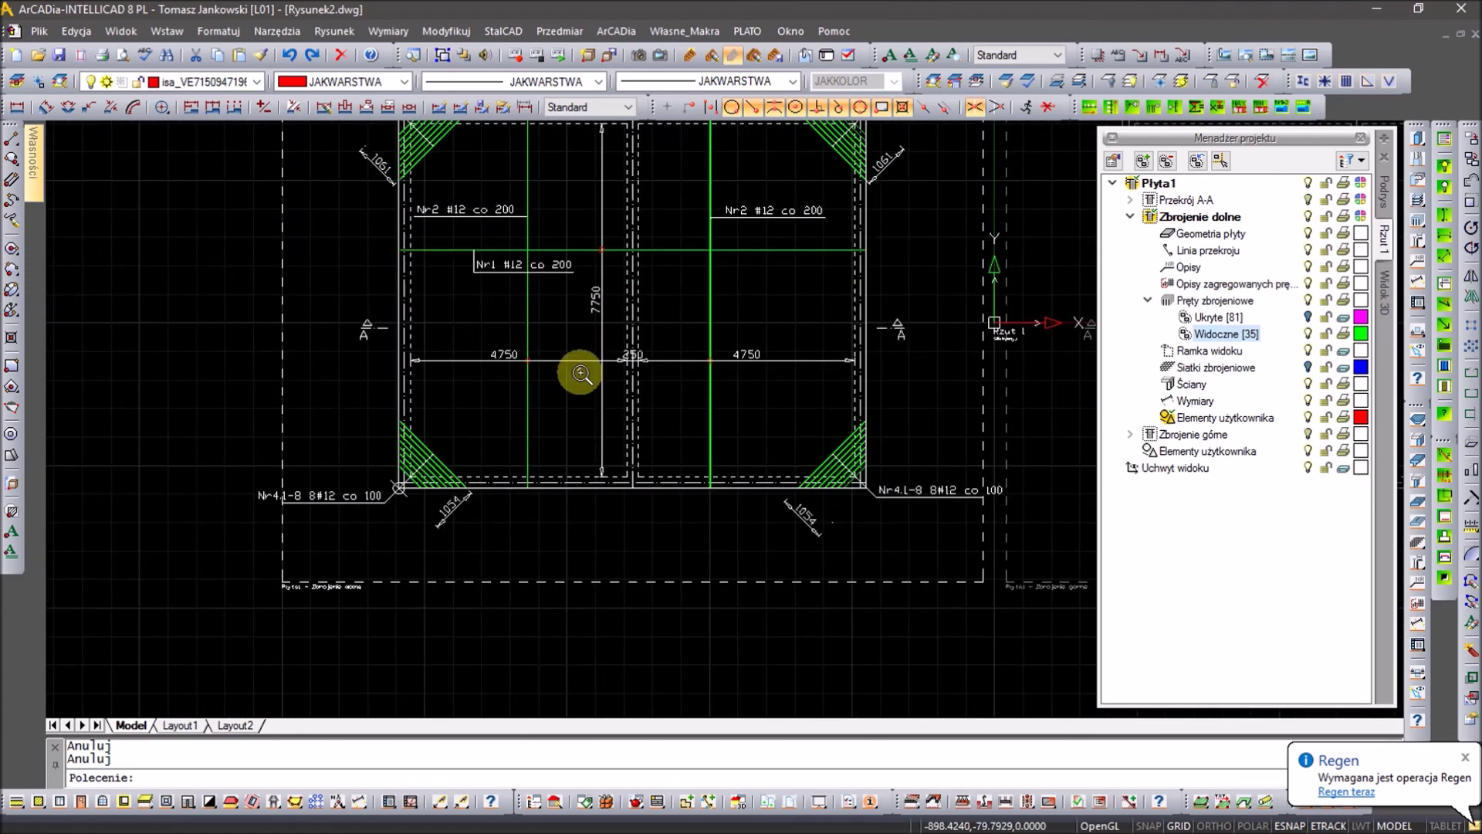
scroll(563, 437, up, 1)
scroll(579, 366, up, 3)
scroll(579, 367, up, 2)
scroll(579, 366, down, 2)
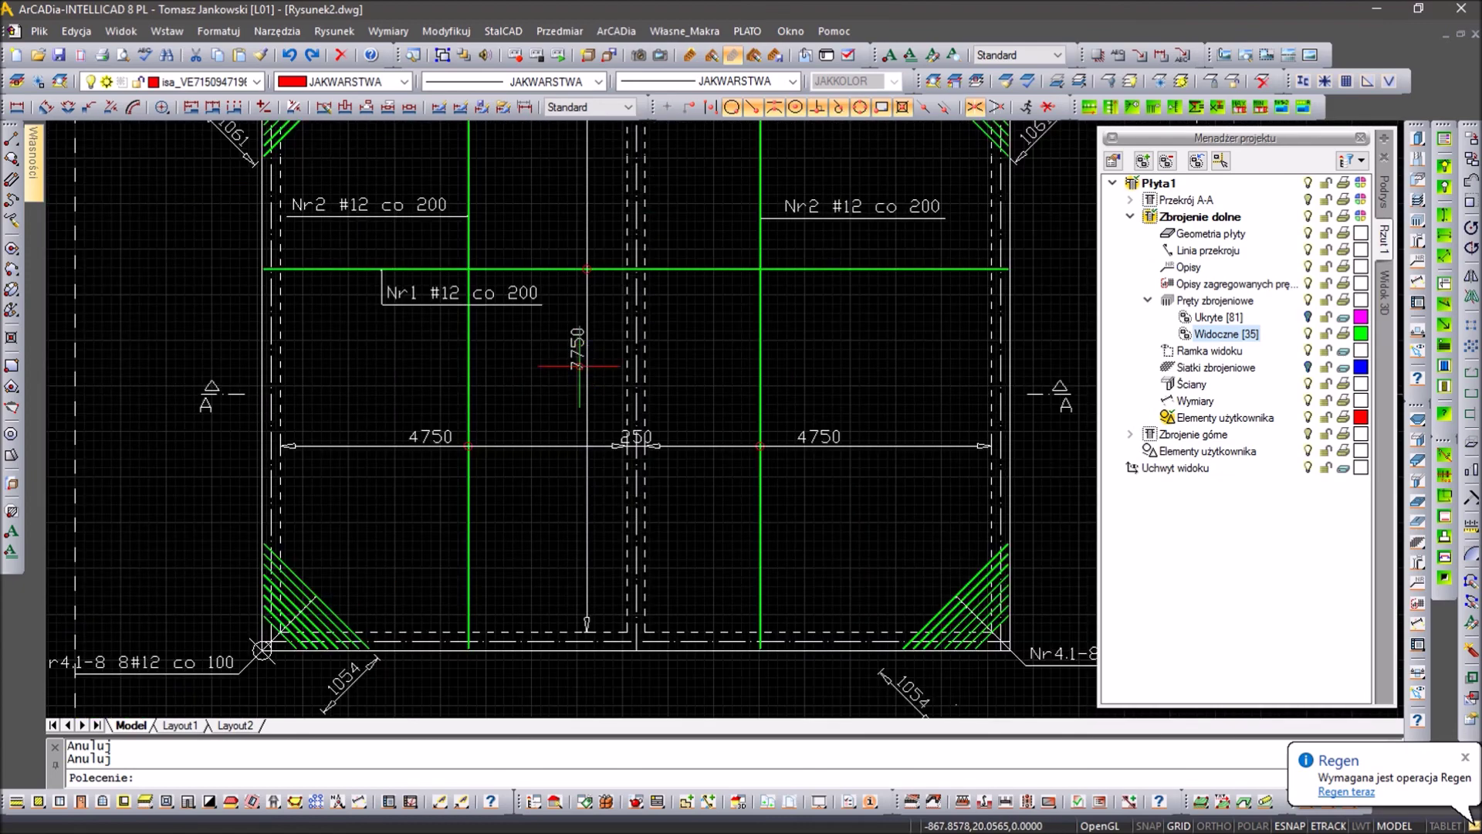
click(697, 801)
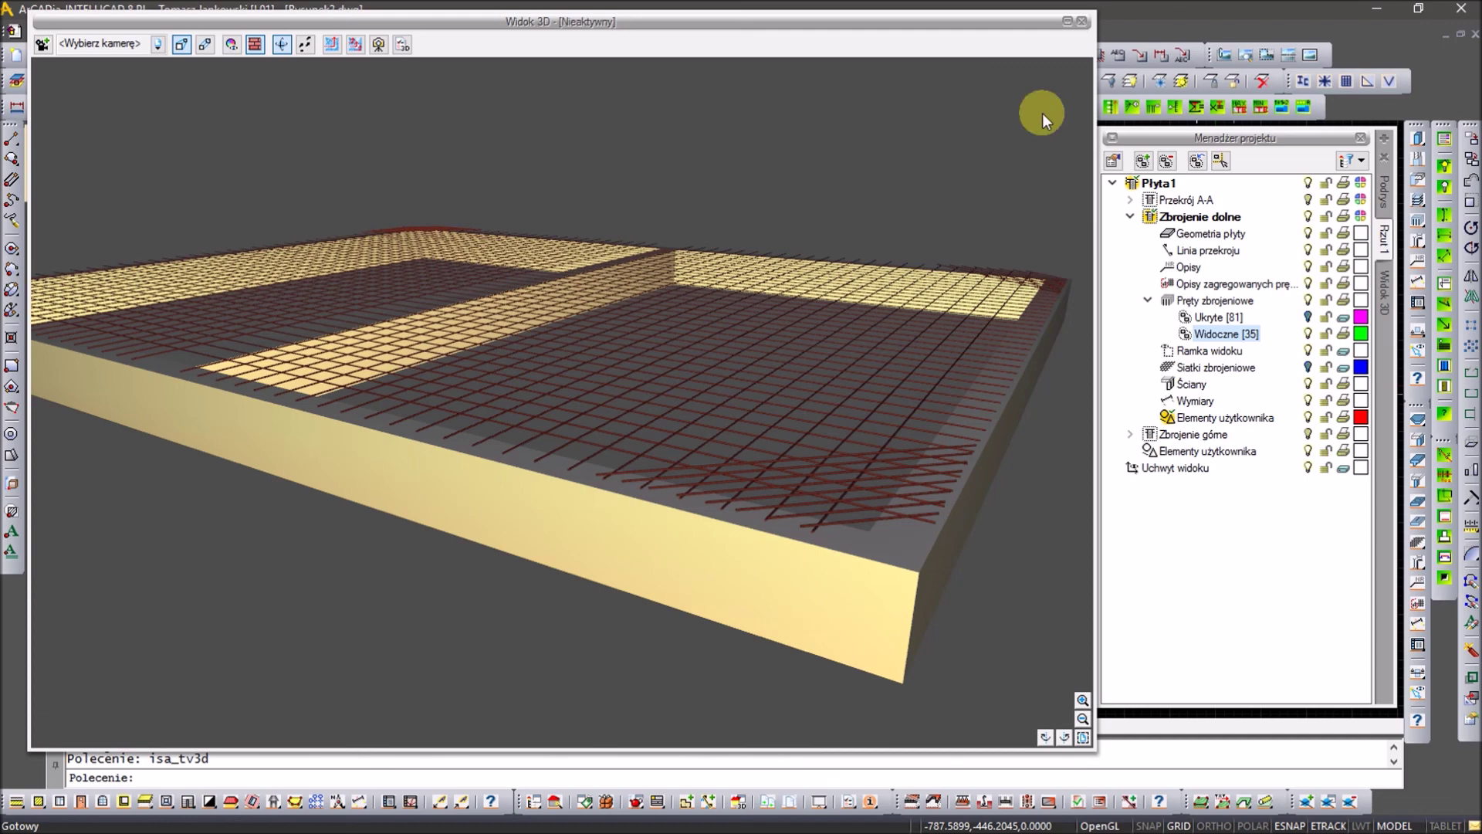
click(1082, 20)
scroll(721, 231, down, 5)
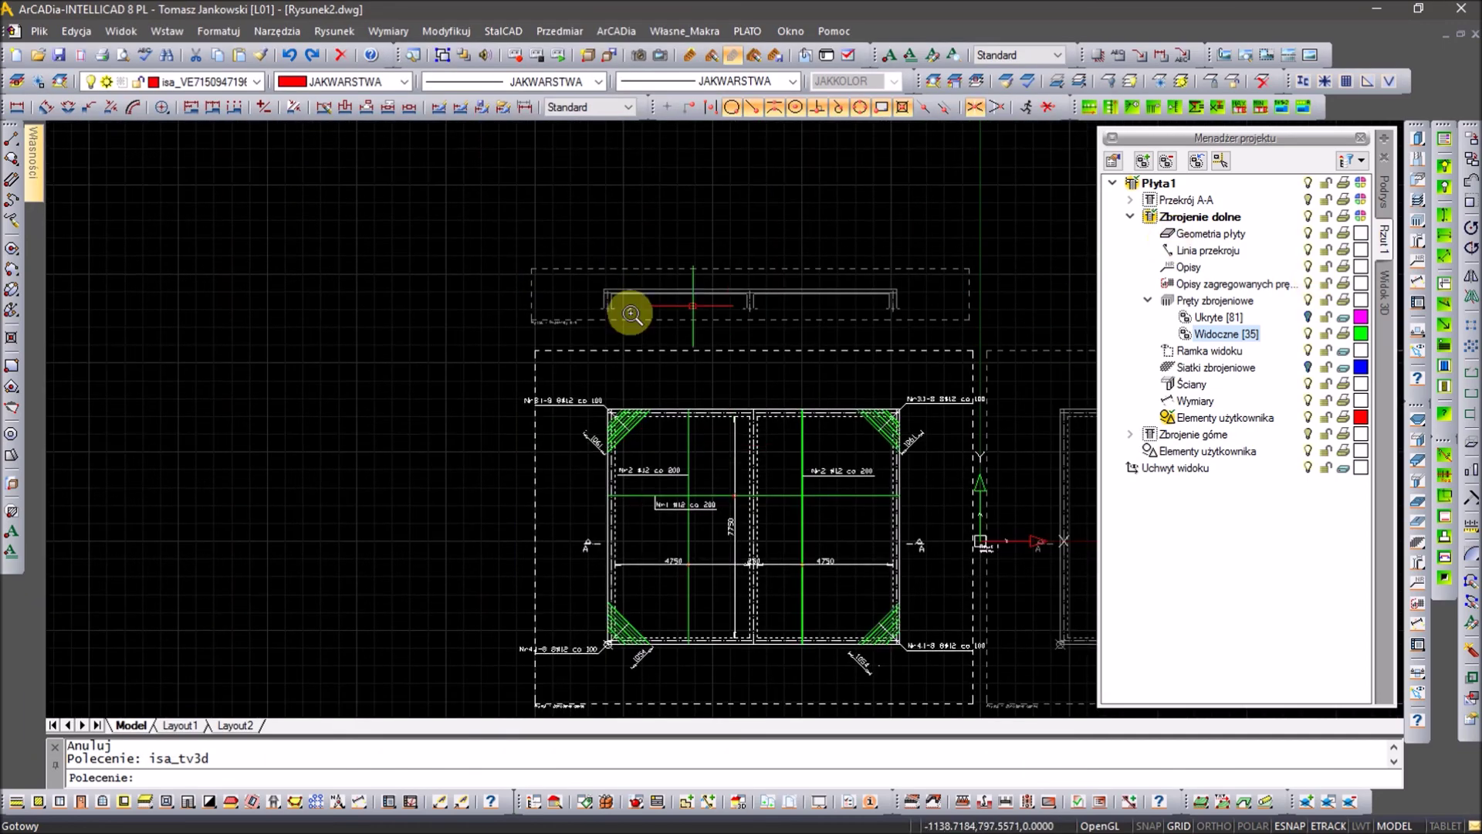
scroll(641, 278, up, 4)
scroll(660, 241, up, 2)
scroll(664, 242, up, 2)
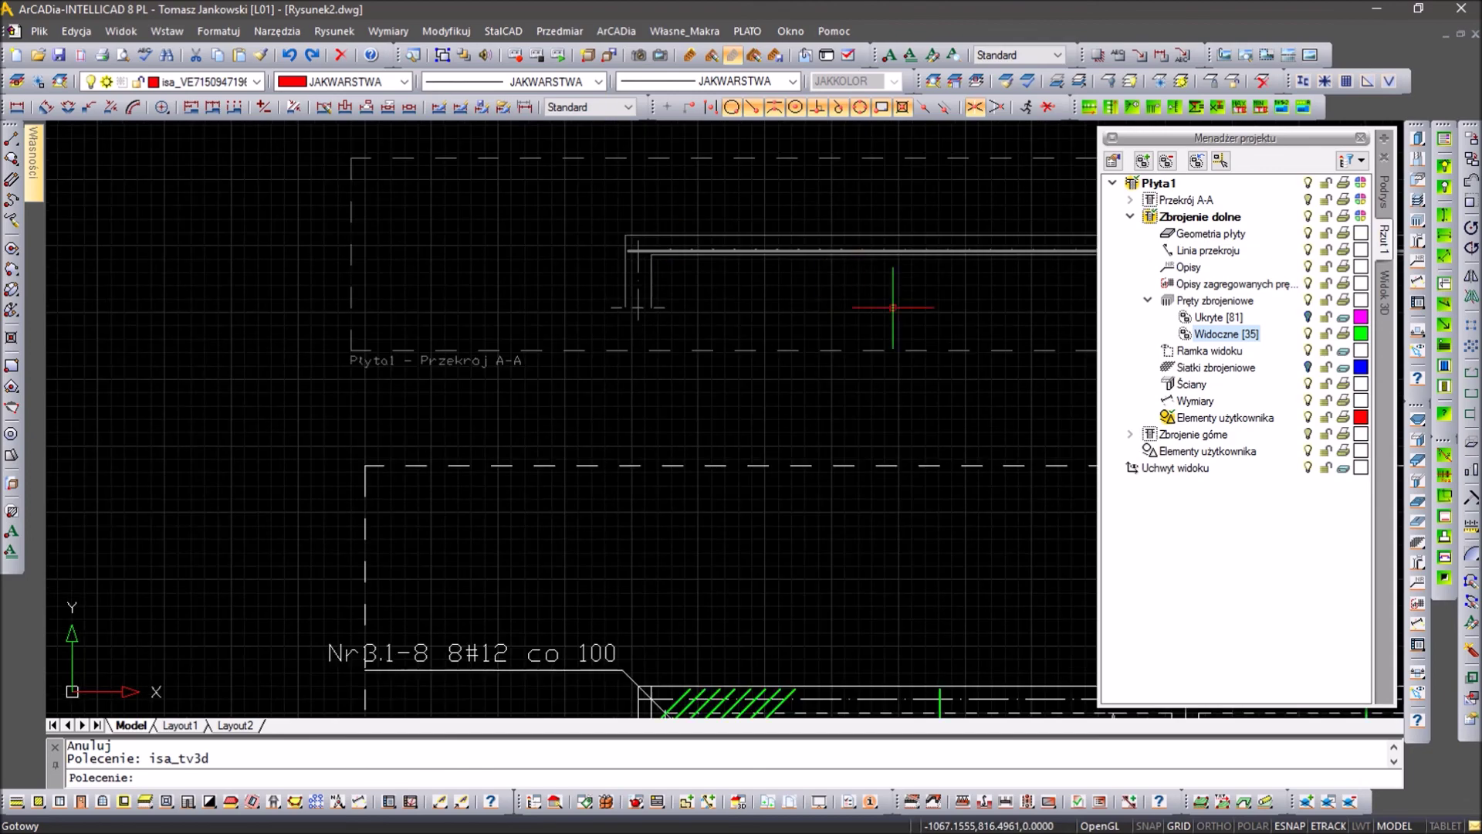
middle_drag(718, 324, 473, 335)
scroll(529, 285, down, 2)
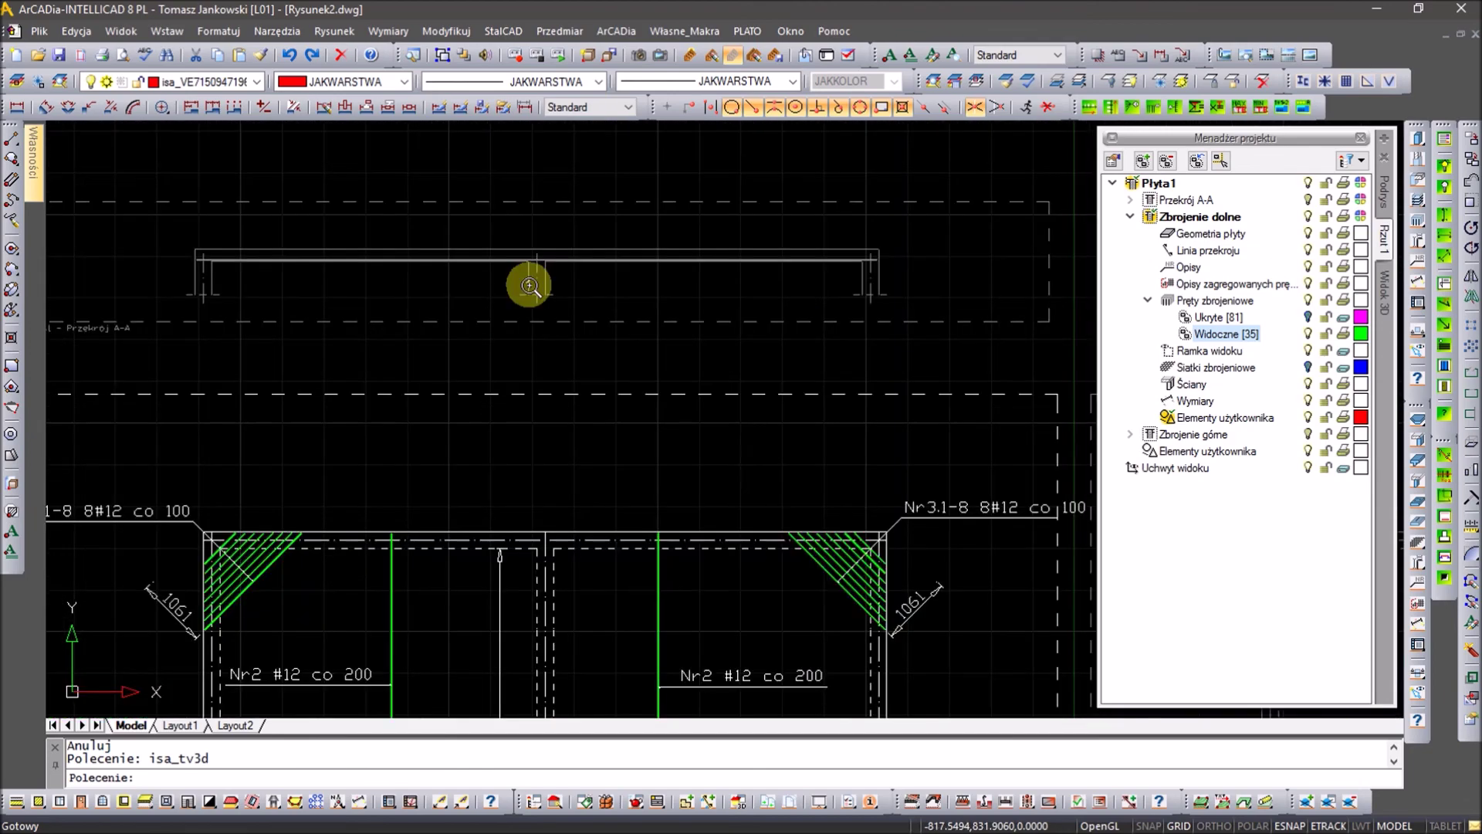
mouse_move(662, 714)
middle_down()
mouse_move(661, 391)
mouse_move(701, 334)
middle_up()
scroll(662, 390, down, 2)
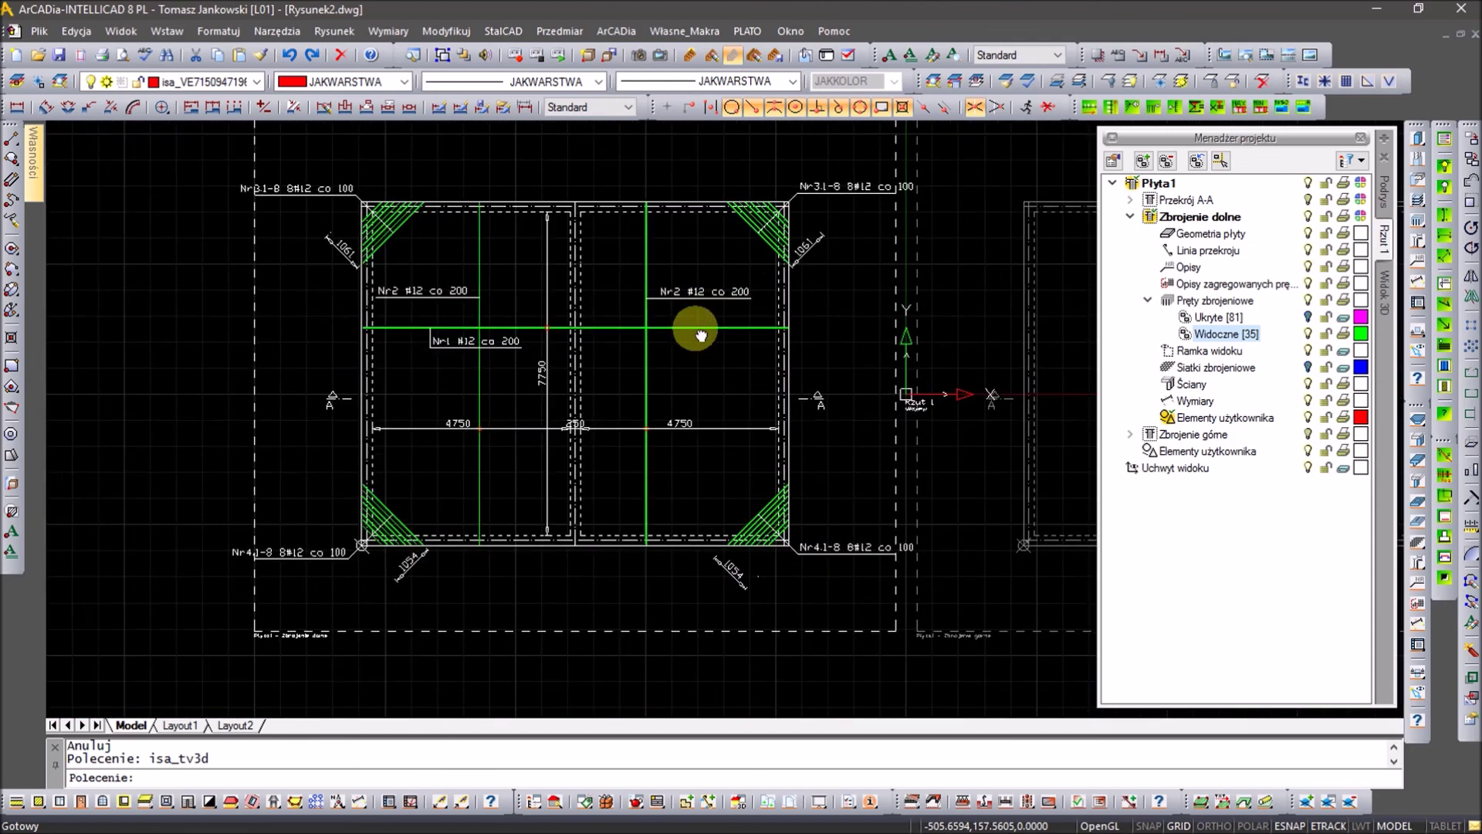
mouse_move(623, 399)
middle_down()
mouse_move(691, 305)
mouse_move(672, 357)
mouse_move(632, 397)
middle_up()
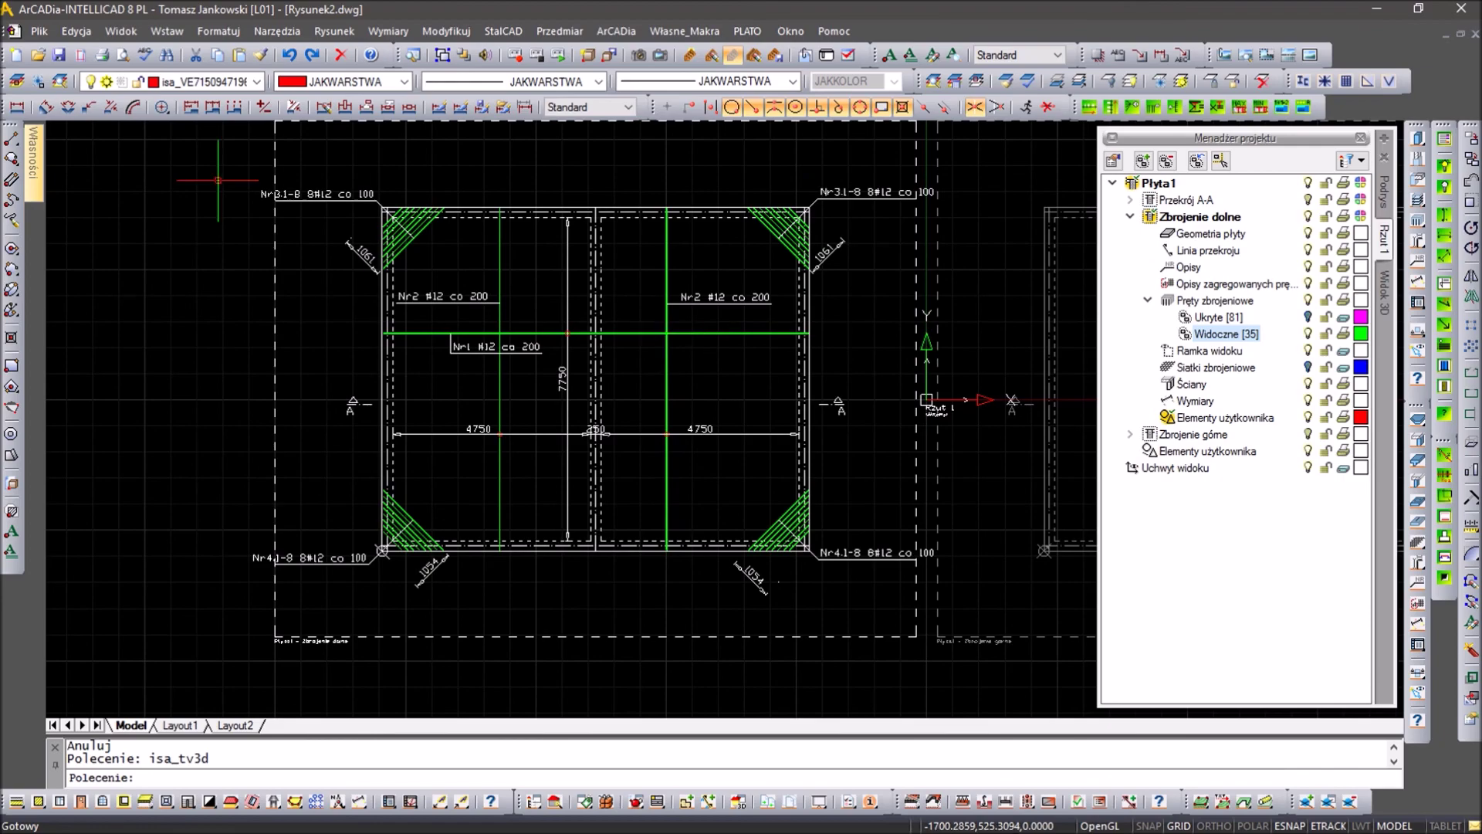